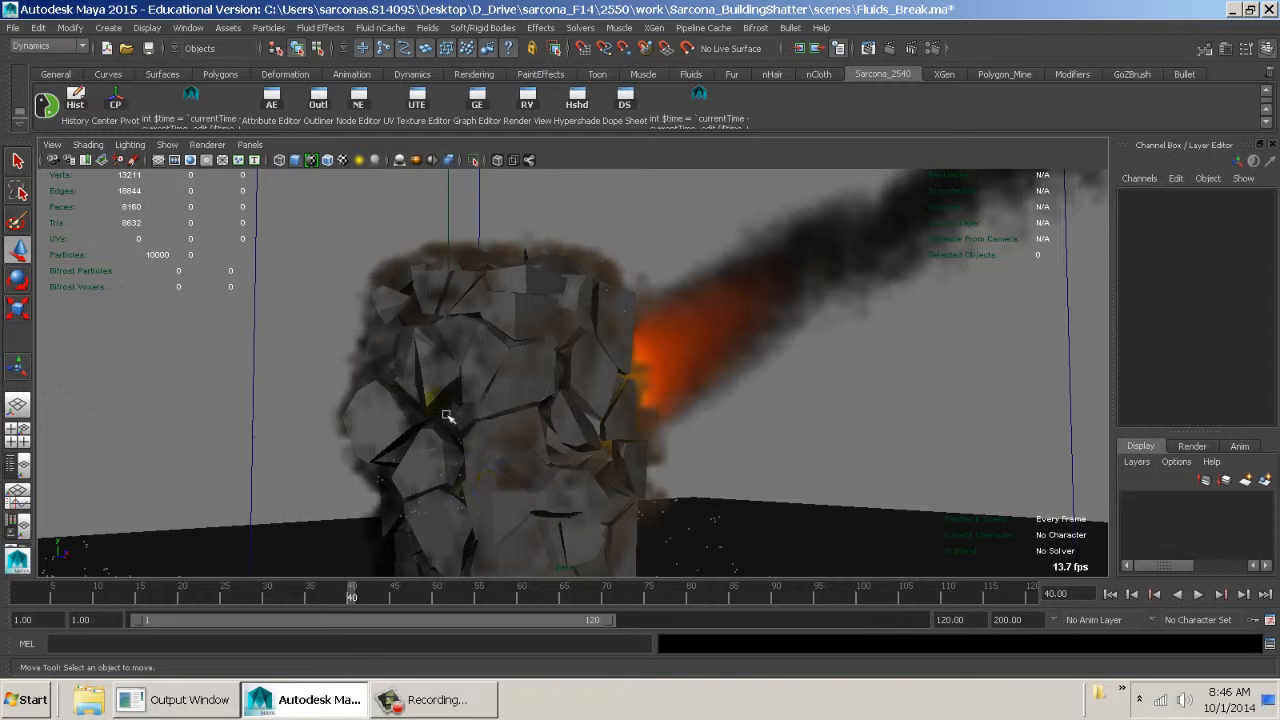
Select the meteor trail's fluid container and review its MeteorCache1 and fluid shape attributes
right_click_drag(836, 441, 520, 408, "alt")
left_click_drag(520, 408, 582, 378, "alt")
middle_click_drag(582, 378, 583, 363, "alt")
left_click_drag(583, 363, 504, 382, "alt")
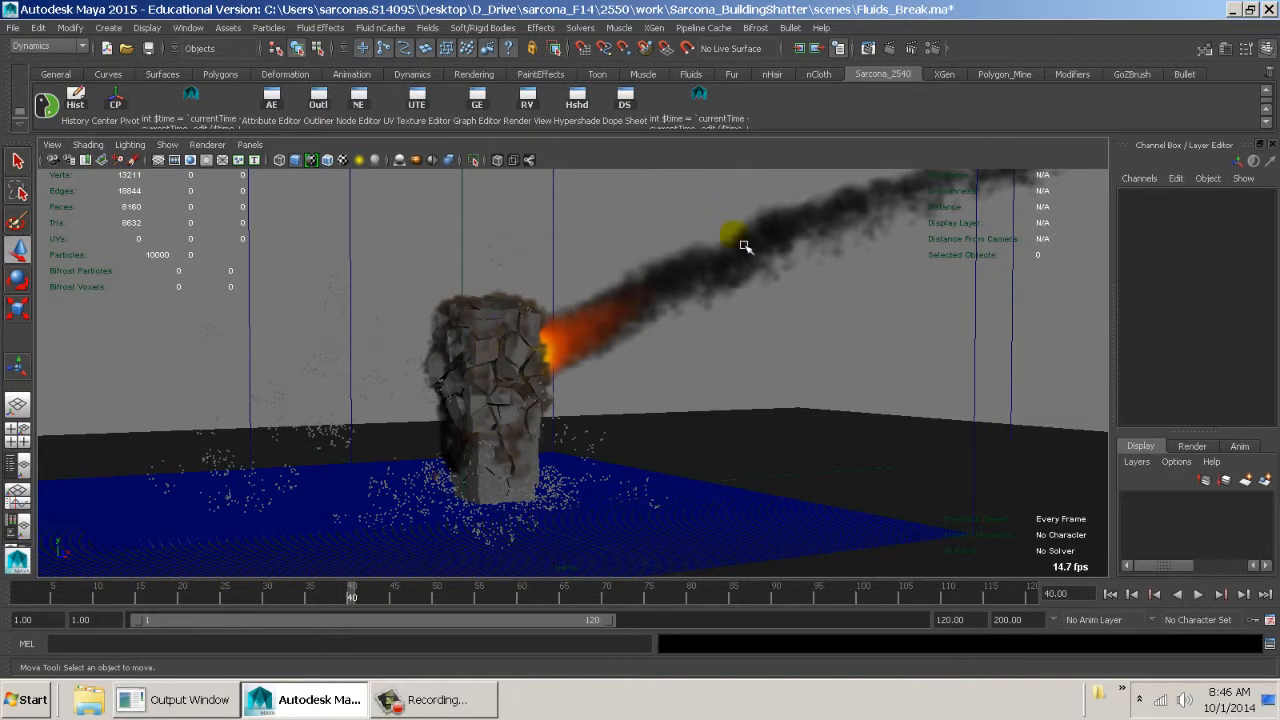
right_click_drag(838, 418, 823, 309, "alt")
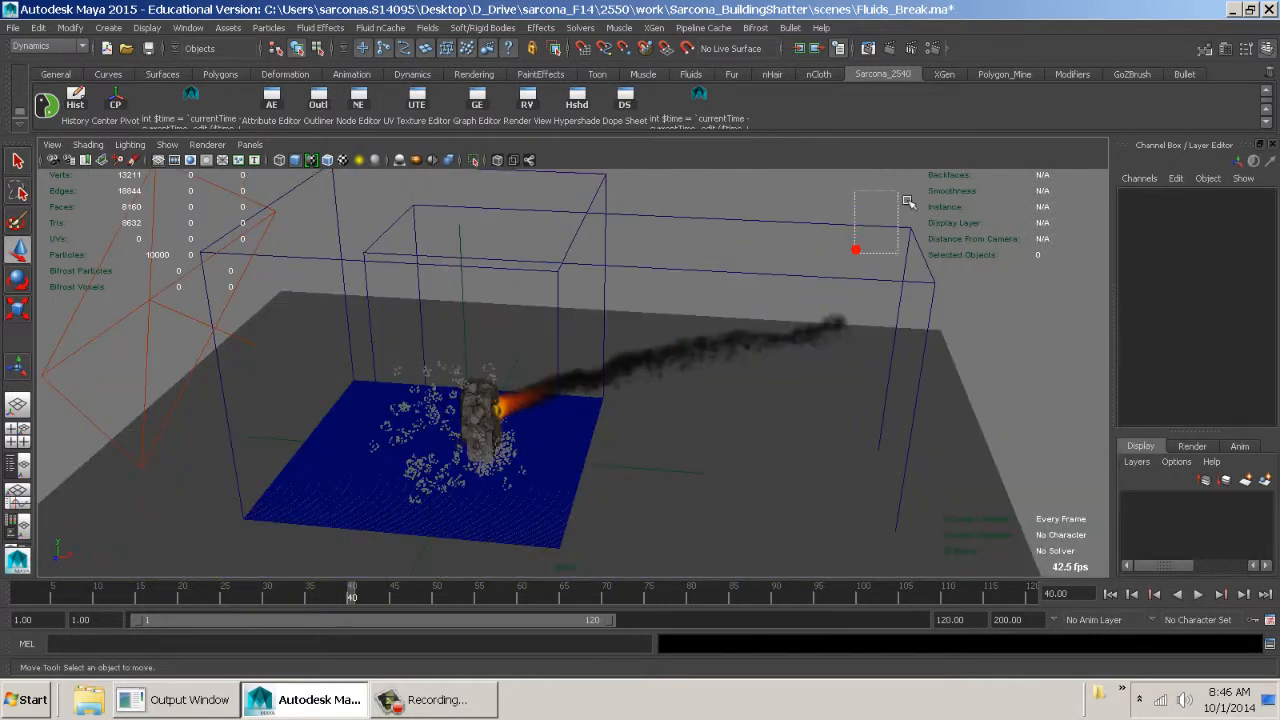
left_click(863, 211)
key("ctrl+a")
left_click(1060, 170)
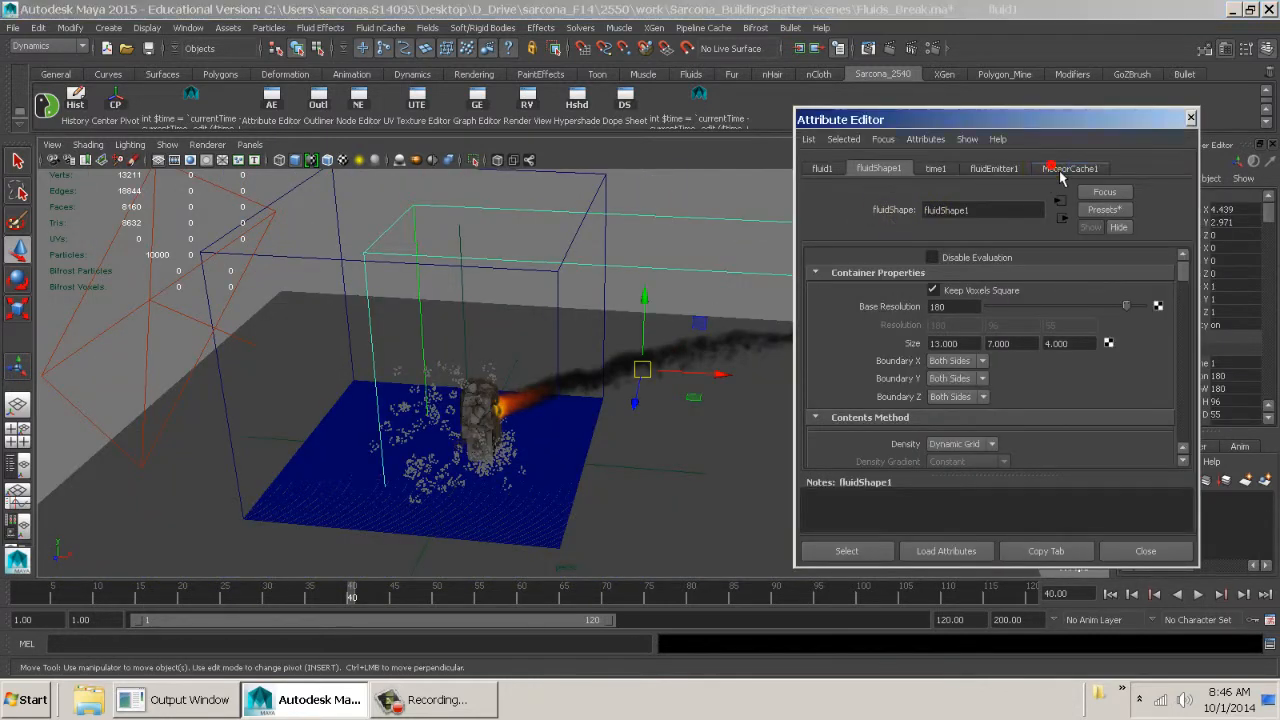
left_click(879, 169)
Select the smoke fluid container around the building, review its SmokeCache1 and fluid shape attributes, and deselect it
left_click(604, 174)
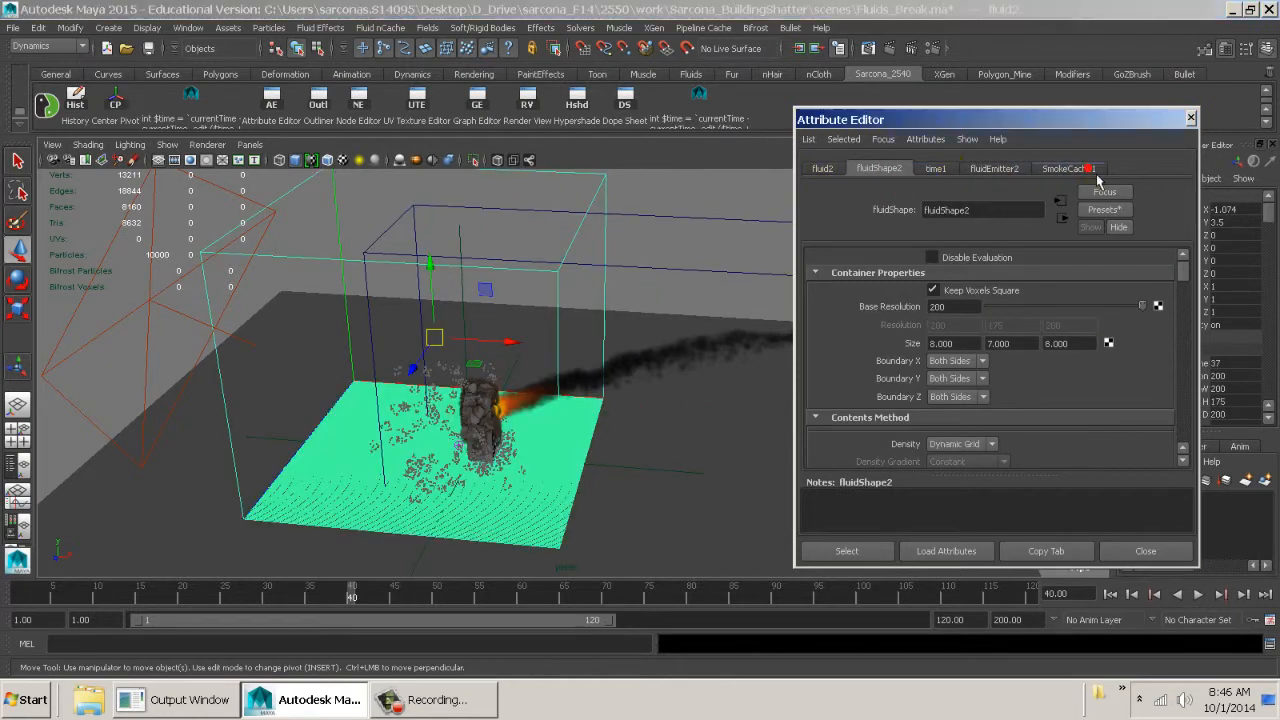
left_click(1069, 168)
left_click(879, 168)
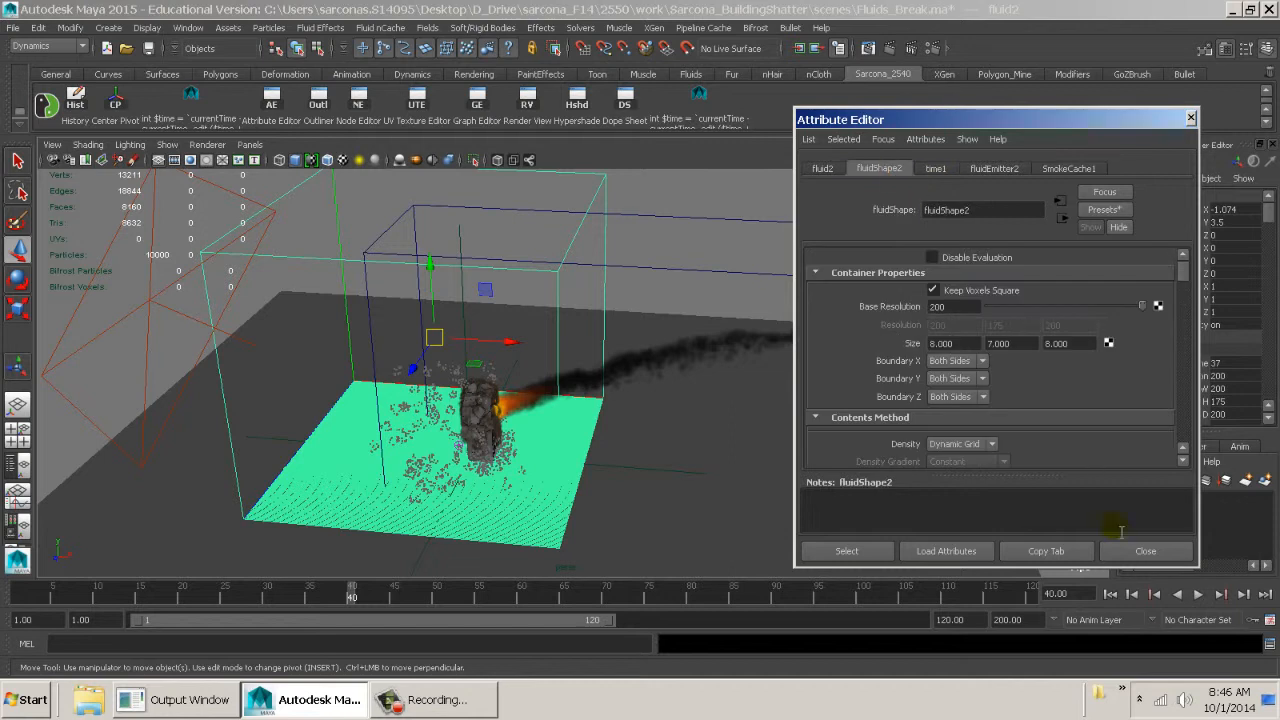
left_click(1145, 551)
left_click(963, 298)
Examine the smoke, fire trail and debris particles around the shattered building up close
mouse_move(622, 342)
left_mouse_down("alt")
mouse_move(686, 311)
mouse_move(811, 324)
left_mouse_up("alt")
right_click_drag(811, 324, 1000, 352, "alt")
mouse_move(780, 325)
left_mouse_down("alt")
mouse_move(709, 352)
mouse_move(729, 357)
mouse_move(706, 377)
mouse_move(720, 329)
left_mouse_up("alt")
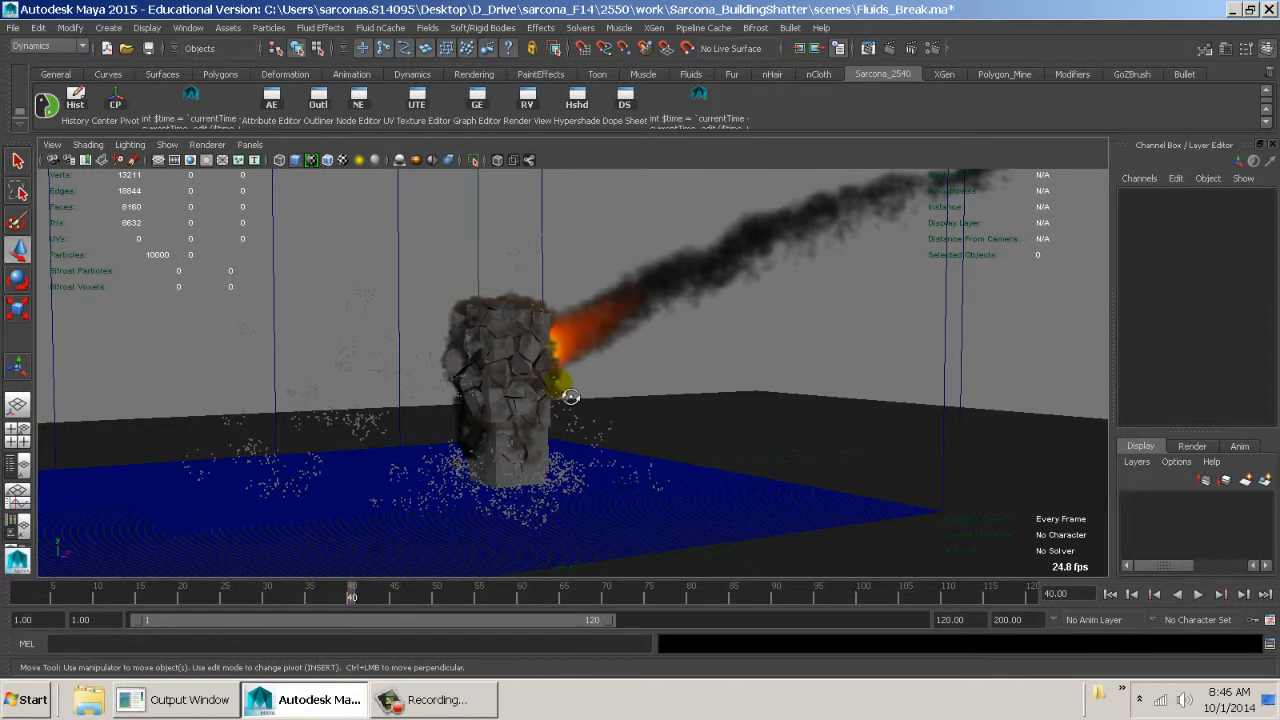
left_click(594, 376)
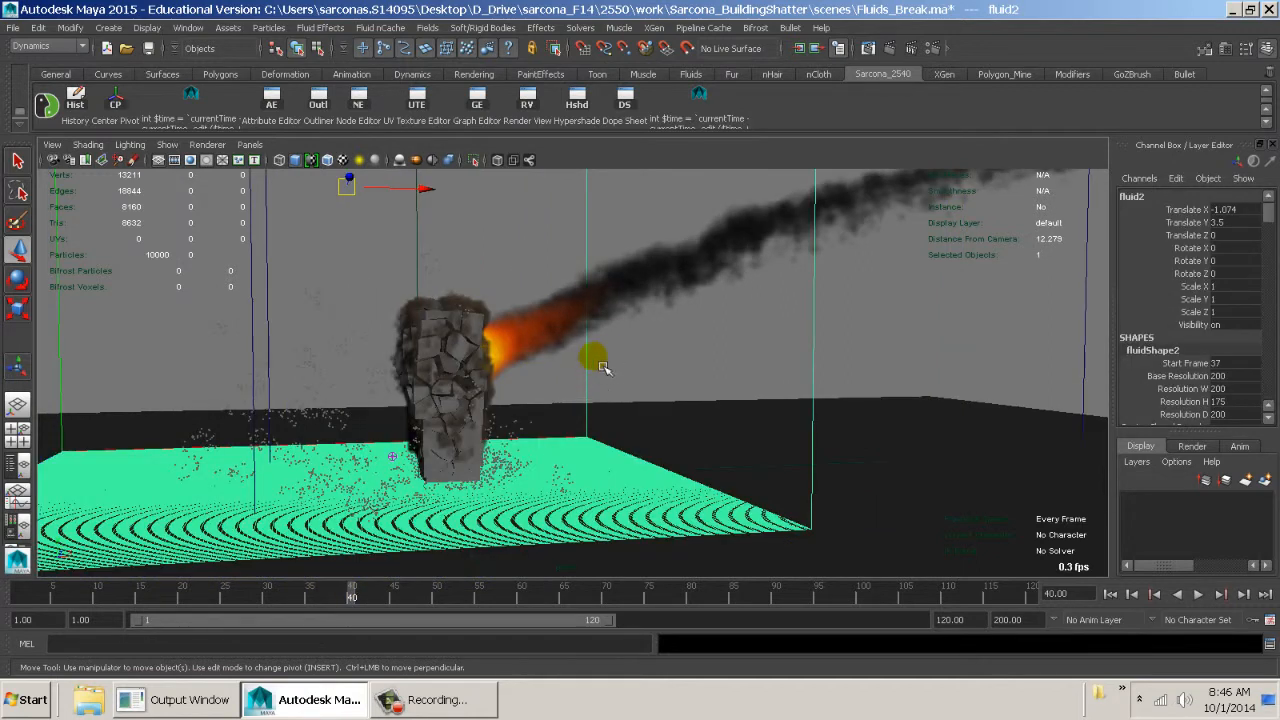
left_click(907, 322)
middle_click_drag(658, 343, 757, 316, "alt")
right_click_drag(726, 326, 920, 366, "alt")
middle_click_drag(719, 384, 940, 530, "alt")
right_click_drag(745, 430, 1000, 442, "alt")
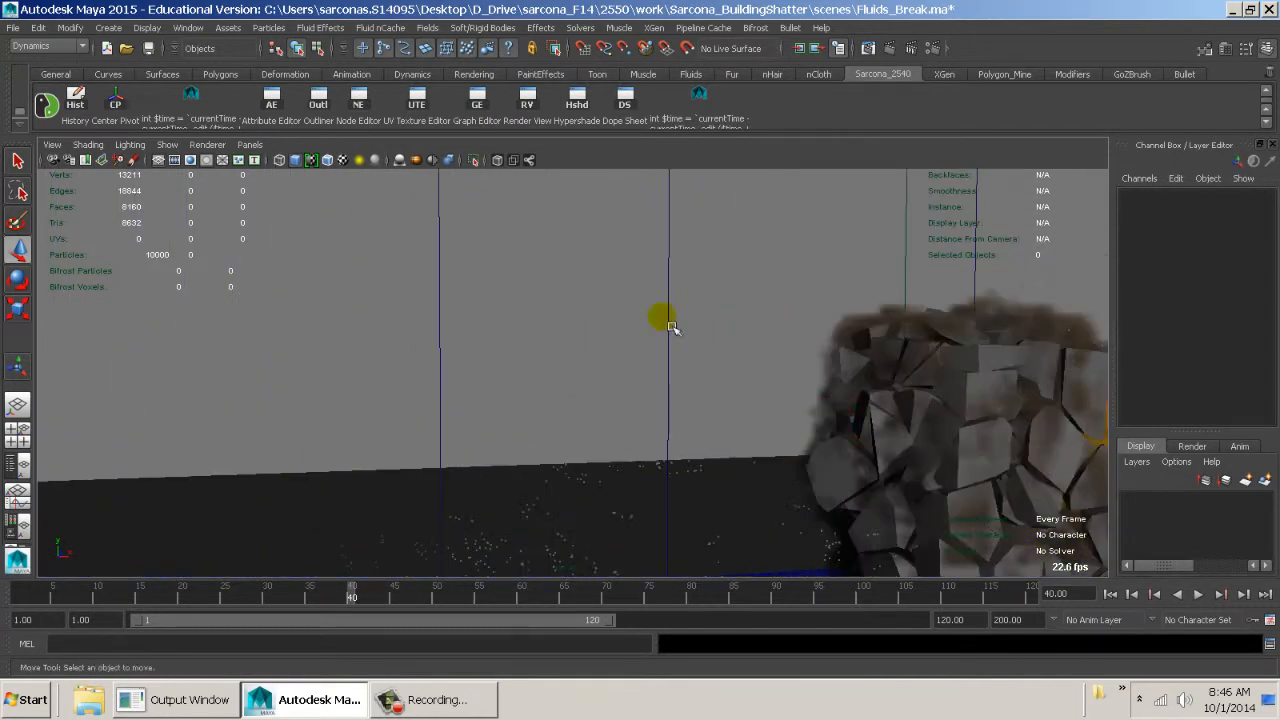
Select the debris particles around the building and create a display layer containing them
left_click_drag(634, 249, 583, 353)
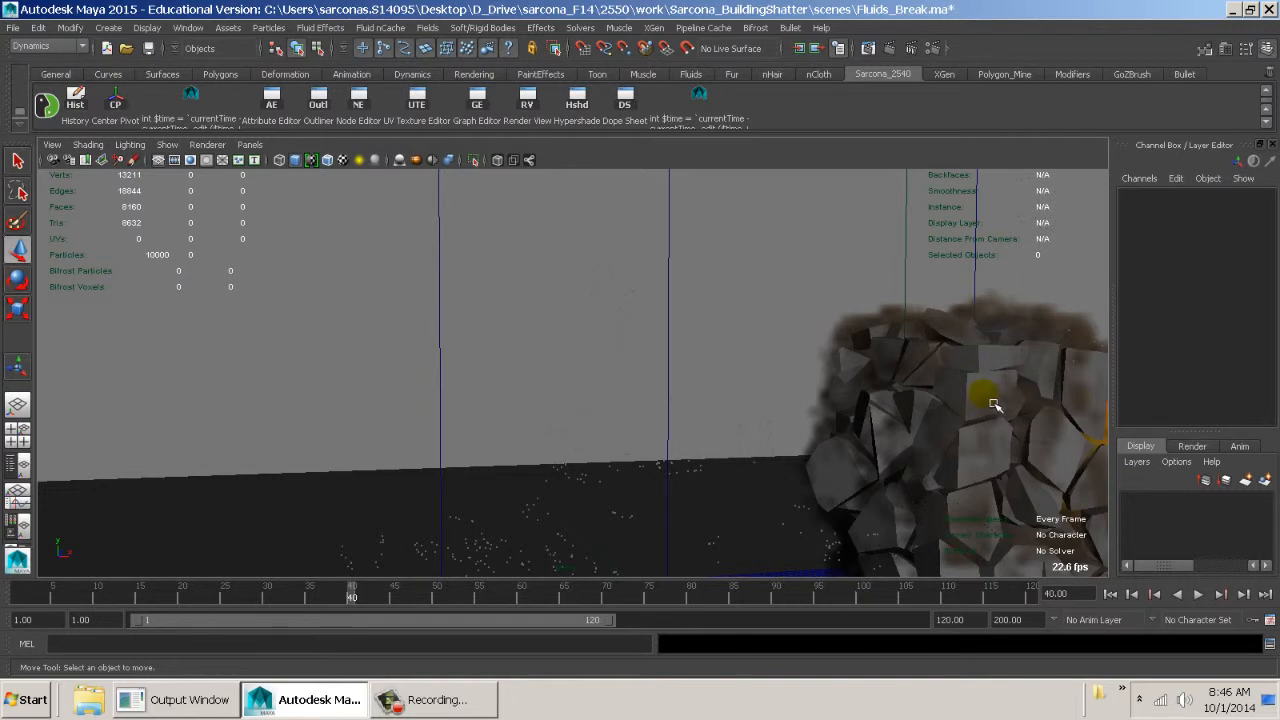
key("w")
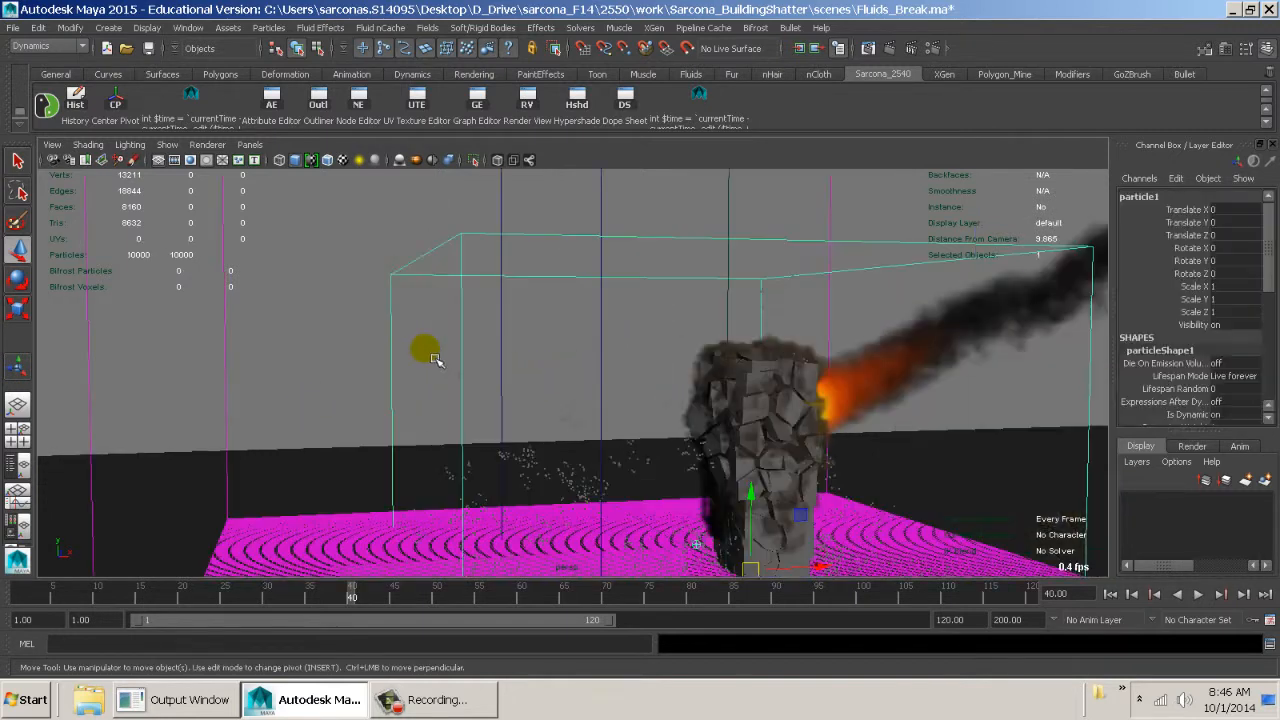
middle_click_drag(657, 343, 617, 283, "alt")
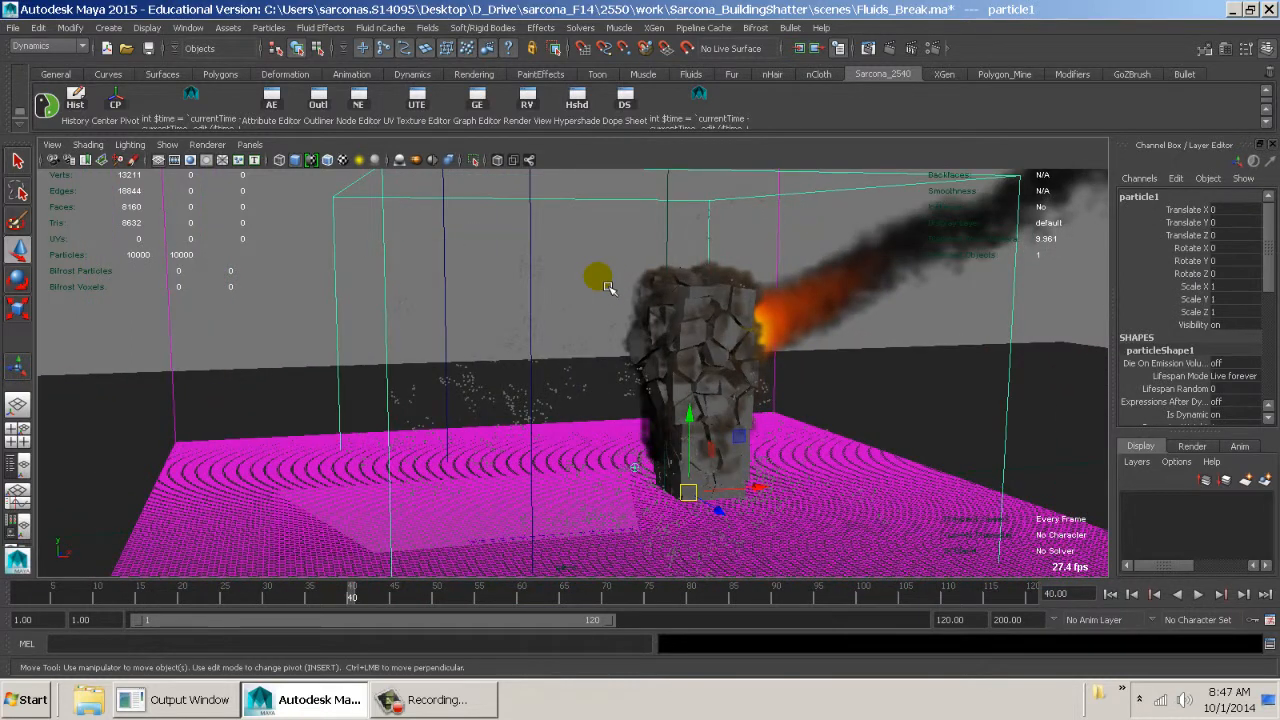
middle_click_drag(597, 280, 554, 311, "alt")
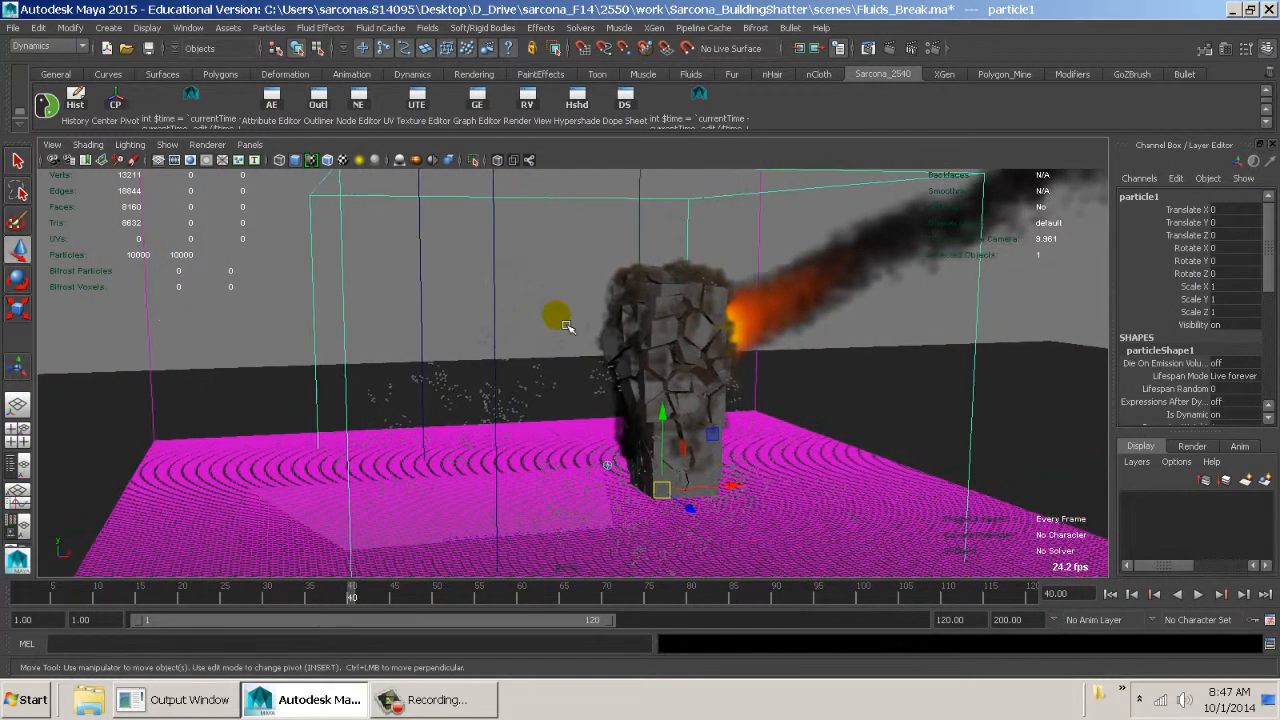
left_click(1262, 481)
Rename the particles' display layer as hidden and turn off its visibility
double_click(1185, 501)
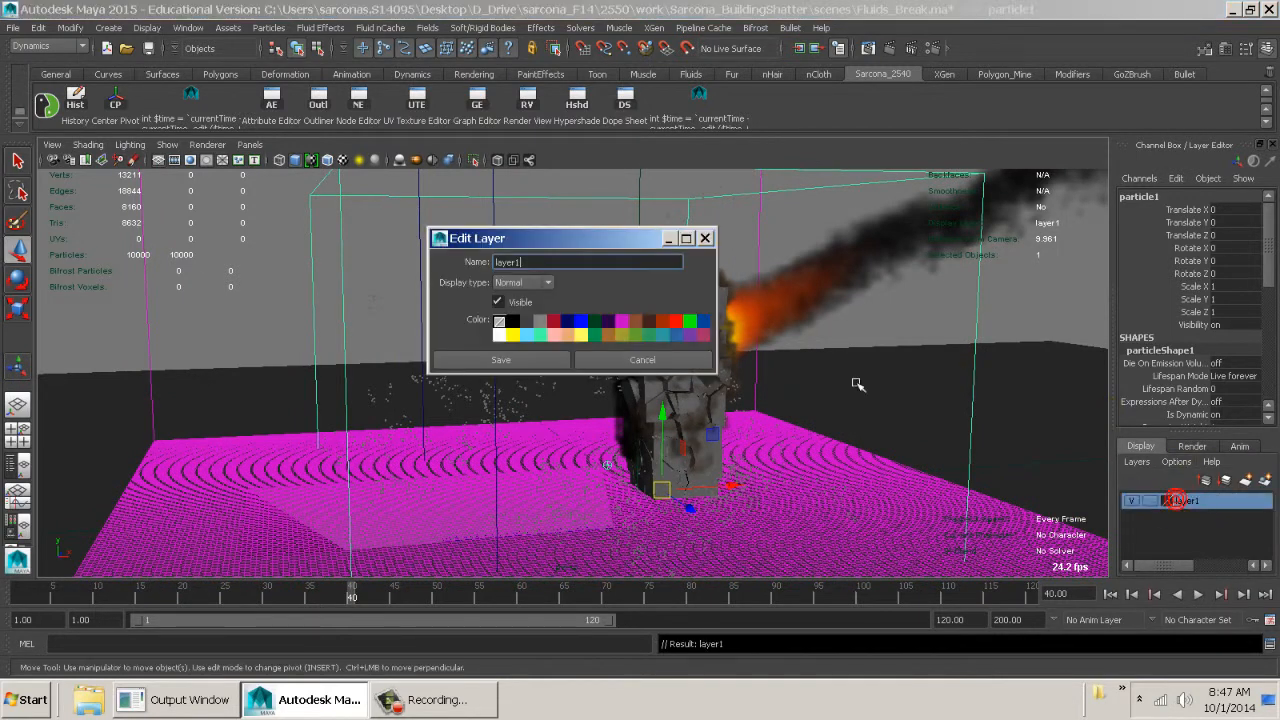
double_click(548, 262)
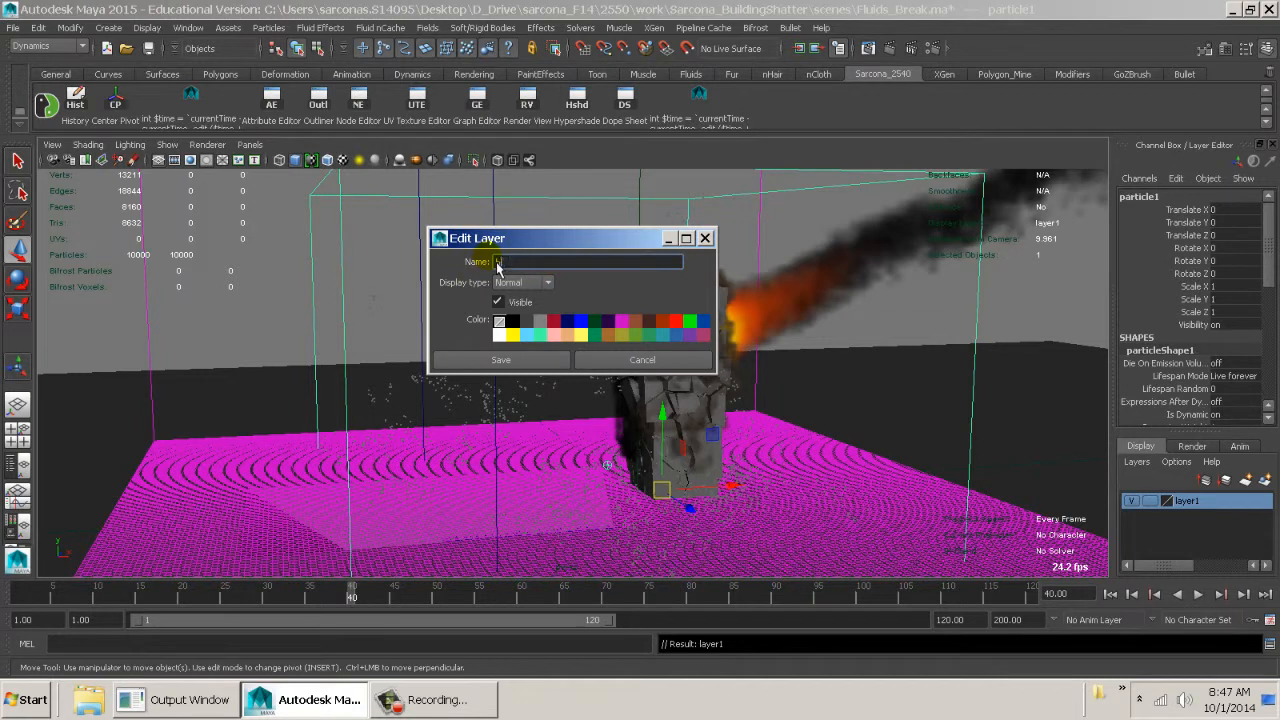
type("hidden")
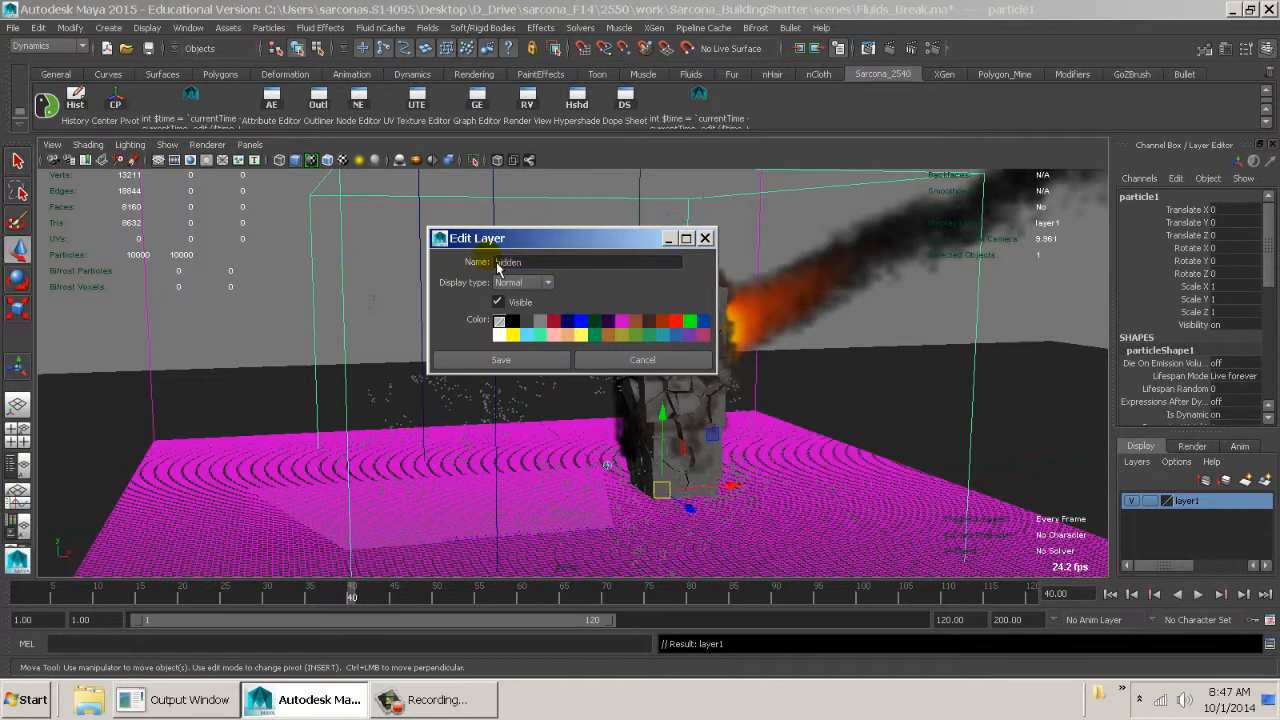
left_click(519, 360)
left_click(1131, 500)
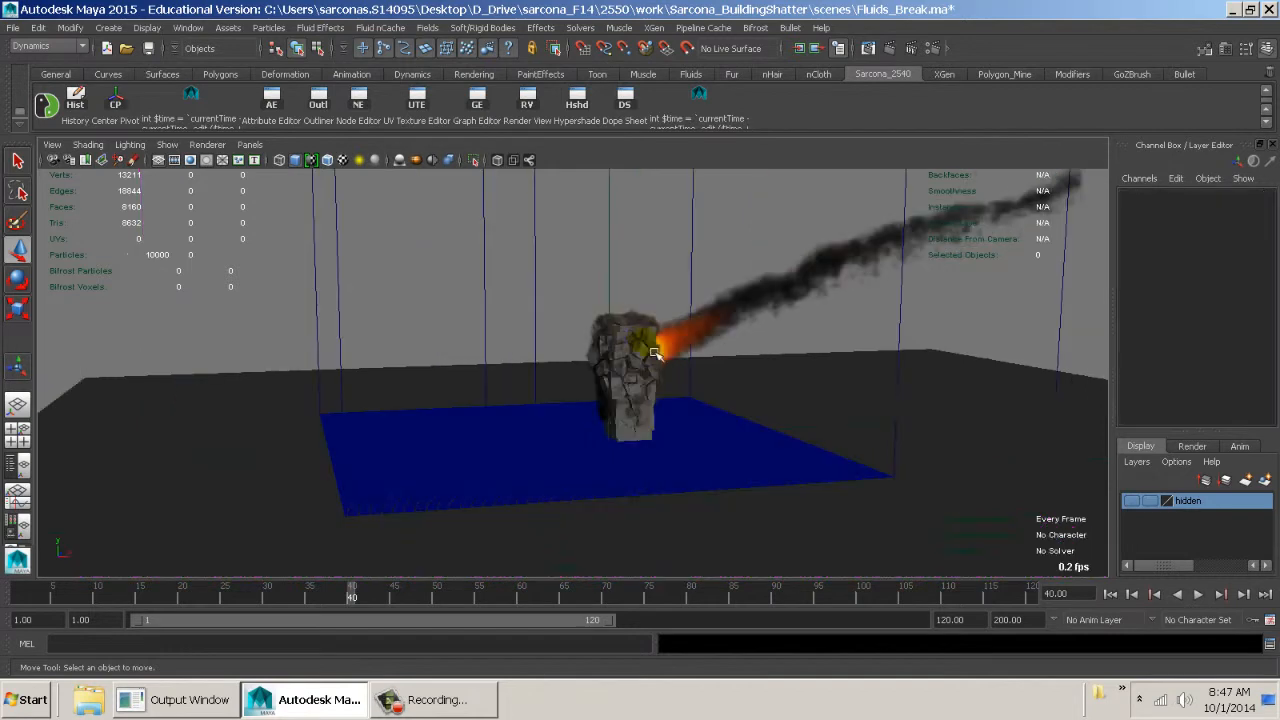
Check the area light and the smoke fluid container in the scene by selecting each, and clear the selection
left_click(249, 307)
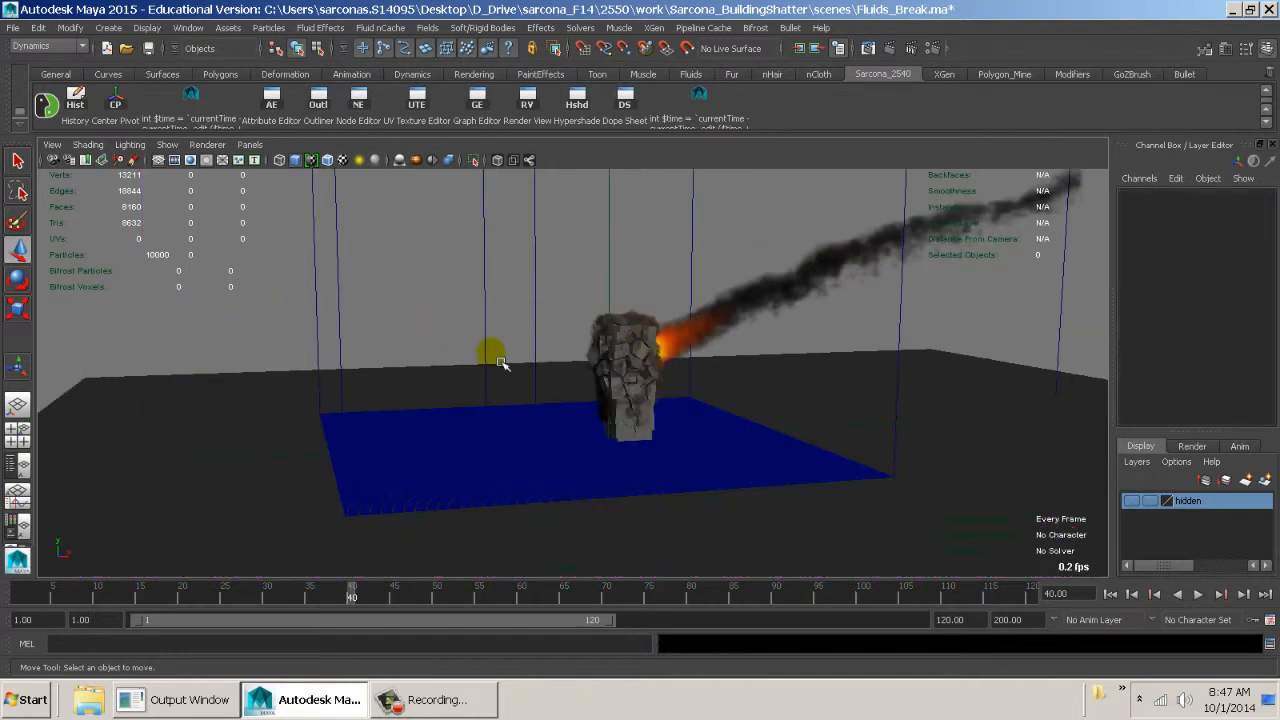
left_click_drag(697, 286, 674, 336, "alt")
scroll(674, 336, "down", 4)
left_click(310, 242)
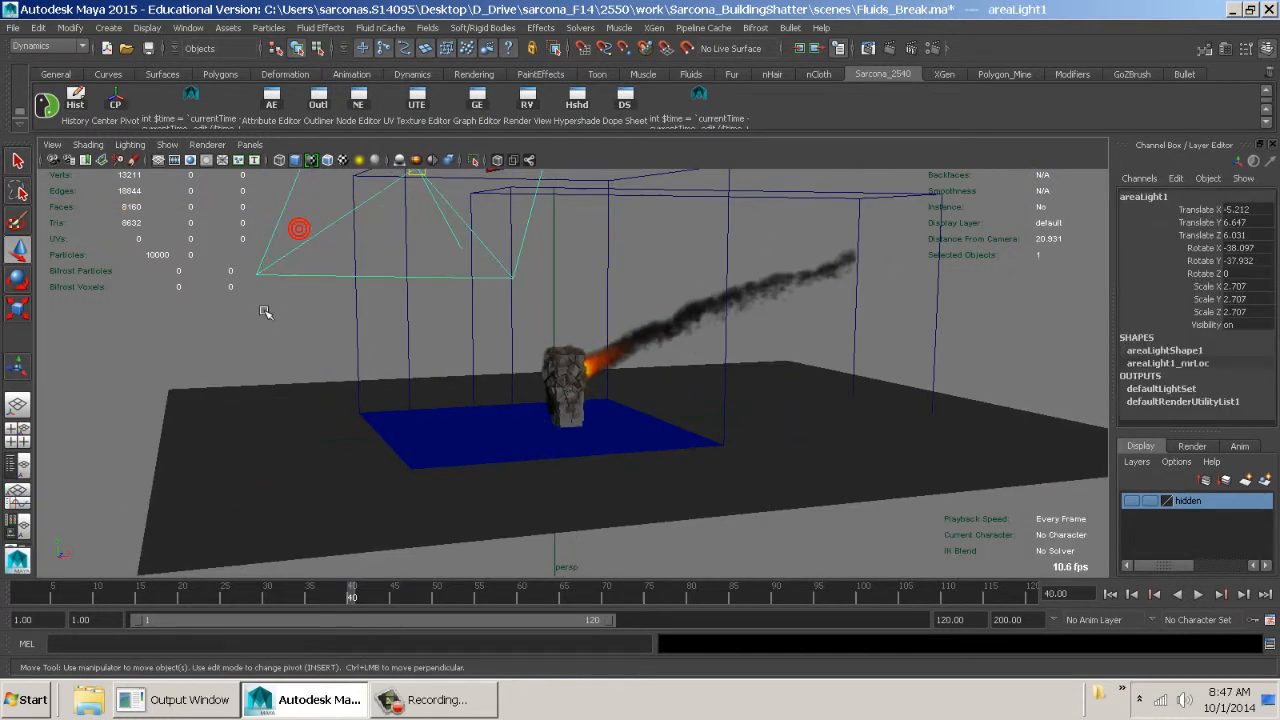
left_click(565, 428)
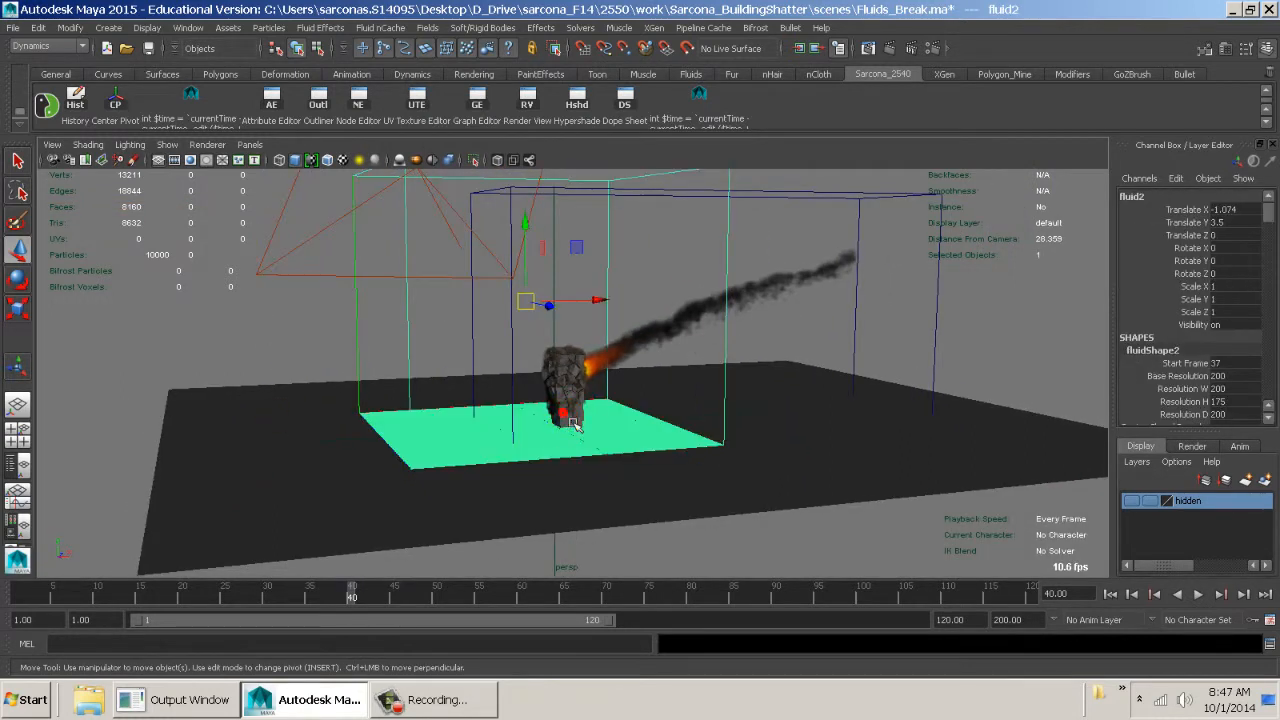
left_click(277, 316)
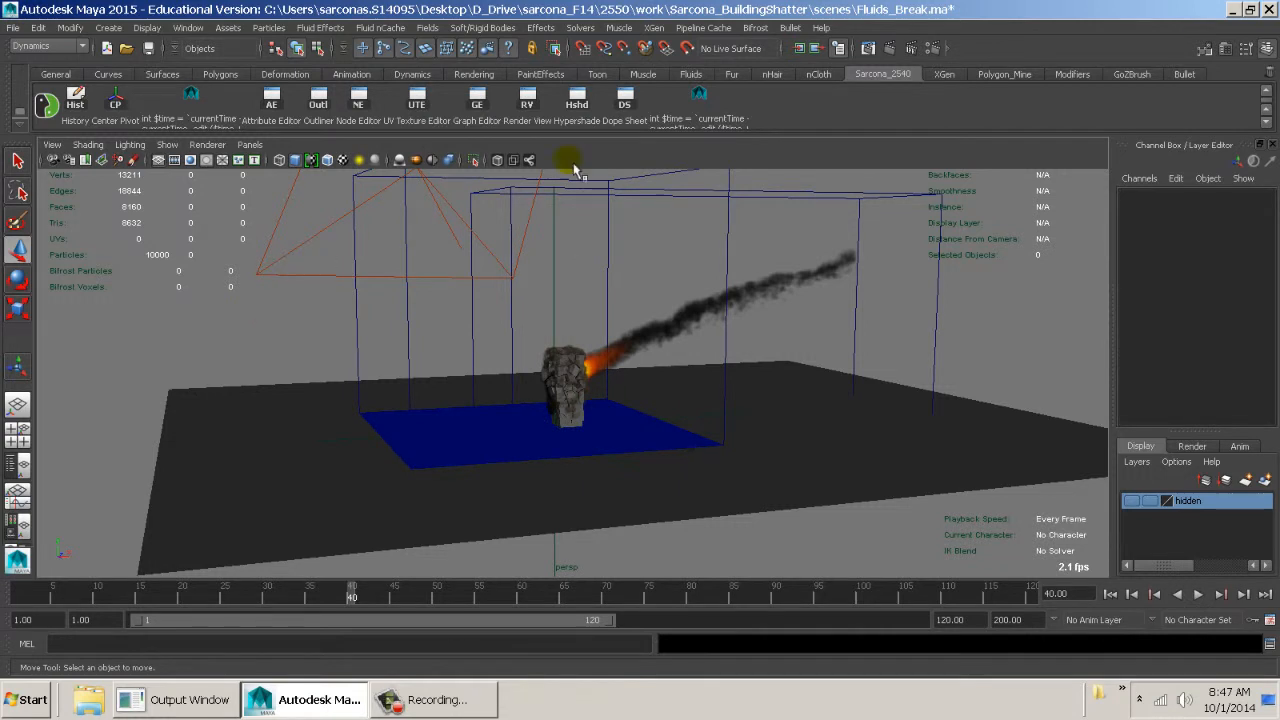
Inspect the previous region render up close and bring up the render quality settings
left_click(868, 48)
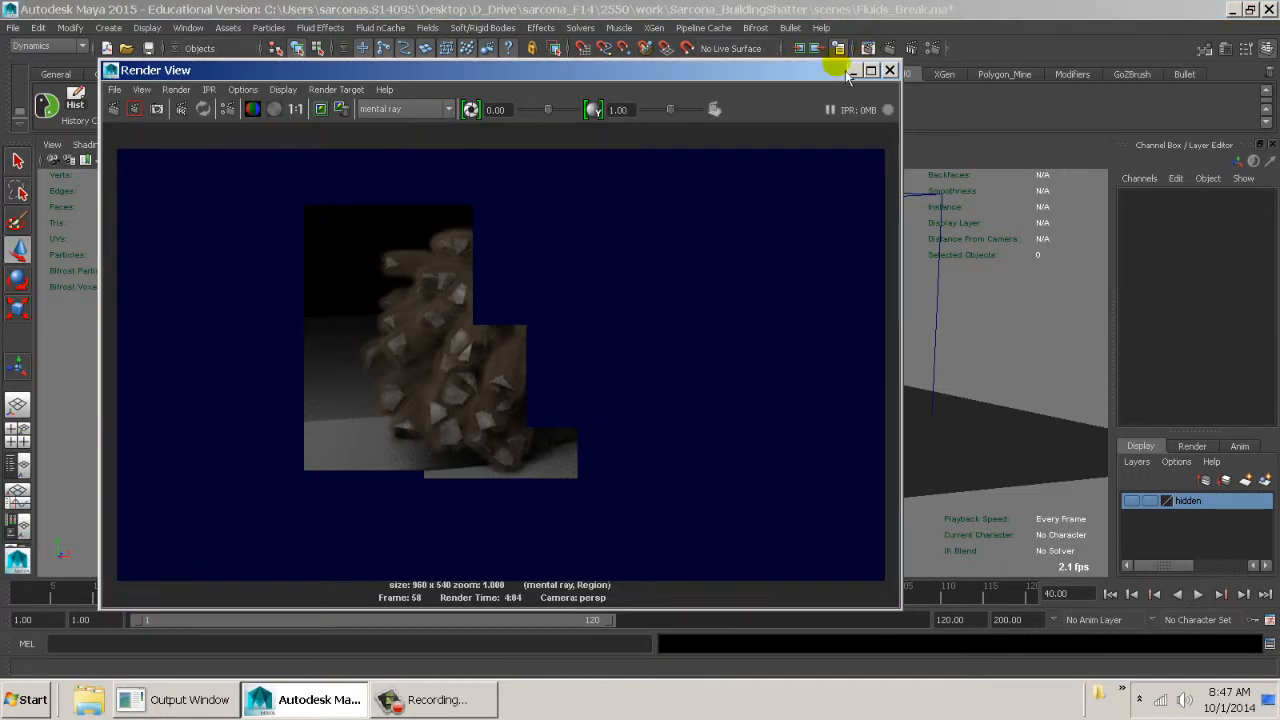
right_click_drag(471, 340, 671, 378, "alt")
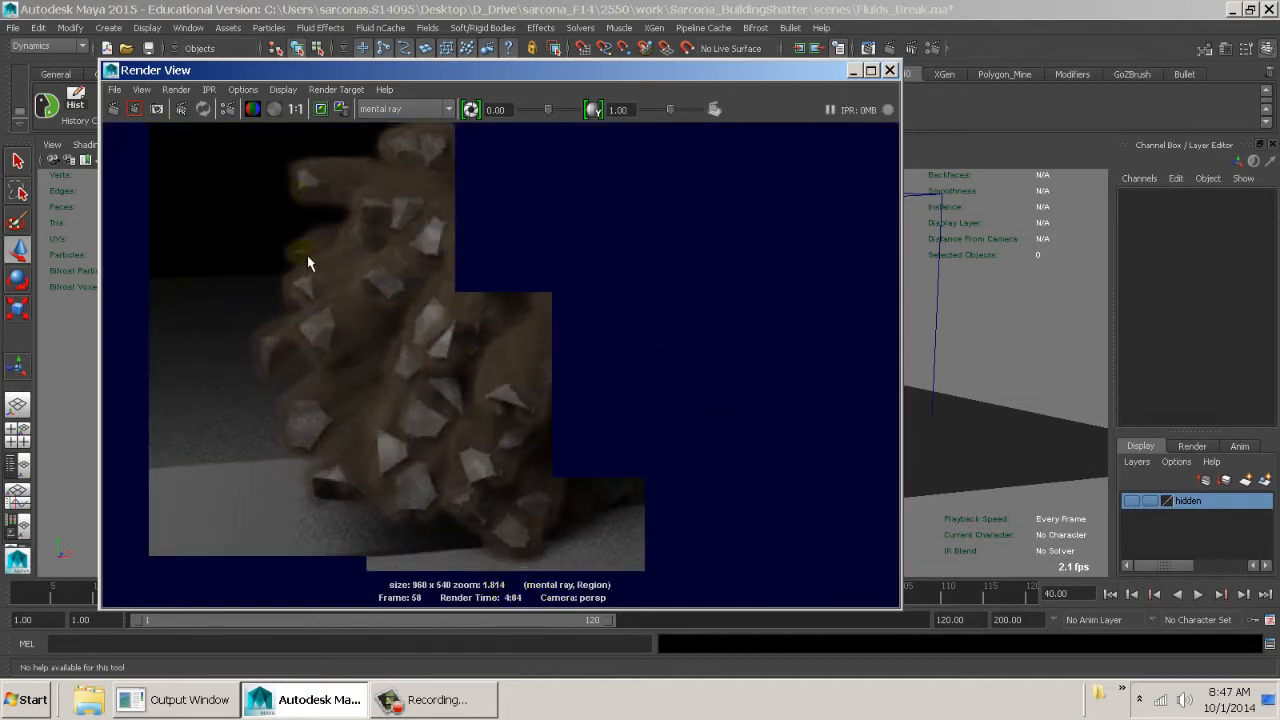
left_click(229, 110)
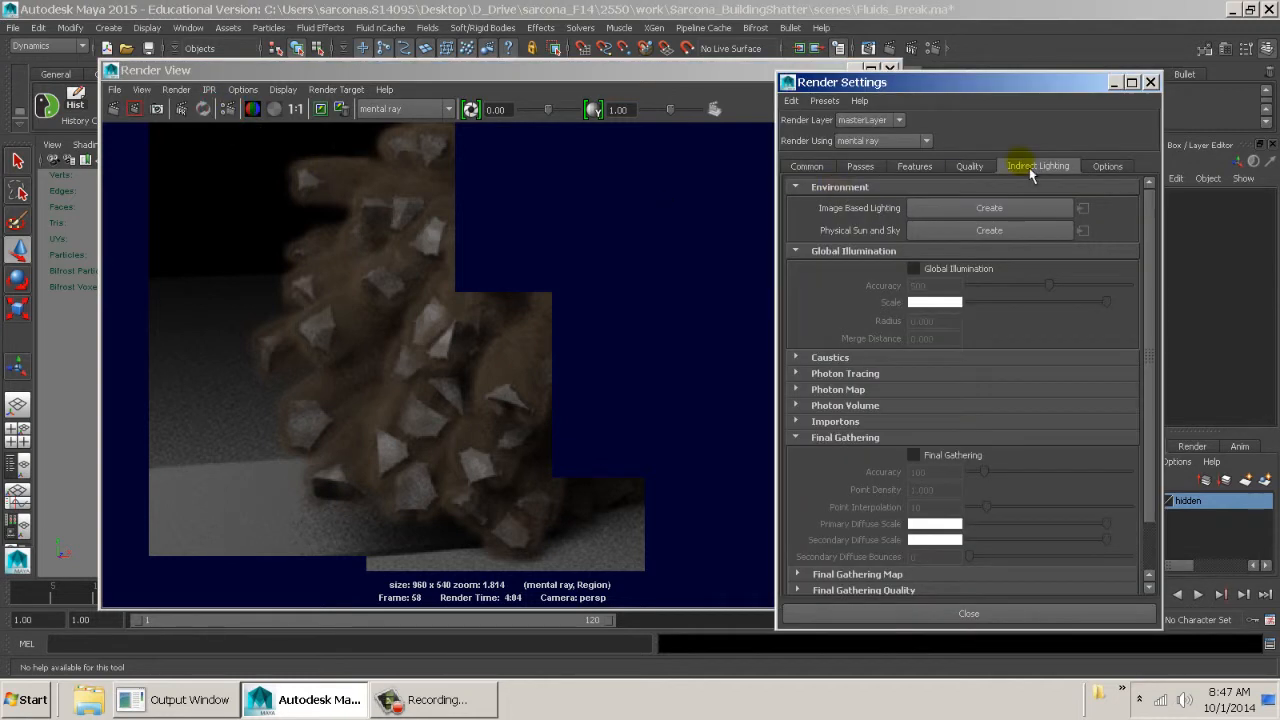
left_click(969, 166)
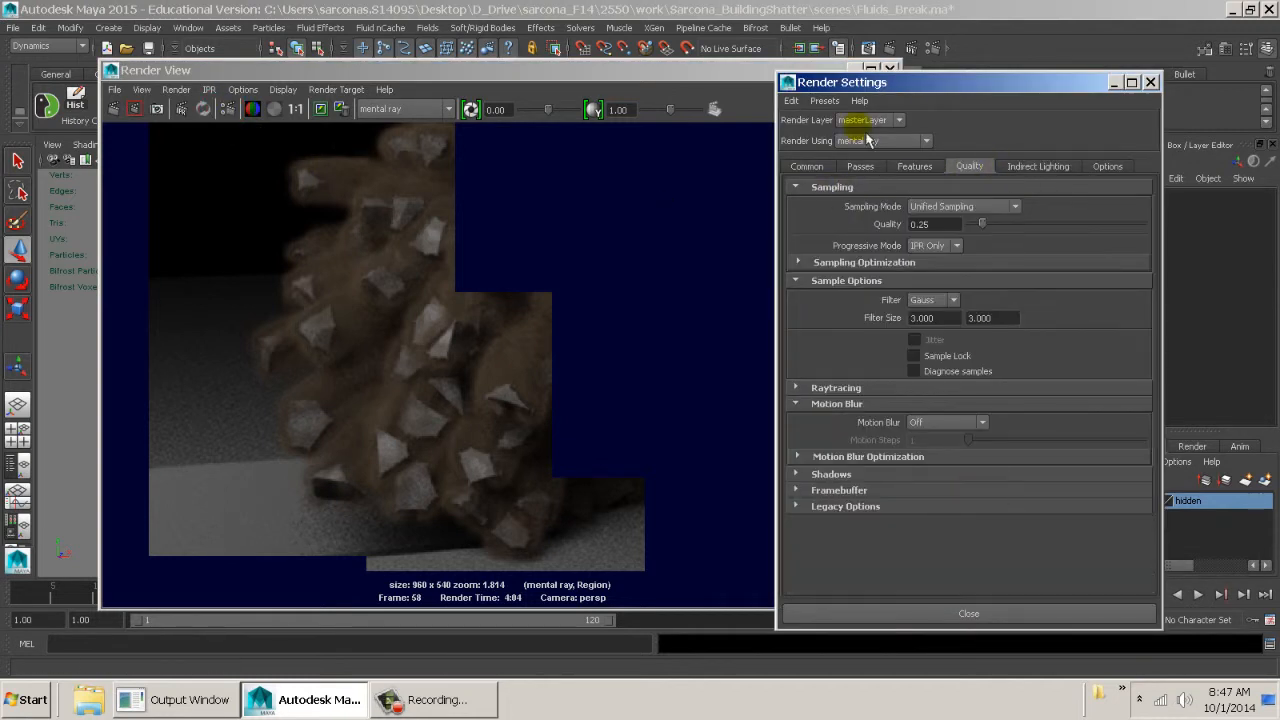
left_click(829, 68)
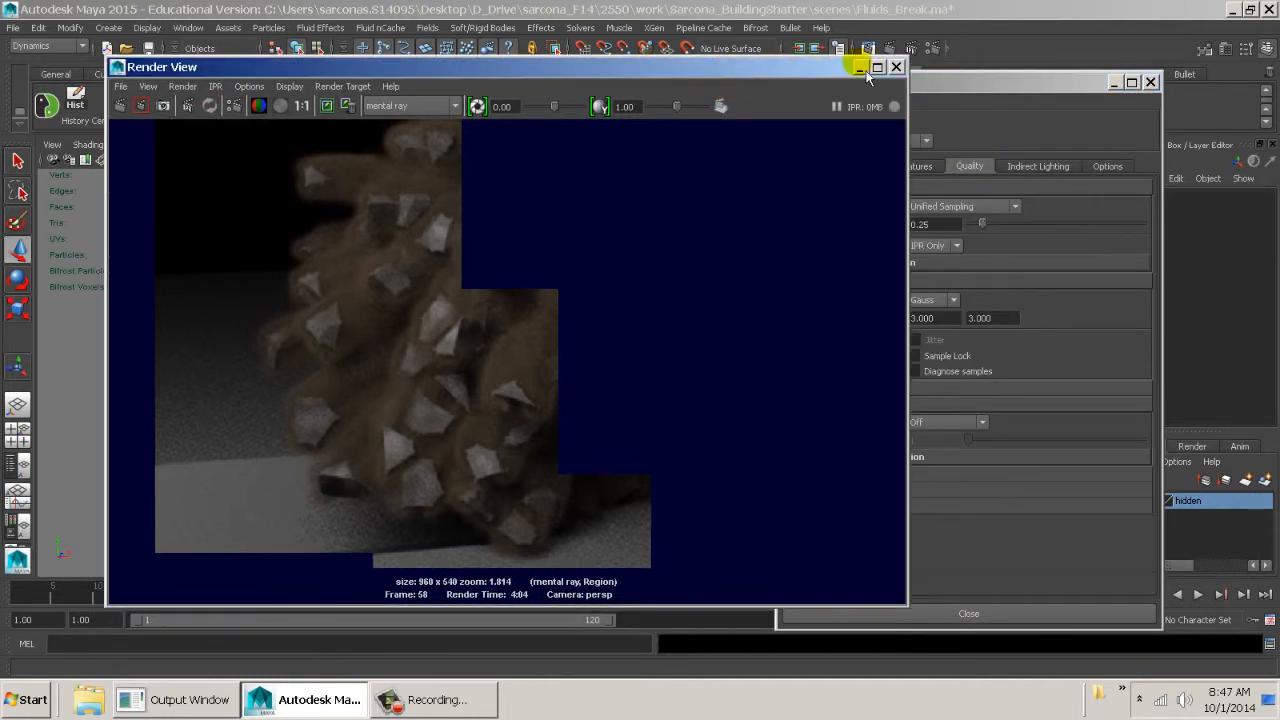
left_click(896, 67)
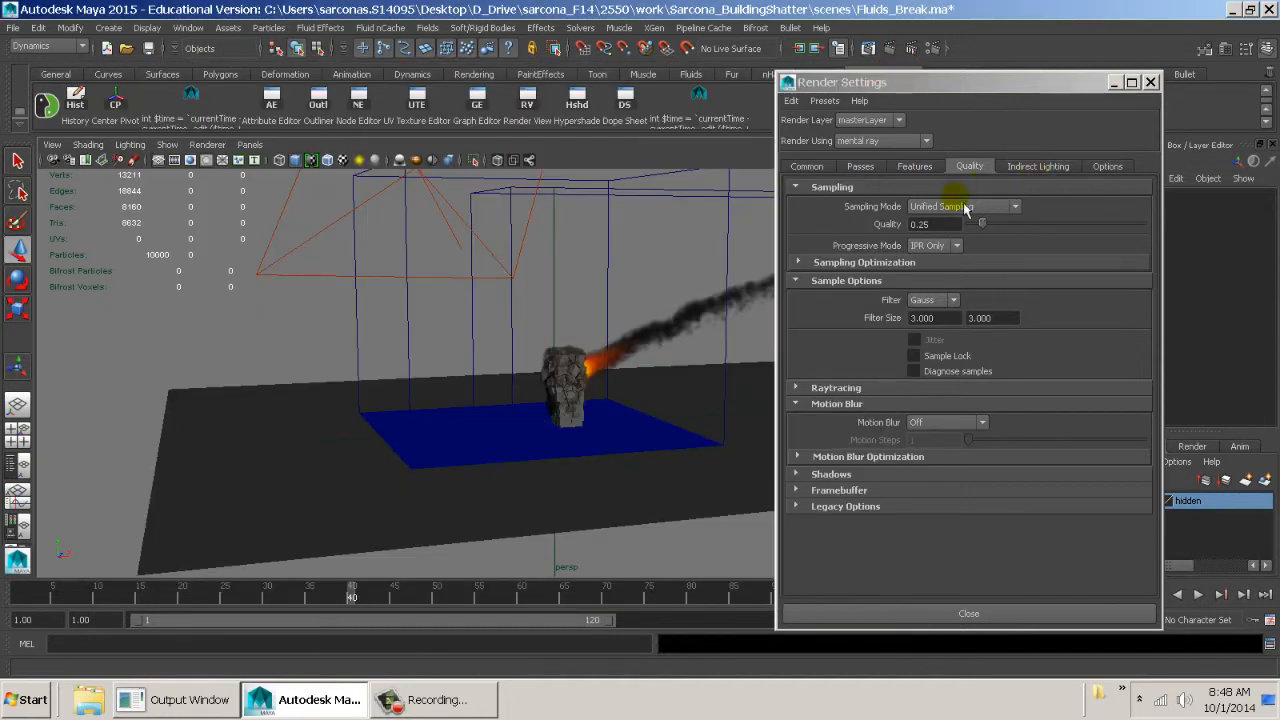
Set the unified sampling Quality to 0.10 in the render settings
left_click(943, 224)
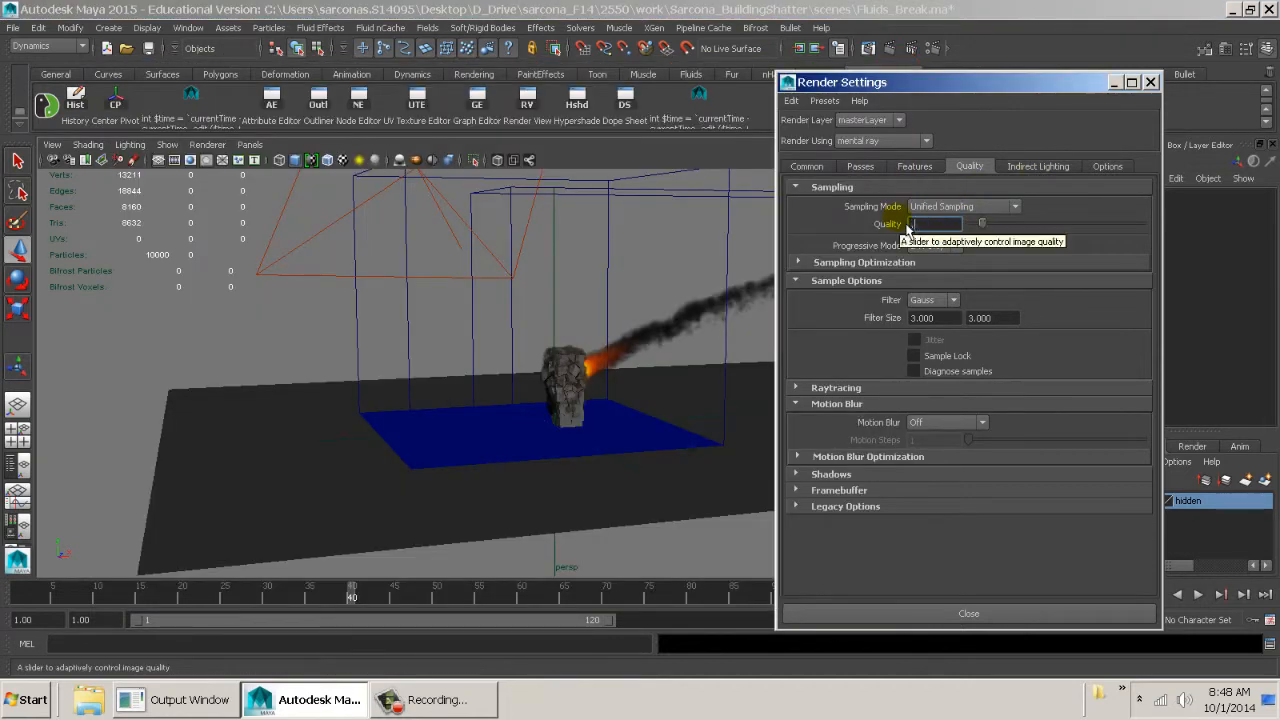
type("0.12")
key("Return")
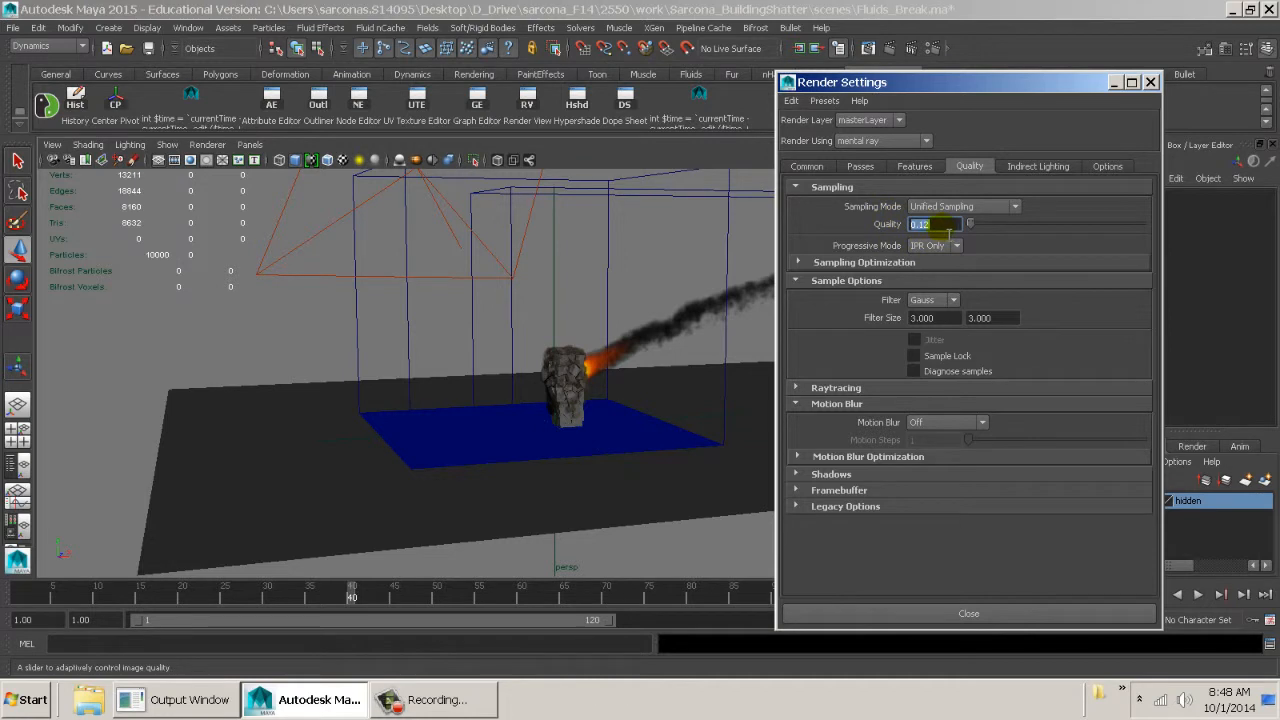
type("0.10")
key("Return")
Review the indirect lighting, quality, passes and common render settings, and close the render settings
left_click(1029, 167)
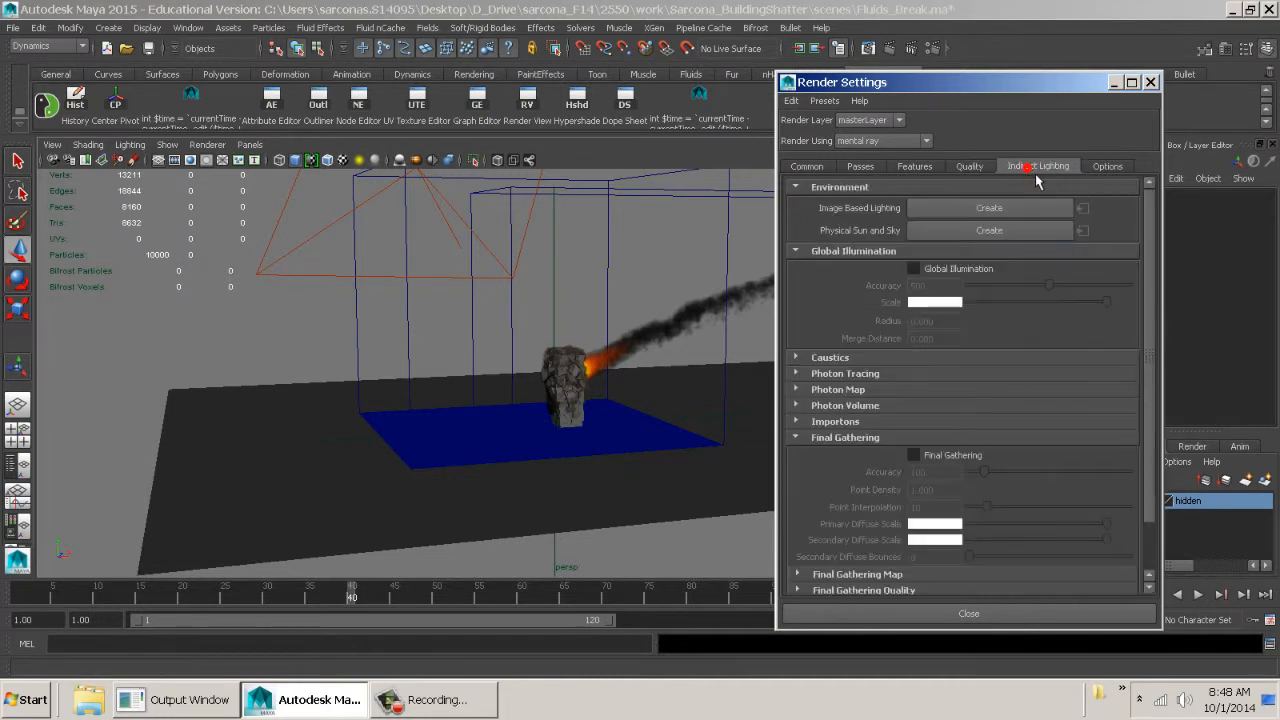
left_click(966, 167)
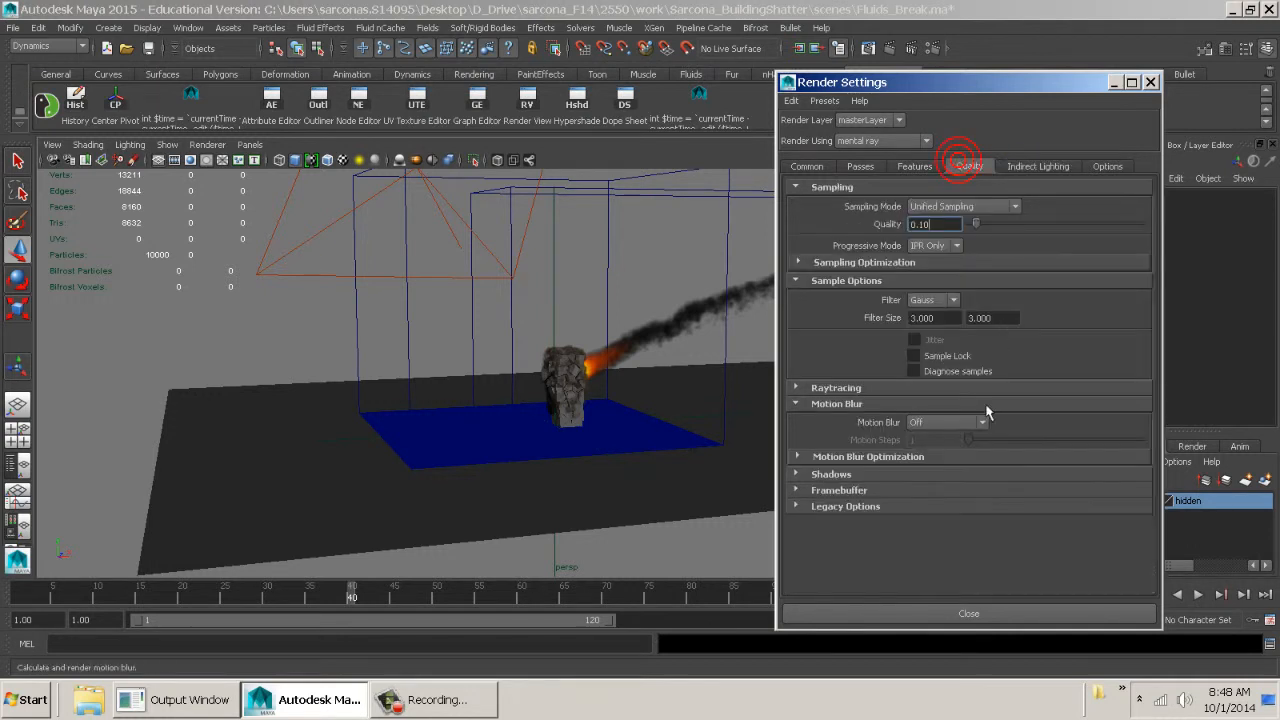
left_click(1030, 166)
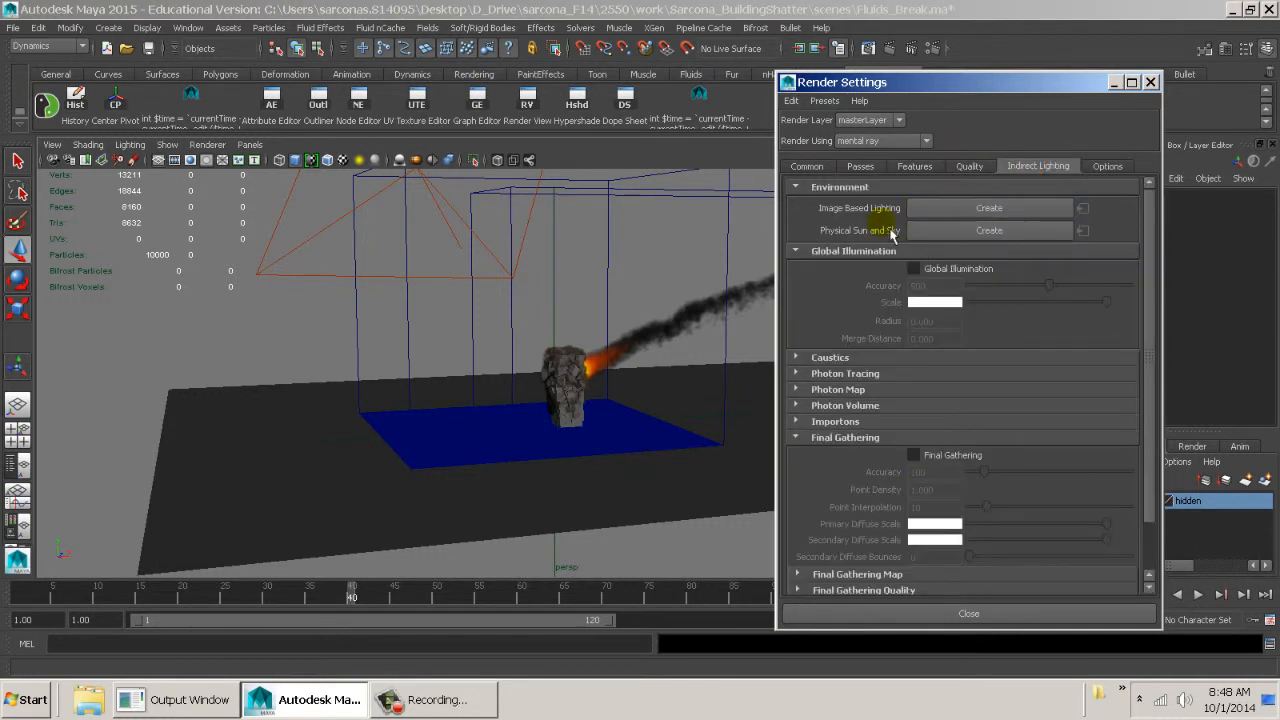
left_click(858, 166)
left_click(810, 167)
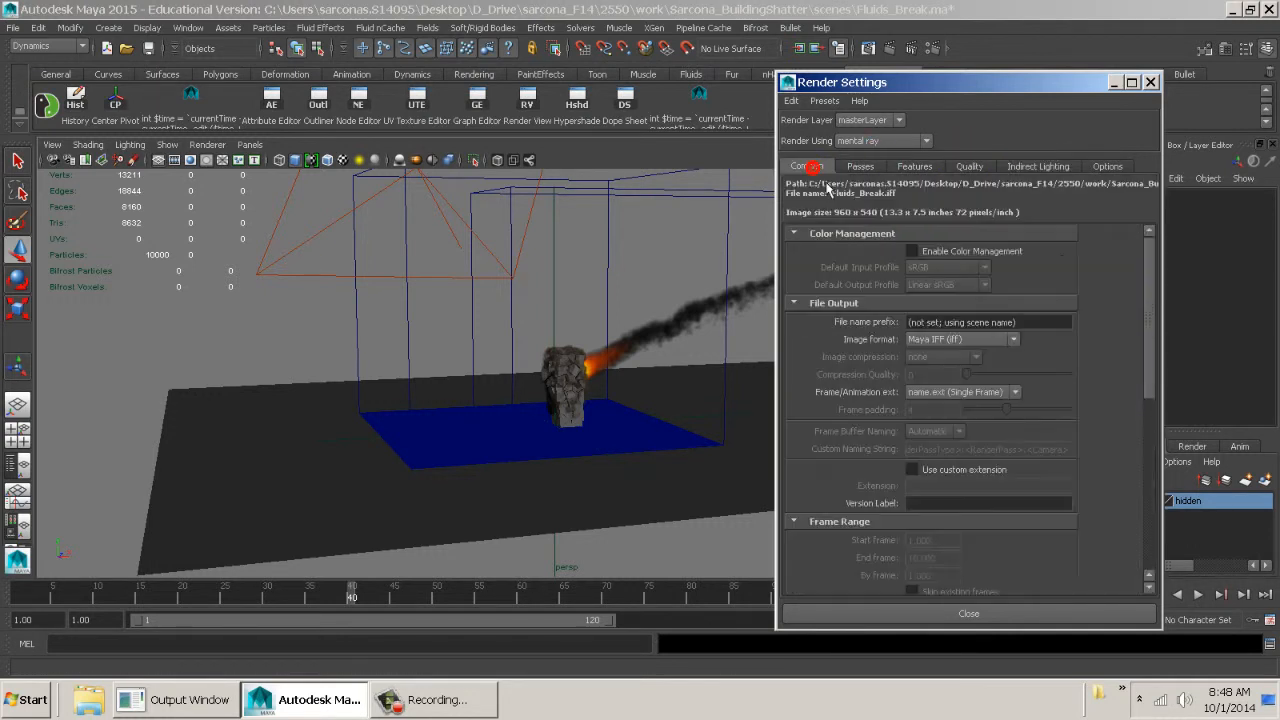
left_click(1151, 82)
Render frame 40 with mental ray from a perspective view framing the building and the whole meteor trail
right_click_drag(745, 286, 1004, 306, "alt")
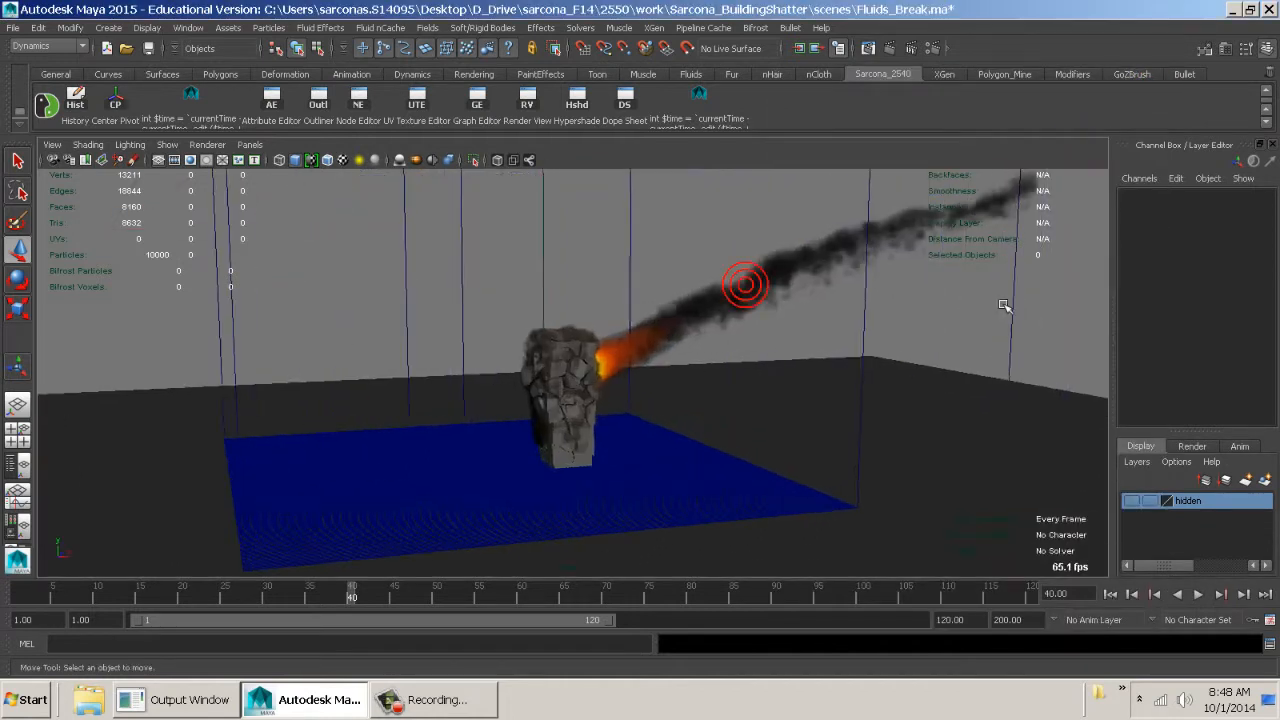
middle_click_drag(1004, 306, 846, 323, "alt")
left_click_drag(846, 323, 840, 311, "alt")
middle_click_drag(840, 311, 889, 369, "alt")
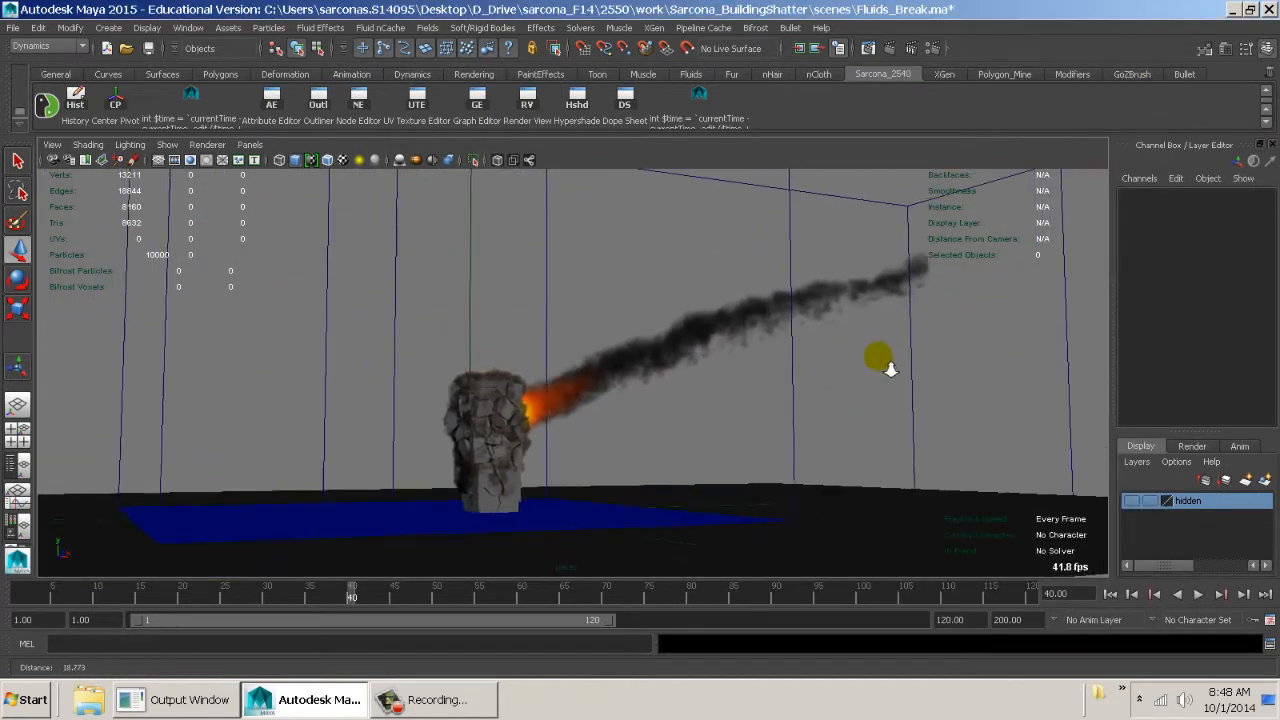
left_click(888, 48)
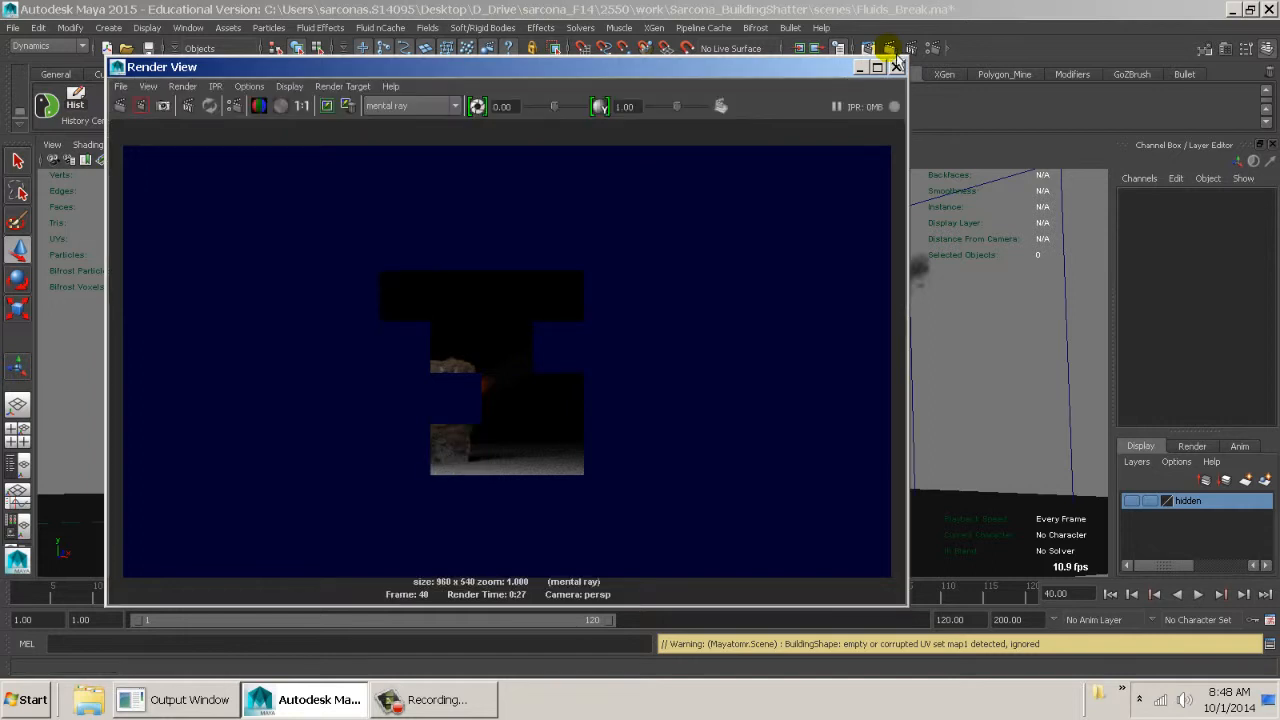
Set the render test resolution to 50% Settings (480x270) and close the render window
left_click(249, 86)
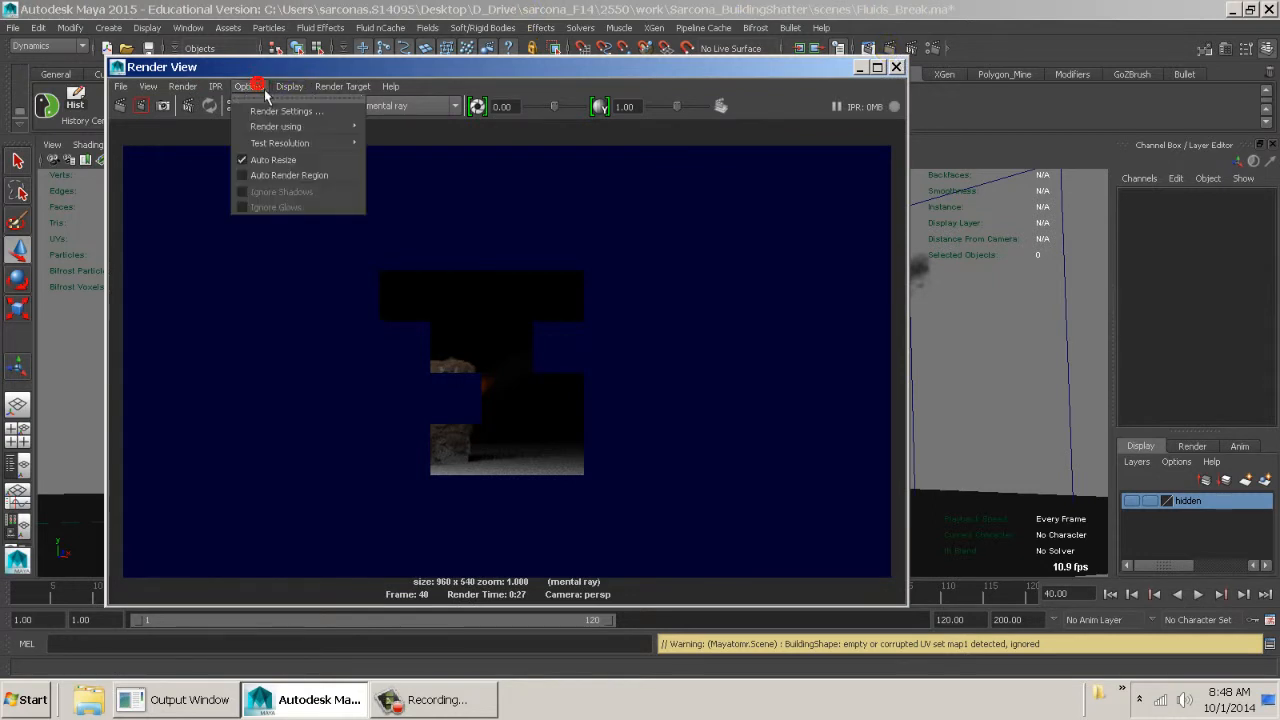
mouse_move(294, 130)
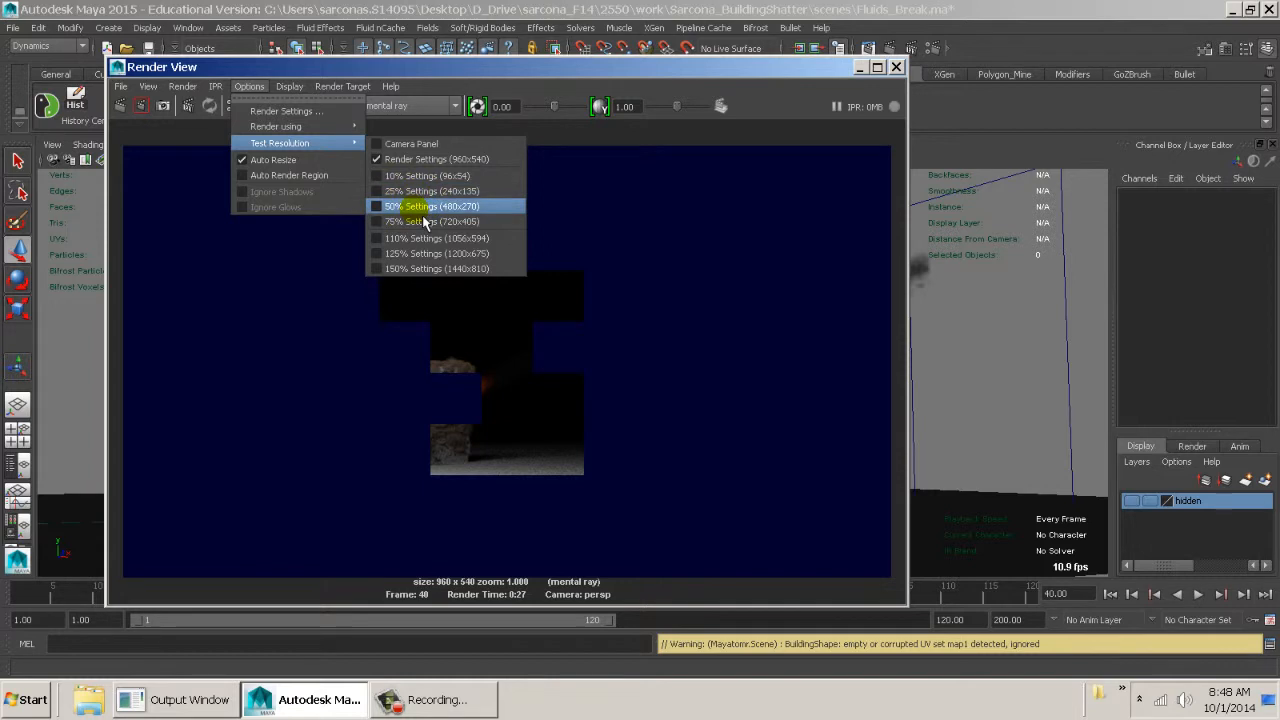
left_click(423, 212)
left_click(899, 69)
Render frame 40 from a higher perspective view of the building and meteor trail, and inspect the result enlarged
mouse_move(729, 285)
left_mouse_down("alt")
mouse_move(743, 312)
mouse_move(720, 326)
mouse_move(689, 243)
mouse_move(691, 271)
mouse_move(545, 274)
mouse_move(591, 260)
mouse_move(666, 277)
left_mouse_up("alt")
mouse_move(731, 310)
left_mouse_down("alt")
mouse_move(680, 291)
mouse_move(749, 309)
mouse_move(720, 303)
mouse_move(685, 256)
left_mouse_up("alt")
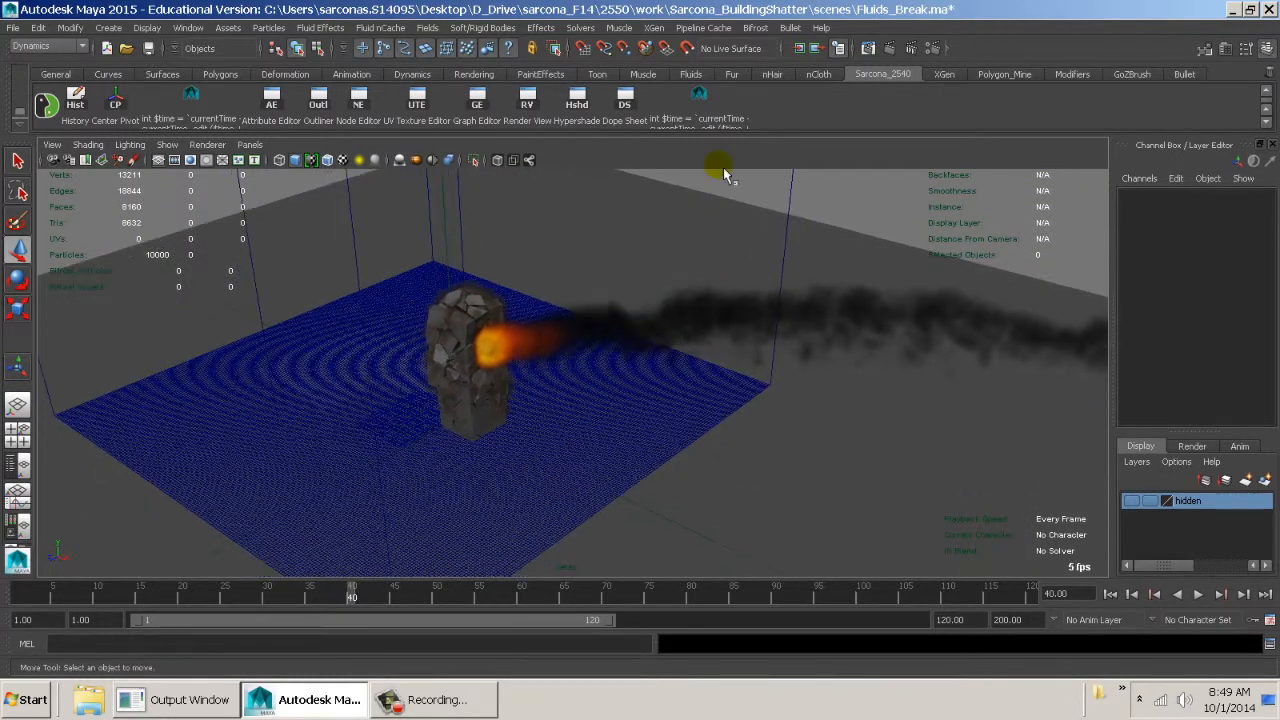
left_click(893, 50)
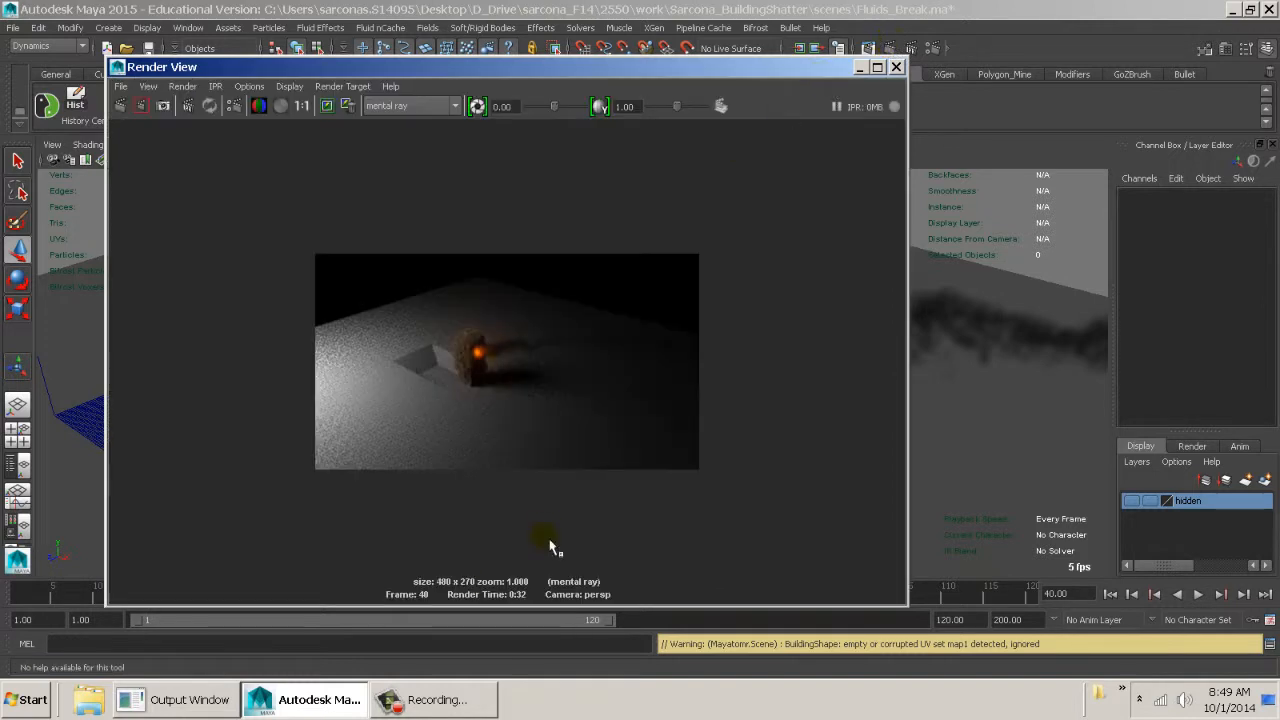
right_click_drag(400, 386, 705, 314, "alt")
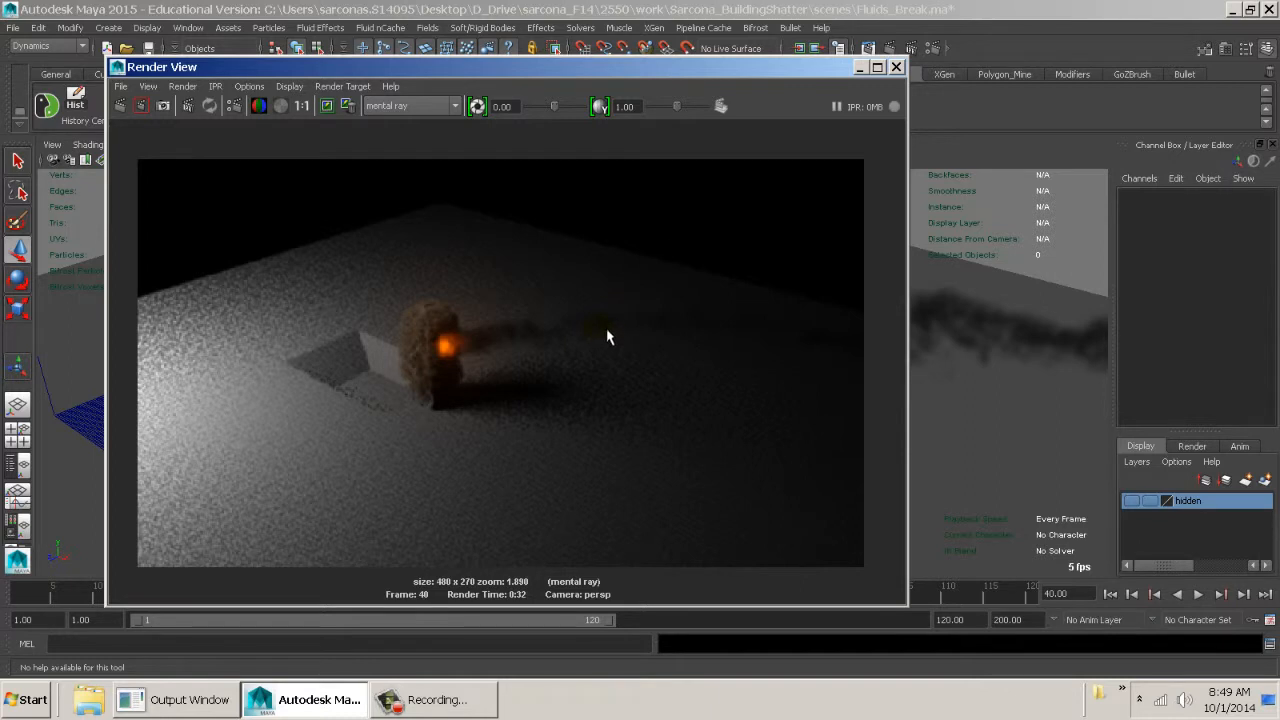
left_click(896, 66)
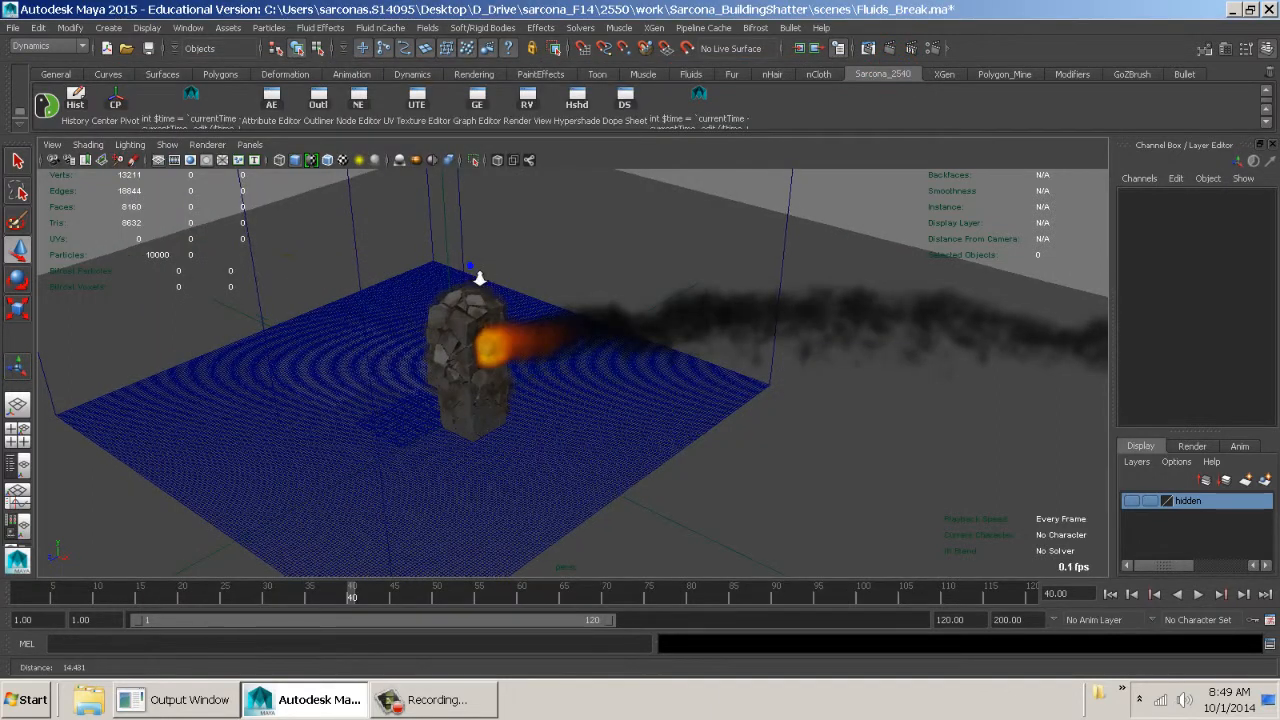
Review the area light's shadow and mental ray area light sampling attributes, and close its attribute window
right_click_drag(480, 278, 170, 212, "alt")
left_click(290, 286)
key("ctrl+a")
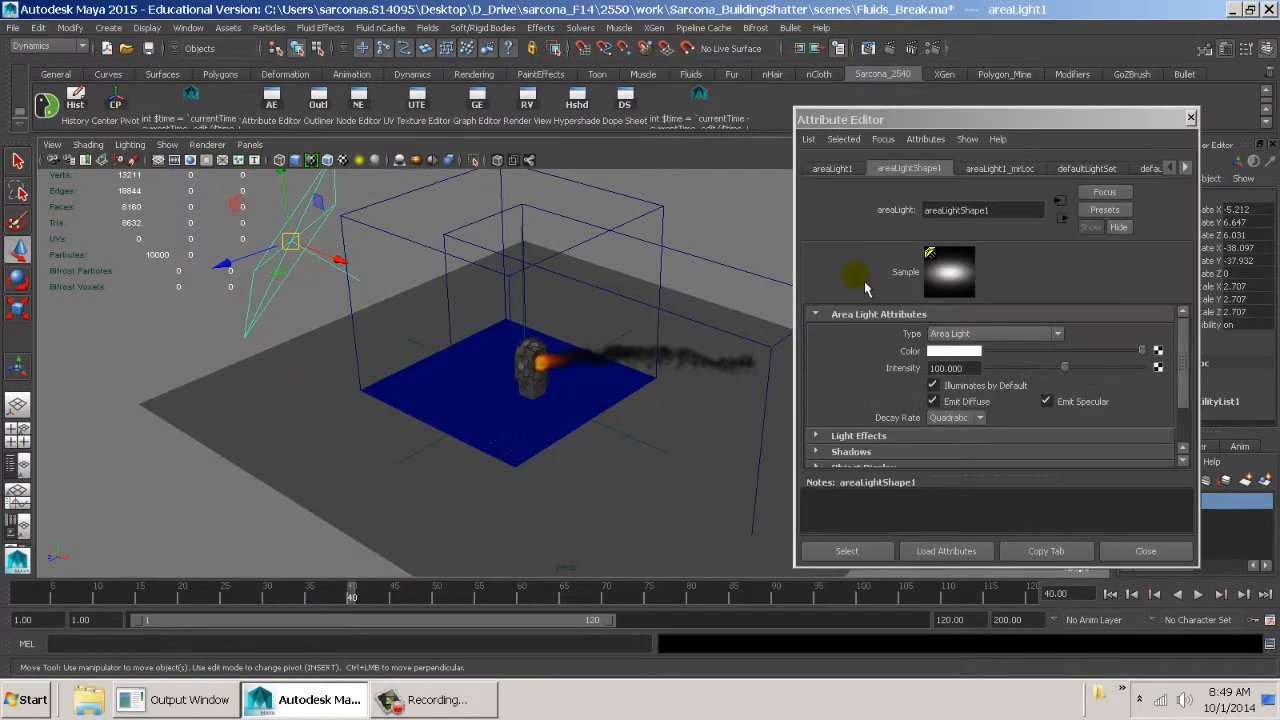
scroll(950, 330, "down", 3)
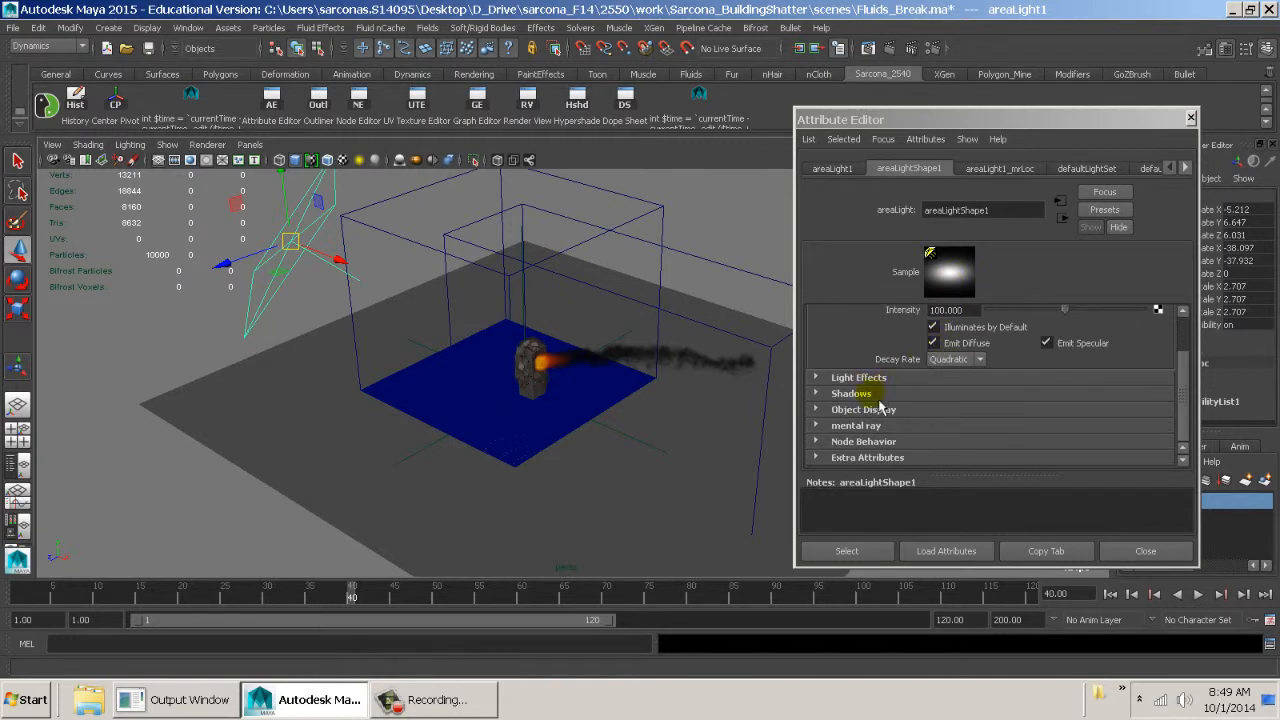
left_click(863, 409)
left_click(858, 396)
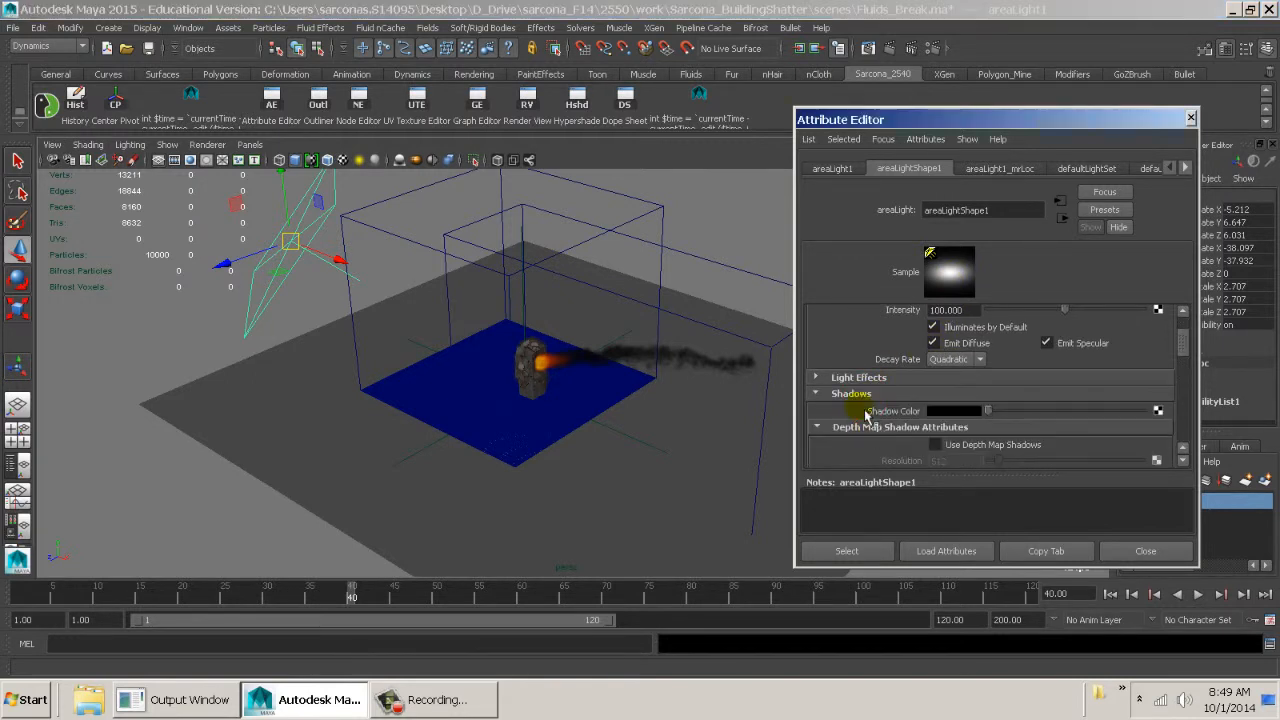
left_click(857, 398)
left_click(858, 409)
left_click(857, 431)
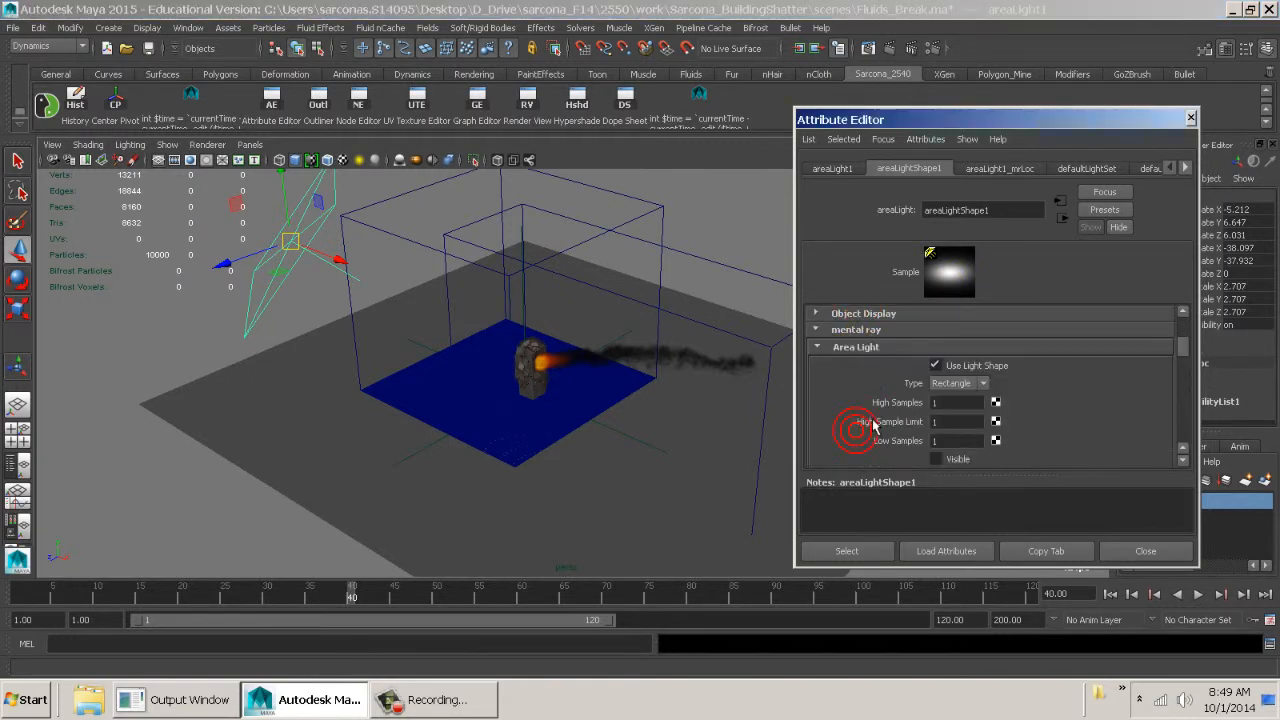
left_click(943, 401)
scroll(957, 418, "down", 2)
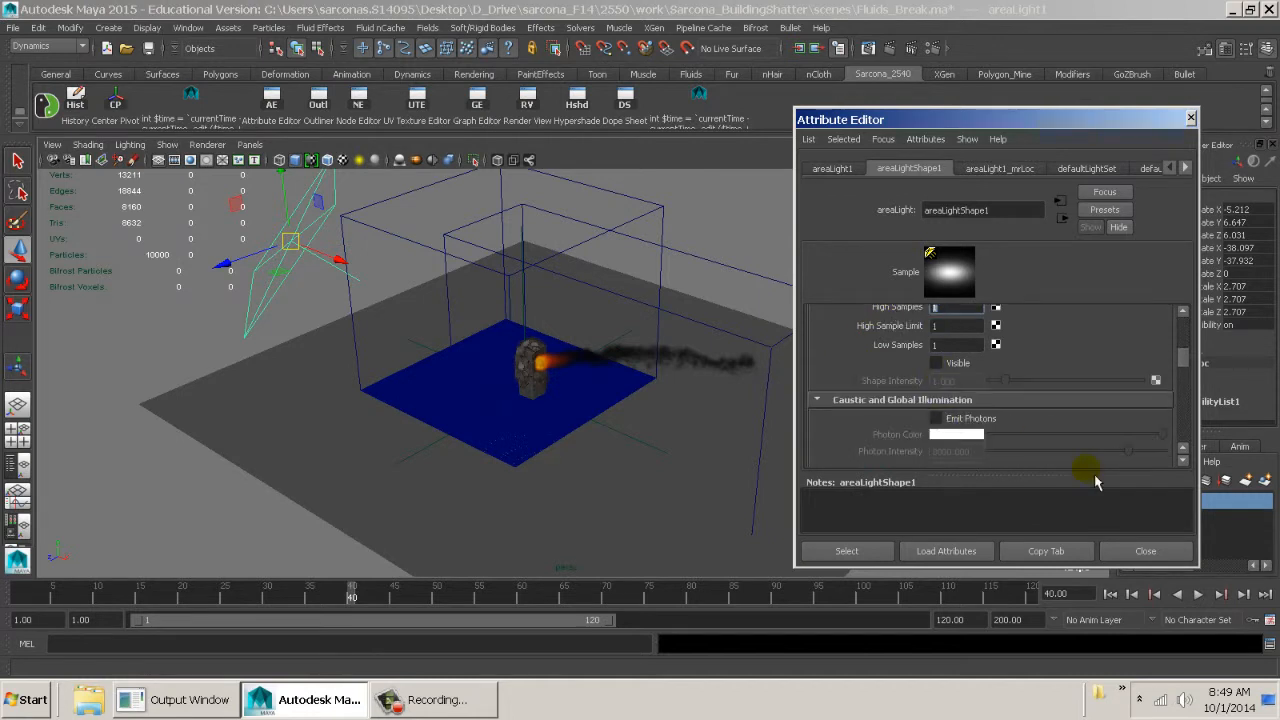
left_click(1127, 551)
Check the unified sampling Quality in the mental ray render settings and close them
right_click_drag(588, 388, 1180, 420, "alt")
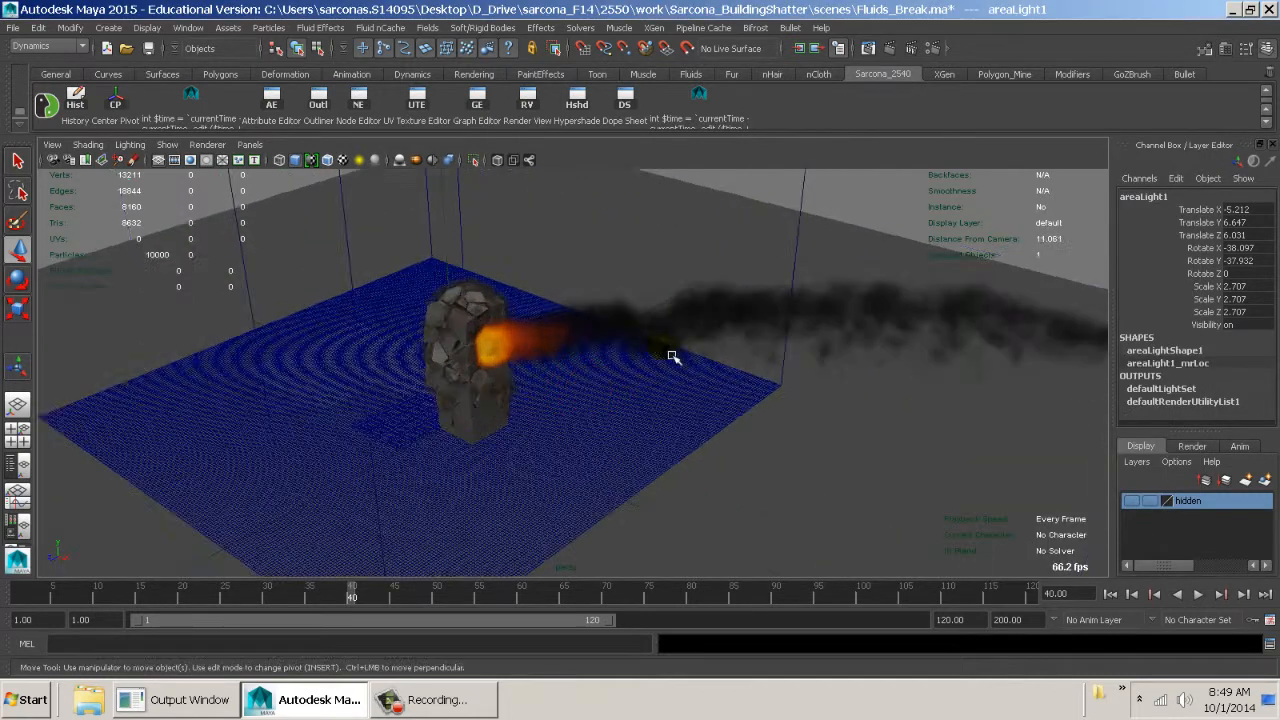
right_click_drag(663, 346, 661, 372, "alt")
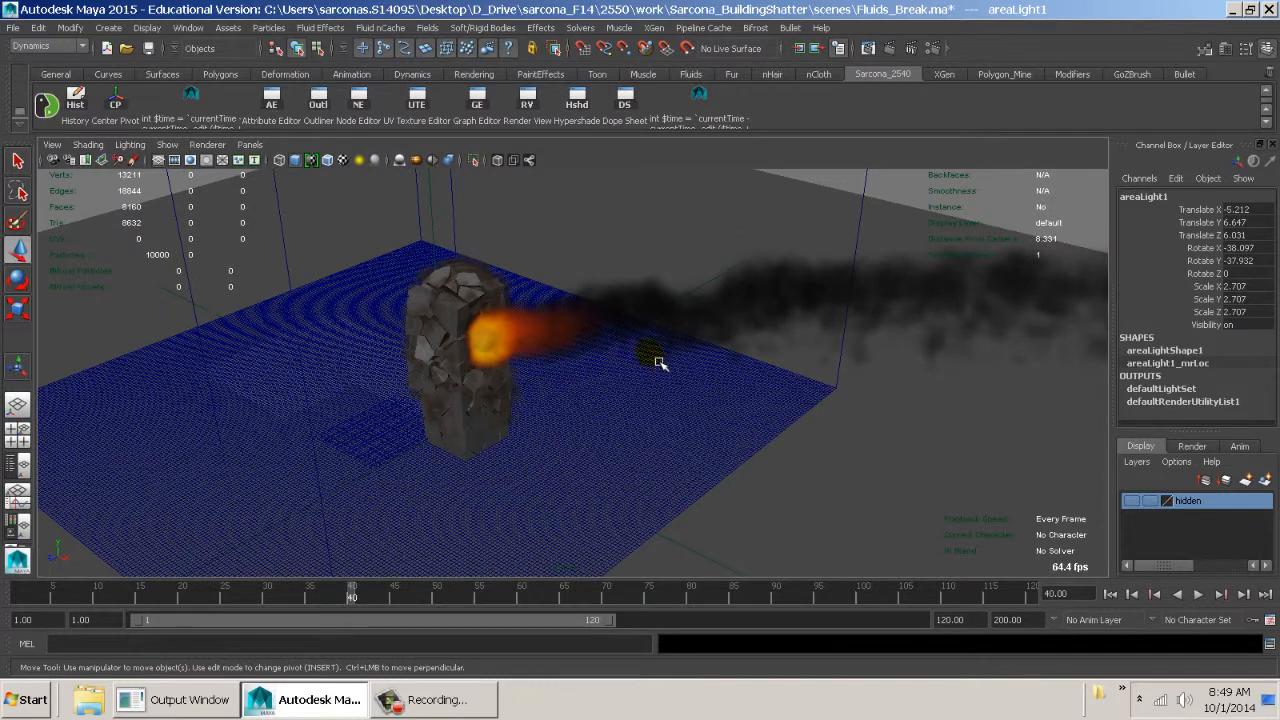
left_click(931, 47)
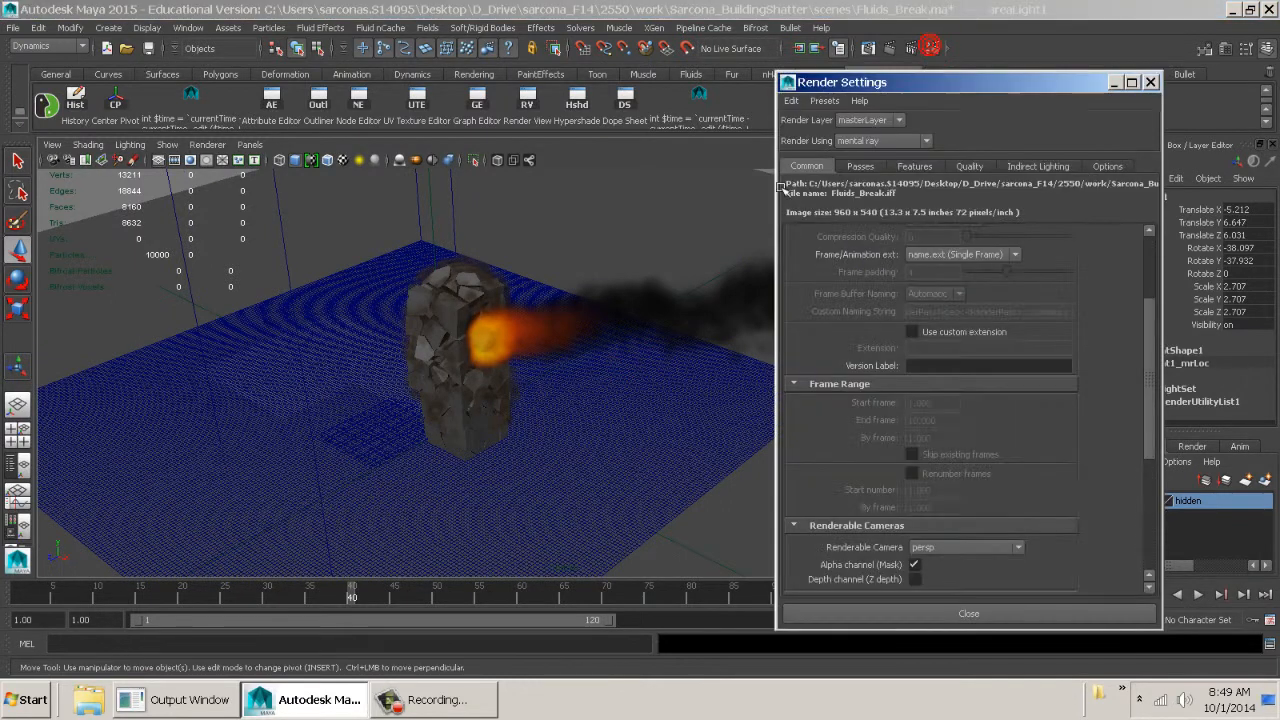
left_click(979, 174)
left_click_drag(945, 225, 892, 228)
type(".0")
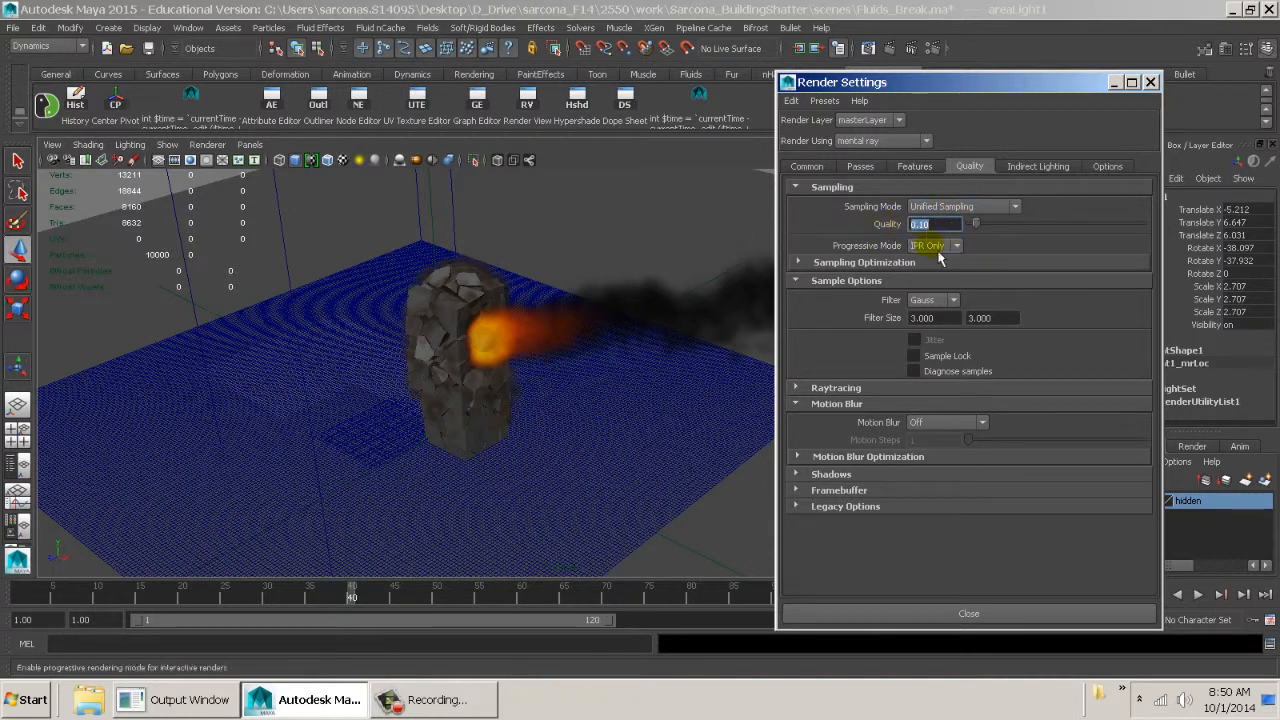
left_click(943, 615)
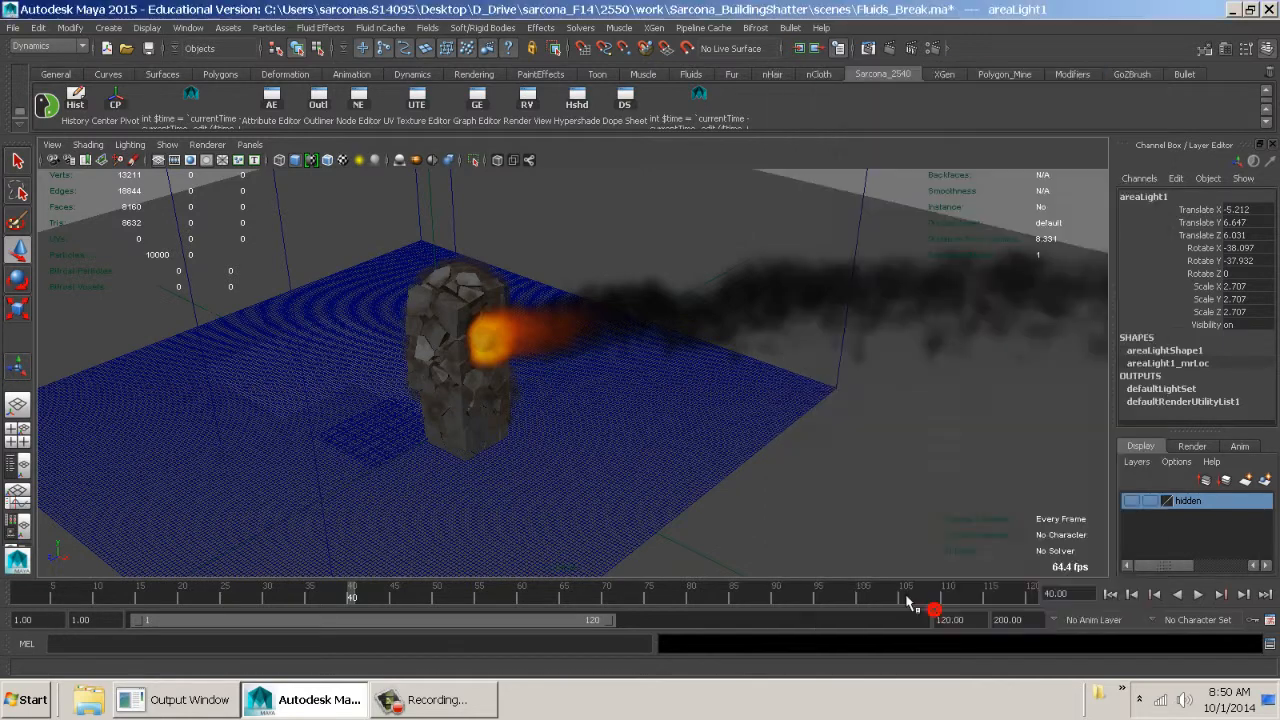
Inspect the latest render up close around the building, its shadow and the smoke trail
left_click_drag(660, 400, 686, 371, "alt")
left_click(868, 48)
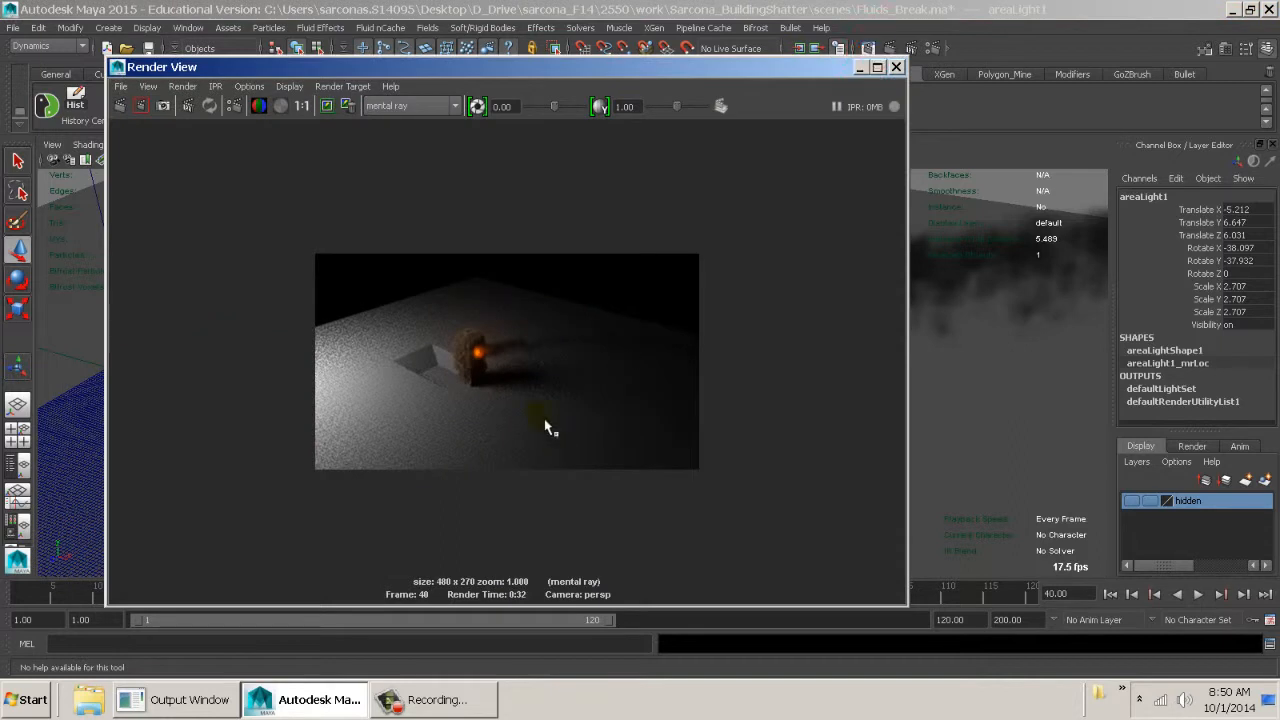
scroll(486, 386, "up", 5)
middle_click_drag(665, 373, 657, 373, "alt")
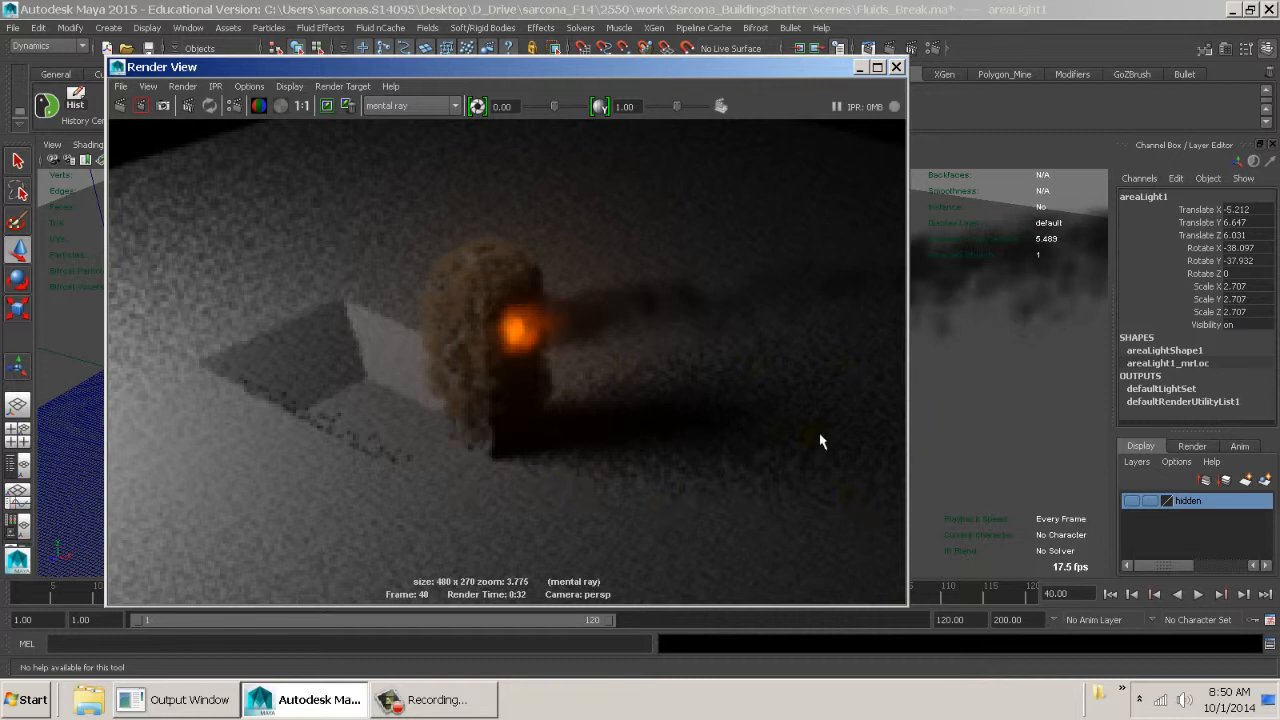
middle_click_drag(820, 441, 523, 416, "alt")
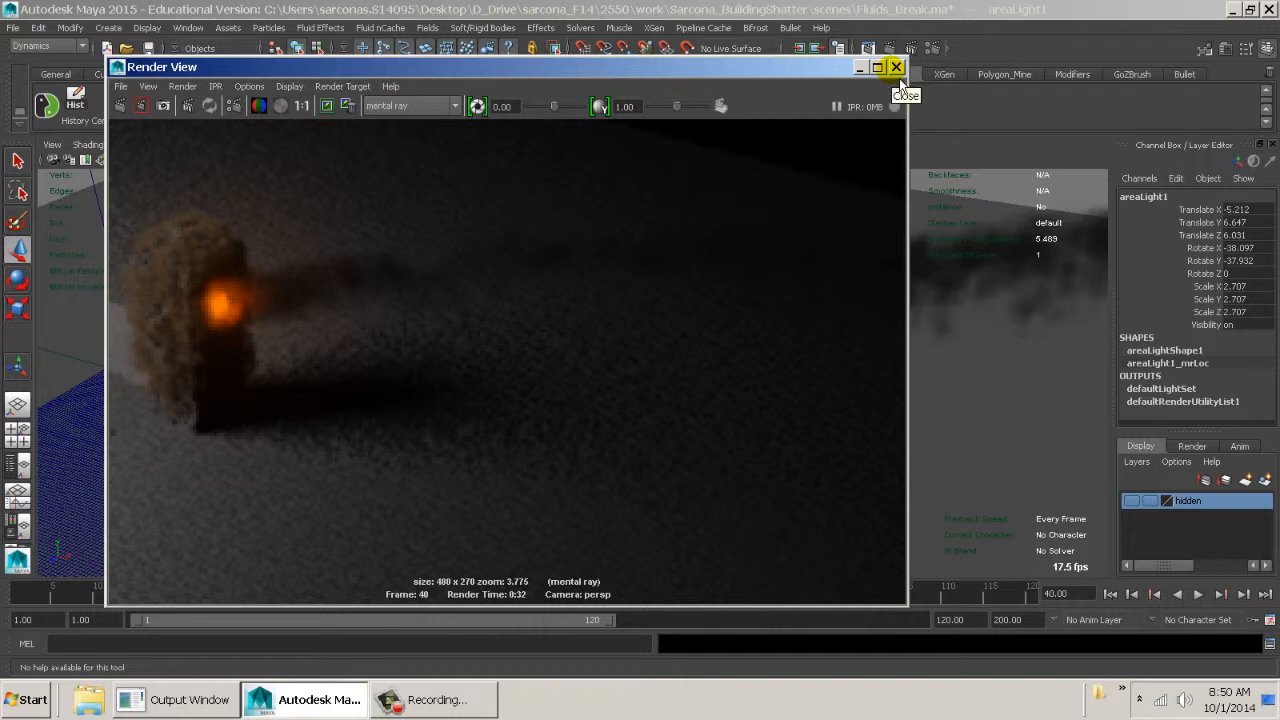
left_click(897, 70)
Select the meteor's smoke trail fluid and view it beside the building from several angles
left_click_drag(808, 400, 893, 319, "alt")
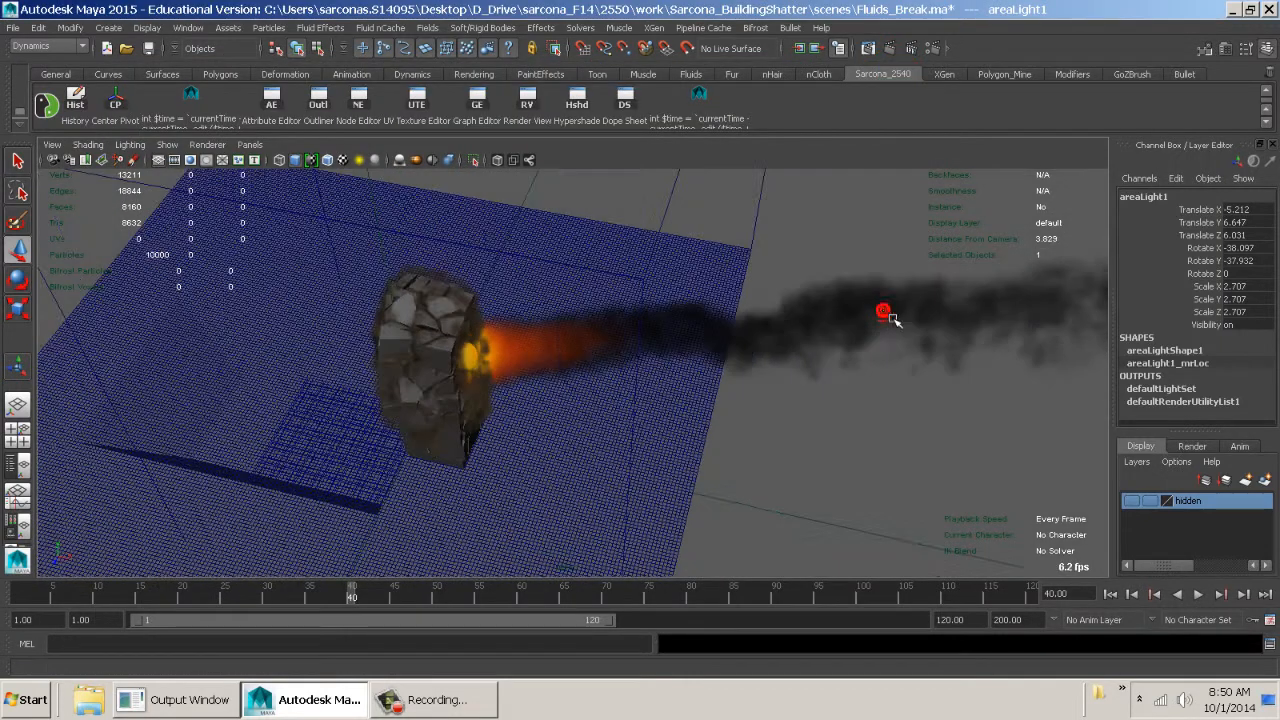
left_click(908, 345)
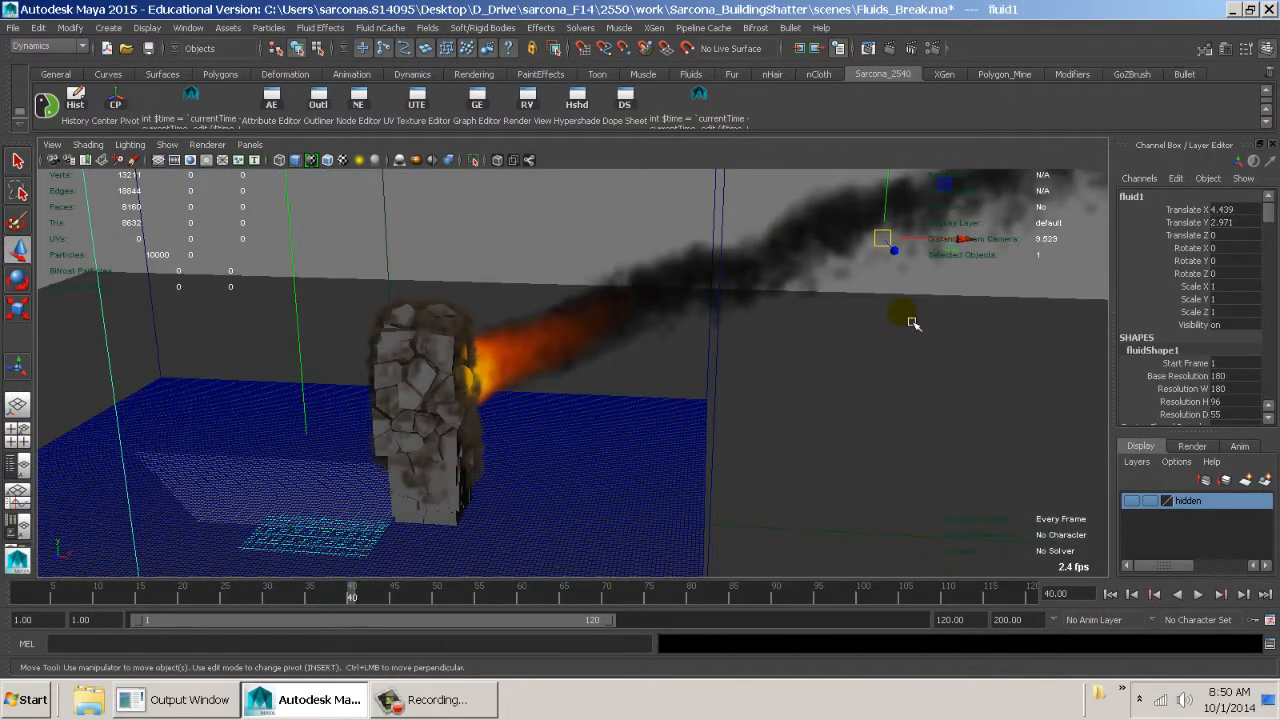
left_click_drag(913, 333, 649, 342, "alt")
left_click_drag(783, 399, 795, 403, "alt")
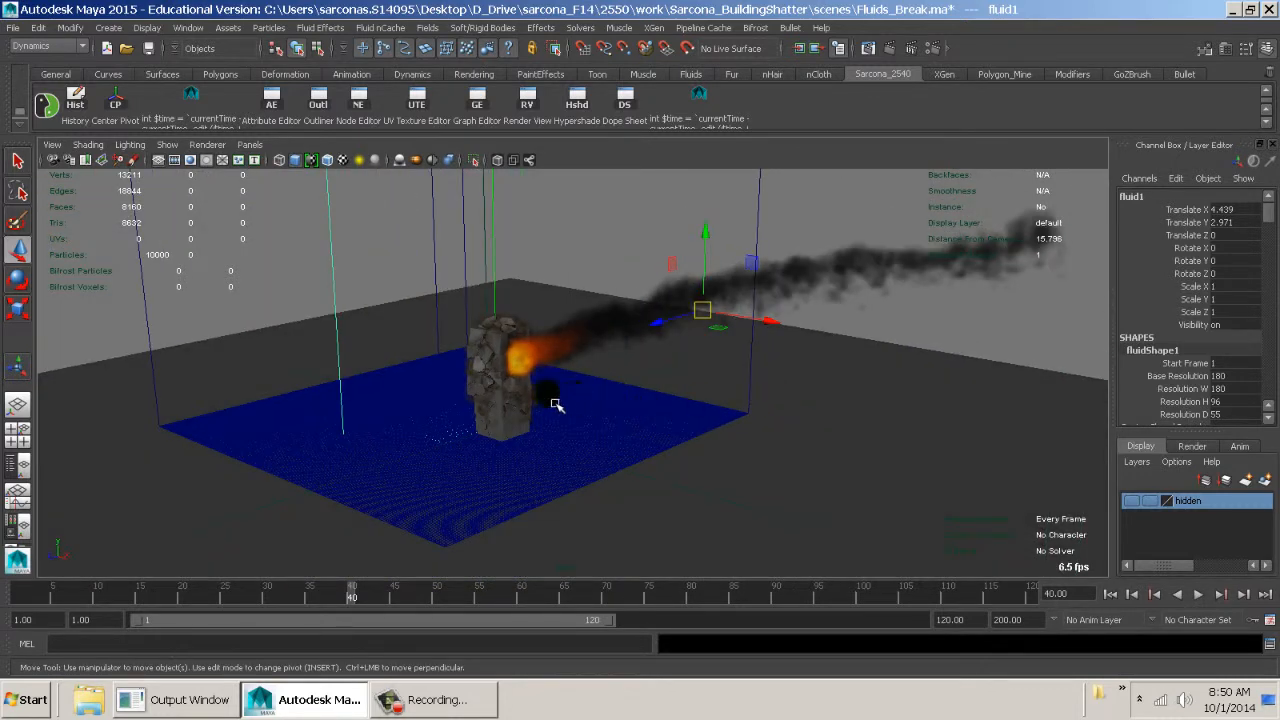
Inspect the rendered fireball and building surface at high magnification, and close the render window
left_click(868, 48)
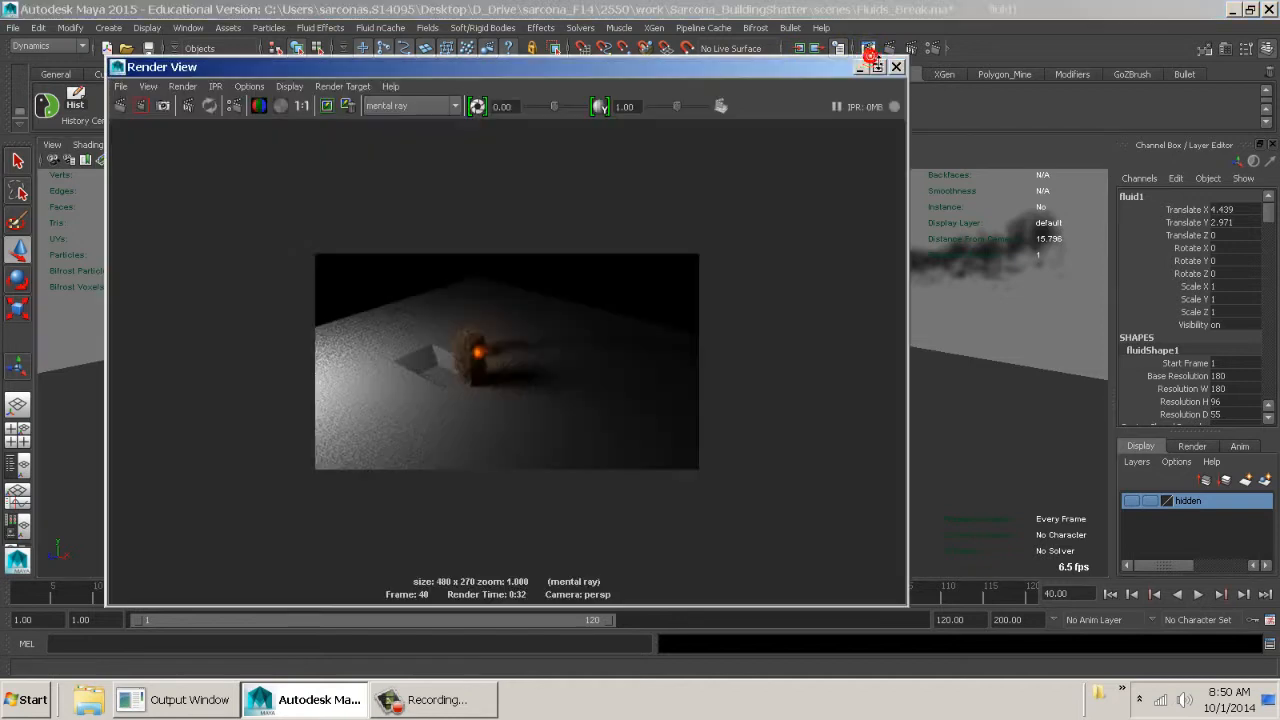
left_click_drag(455, 315, 504, 371, "ctrl+alt")
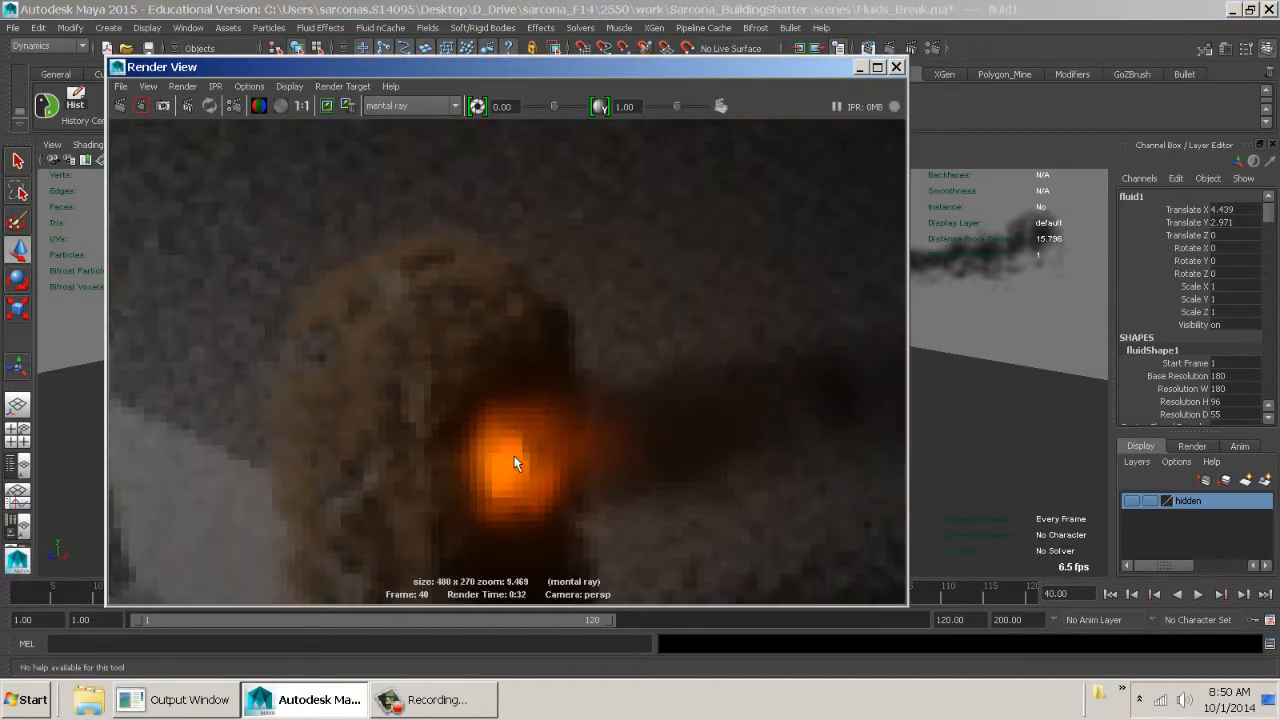
middle_click_drag(557, 407, 544, 327, "alt")
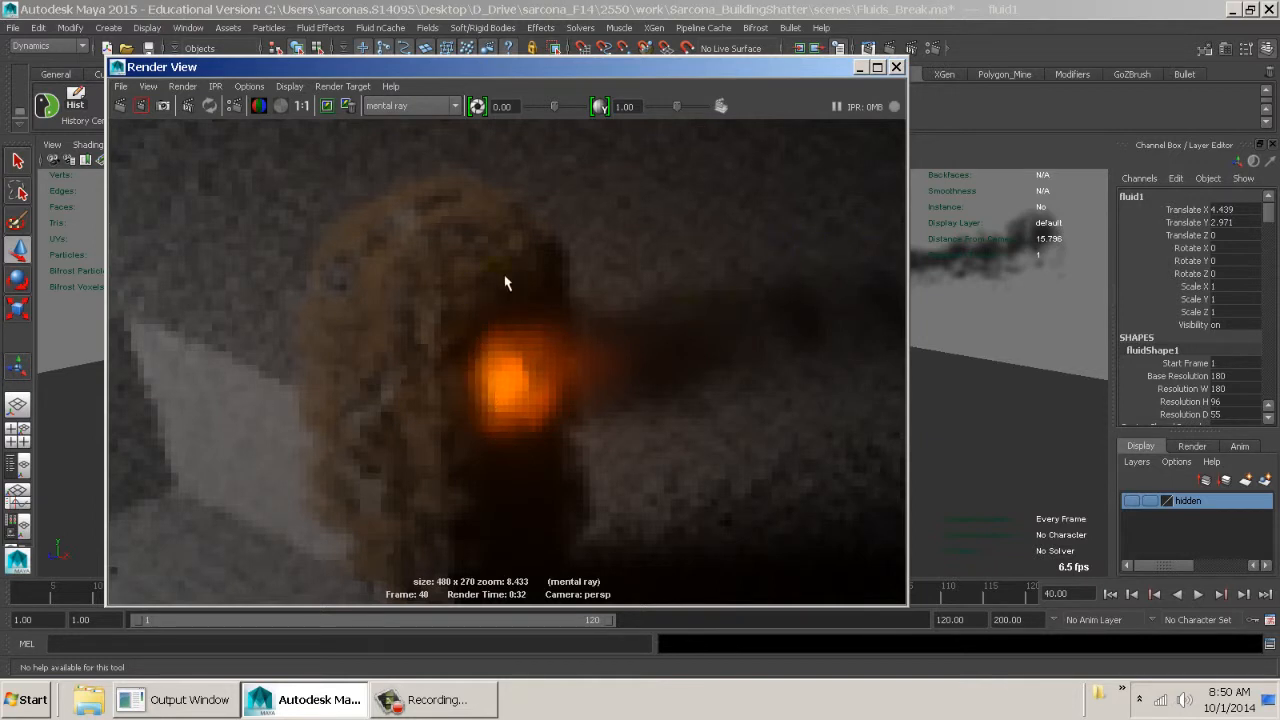
left_click(896, 66)
Examine the shattered building and meteor trail in the scene from several angles and distances
left_click_drag(493, 375, 646, 373, "alt")
right_click_drag(646, 373, 827, 409, "alt")
left_click_drag(827, 409, 731, 443, "alt")
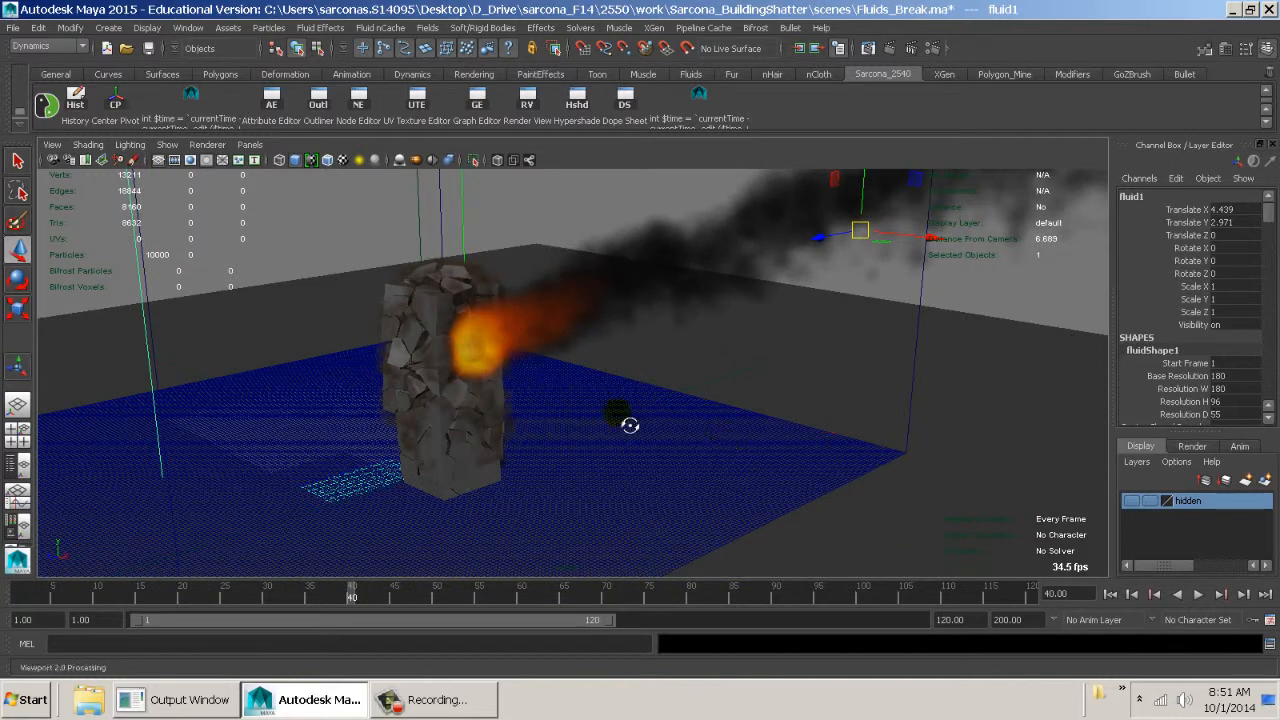
middle_click_drag(617, 409, 583, 469, "alt")
right_click_drag(583, 469, 522, 407, "alt")
mouse_move(520, 408)
left_mouse_down("alt")
mouse_move(532, 433)
mouse_move(526, 420)
left_mouse_up("alt")
right_click_drag(522, 412, 431, 420, "alt")
middle_click_drag(516, 404, 508, 398, "alt")
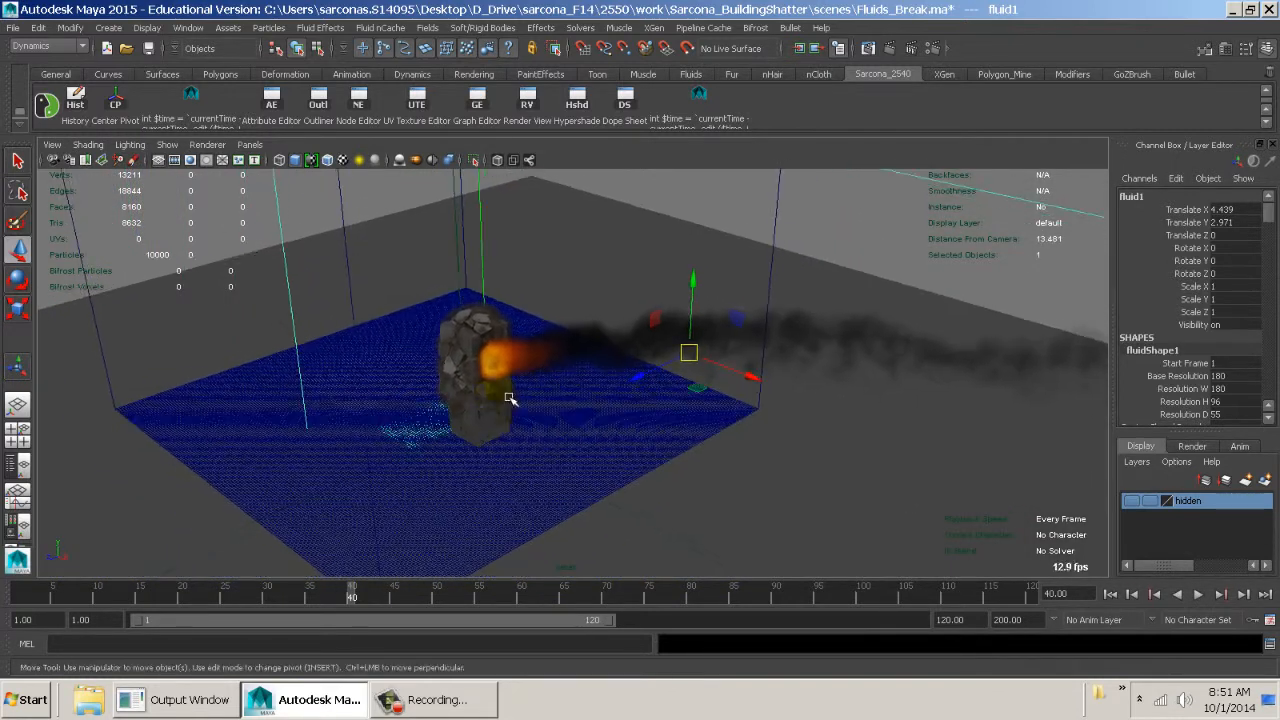
Save the rendered image as Original in Maya IFF format in the project's images folder, and close the render window
left_click(868, 48)
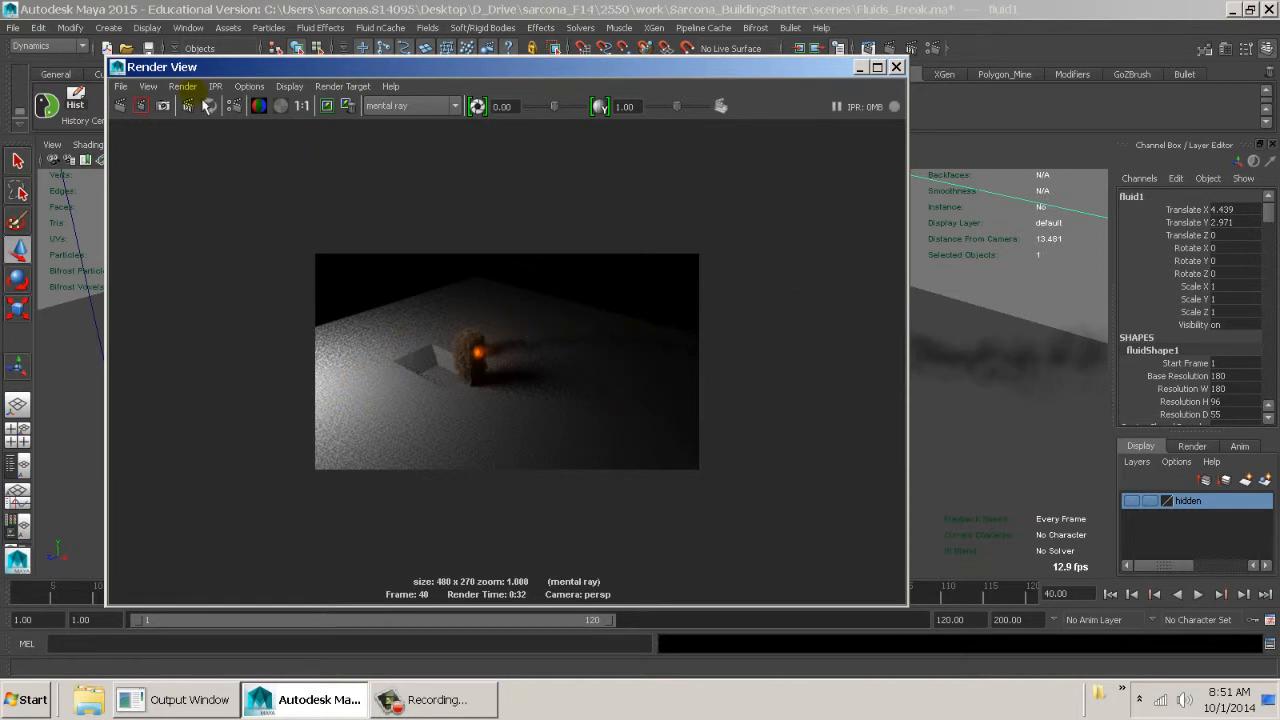
left_click(120, 86)
left_click(156, 127)
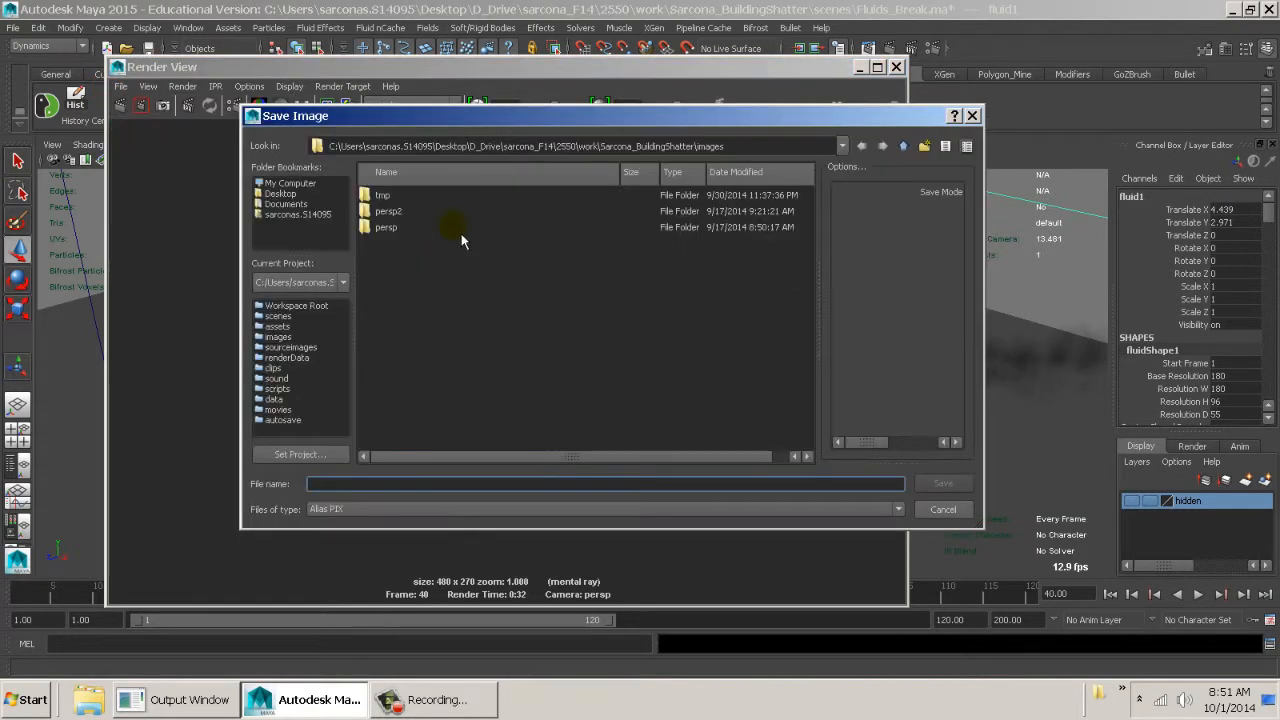
type("Original")
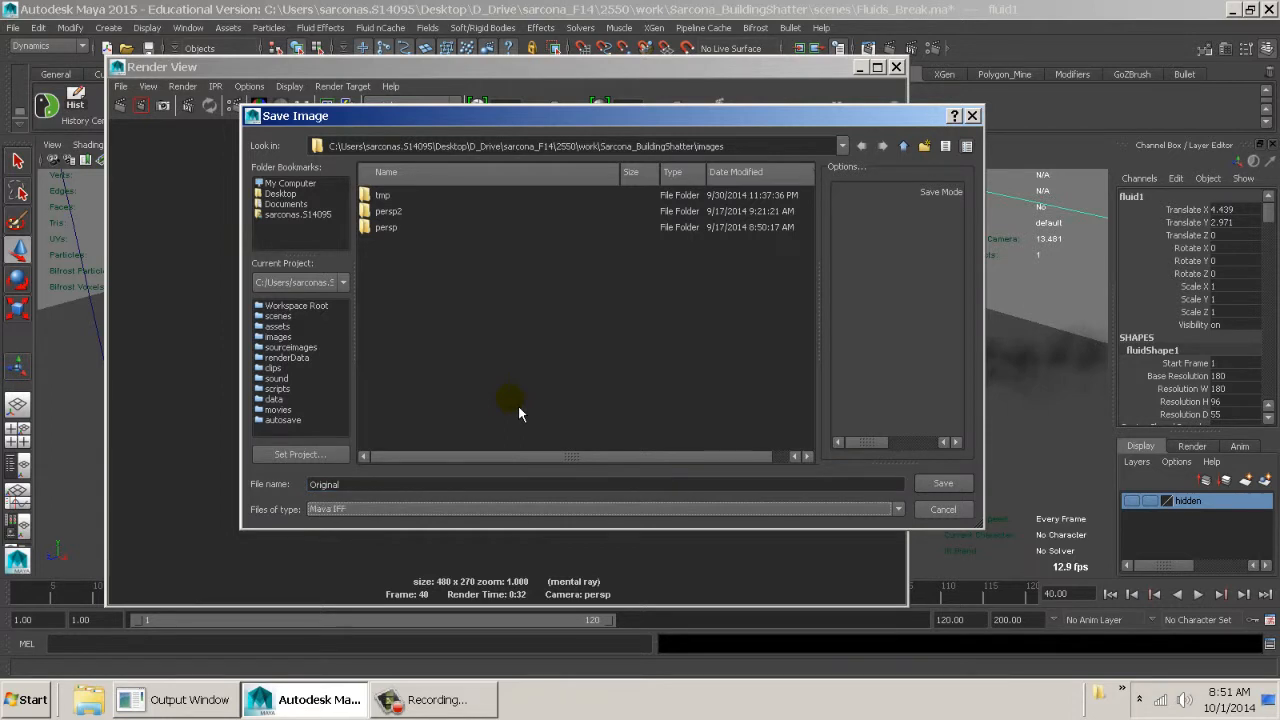
key("Return")
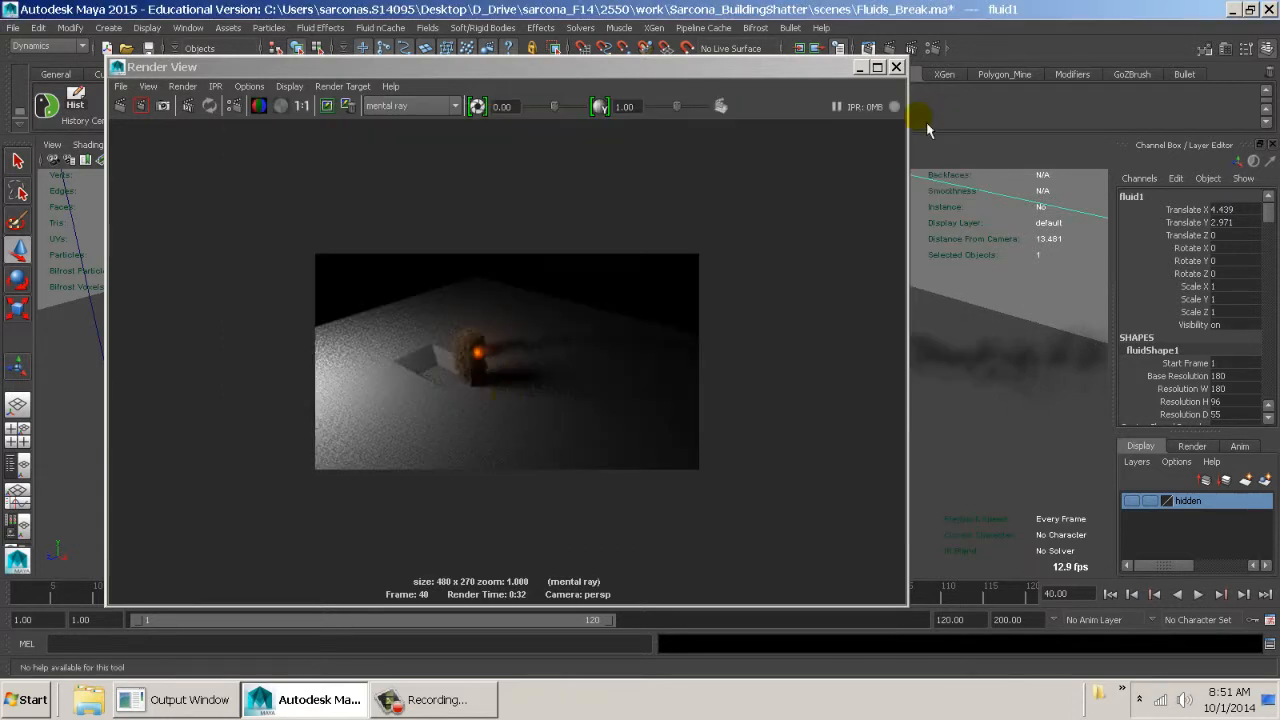
left_click(896, 67)
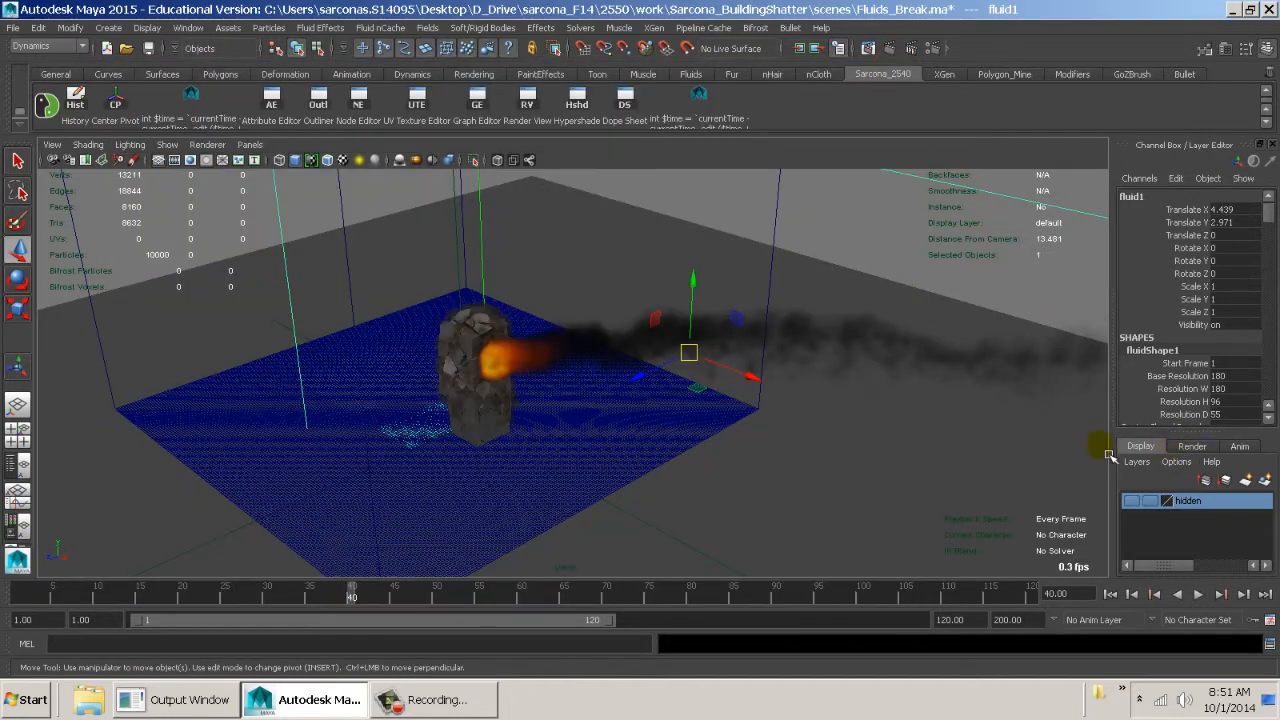
Select all objects in the scene, including the area light, and create four render layers containing them
left_click(1190, 447)
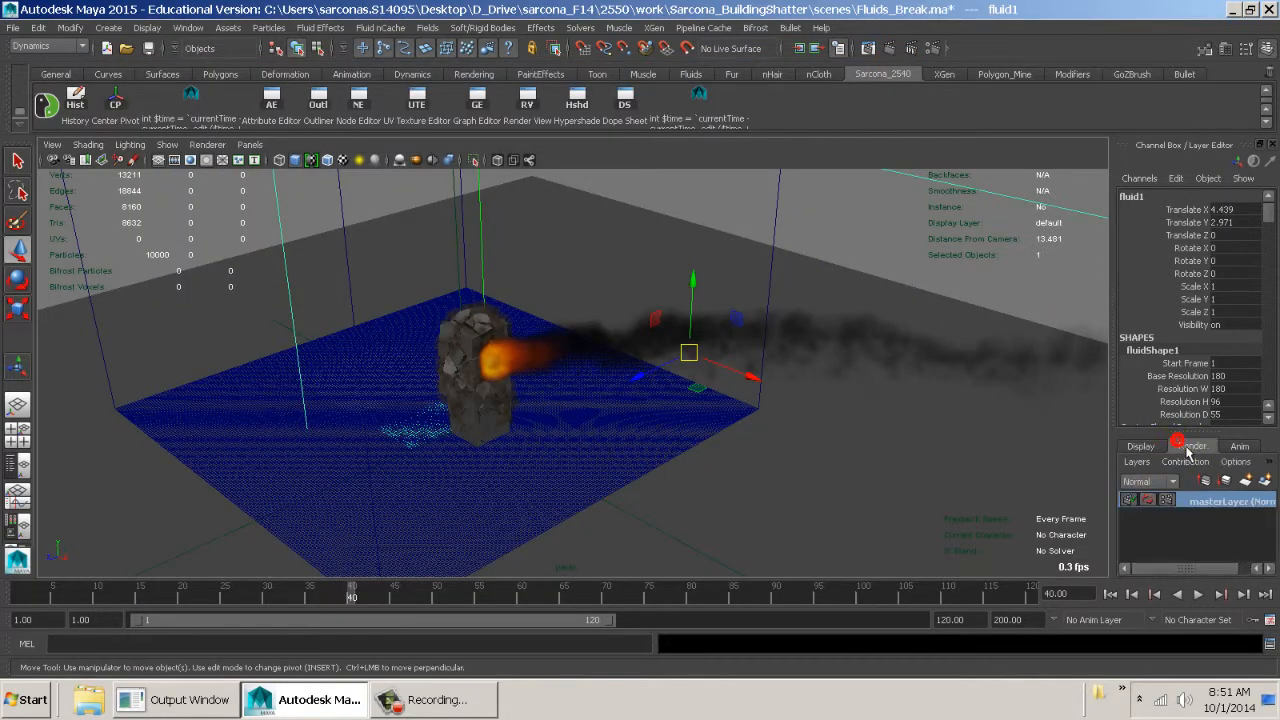
right_click_drag(928, 391, 614, 388, "alt")
left_click_drag(553, 396, 858, 401, "alt")
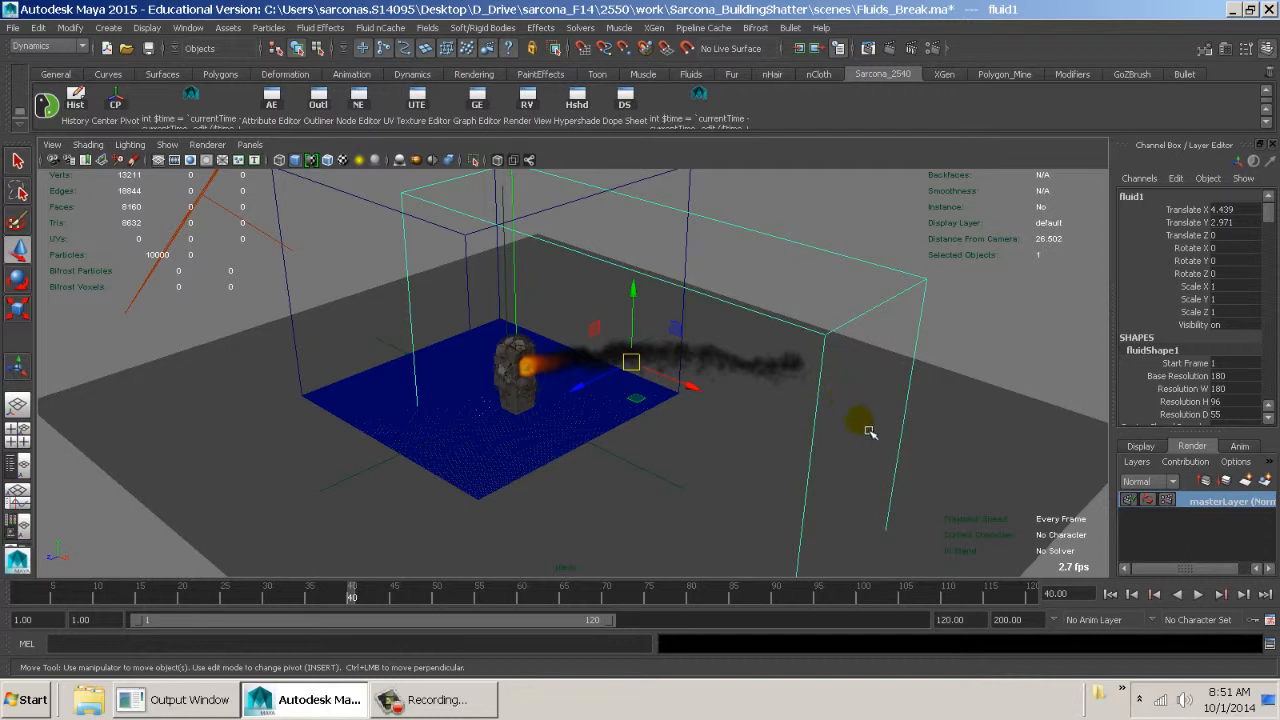
right_click_drag(868, 430, 520, 412, "alt")
left_click_drag(315, 217, 829, 506)
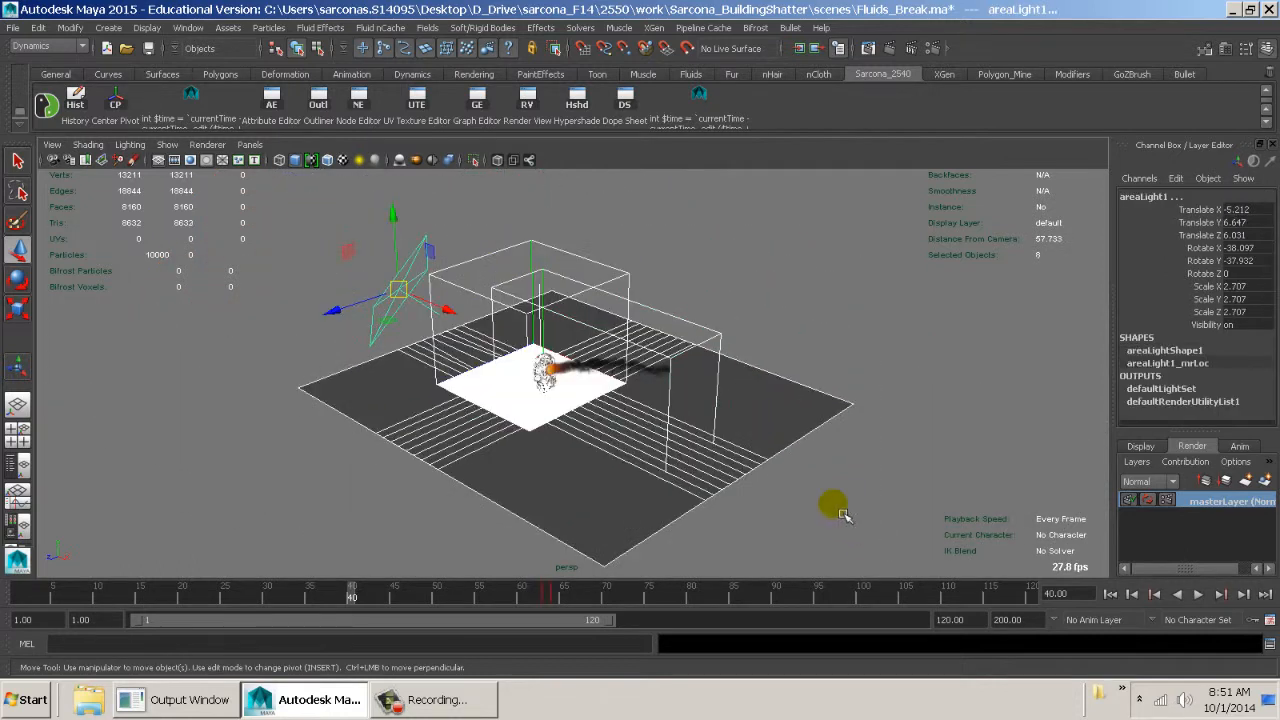
left_click(1270, 481)
left_click(1270, 481)
left_click(1270, 481)
left_click(1270, 481)
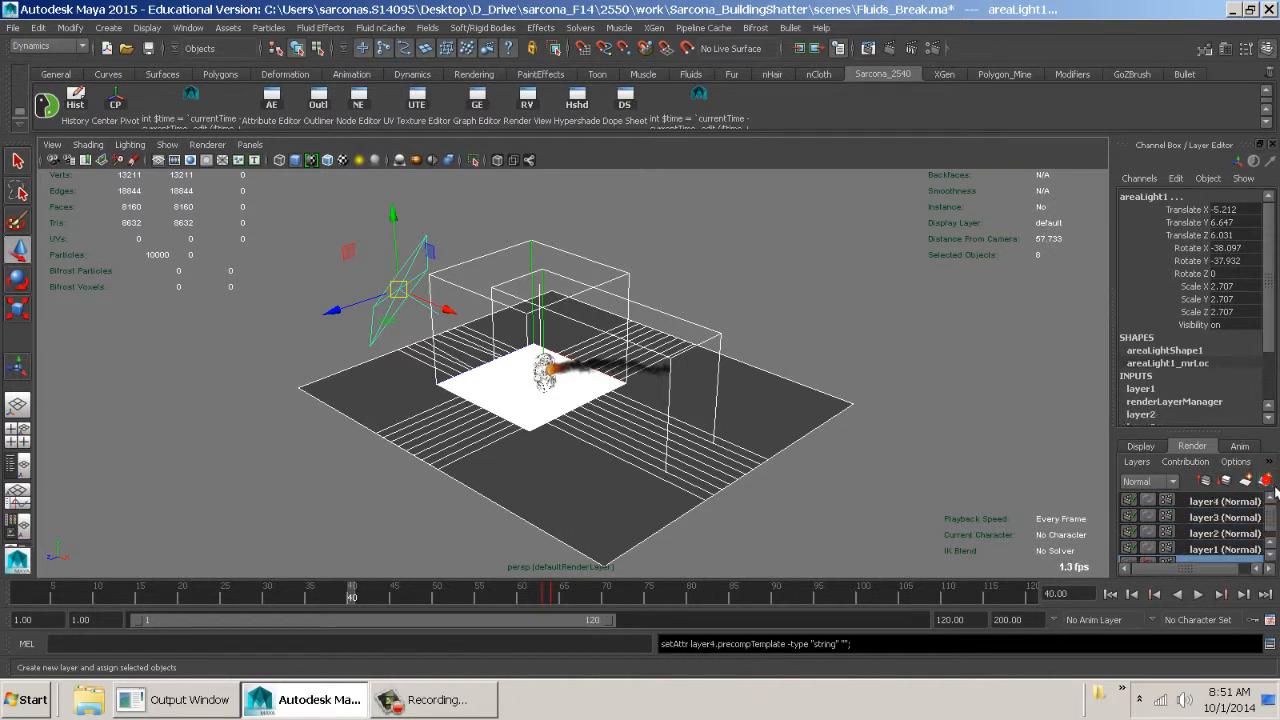
Enlarge the render layer list, make layer1 the active layer and rename it SmokeTrail
left_click_drag(1210, 436, 1185, 358)
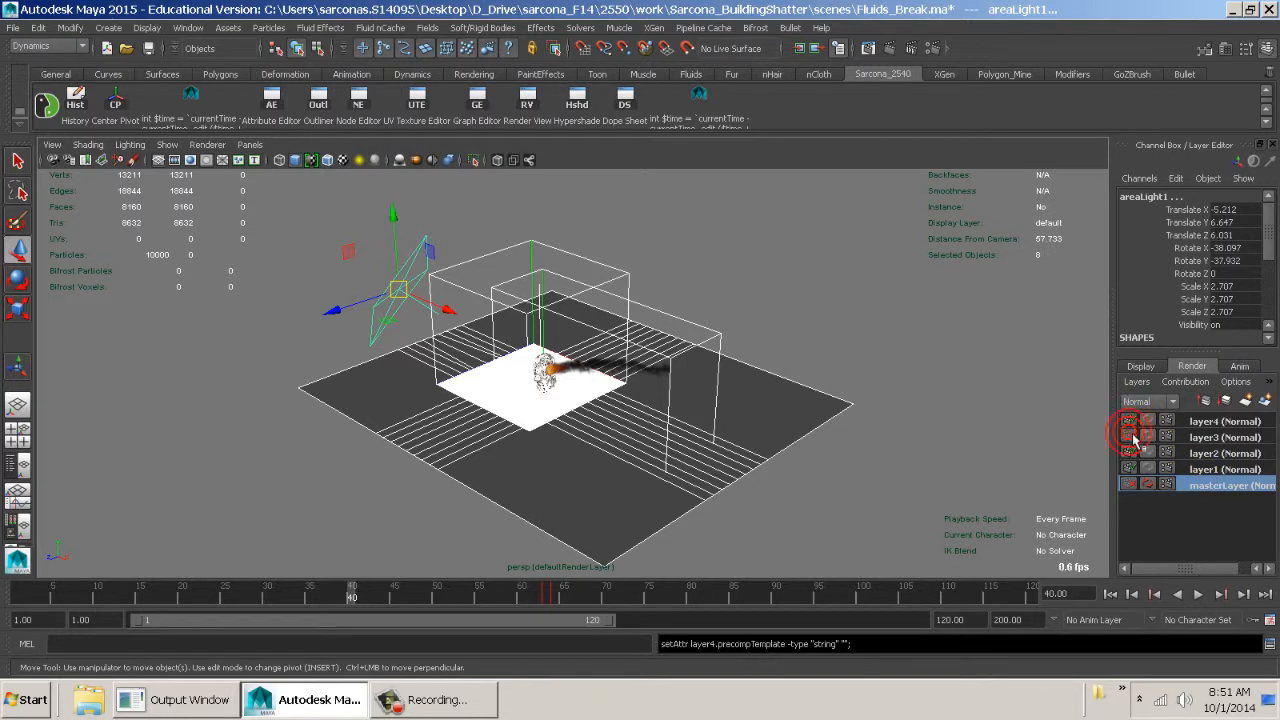
left_click(1129, 453)
left_click(1129, 468)
double_click(1207, 469)
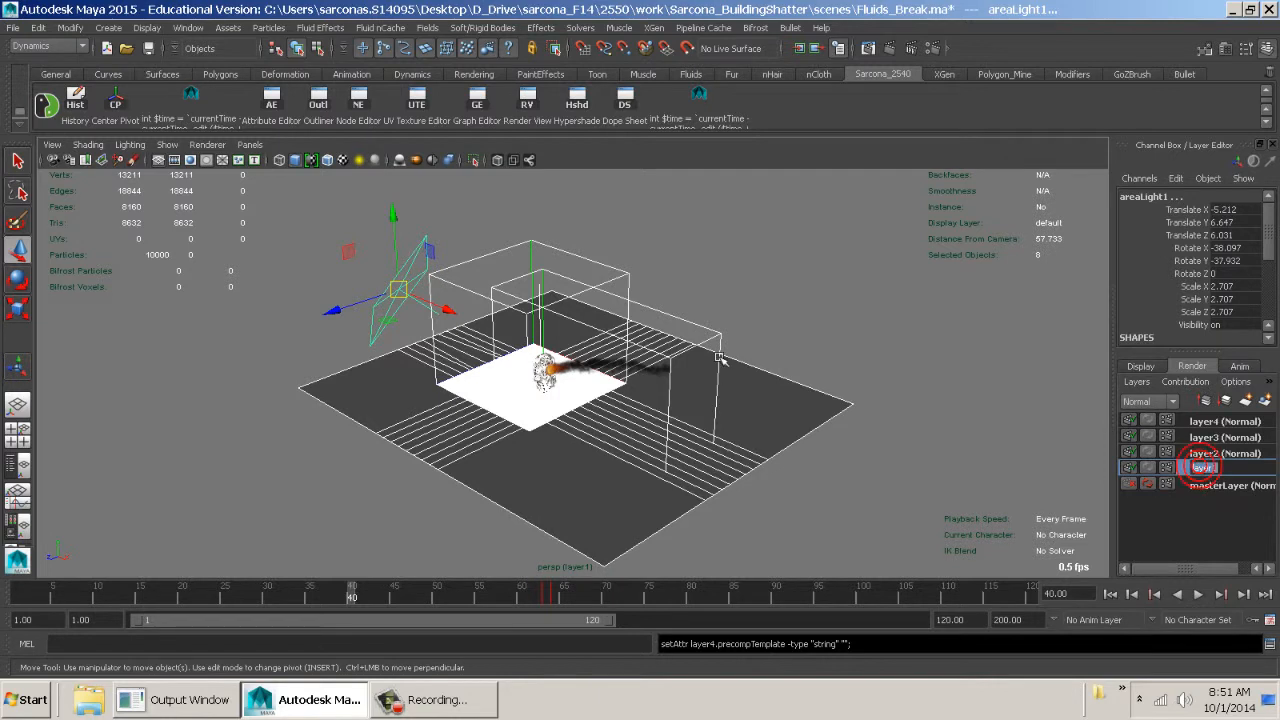
type("SmokeTrai")
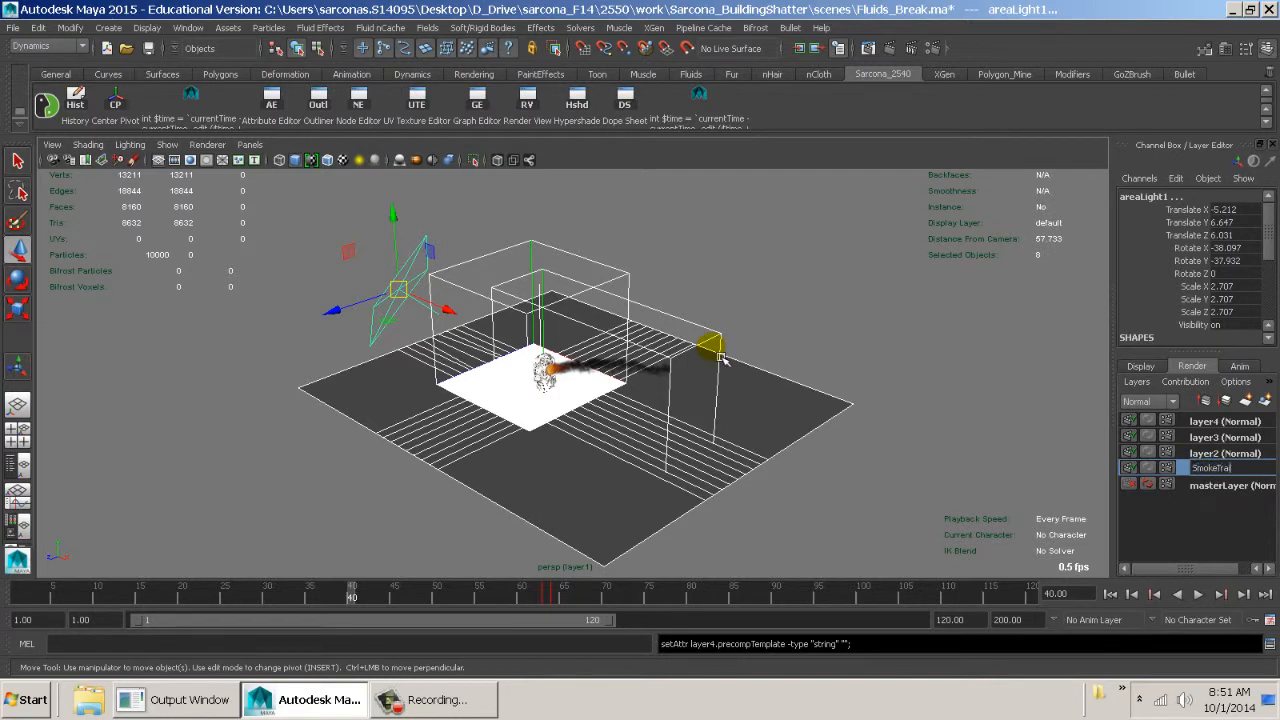
type("l")
key("Return")
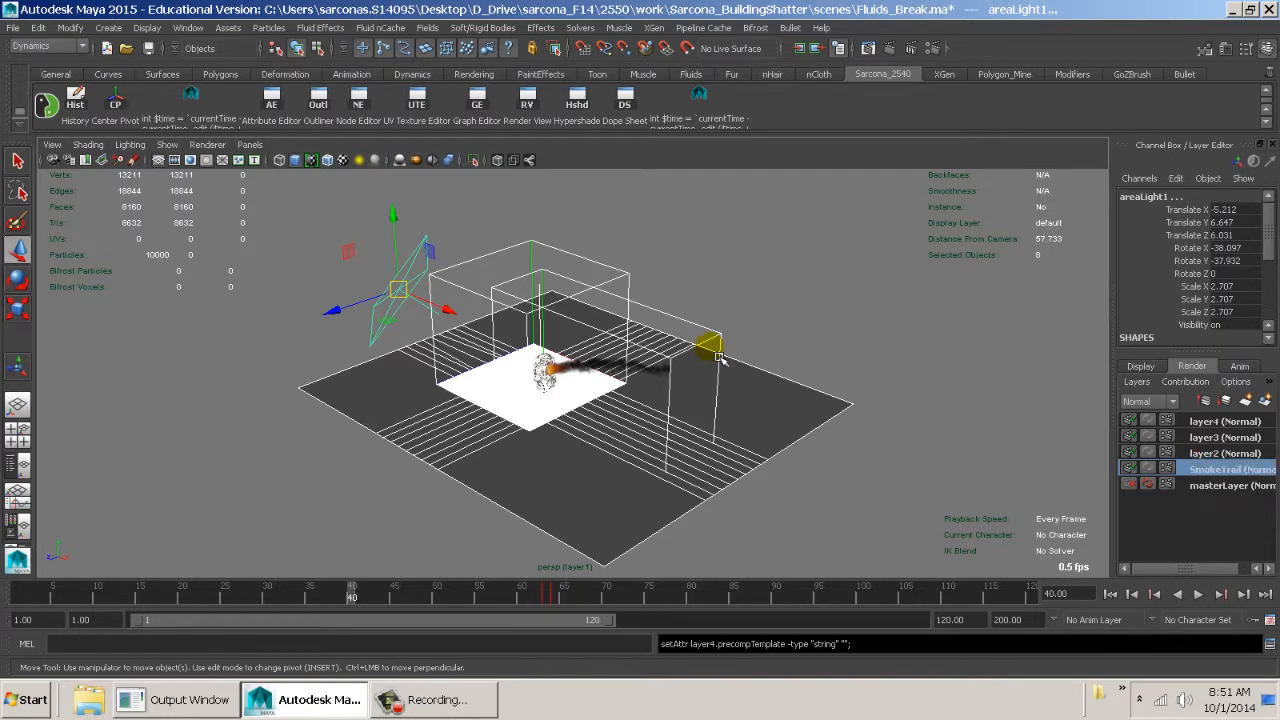
Examine from several angles how the fireball and smoke fluids overlap the shattered building
right_click_drag(463, 294, 862, 333, "alt")
left_click_drag(863, 334, 882, 238, "alt")
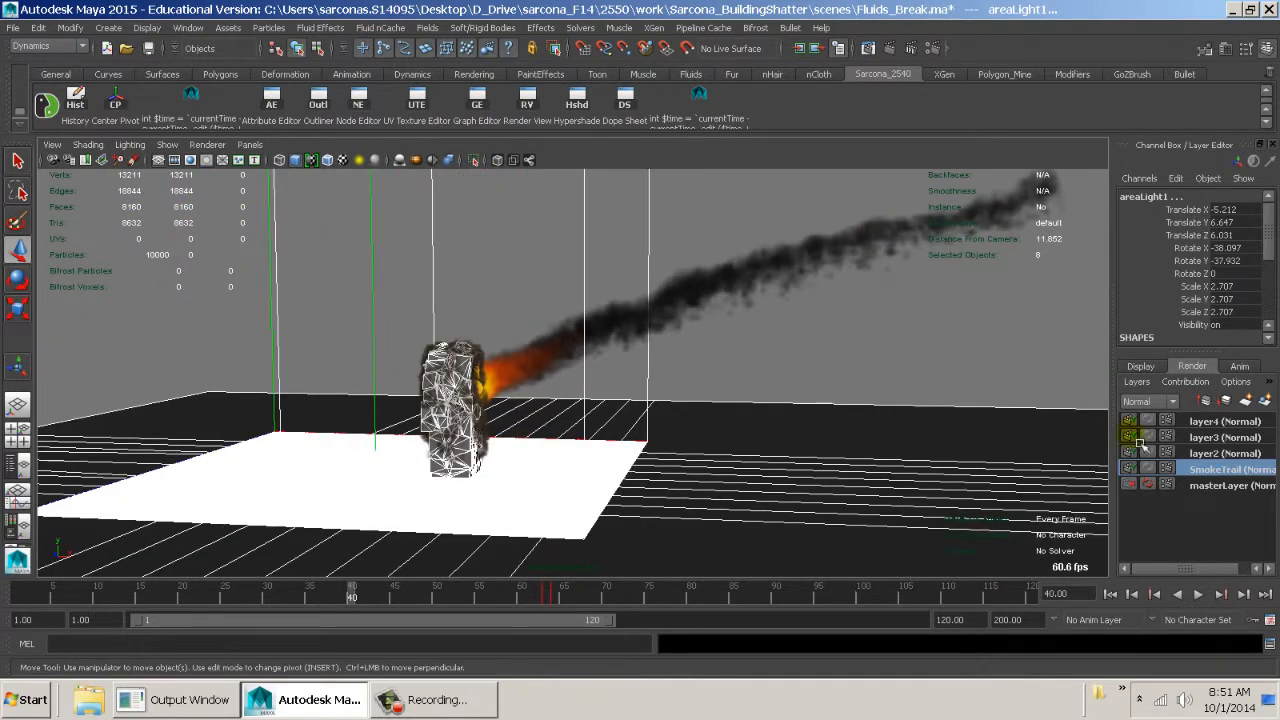
left_click_drag(607, 393, 780, 391, "alt")
right_click_drag(780, 391, 1177, 412, "alt")
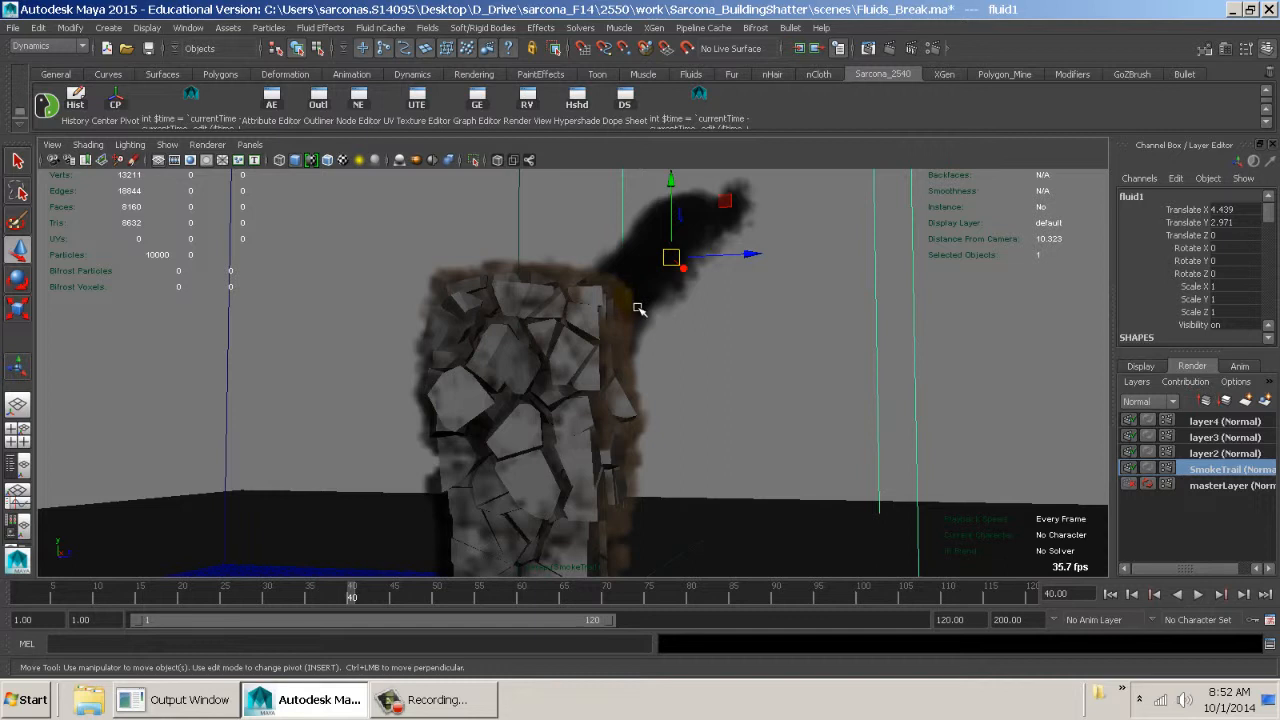
left_click_drag(749, 357, 630, 355, "alt")
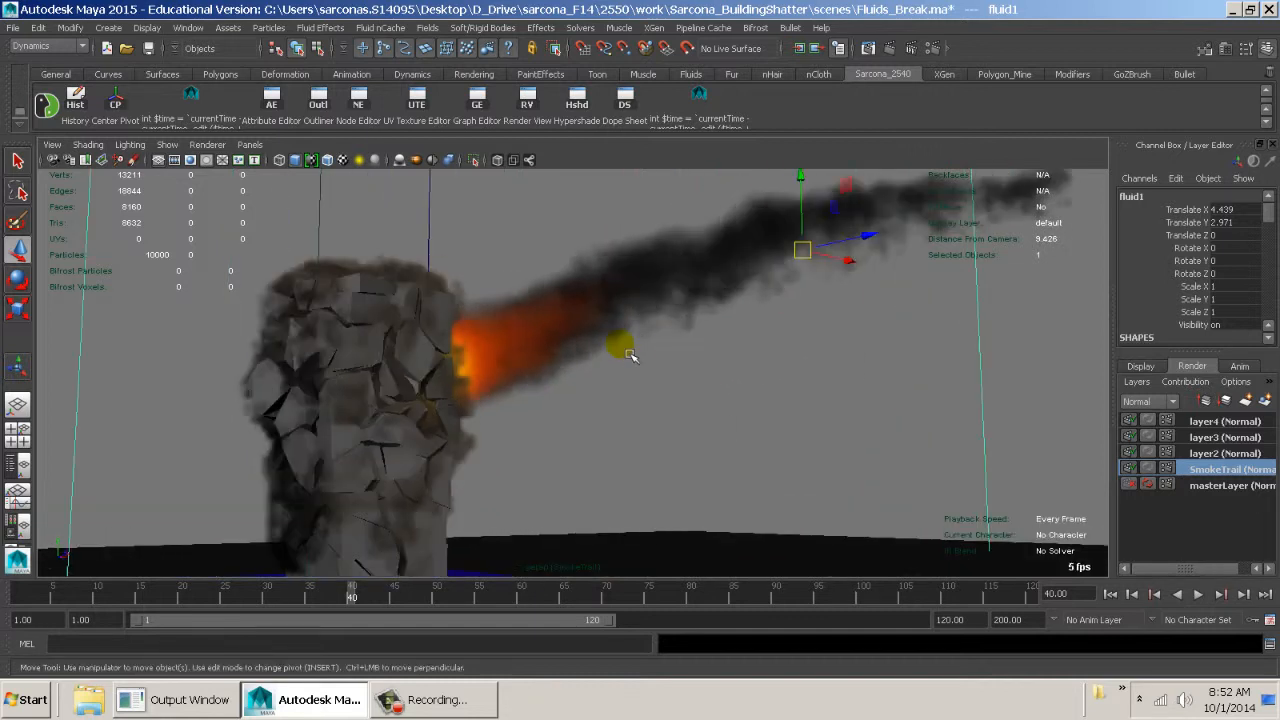
middle_click_drag(470, 372, 537, 357, "alt")
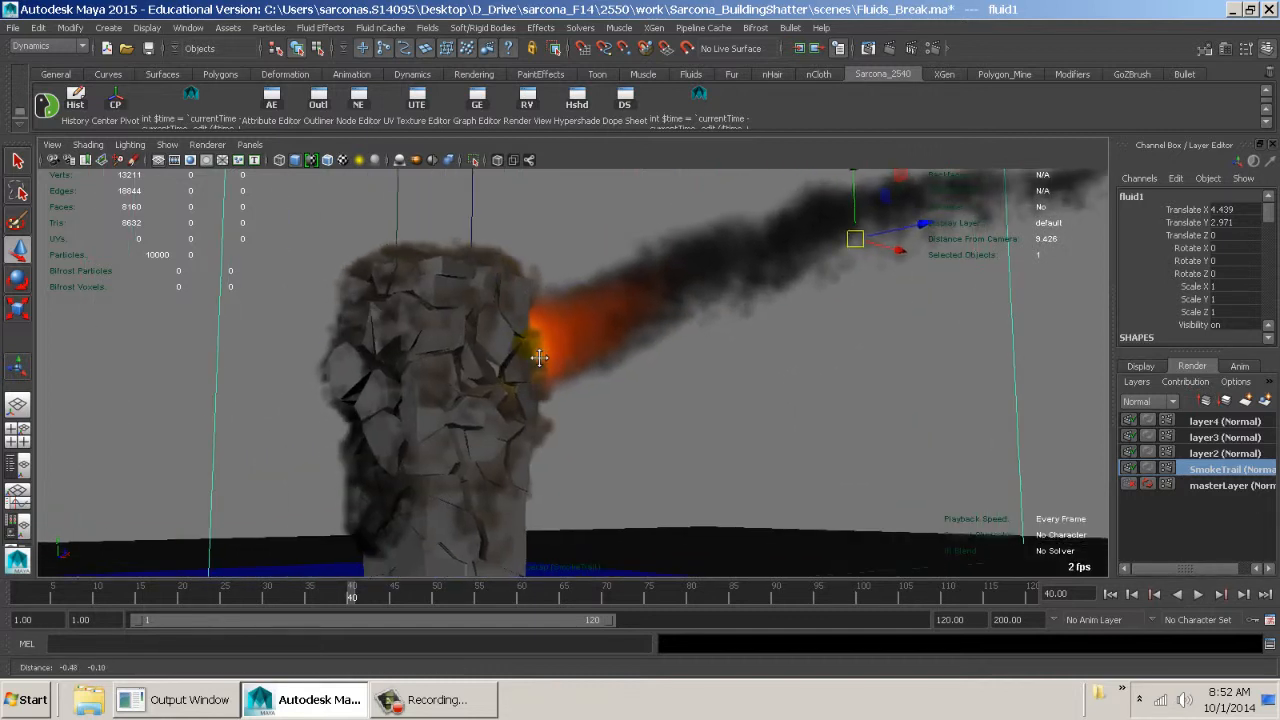
left_click_drag(762, 411, 688, 428, "alt")
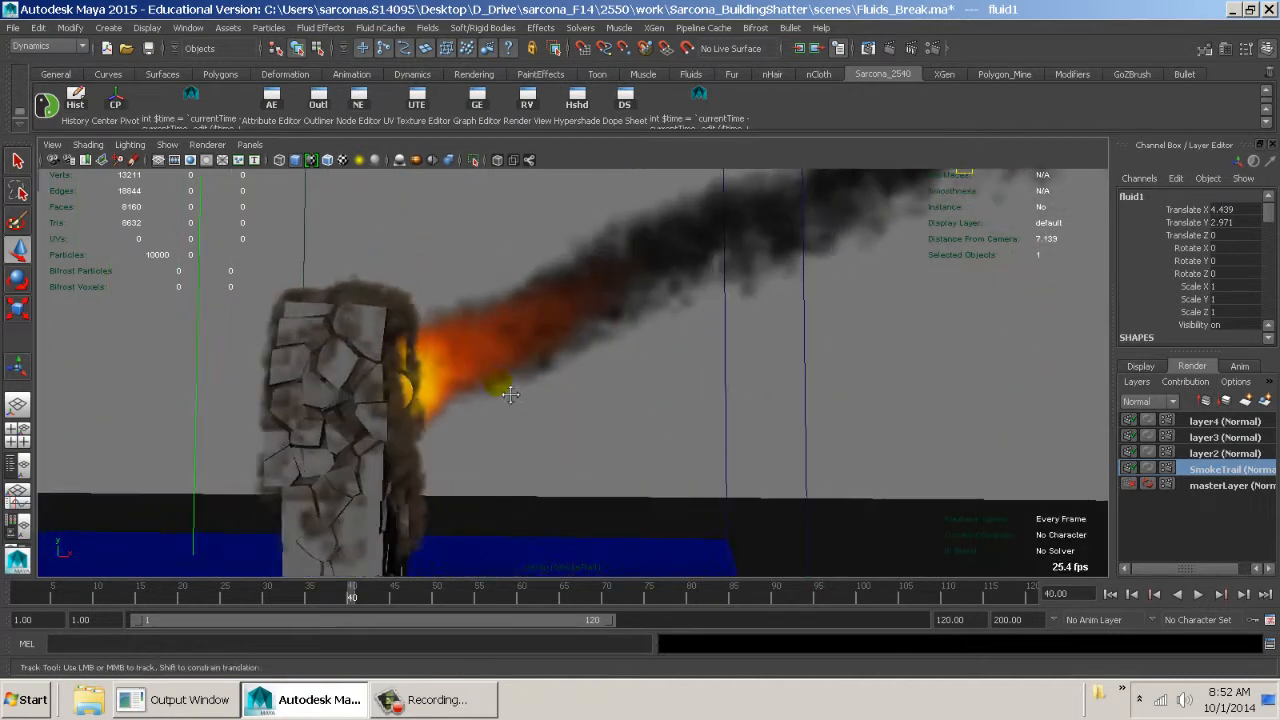
middle_click_drag(500, 386, 600, 374, "alt")
right_click_drag(600, 374, 665, 390, "alt")
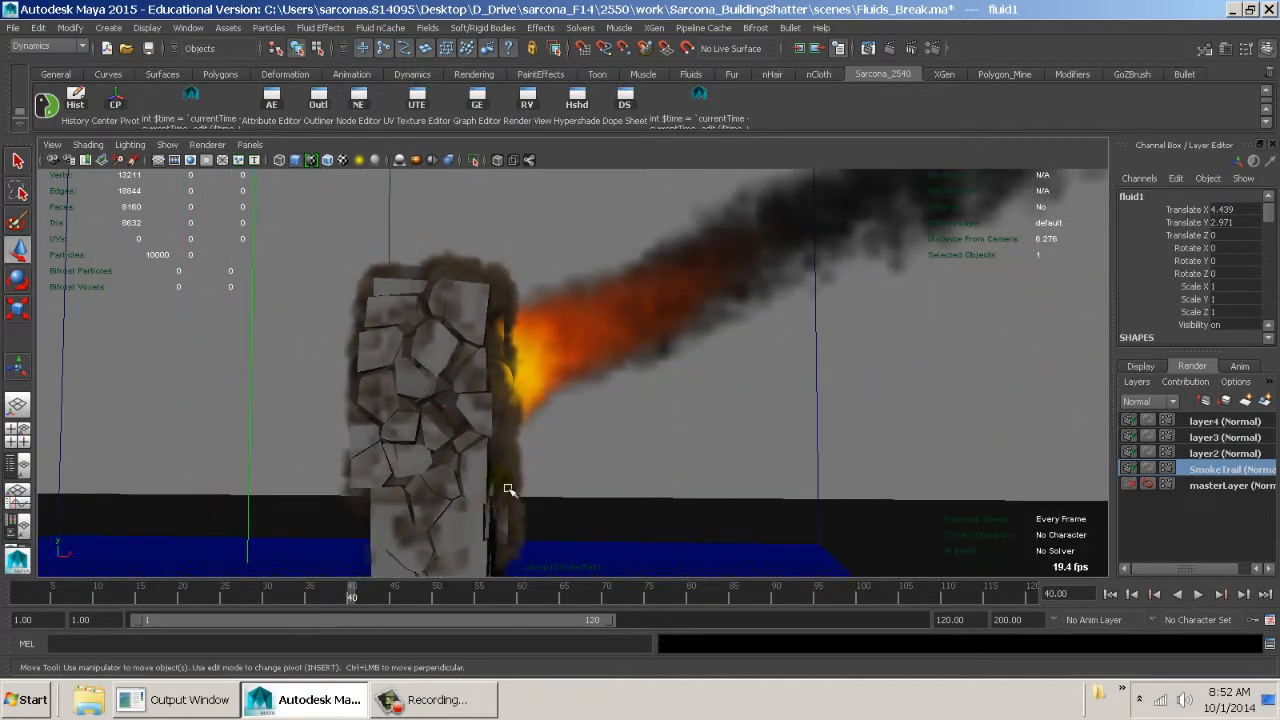
middle_click_drag(542, 366, 605, 281, "alt")
Select the shattered building together with the ground plane, leaving the fluid containers out of the selection
left_click(540, 364)
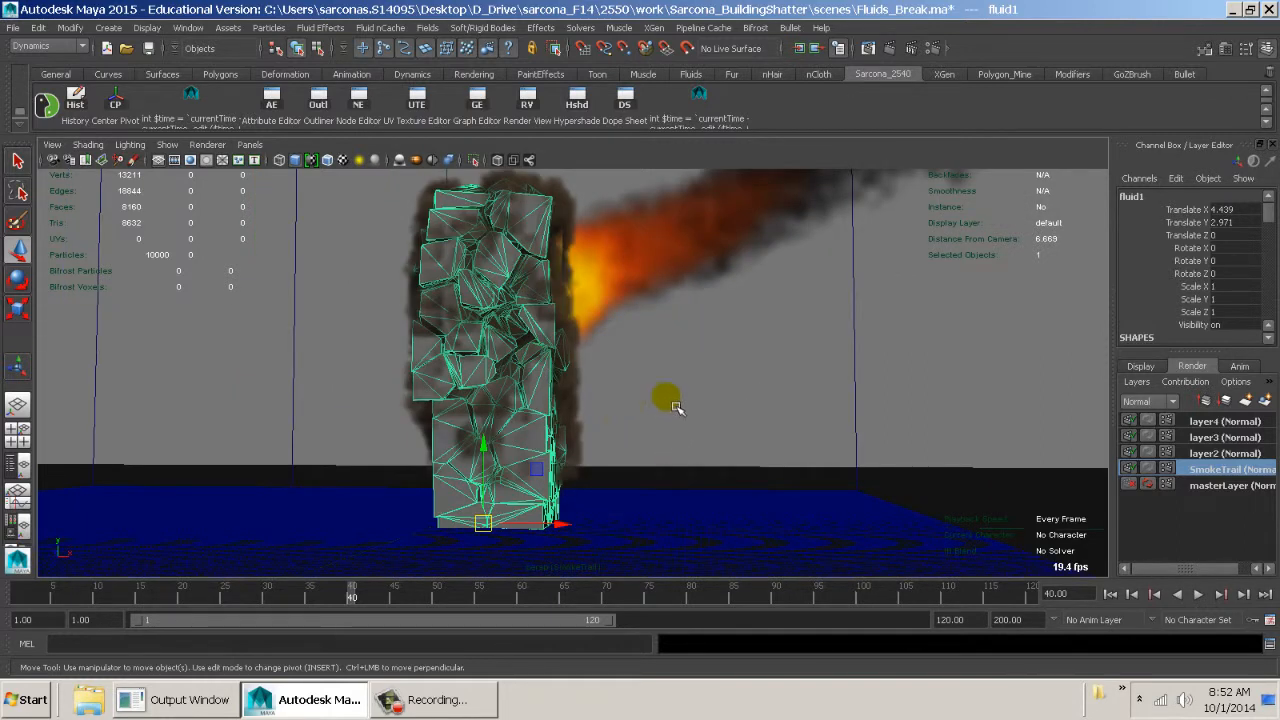
right_click_drag(1003, 398, 457, 351, "alt")
left_click_drag(457, 351, 638, 387, "alt")
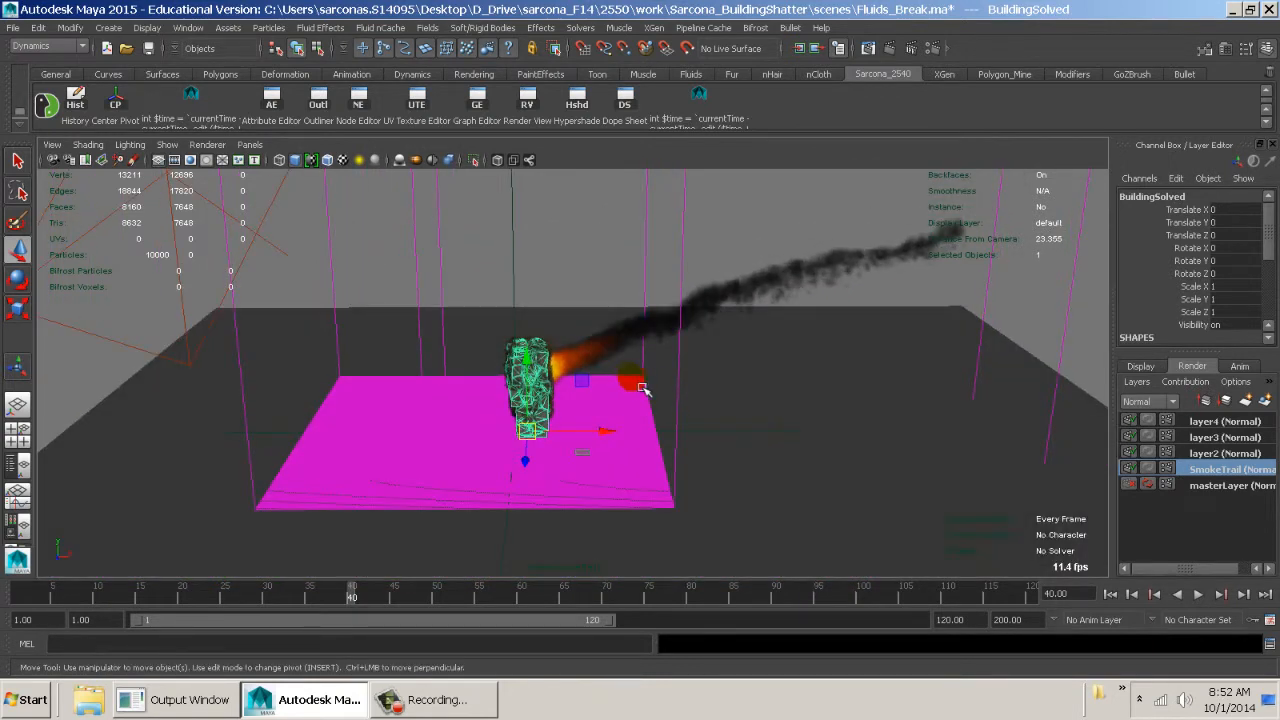
left_click(795, 427, "shift")
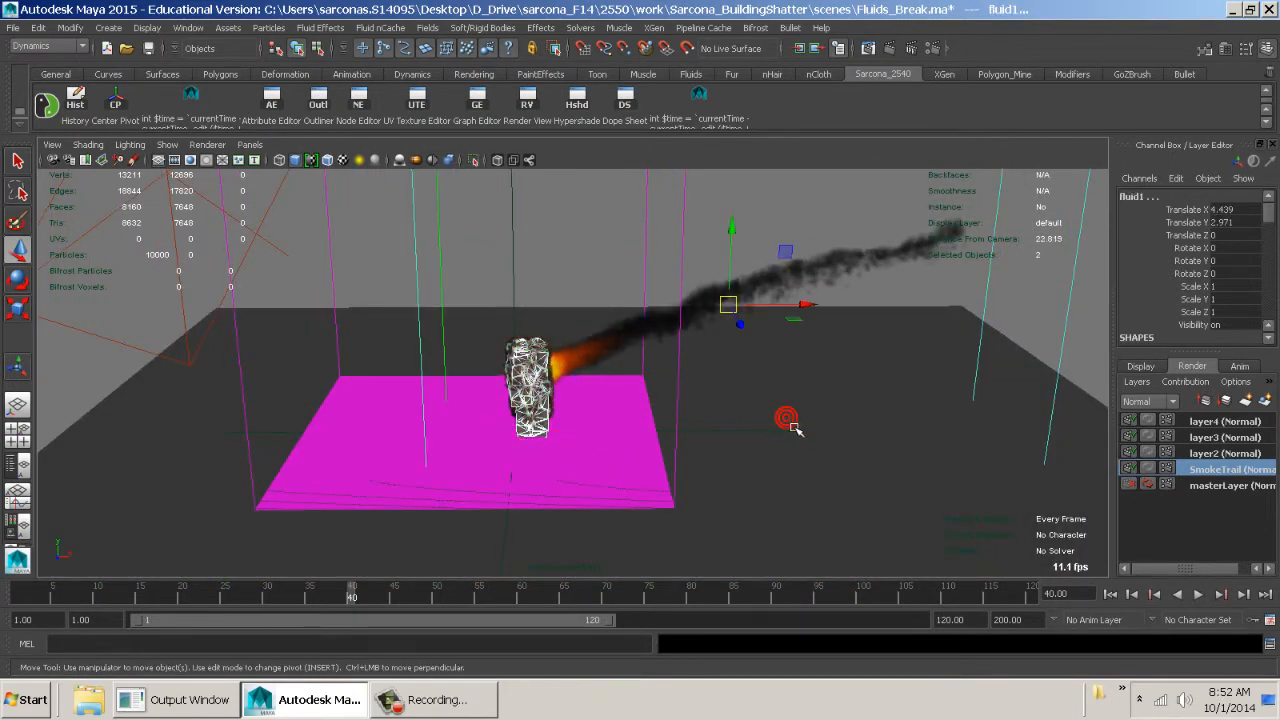
key("ctrl+z")
left_click(1022, 521, "shift")
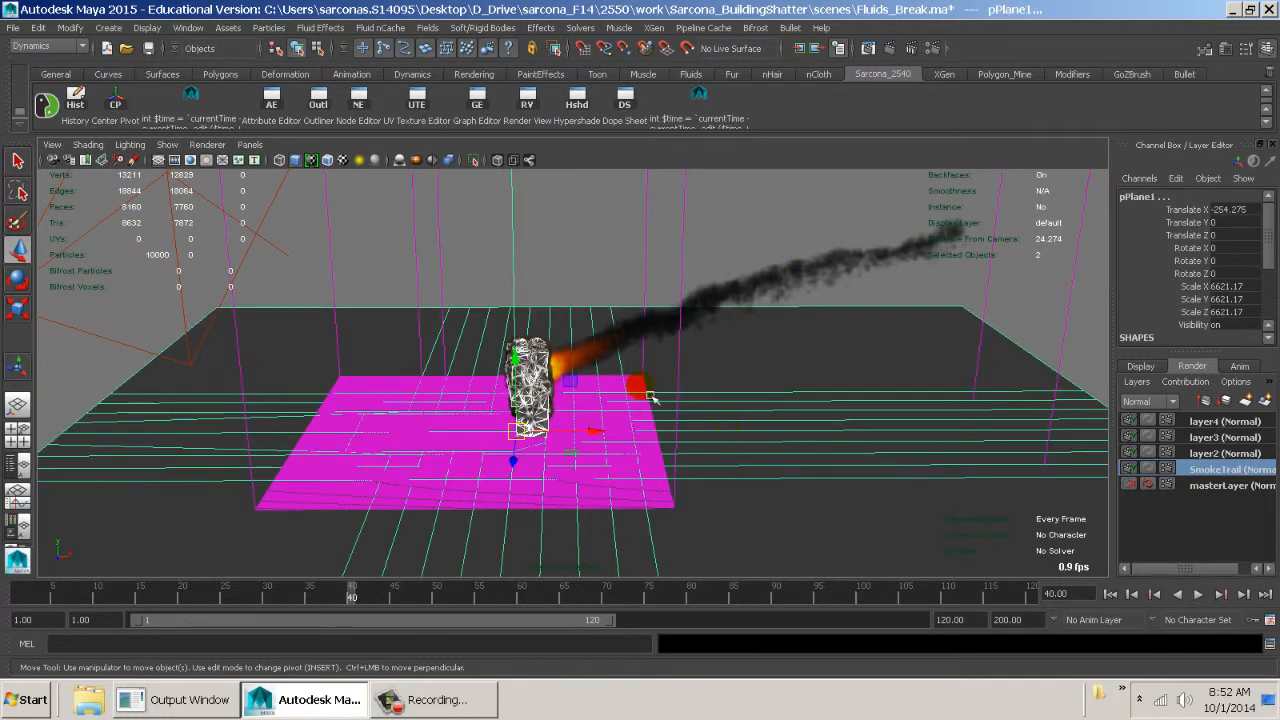
Add the meteor sphere pSphere1 inside group1 to the selected building and ground plane
left_click(322, 100)
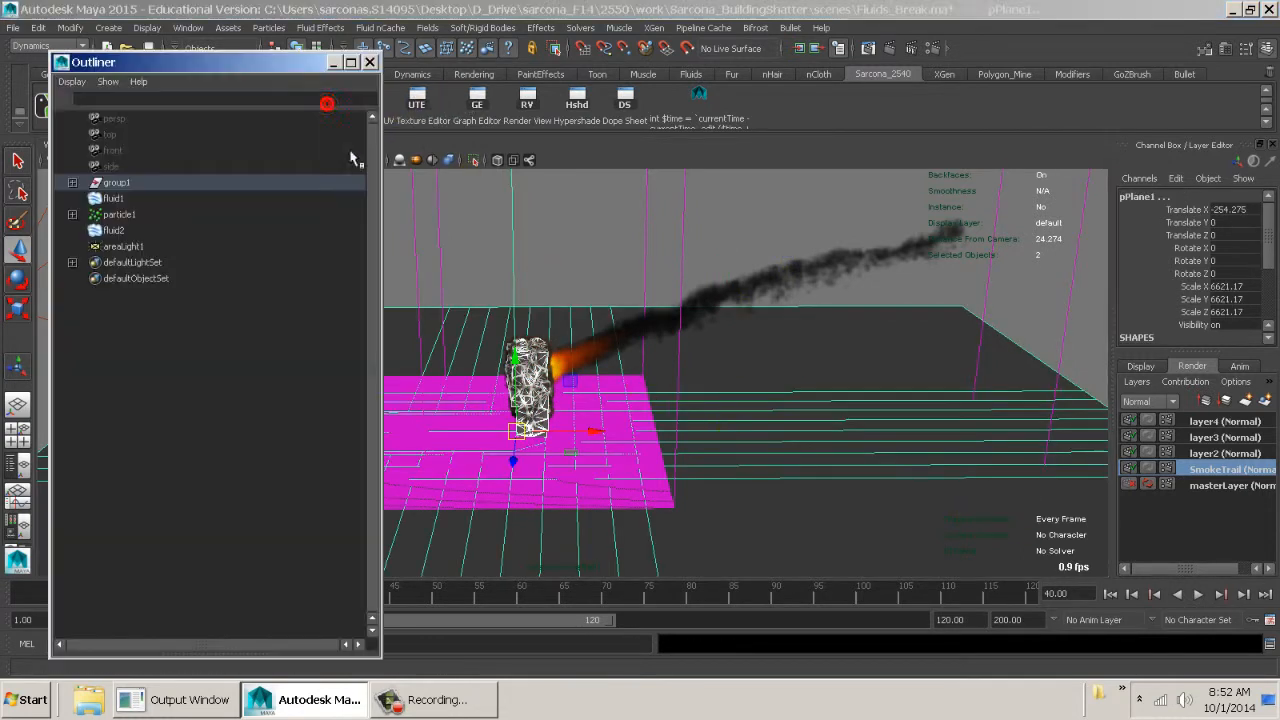
left_click(72, 183)
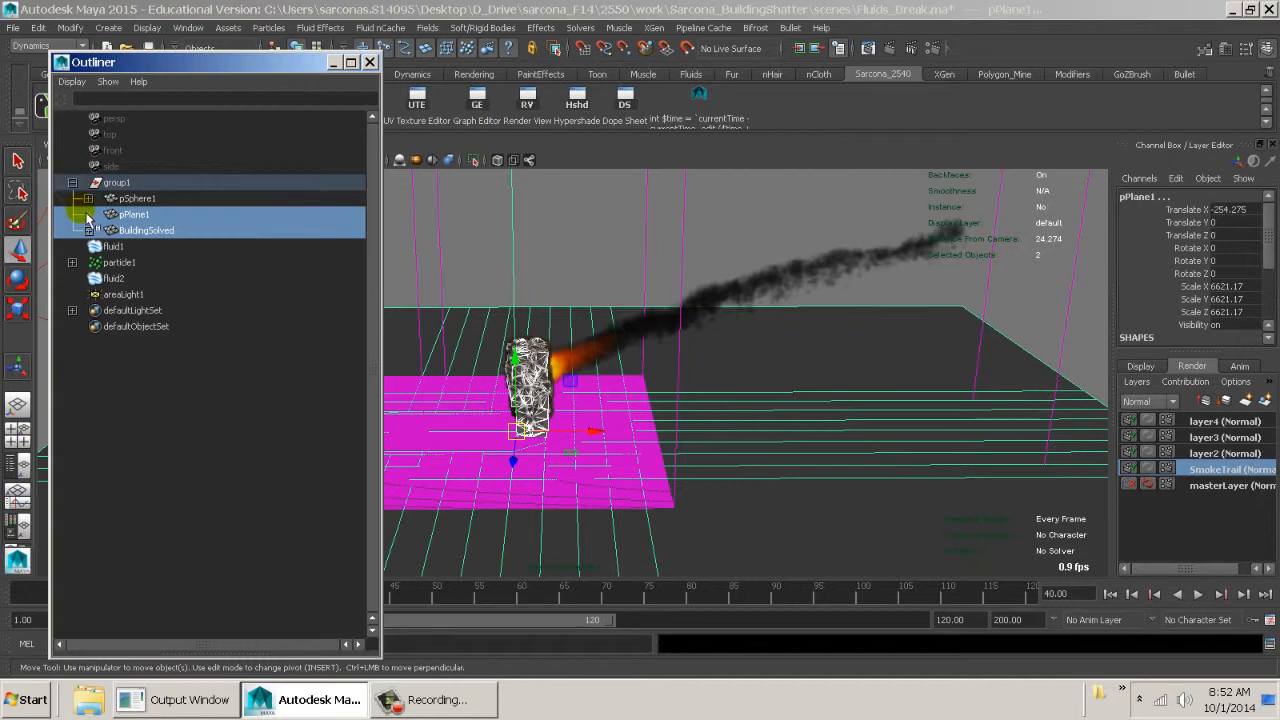
left_click(138, 200, "ctrl")
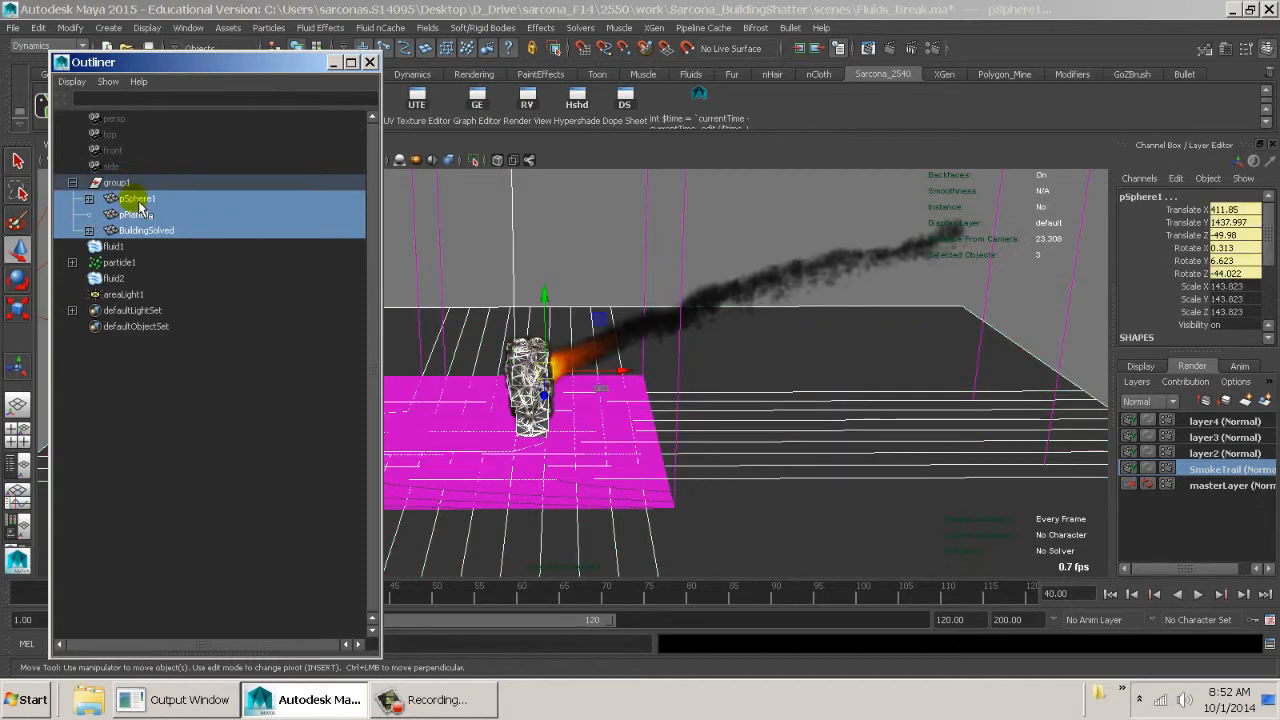
left_click(90, 199)
left_click(90, 199)
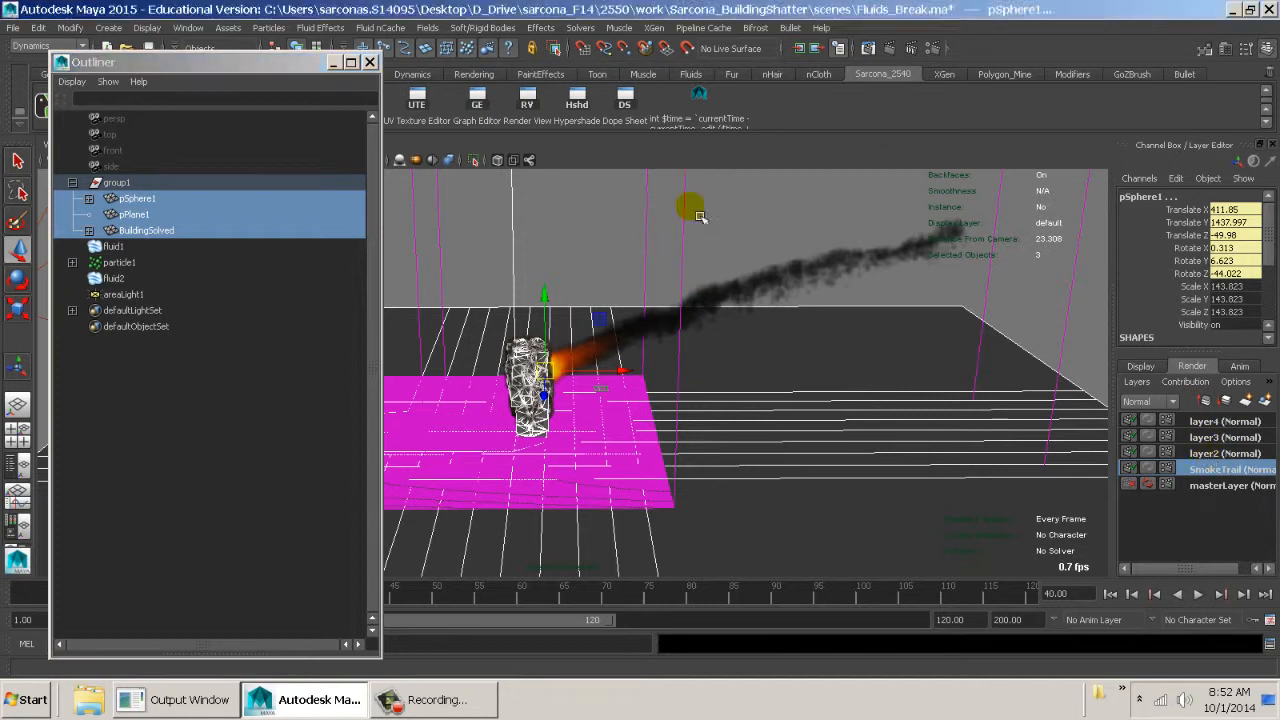
Assign a new Lambert material to the selected meteor, ground plane and building, and name it blackHole
key("space")
left_click_drag(575, 380, 705, 384)
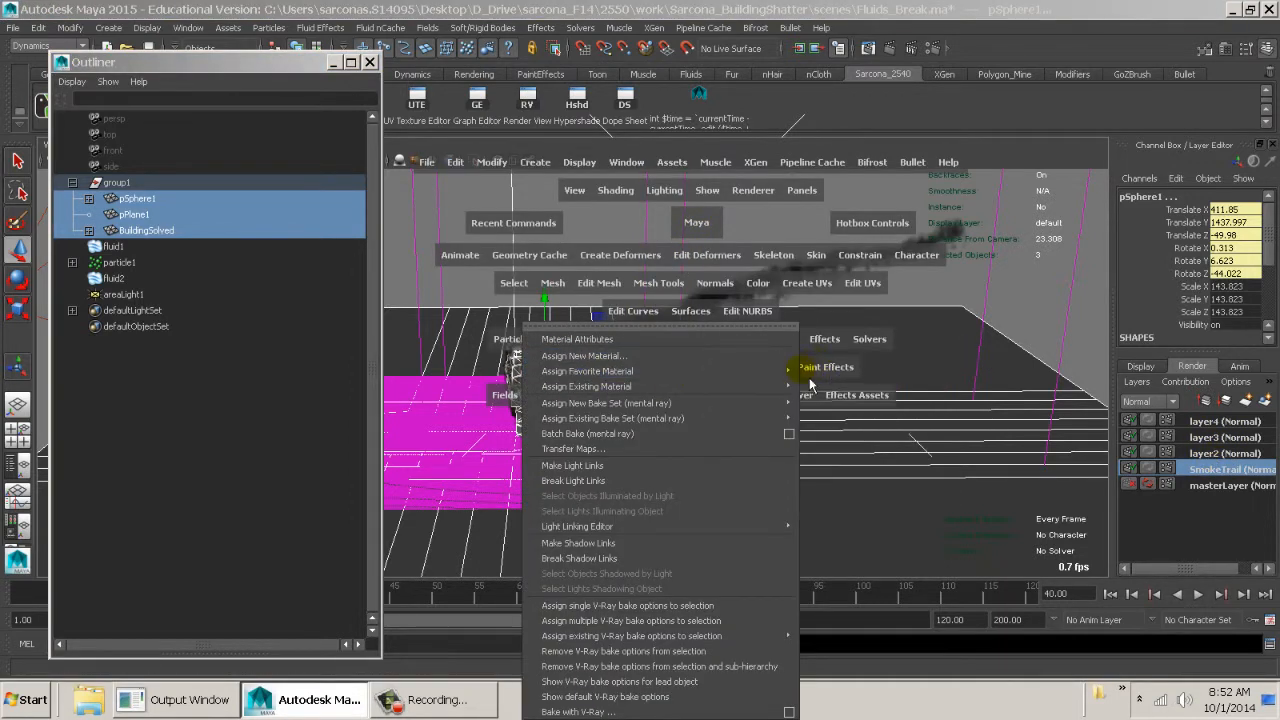
left_click_drag(872, 460, 868, 387)
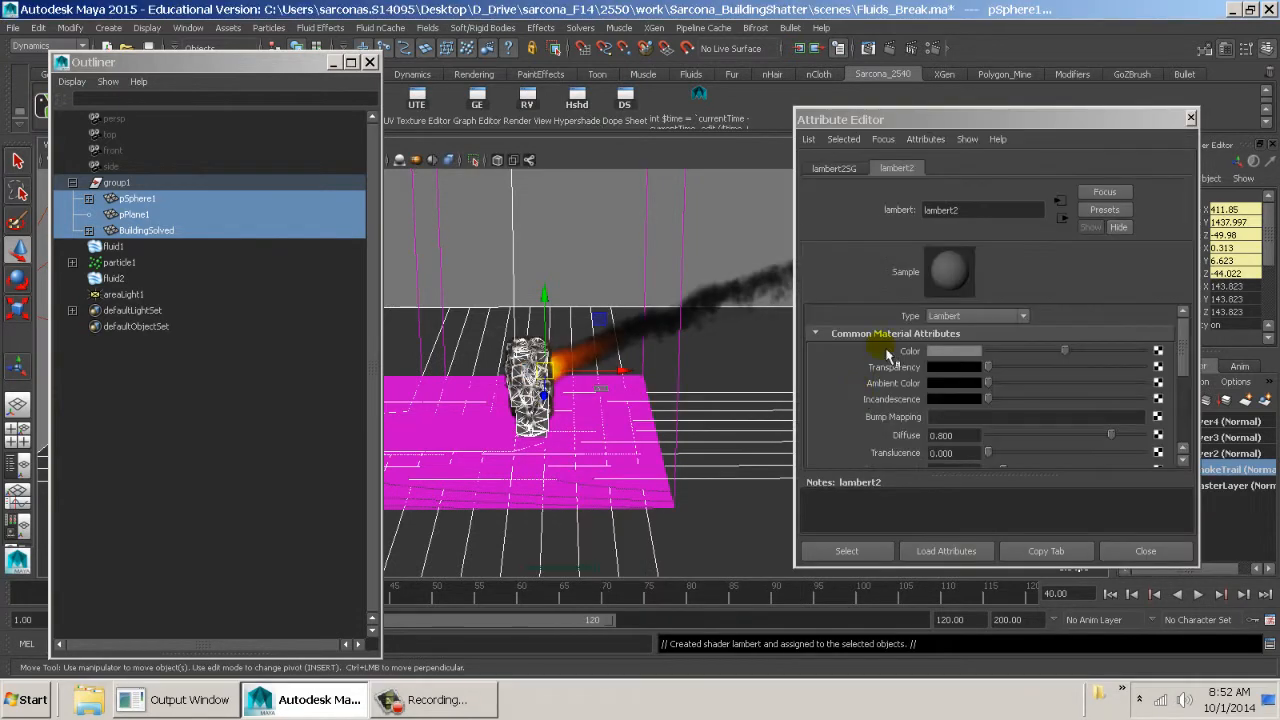
double_click(960, 211)
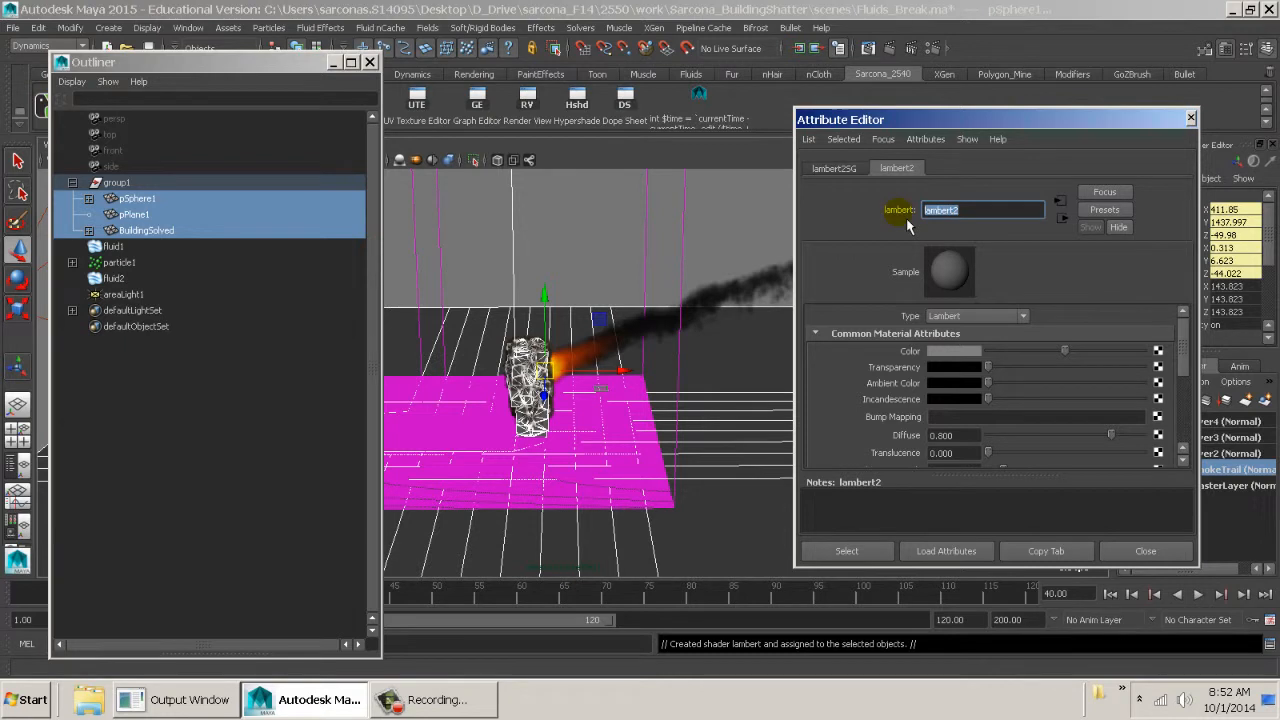
type("blackHole")
key("Return")
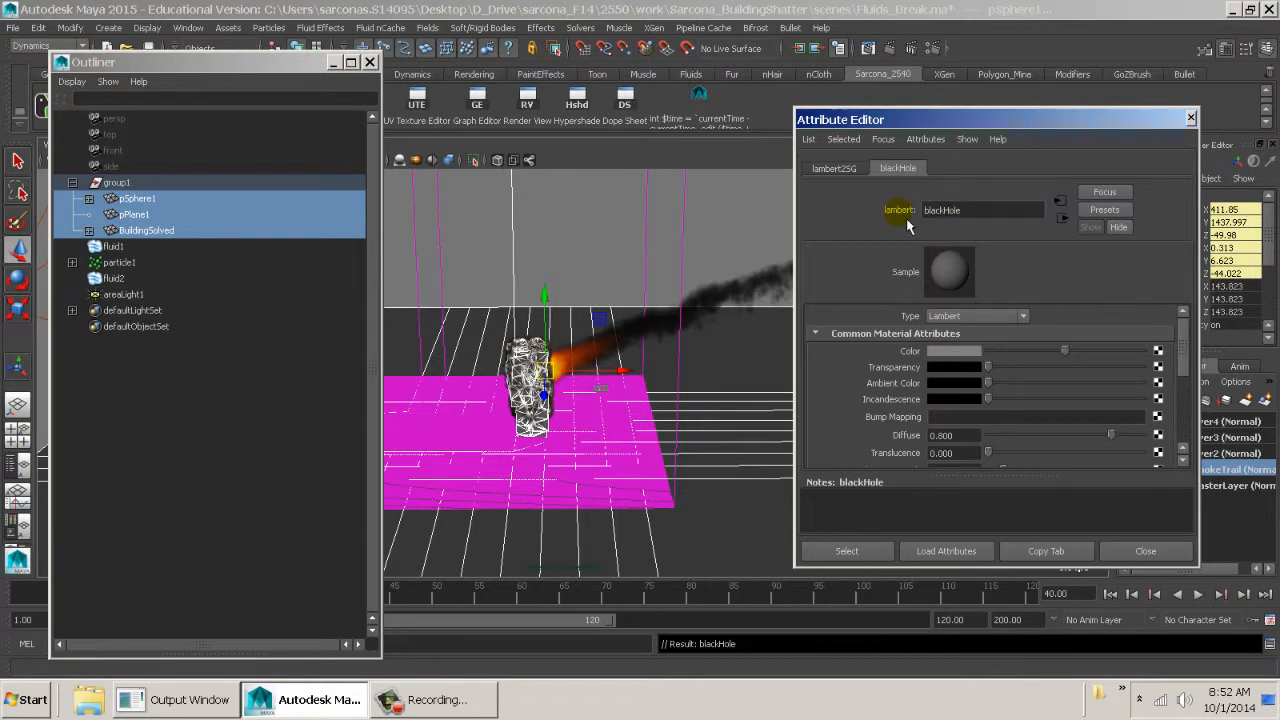
Set the blackHole material's color to black and its Matte Opacity Mode to Black Hole, and close the open editors
left_click_drag(1064, 352, 912, 366)
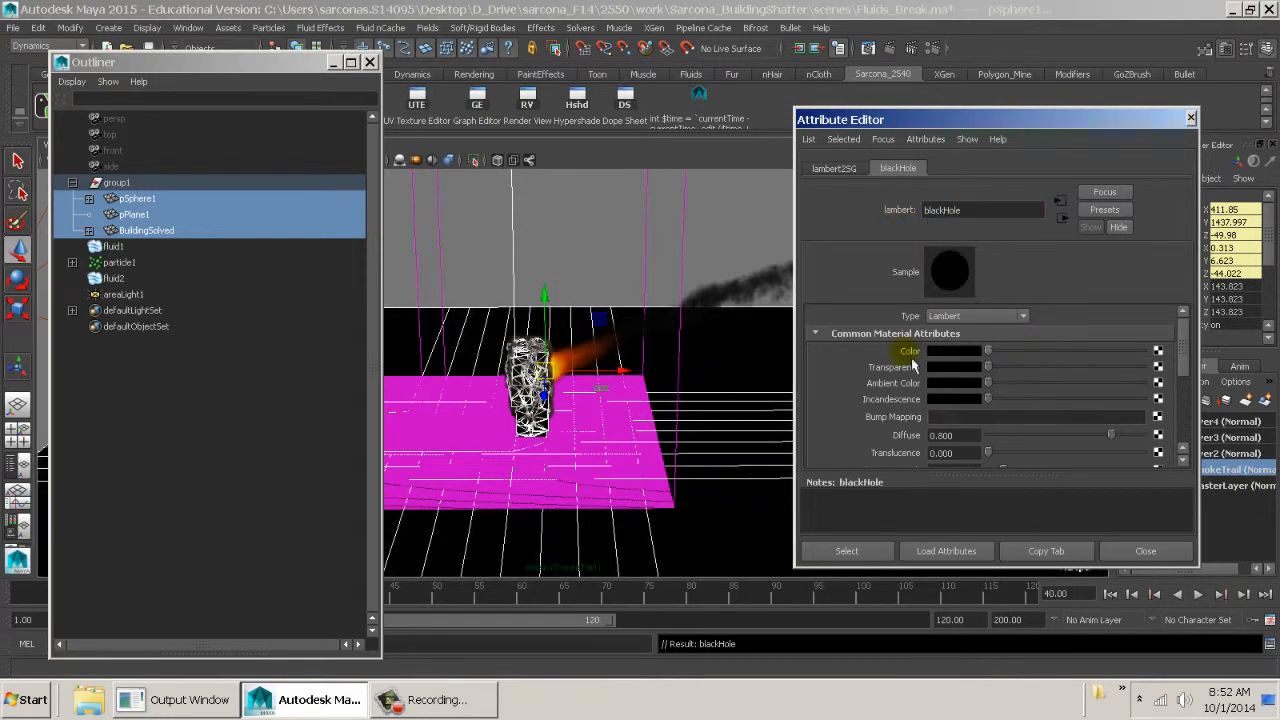
scroll(910, 360, "down", 5)
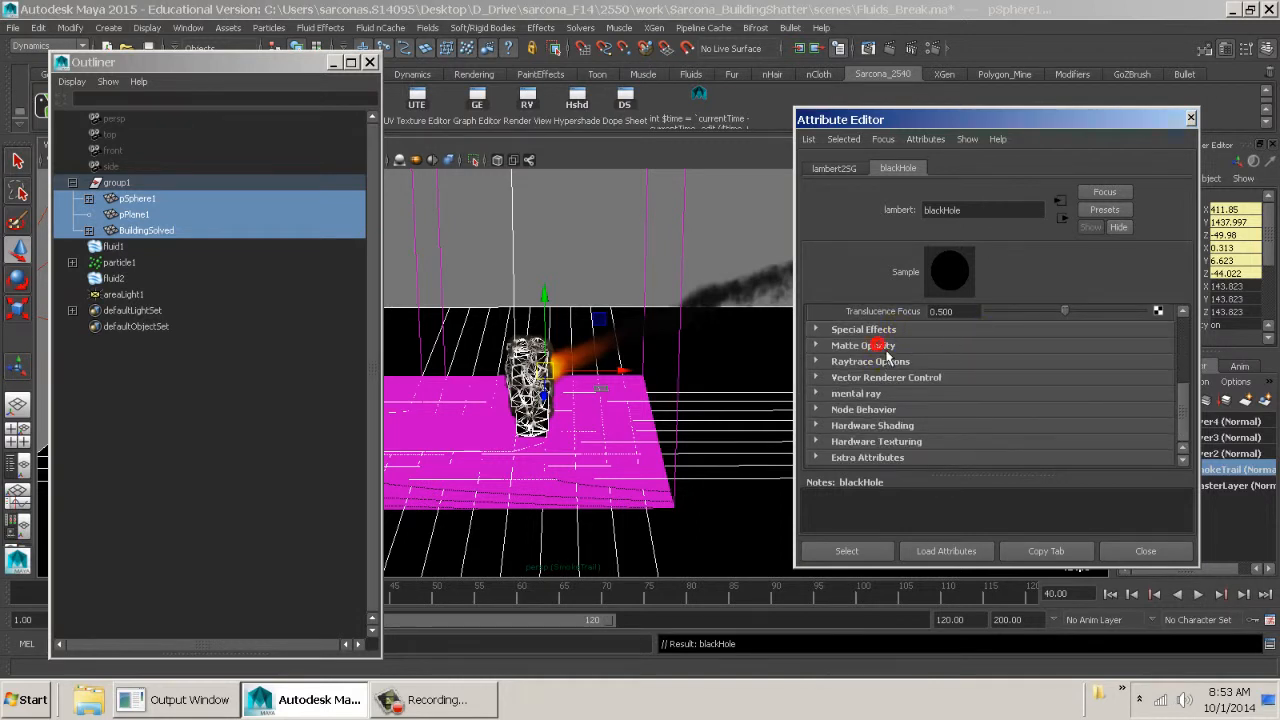
left_click(872, 346)
left_click(985, 364)
left_click(955, 378)
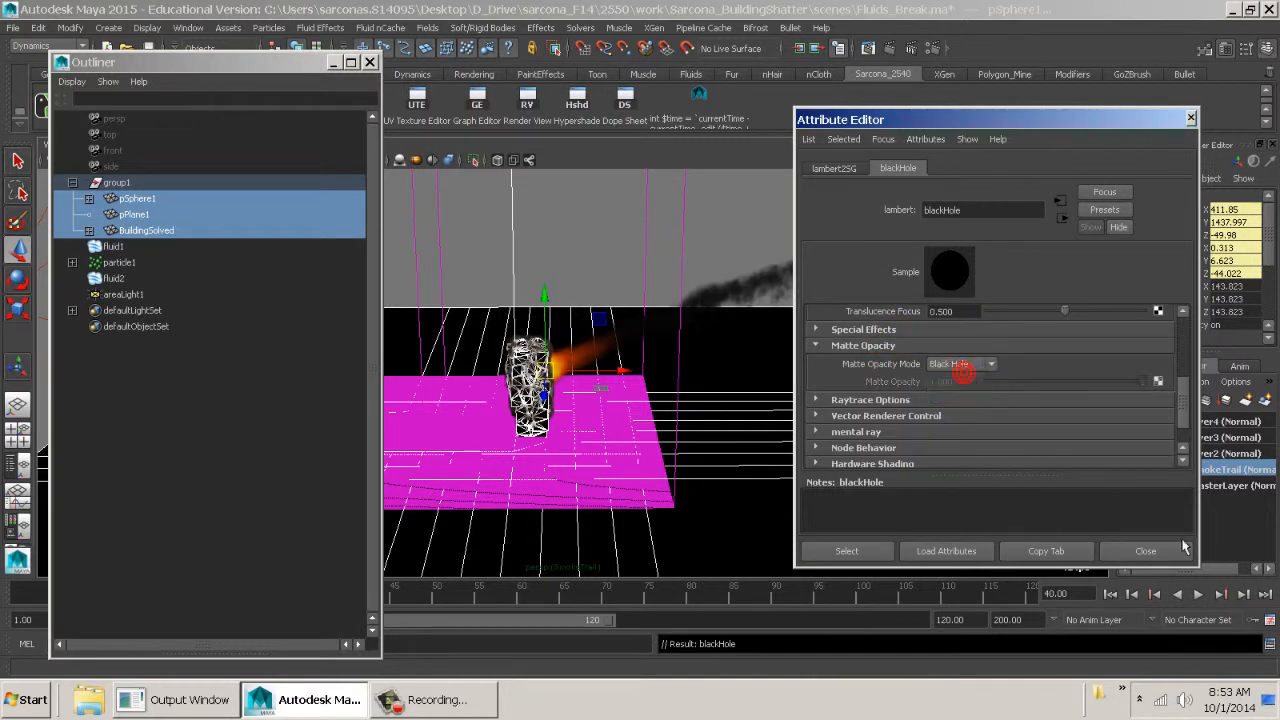
left_click(1160, 548)
left_click(370, 62)
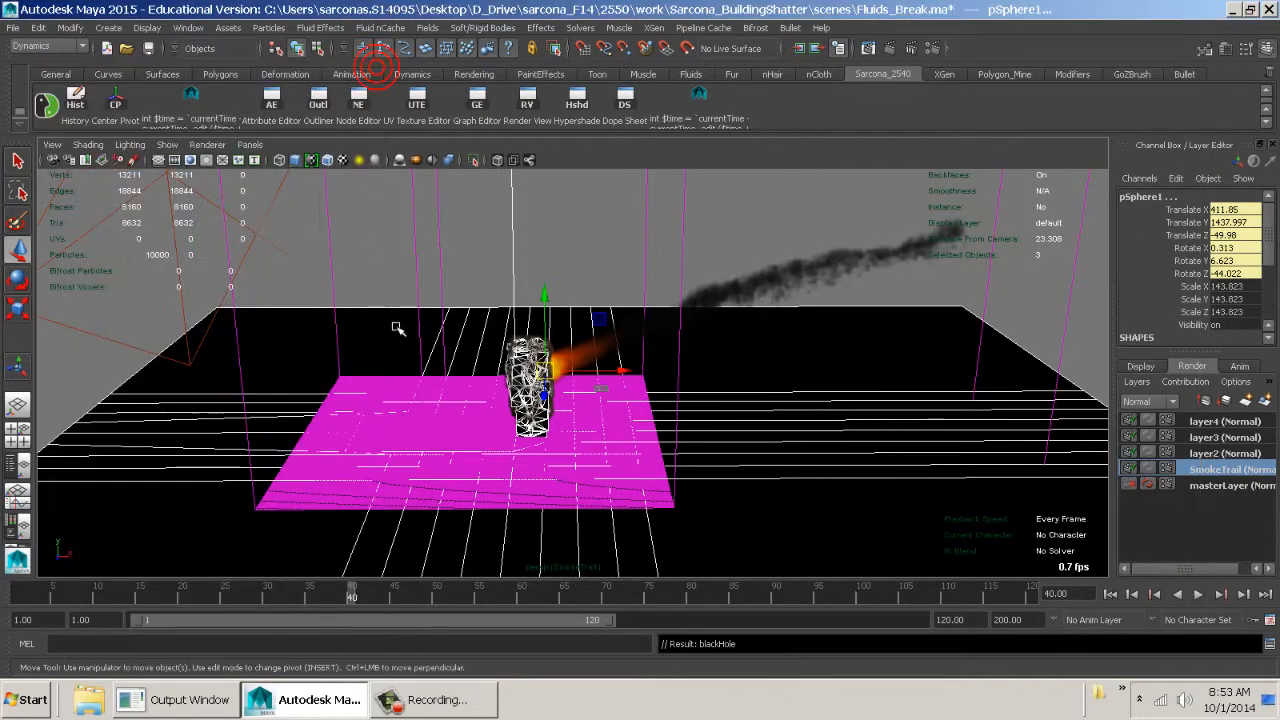
Frame the building and smoke trail closely, clear the selection, and render the SmokeTrail layer
right_click_drag(349, 343, 880, 344, "alt")
left_click_drag(880, 344, 760, 331, "alt")
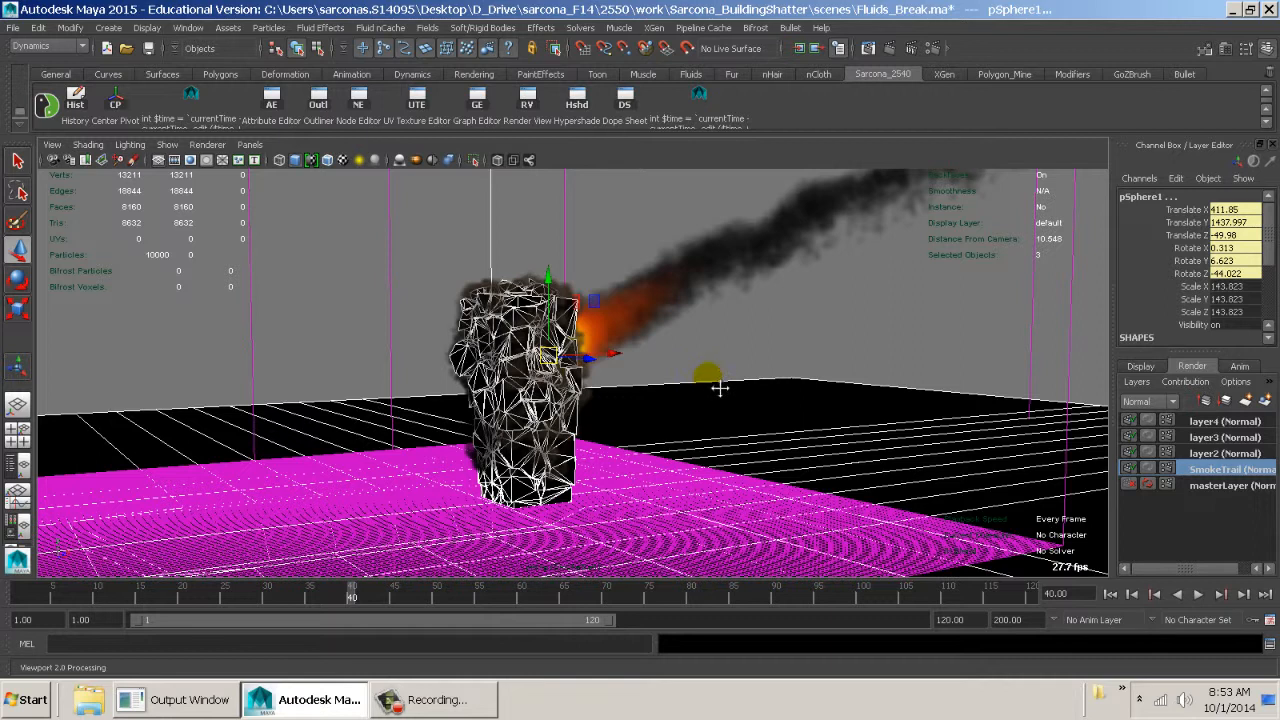
left_click(720, 388)
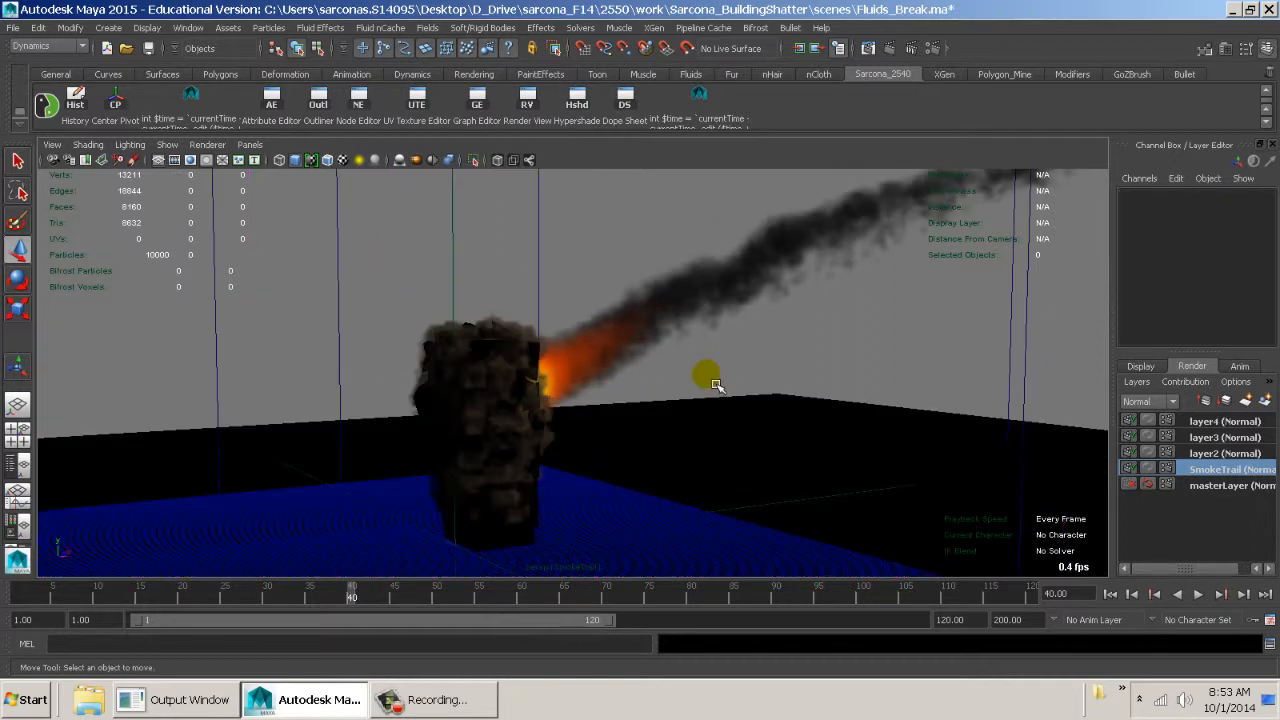
left_click(890, 49)
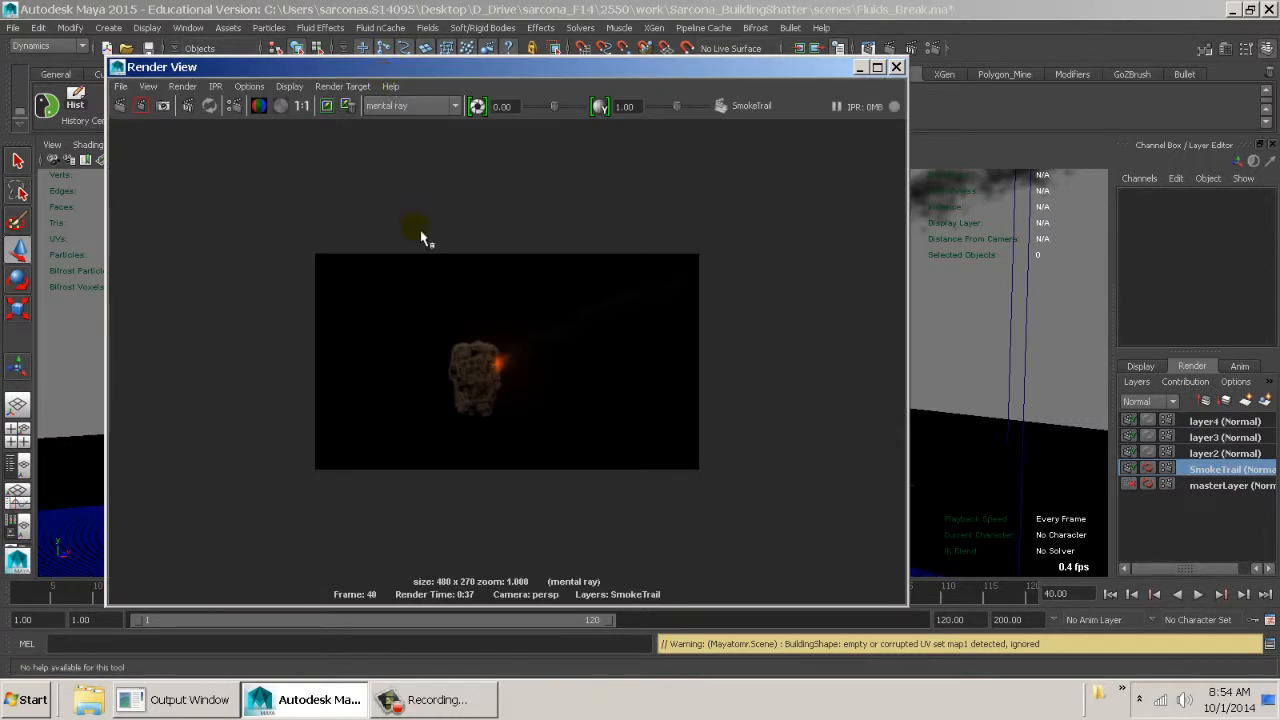
Magnify the SmokeTrail render and place its window beside the building in the viewport for comparison
scroll(531, 397, "up", 5)
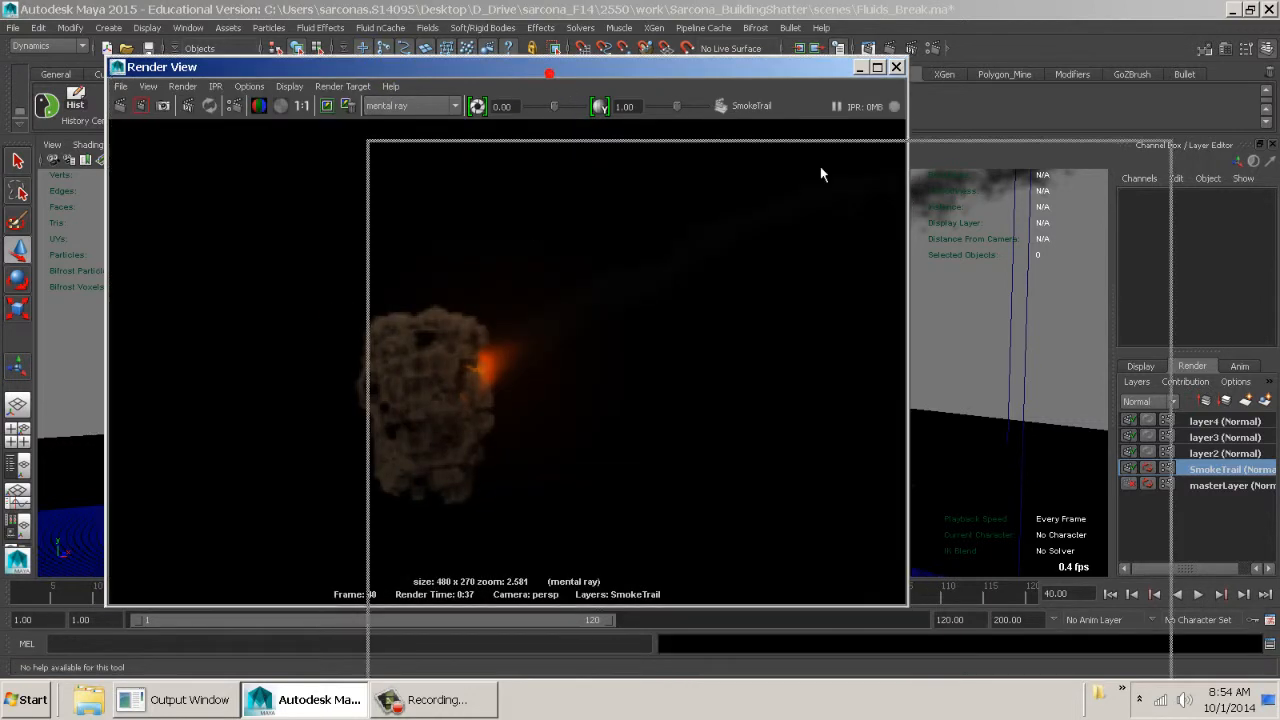
left_click_drag(548, 68, 1134, 196)
left_click_drag(1082, 113, 1080, 115)
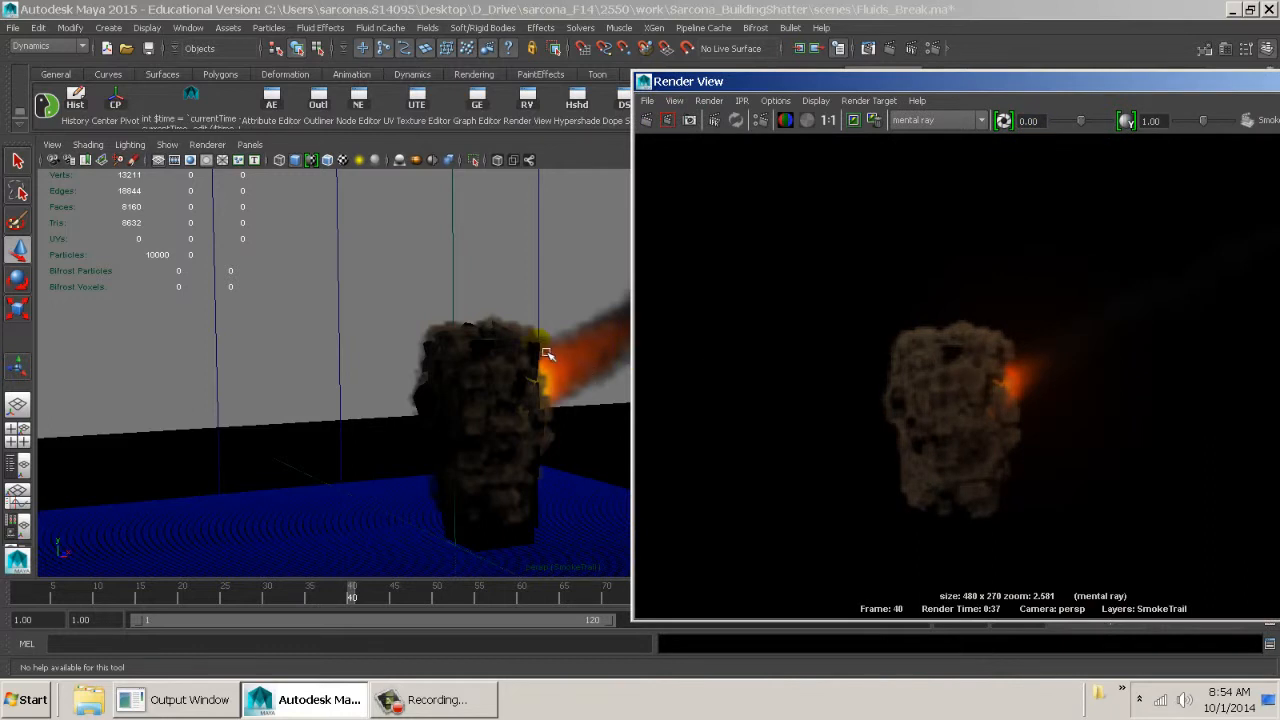
Inspect the dust and the building's base up close in the SmokeTrail render
scroll(925, 345, "up", 5)
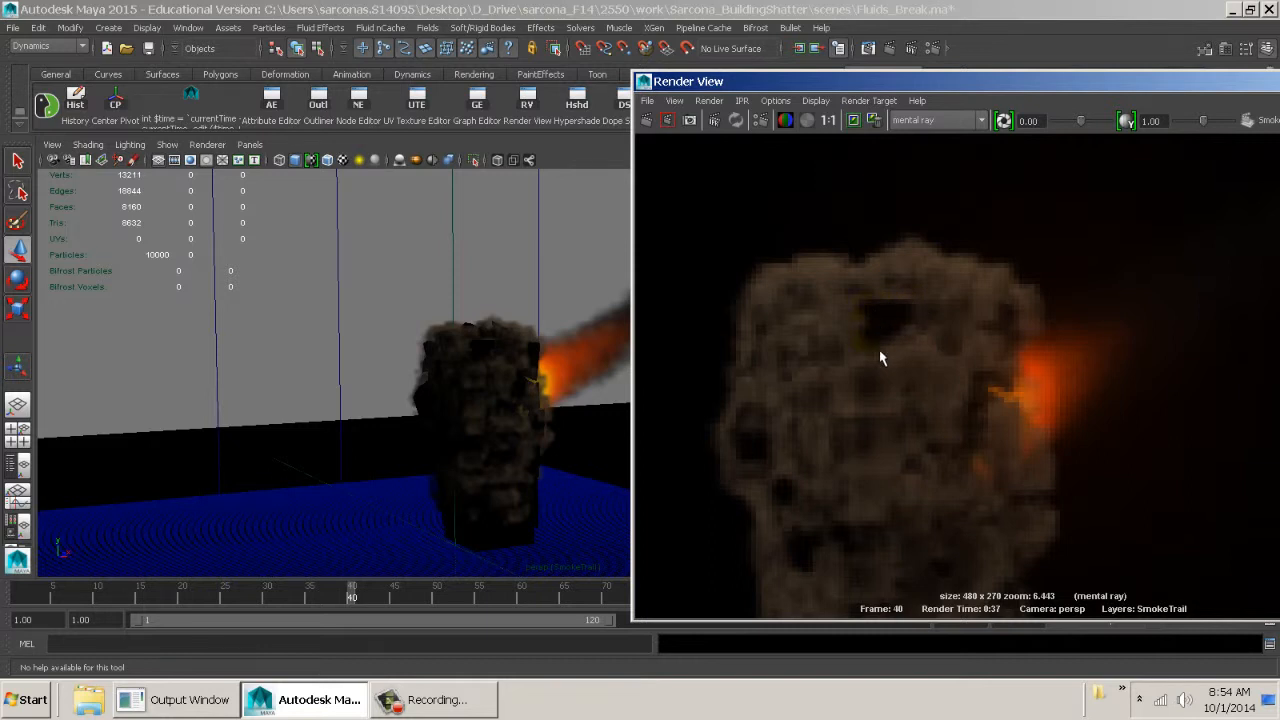
middle_click_drag(957, 571, 958, 356, "alt")
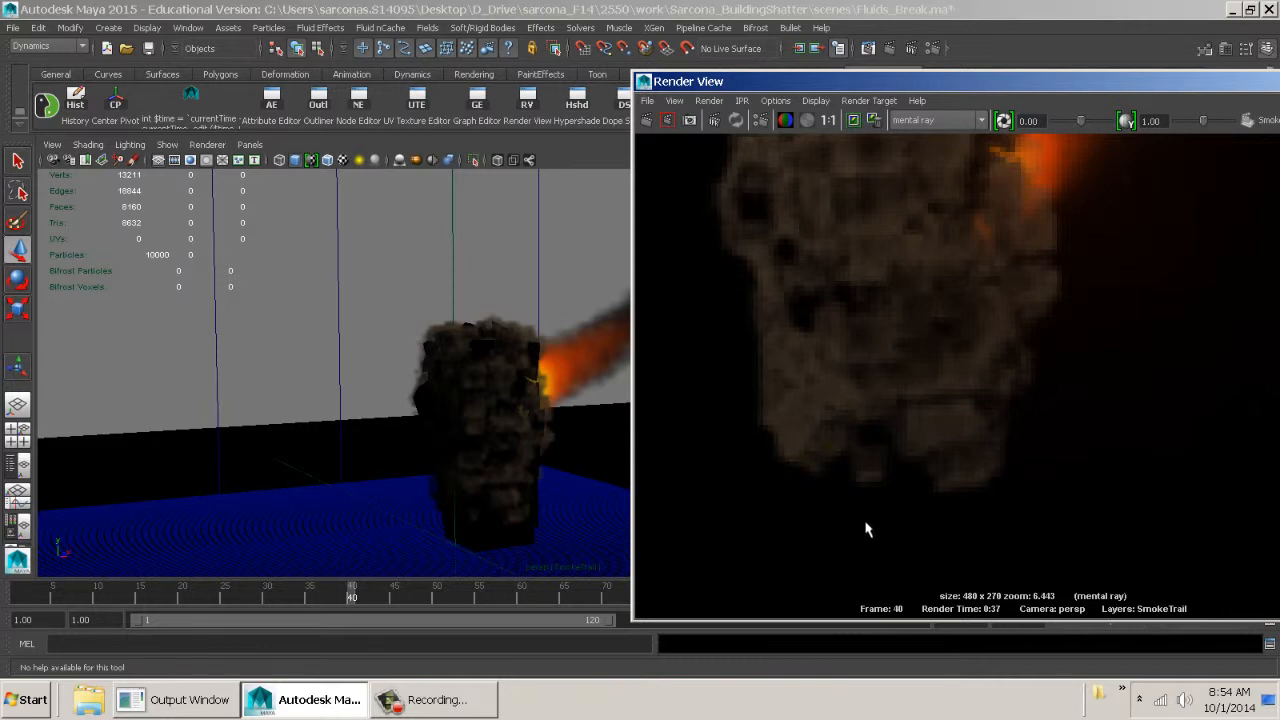
scroll(923, 417, "down", 2)
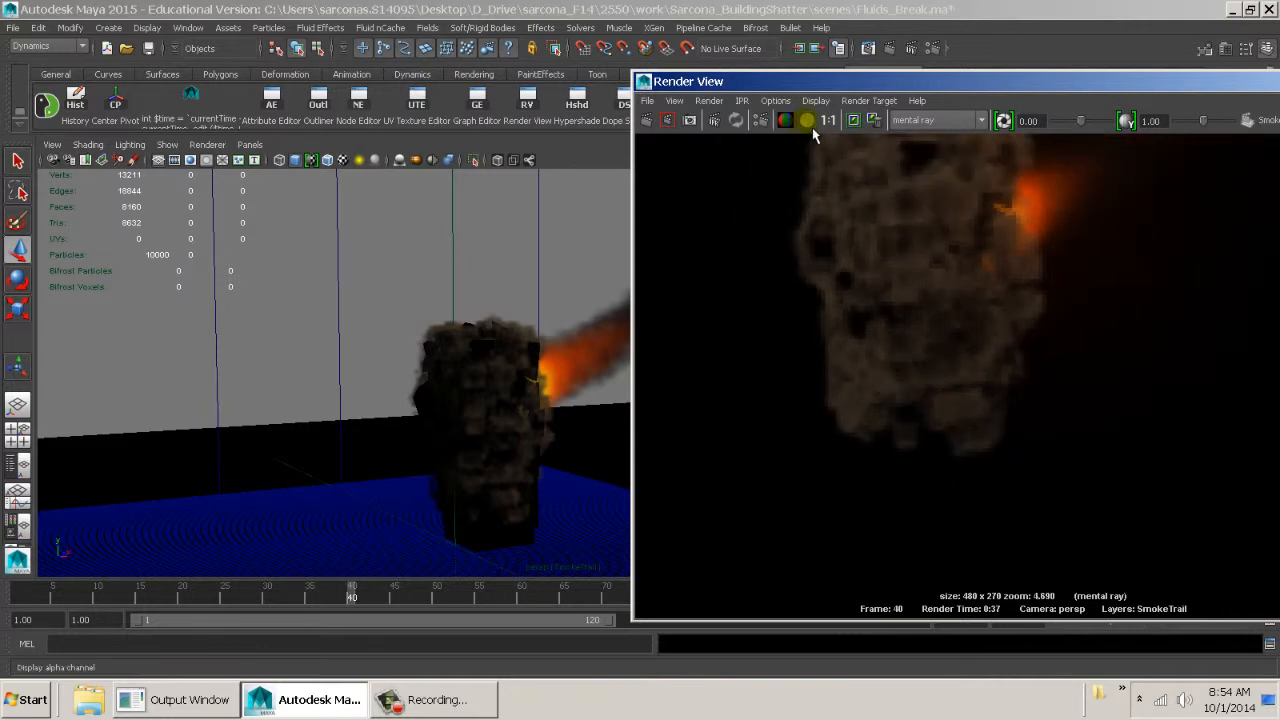
Examine the building and smoke trail in the SmokeTrail render's alpha channel, and close the render window
left_click(808, 122)
middle_click_drag(1030, 257, 1020, 378, "alt")
right_click_drag(1020, 380, 837, 340, "alt")
middle_click_drag(971, 325, 893, 361, "alt")
right_click_drag(893, 361, 856, 365, "alt")
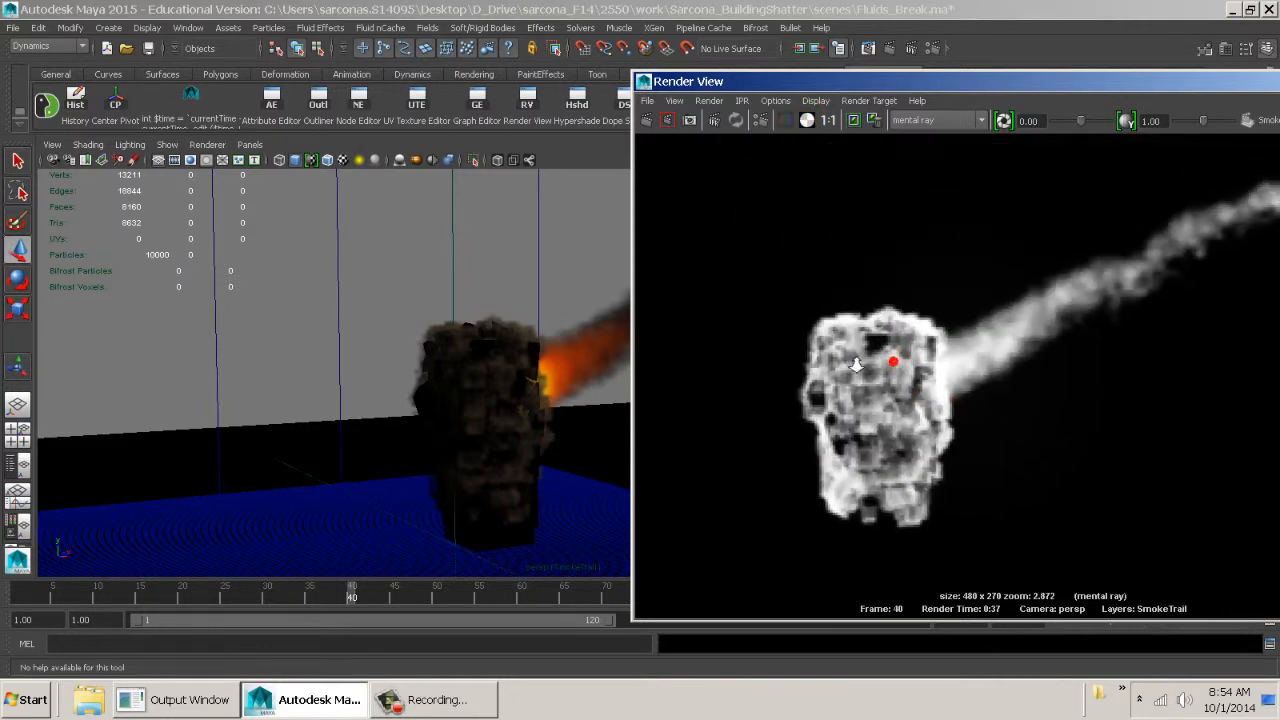
middle_click_drag(1086, 333, 1007, 349, "alt")
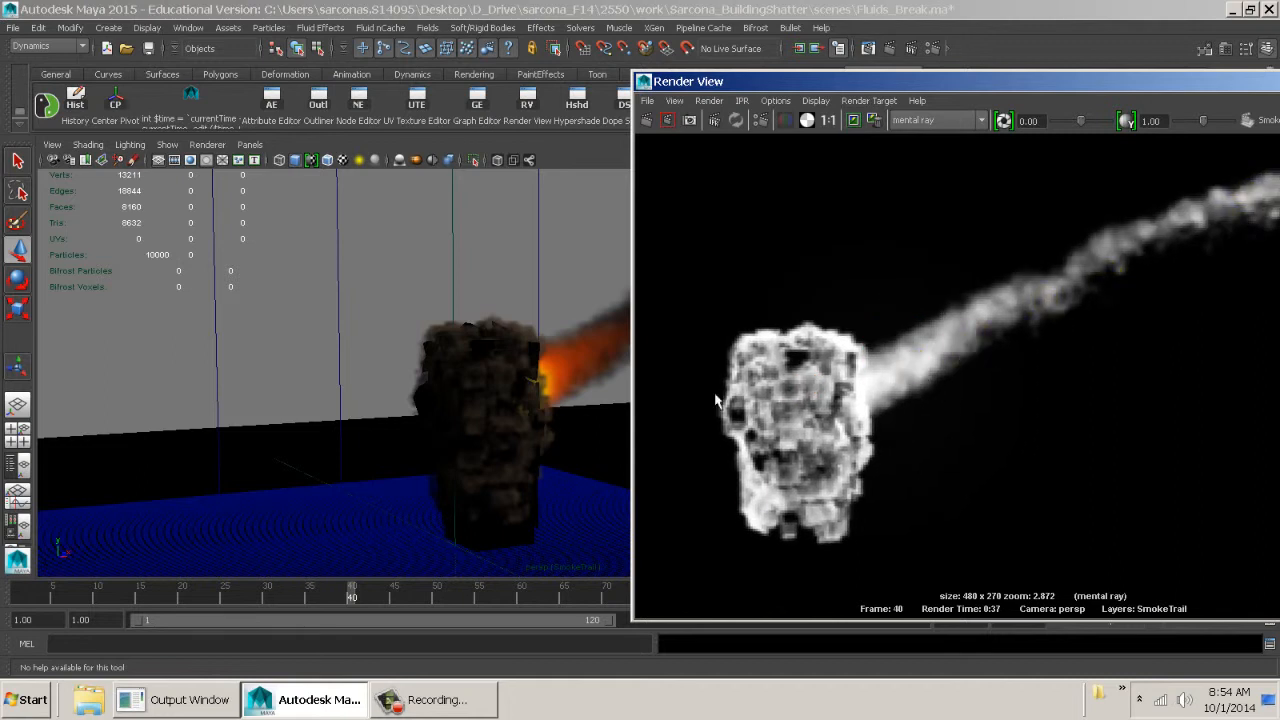
left_click(645, 82)
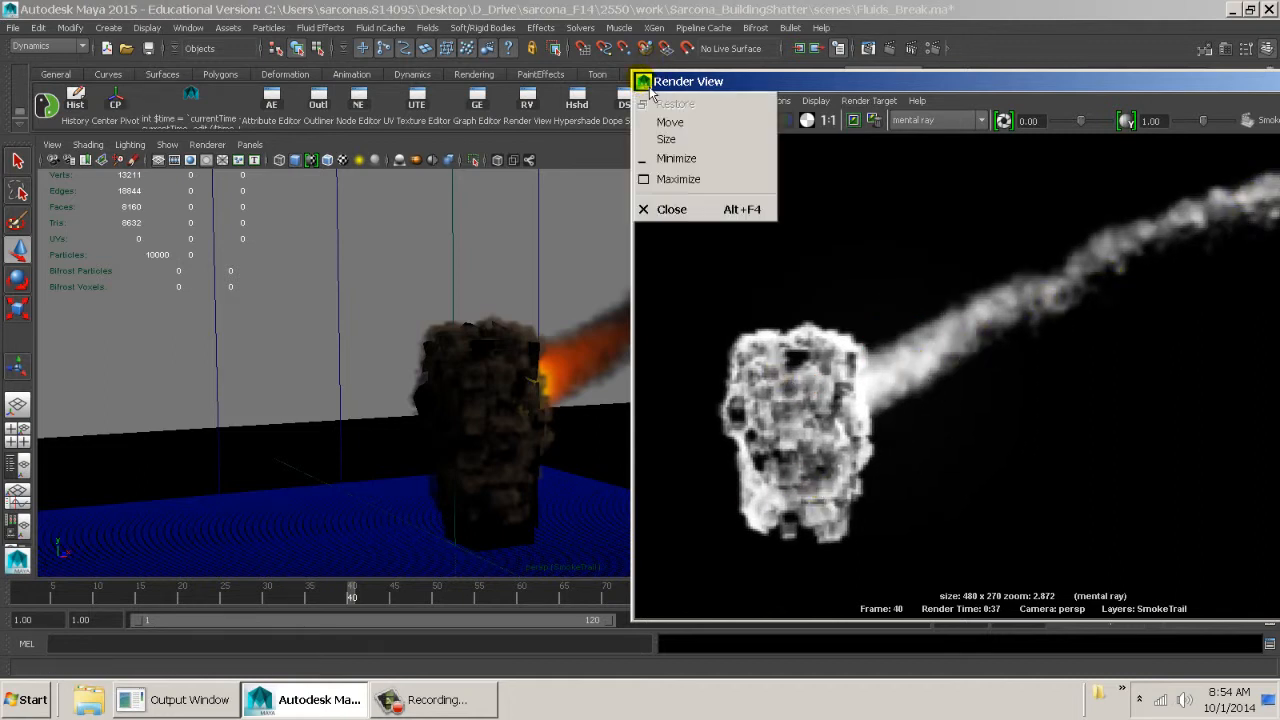
left_click(646, 84)
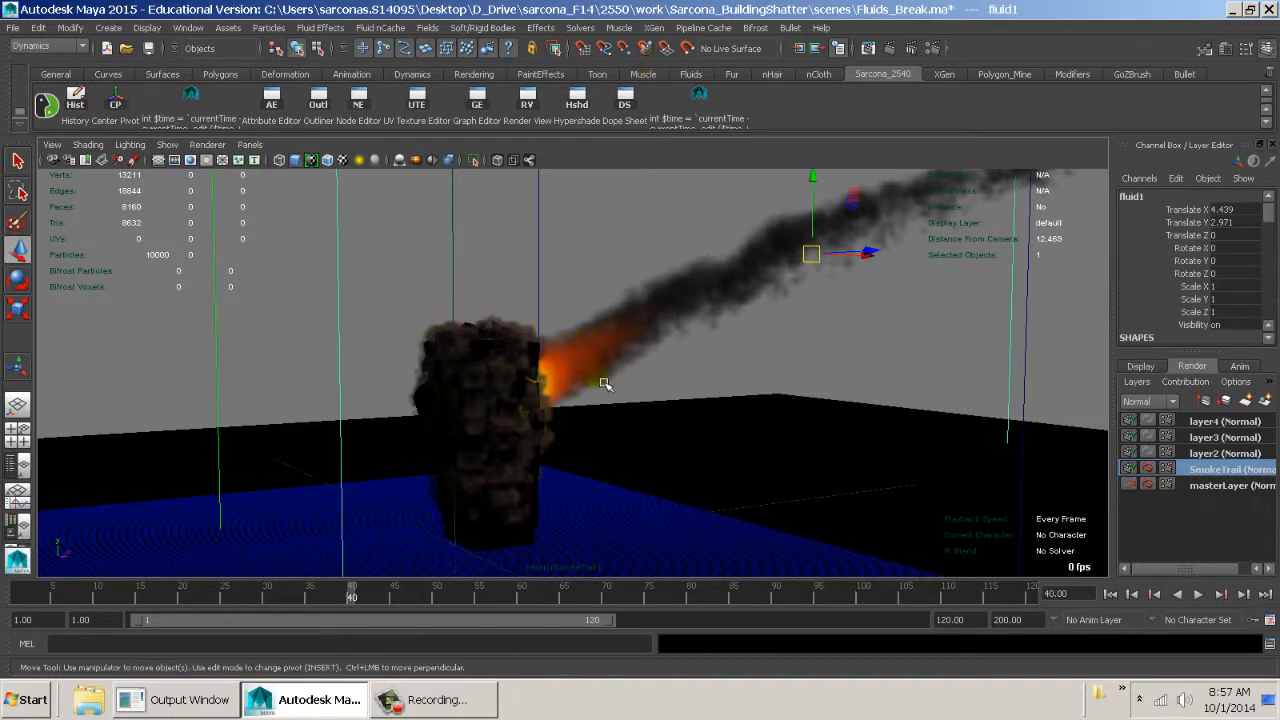
Select the dust fluid container surrounding the building and remove it from the SmokeTrail render layer
left_click_drag(603, 383, 673, 372, "alt")
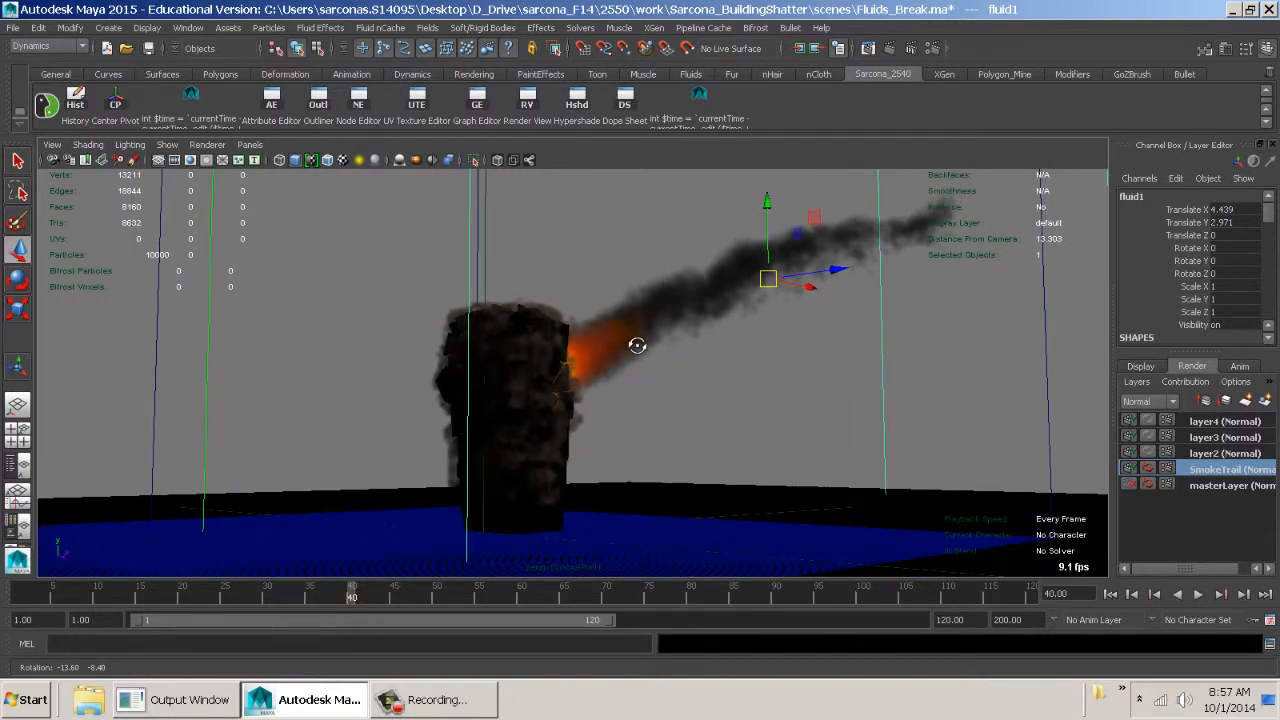
left_click_drag(664, 386, 607, 409, "alt")
mouse_move(575, 480)
middle_mouse_down("alt")
mouse_move(617, 446)
mouse_move(687, 446)
middle_mouse_up("alt")
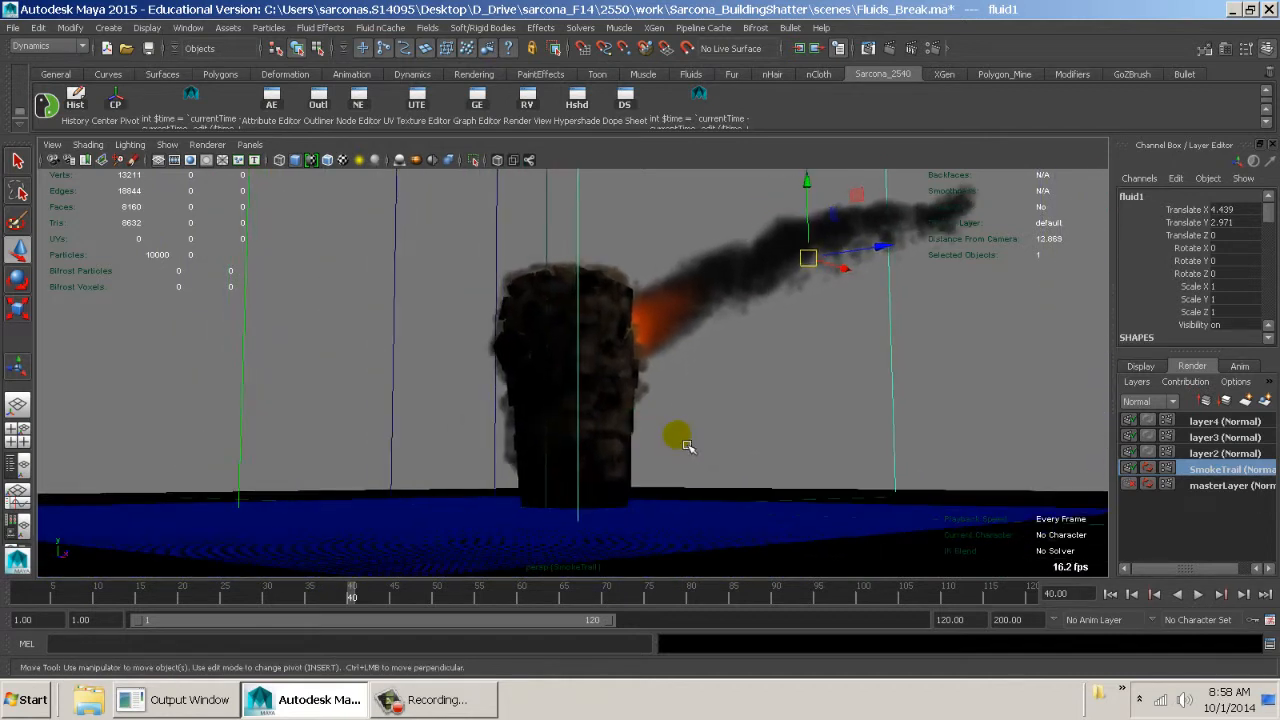
left_click_drag(680, 441, 684, 438, "alt")
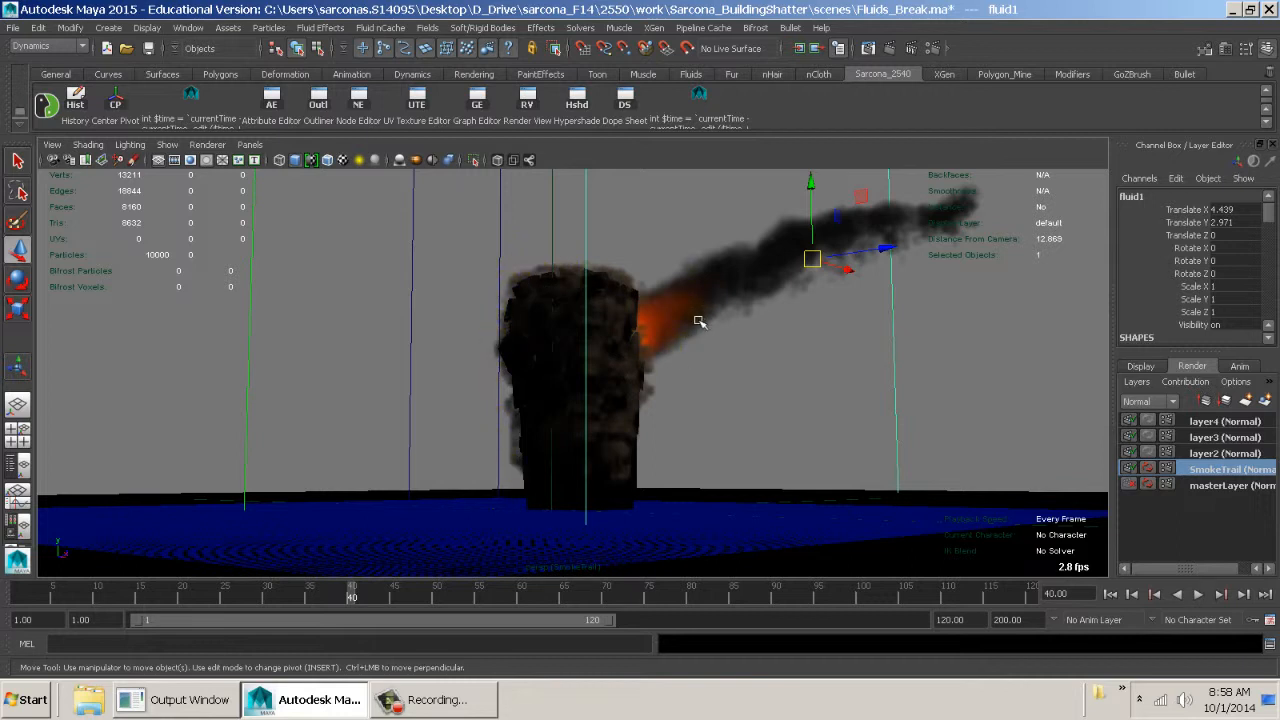
left_click(269, 343)
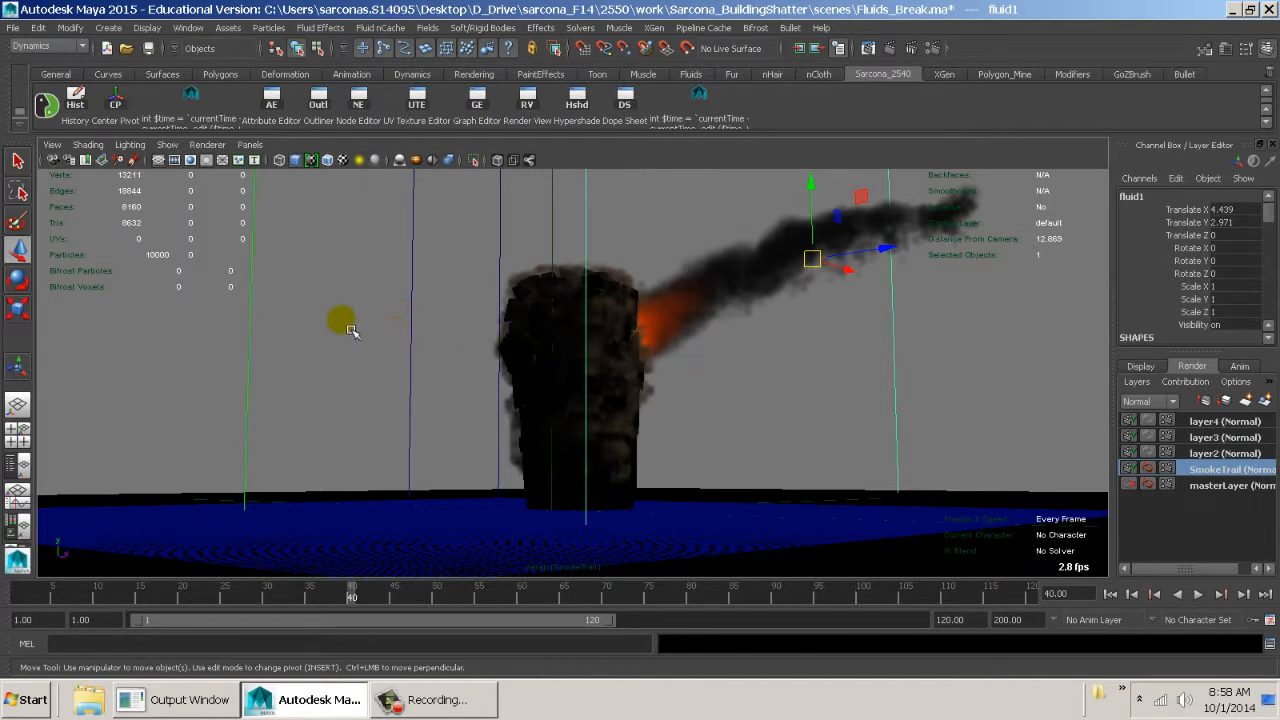
key("f")
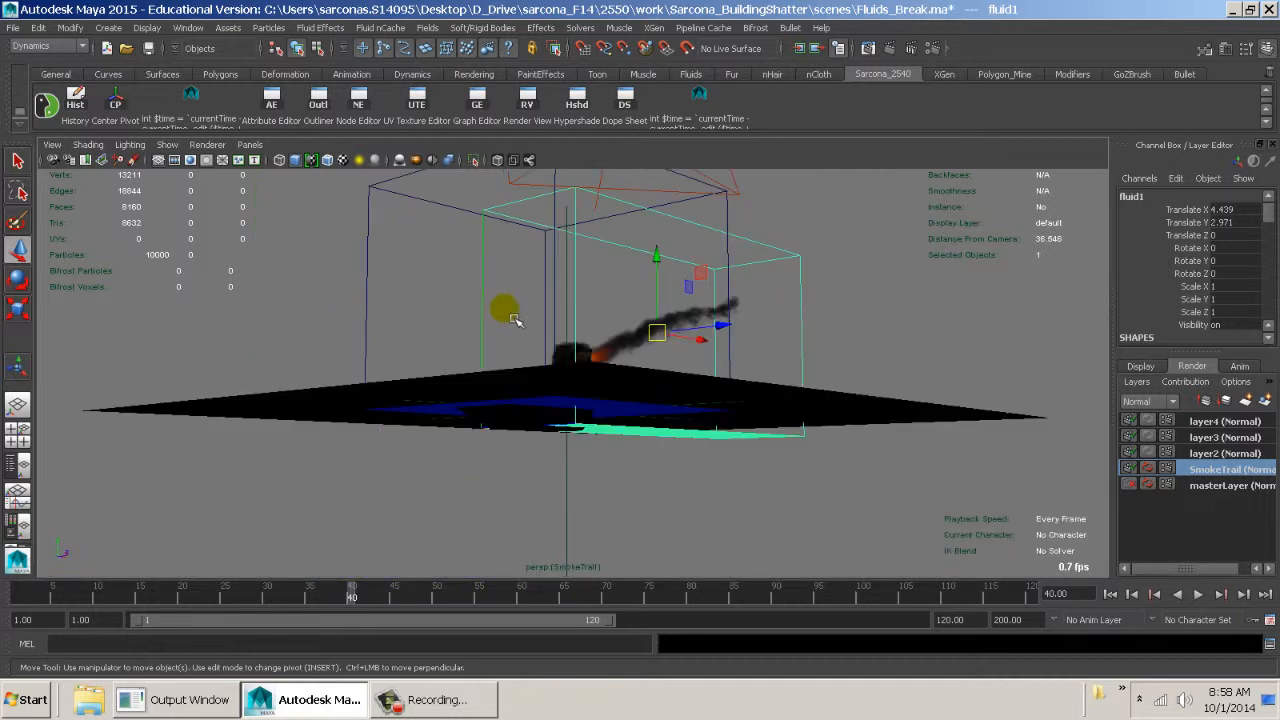
left_click_drag(506, 310, 472, 359, "alt")
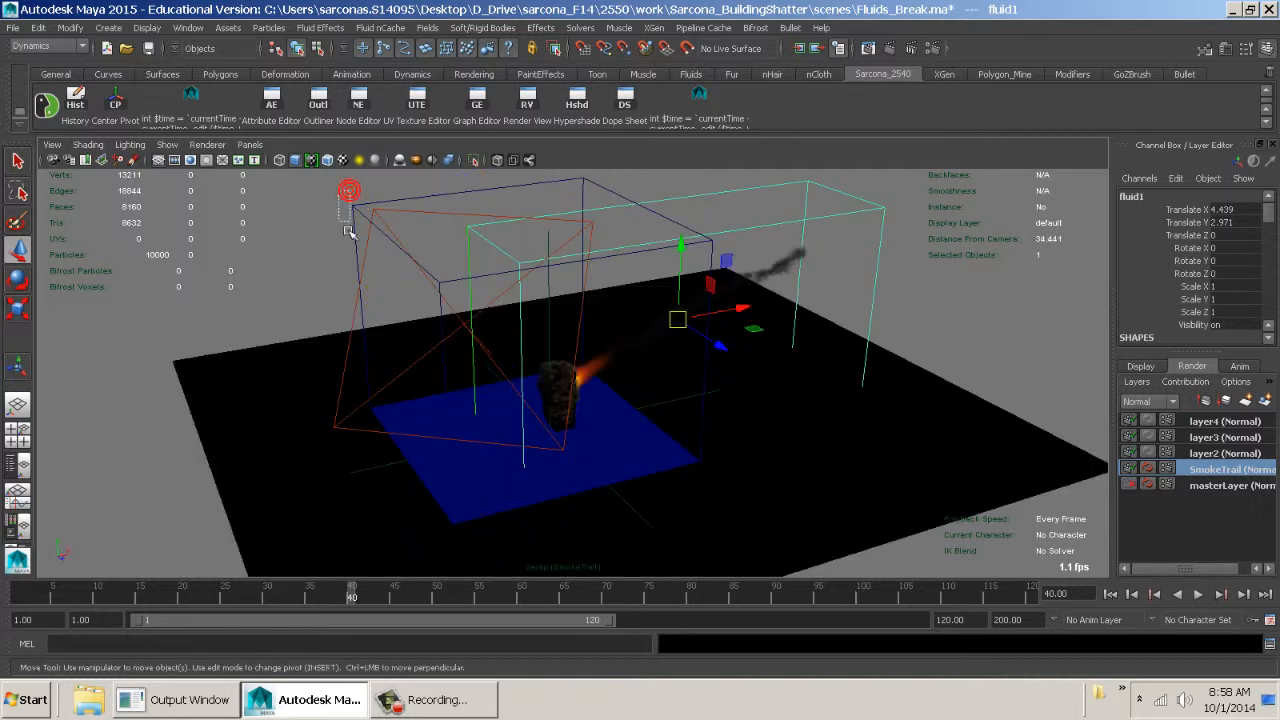
left_click(360, 228)
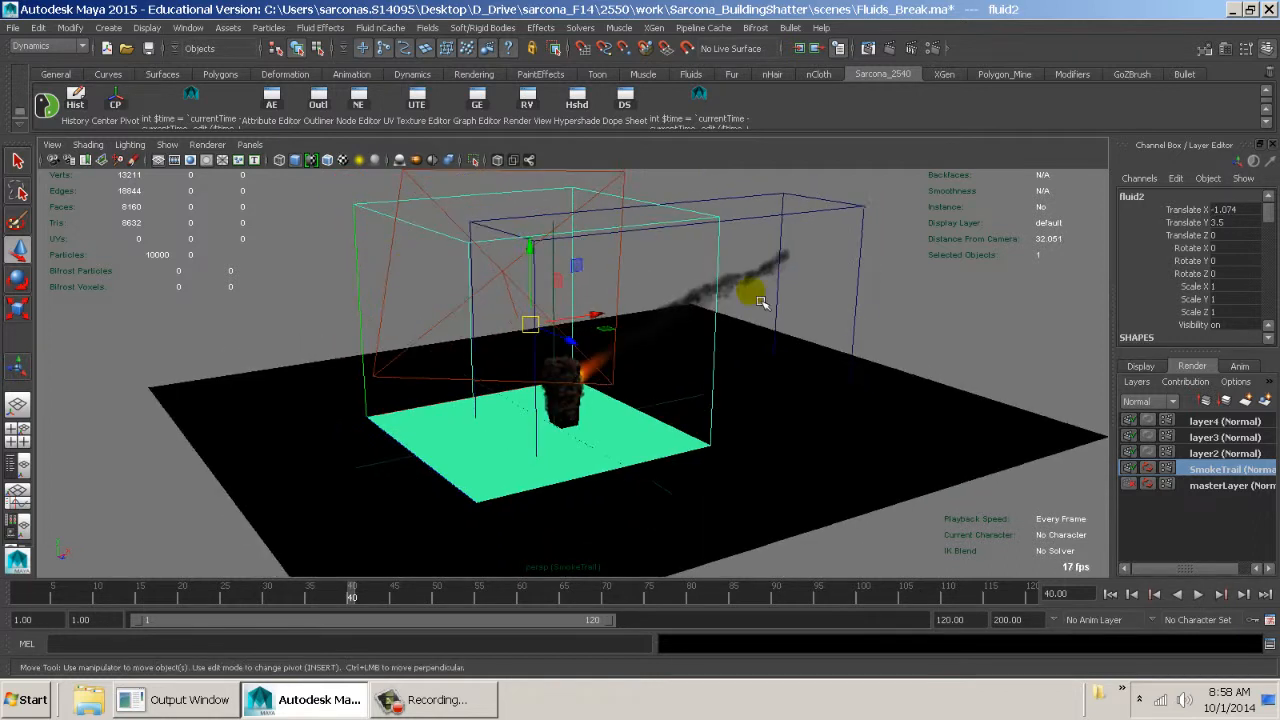
right_click(1195, 469)
left_click(1199, 494)
Frame the building and smoke trail closely and render the SmokeTrail layer again
left_click_drag(568, 392, 606, 363, "alt")
right_click_drag(606, 363, 949, 425, "alt")
left_click_drag(949, 425, 810, 438, "alt")
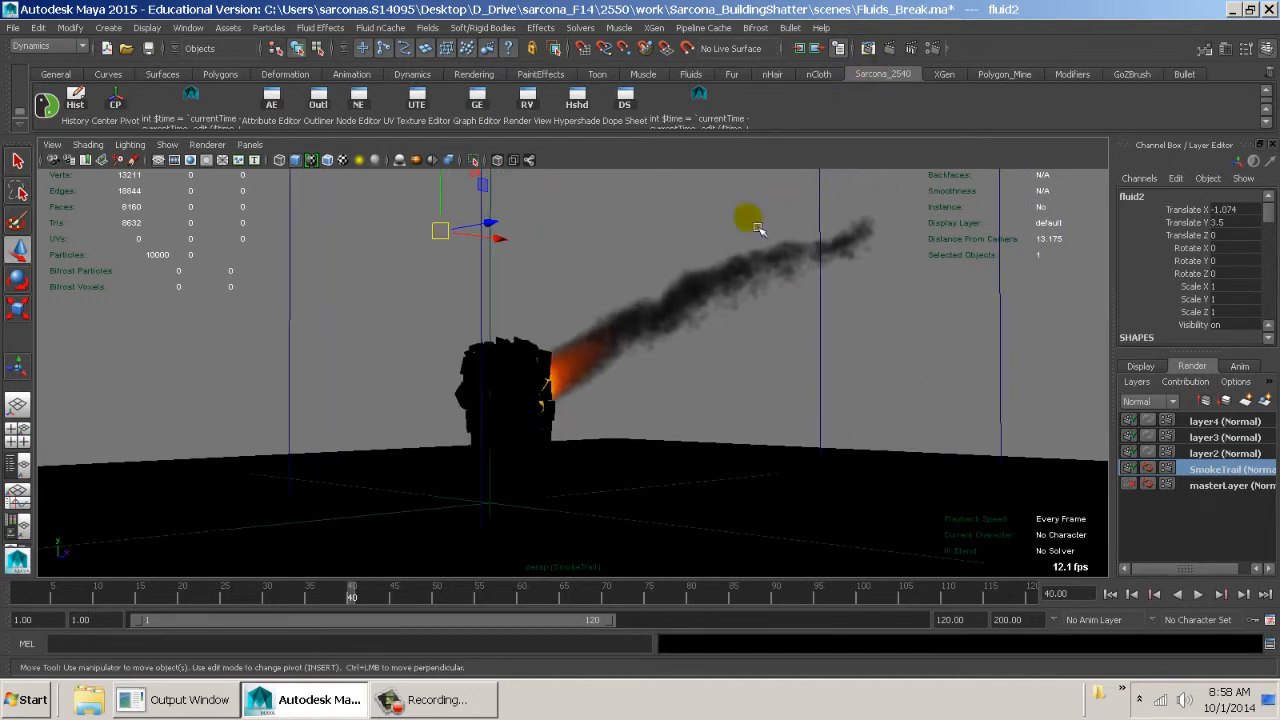
left_click(888, 50)
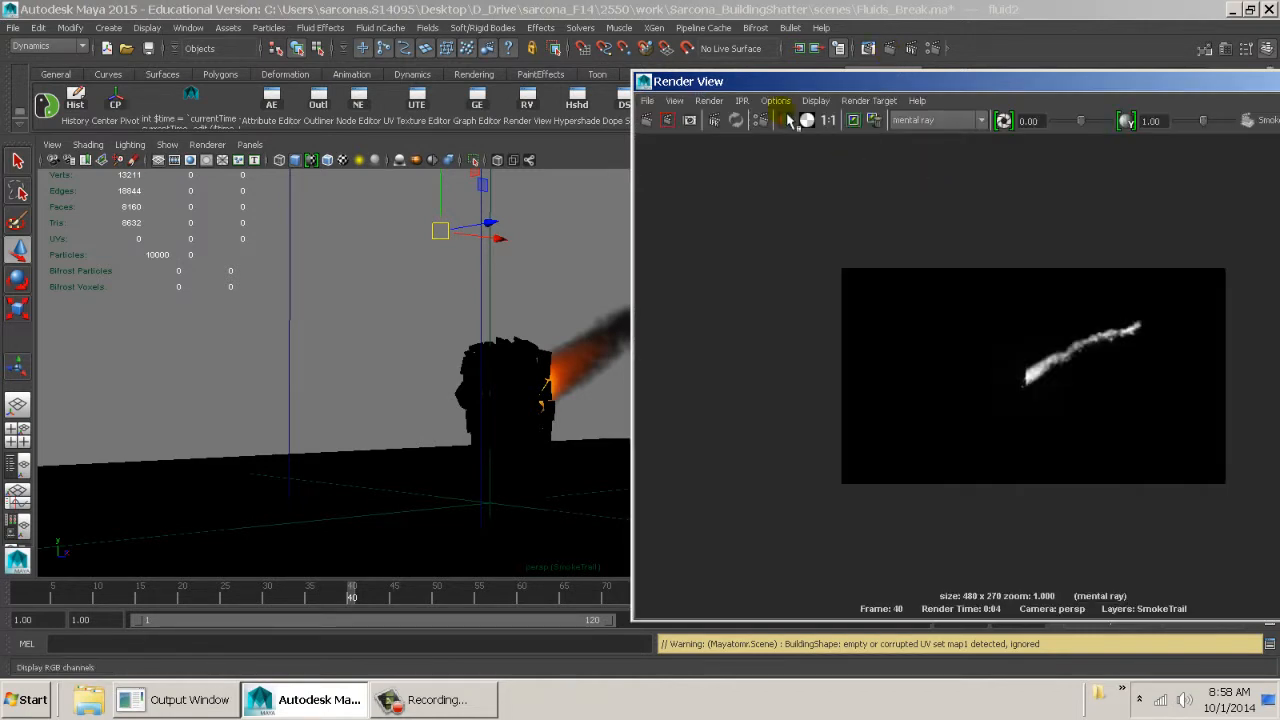
Compare the color and alpha channels of the new SmokeTrail render up close, and close the render window
left_click(786, 120)
right_click_drag(843, 288, 1255, 400, "alt")
middle_click_drag(904, 400, 1014, 340, "alt")
right_click_drag(1004, 330, 1065, 342, "alt")
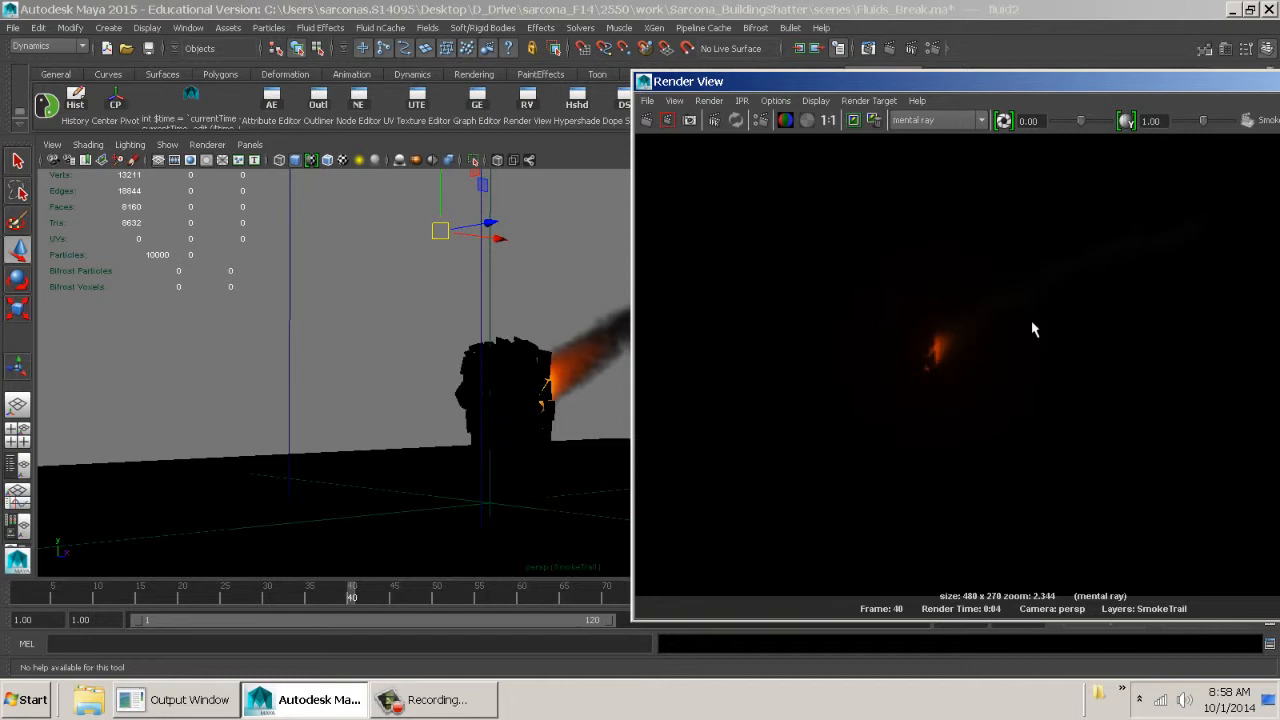
left_click(806, 126)
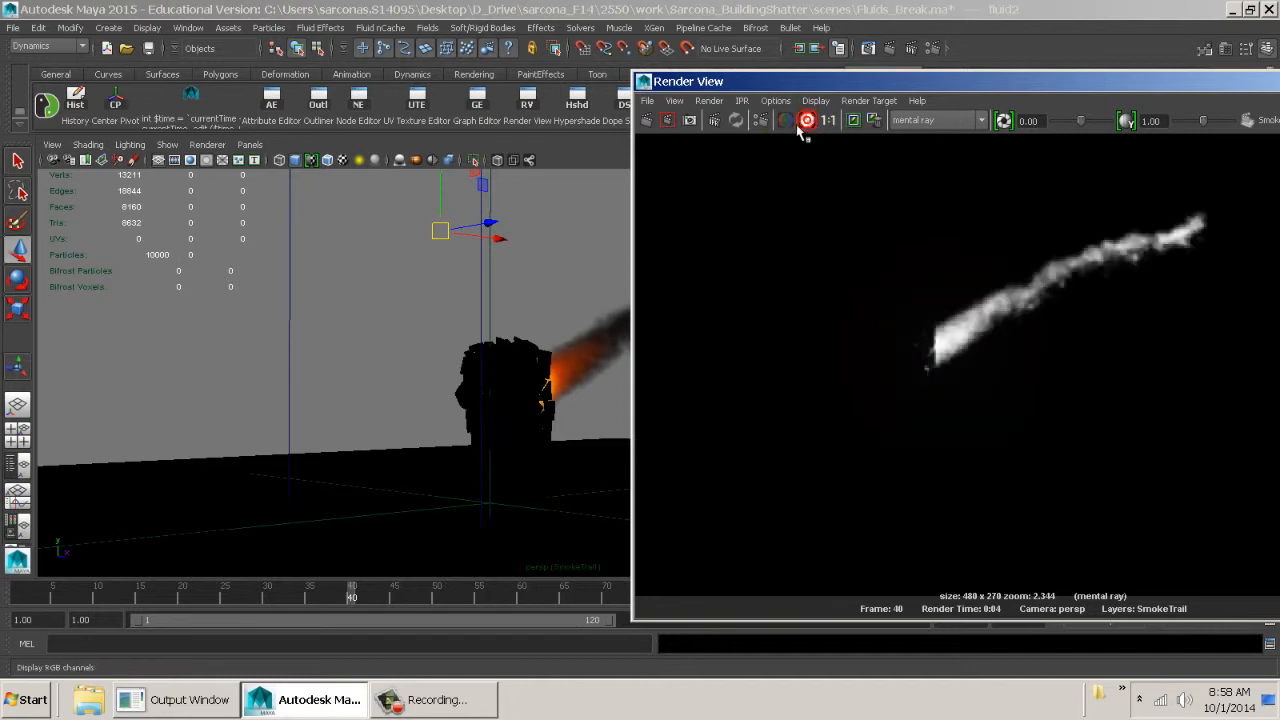
left_click(808, 128)
left_click(807, 124)
left_click(786, 124)
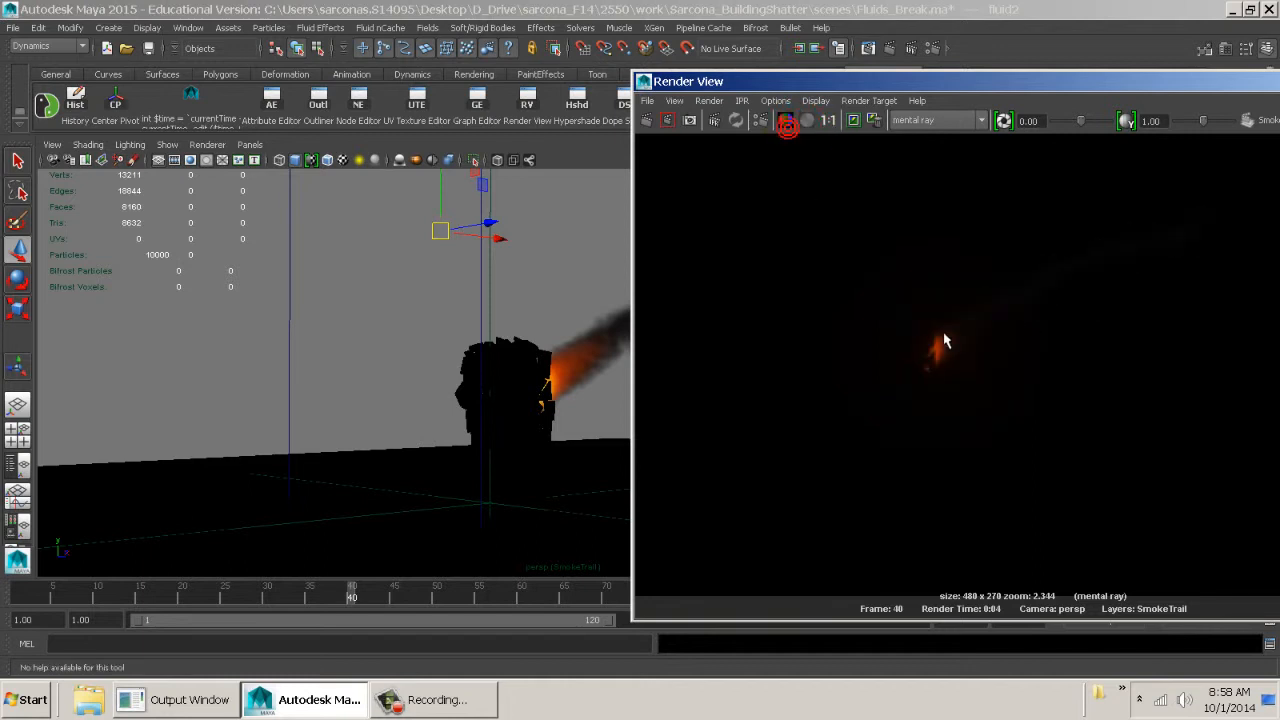
double_click(646, 84)
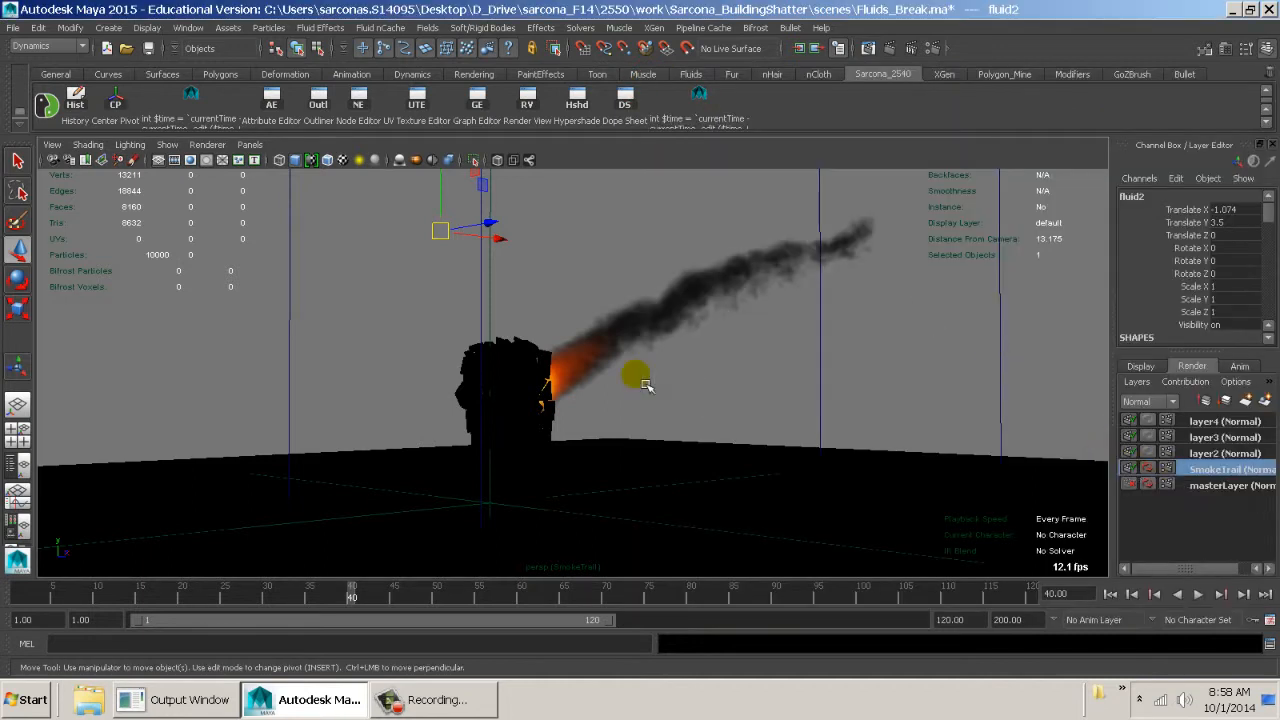
Make layer2 the active render layer and frame the building and meteor impact closely
right_click_drag(860, 371, 677, 309, "alt")
left_click_drag(677, 309, 645, 330, "alt")
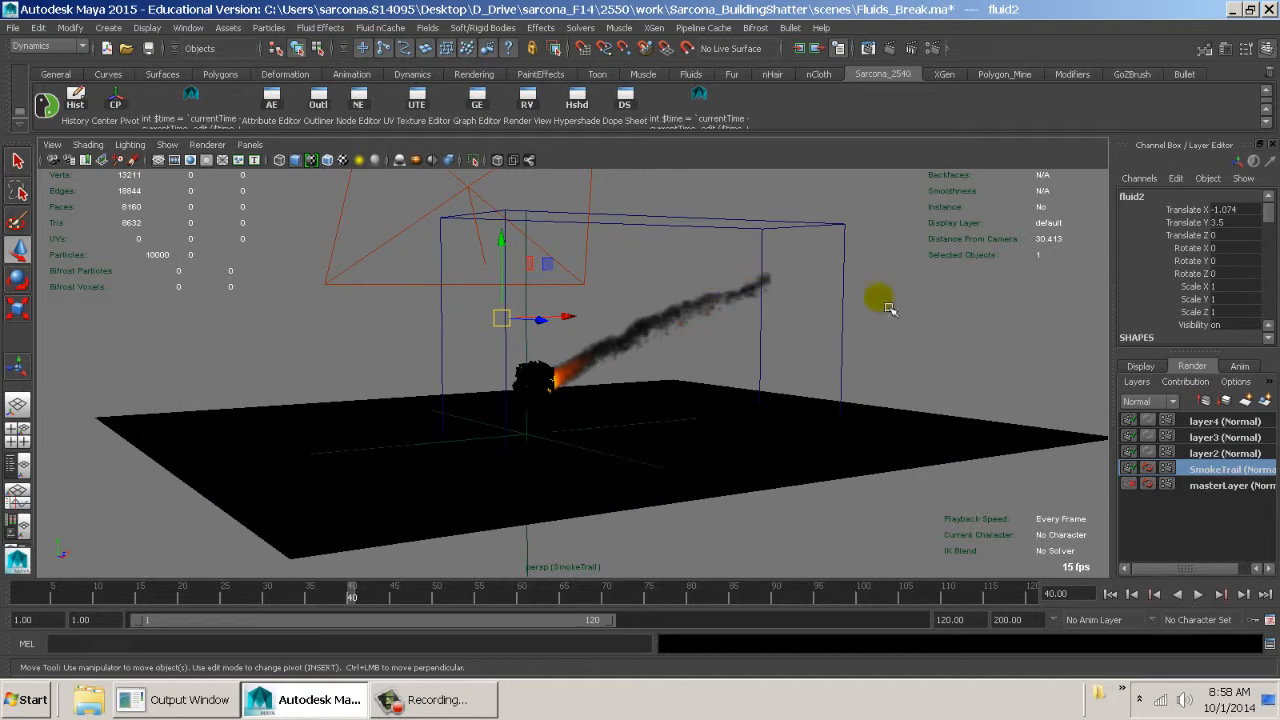
left_click(1216, 454)
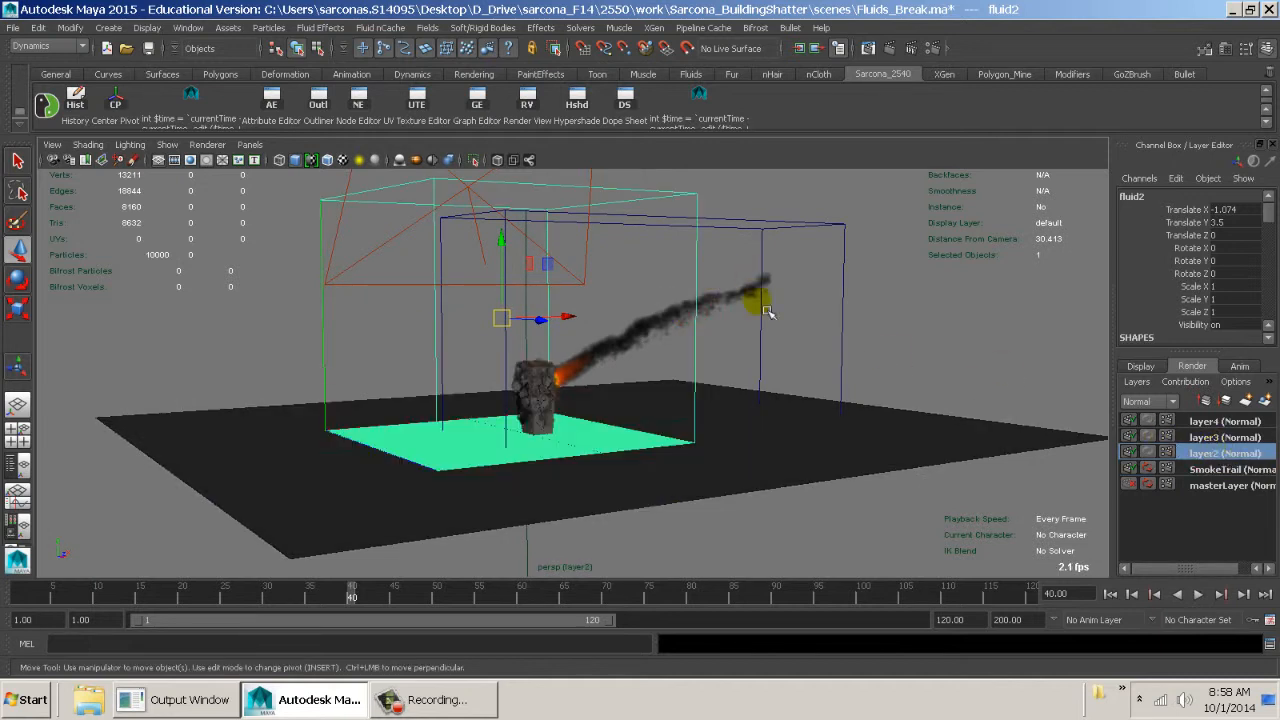
right_click_drag(766, 297, 915, 354, "alt")
left_click_drag(640, 347, 510, 346, "alt")
right_click_drag(720, 360, 970, 390, "alt")
Select the smoke trail fluid container and turn off its Primary Visibility in layer2
left_click(420, 305)
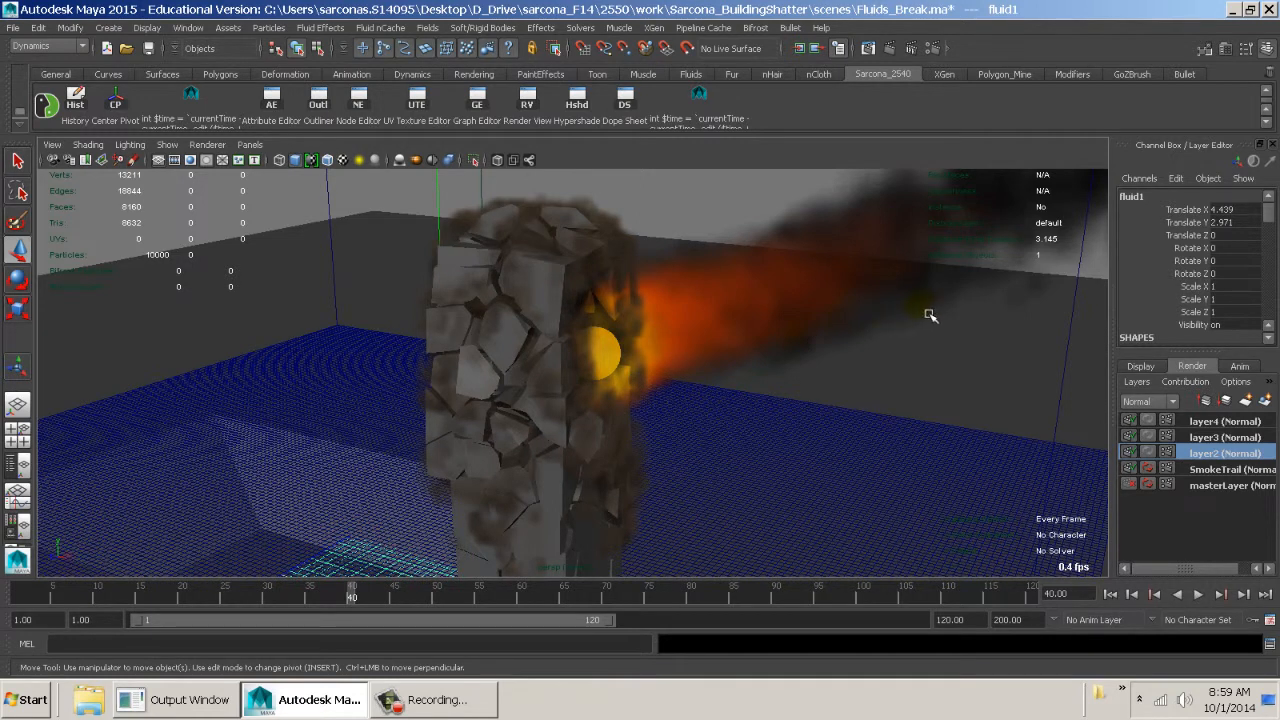
left_click_drag(929, 314, 806, 334, "alt")
right_click_drag(863, 326, 684, 293, "alt")
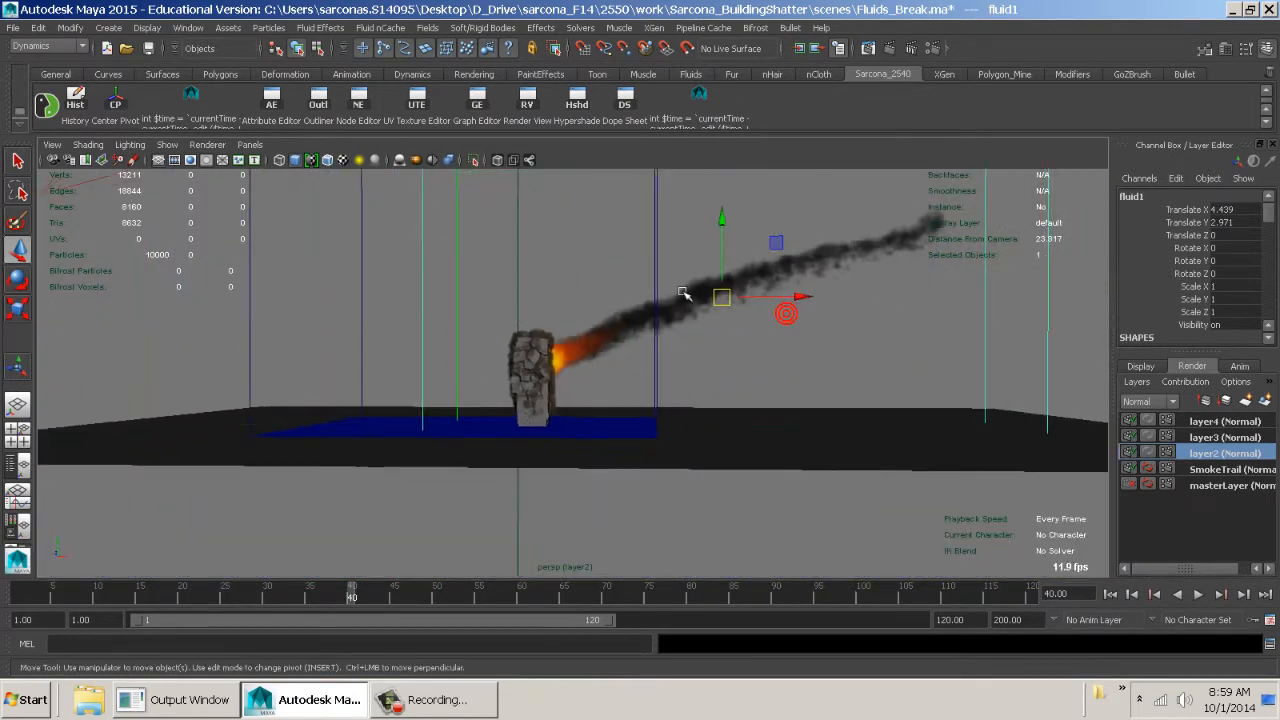
key("f")
key("ctrl+a")
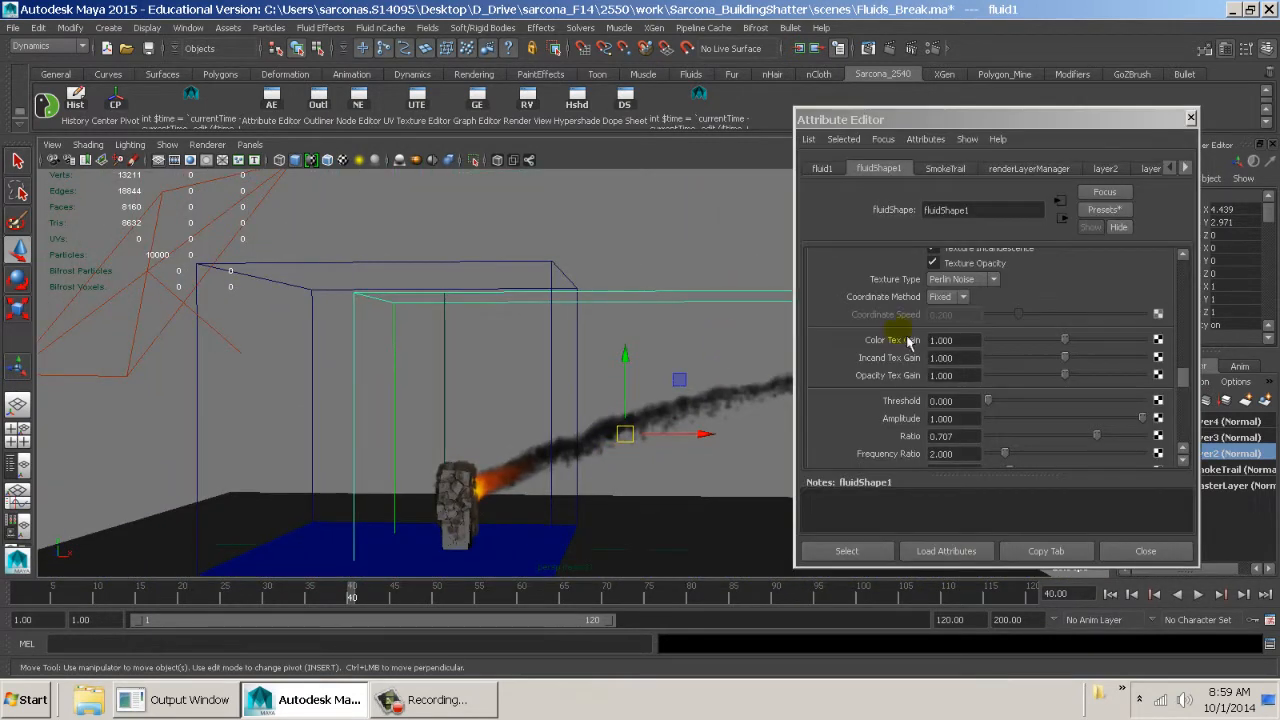
scroll(910, 341, "down", 15)
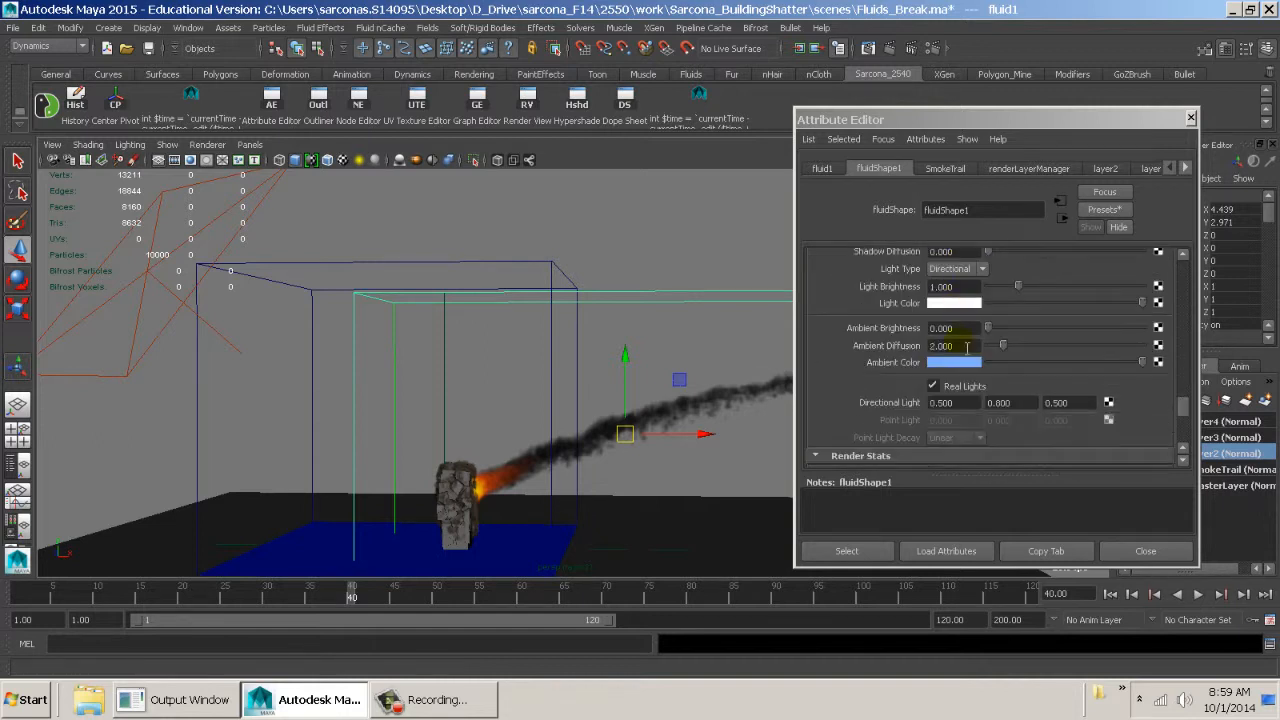
scroll(967, 347, "down", 5)
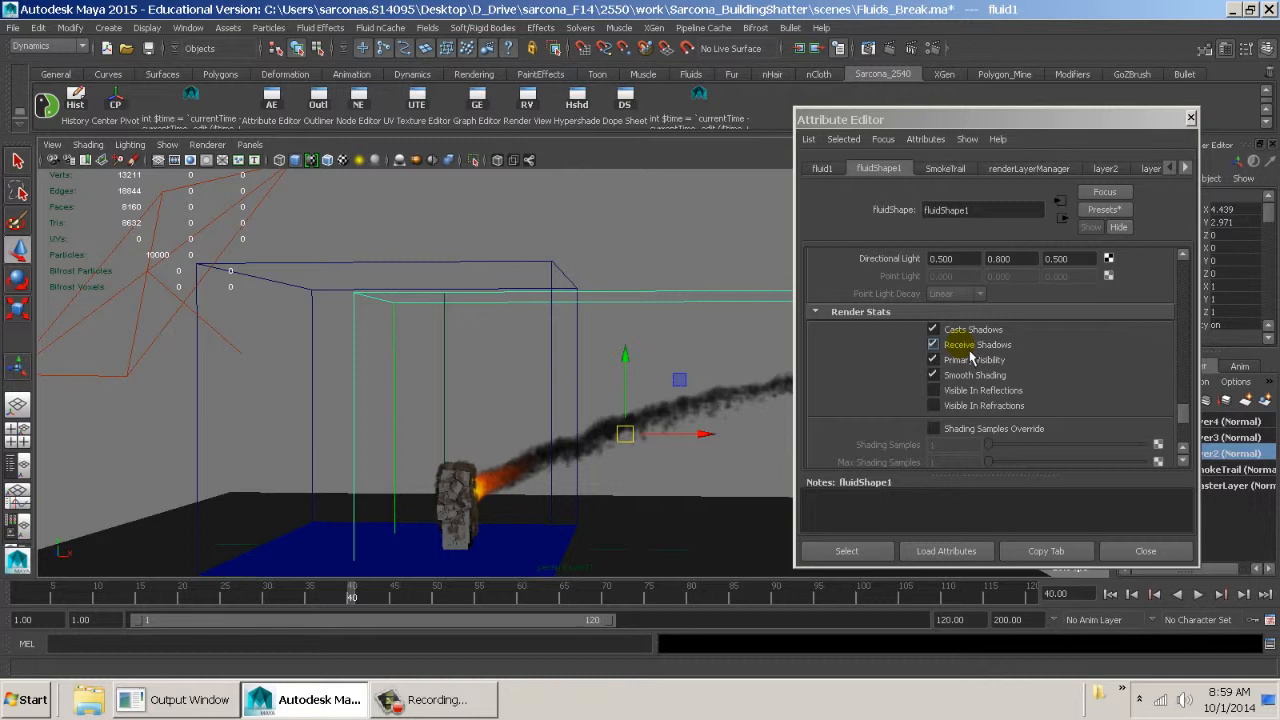
left_click(932, 359)
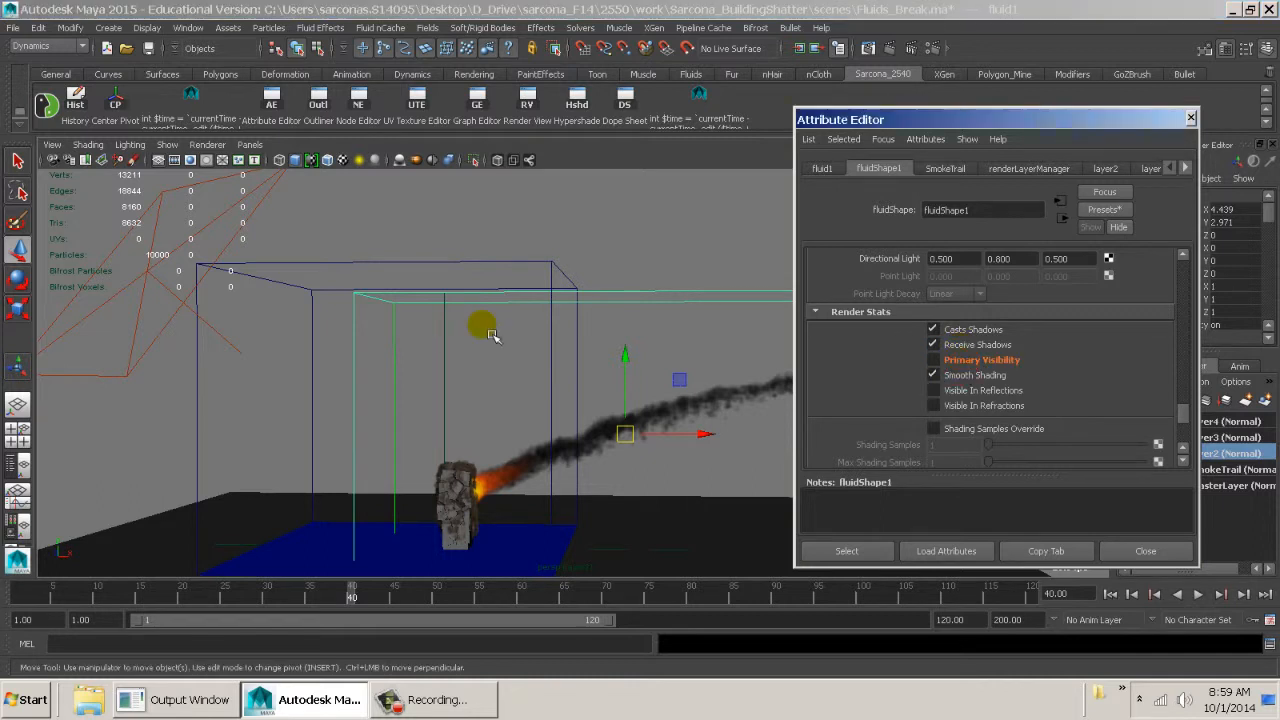
Turn off Primary Visibility for the dust fluid container around the building in layer2, and close its attributes
left_click_drag(486, 323, 822, 357, "alt")
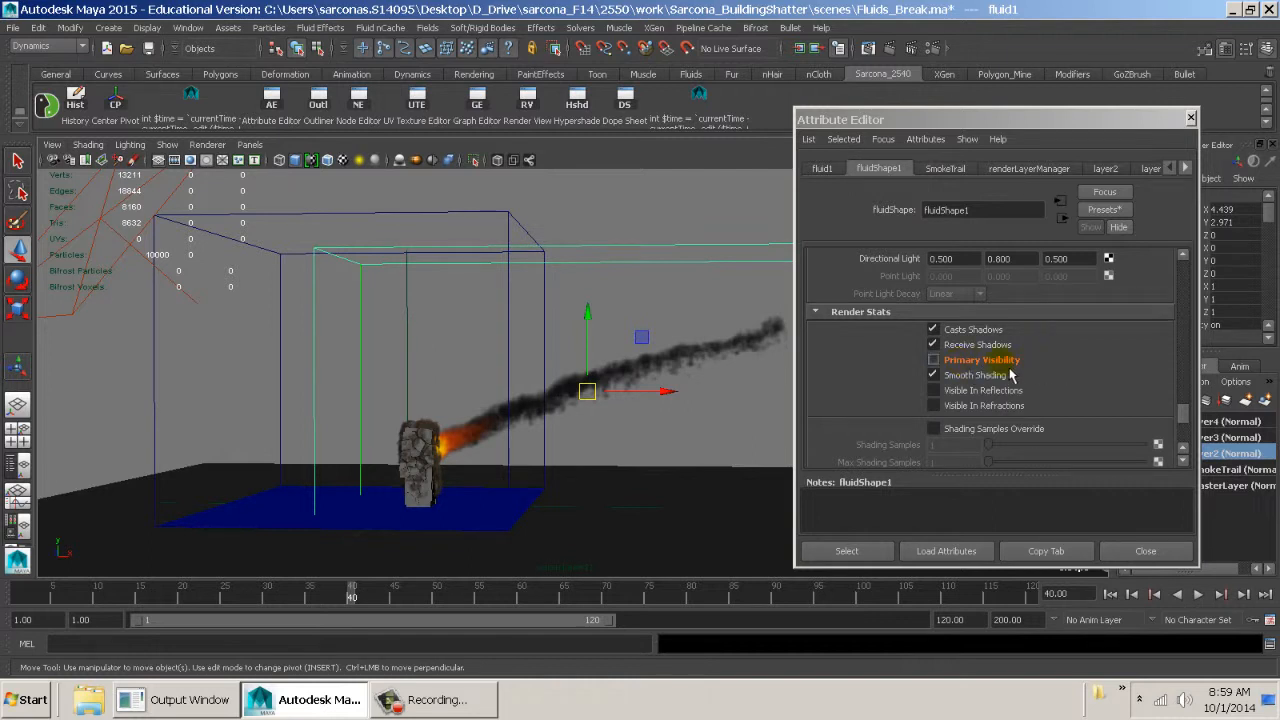
left_click(512, 214)
left_click(932, 359)
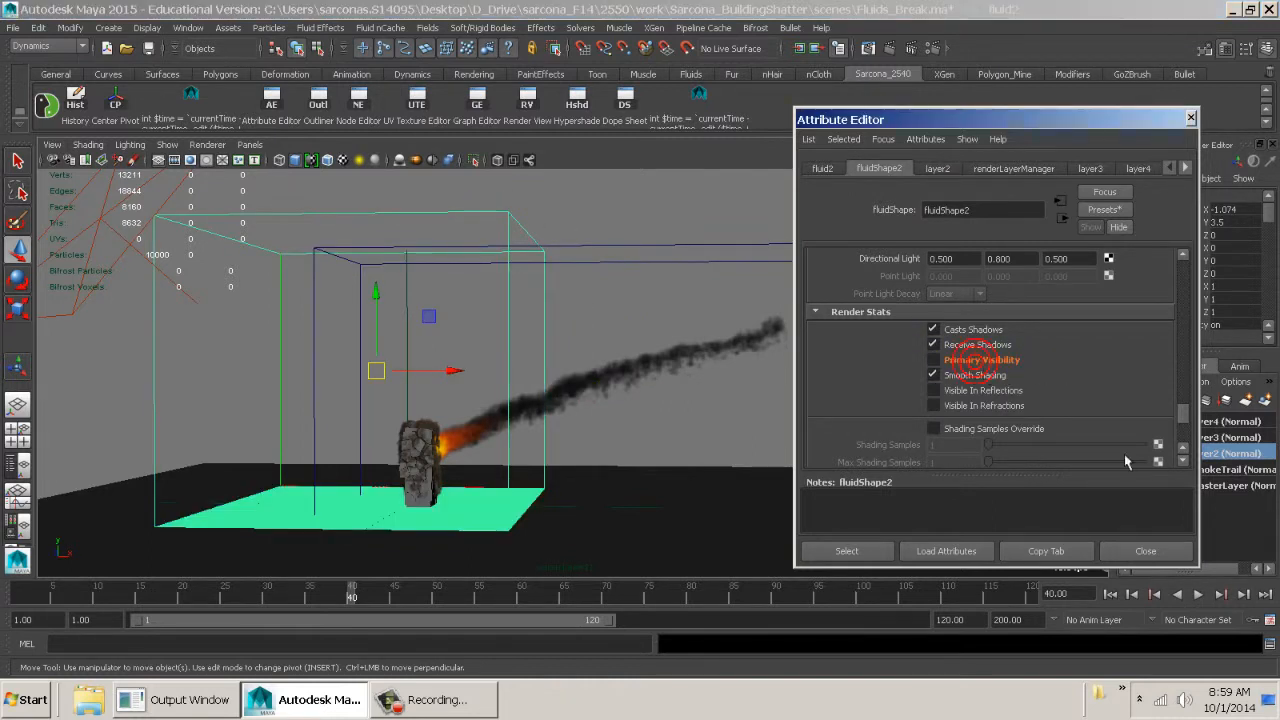
left_click(1146, 551)
Render layer2 with the building and ground in frame, and magnify the building and its shadow
mouse_move(666, 446)
left_mouse_down("alt")
mouse_move(697, 398)
mouse_move(931, 423)
mouse_move(749, 340)
mouse_move(809, 363)
mouse_move(777, 351)
left_mouse_up("alt")
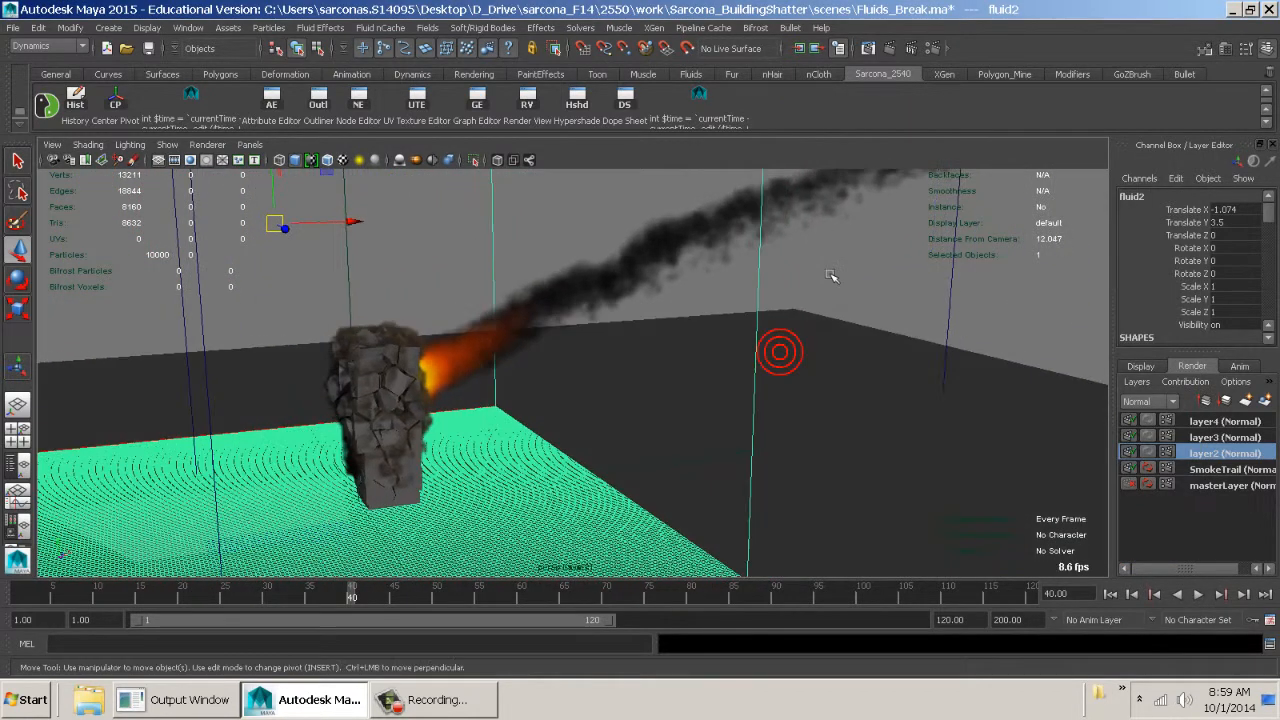
left_click(868, 48)
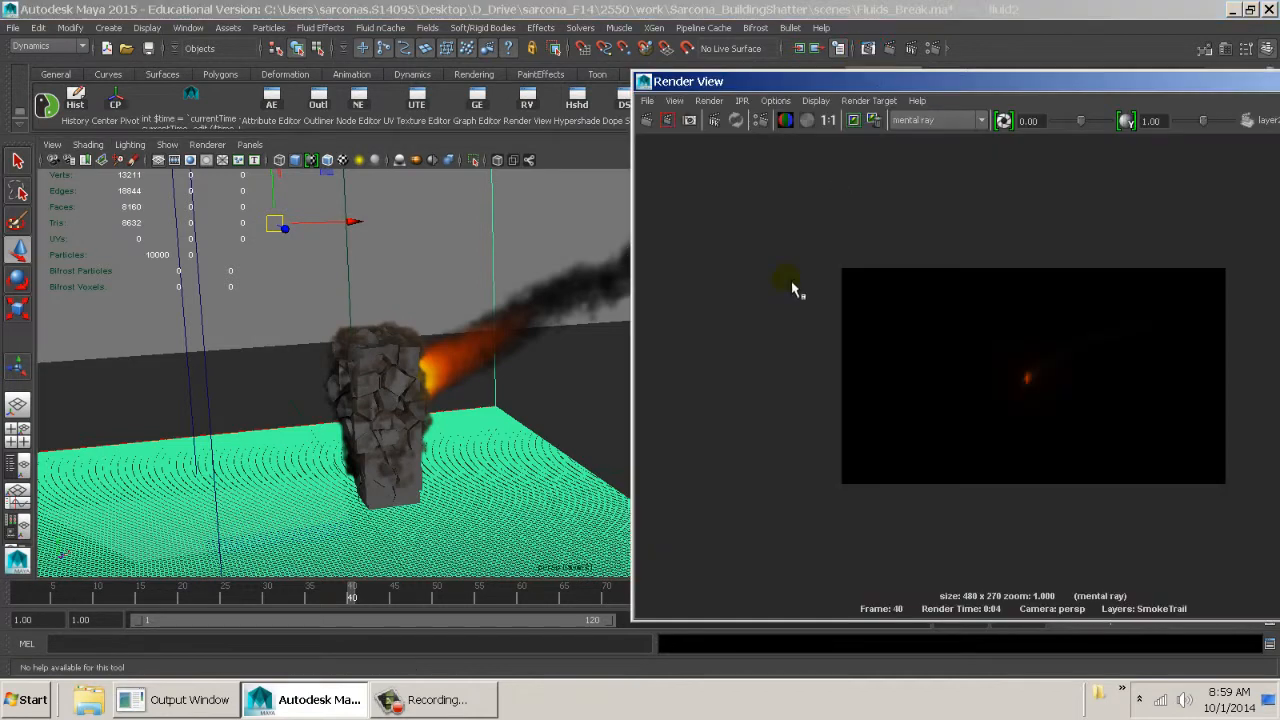
left_click(646, 120)
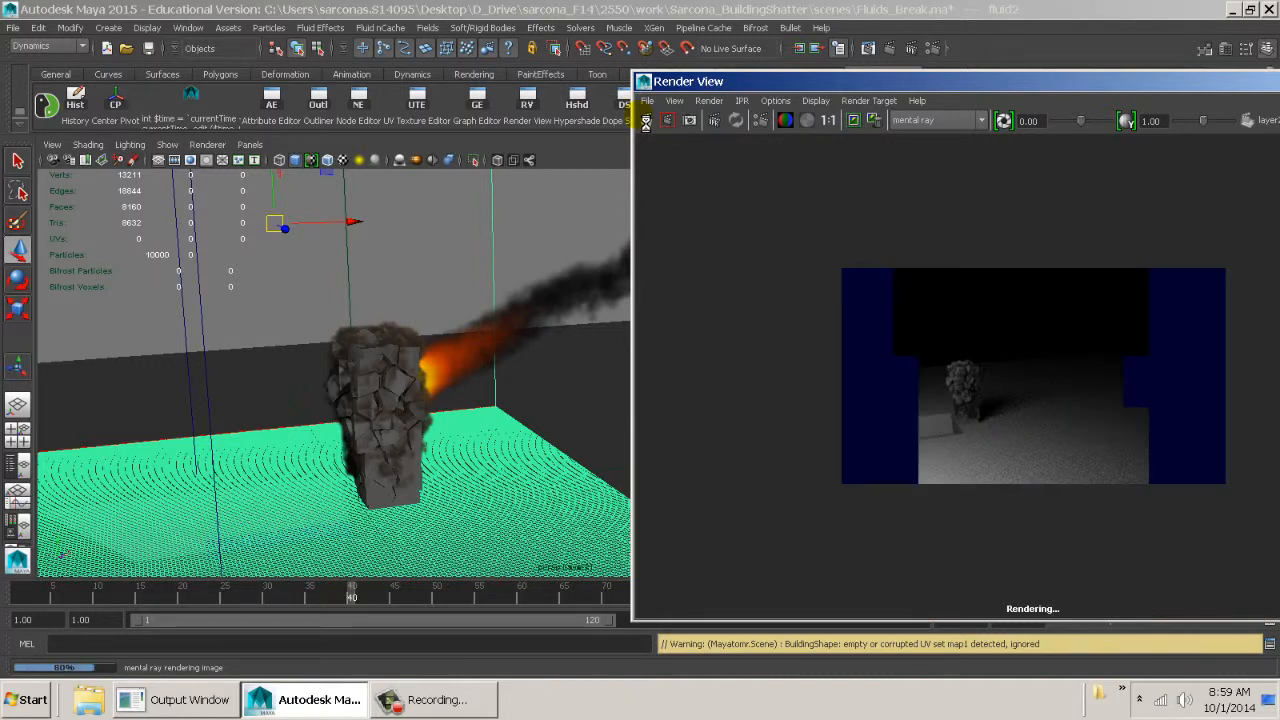
right_click_drag(948, 378, 1150, 385, "alt")
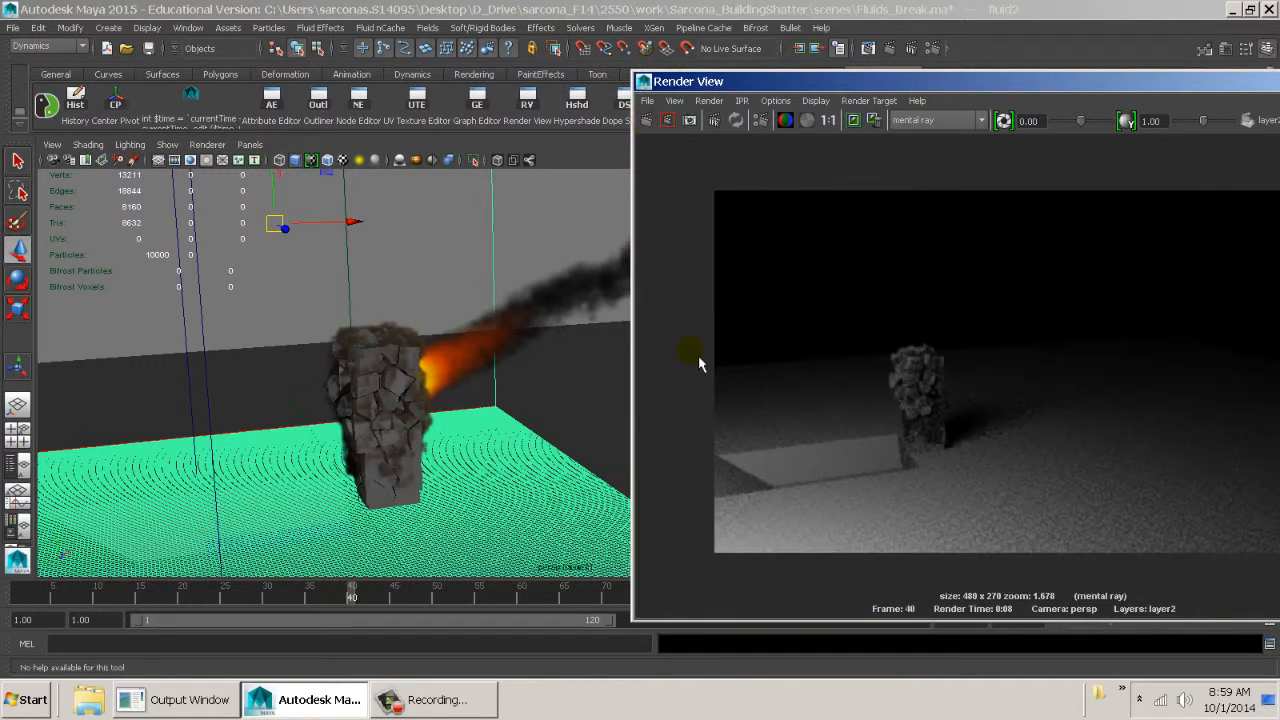
middle_click_drag(692, 353, 722, 336, "alt")
right_click_drag(713, 335, 1125, 400, "alt")
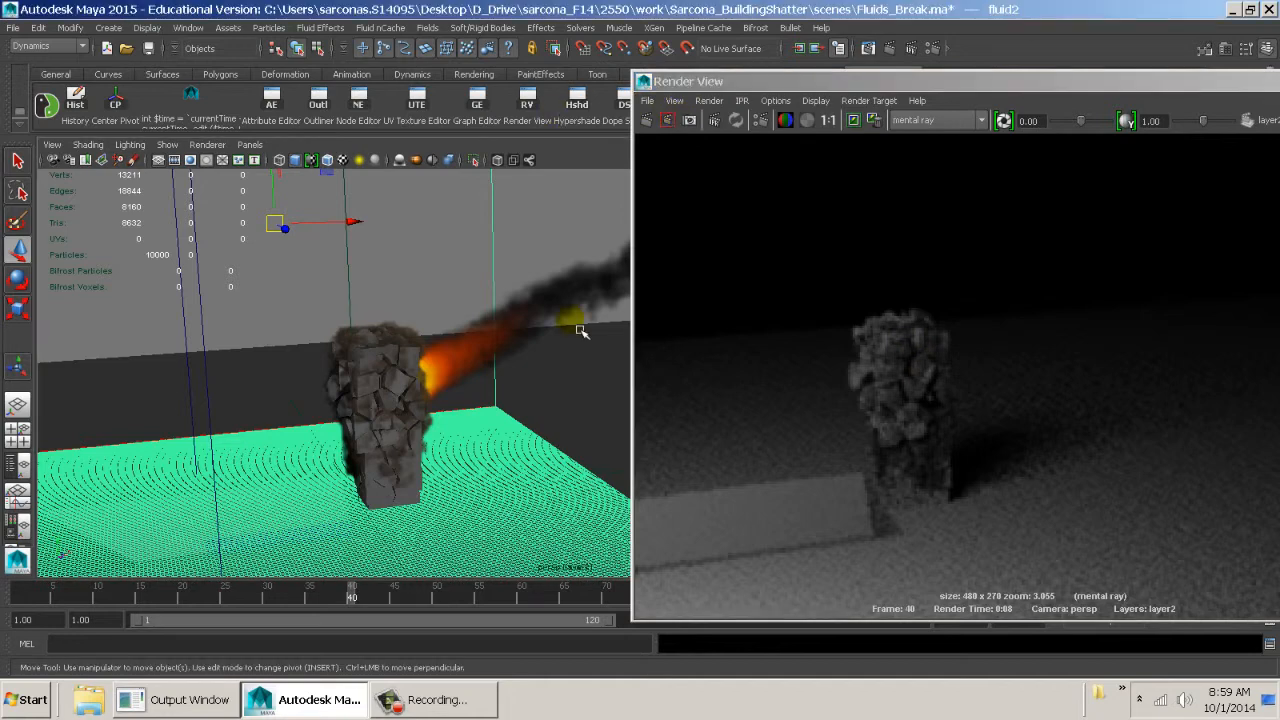
Render layer2 from a closer angle on the shattered building, and put the render window away
left_click_drag(577, 320, 668, 388, "alt")
right_click_drag(668, 388, 690, 390, "alt")
middle_click_drag(690, 390, 420, 363, "alt")
left_click_drag(420, 363, 545, 350, "alt")
left_click(667, 122)
left_click(650, 120)
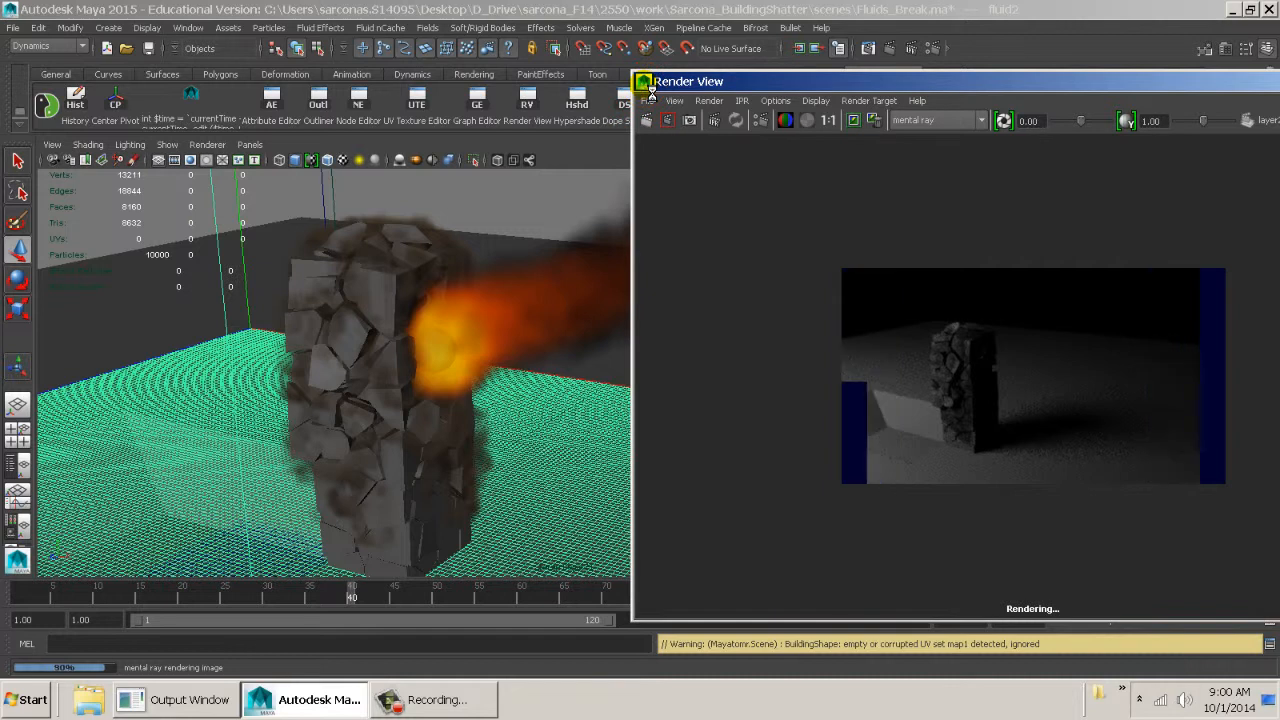
double_click(644, 81)
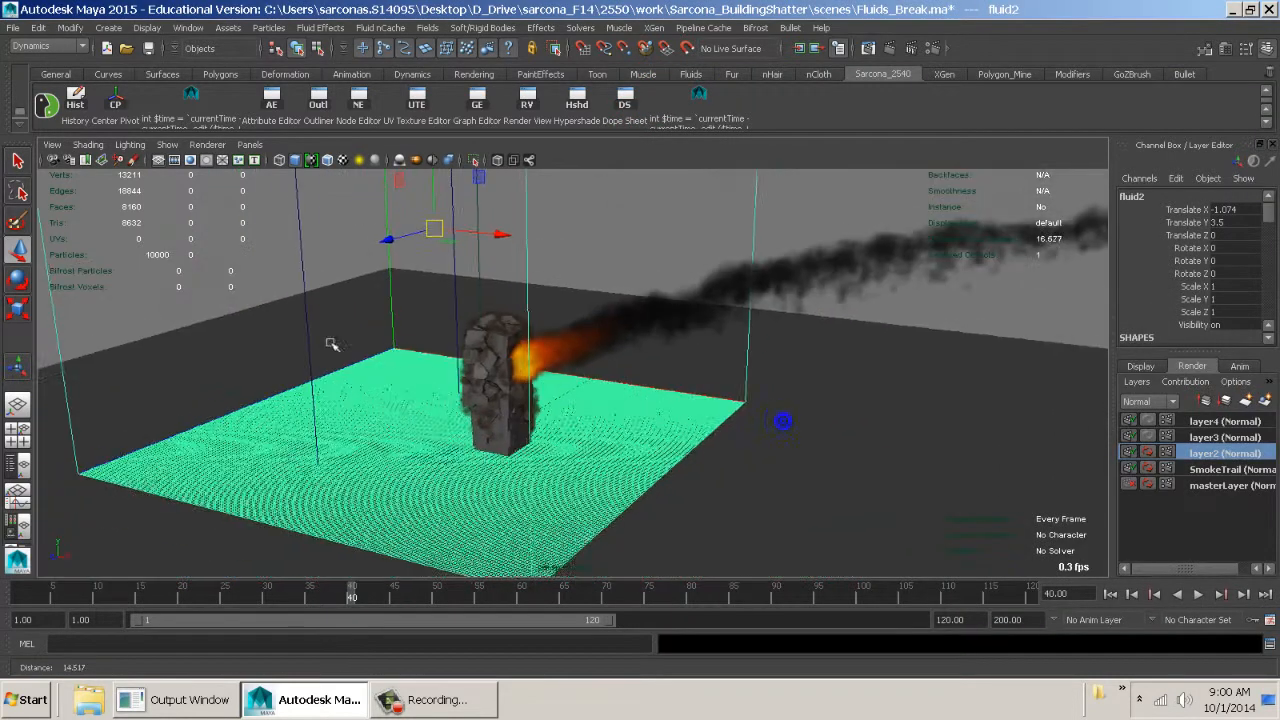
Enable Visible In Reflections for the dust fluid container in layer2, leaving Visible In Refractions off
right_click_drag(586, 331, 523, 323, "alt")
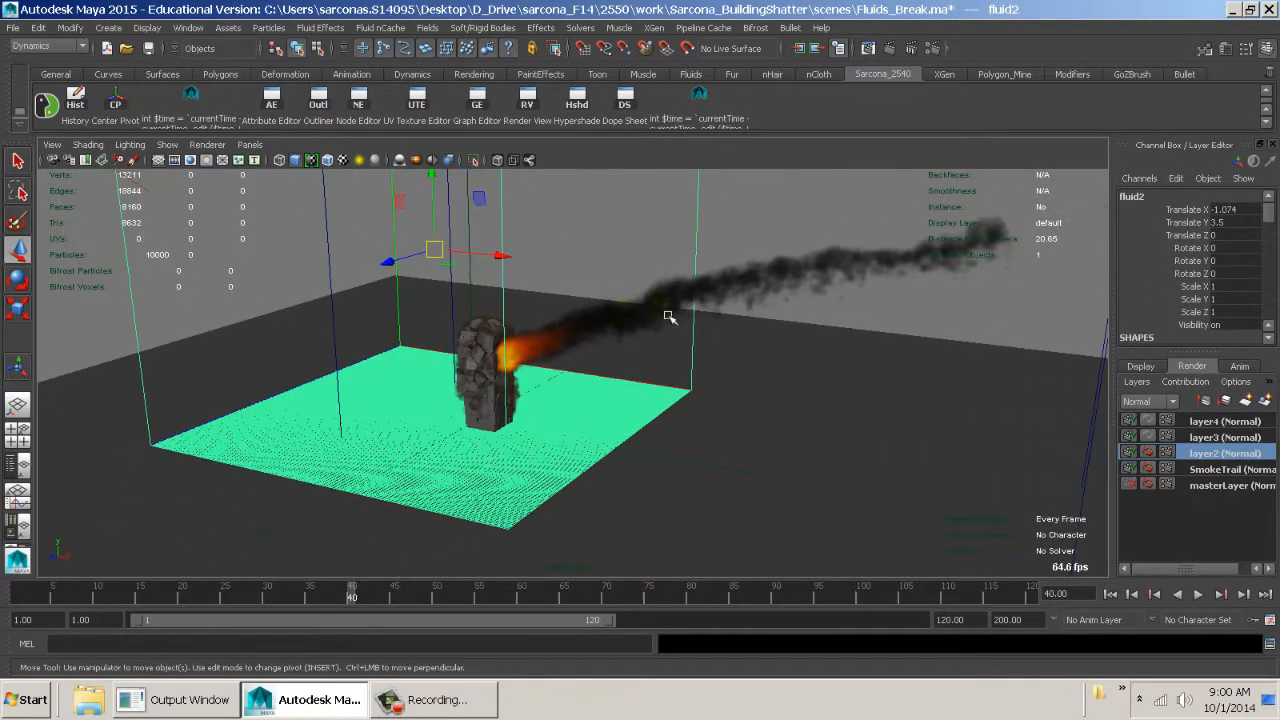
key("ctrl+a")
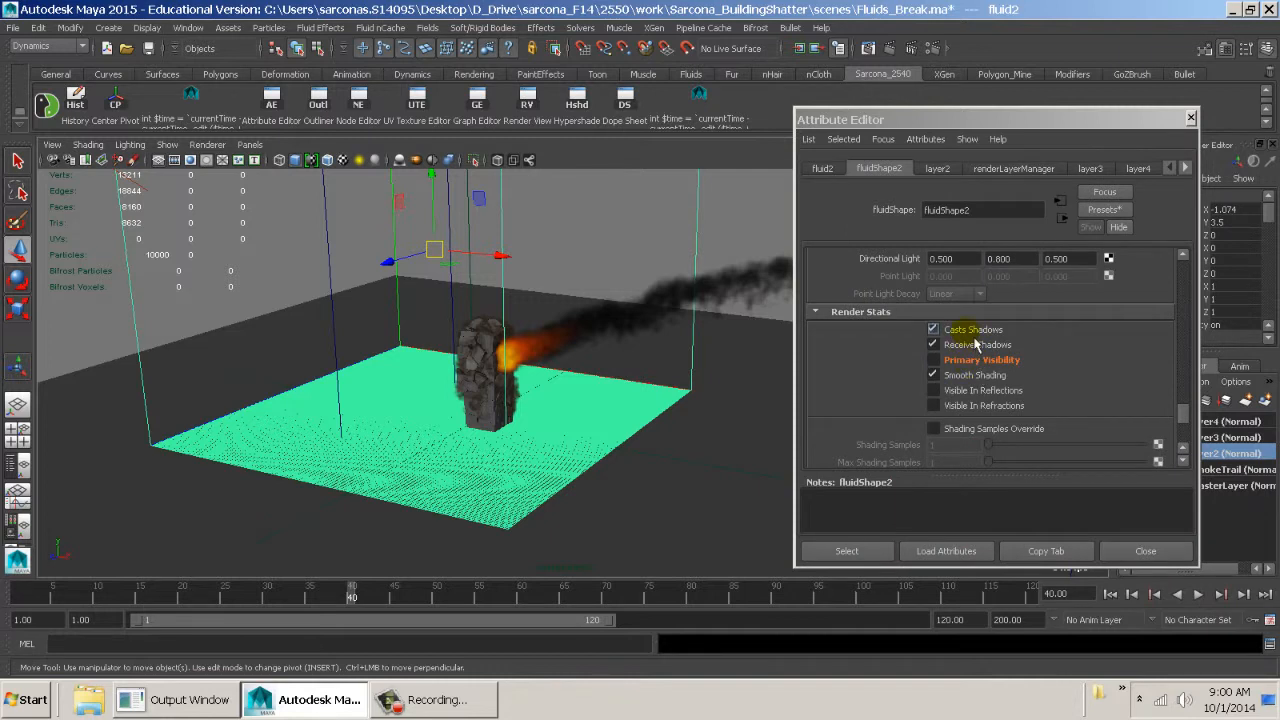
left_click(962, 390)
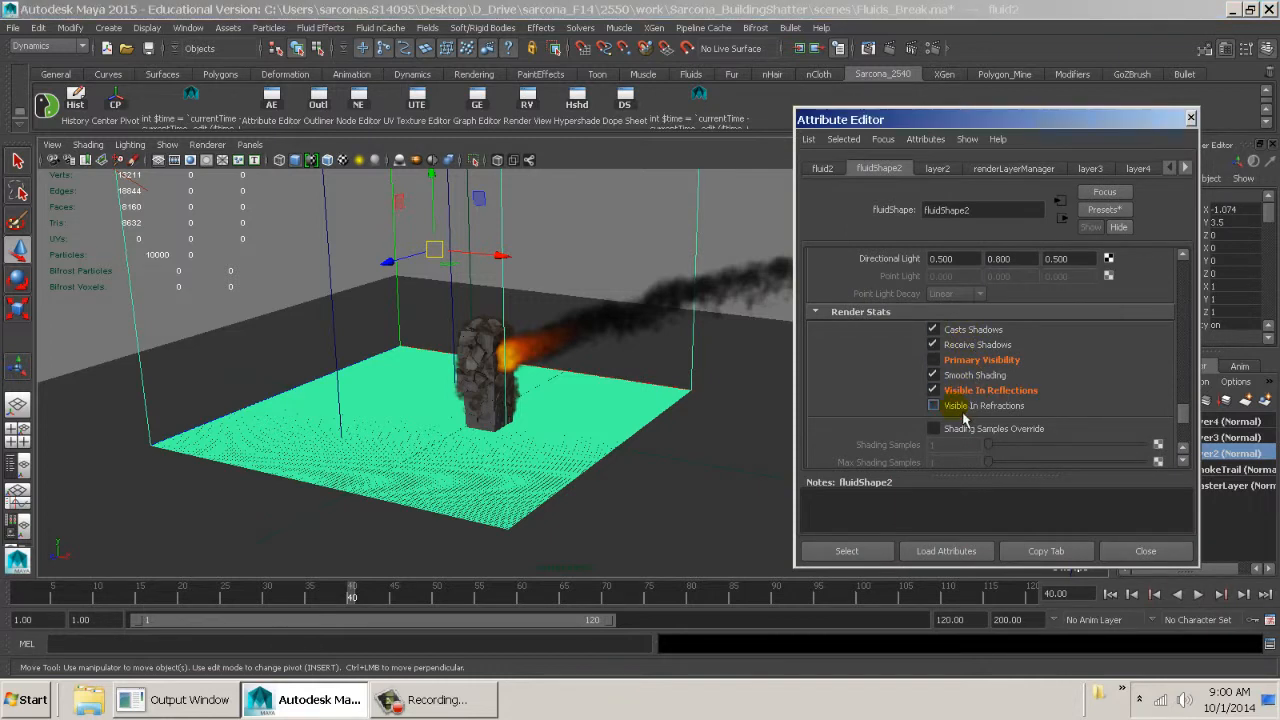
left_click(963, 413)
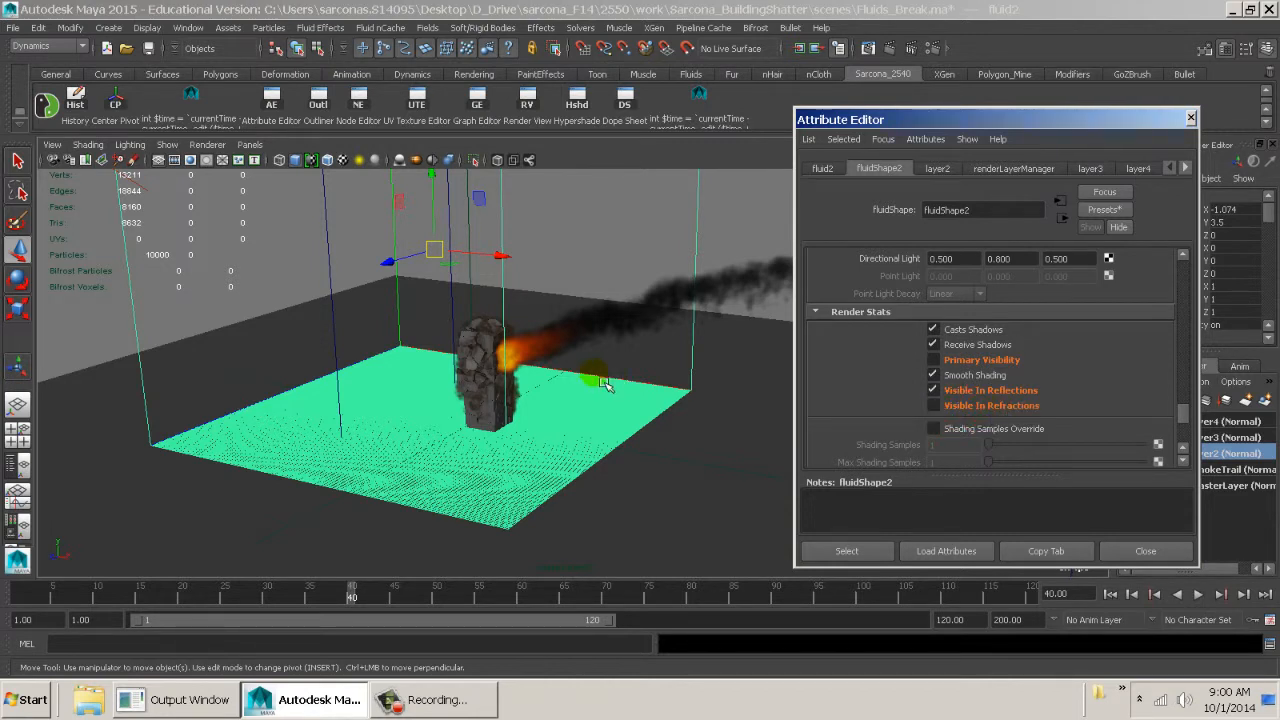
Select the smoke trail fluid container, enable its Visible In Reflections in layer2, and close its attributes
left_click_drag(597, 372, 690, 336, "alt")
middle_click_drag(551, 334, 551, 430, "alt")
right_click_drag(551, 430, 349, 346, "alt")
left_click(661, 260)
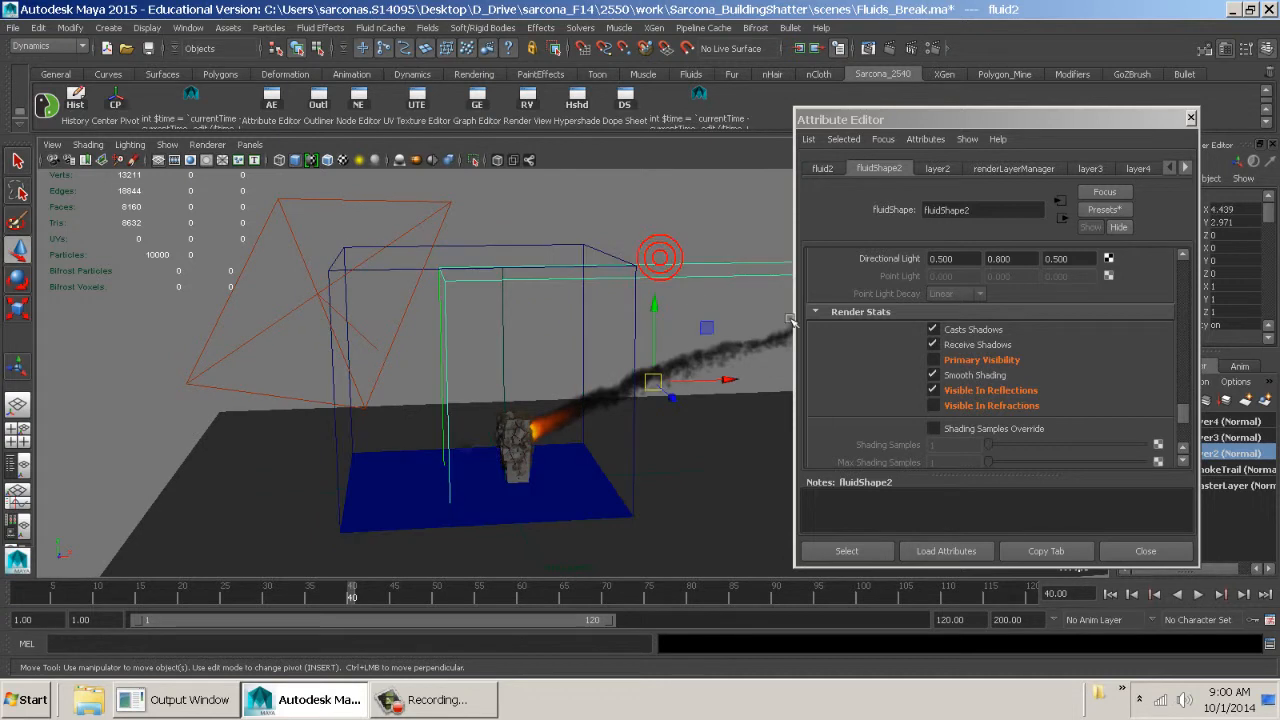
left_click(958, 390)
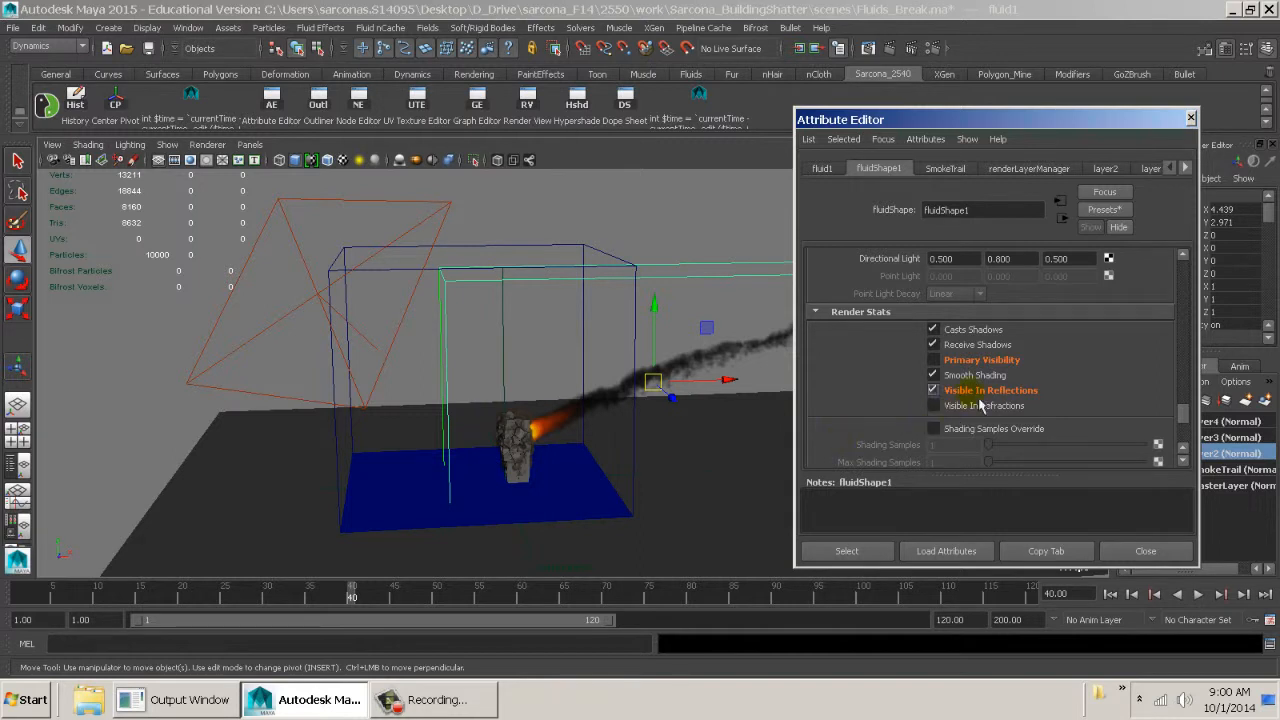
left_click(1128, 566)
Assign a new mia_material_x_passes material to the ground plane and name it ground_MIA
left_click_drag(837, 429, 757, 397, "alt")
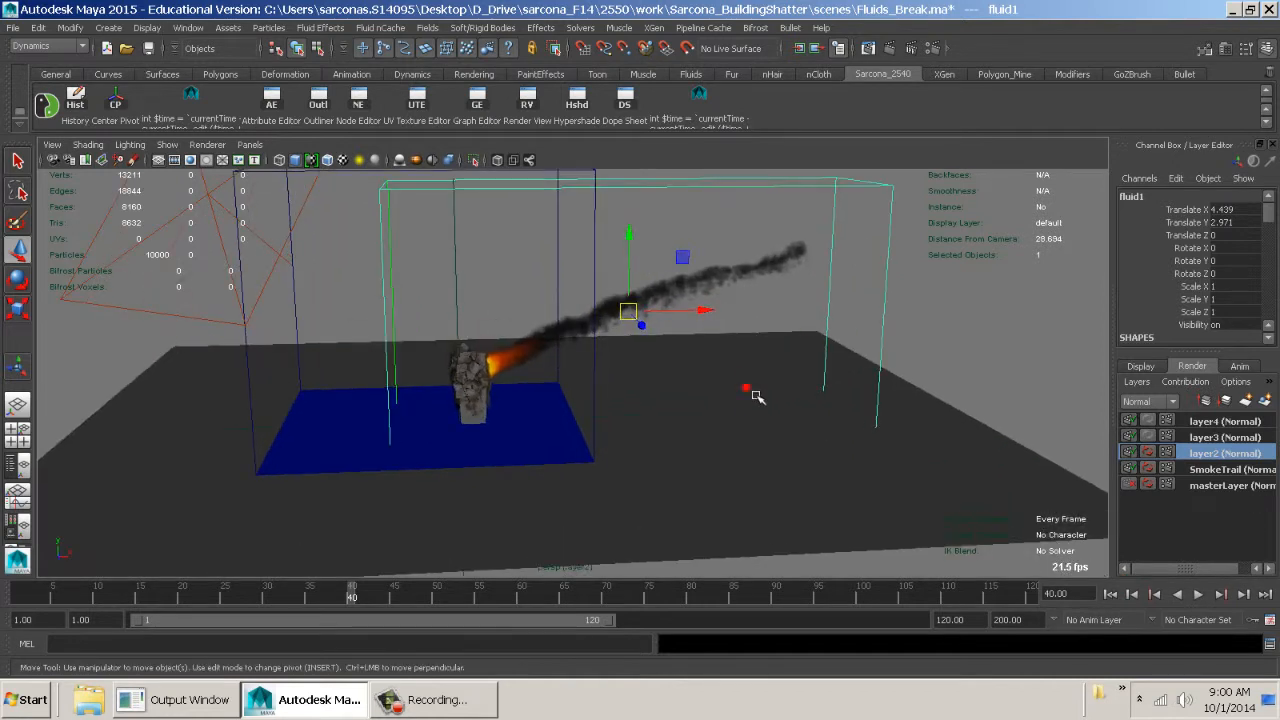
left_click(812, 468)
key("space")
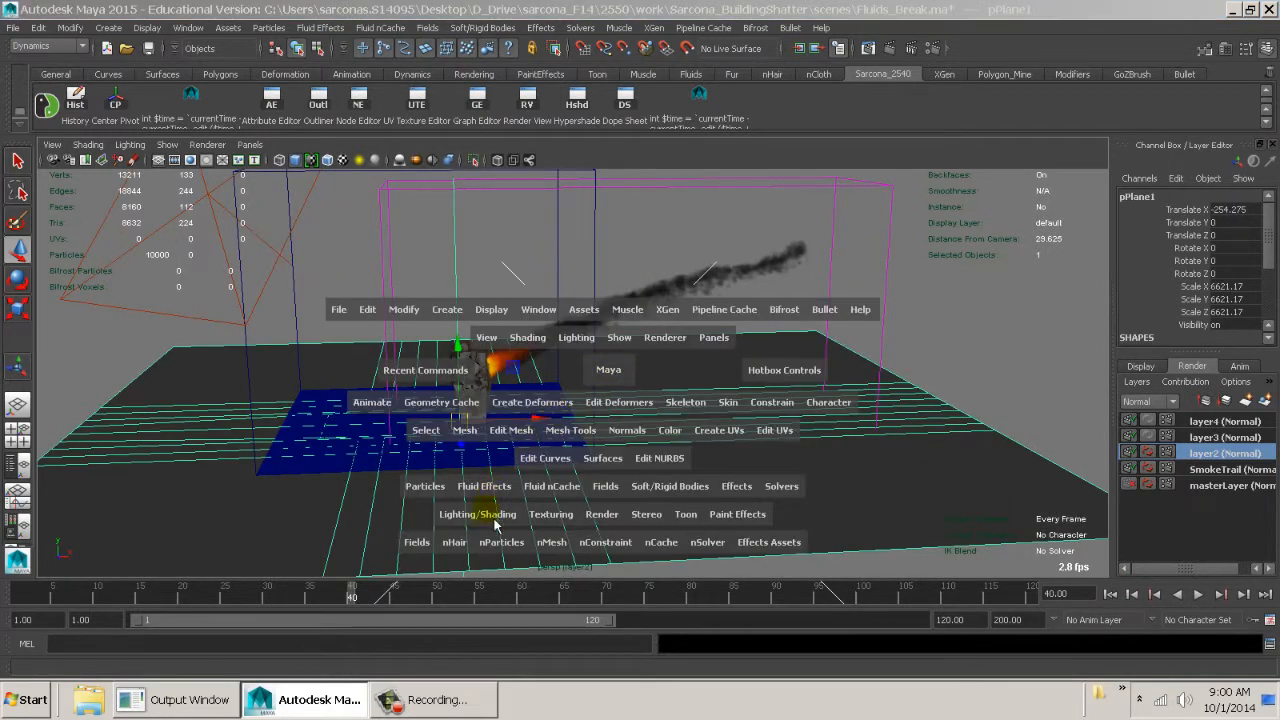
mouse_move(477, 514)
left_mouse_down()
mouse_move(486, 294)
mouse_move(619, 173)
mouse_move(737, 150)
mouse_move(805, 278)
left_mouse_up()
left_click(965, 169)
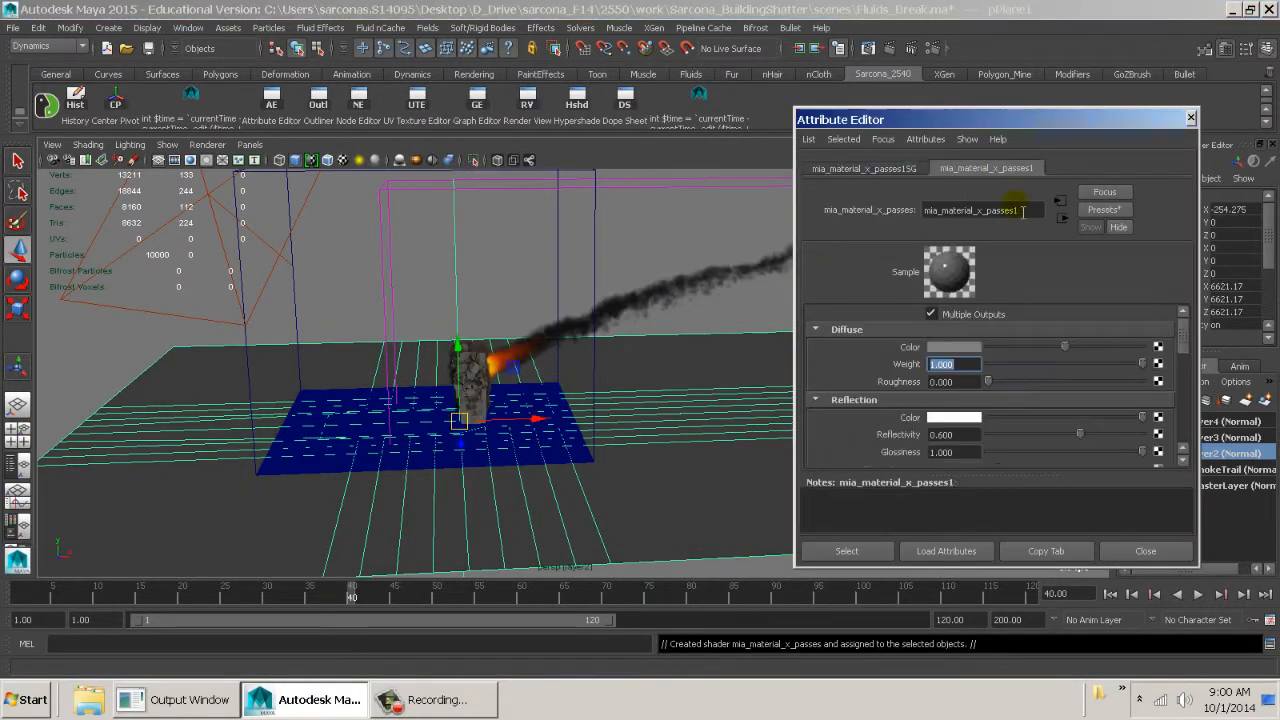
type("groun")
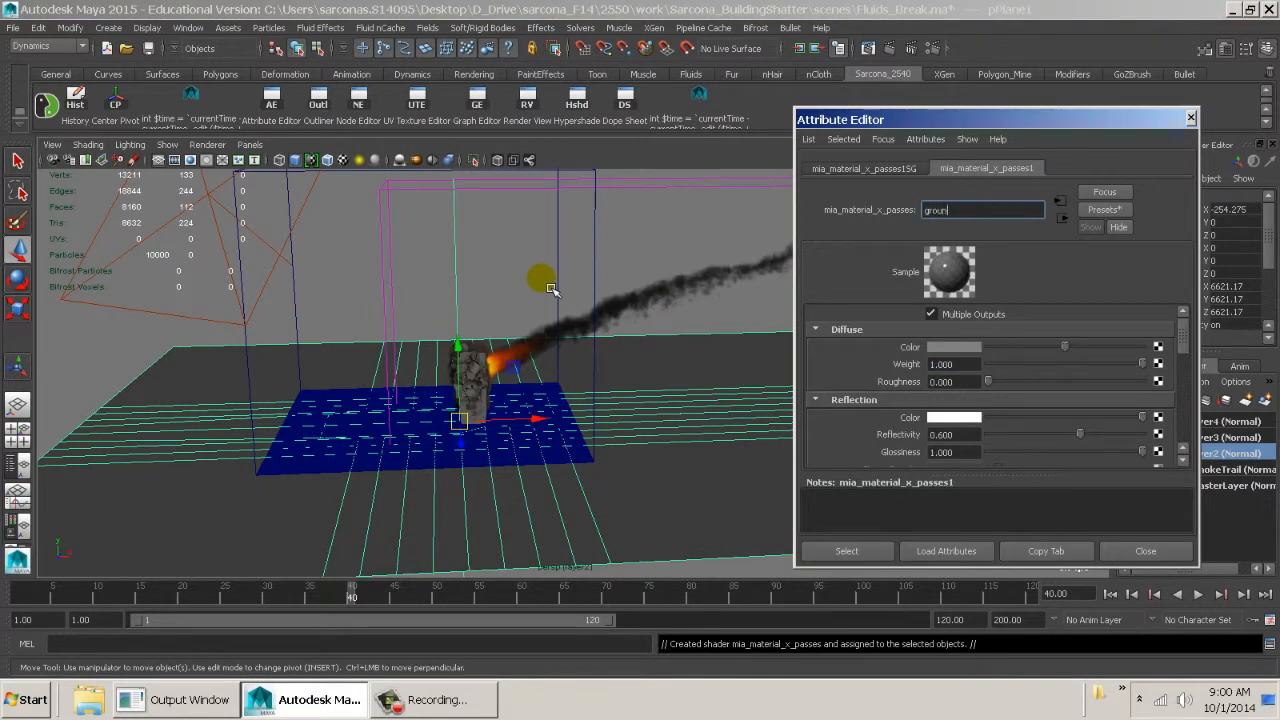
type("d_MIA")
key("Return")
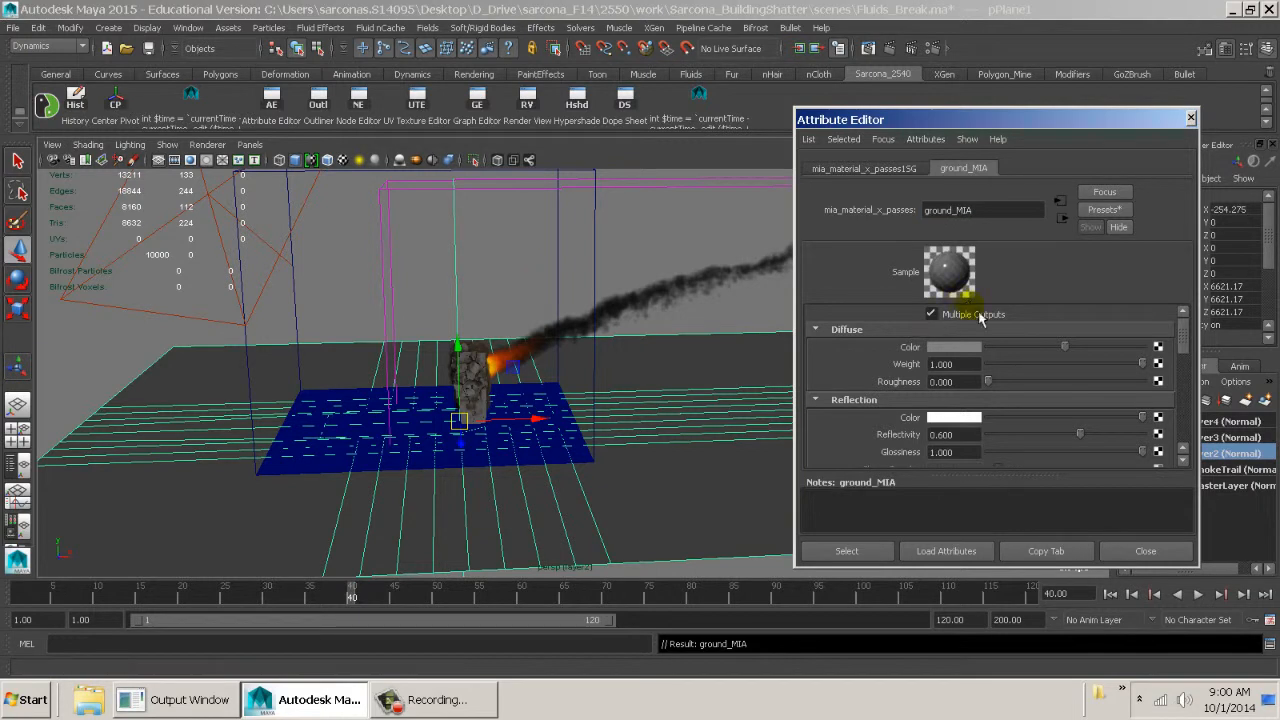
Frame the building and ground from a raised angle and render layer2
left_click_drag(590, 351, 588, 394, "alt")
right_click_drag(590, 396, 951, 469, "alt")
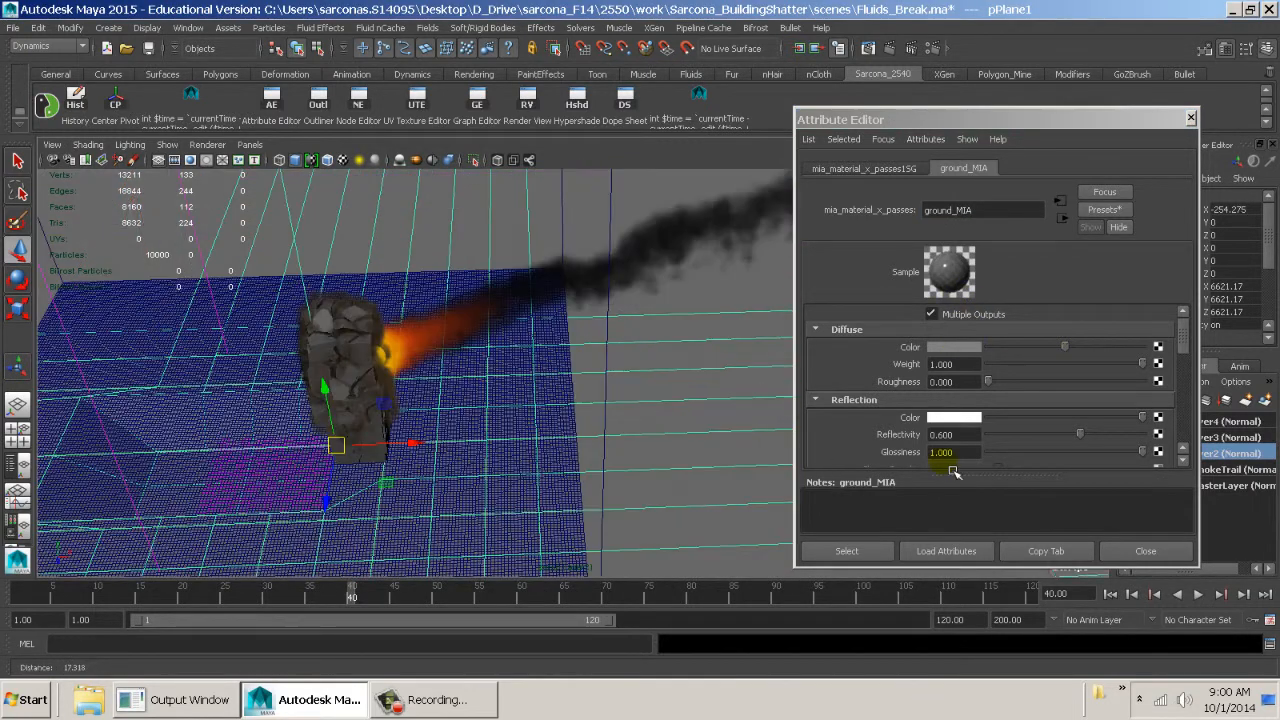
mouse_move(752, 434)
left_mouse_down("alt")
mouse_move(763, 452)
mouse_move(723, 409)
mouse_move(780, 349)
mouse_move(659, 425)
mouse_move(534, 460)
mouse_move(466, 457)
mouse_move(494, 446)
left_mouse_up("alt")
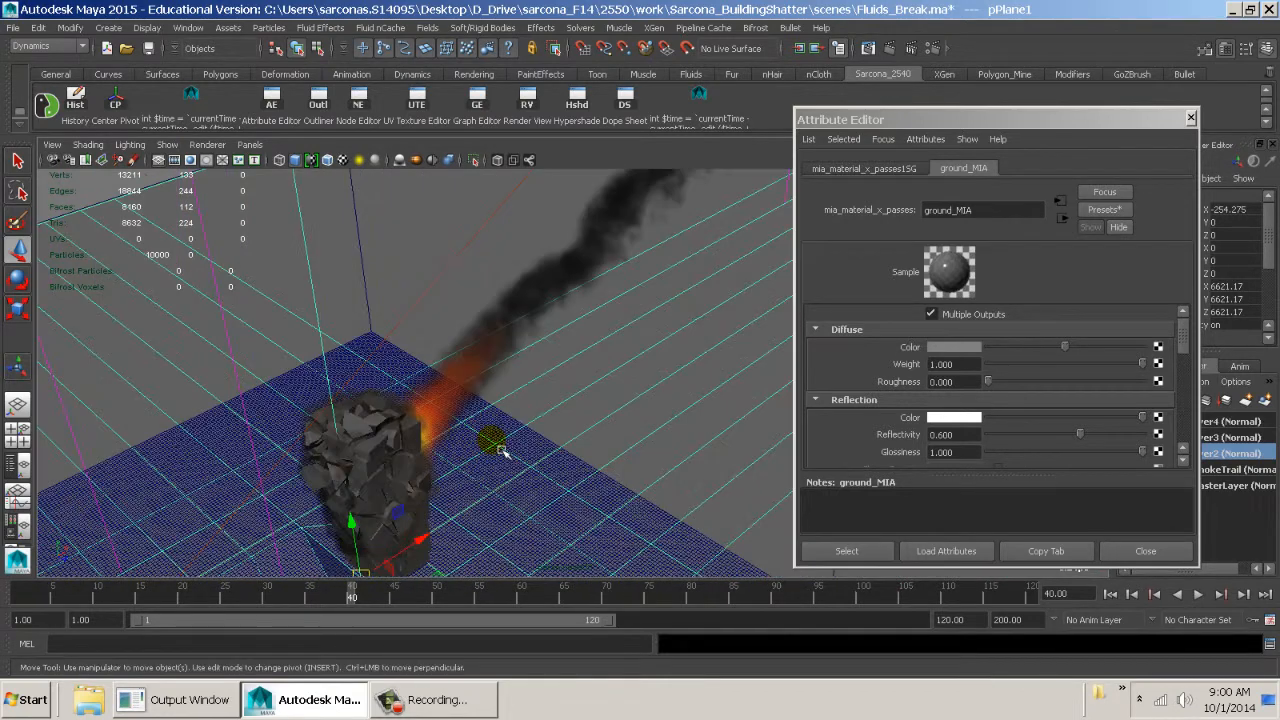
middle_click_drag(494, 446, 636, 343, "alt")
right_click_drag(636, 343, 566, 349, "alt")
middle_click_drag(566, 349, 557, 303, "alt")
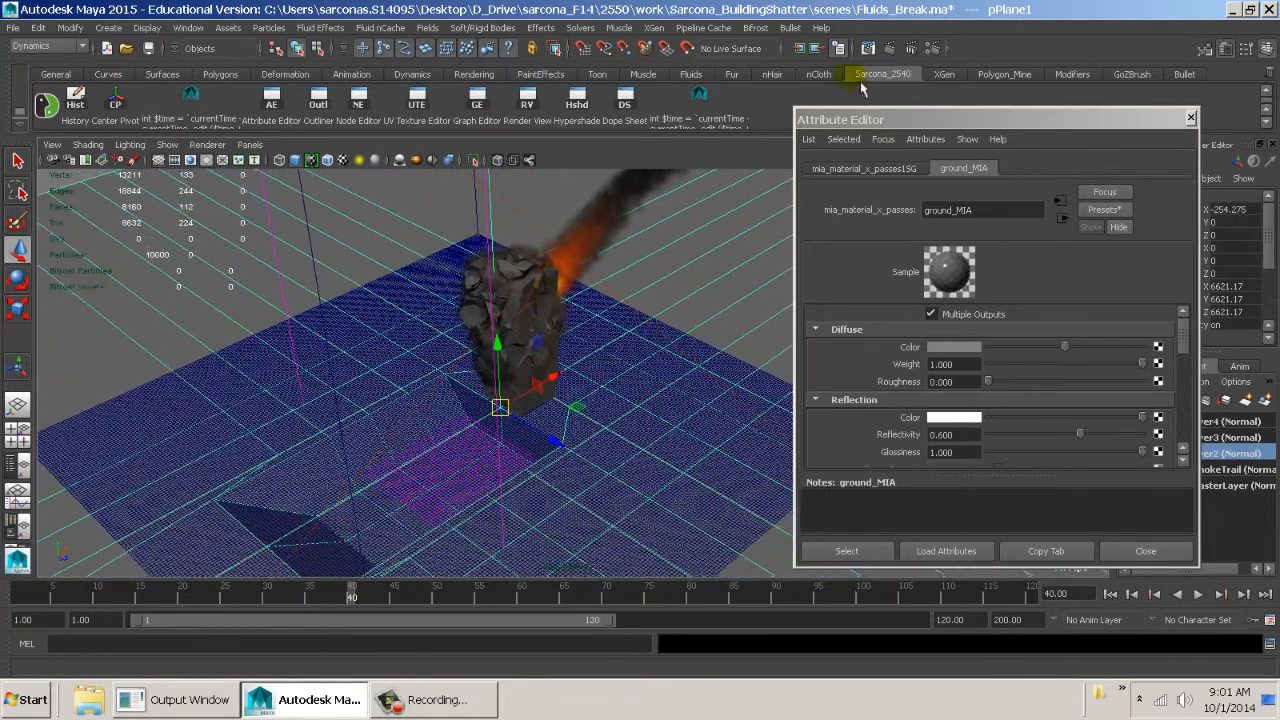
left_click(892, 49)
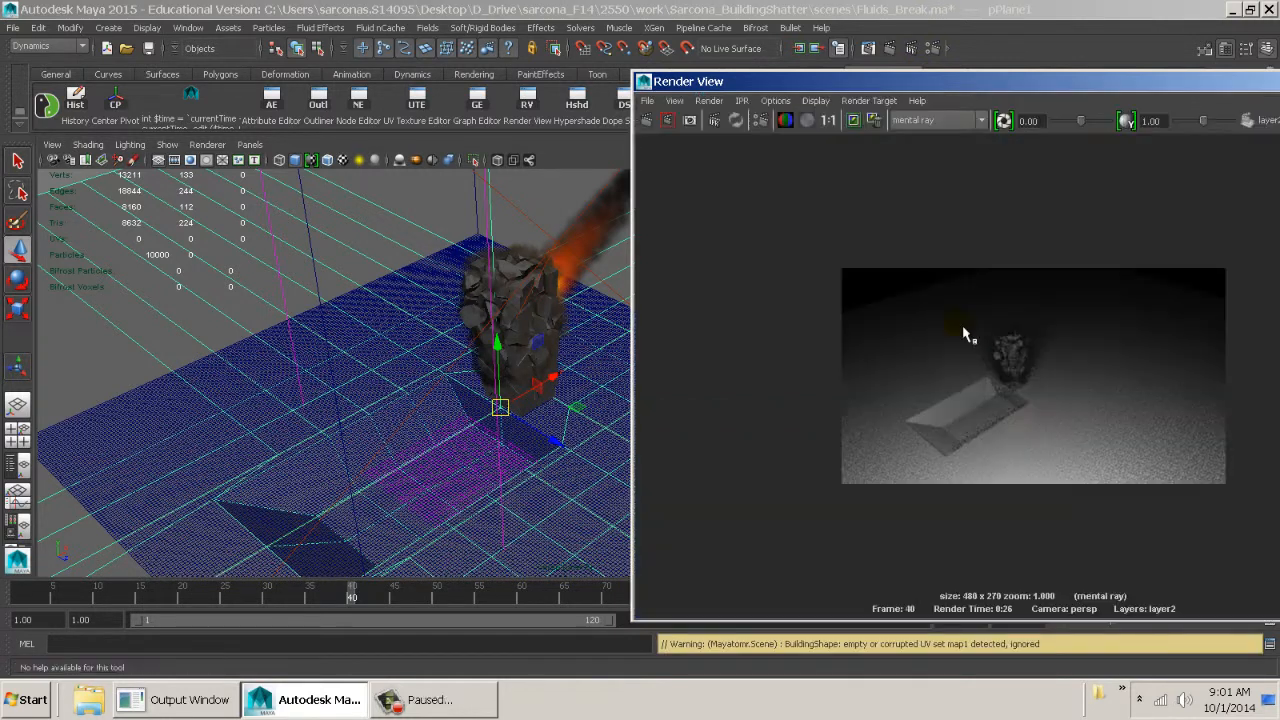
Magnify the rendered building base to examine the fluid reflections on the ground, and put the render window away
middle_click_drag(993, 402, 971, 395, "alt")
right_click_drag(965, 393, 988, 302, "alt")
middle_click_drag(988, 302, 966, 300, "alt")
right_click_drag(761, 428, 1057, 456, "alt")
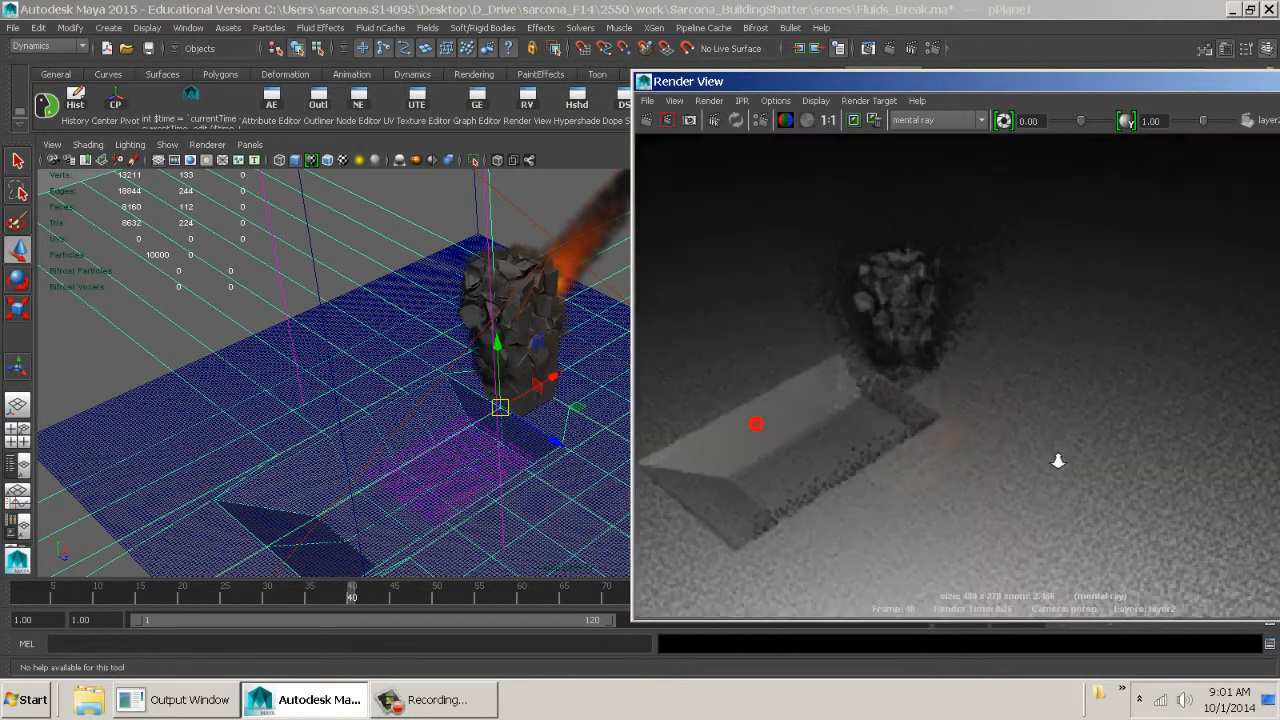
middle_click_drag(957, 443, 1014, 386, "alt")
right_click_drag(1014, 386, 1230, 390, "alt")
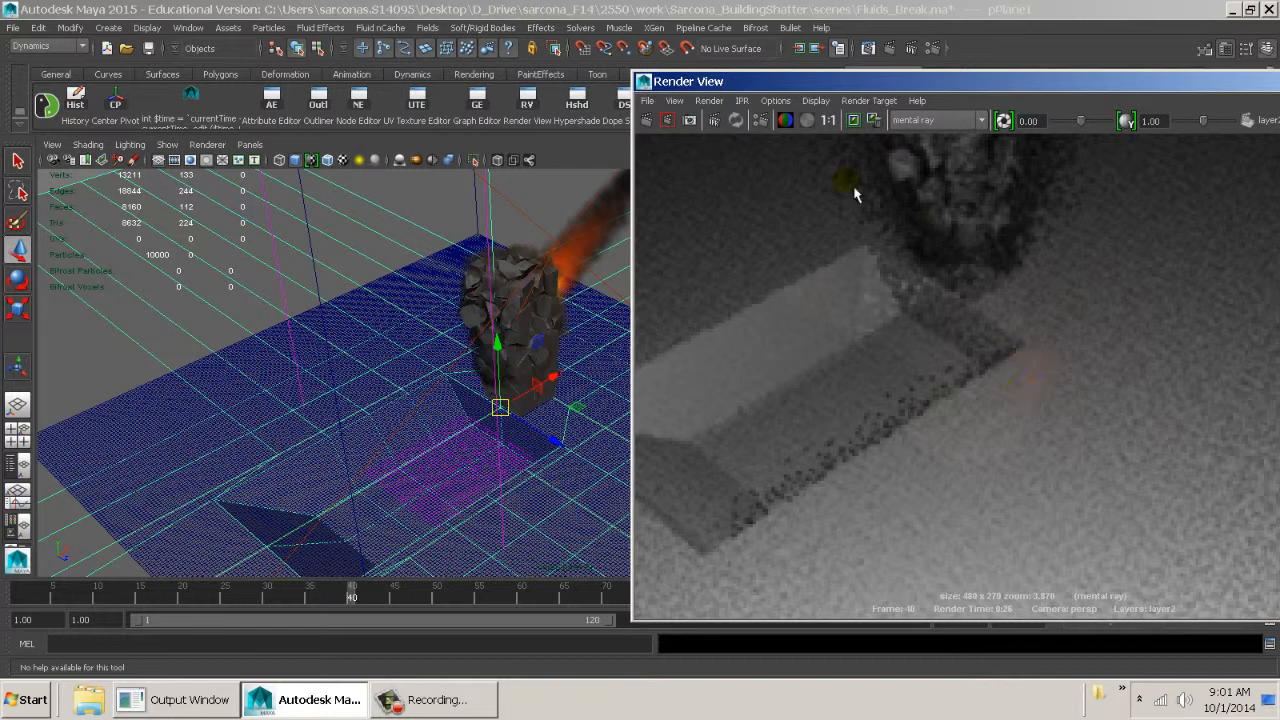
left_click(828, 120)
left_click(645, 83)
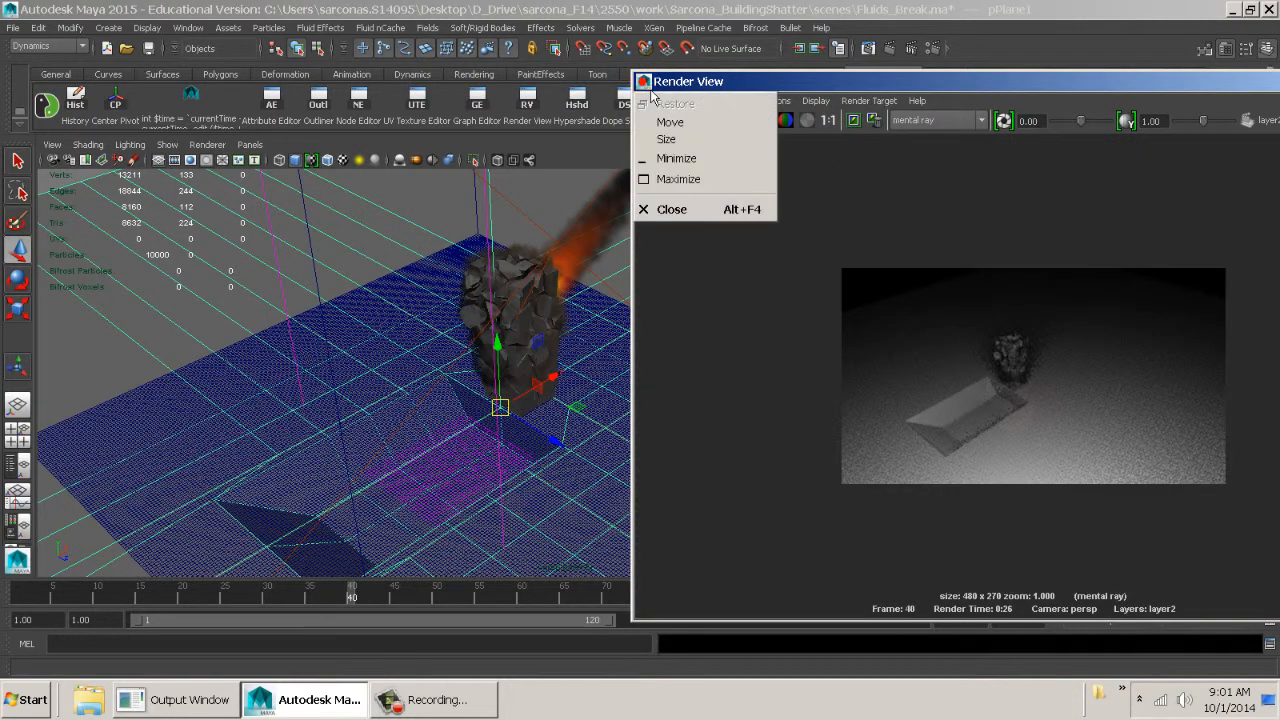
left_click(649, 88)
Apply a more reflective material preset to ground_MIA and render only the region around the building
left_click(1107, 210)
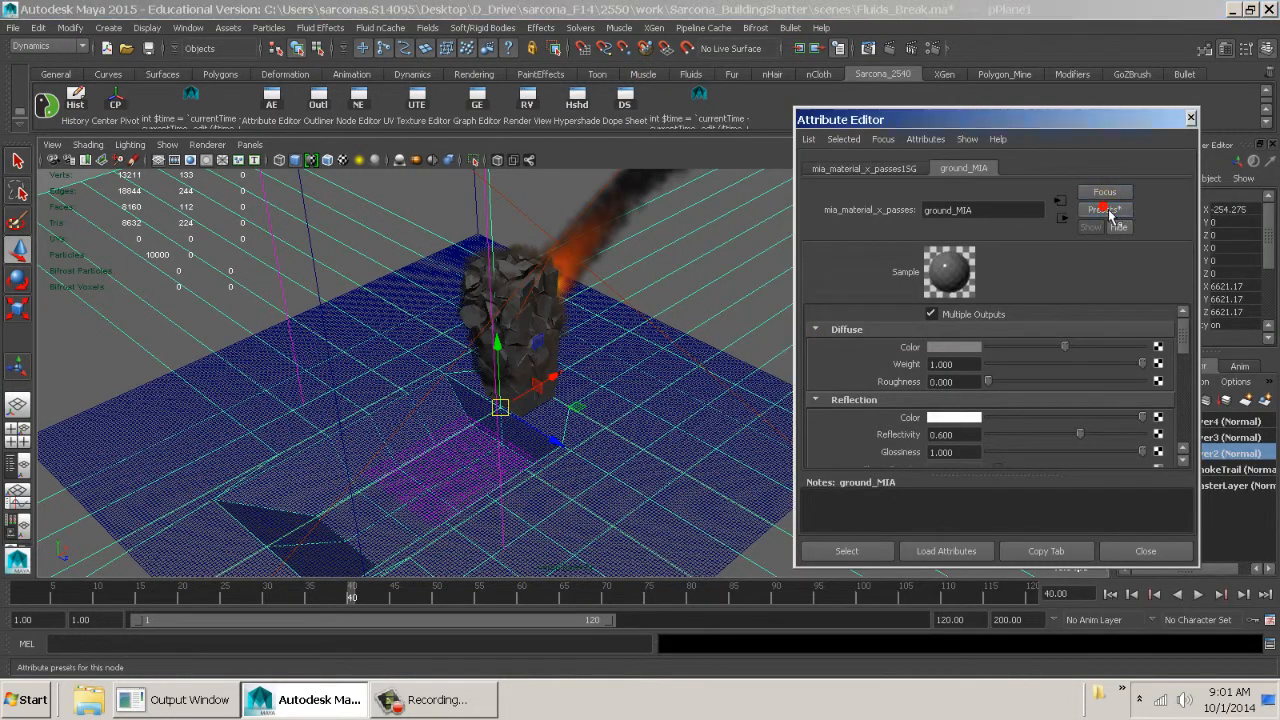
left_click(1066, 250)
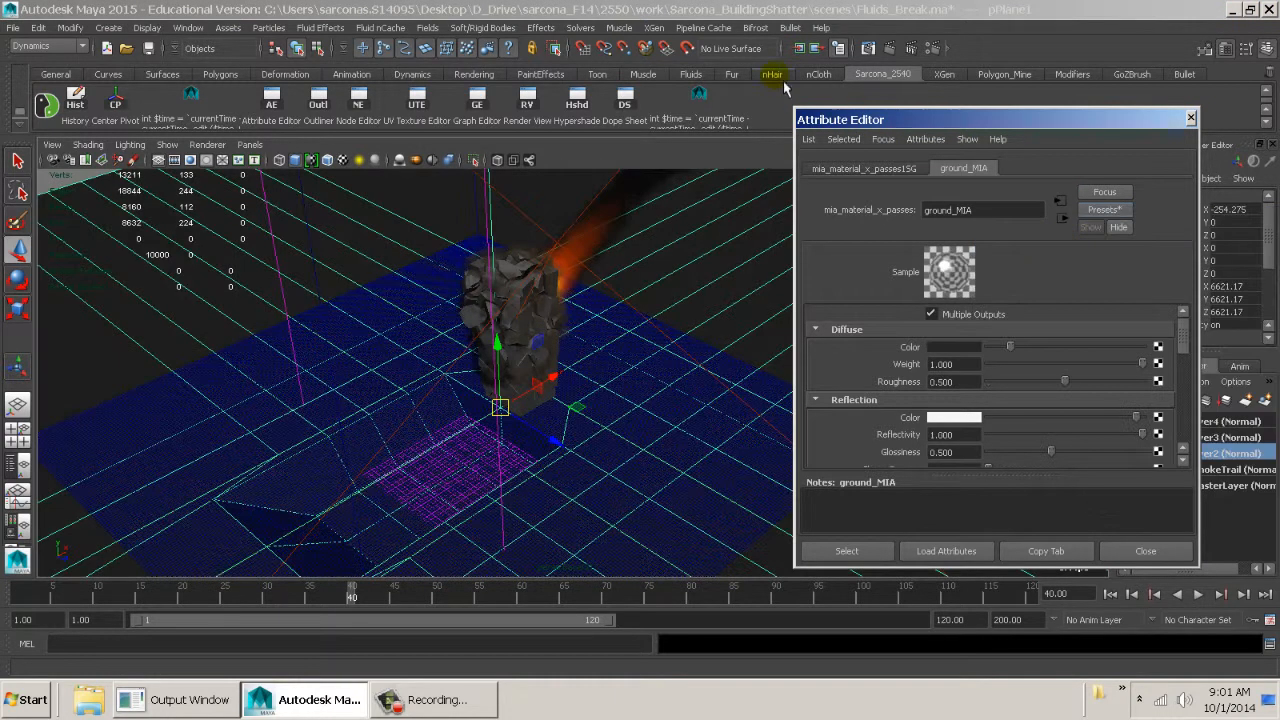
left_click(867, 48)
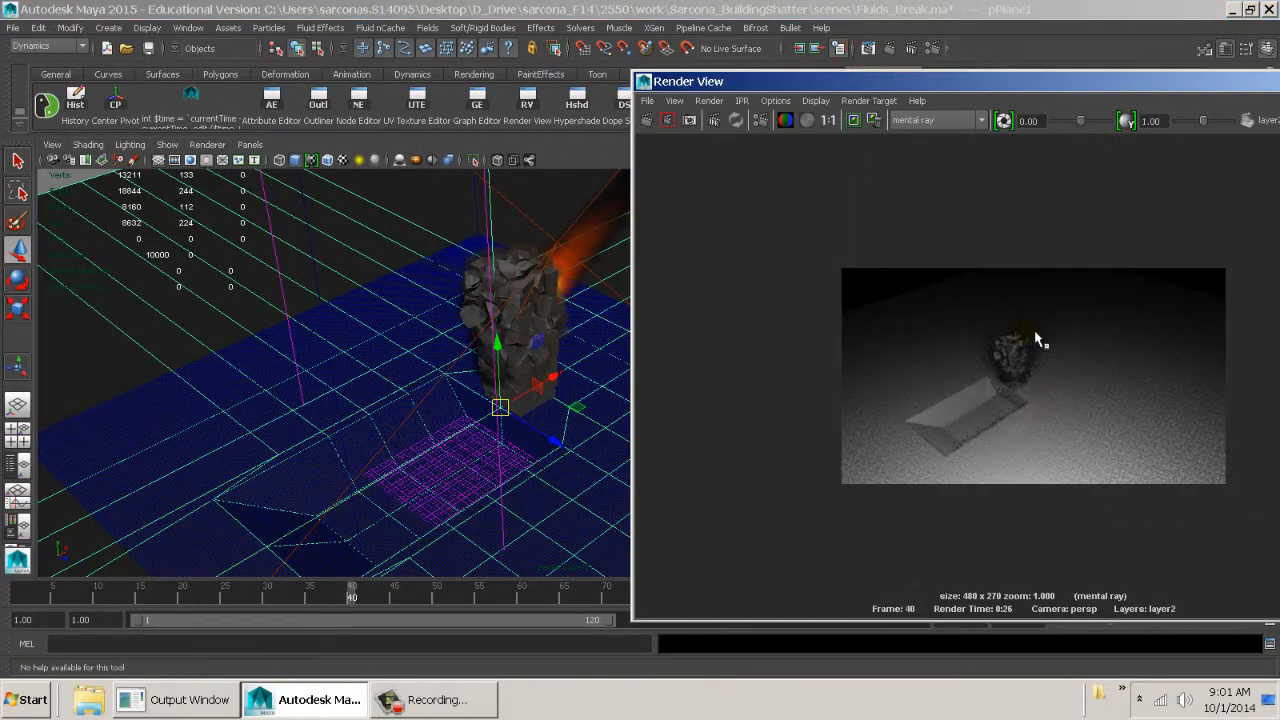
left_click_drag(950, 288, 1078, 455)
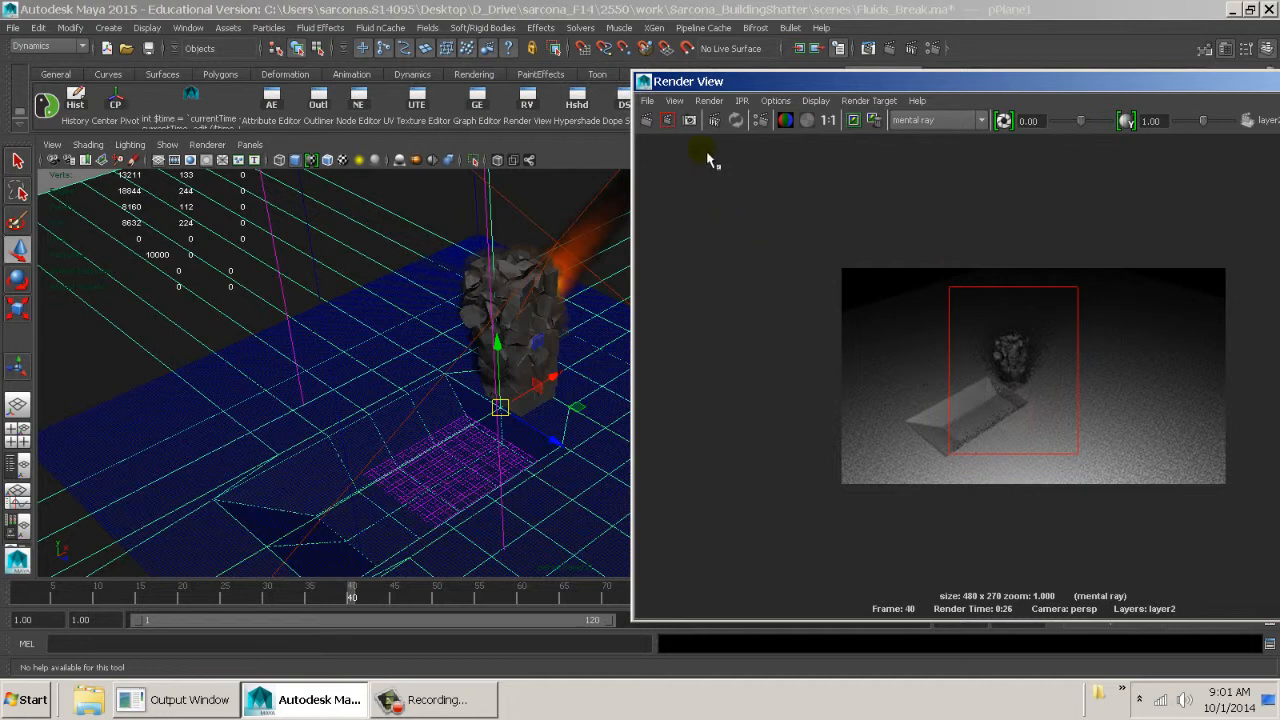
left_click(676, 121)
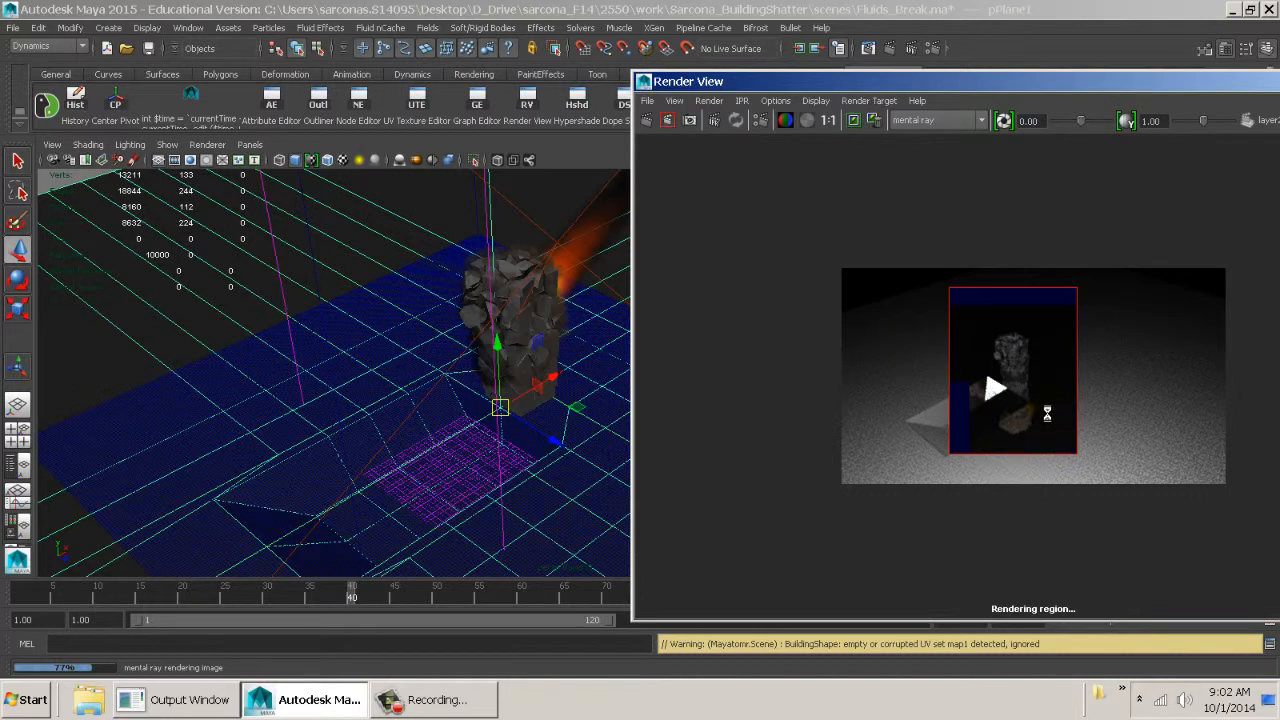
Magnify the region render to examine the building's reflection in the ground, and close the render and attribute windows
left_click_drag(984, 385, 1046, 450, "ctrl+alt")
middle_click_drag(1094, 418, 978, 393, "alt")
scroll(978, 400, "down", 5)
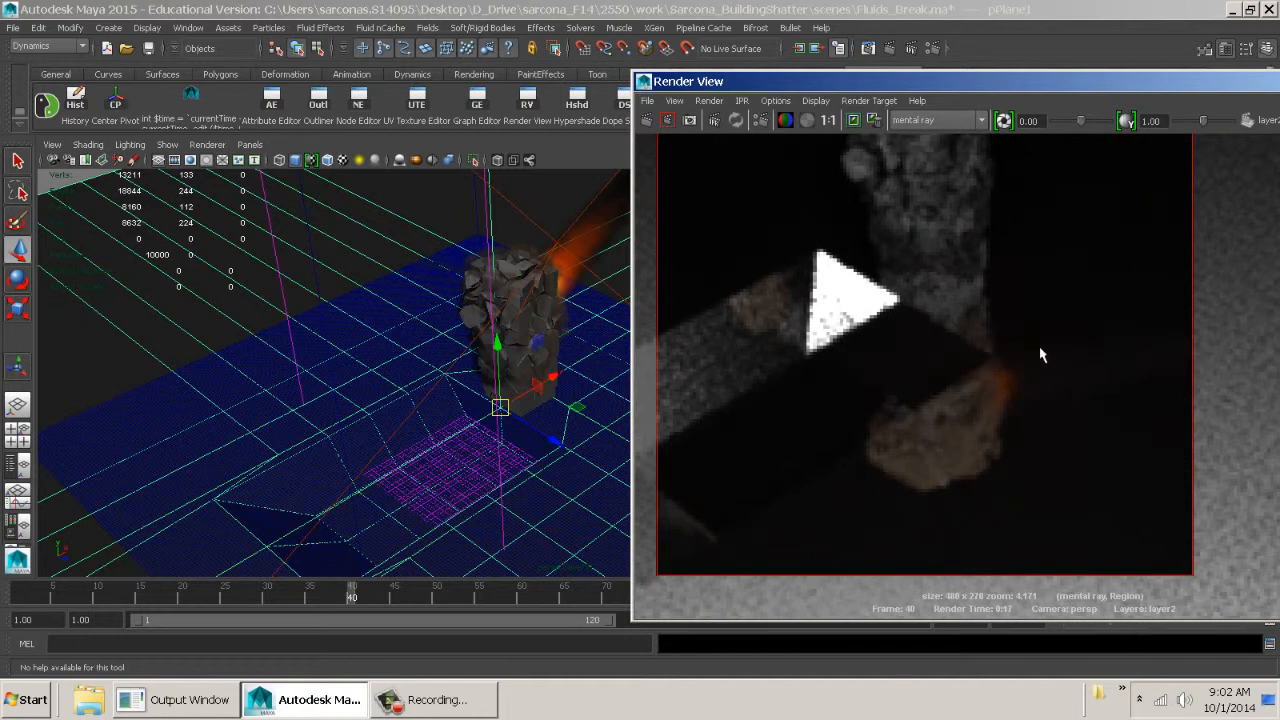
middle_click_drag(1040, 355, 938, 345, "alt")
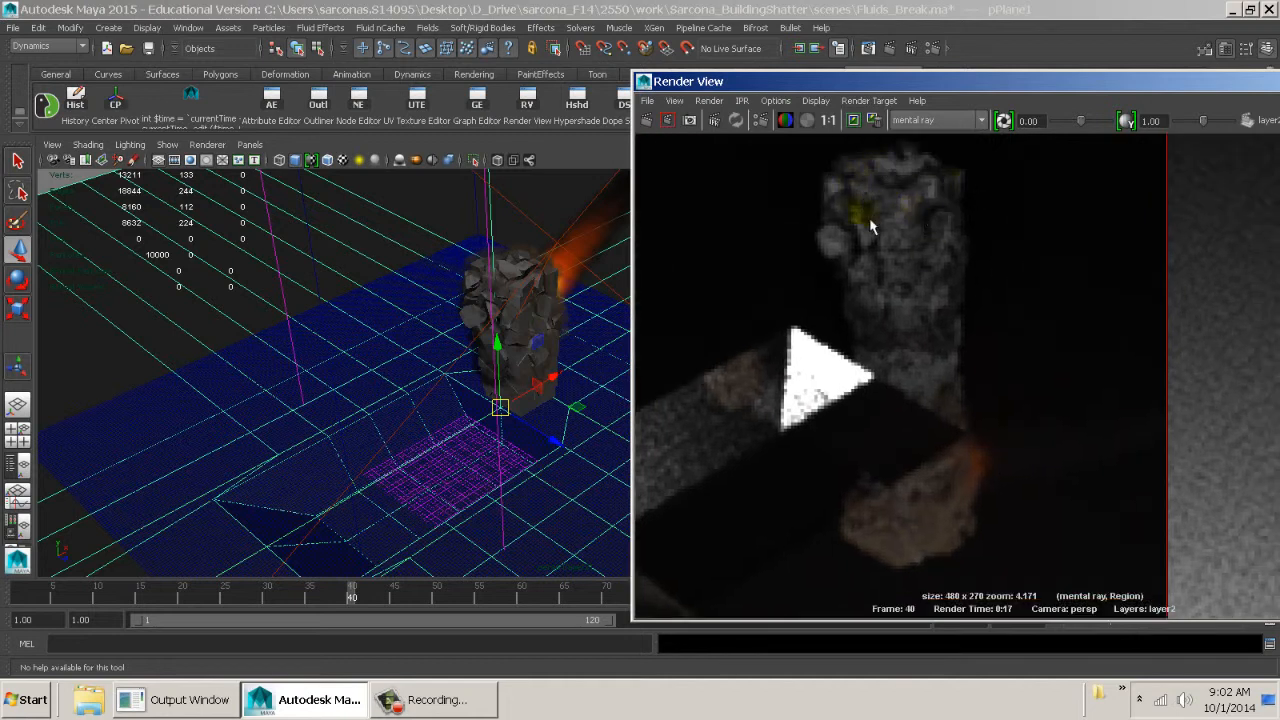
left_click(643, 81)
left_click(660, 206)
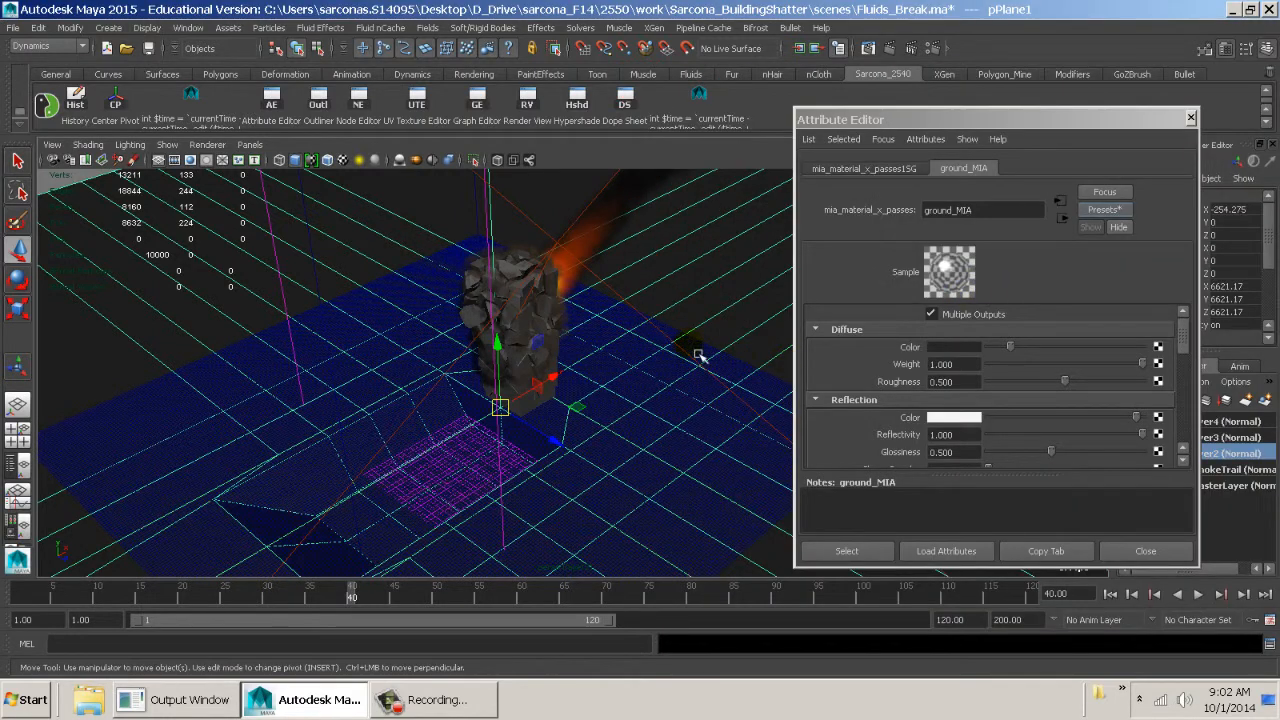
left_click(1138, 551)
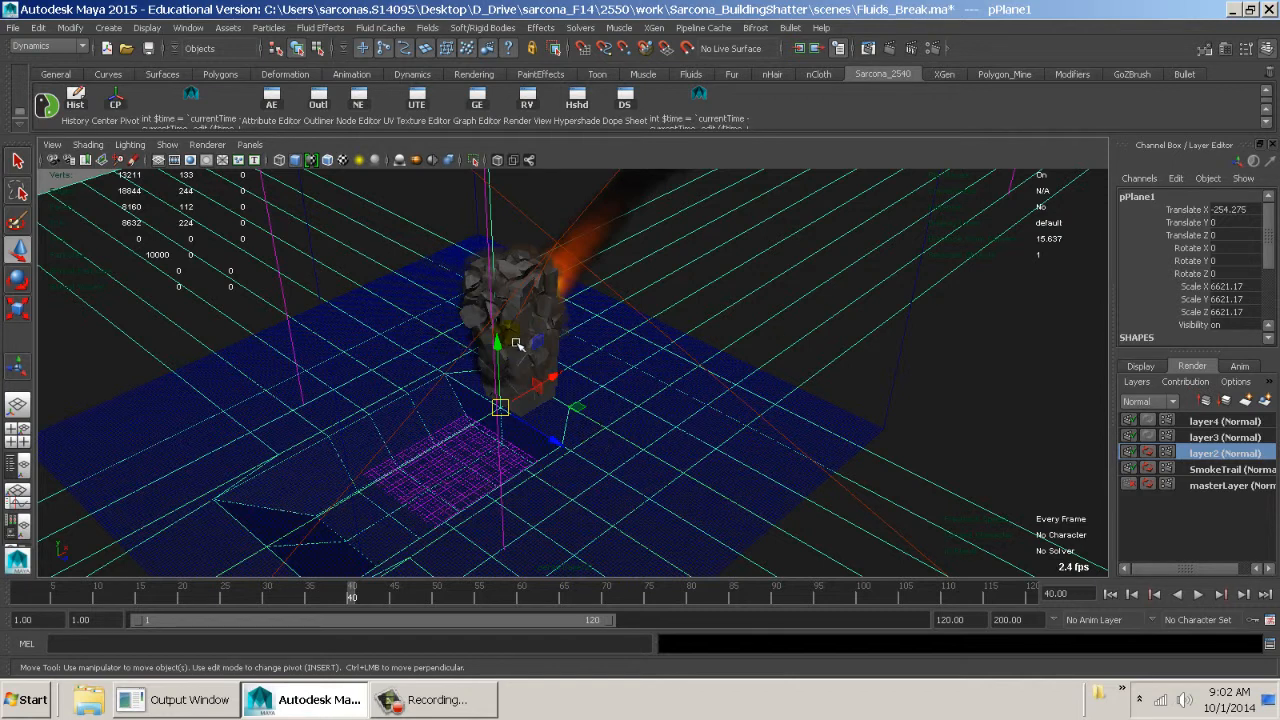
Assign a new Use Background material to the ground plane in layer2 and frame the building's base closely
key("ctrl+a")
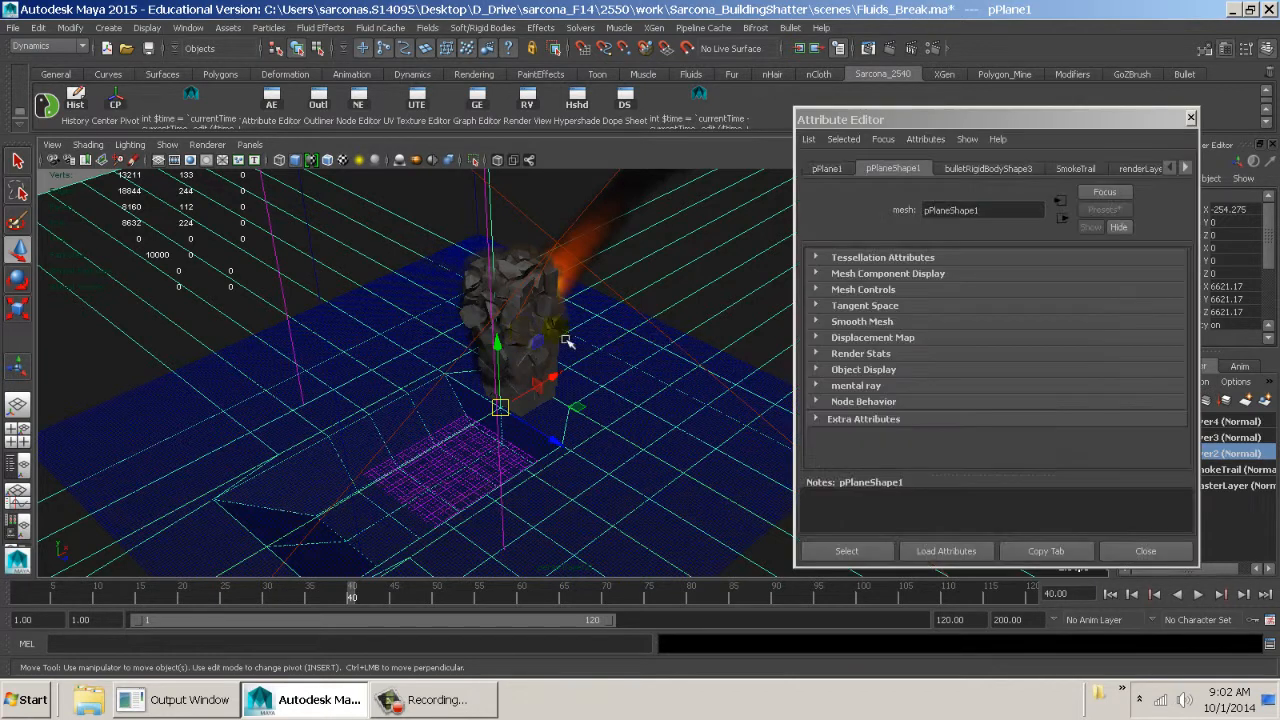
left_click(557, 379)
left_click_drag(671, 380, 555, 381, "alt")
right_click_drag(555, 381, 417, 369, "alt")
left_click(221, 449)
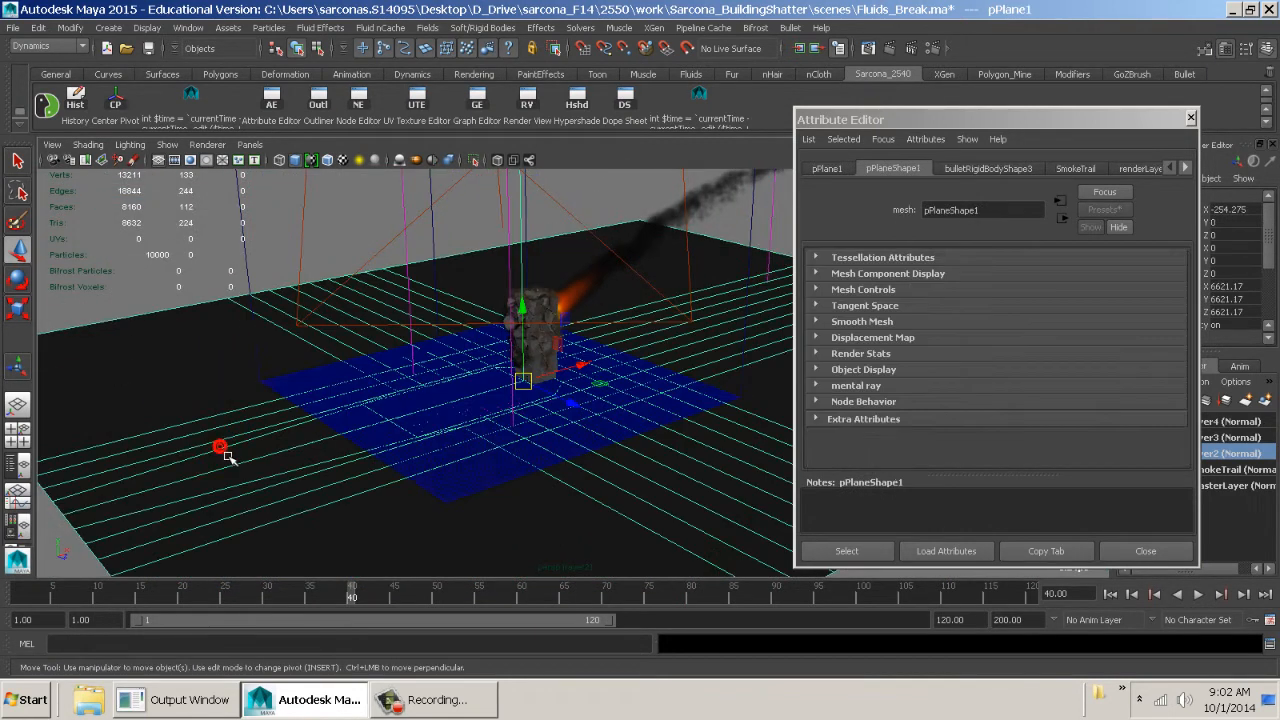
key("space")
left_click(586, 411)
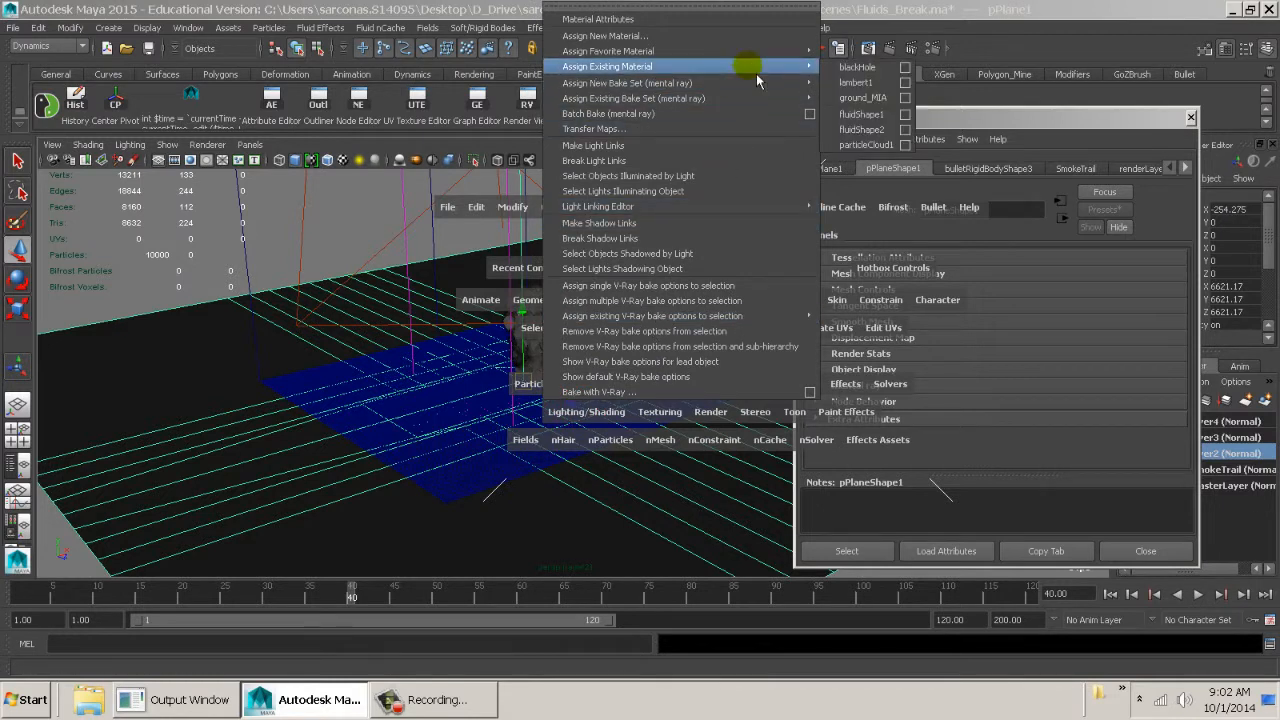
mouse_move(758, 56)
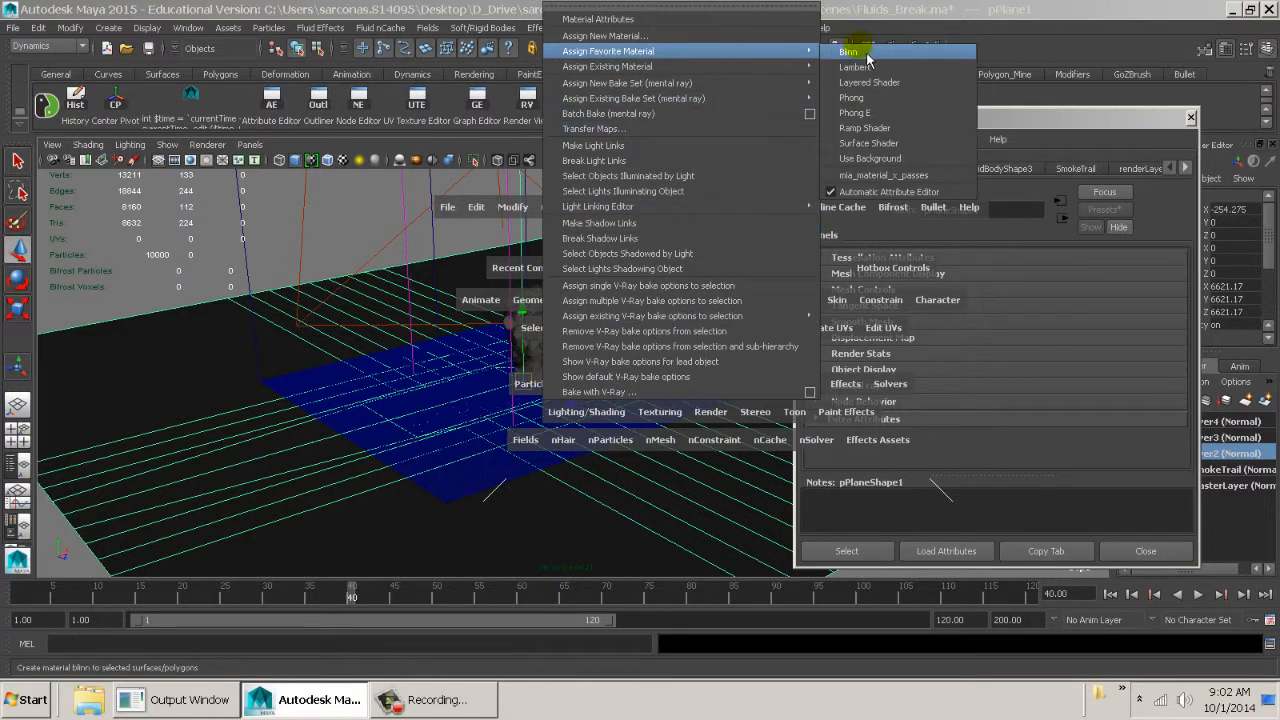
left_click(903, 159)
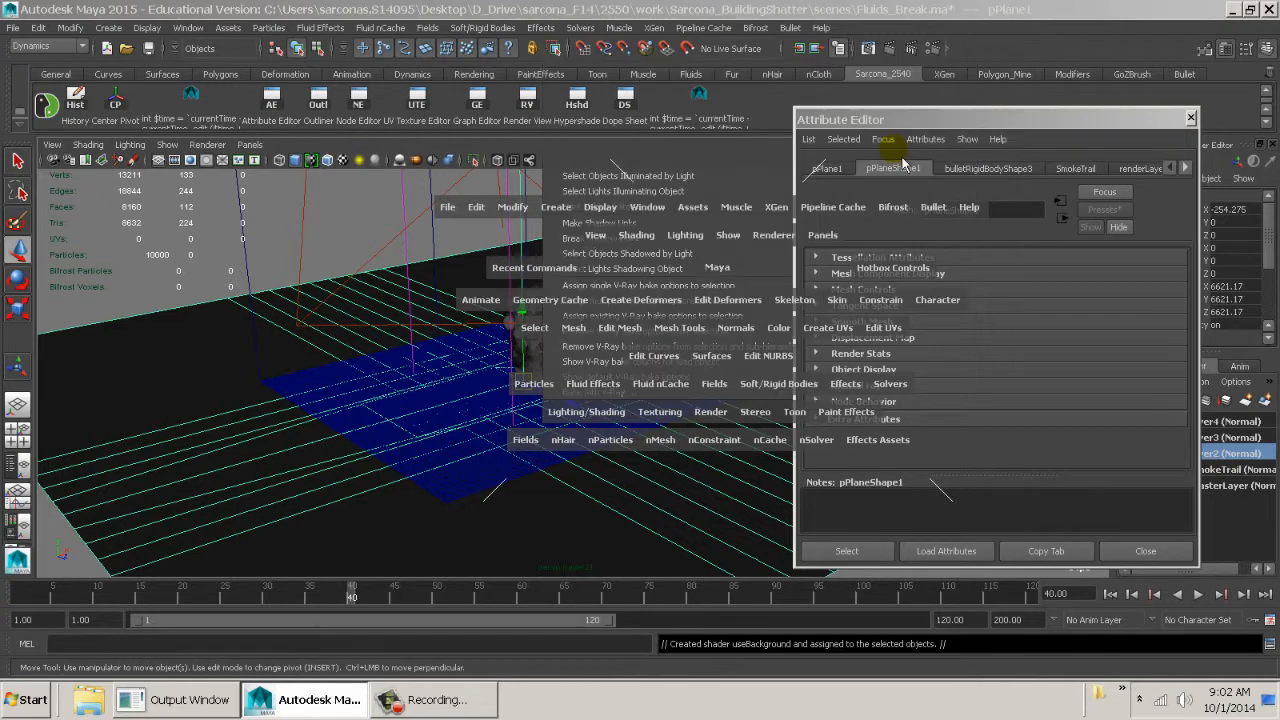
scroll(565, 360, "up", 5)
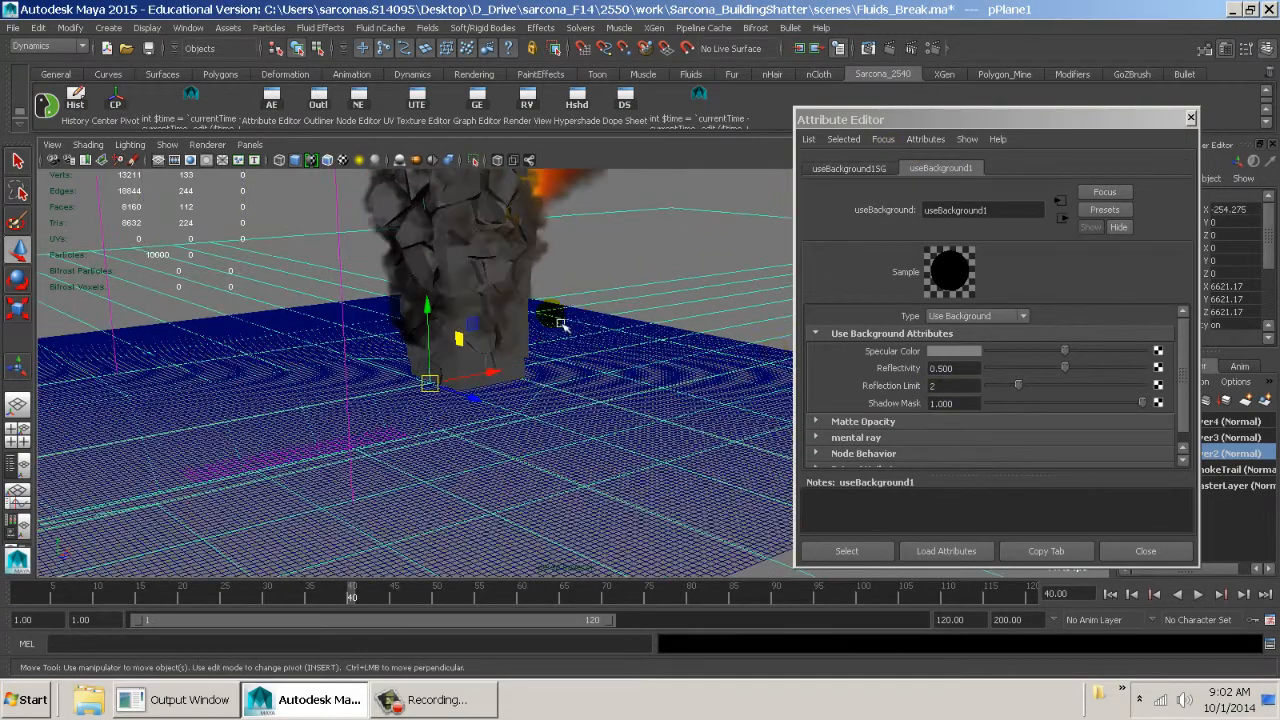
Assign the existing useBackground1 material to pSphere1, pPlane1 and BuildingSolved inside group1
left_click(531, 349)
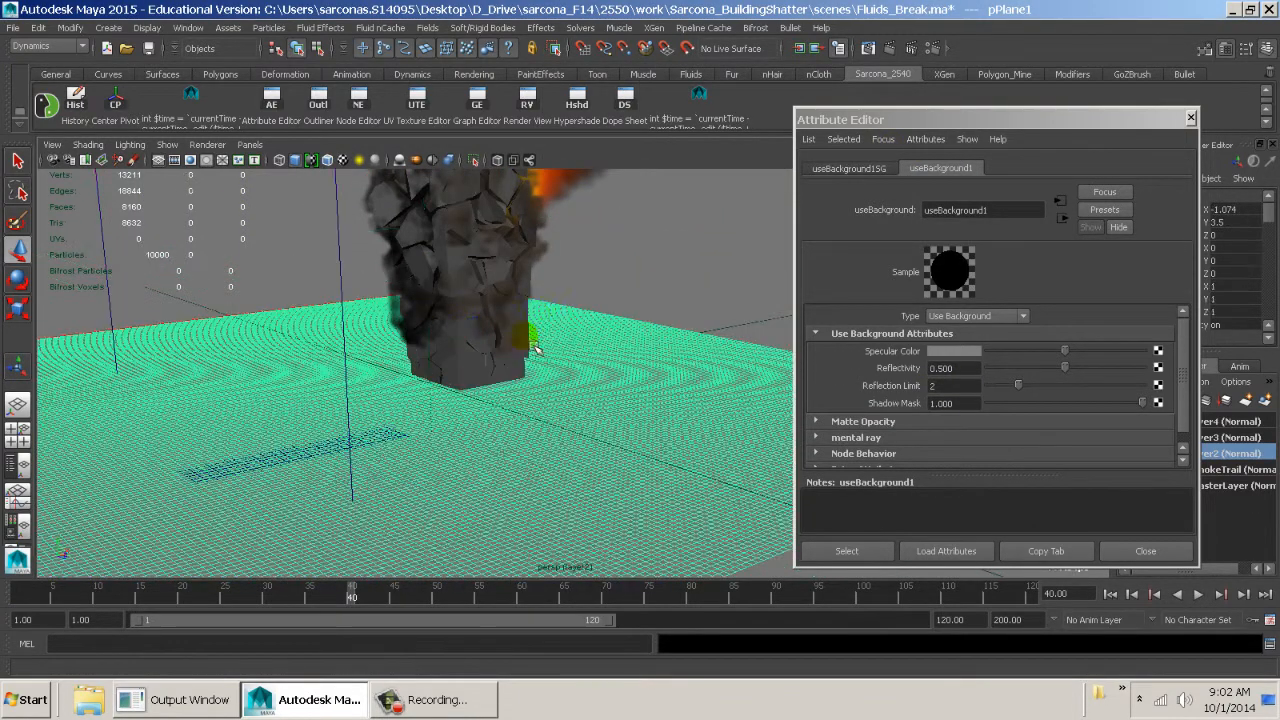
middle_click_drag(579, 275, 595, 359, "alt")
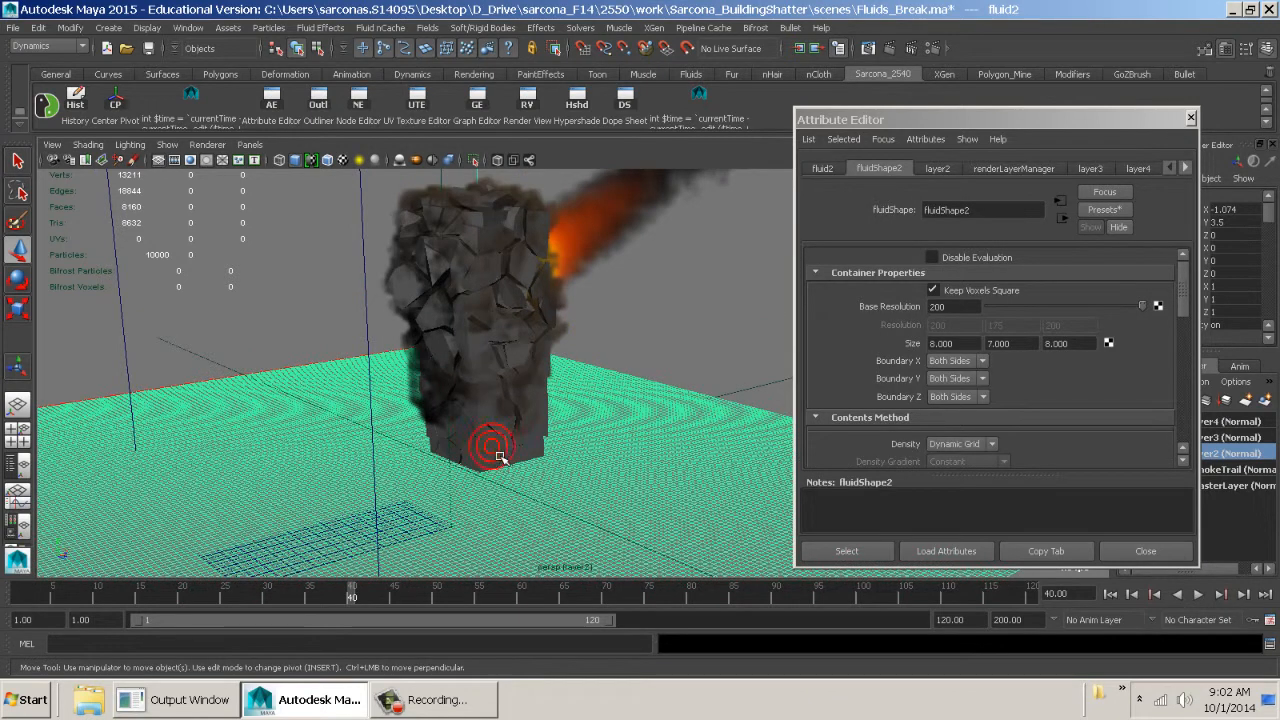
left_click(318, 98)
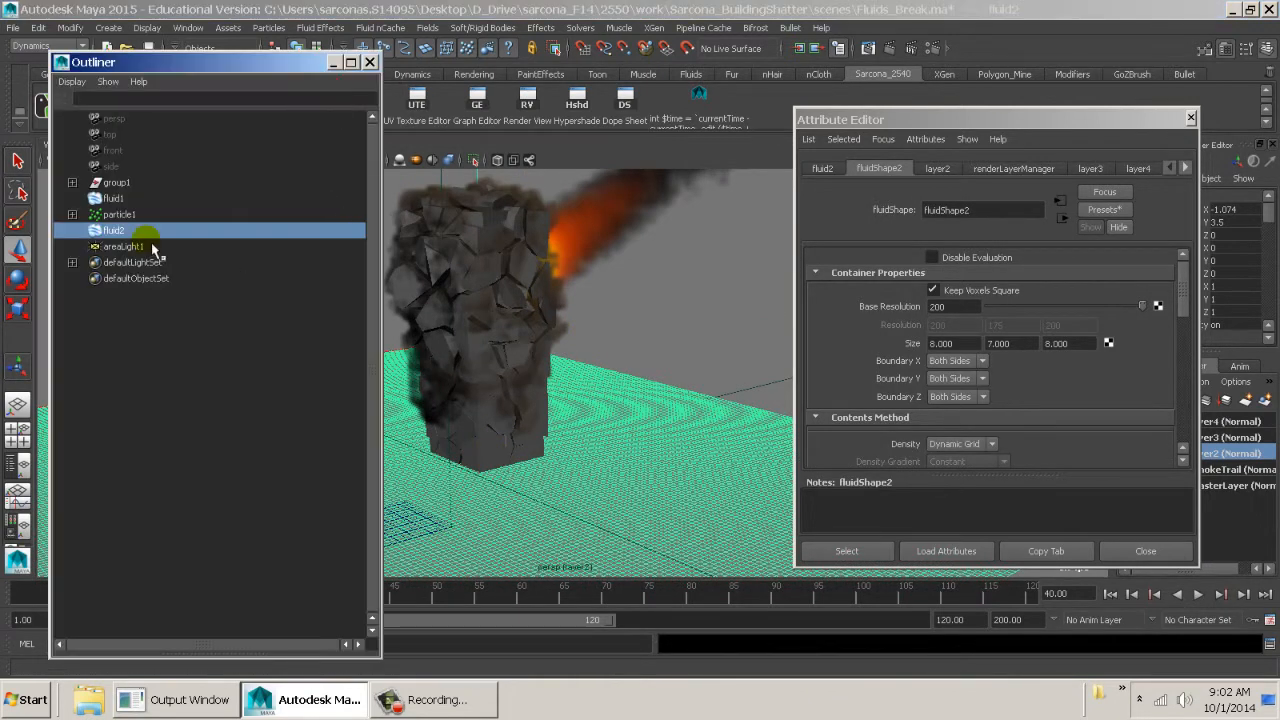
left_click(72, 182)
left_click_drag(140, 199, 152, 233)
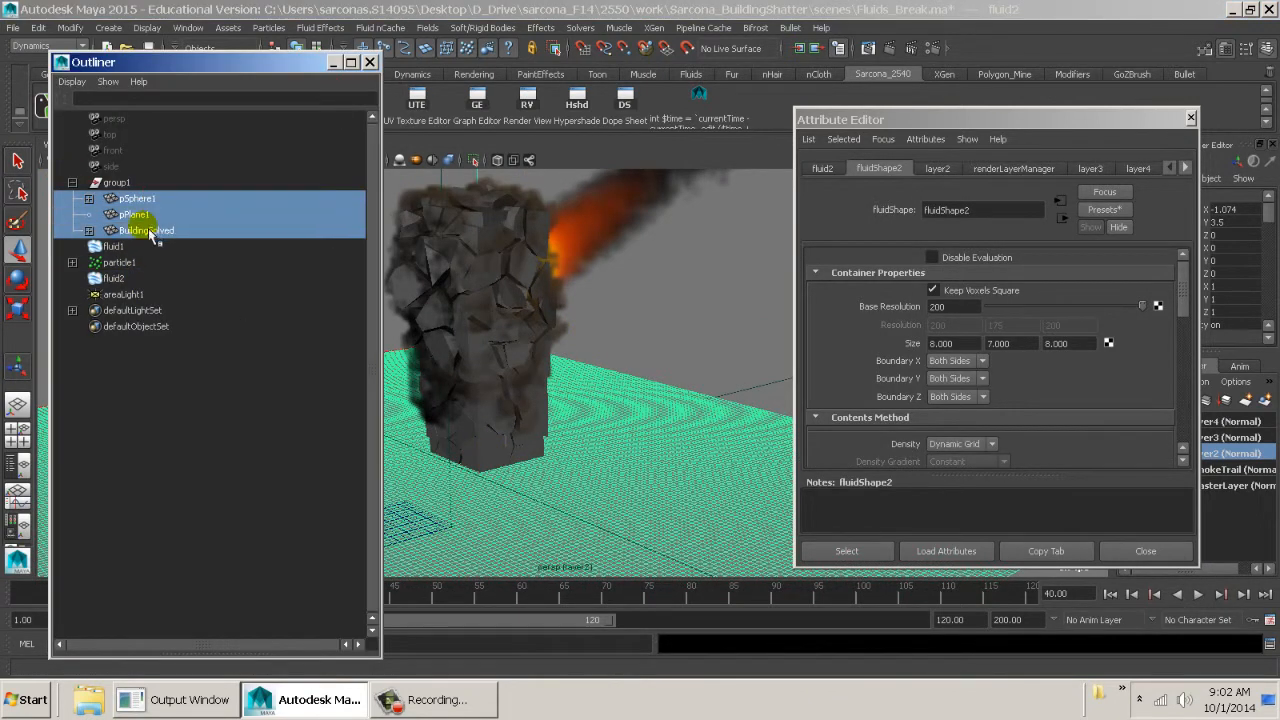
key("space")
left_click(533, 402)
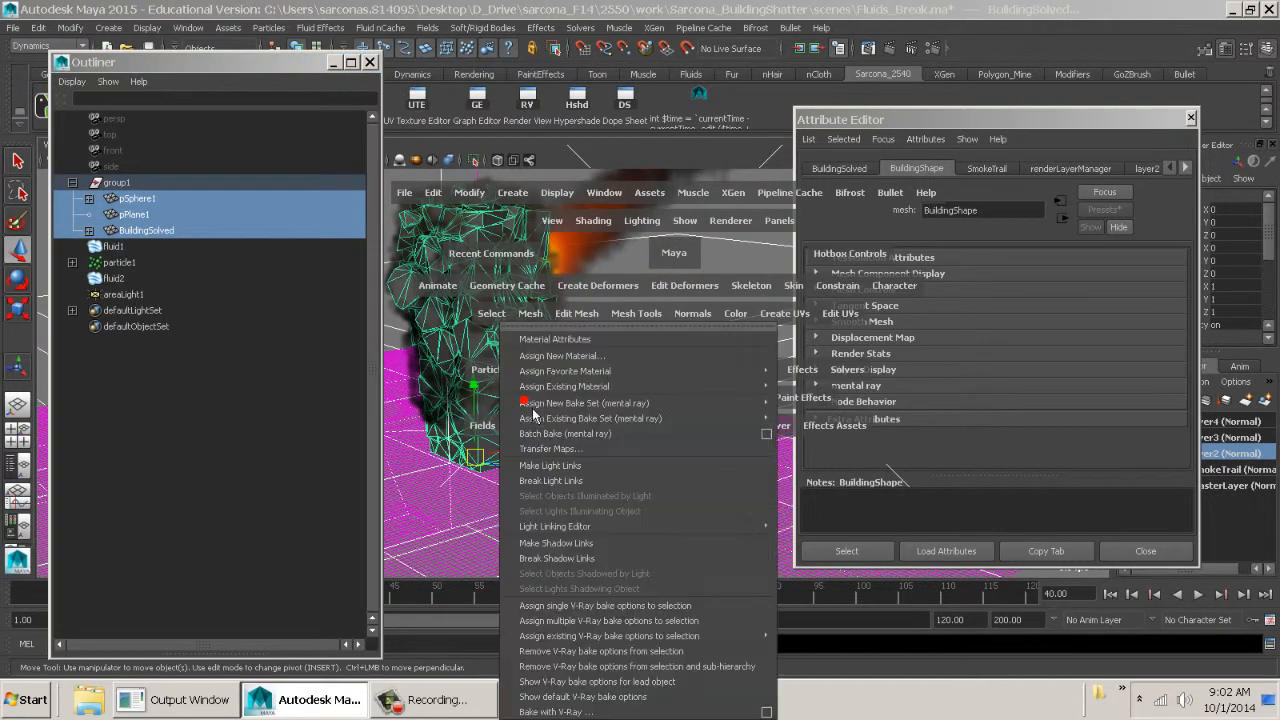
mouse_move(700, 386)
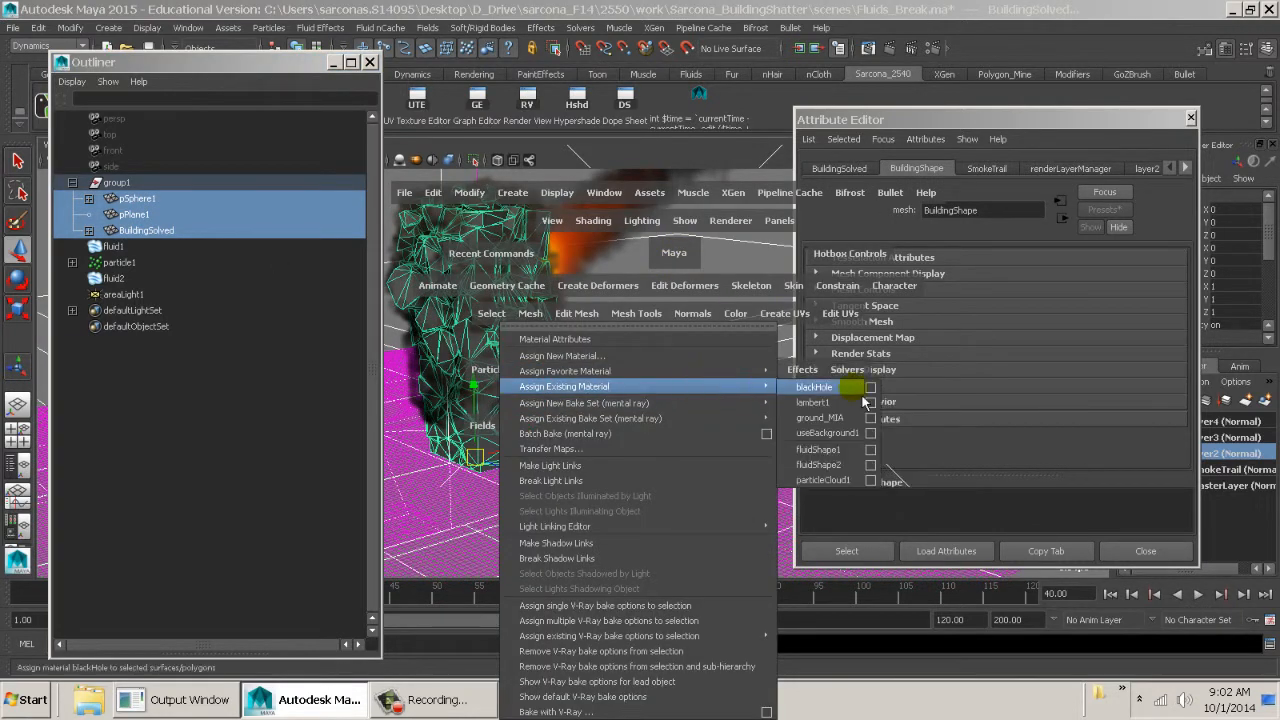
left_click(826, 433)
left_click(369, 62)
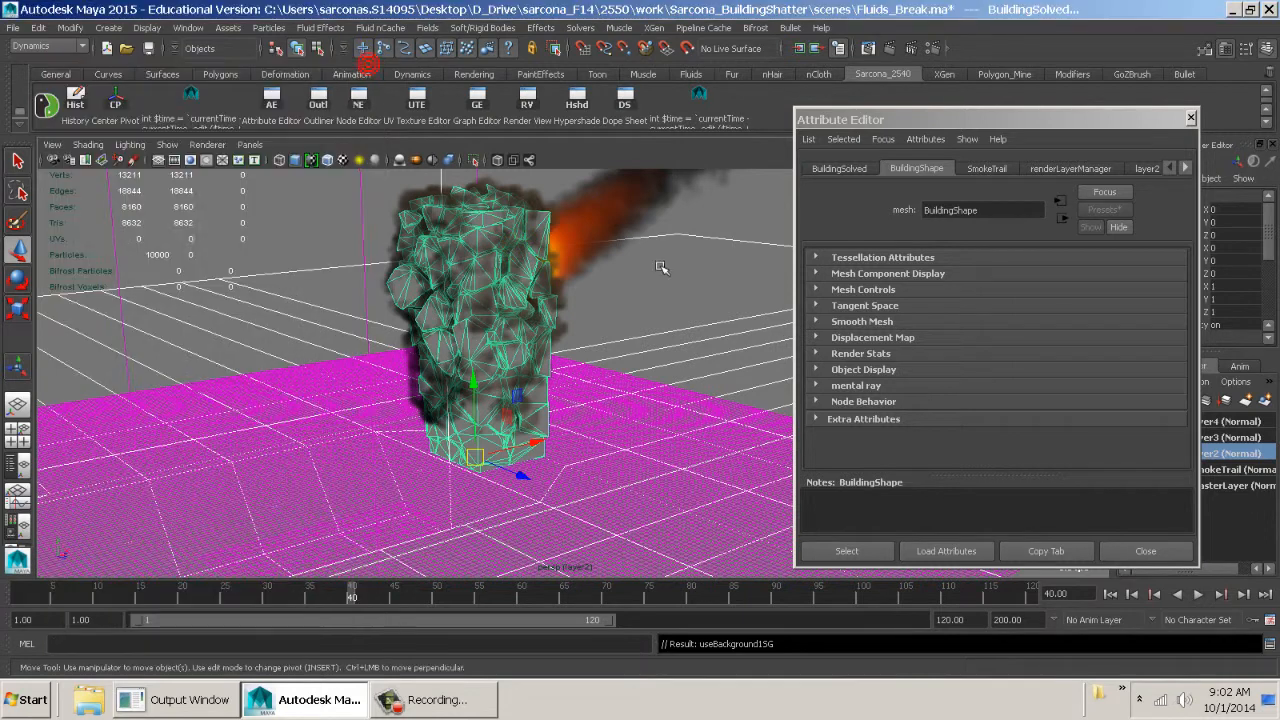
Clear the selection and render the current frame of layer2 from a raised view over the building
left_click_drag(685, 354, 648, 341, "alt")
left_click(314, 229)
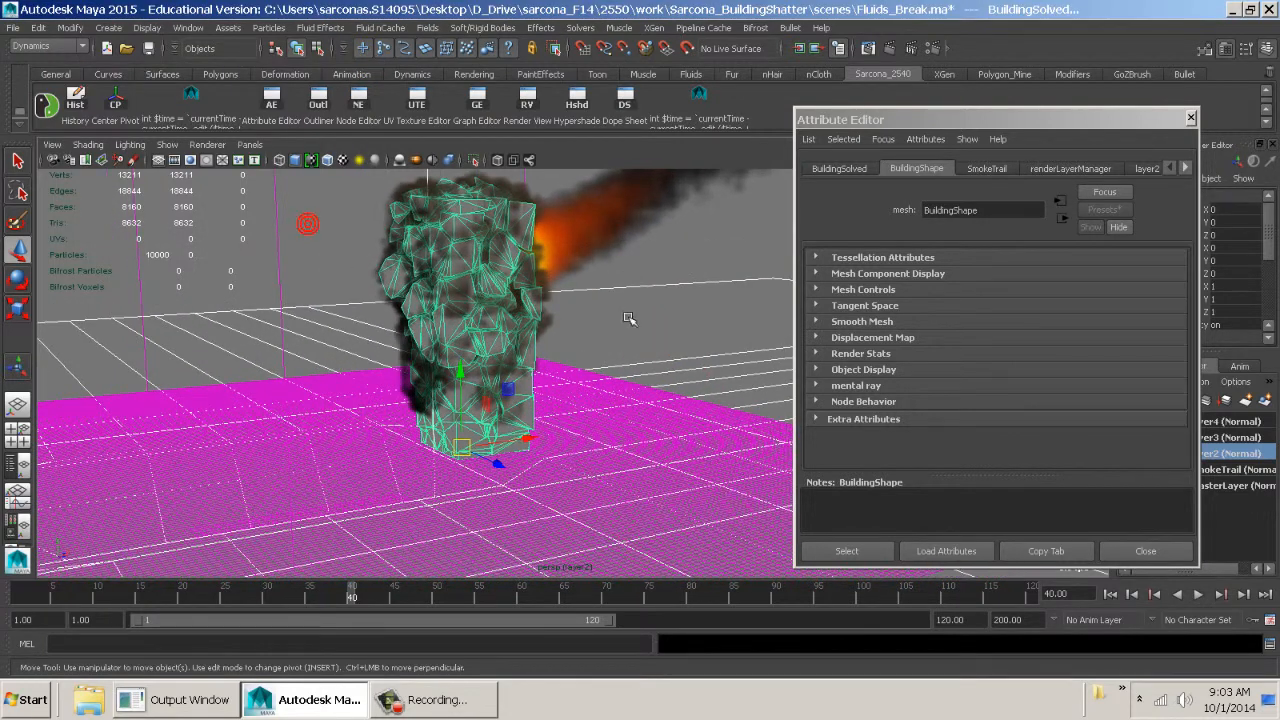
left_click(698, 342, "alt")
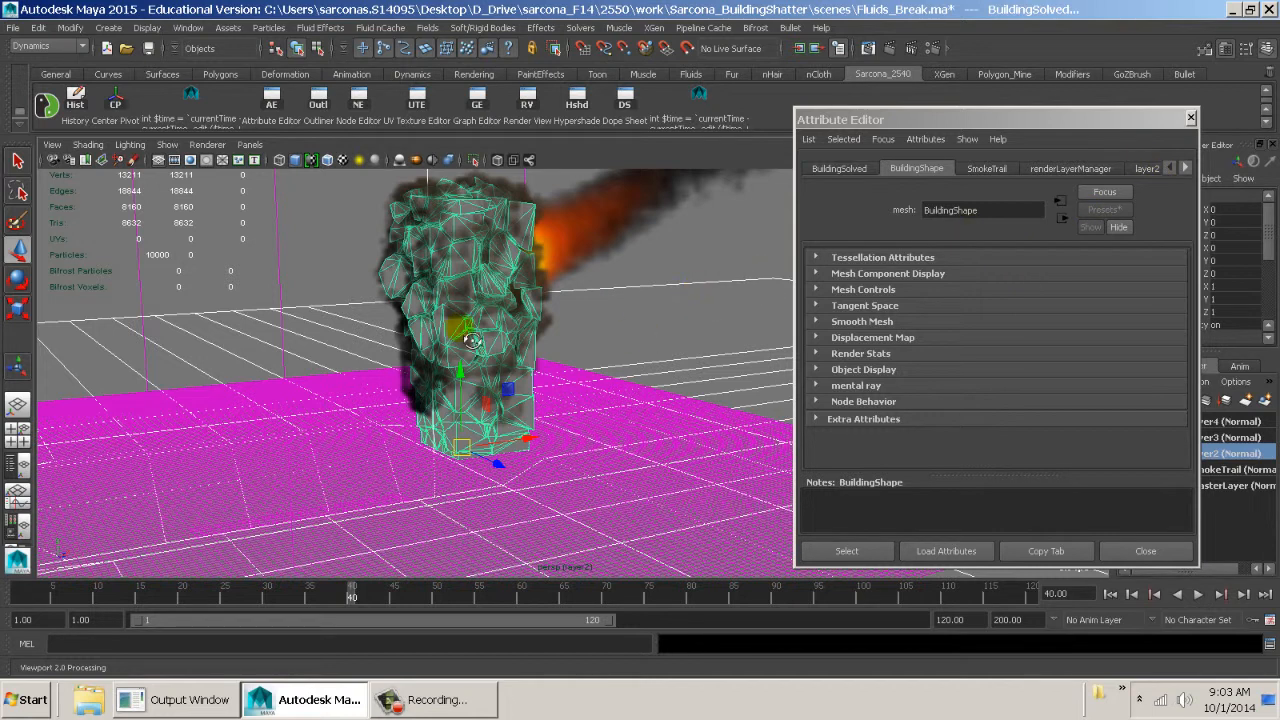
left_click(381, 288)
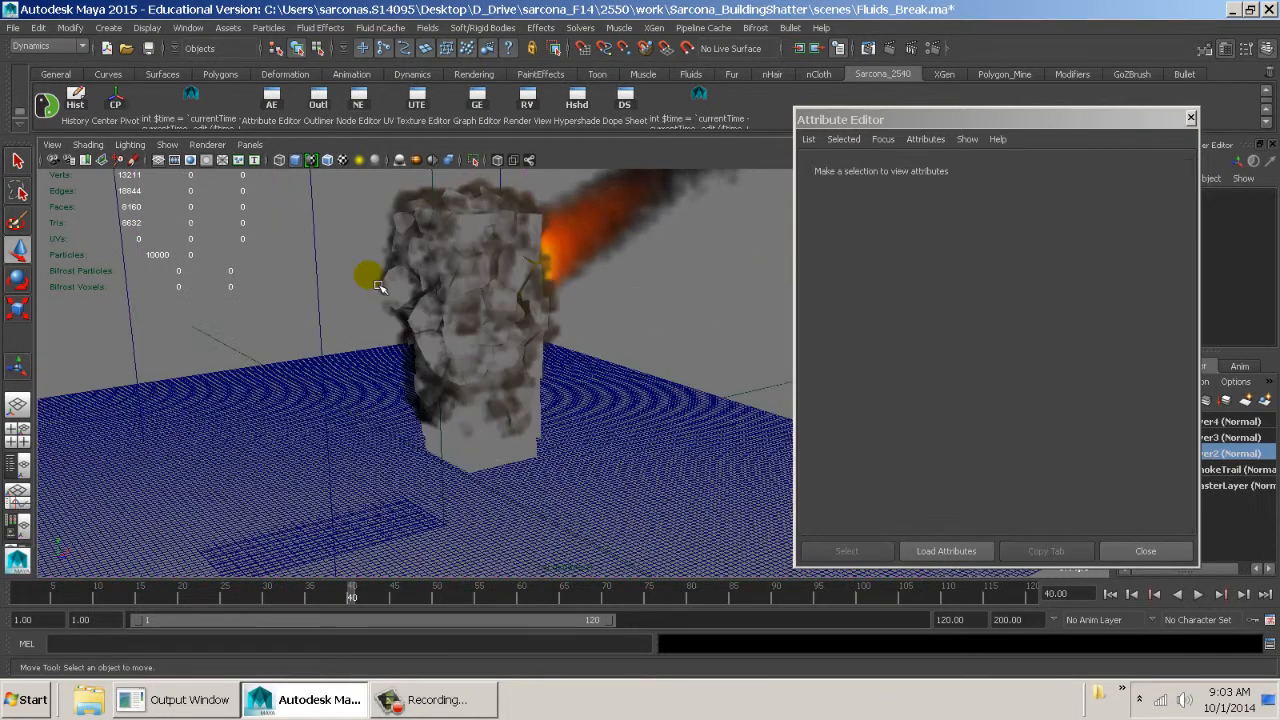
right_click_drag(605, 308, 616, 318, "alt")
mouse_move(603, 295)
left_mouse_down("alt")
mouse_move(700, 357)
mouse_move(609, 363)
mouse_move(622, 367)
left_mouse_up("alt")
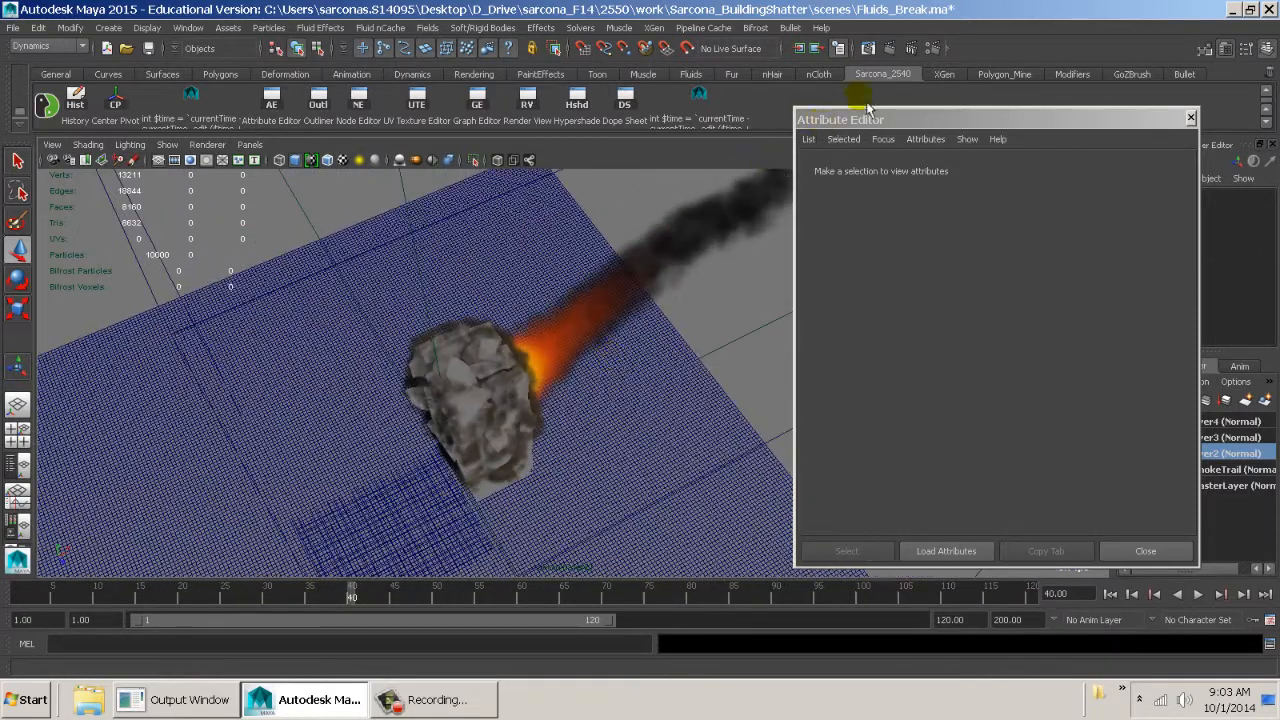
left_click(889, 48)
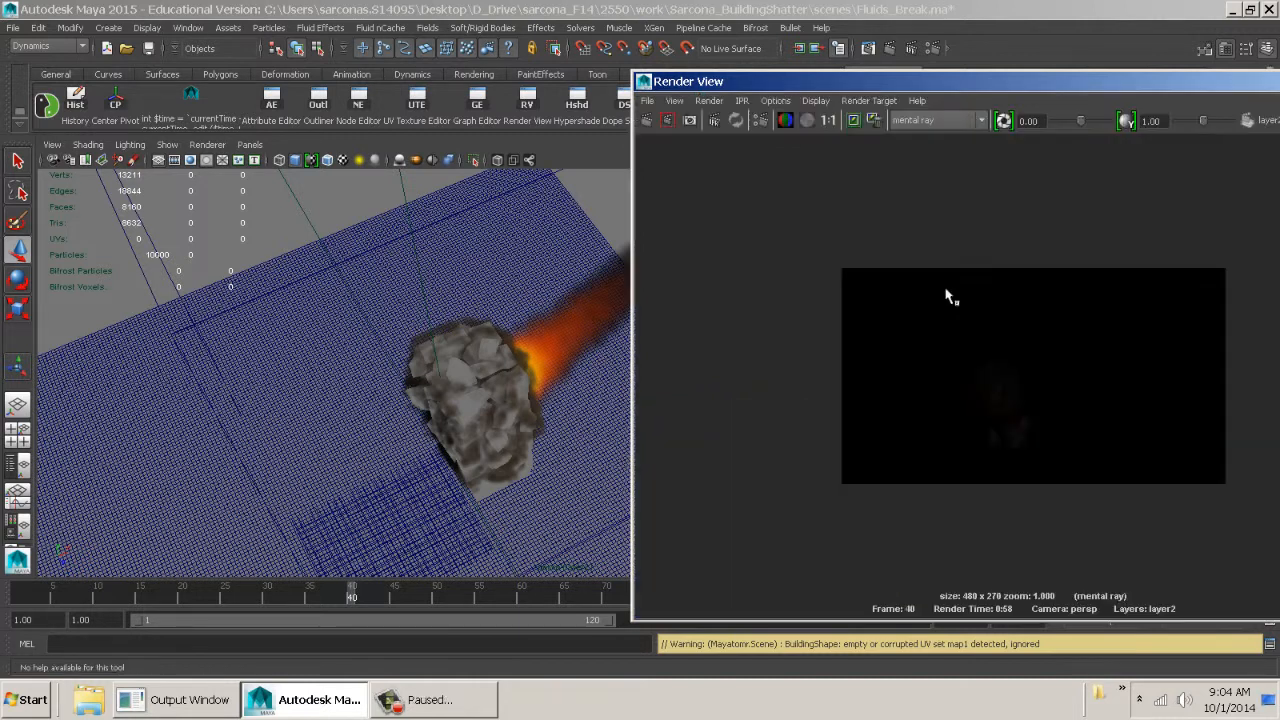
Compare the layer2 render's alpha and colour channels at magnified size, and put the render window away
middle_click_drag(928, 387, 882, 385, "alt")
right_click_drag(877, 382, 990, 410, "alt")
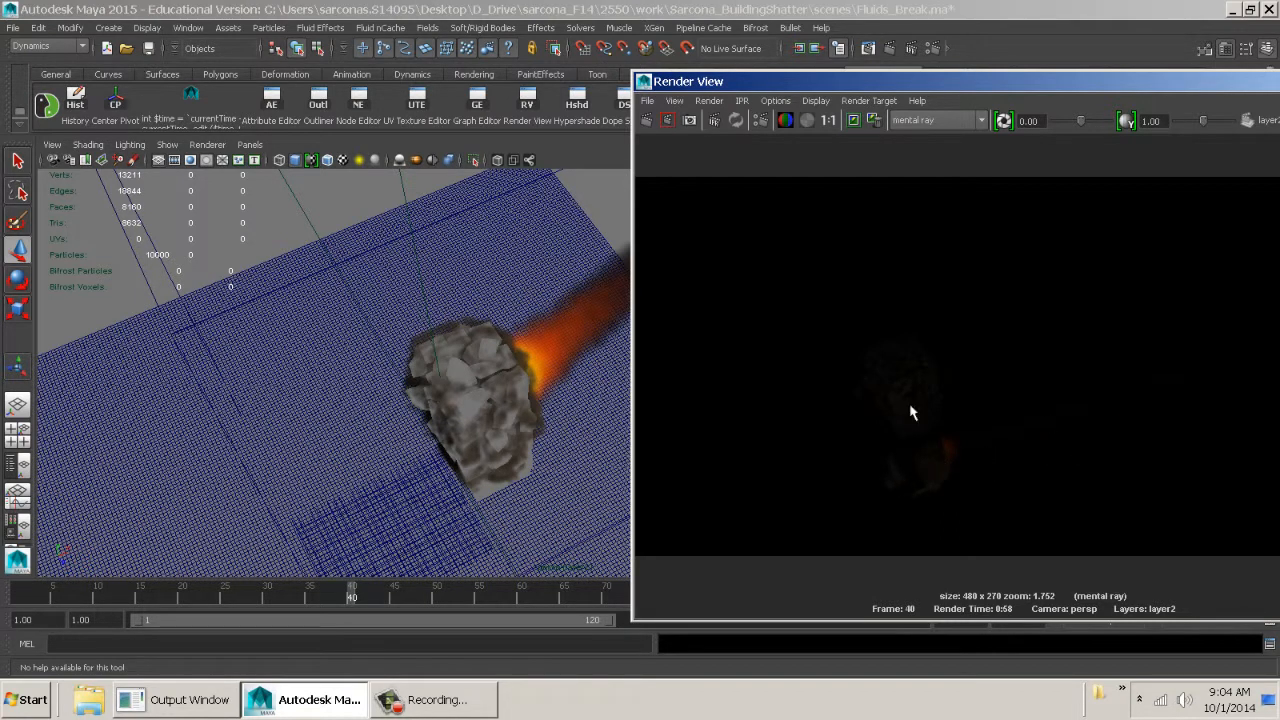
left_click(807, 121)
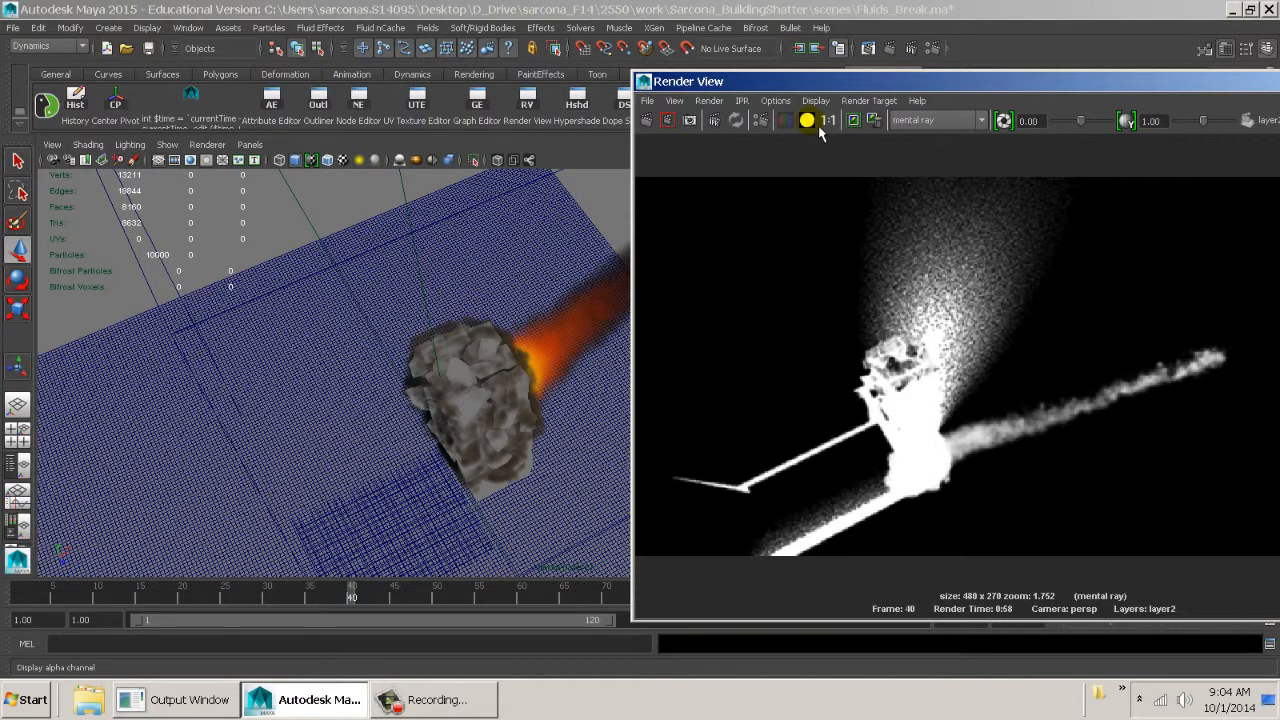
left_click(788, 121)
left_click(808, 123)
right_click_drag(1043, 428, 853, 344, "alt")
middle_click_drag(966, 374, 938, 344, "alt")
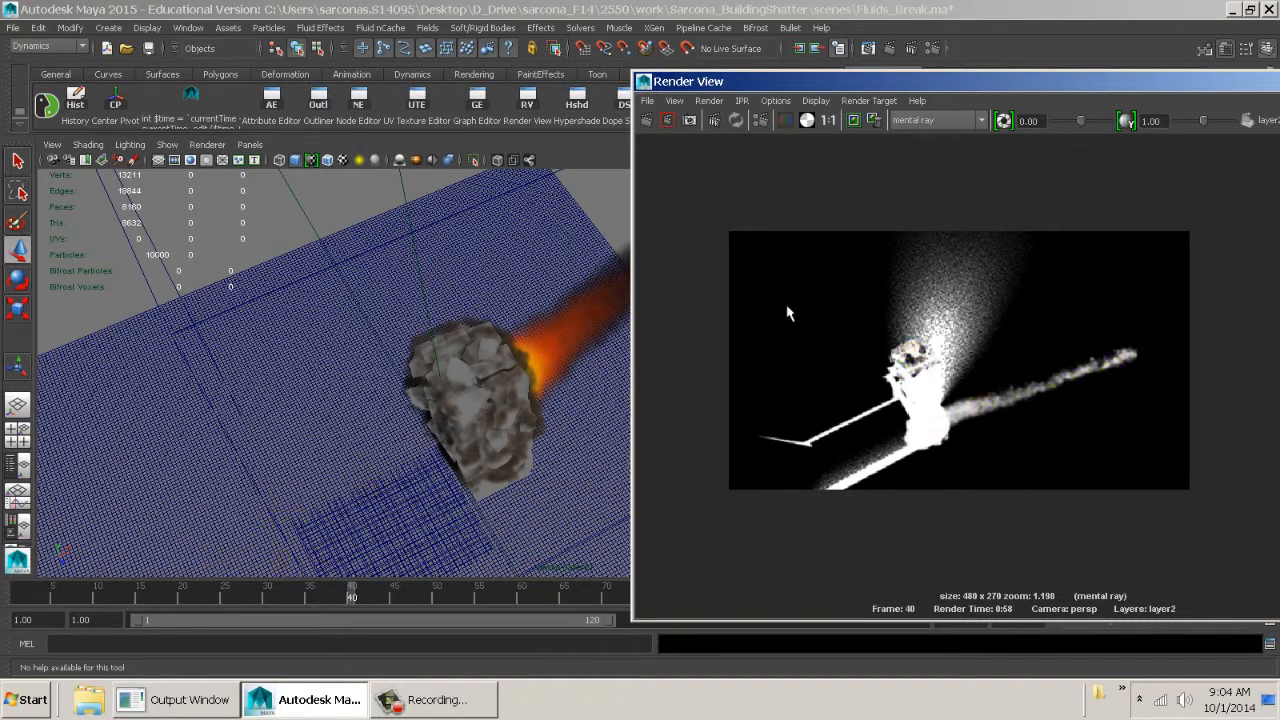
double_click(644, 81)
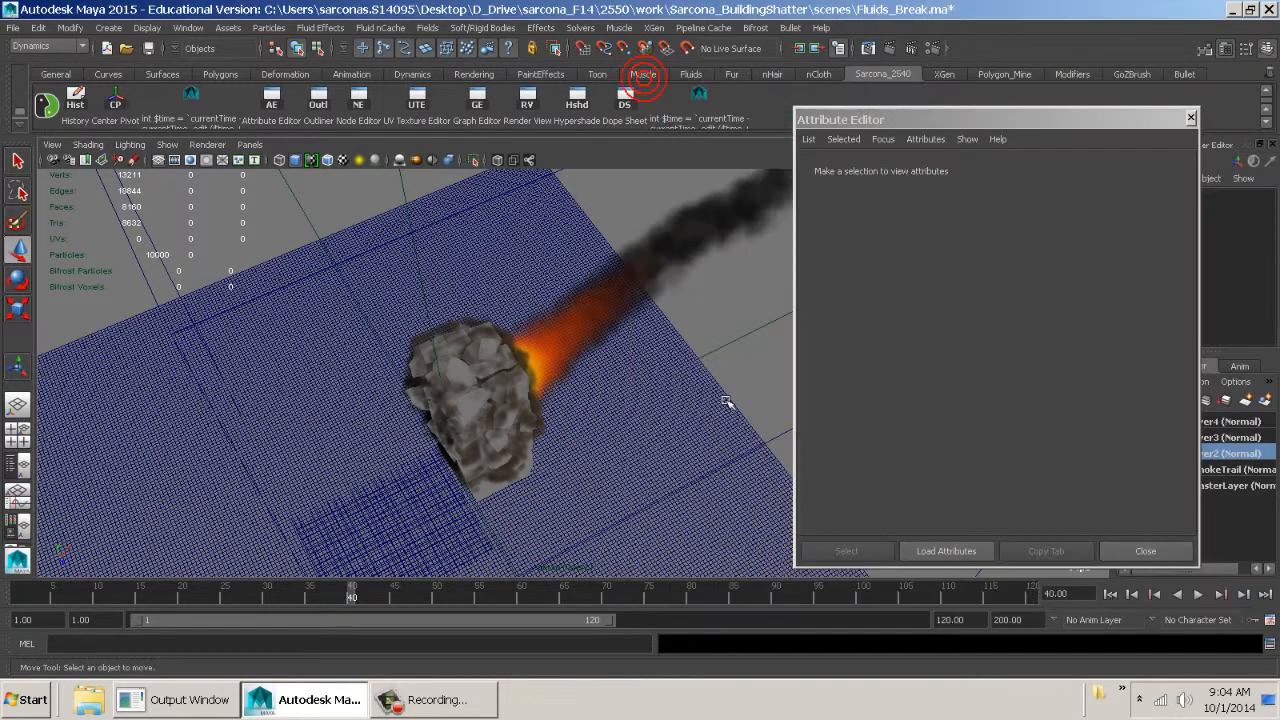
Turn off Casts Shadows in the render stats of the ground plane pPlane1
left_click_drag(728, 400, 720, 234, "alt")
right_click_drag(664, 338, 379, 357, "alt")
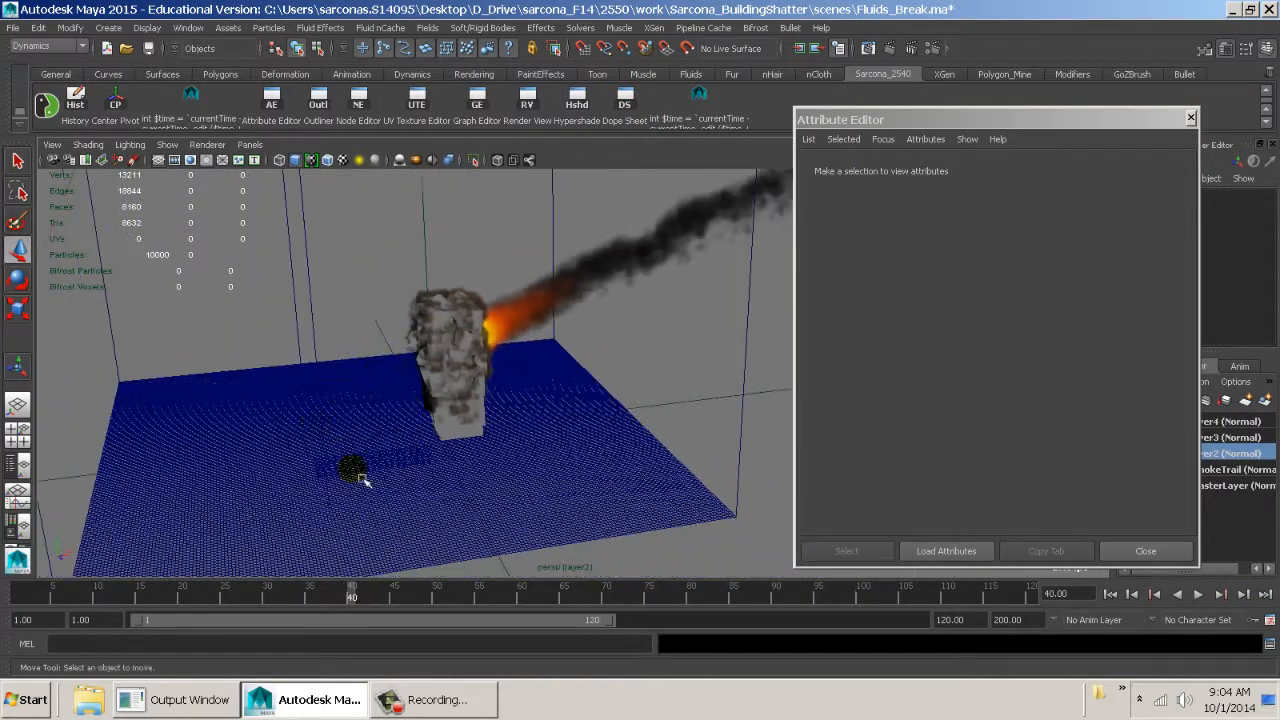
right_click_drag(466, 451, 266, 414, "alt")
left_click(118, 508)
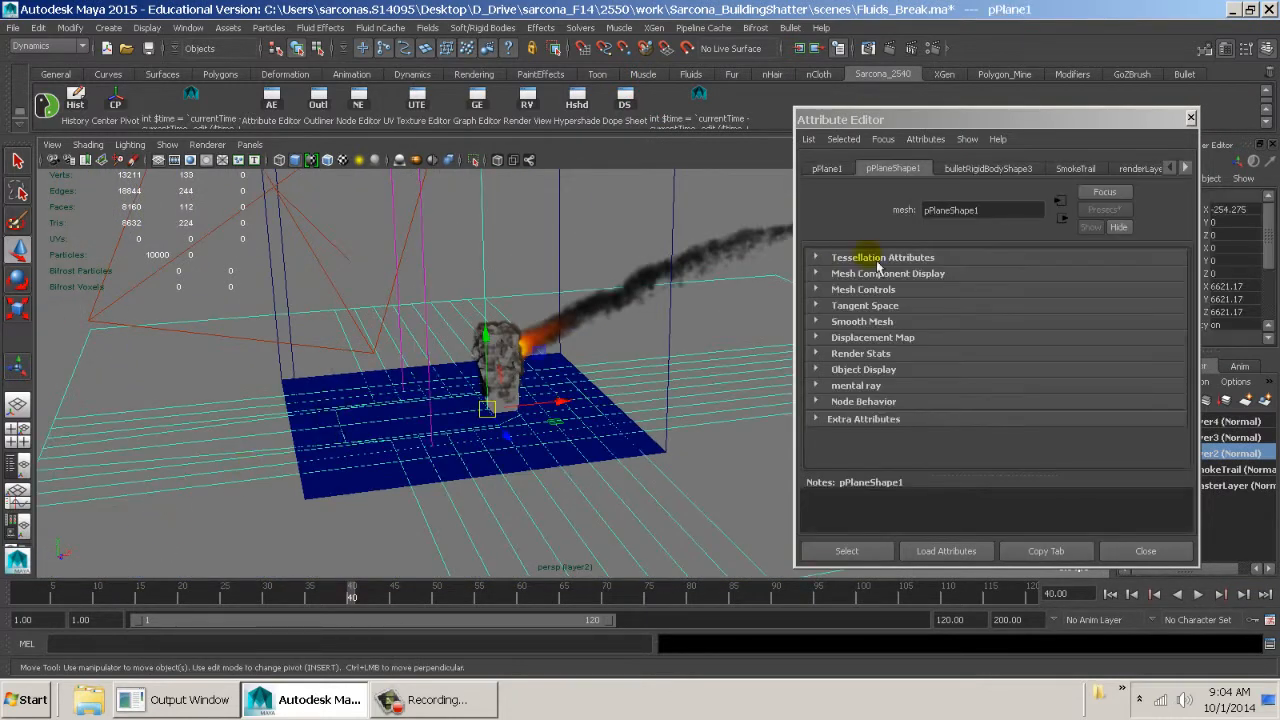
left_click(864, 355)
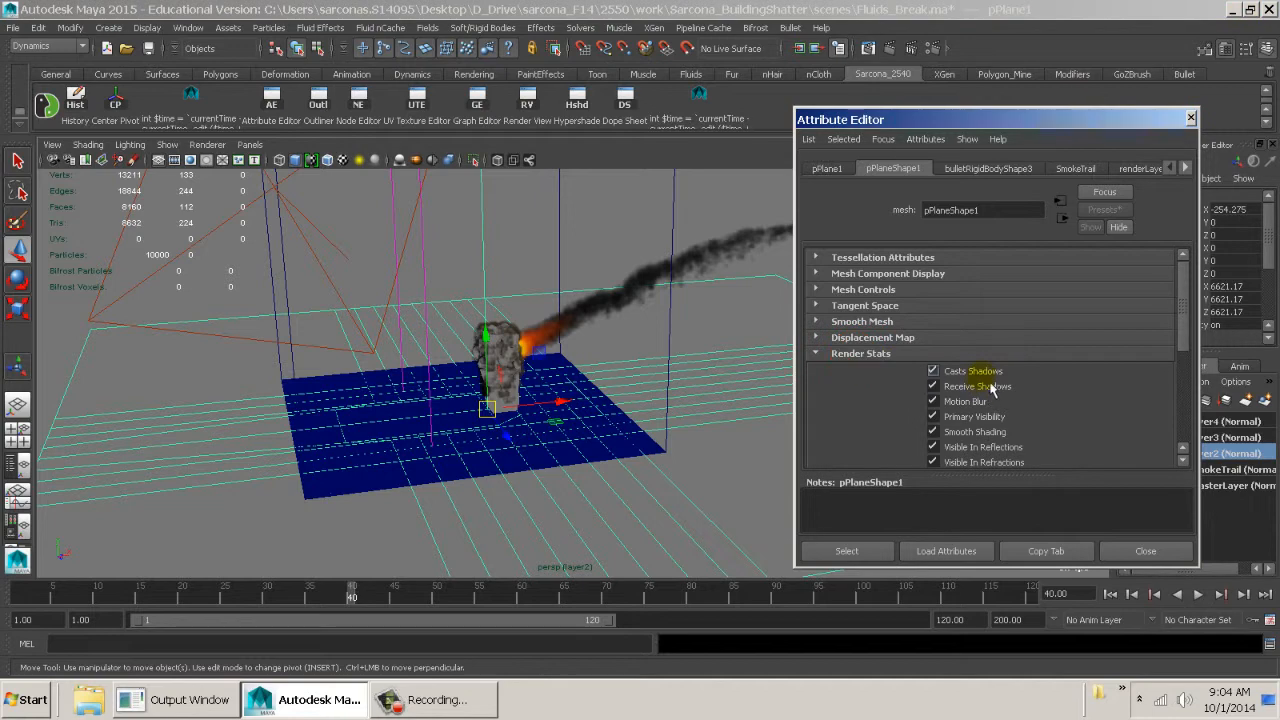
left_click(975, 371)
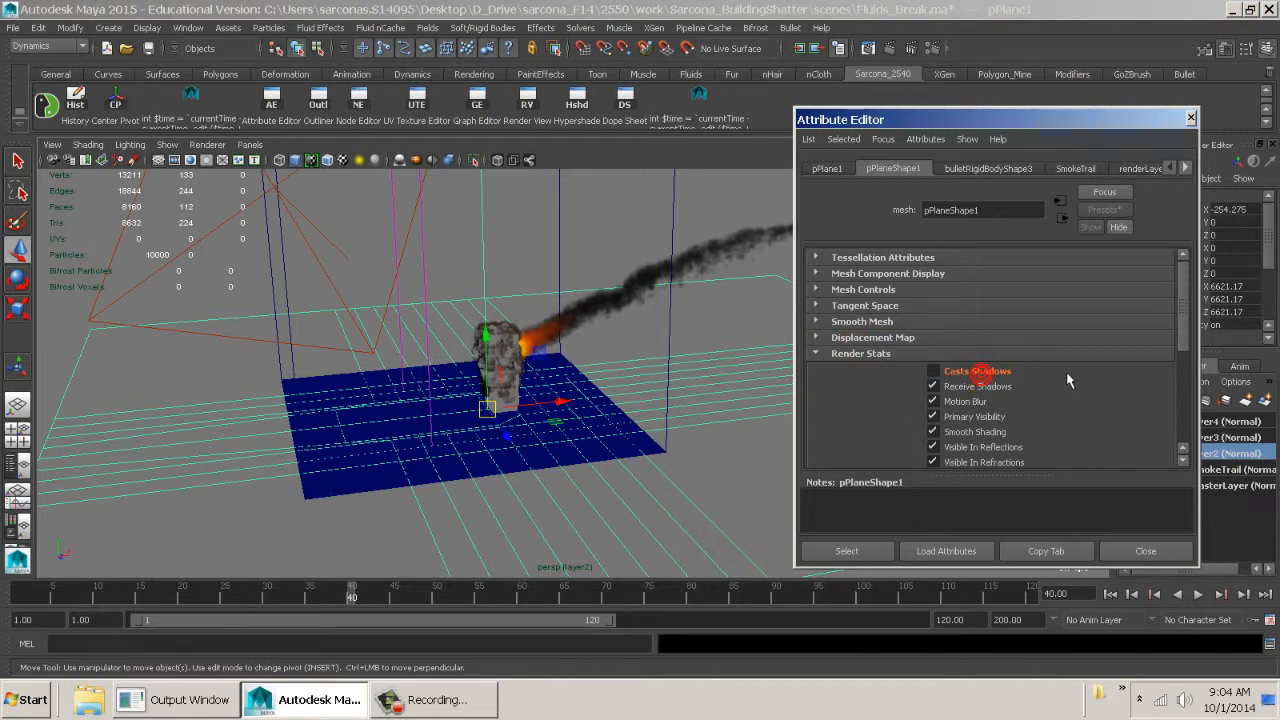
Turn off Casts Shadows in the render stats of BuildingSolved
left_click_drag(387, 397, 500, 424, "alt")
right_click_drag(540, 337, 725, 373, "alt")
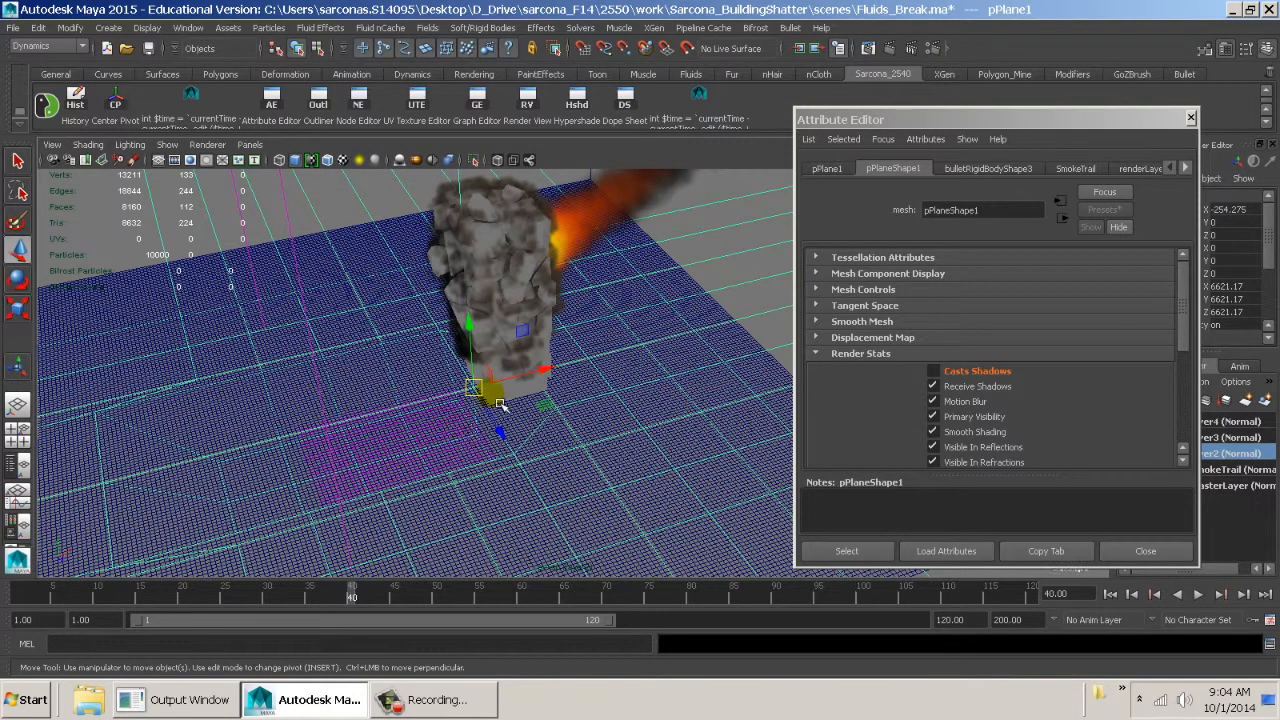
left_click(497, 398)
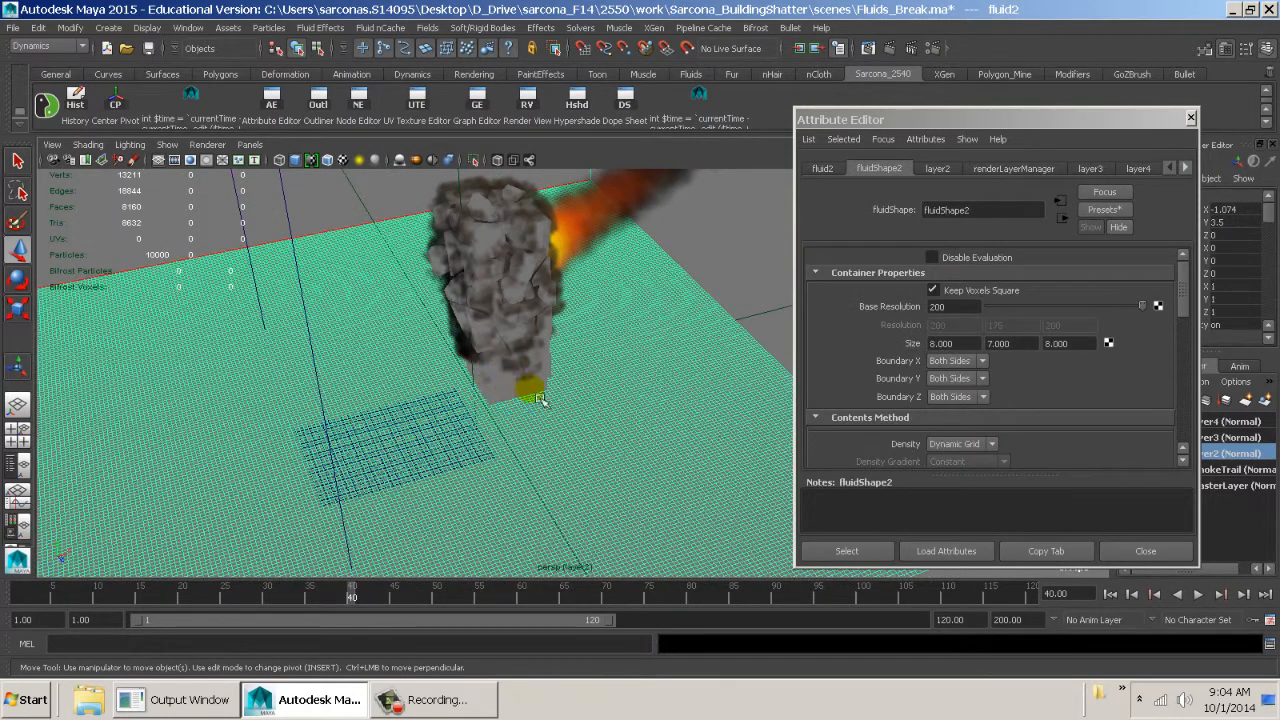
left_click_drag(533, 386, 590, 330, "alt")
left_click(320, 100)
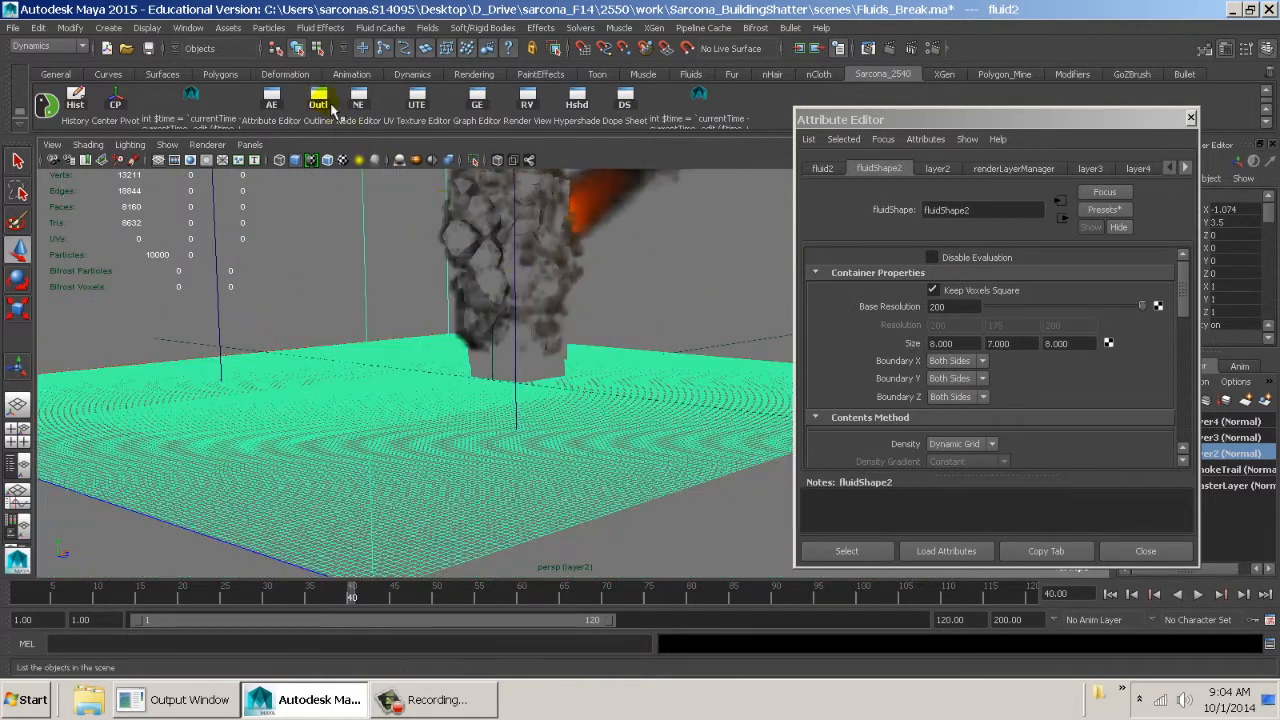
left_click(72, 182)
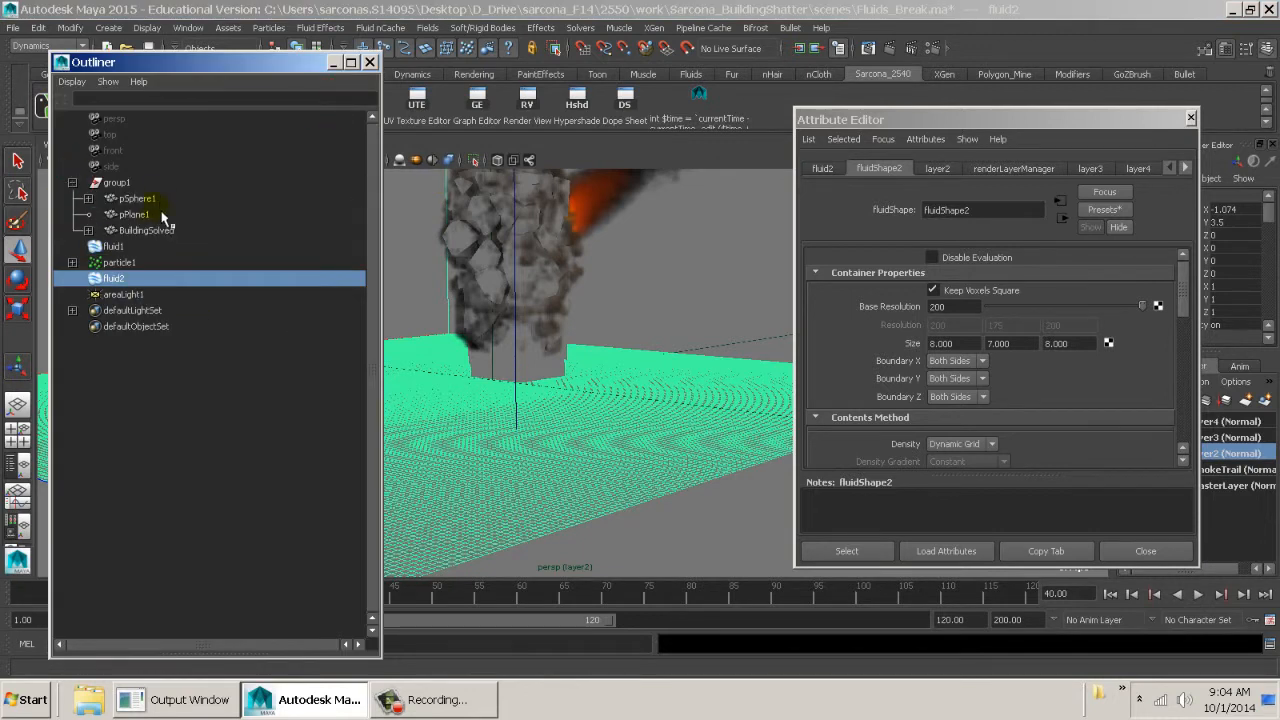
left_click(155, 231)
left_click(932, 371)
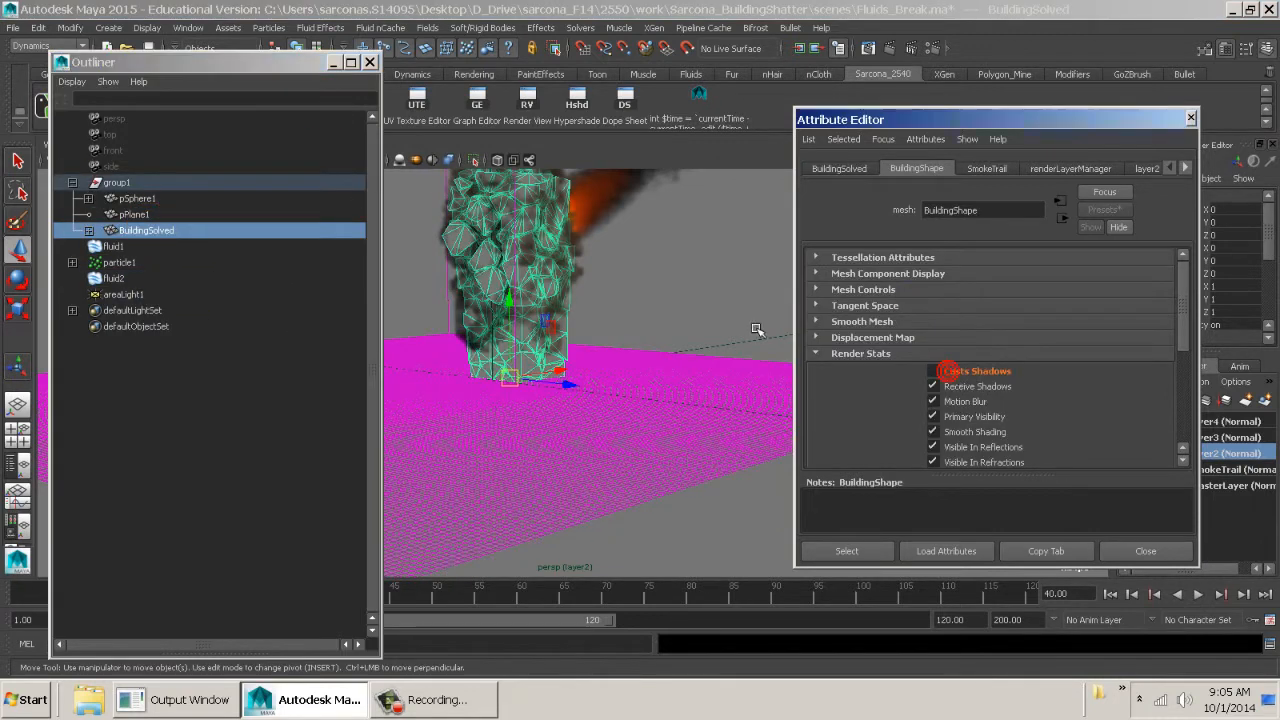
Turn off Casts Shadows for pSphere1 and return the render display from alpha to colour channels
left_click_drag(623, 291, 620, 380, "alt")
left_click(868, 48)
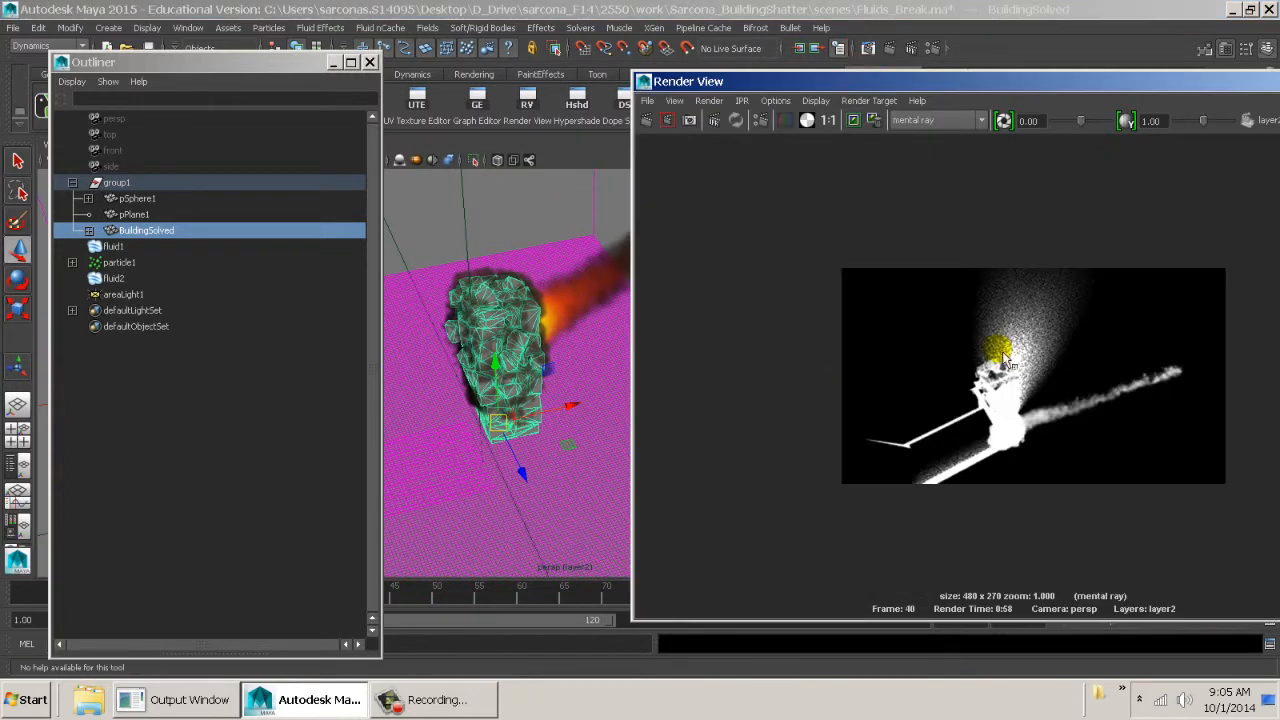
left_click(165, 199)
left_click_drag(909, 85, 654, 451)
left_click(960, 371)
left_click_drag(740, 447, 758, 93)
left_click(542, 117)
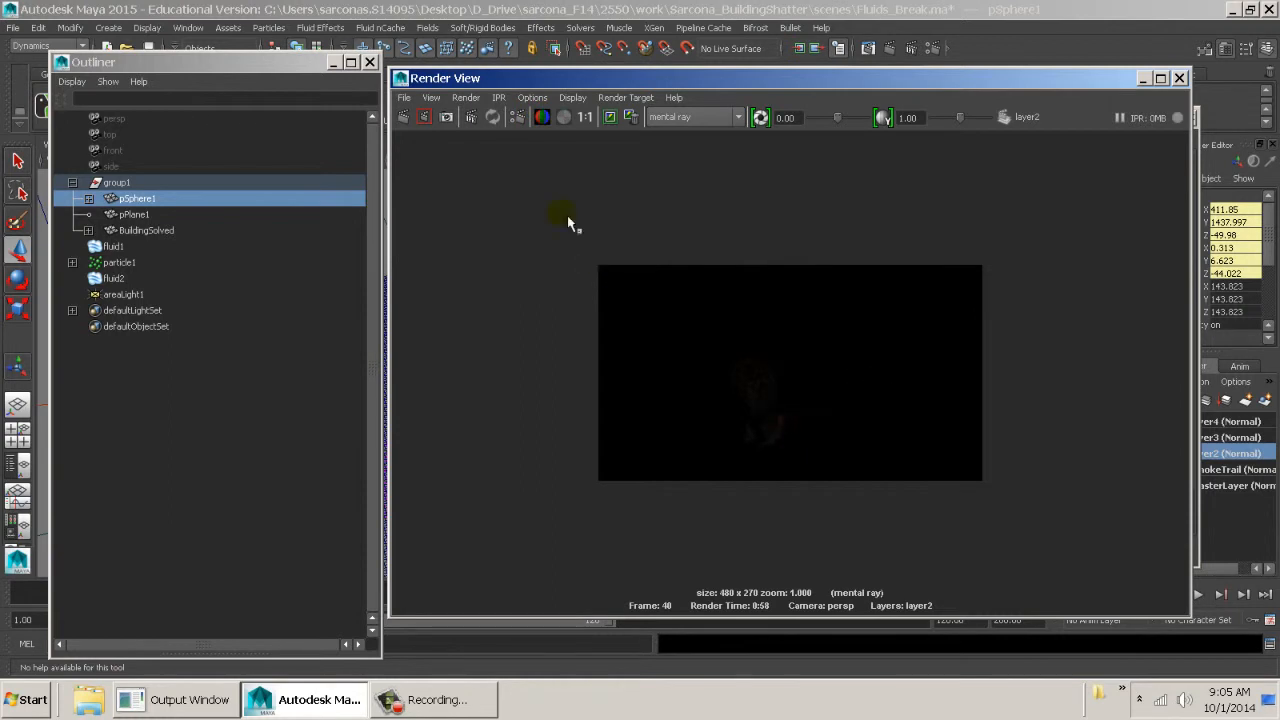
double_click(401, 78)
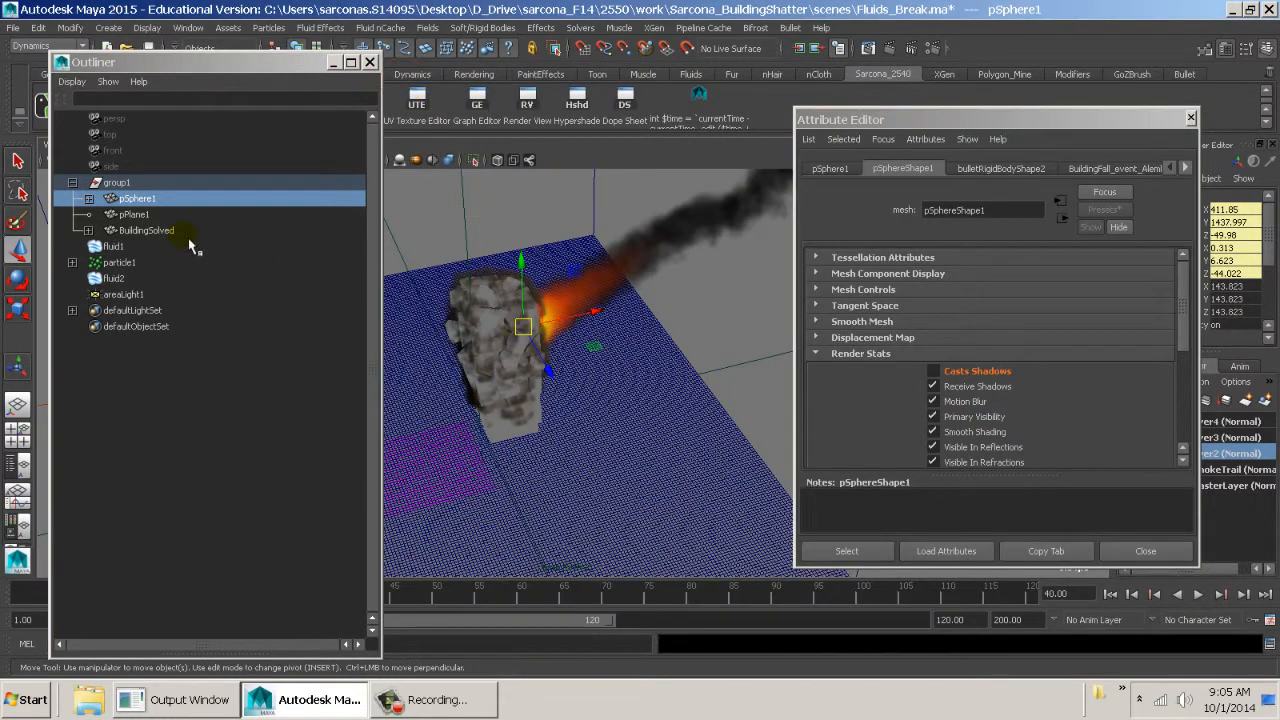
Examine BuildingSolved up close and review the visibility and shadow options in its render stats
left_click(165, 230)
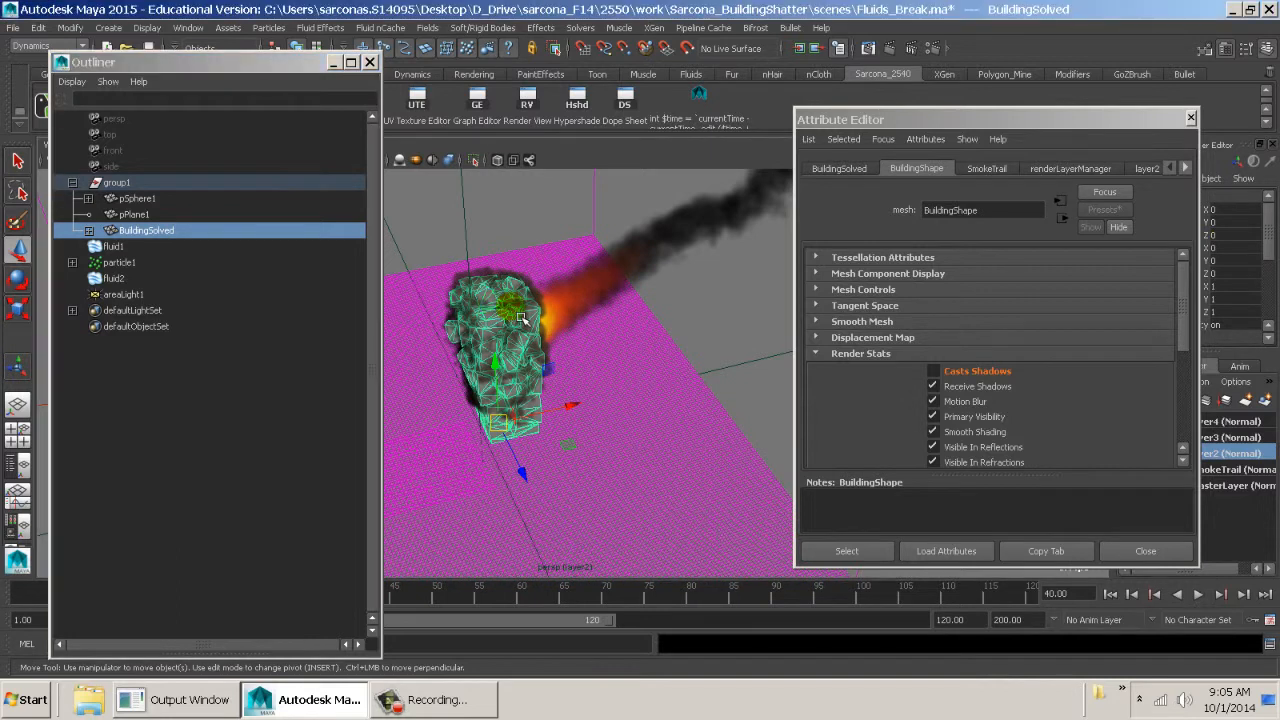
middle_click_drag(521, 318, 700, 308, "alt")
left_click_drag(700, 308, 697, 292, "alt")
middle_click_drag(697, 292, 560, 297, "alt")
right_click_drag(560, 297, 700, 327, "alt")
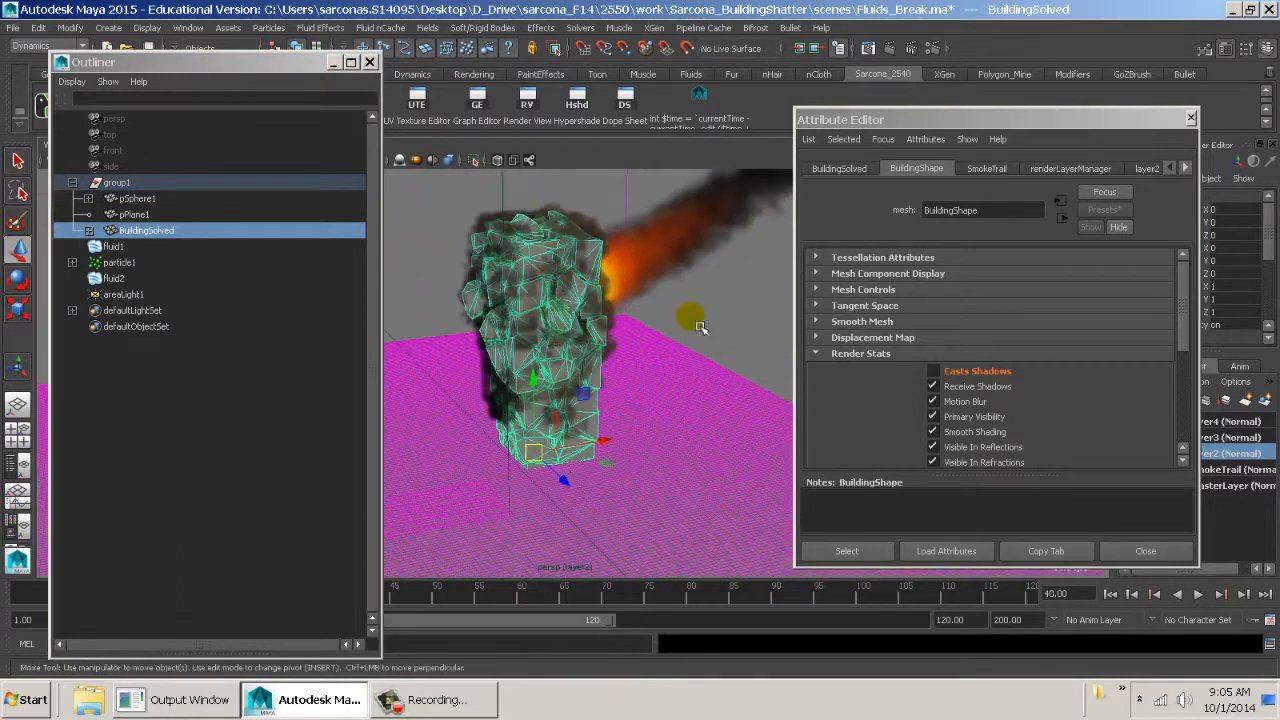
scroll(934, 386, "down", 1)
scroll(1000, 430, "down", 3)
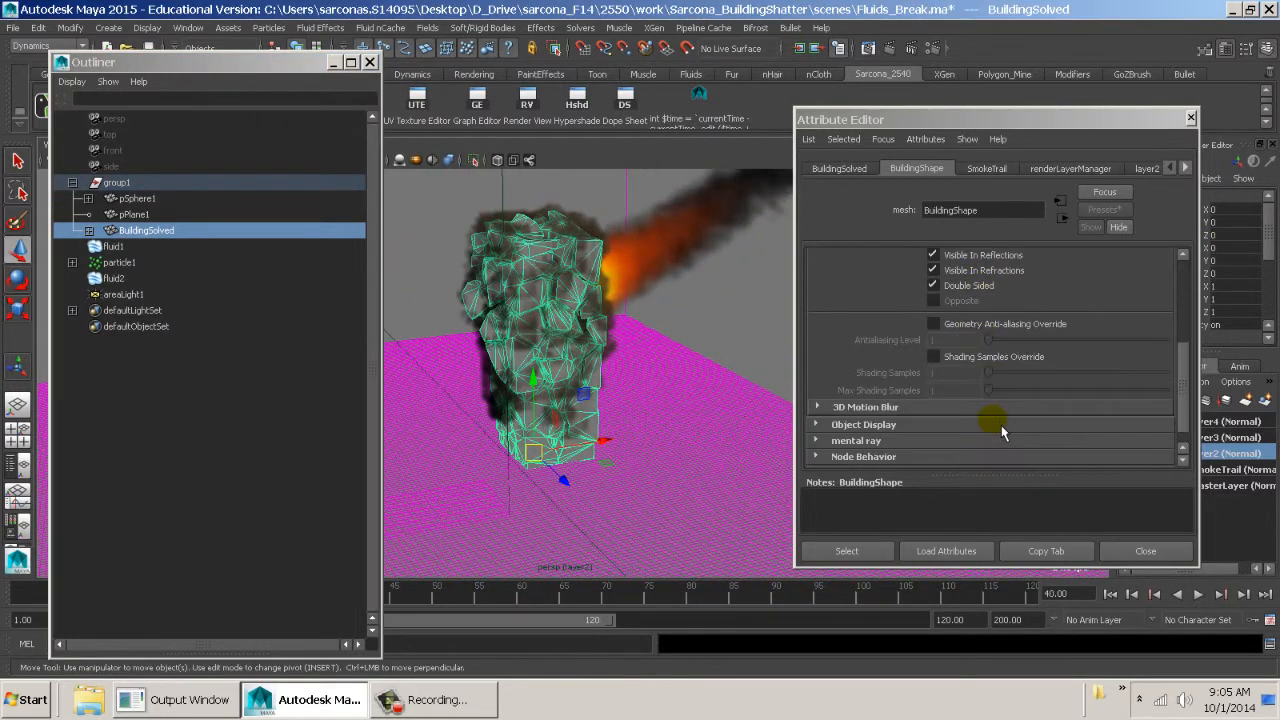
scroll(1003, 430, "up", 3)
scroll(1003, 425, "up", 2)
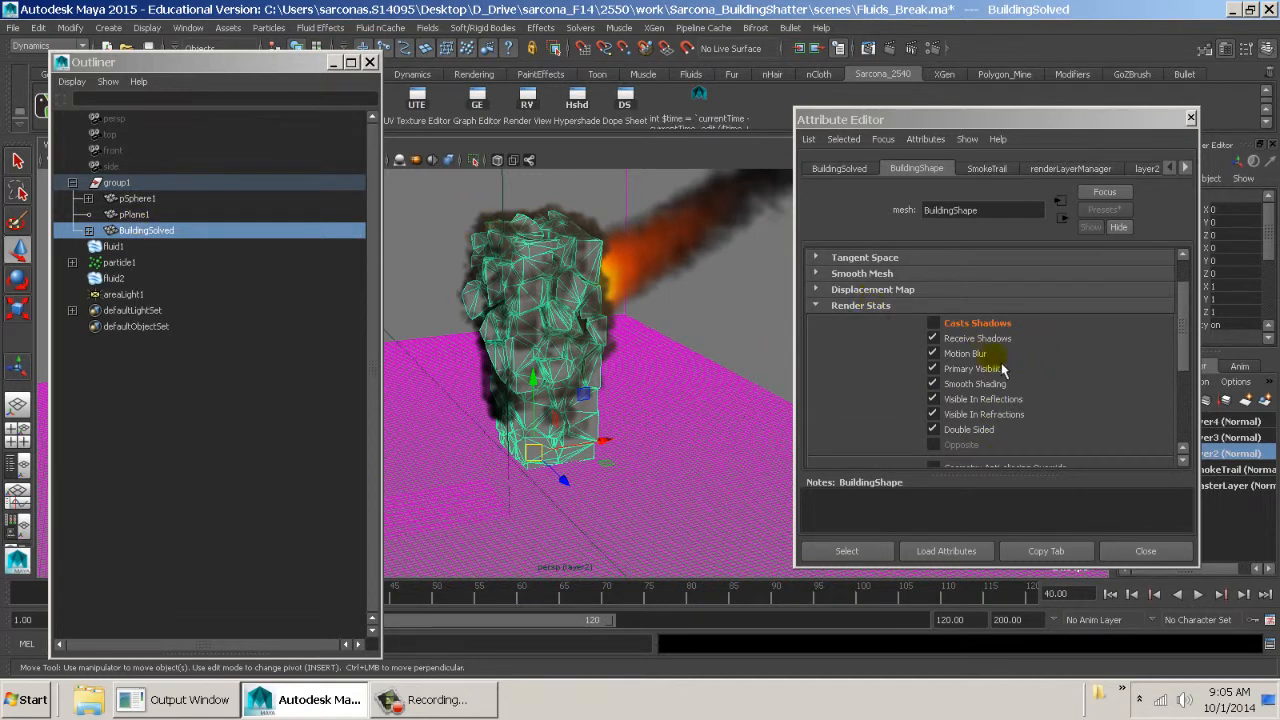
scroll(1020, 370, "down", 2)
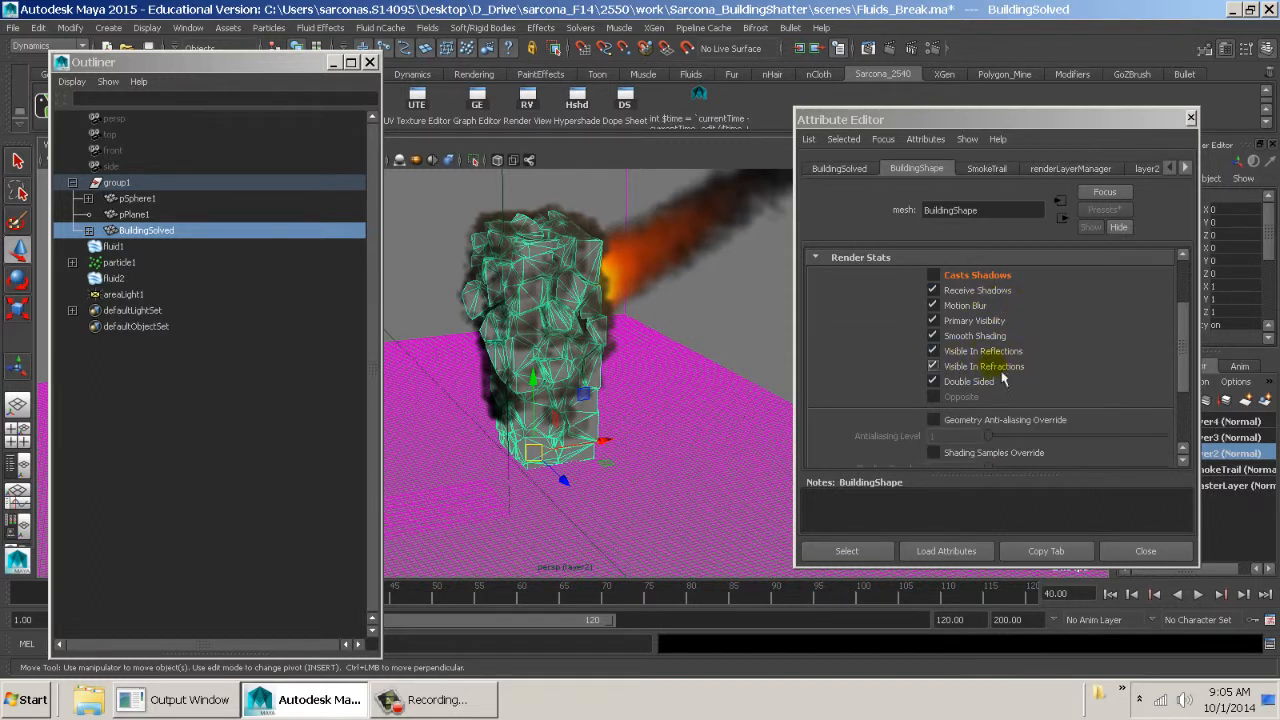
Examine the layer2 render of the building and fire up close with its exposure raised to about 3.91
left_click_drag(570, 375, 631, 347, "alt")
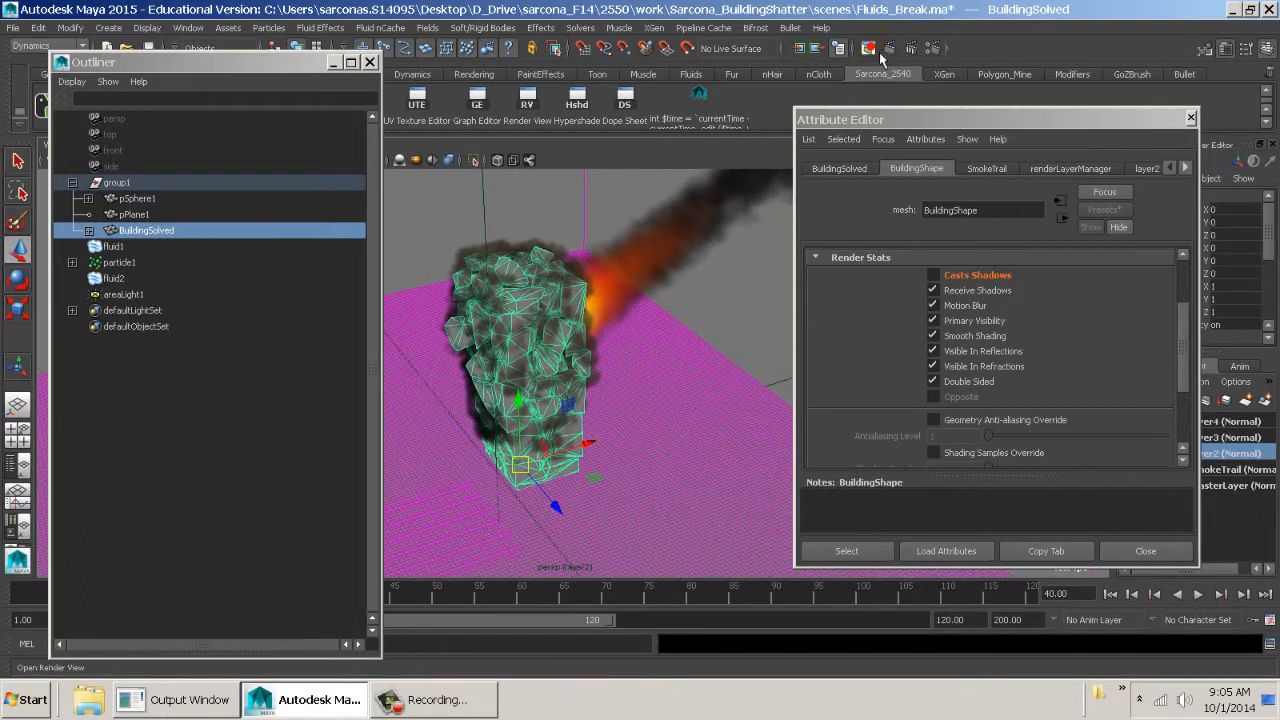
left_click(887, 48)
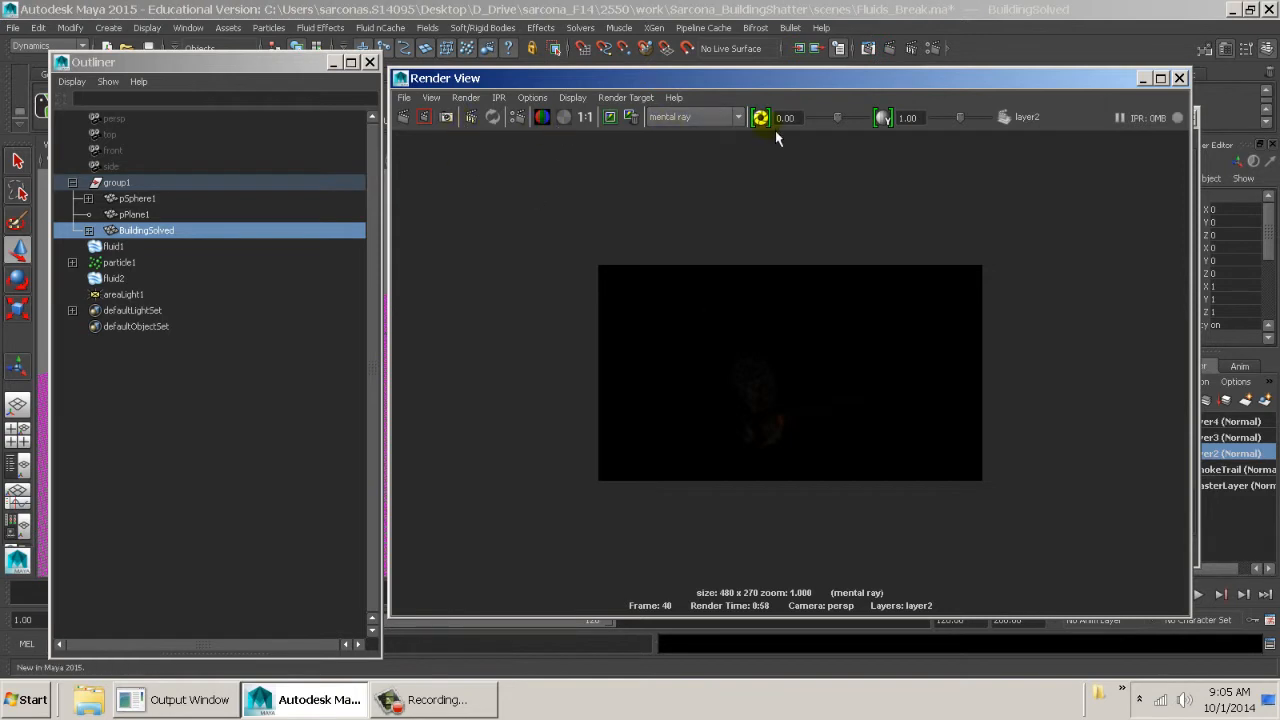
left_click_drag(837, 117, 872, 129)
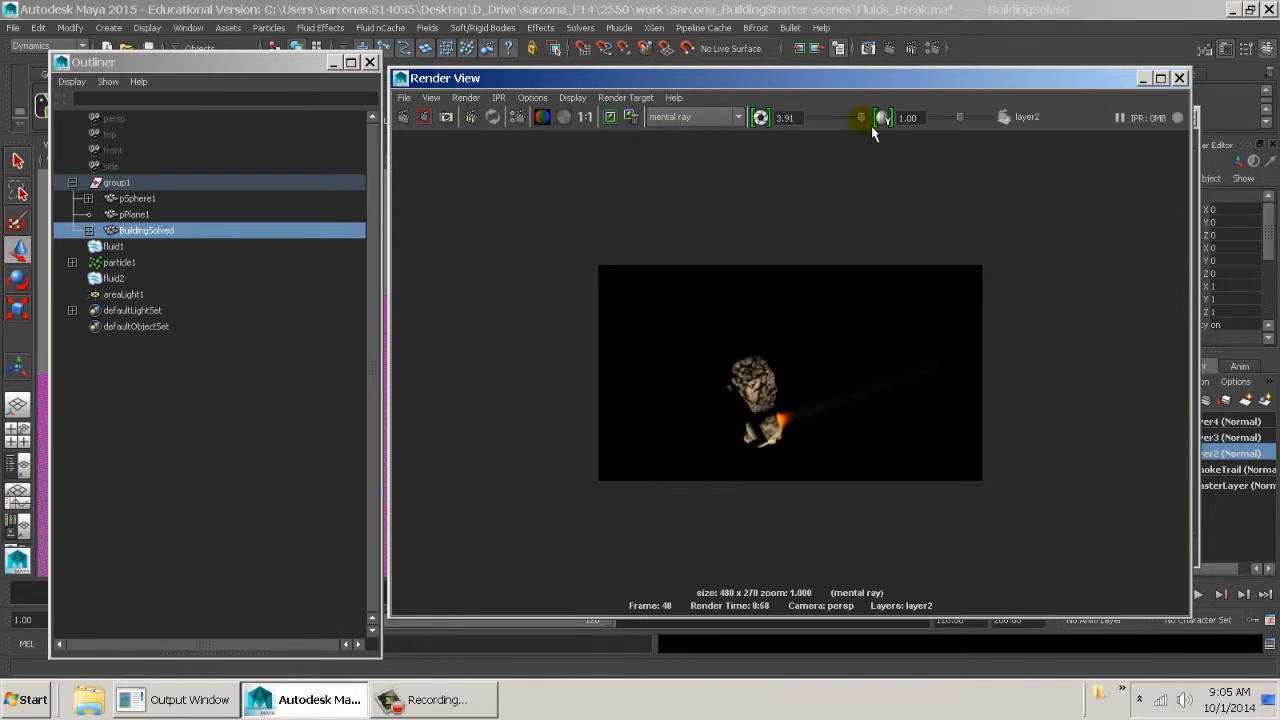
middle_click_drag(791, 362, 782, 290, "alt")
right_click_drag(780, 286, 1260, 341, "alt")
middle_click_drag(733, 277, 748, 356, "alt")
right_click_drag(748, 356, 1200, 388, "alt")
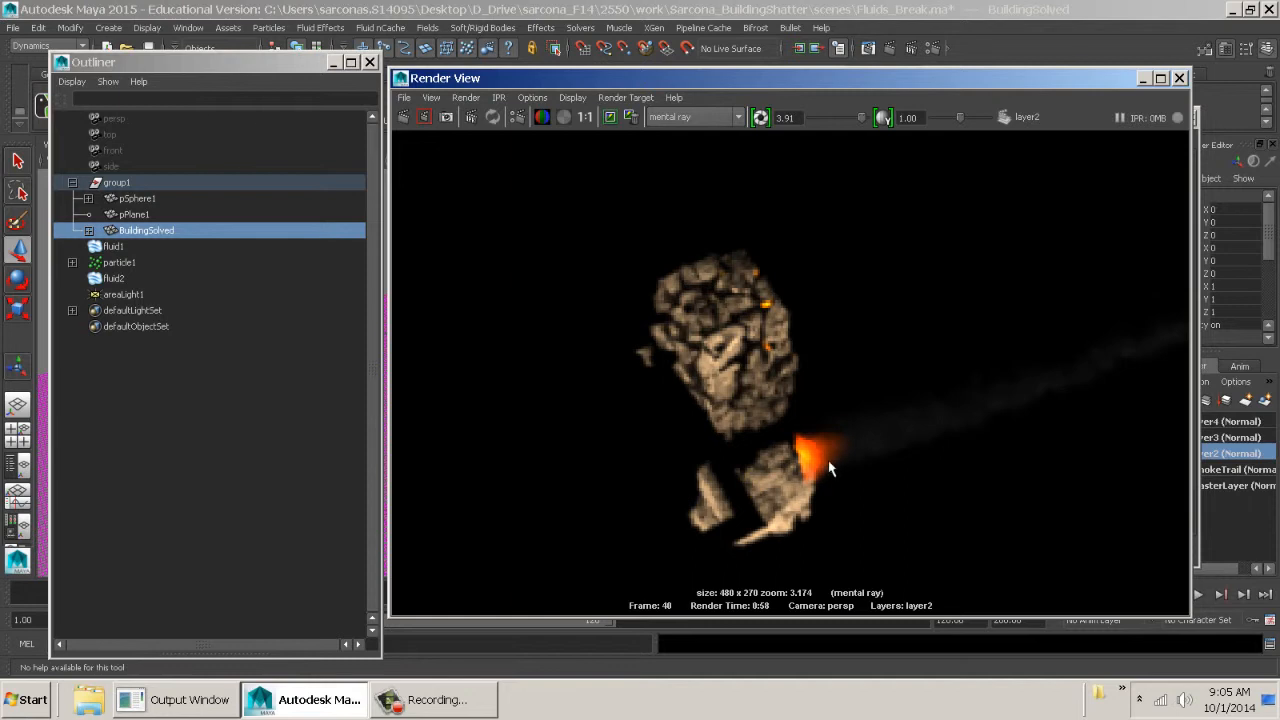
left_click(585, 117)
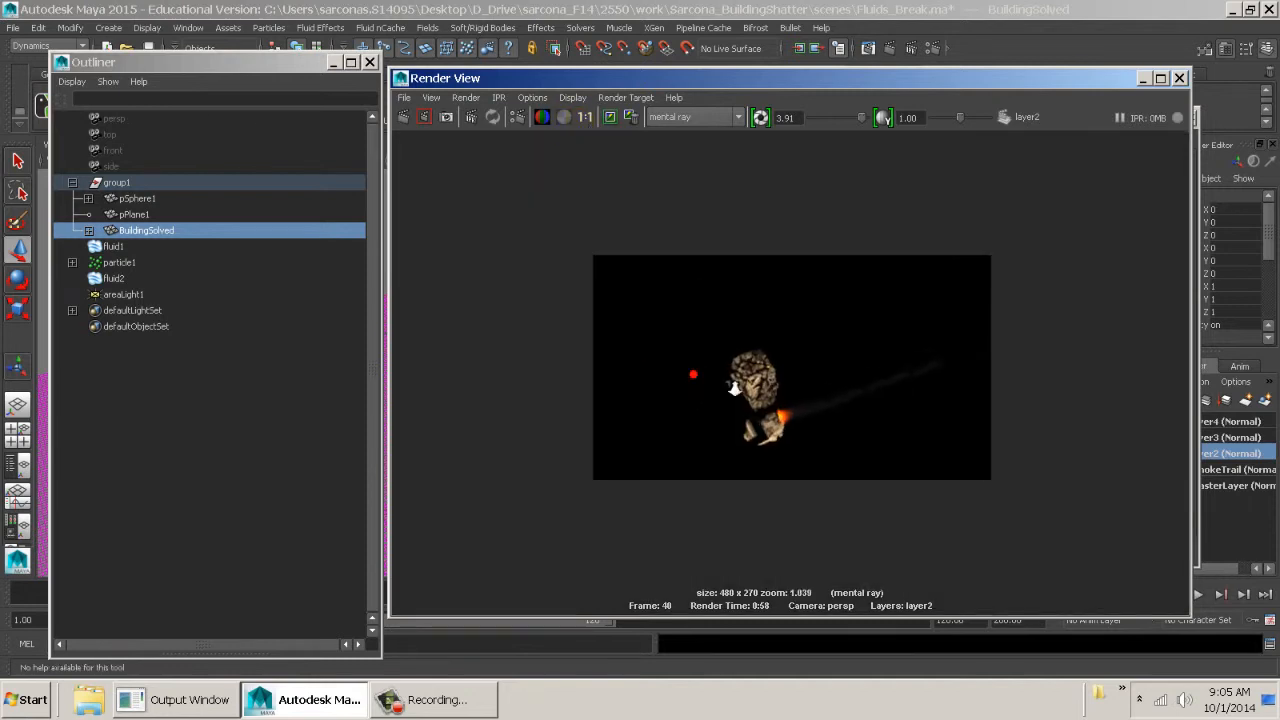
scroll(716, 416, "up", 3)
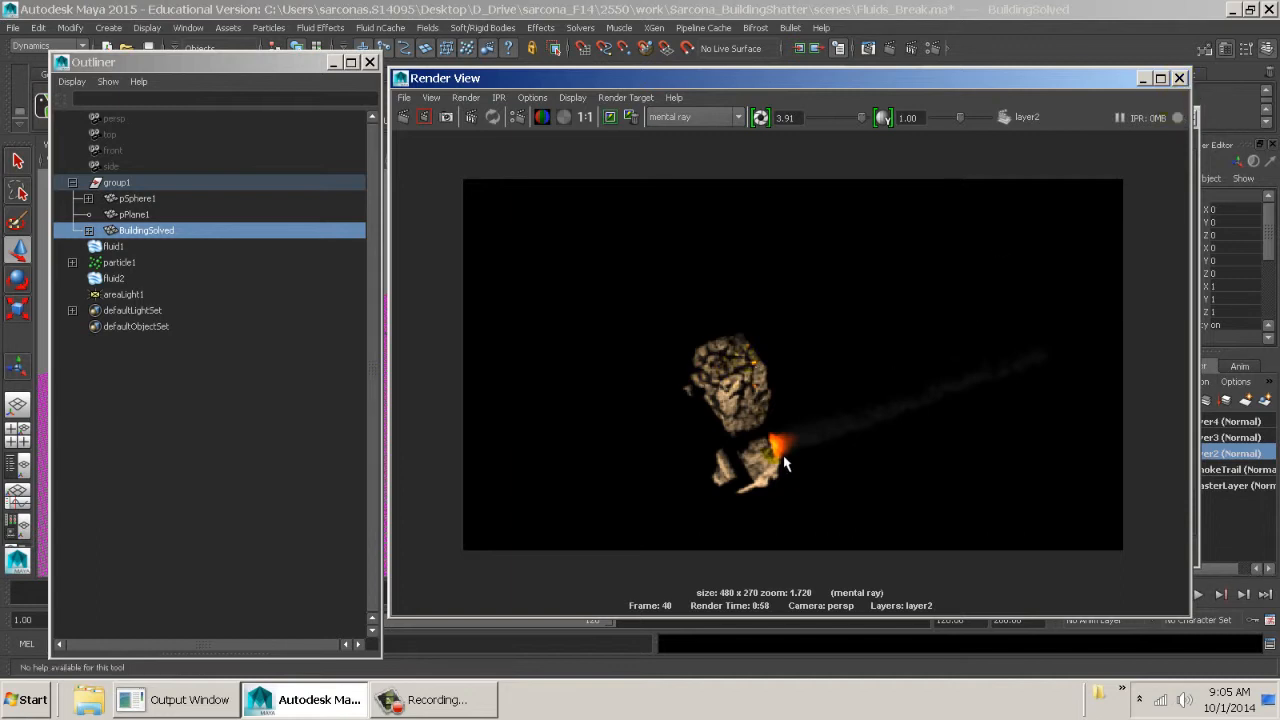
left_click(1179, 78)
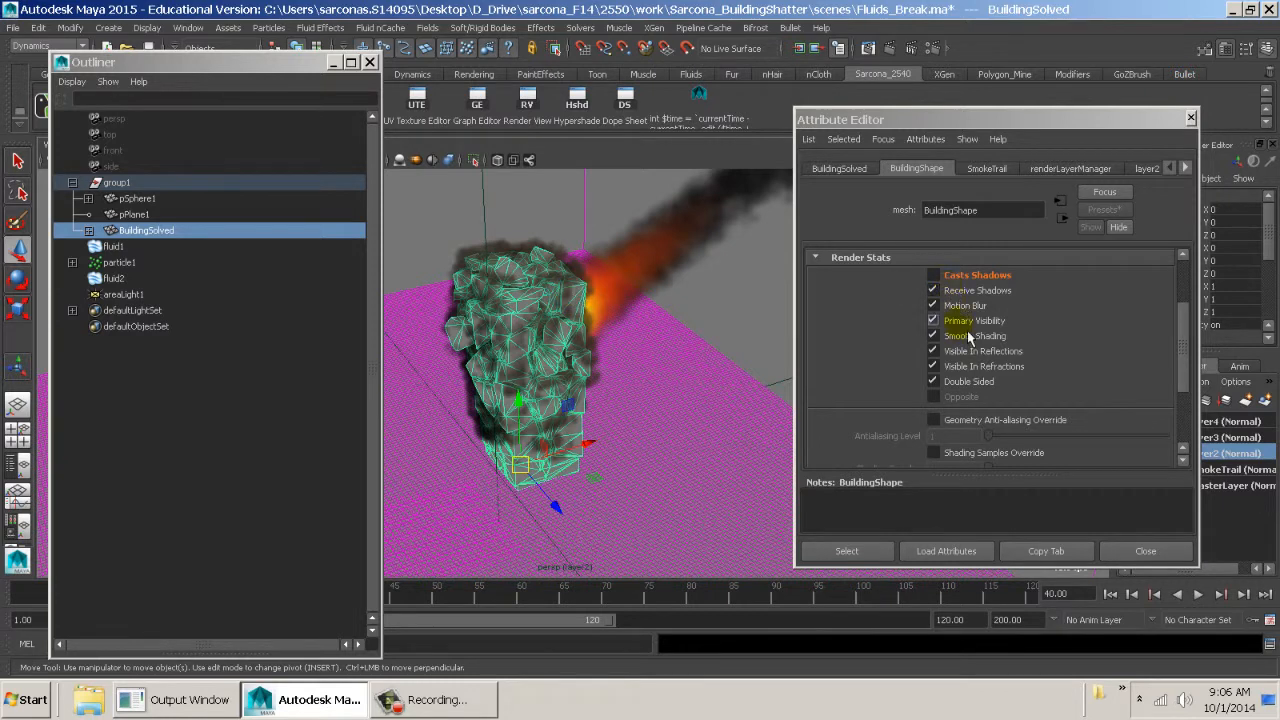
Assign the existing blackHole material to BuildingSolved on layer2, leaving its Primary Visibility turned on
left_click(950, 320)
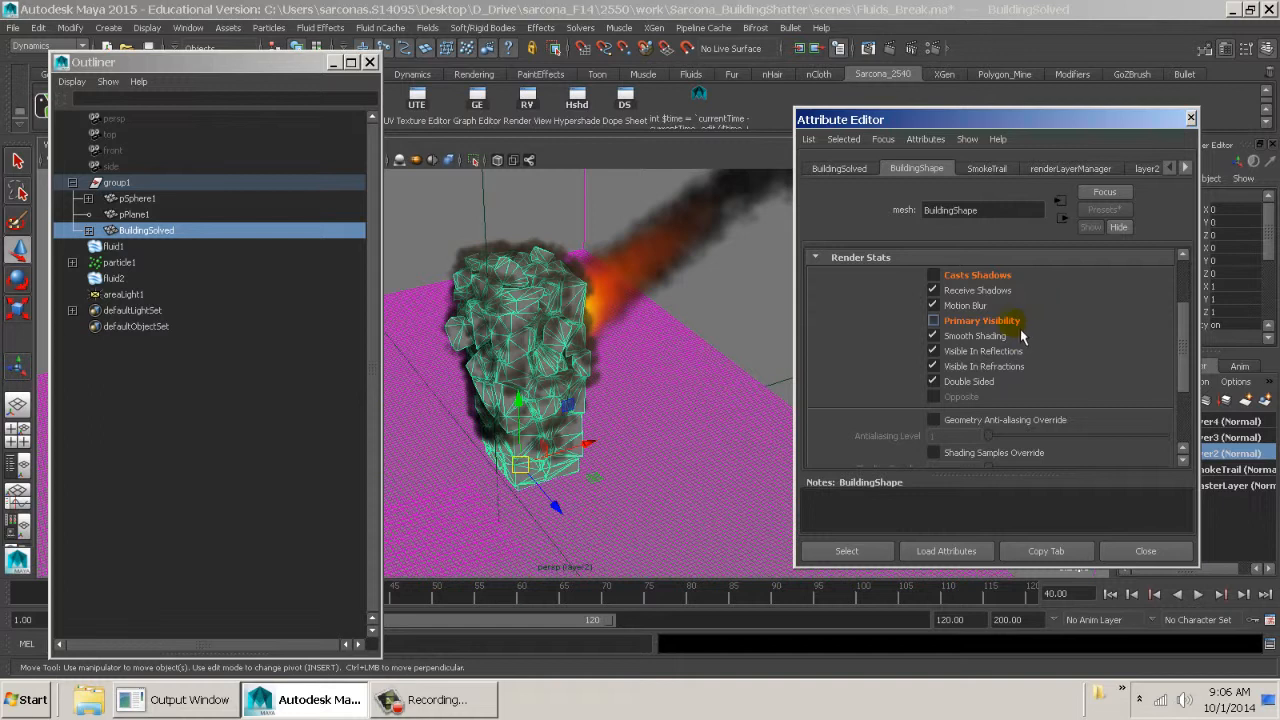
left_click(933, 320)
key("space")
left_click(488, 393)
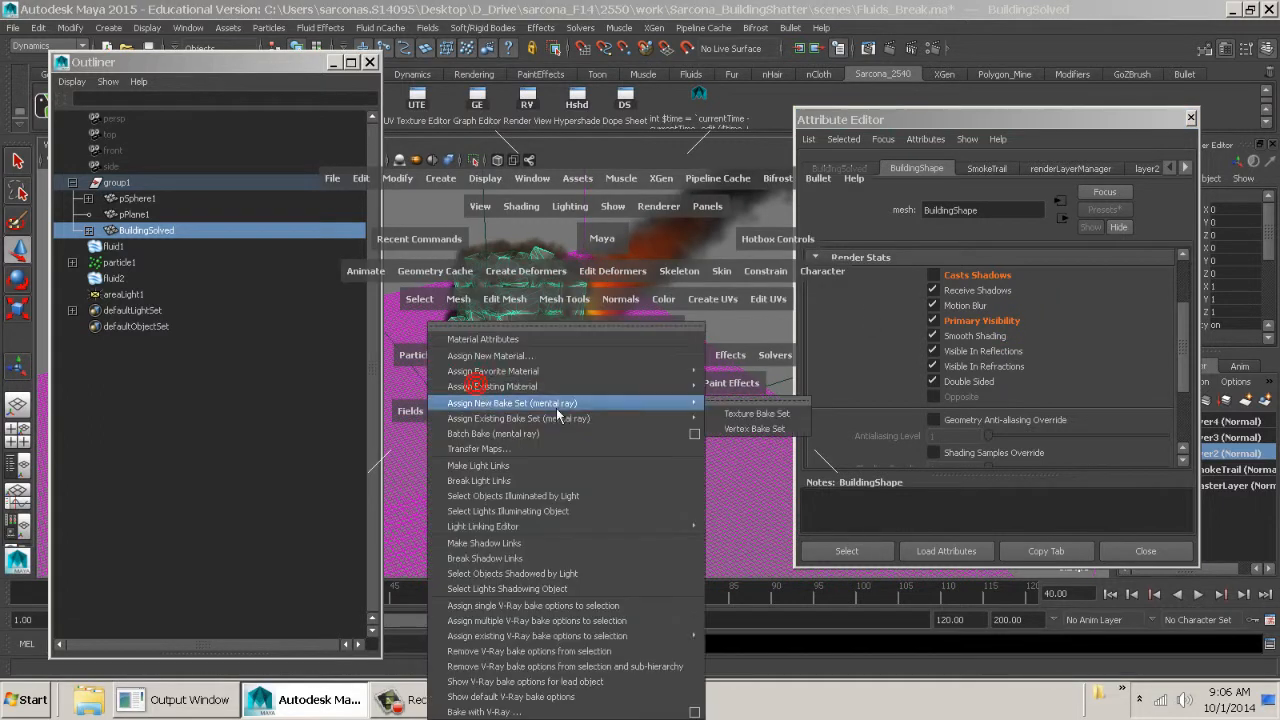
mouse_move(600, 386)
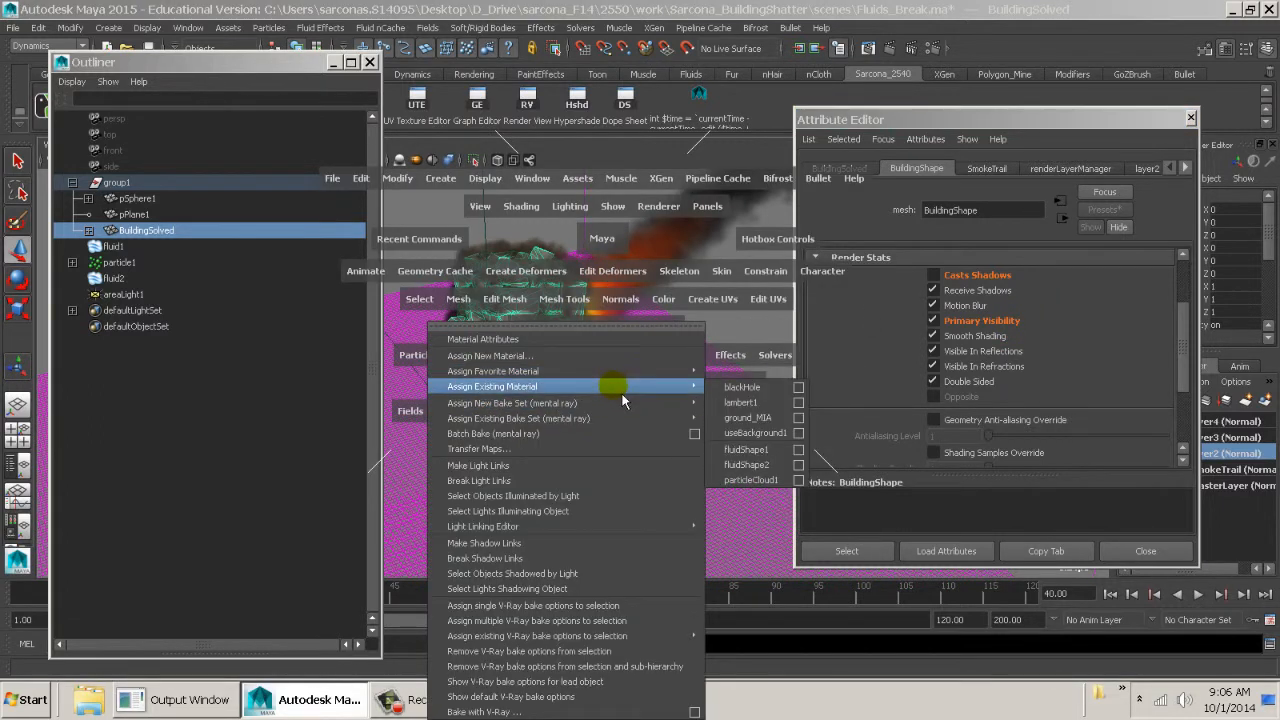
left_click(741, 401)
left_click_drag(588, 400, 611, 388, "alt")
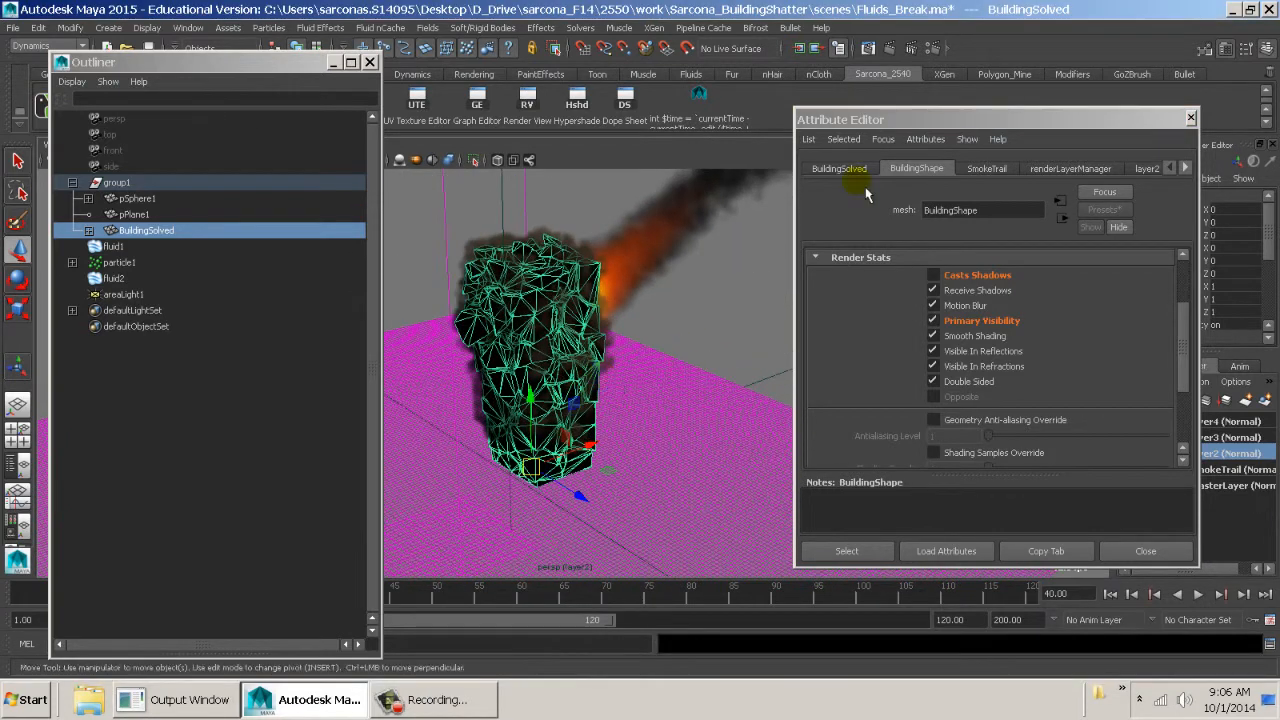
Render layer2 again and inspect the result with the exposure raised to about 3.18
left_click(869, 48)
left_click(403, 117)
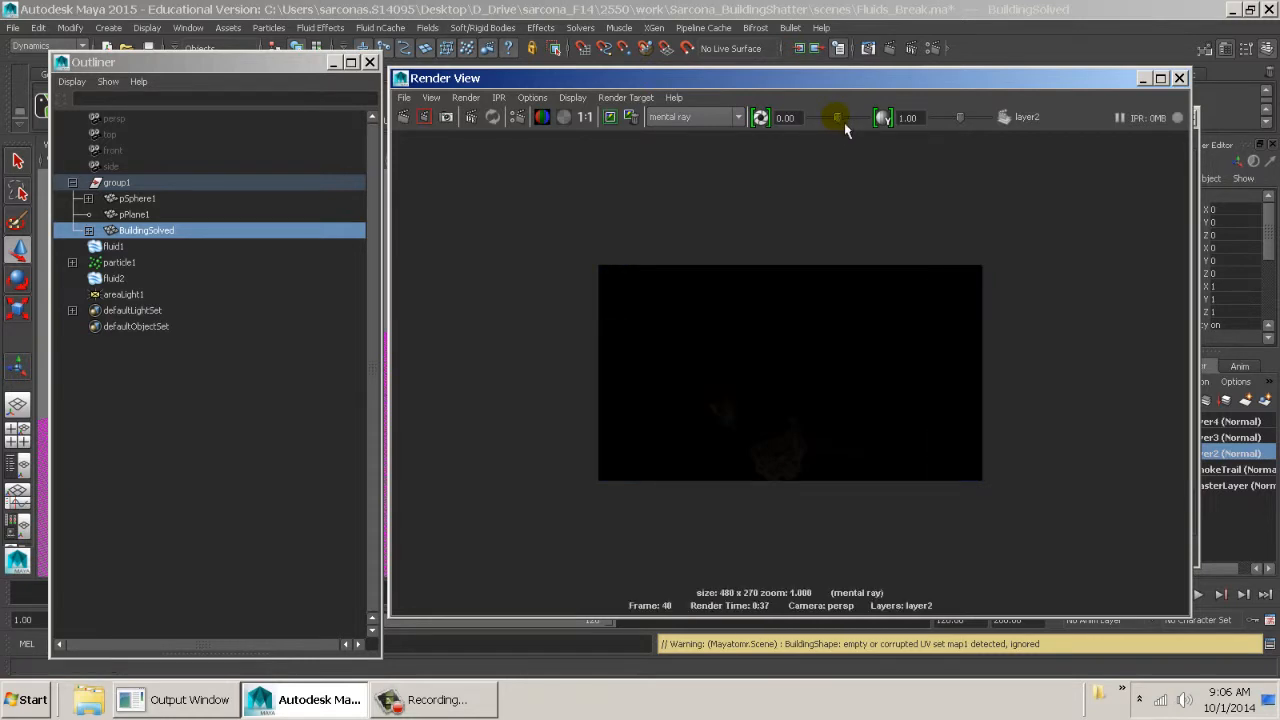
mouse_move(836, 117)
left_mouse_down()
mouse_move(874, 118)
mouse_move(858, 118)
left_mouse_up()
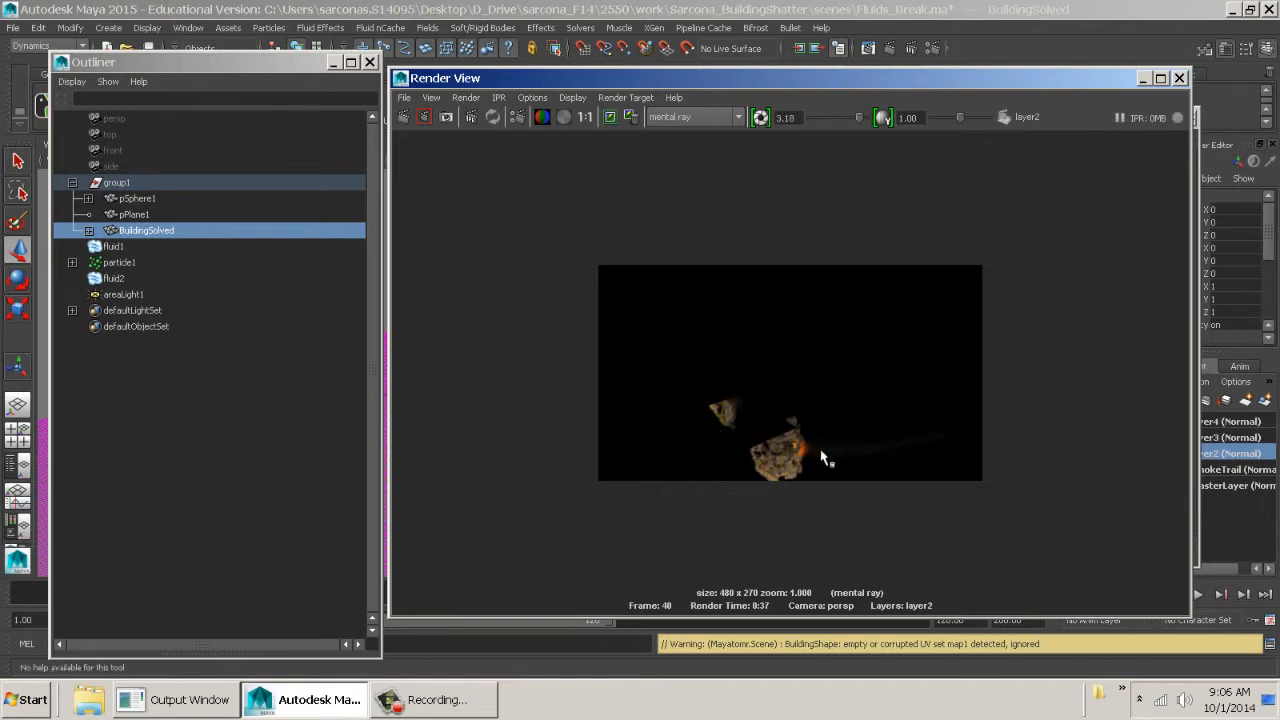
left_click(1180, 78)
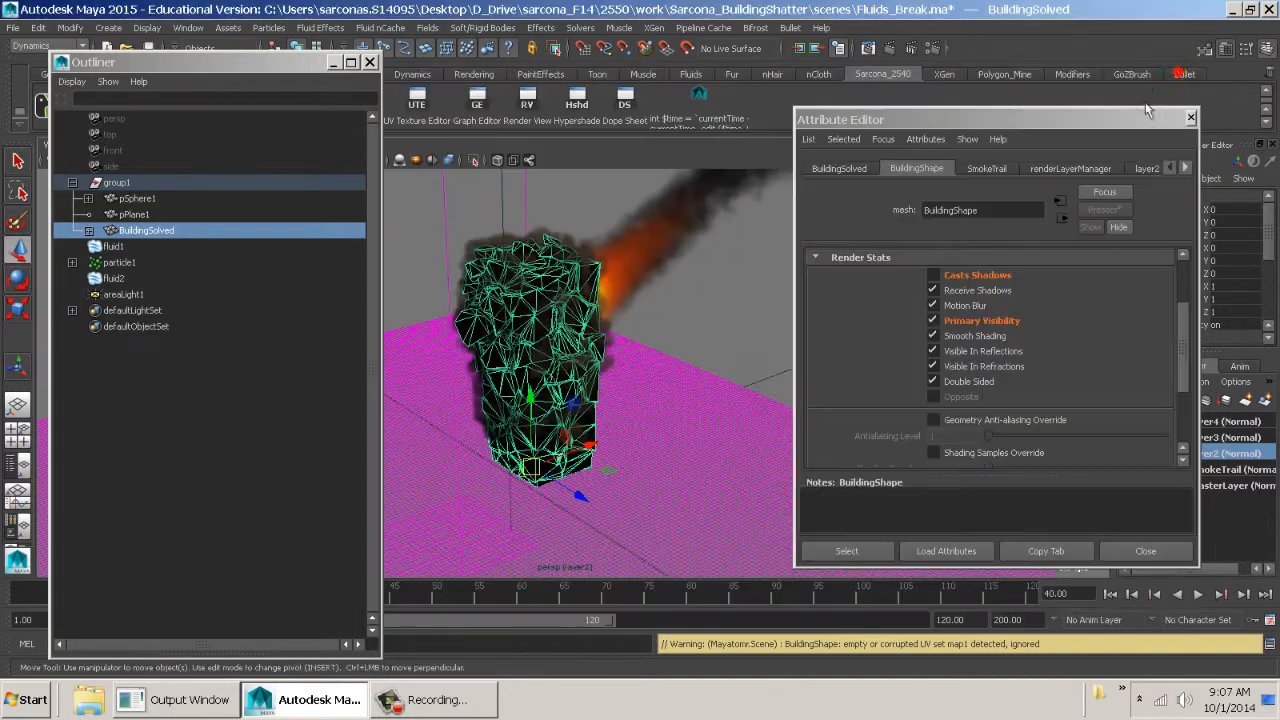
Close the building's attributes and rename layer2 as Rfl_Shd_Particles
left_click(1145, 551)
double_click(1208, 452)
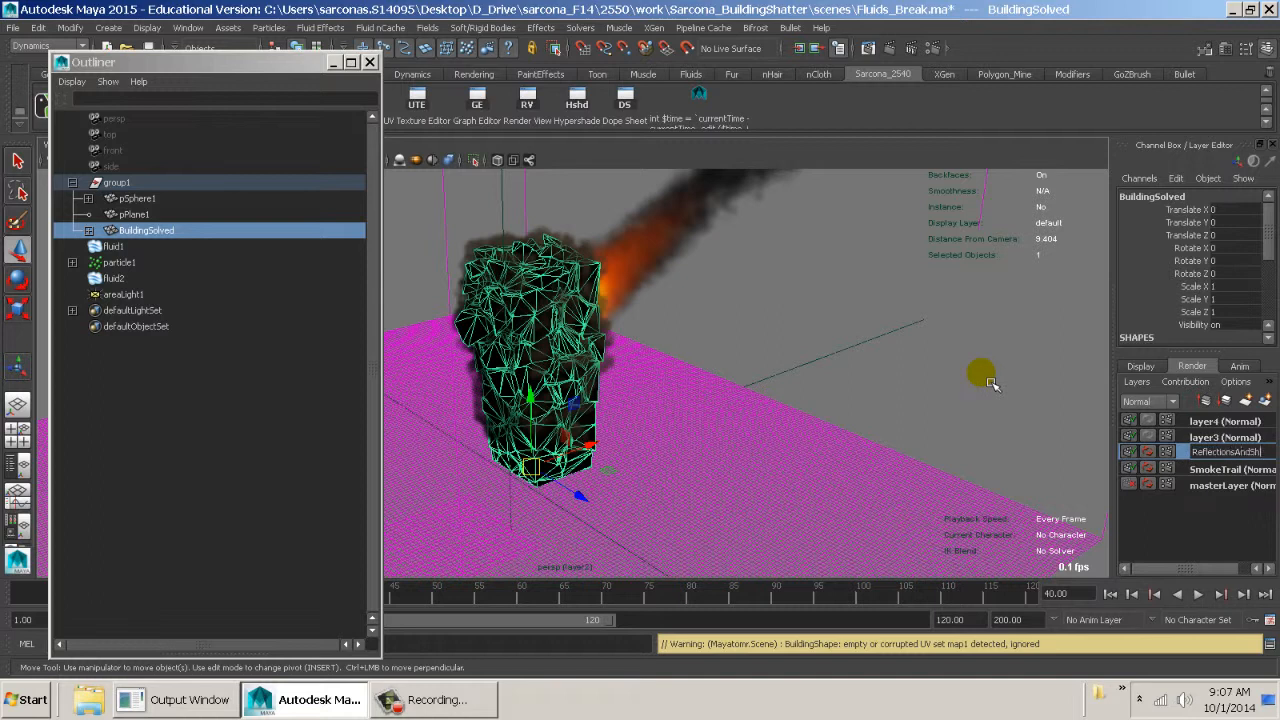
type("ReflectionsAndShadow")
key("Return")
key("Return")
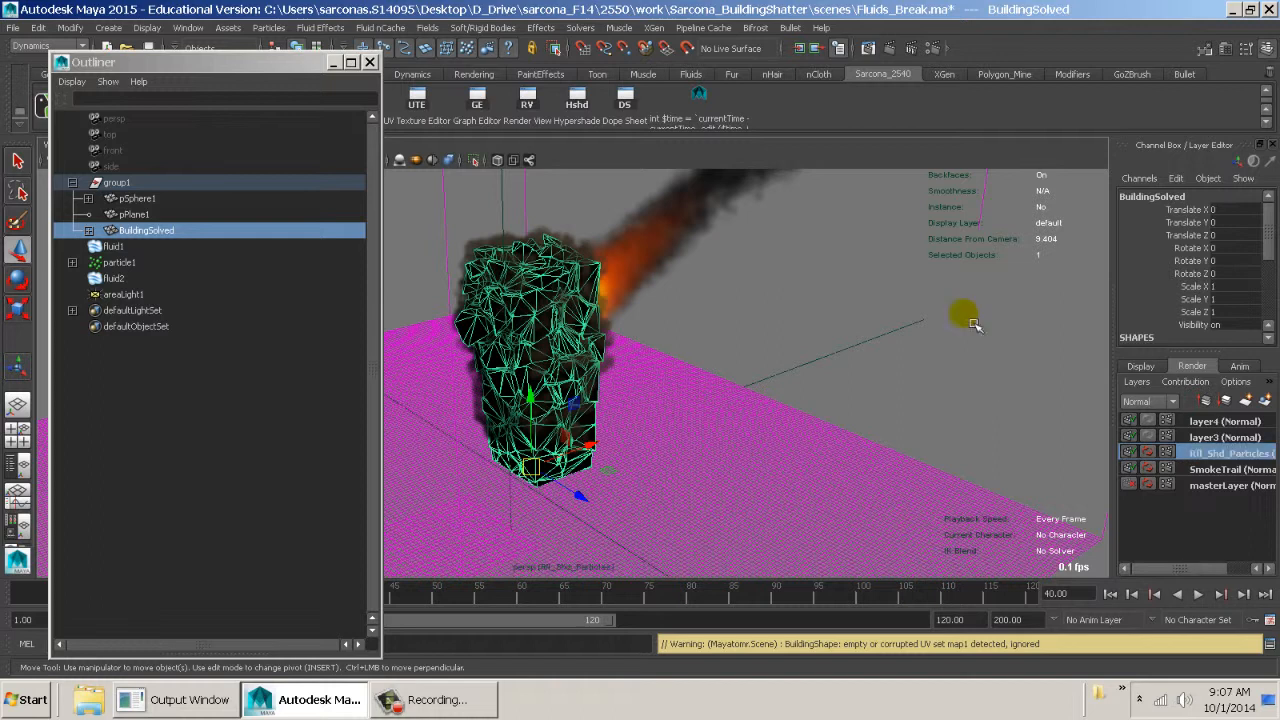
Compare the building and smoke in the Rfl_Shd_Particles and SmokeTrail render layers
left_click_drag(706, 284, 654, 276, "alt")
middle_click_drag(653, 280, 688, 424, "alt")
right_click_drag(688, 424, 766, 300, "alt")
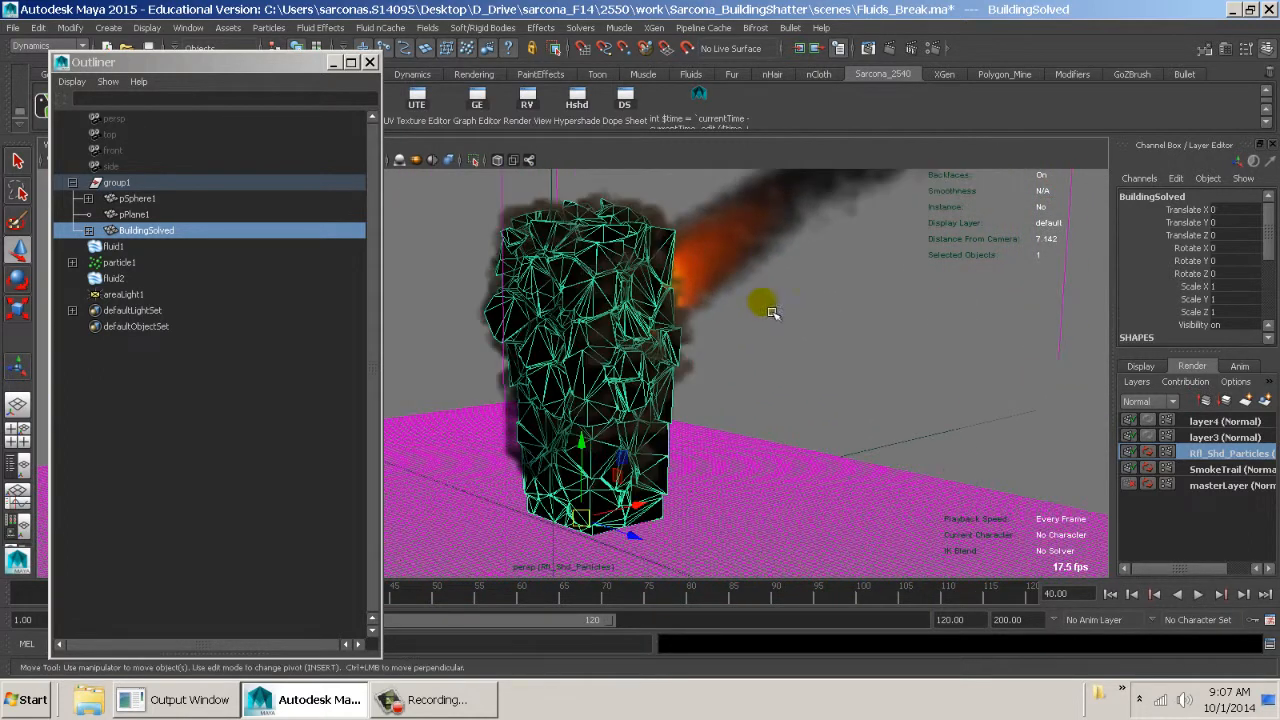
left_click(1227, 471)
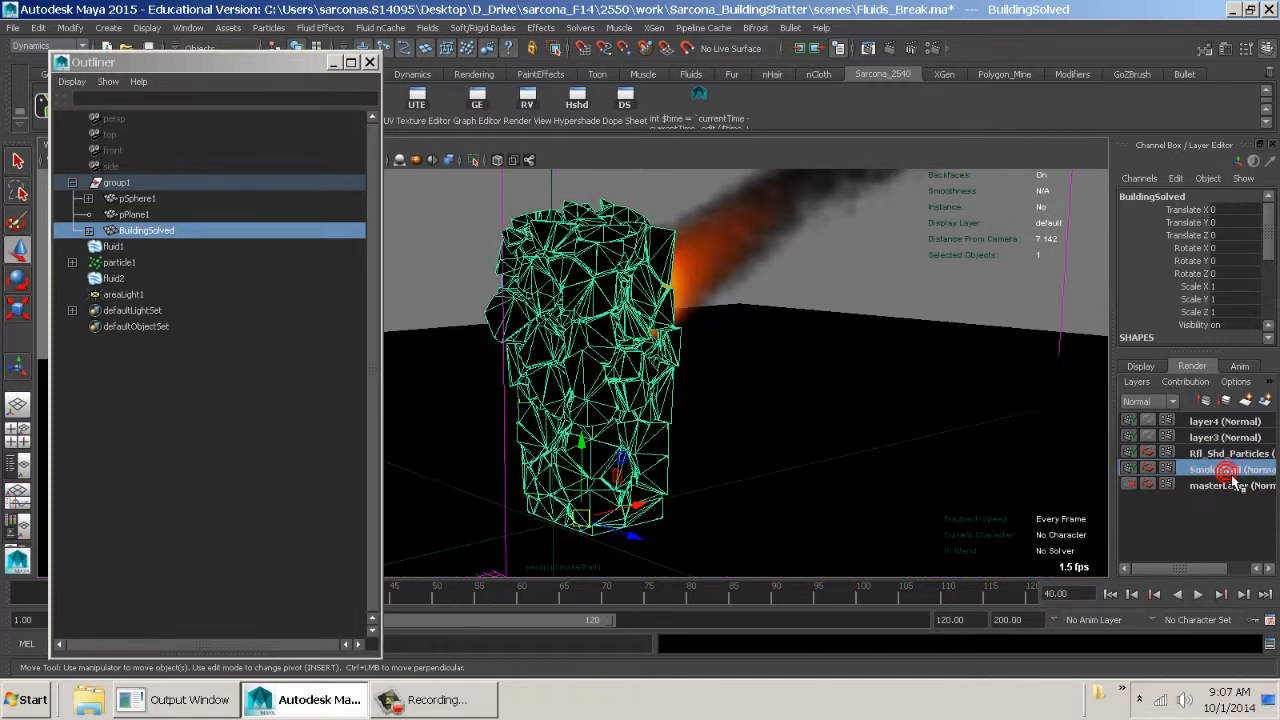
right_click_drag(1003, 407, 959, 428, "alt")
left_click_drag(790, 410, 791, 400, "alt")
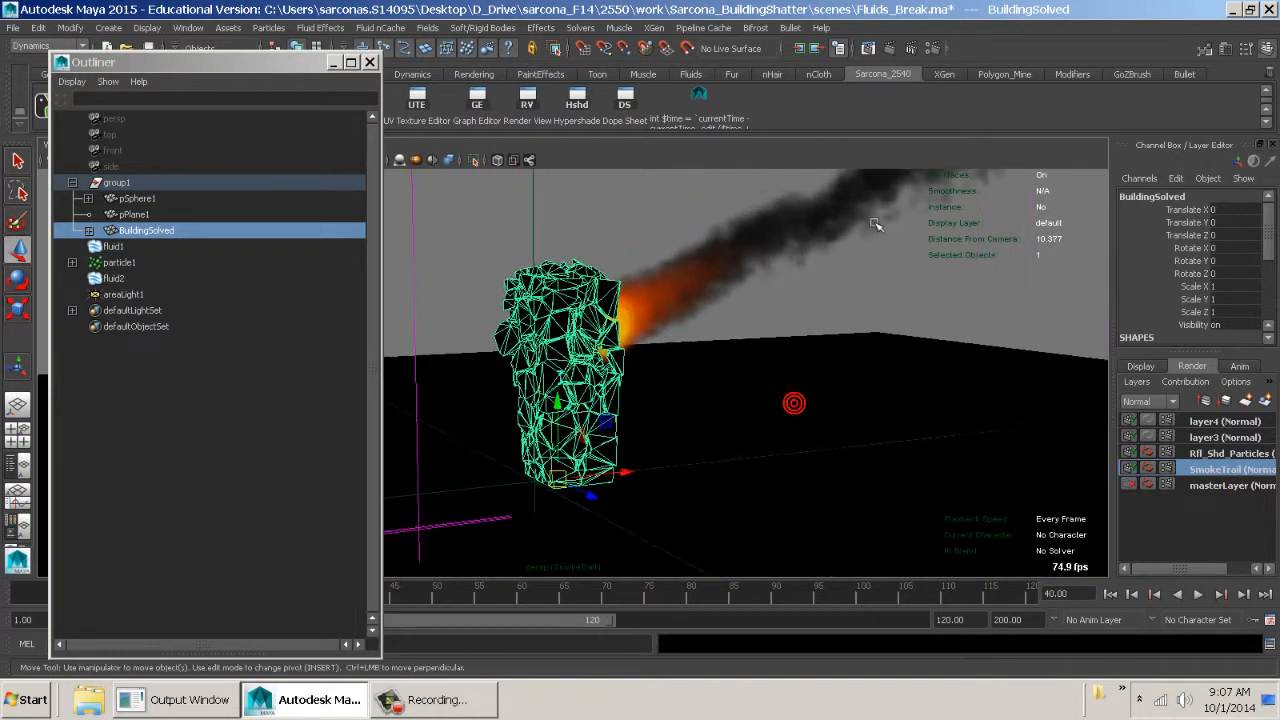
left_click(1220, 453)
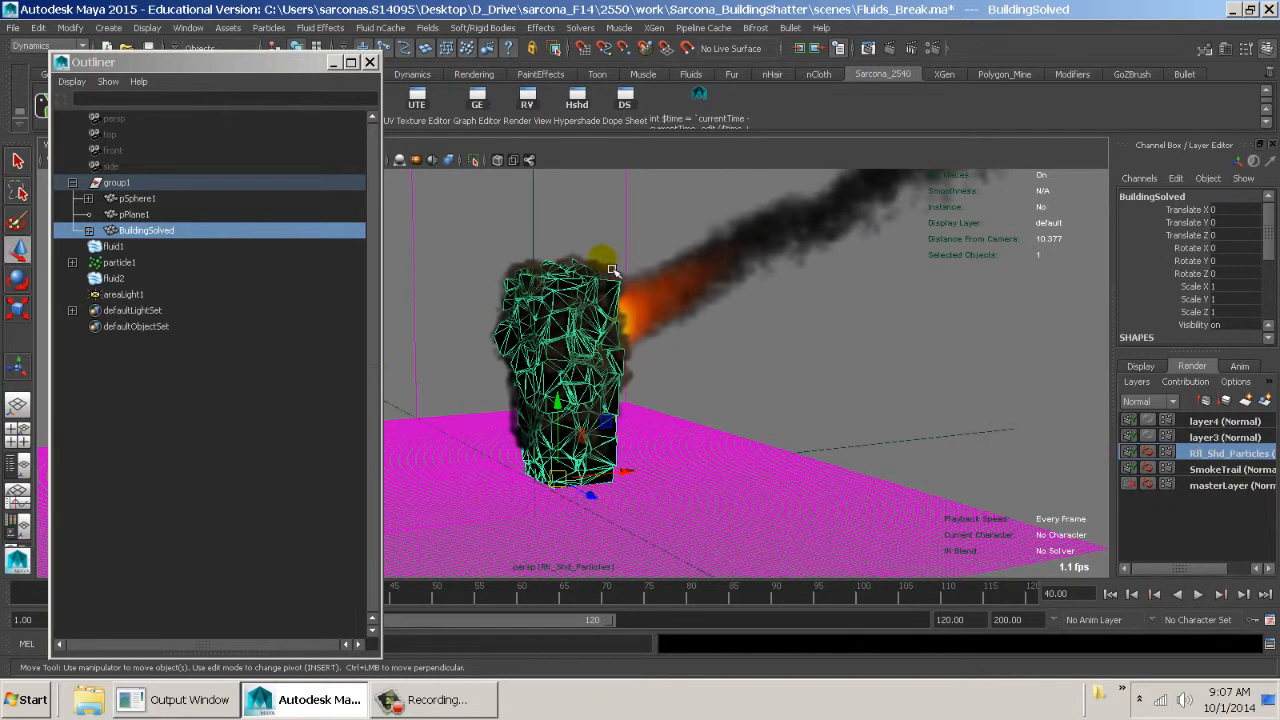
Rename layer3 as BuildingSmoke and remove the meteor trail container fluid1 from that layer
double_click(1205, 437)
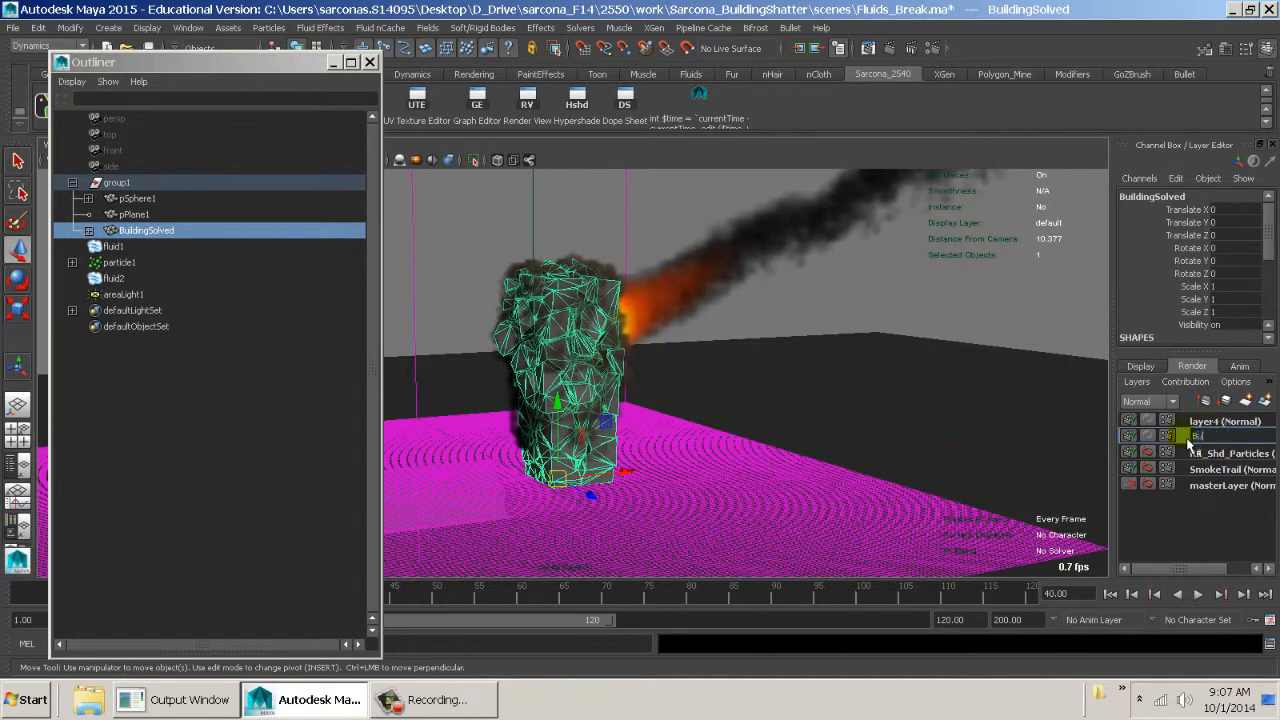
key("Return")
right_click_drag(868, 422, 523, 377, "alt")
middle_click_drag(698, 324, 666, 336, "alt")
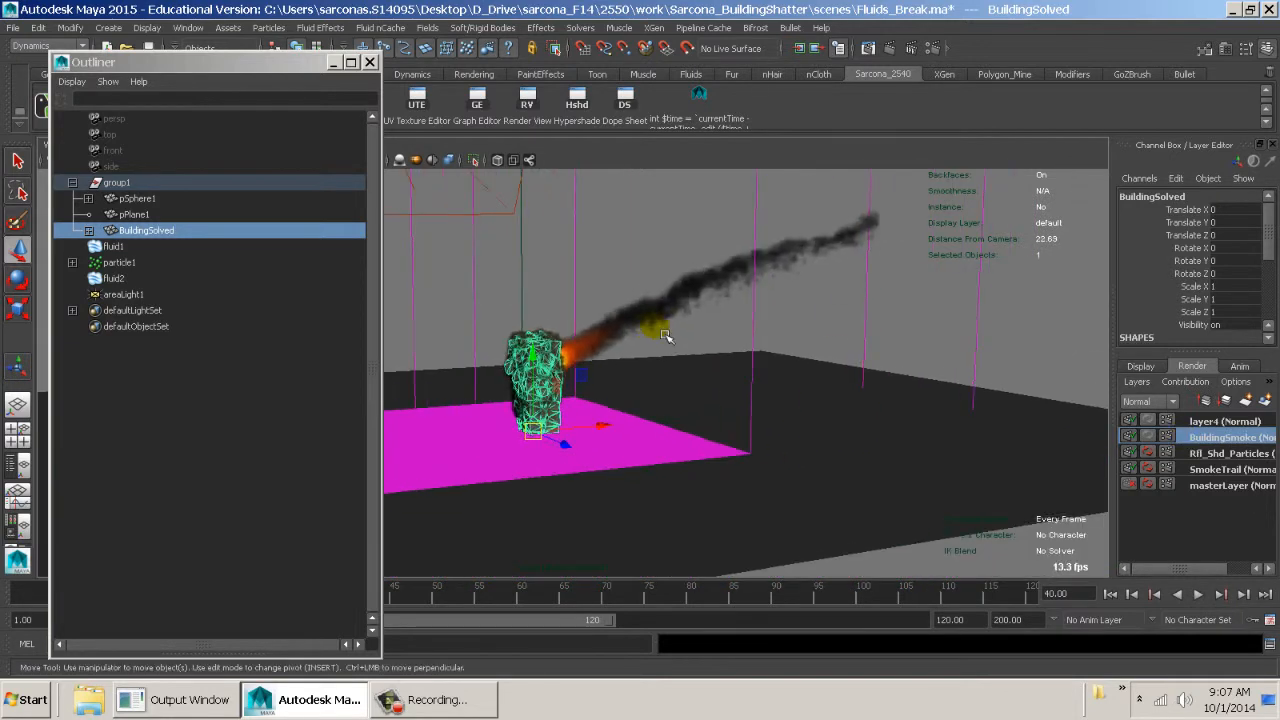
left_click(980, 305)
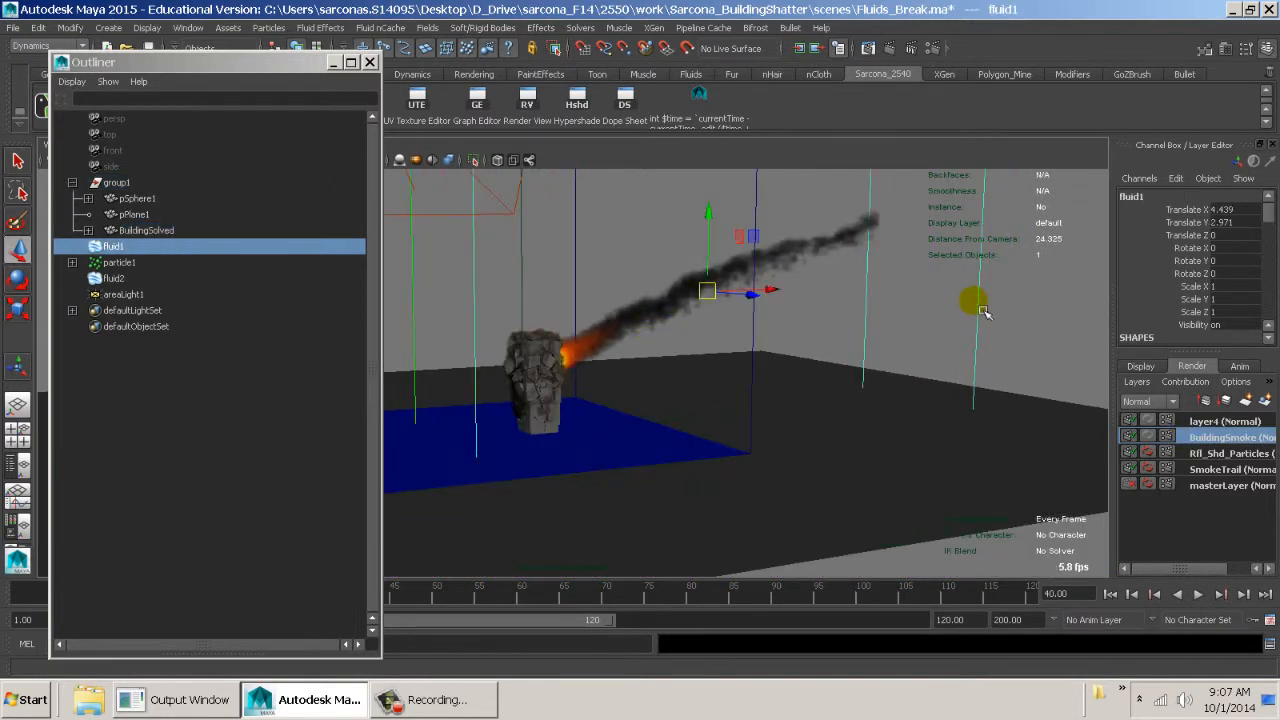
left_click_drag(1008, 359, 996, 359, "alt")
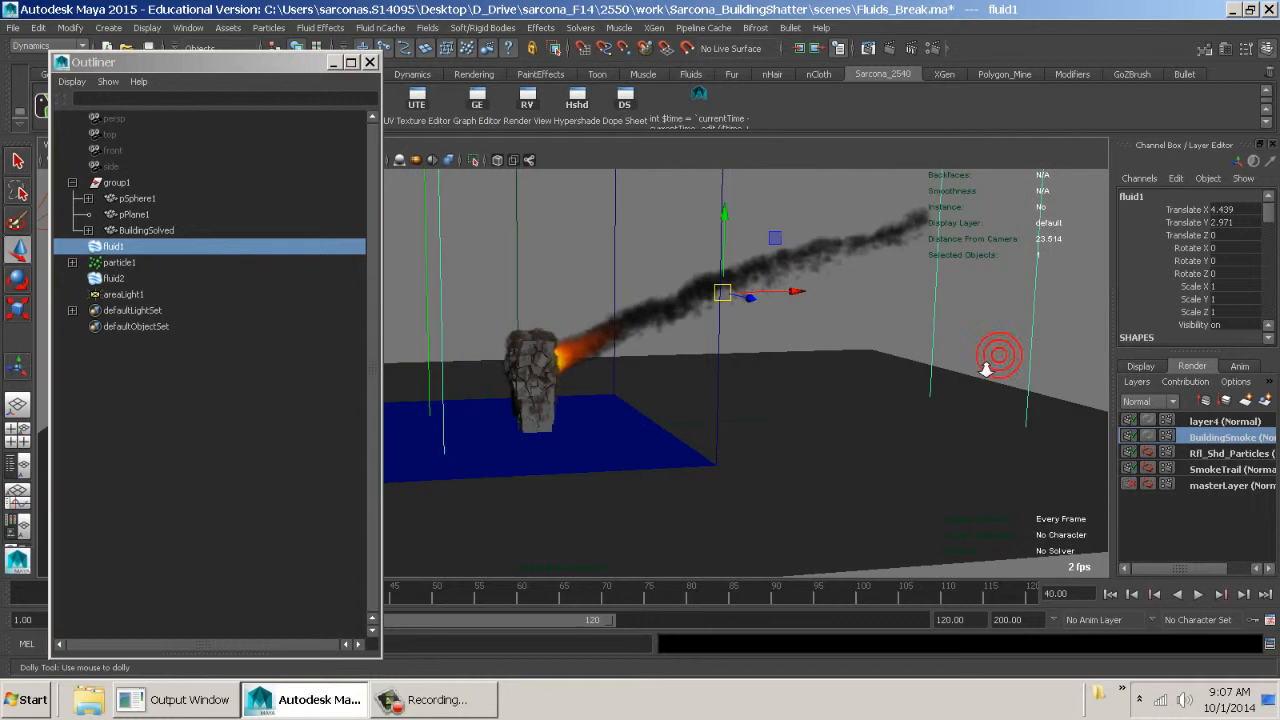
right_click(1232, 437)
left_click(1220, 463)
left_click_drag(637, 420, 857, 400, "alt")
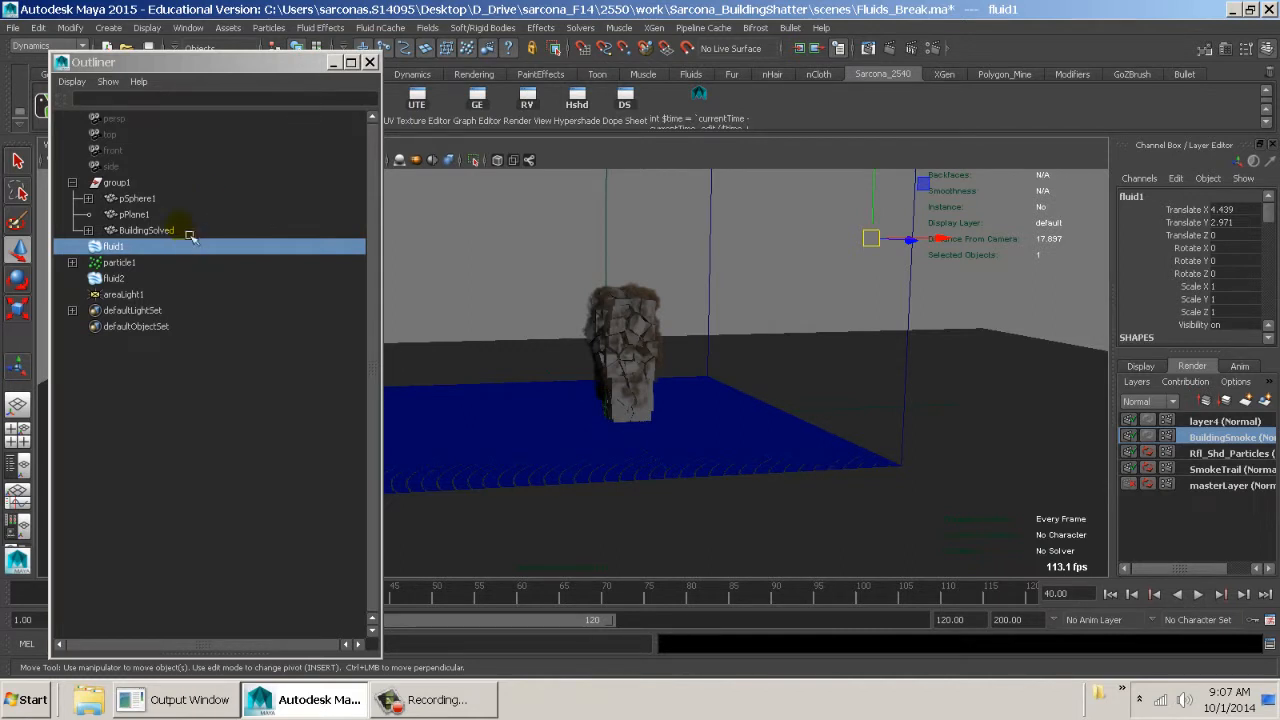
Assign the existing blackHole material to pSphere1, pPlane1 and BuildingSolved on the BuildingSmoke layer
left_click_drag(163, 230, 162, 202)
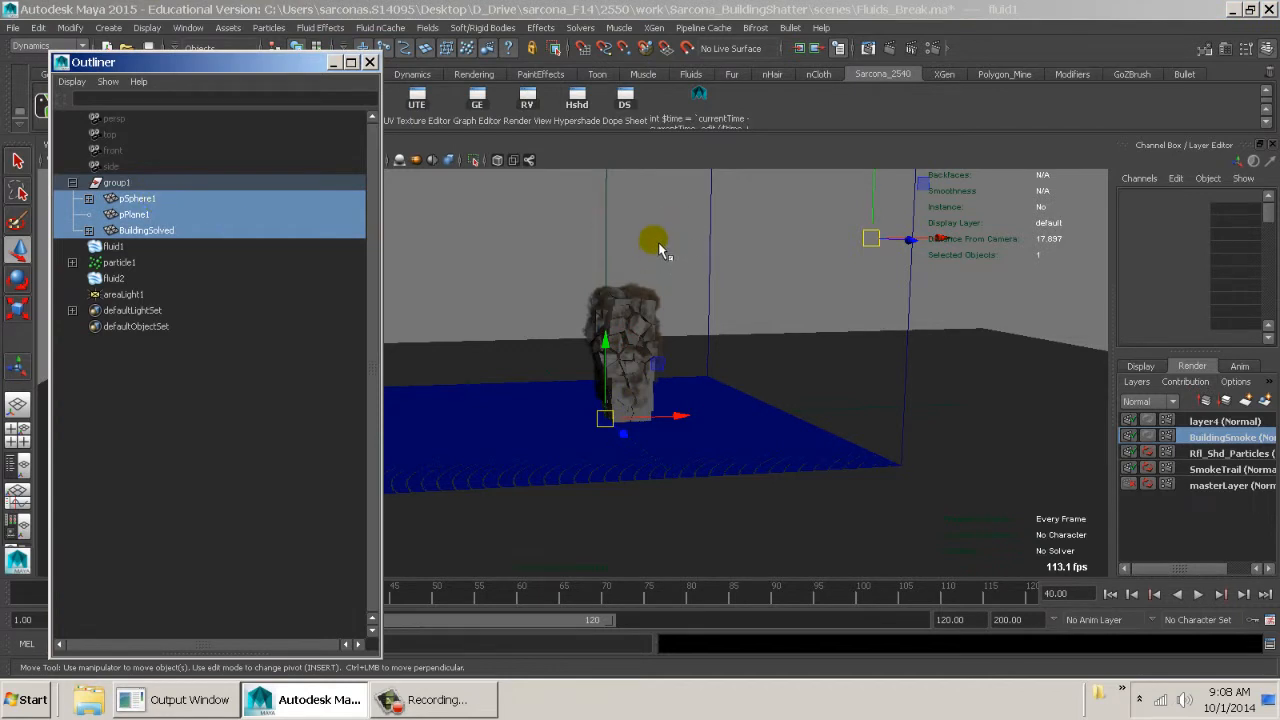
left_click(694, 155)
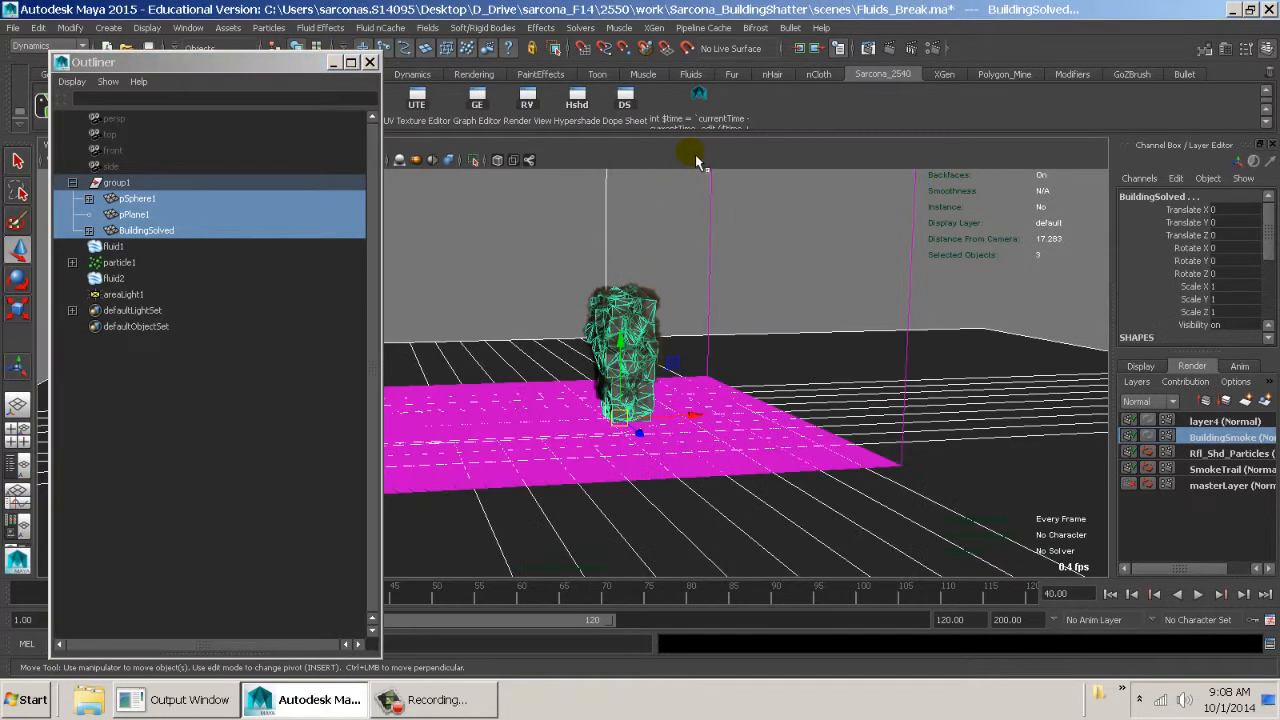
left_click_drag(683, 378, 630, 365, "alt")
key("space")
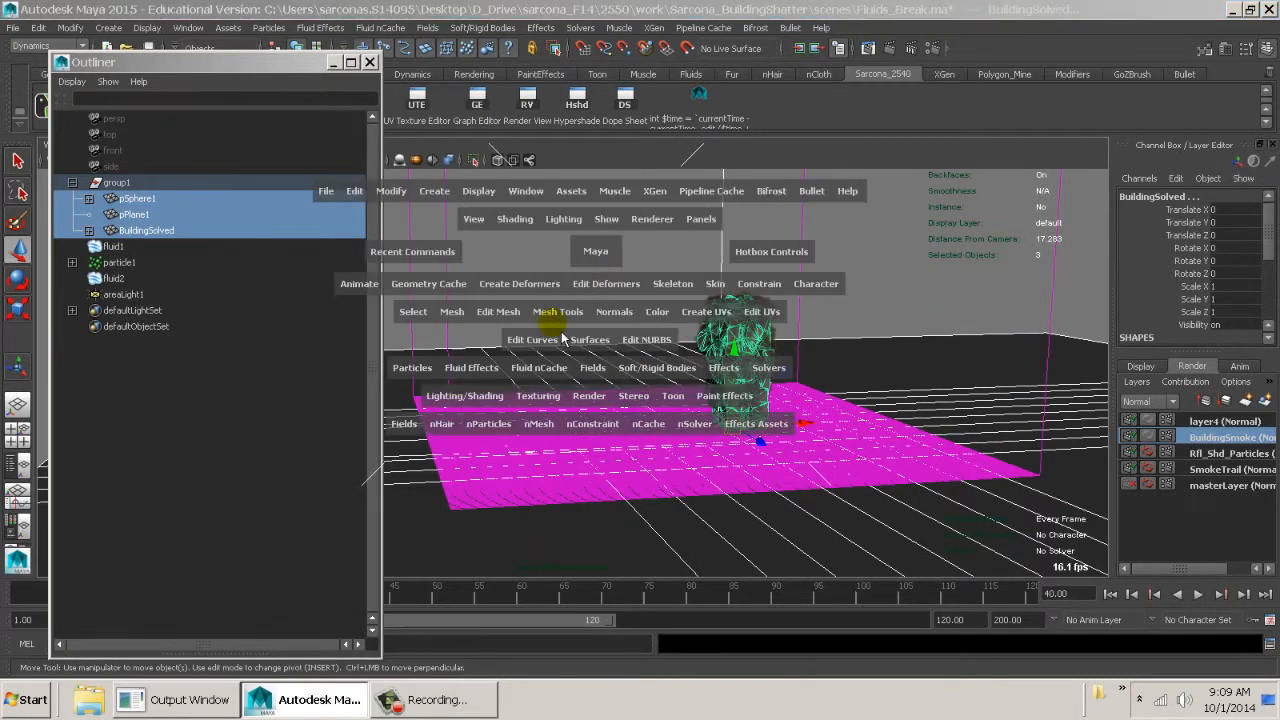
left_click(478, 397)
mouse_move(651, 387)
left_click(736, 392)
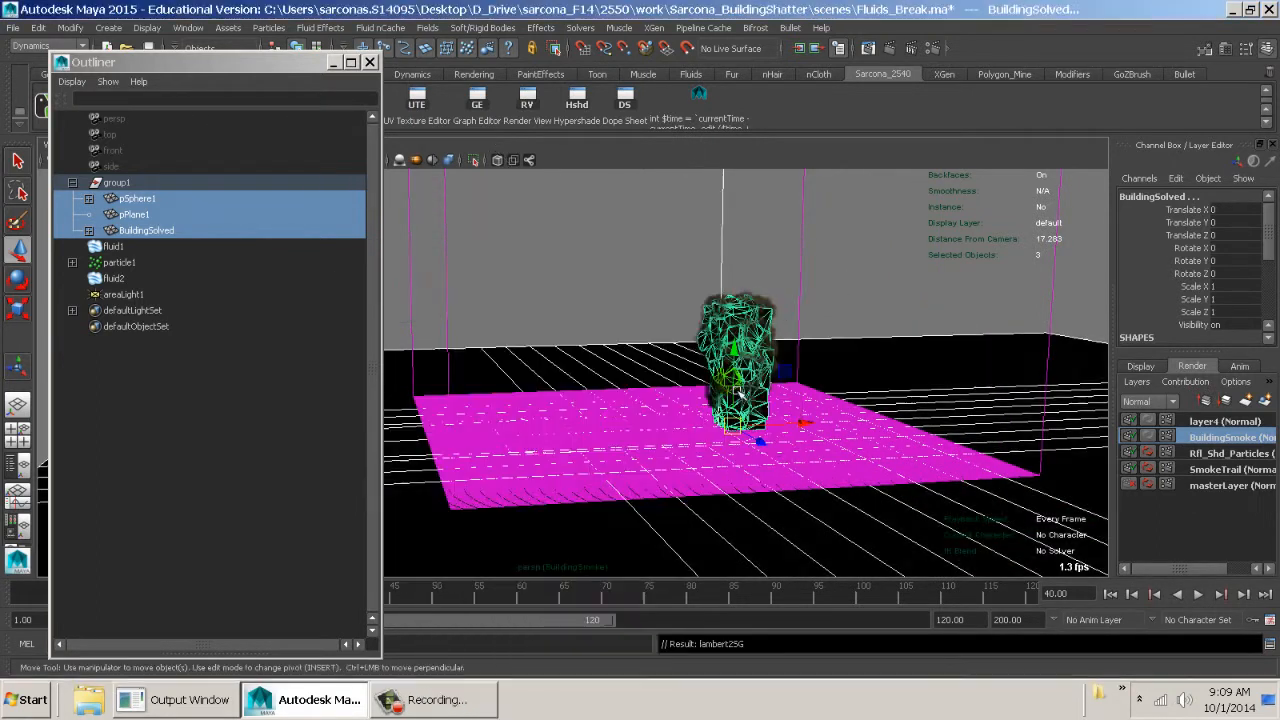
Render the BuildingSmoke layer from a closer view of the building and check its alpha and colour channels
left_click_drag(657, 354, 780, 395, "alt")
left_click(866, 48)
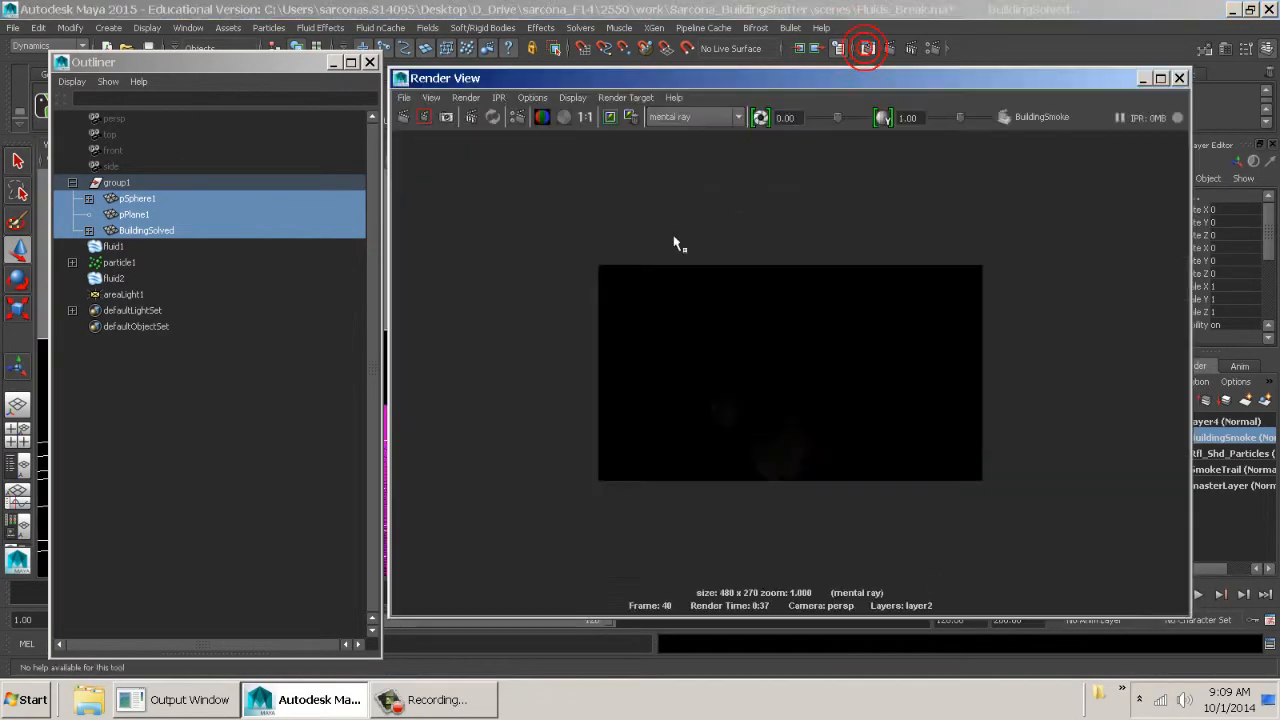
left_click(424, 117)
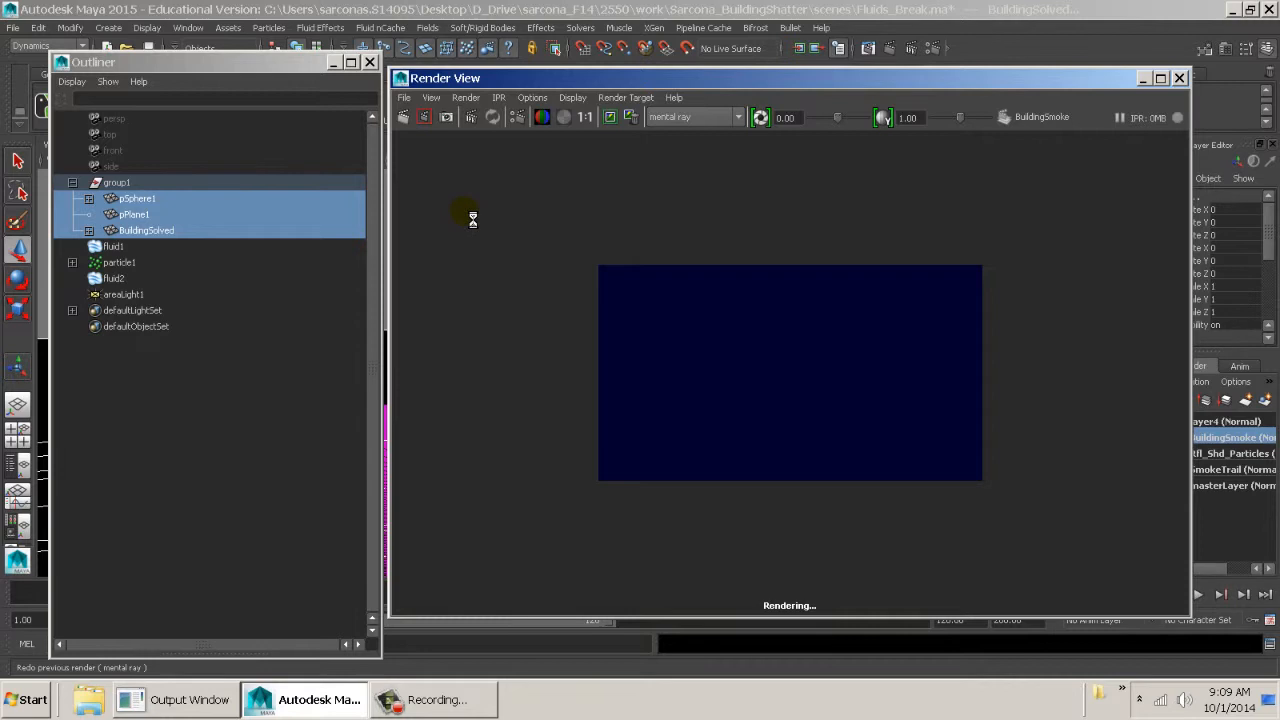
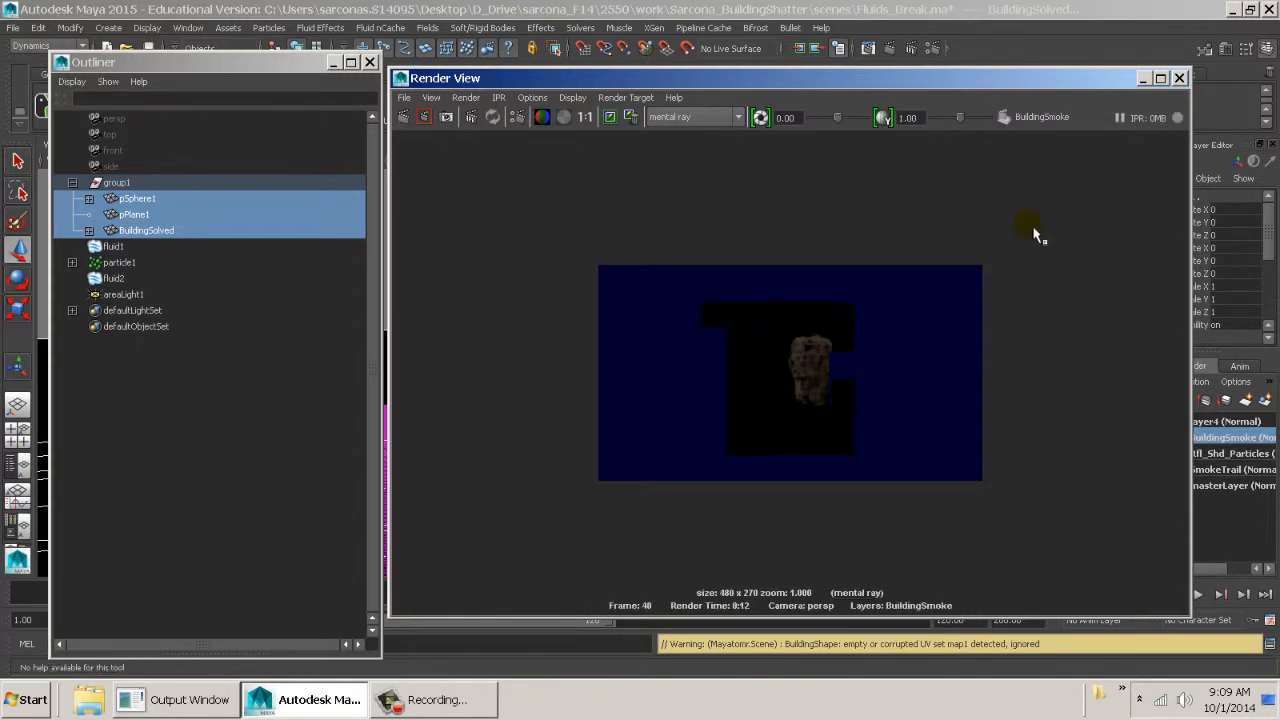
left_click(563, 117)
left_click(541, 119)
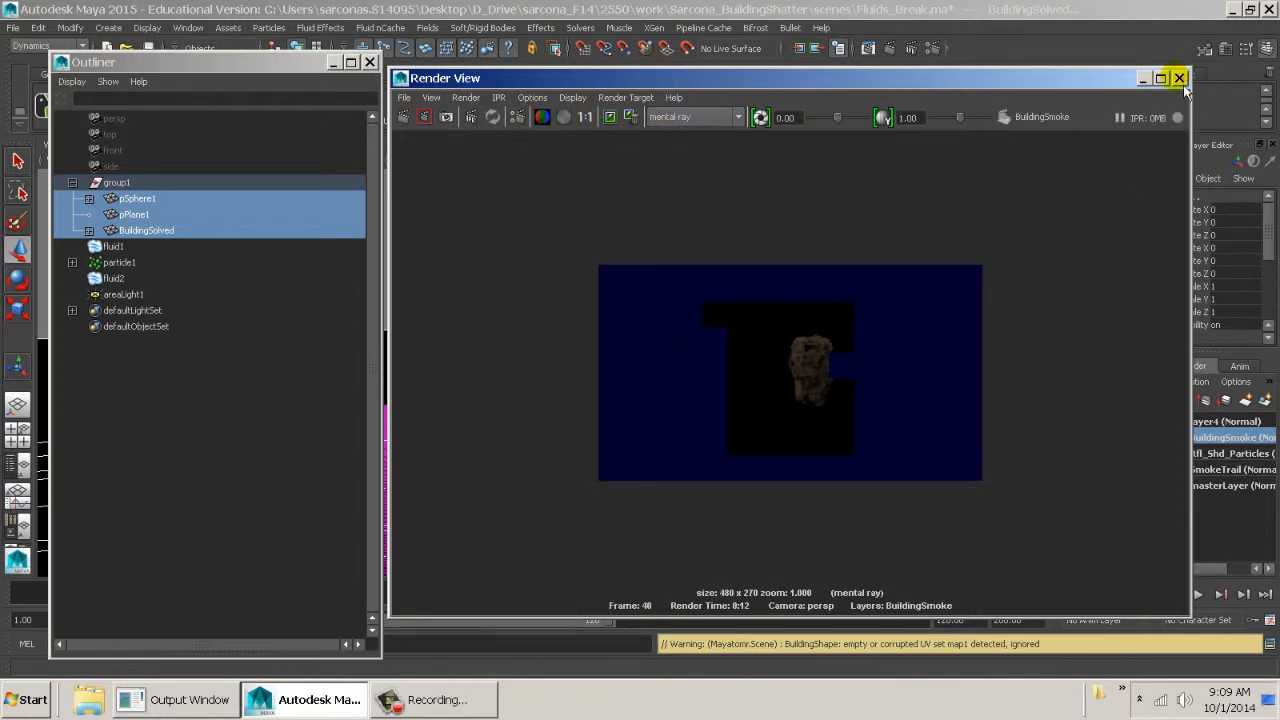
left_click(1179, 77)
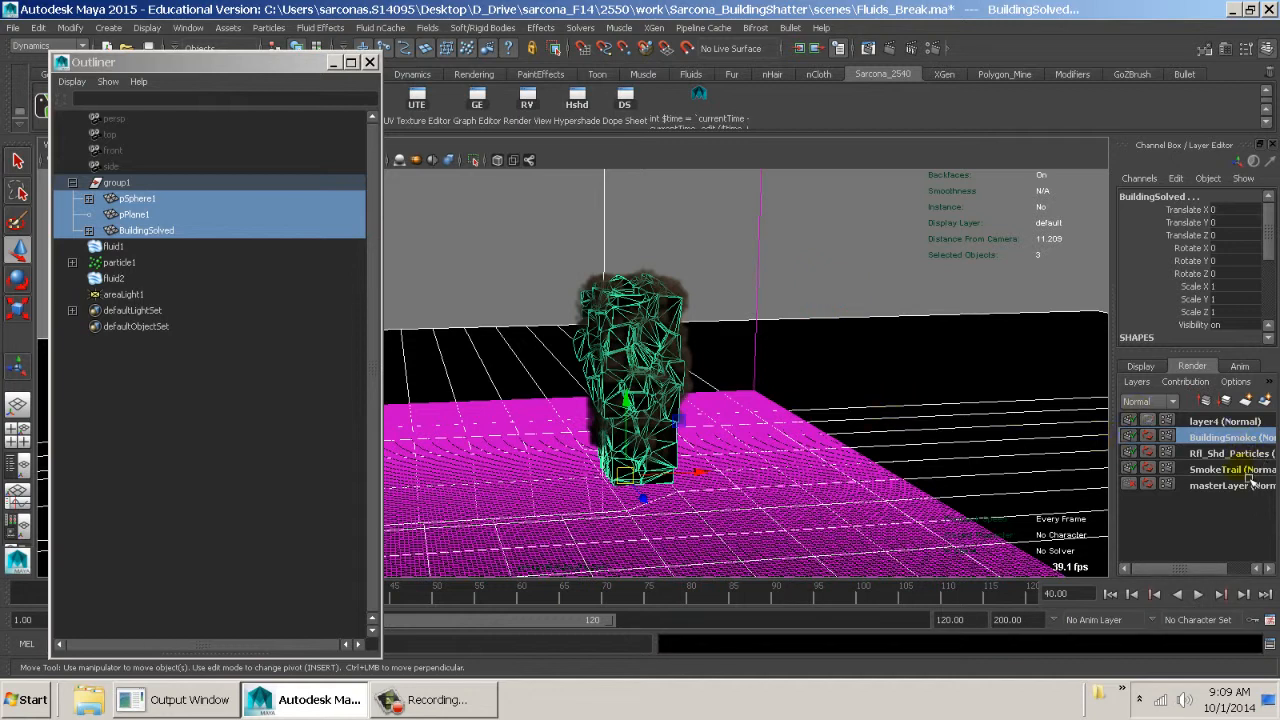
Remove both fluid containers, fluid1 and fluid2, from render layer layer4
left_click(1226, 423)
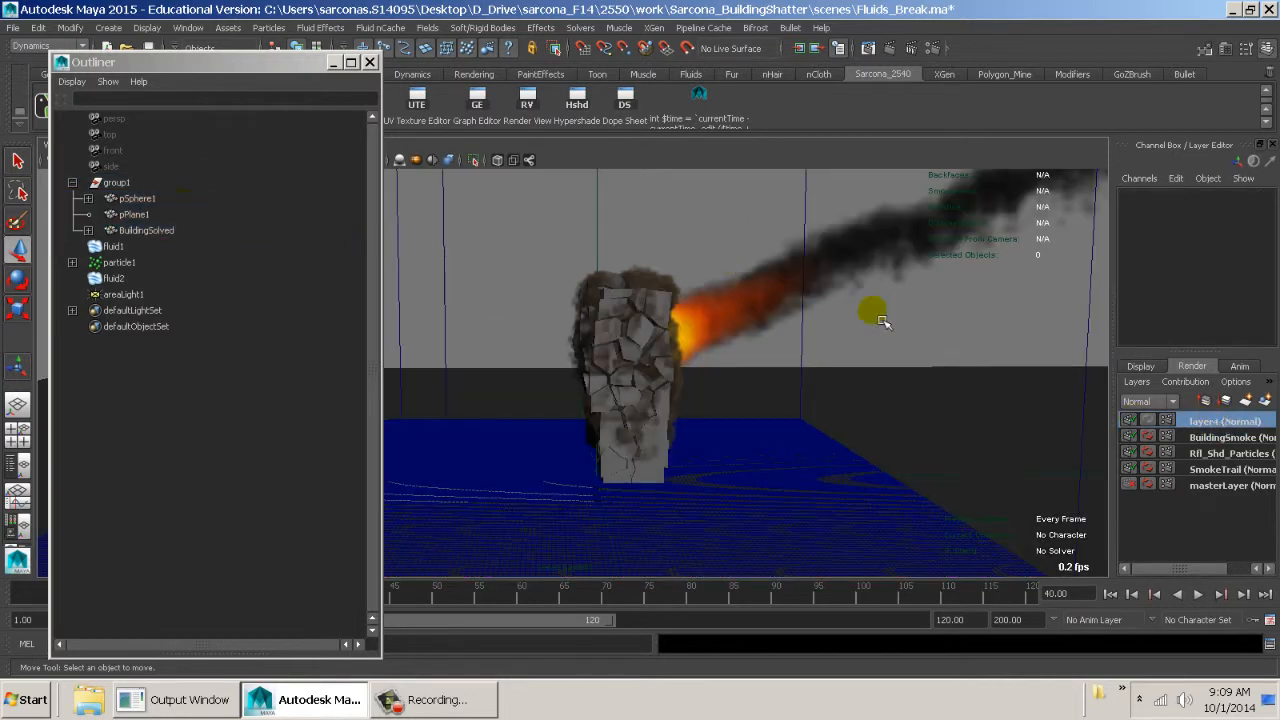
right_click_drag(951, 331, 675, 252, "alt")
left_click_drag(628, 229, 697, 209)
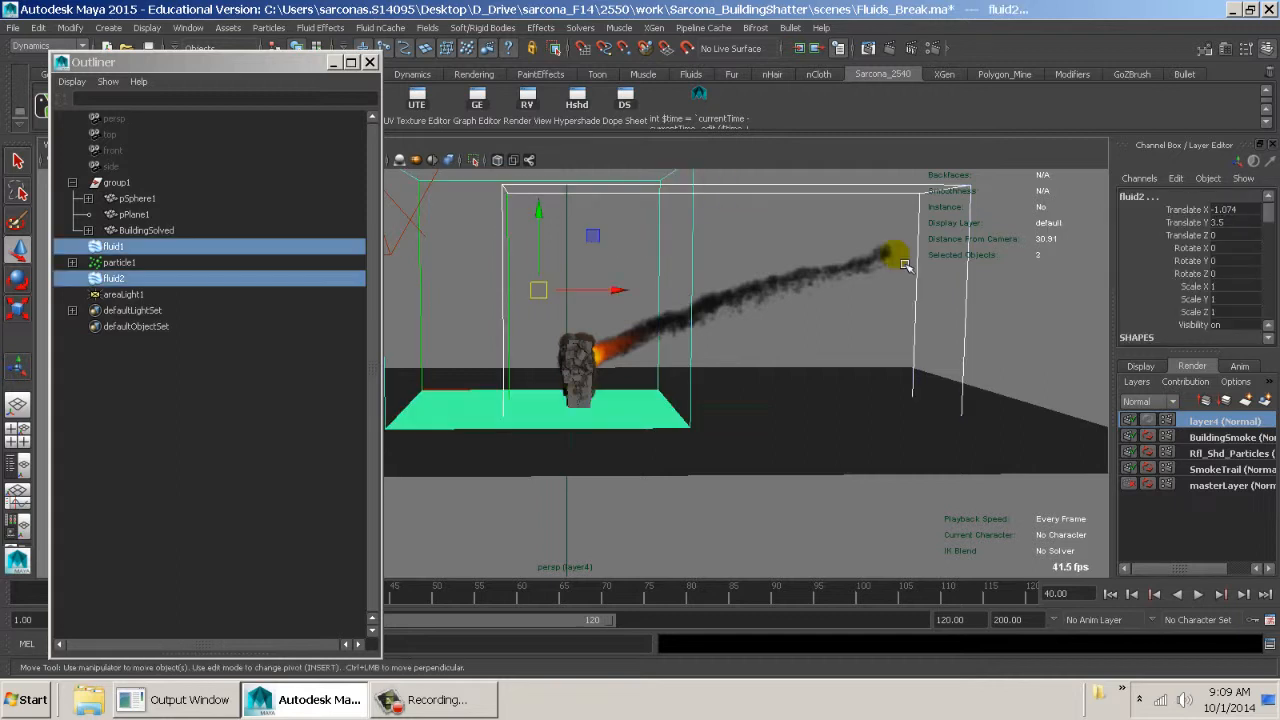
right_click(1226, 421)
left_click(1237, 474)
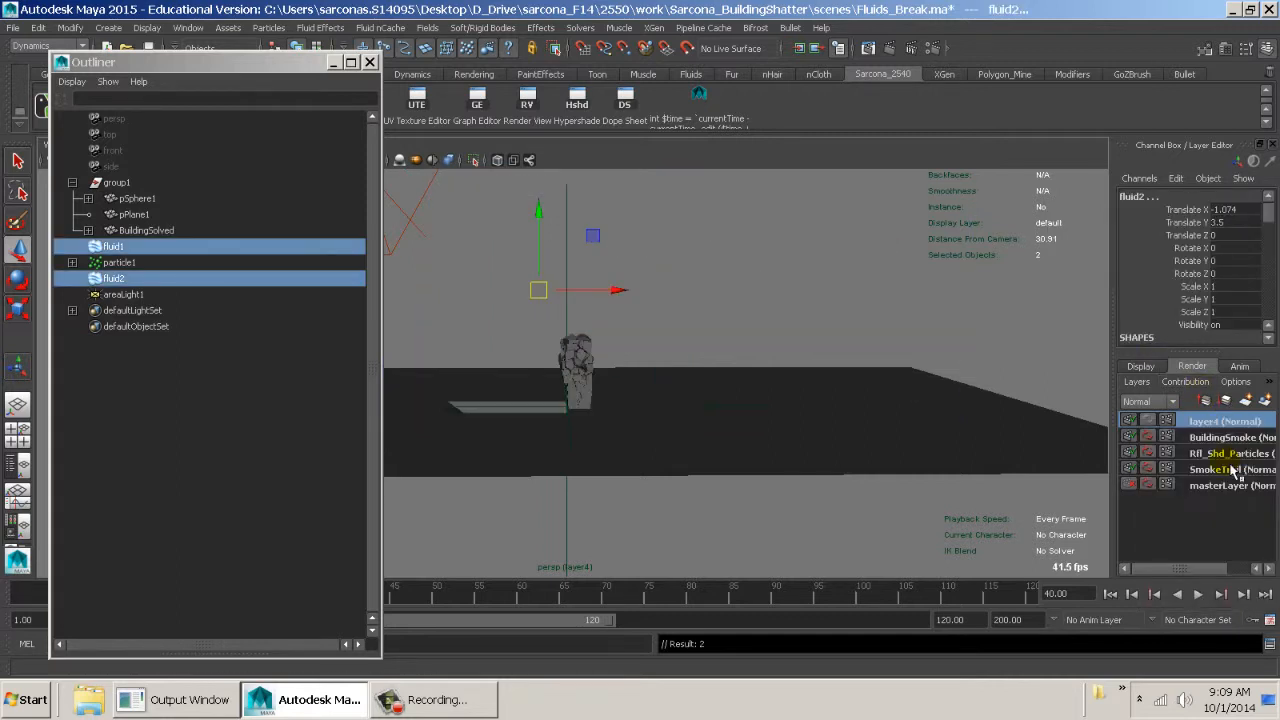
Examine the shattered building and ground plane on layer4 from closer and higher angles to locate the sphere
right_click_drag(686, 429, 1029, 463, "alt")
right_click_drag(794, 425, 951, 465, "alt")
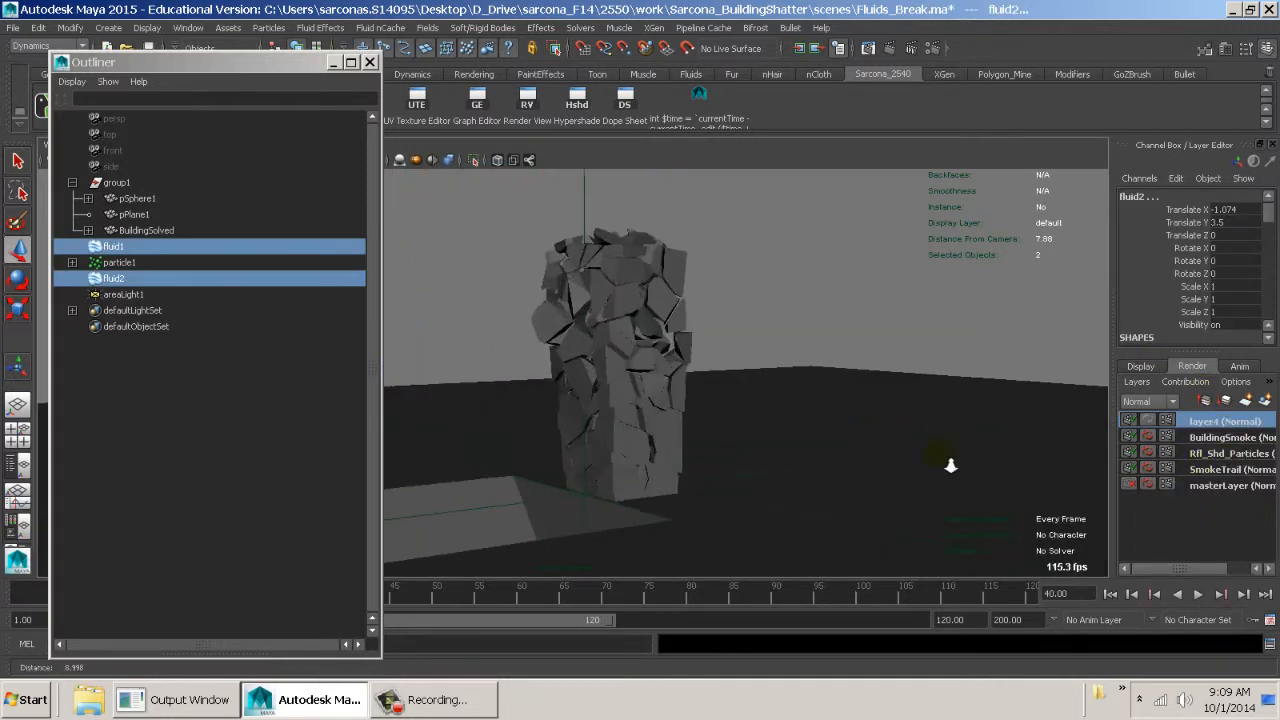
left_click_drag(914, 448, 911, 457, "alt")
middle_click_drag(911, 457, 908, 441, "alt")
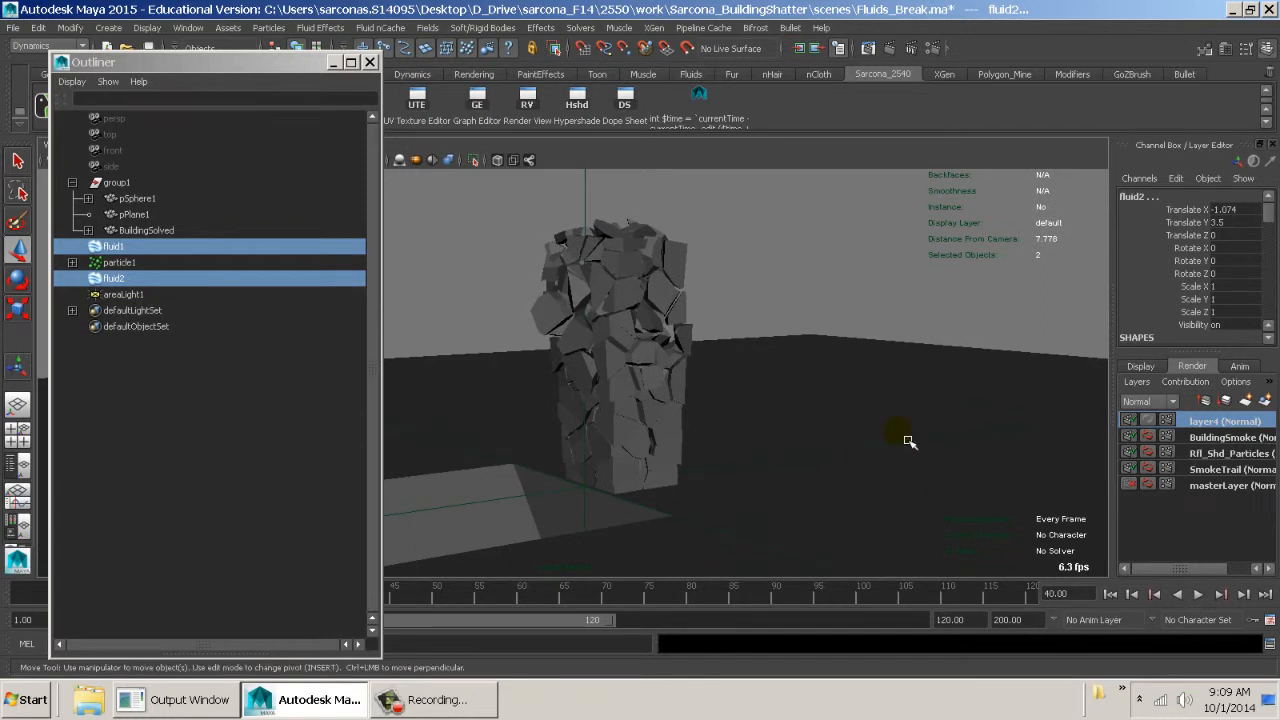
left_click(687, 275)
left_click_drag(750, 218, 670, 290)
left_click(820, 366, "shift")
middle_click_drag(800, 408, 991, 377, "alt")
right_click_drag(991, 377, 690, 360, "alt")
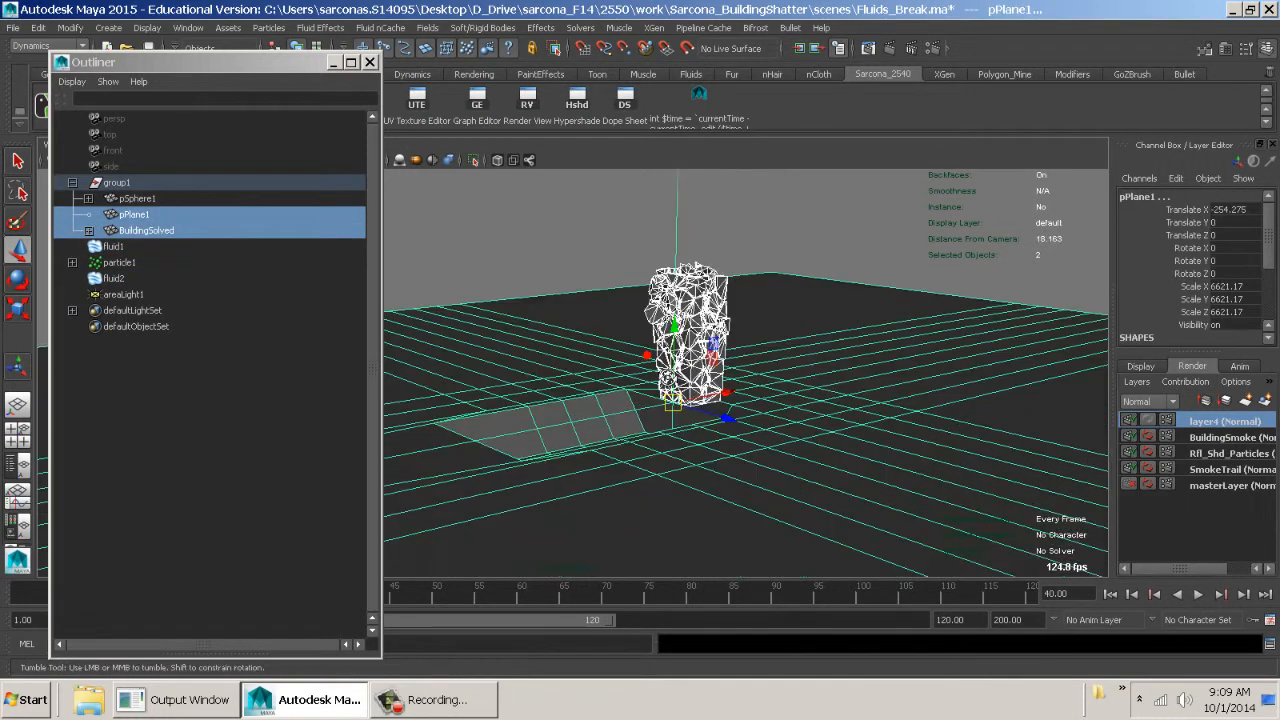
left_click_drag(625, 305, 543, 399, "alt")
right_click_drag(543, 399, 757, 403, "alt")
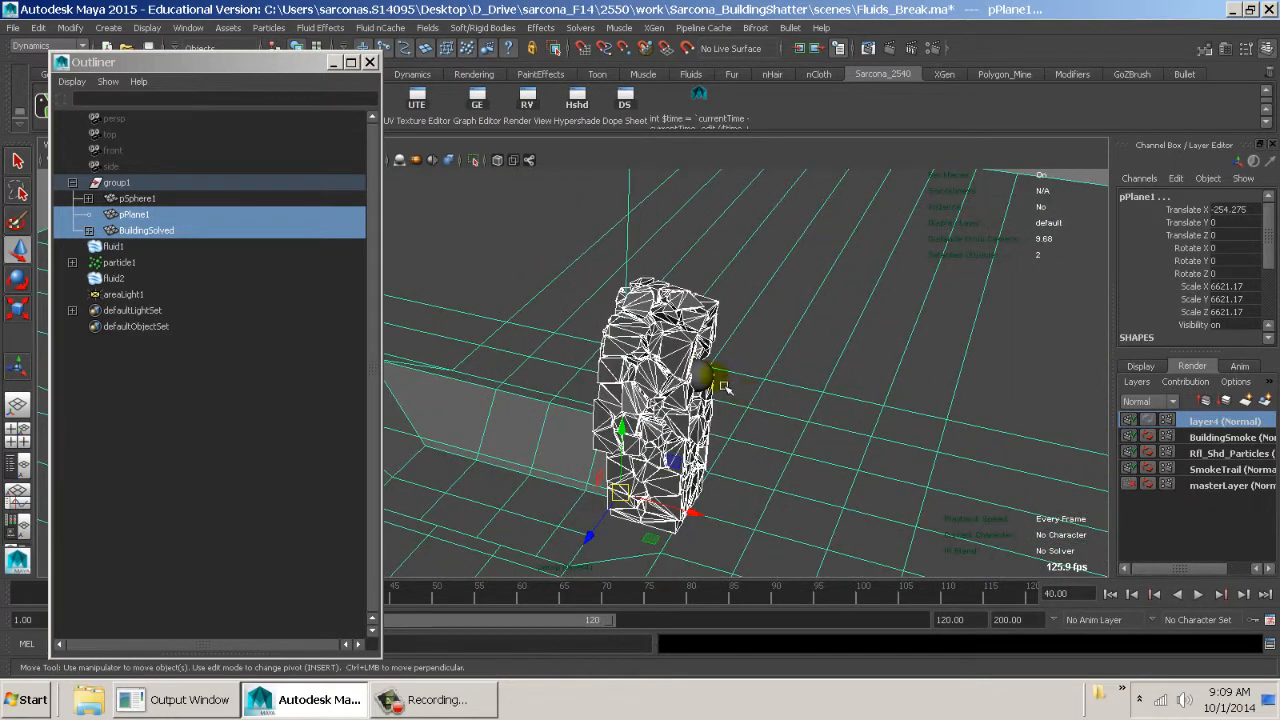
Assign a new mia_material_x_passes material to pSphere1, with a dark diffuse colour and reflectivity of 0.197
left_click(706, 377)
key("space")
left_click(629, 385)
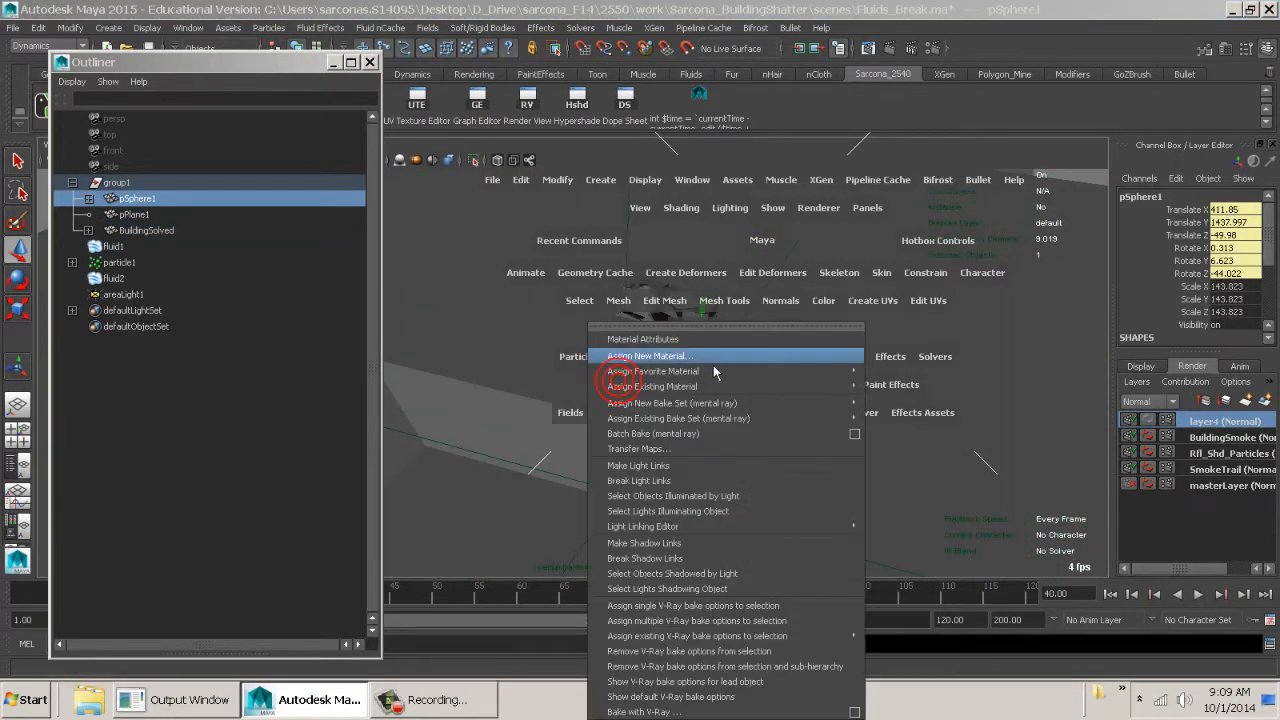
mouse_move(722, 375)
left_click(890, 495)
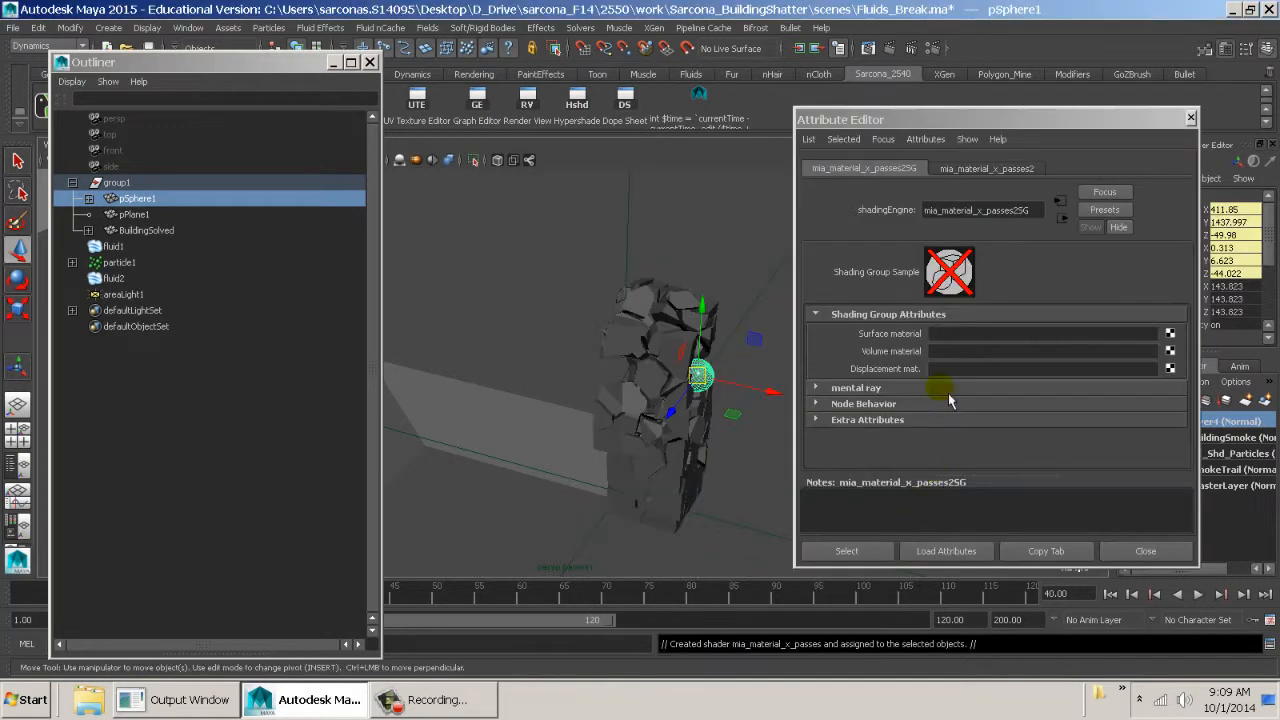
left_click(1027, 172)
left_click_drag(1064, 350, 1024, 348)
left_click_drag(1053, 446, 1017, 434)
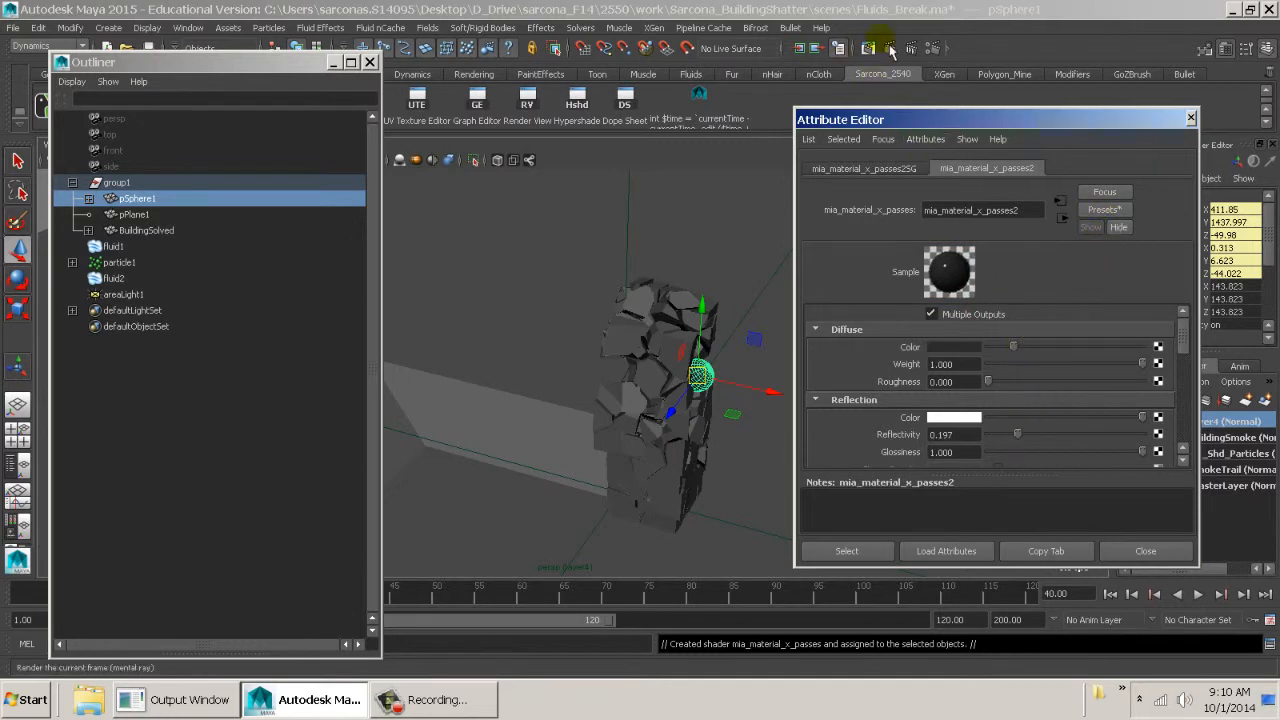
Check the common render settings for layer4
left_click(935, 48)
left_click(818, 167)
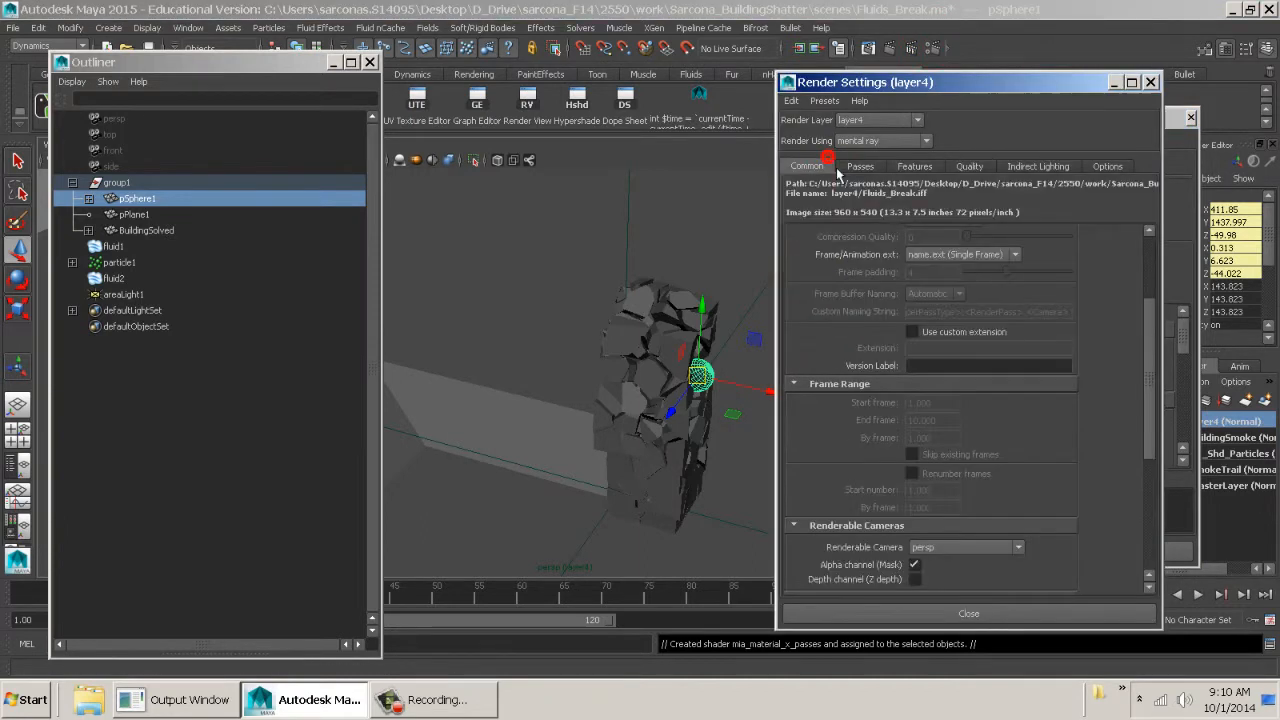
left_click(1151, 82)
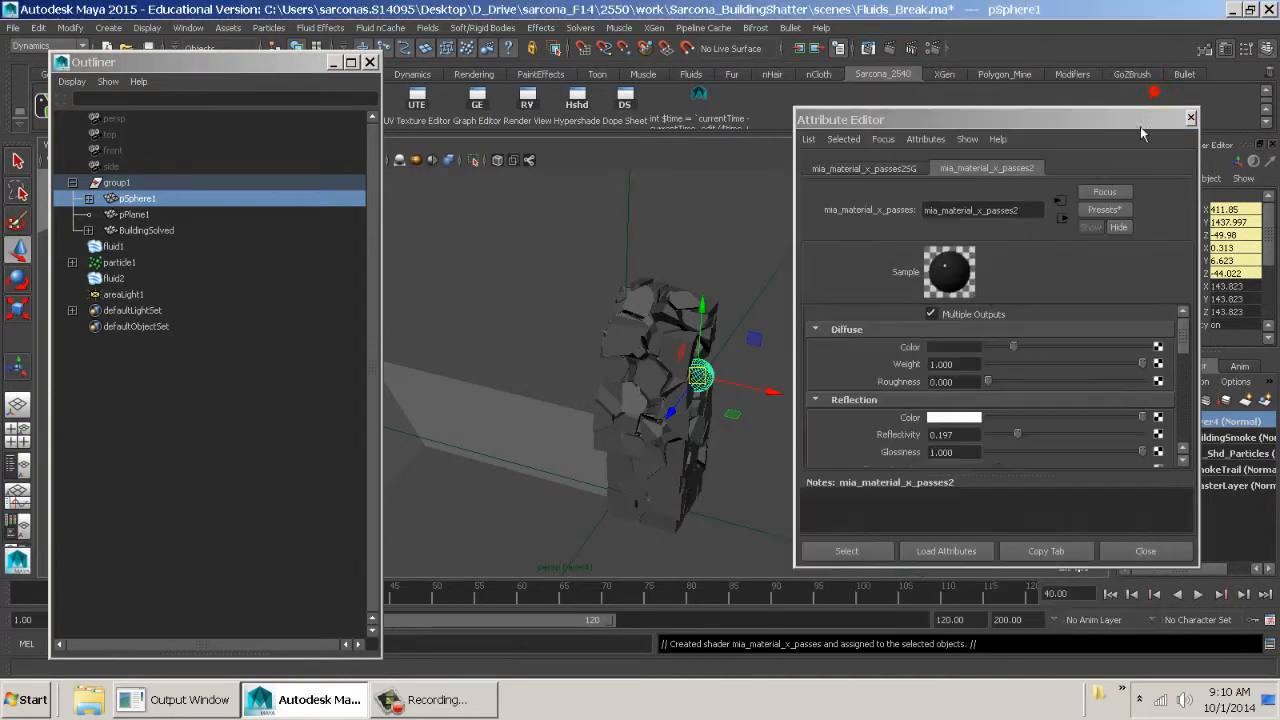
Change the diffuse colour of the sphere's material to an orange-brown
left_click(975, 347)
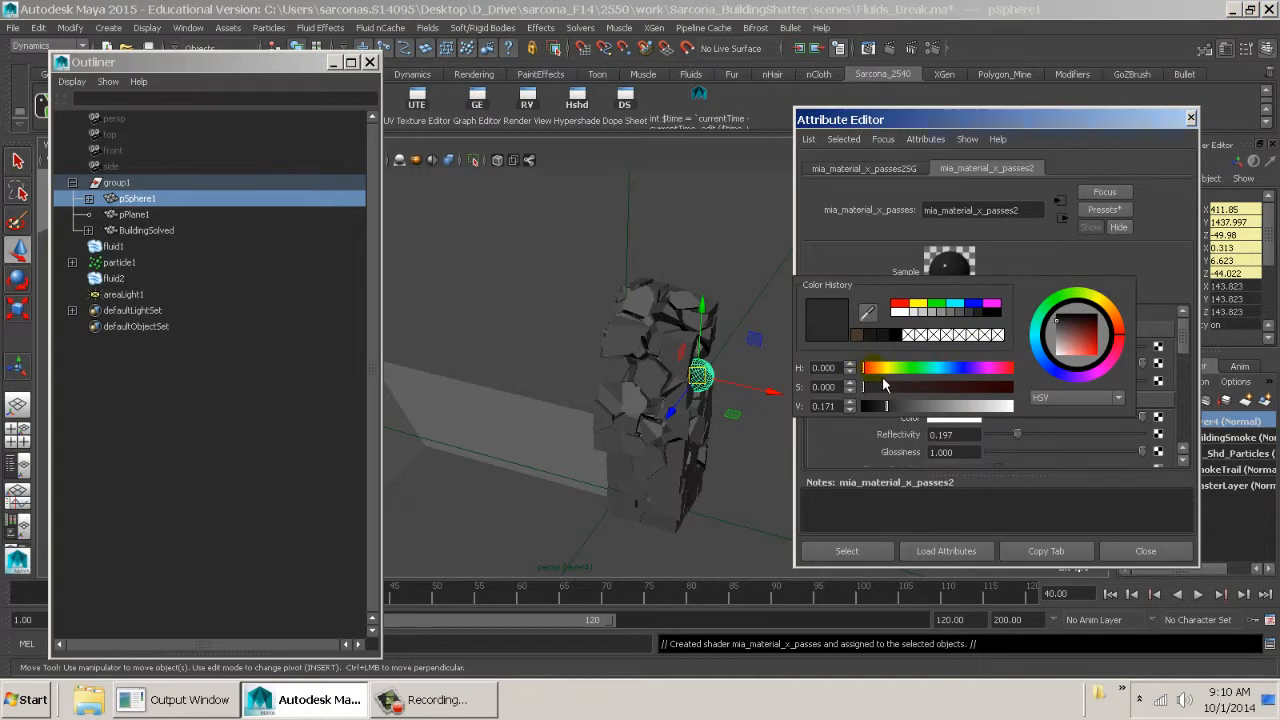
left_click(873, 334)
left_click_drag(889, 387, 940, 417)
left_click_drag(873, 370, 890, 373)
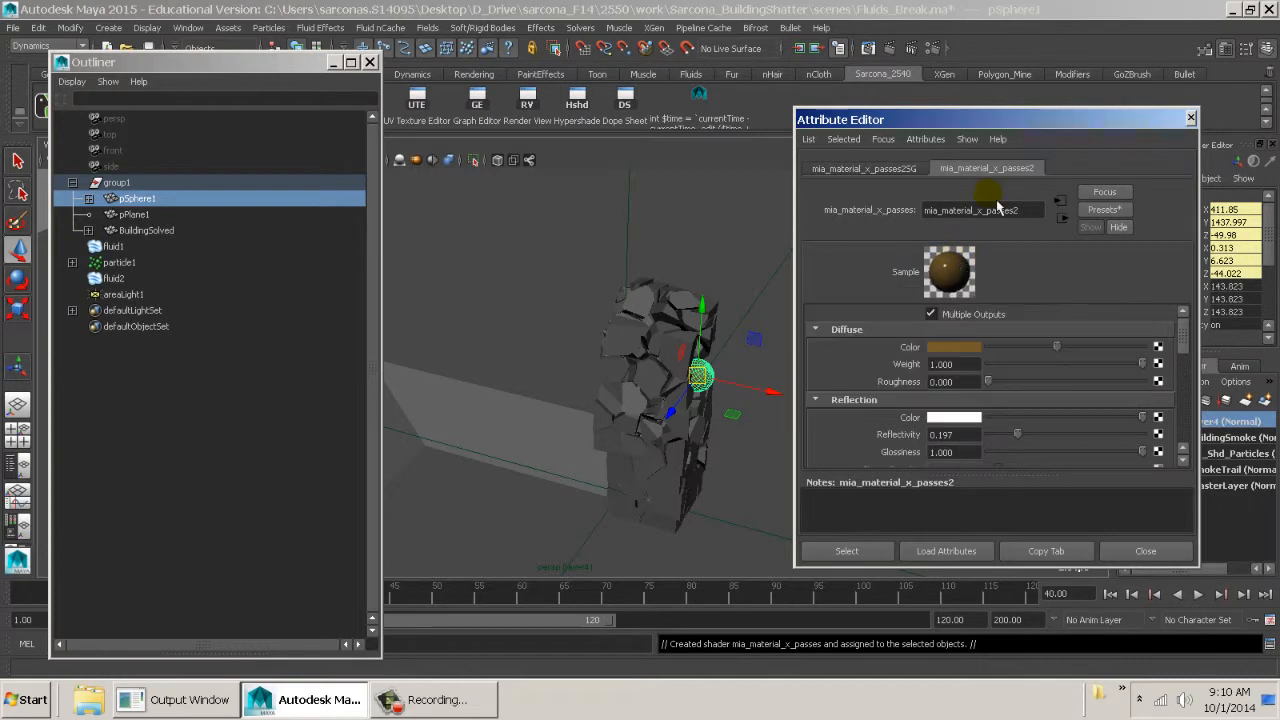
Assign a new mia_material_x_passes material to BuildingSolved on layer4
left_click_drag(702, 388, 716, 358, "alt")
middle_click_drag(716, 358, 684, 396, "alt")
left_click(680, 394)
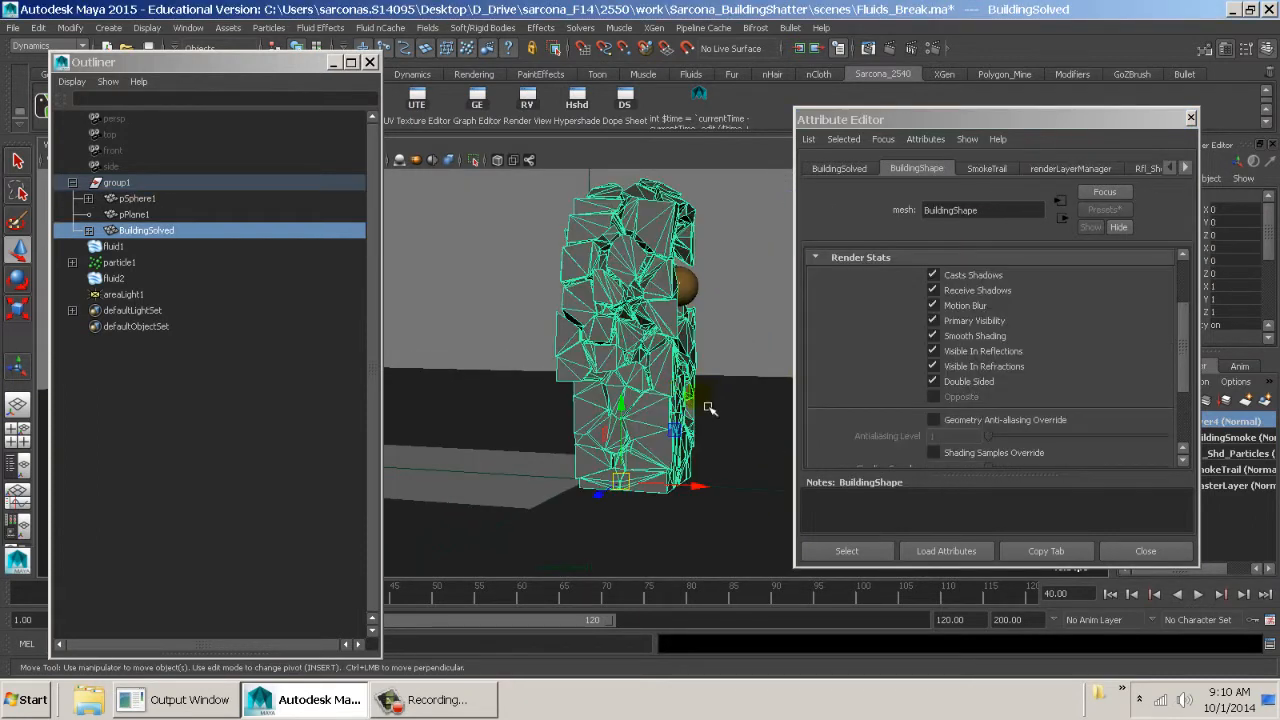
left_click_drag(703, 403, 689, 400, "alt")
key("space")
left_click(605, 460)
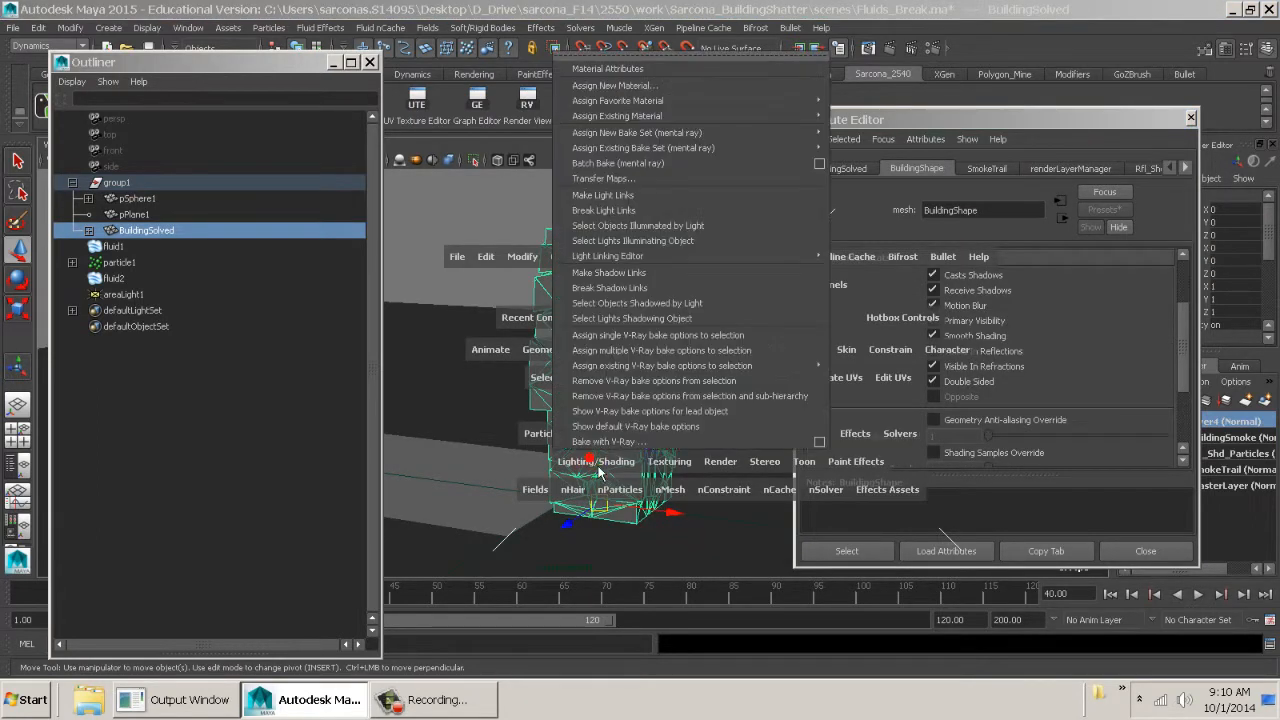
mouse_move(800, 118)
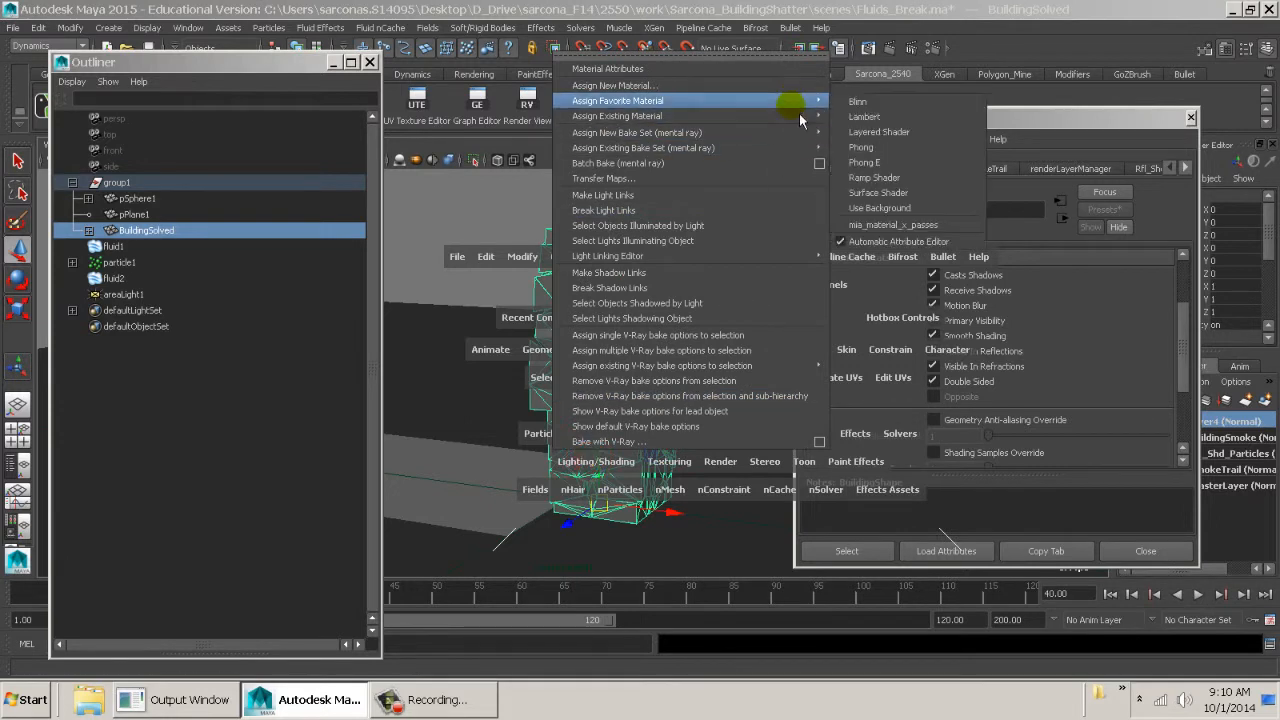
left_click(922, 229)
key("space")
left_click(585, 386)
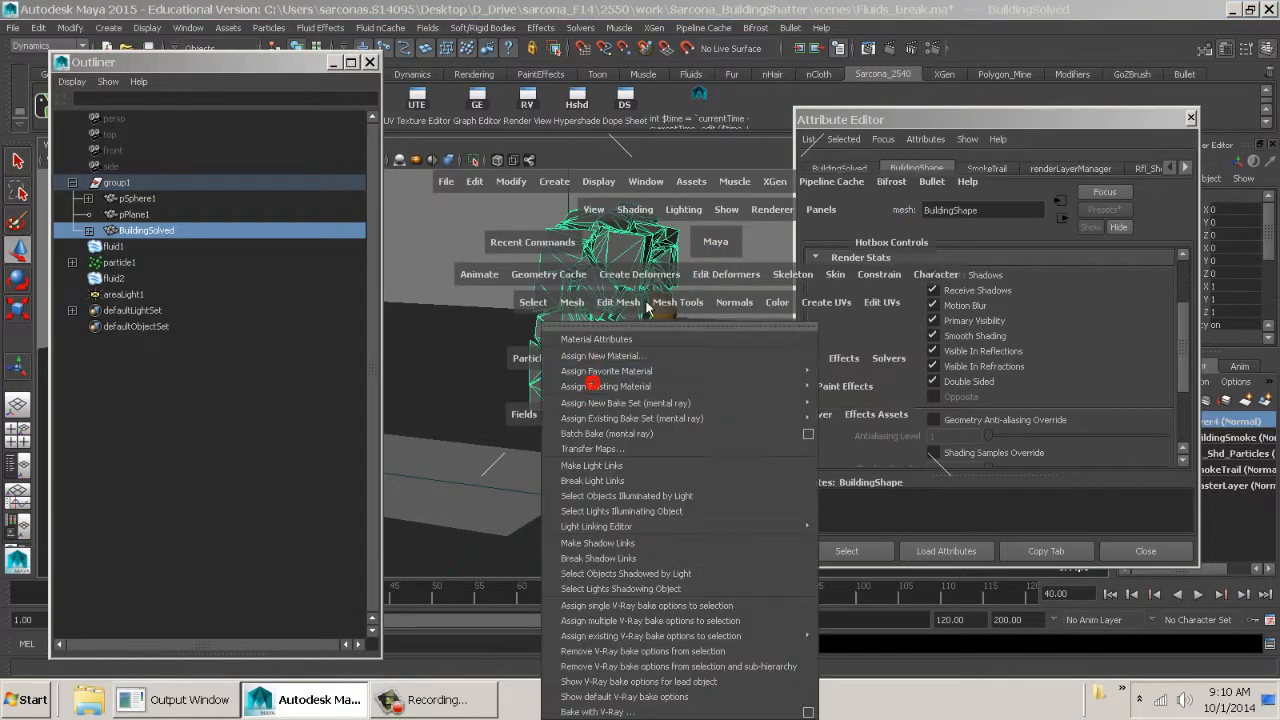
mouse_move(790, 371)
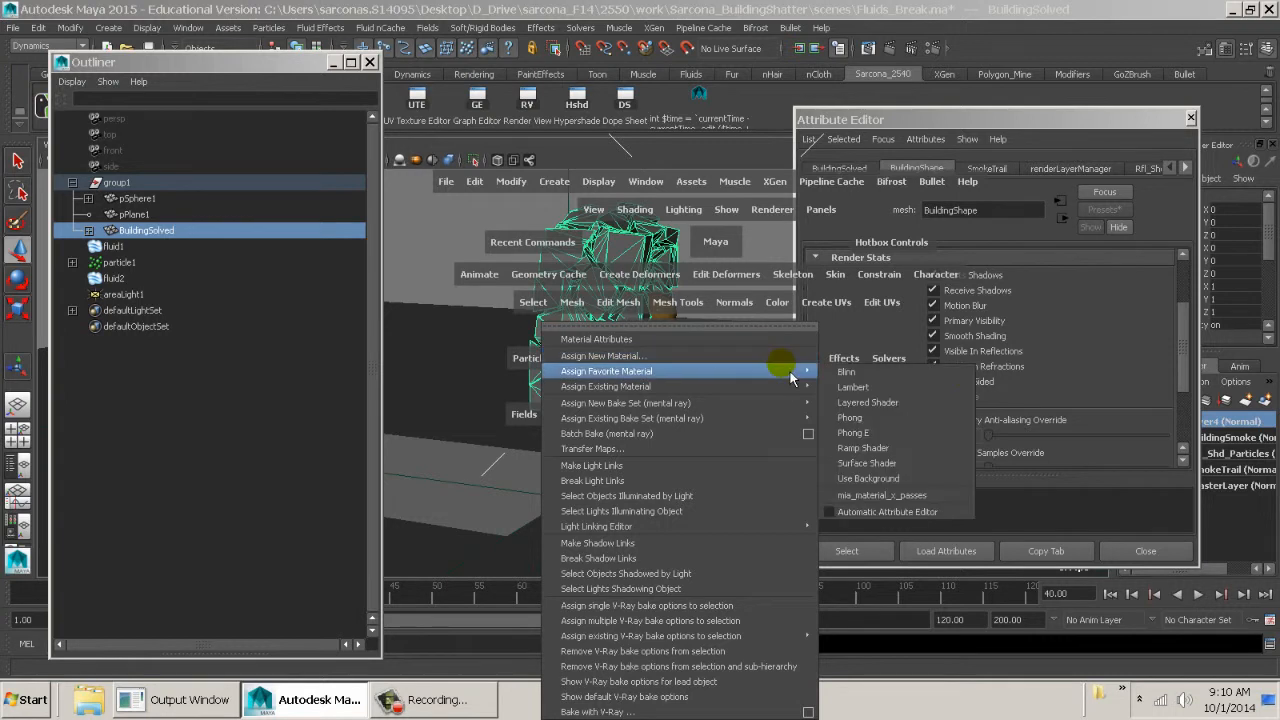
left_click(936, 470)
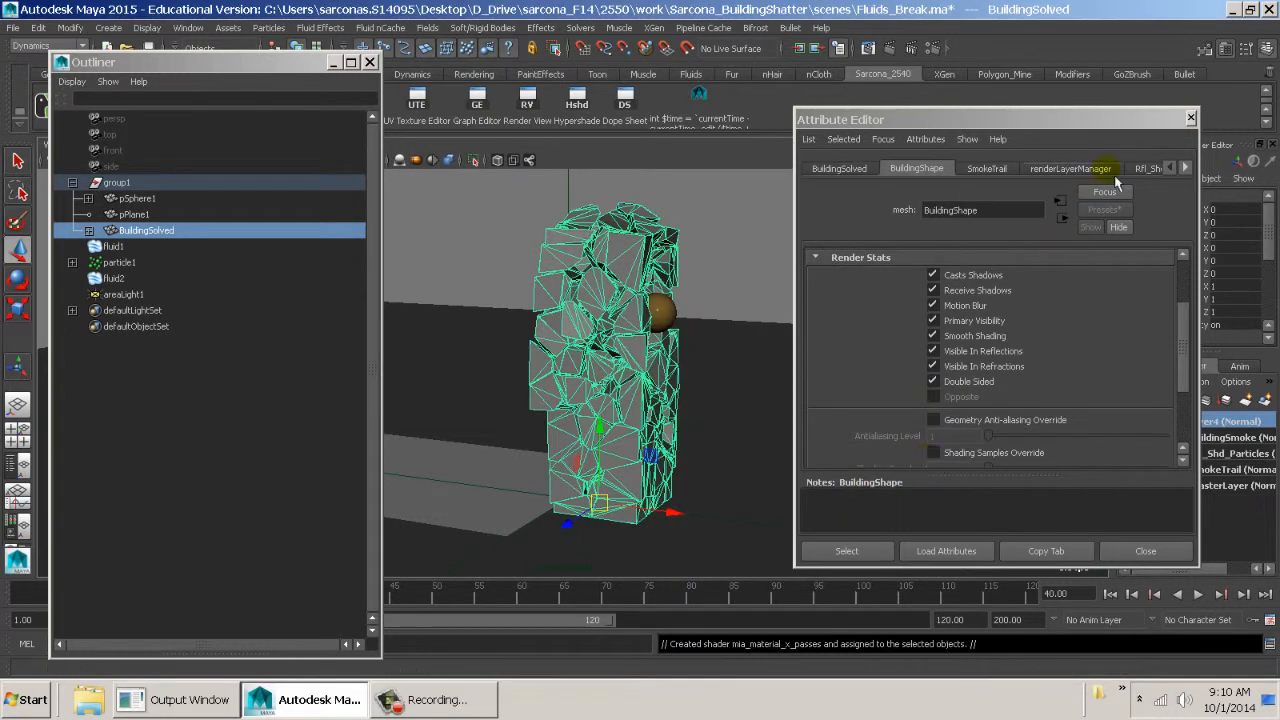
Rename the building's new material as building_MIA and replace its settings with the MattePlastic preset
left_click(1186, 168)
left_click(1186, 168)
left_click(1186, 168)
left_click(1186, 168)
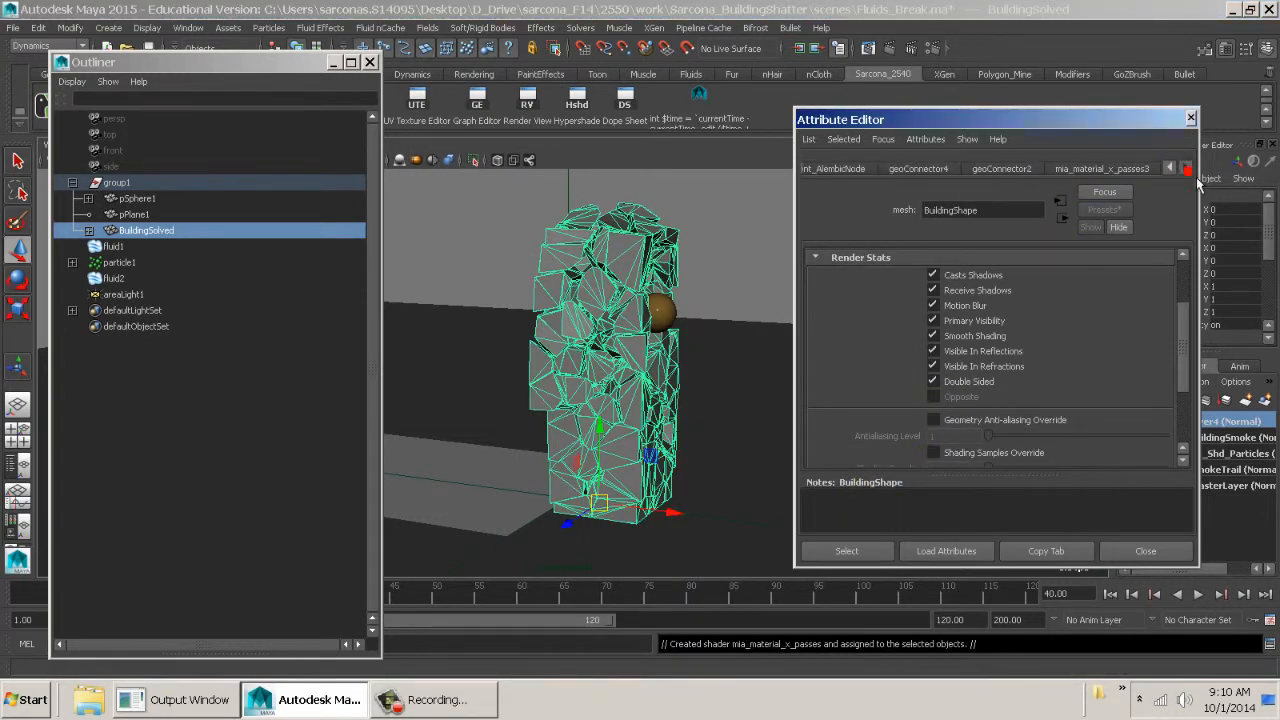
left_click(1145, 169)
double_click(1020, 212)
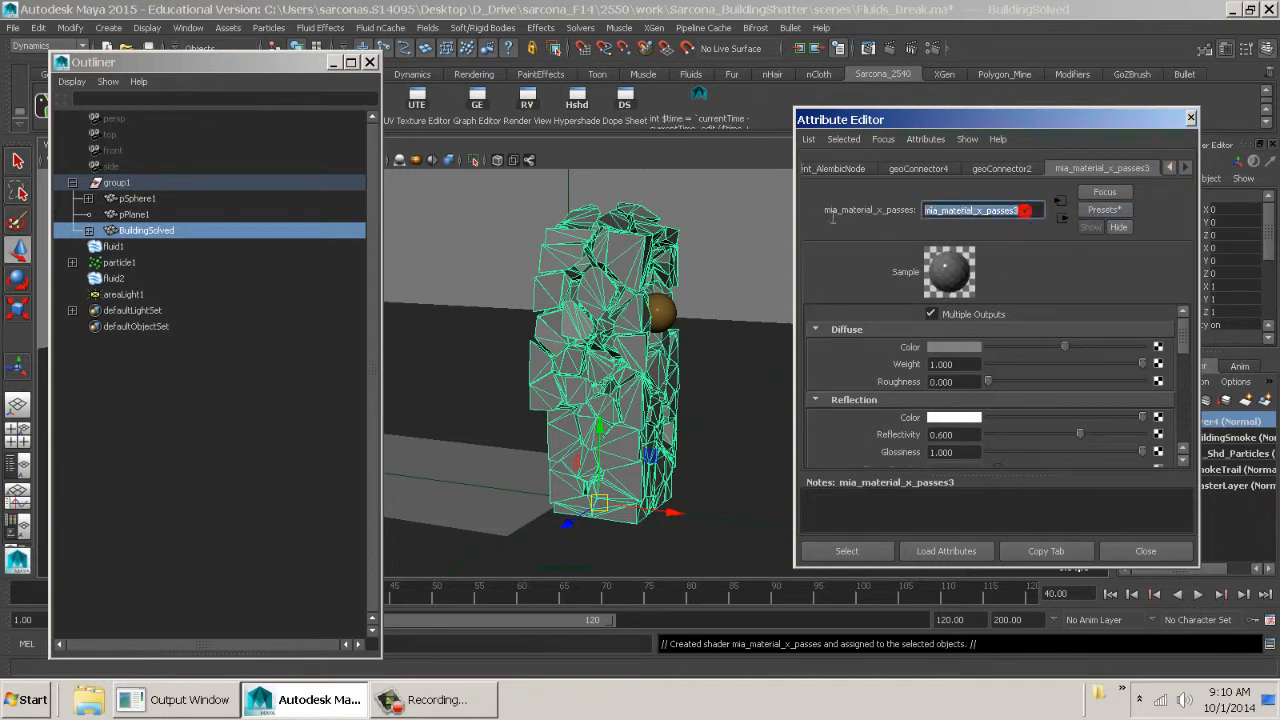
type("buil")
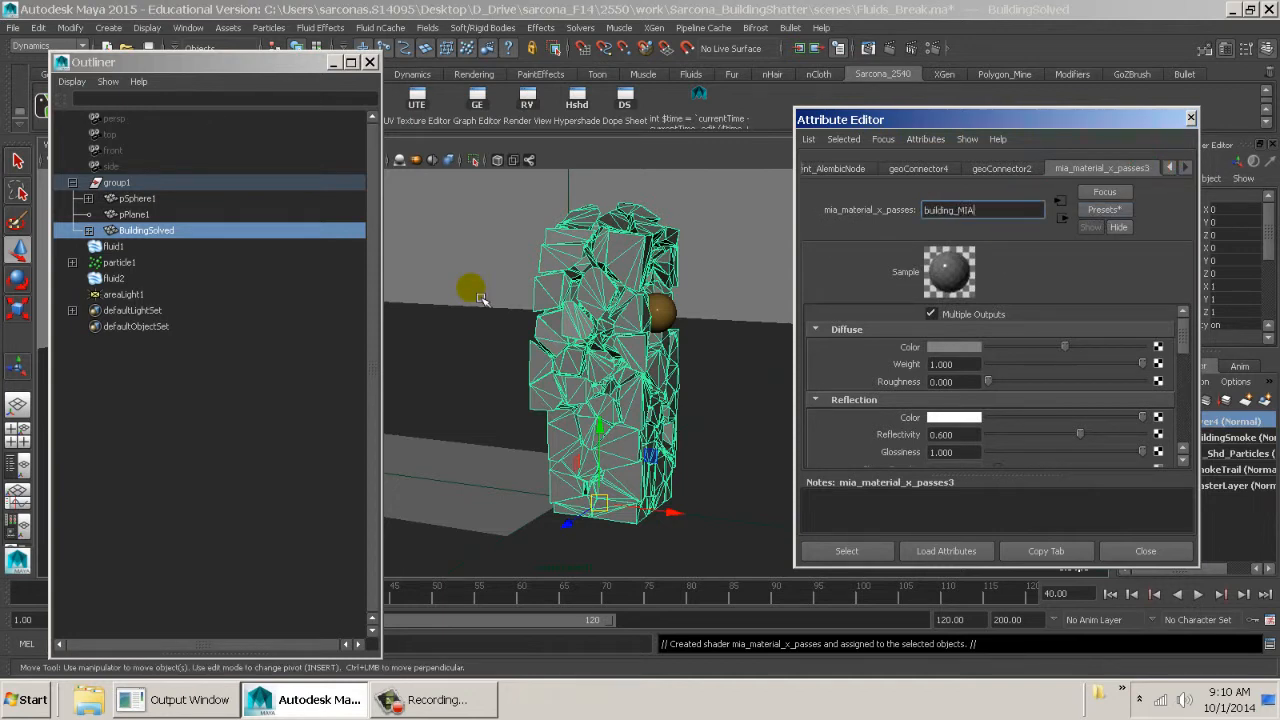
type("ding_MIA")
key("Return")
left_click(1114, 211)
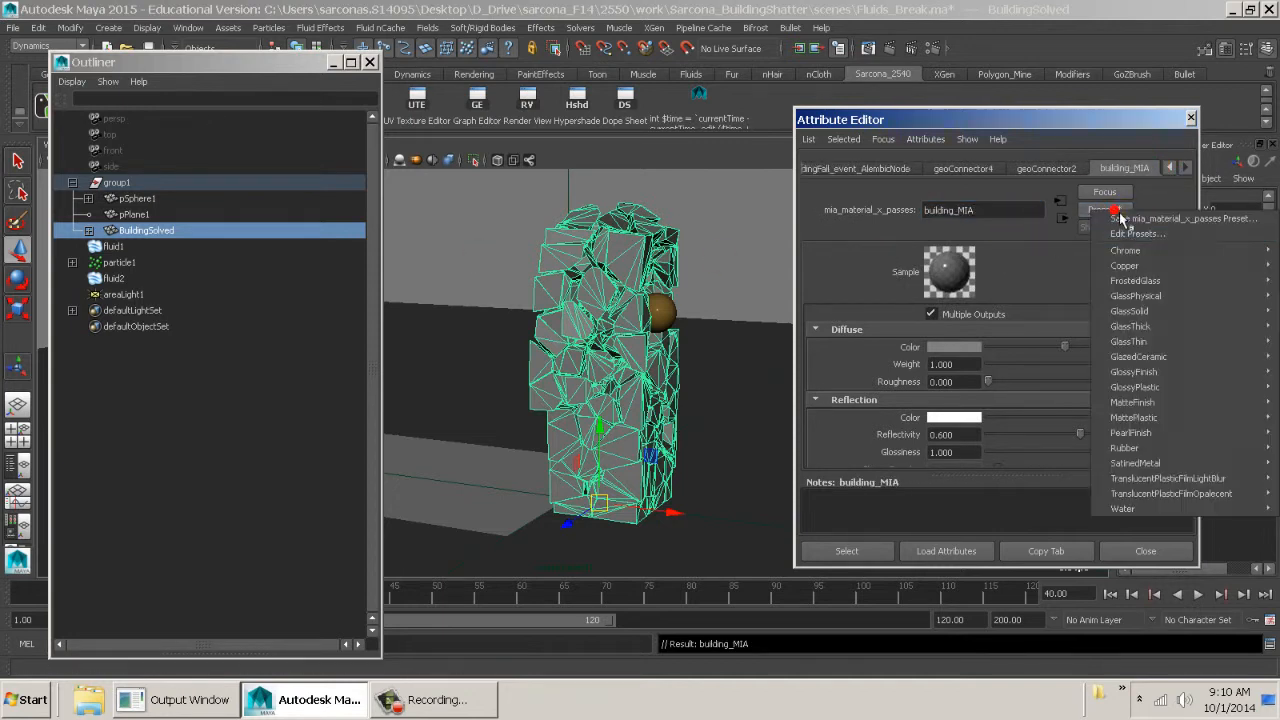
mouse_move(1137, 417)
left_click(1076, 427)
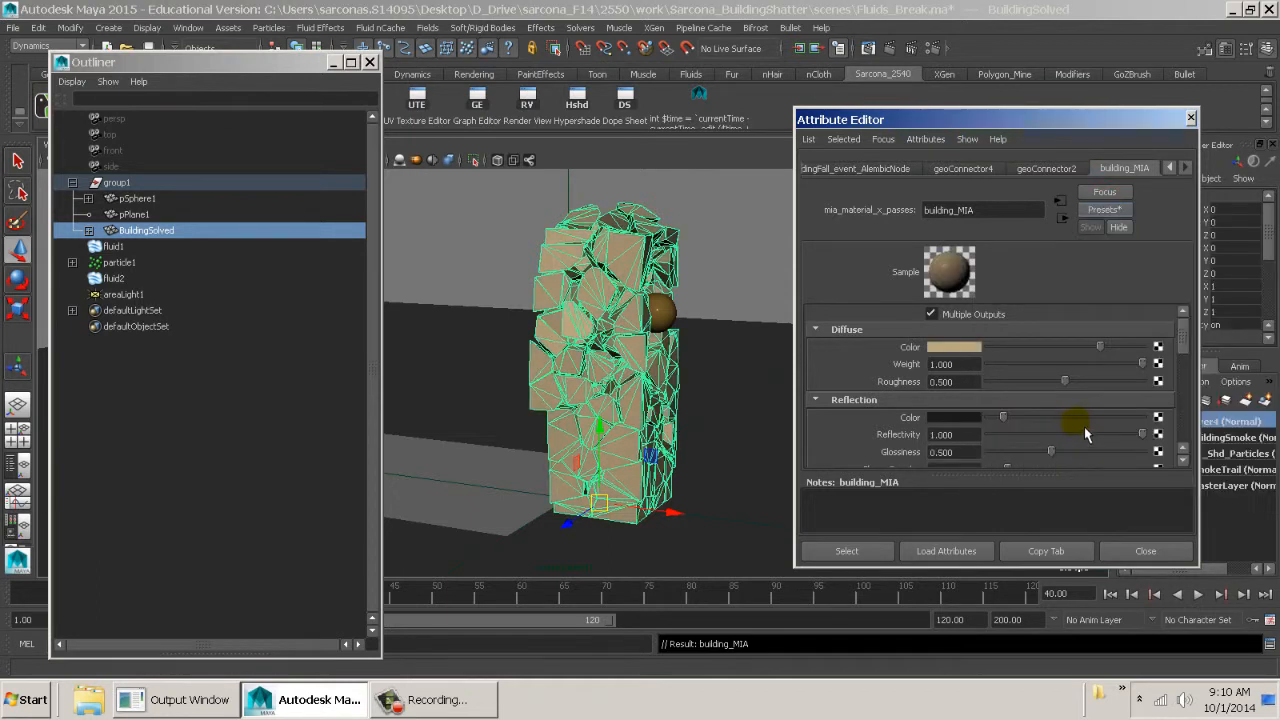
Assign a new mia_material_x_passes material to the ground plane pPlane1
left_click(755, 357)
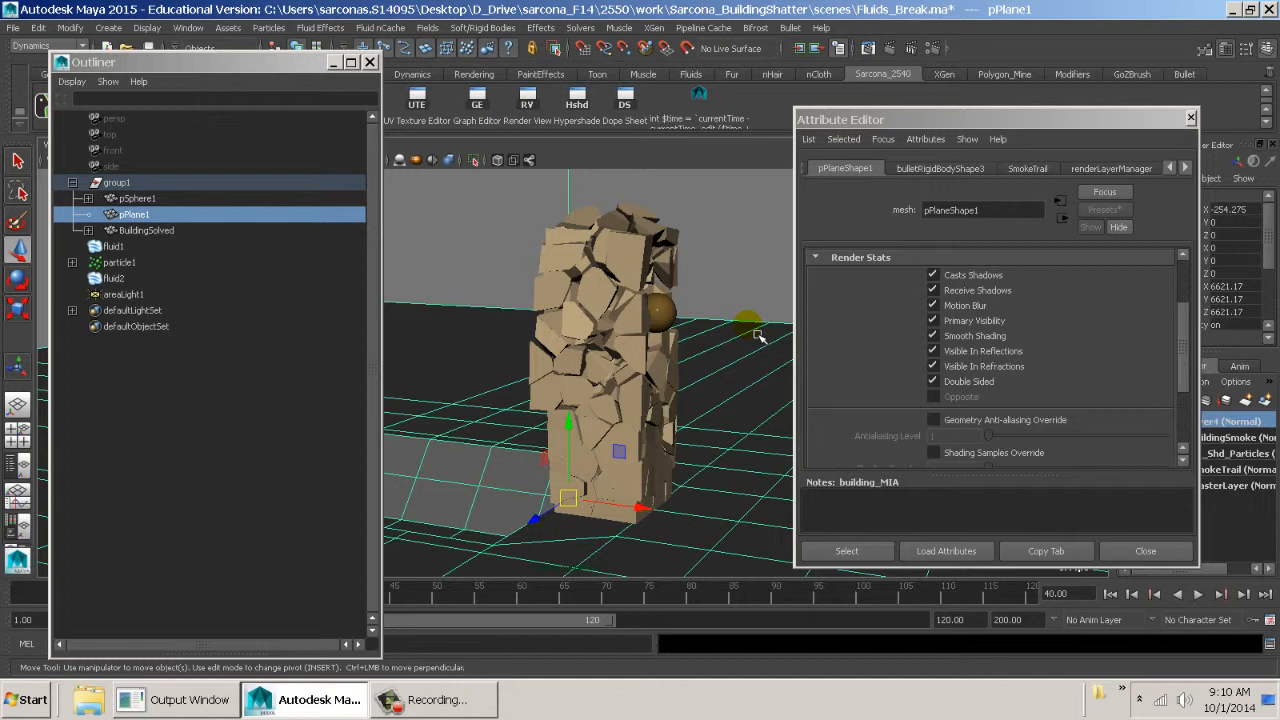
left_click_drag(722, 411, 785, 414, "alt")
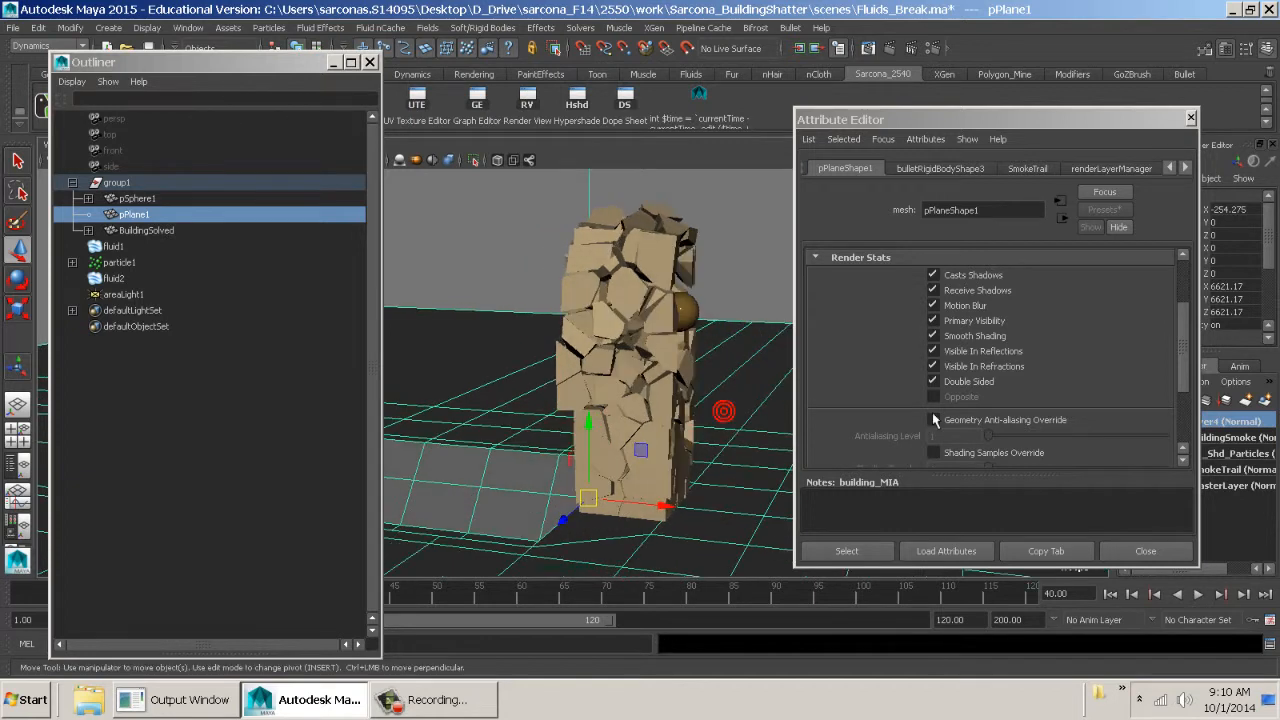
left_click(1186, 169)
left_click(1186, 169)
left_click(1186, 169)
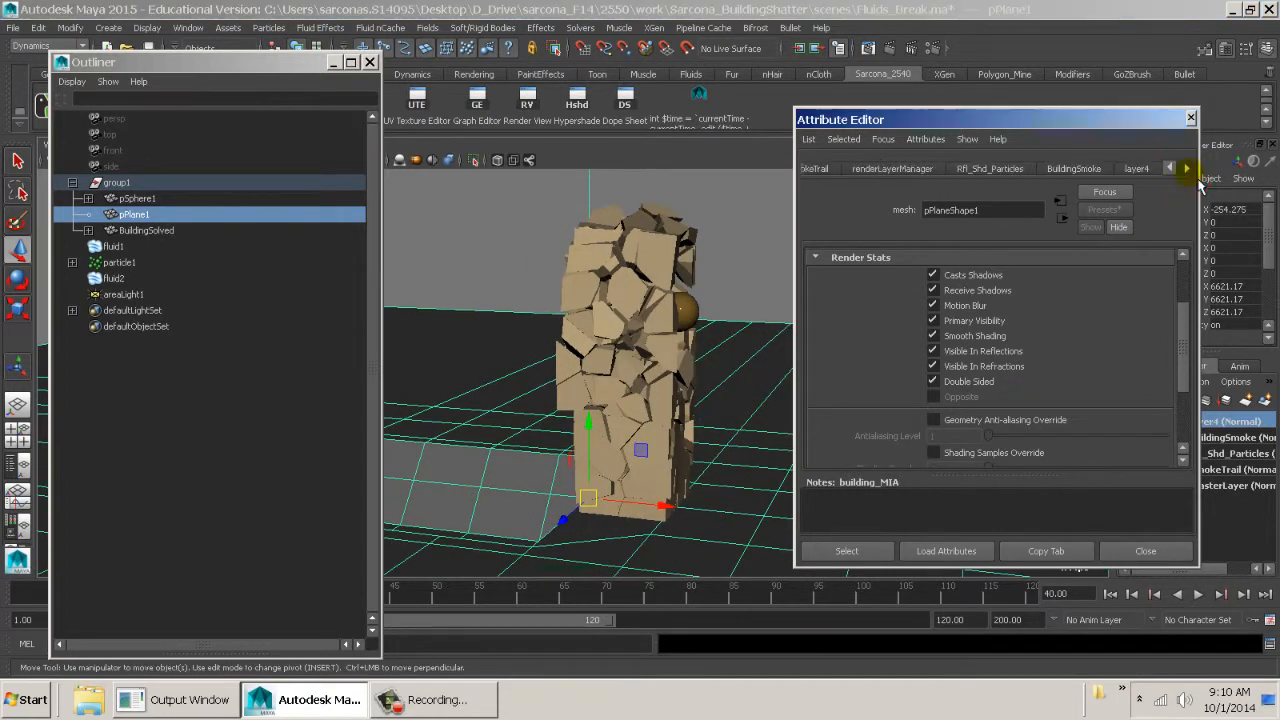
left_click(1186, 169)
left_click(1186, 169)
left_click_drag(589, 357, 593, 357, "alt")
key("space")
left_click(485, 485)
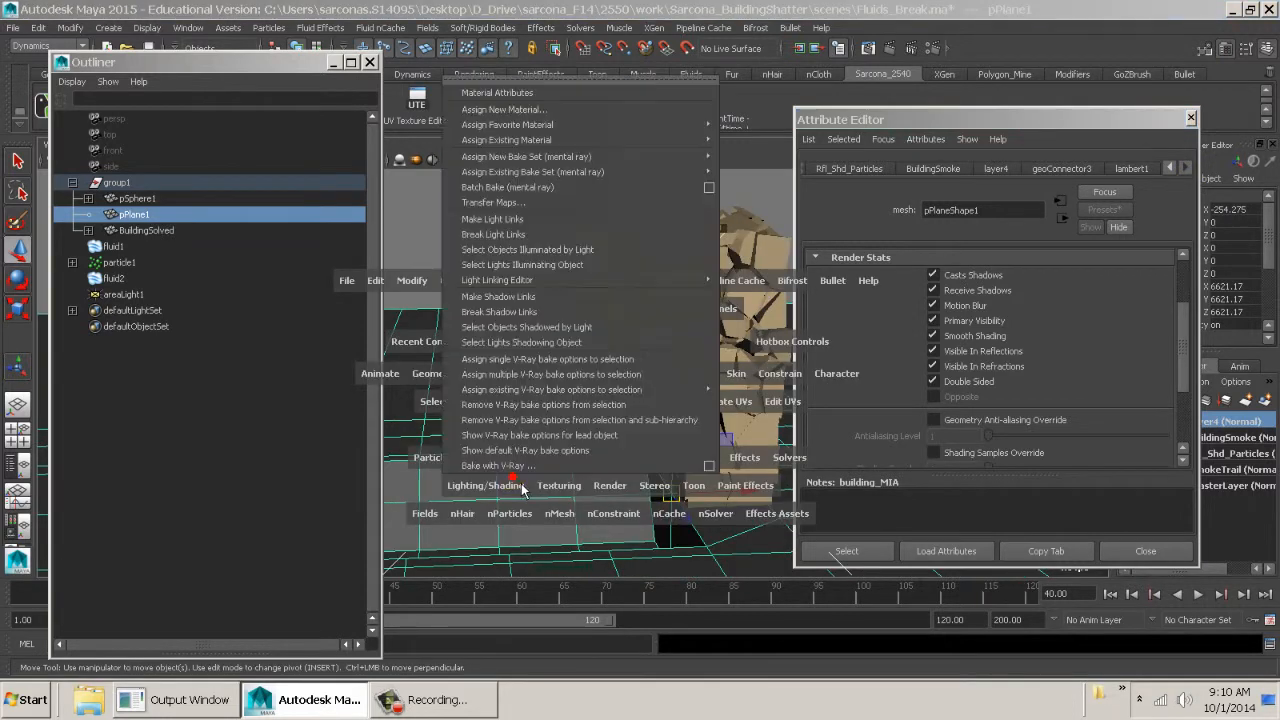
mouse_move(695, 145)
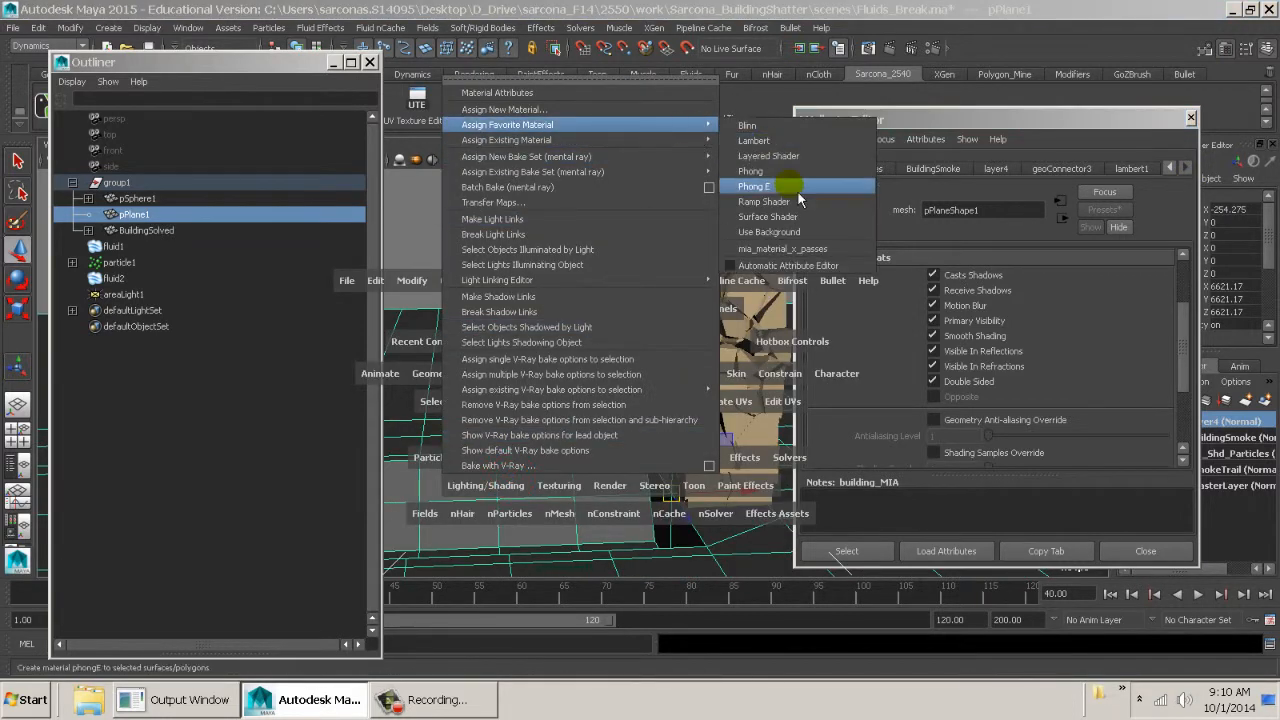
left_click(782, 248)
Apply the MattePlastic preset to the ground plane's new material and set its diffuse colour to near-black, value 0.100
left_click(1186, 168)
left_click(1186, 168)
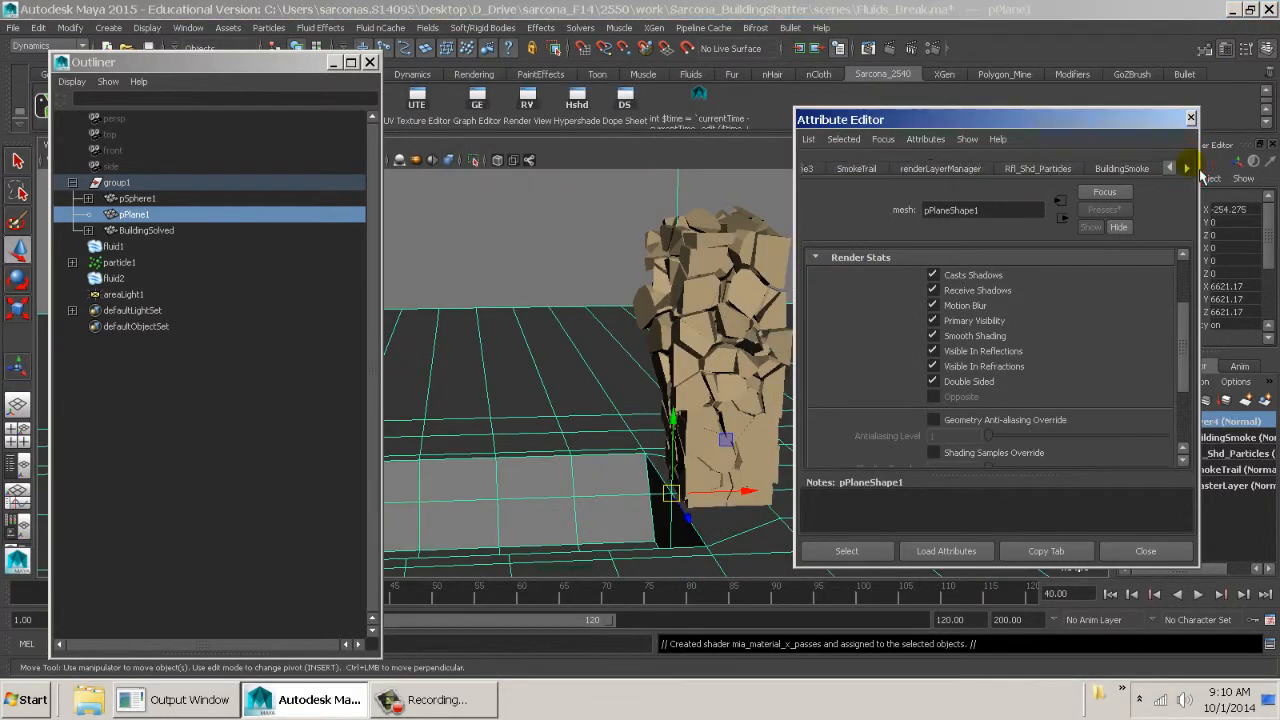
left_click(1186, 168)
left_click(1186, 168)
left_click(1100, 168)
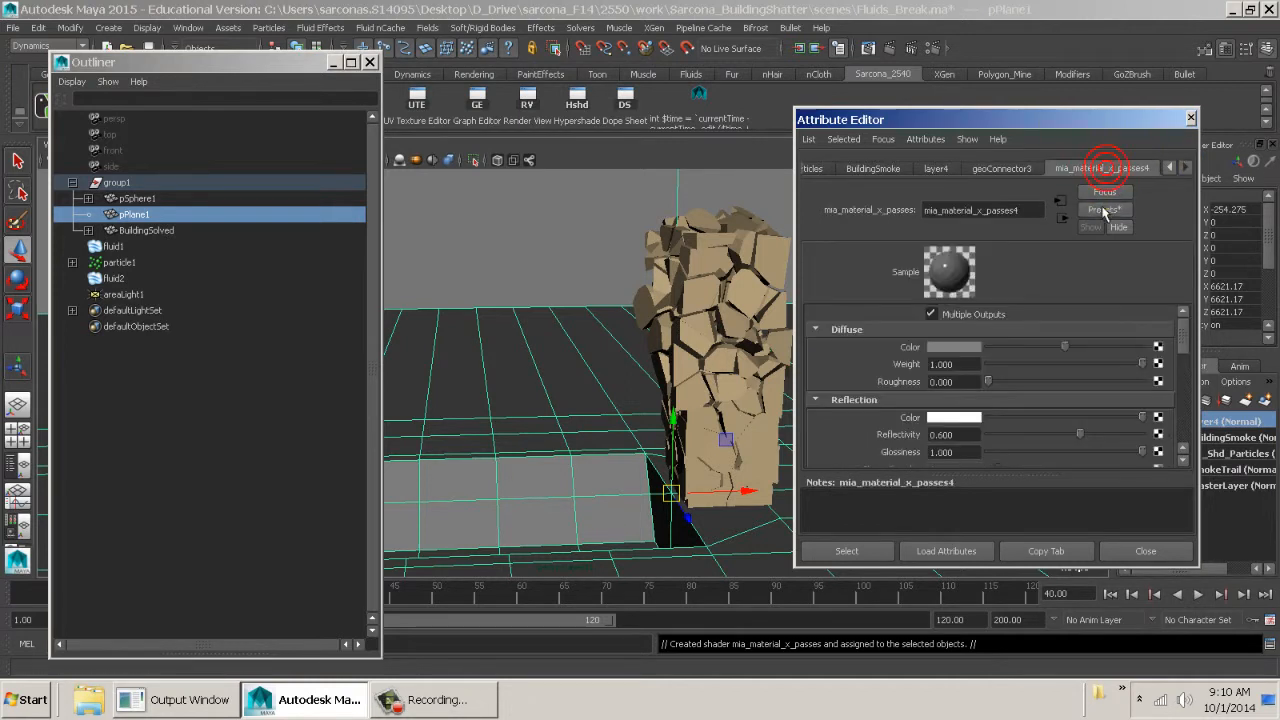
left_click(1104, 209)
mouse_move(1140, 428)
left_click(1045, 421)
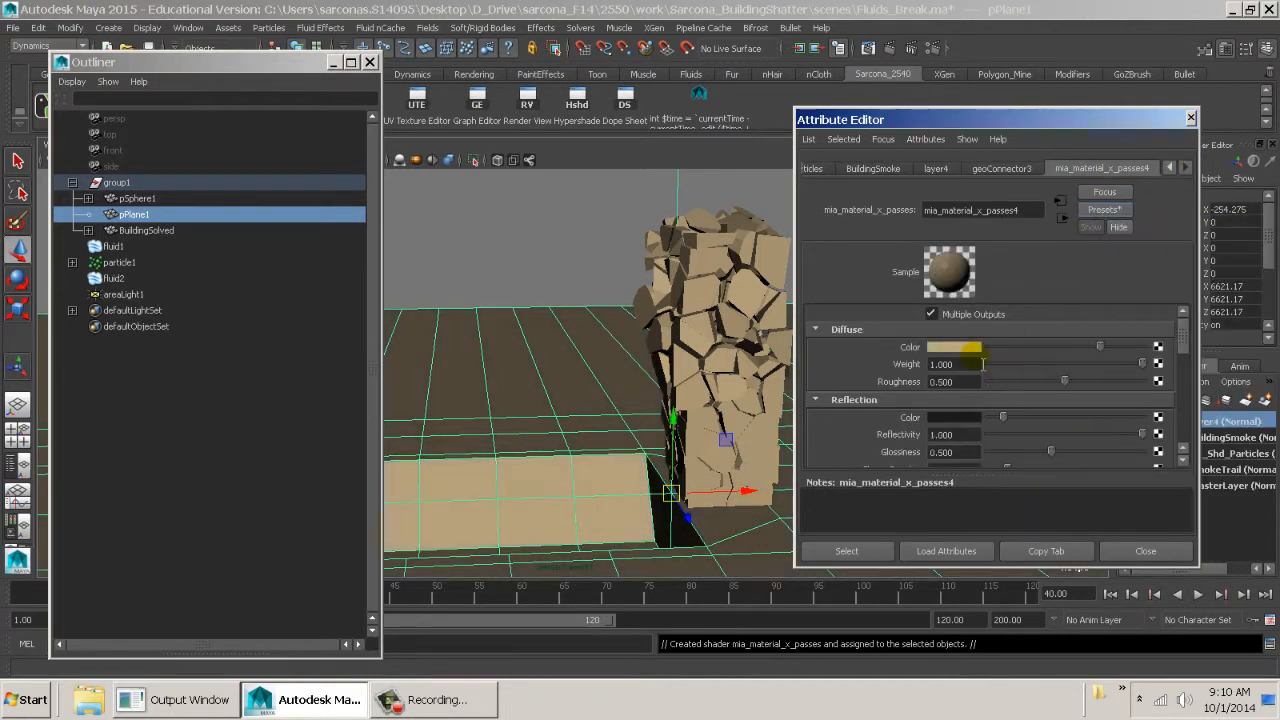
left_click(953, 347)
left_click(892, 347)
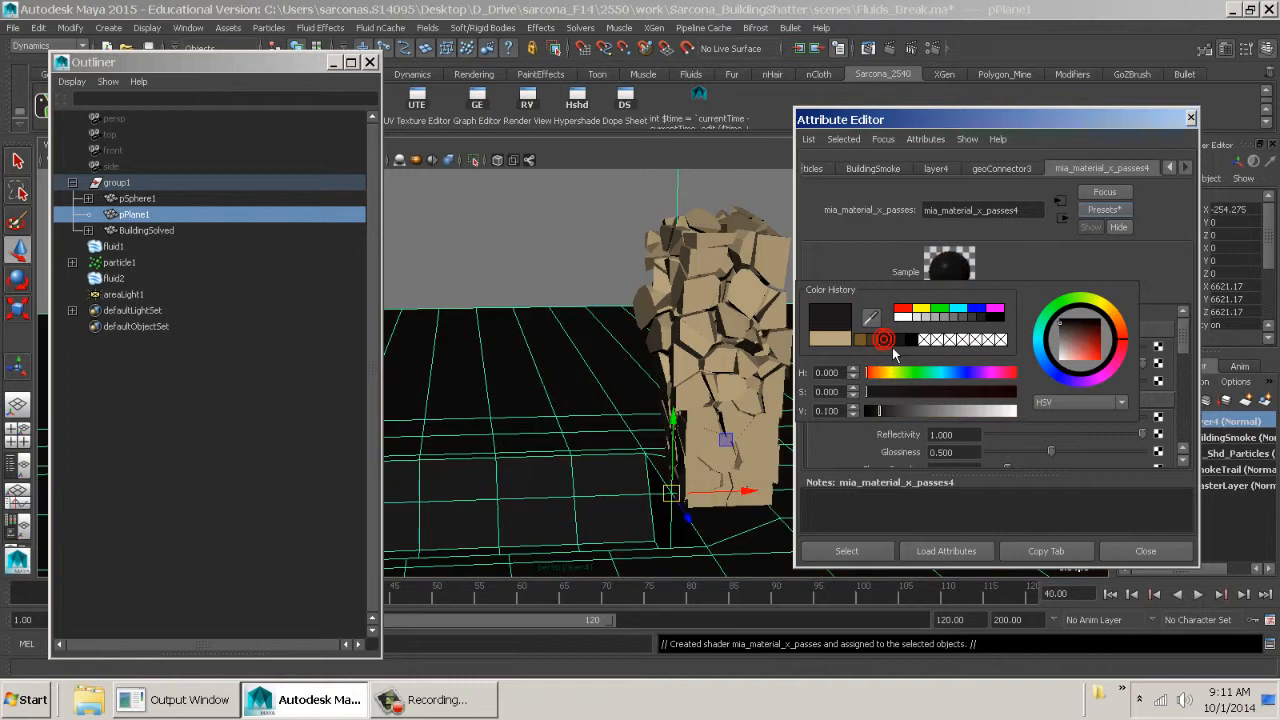
Change the diffuse color of the ground plane's material to a dark blue
left_click(876, 339)
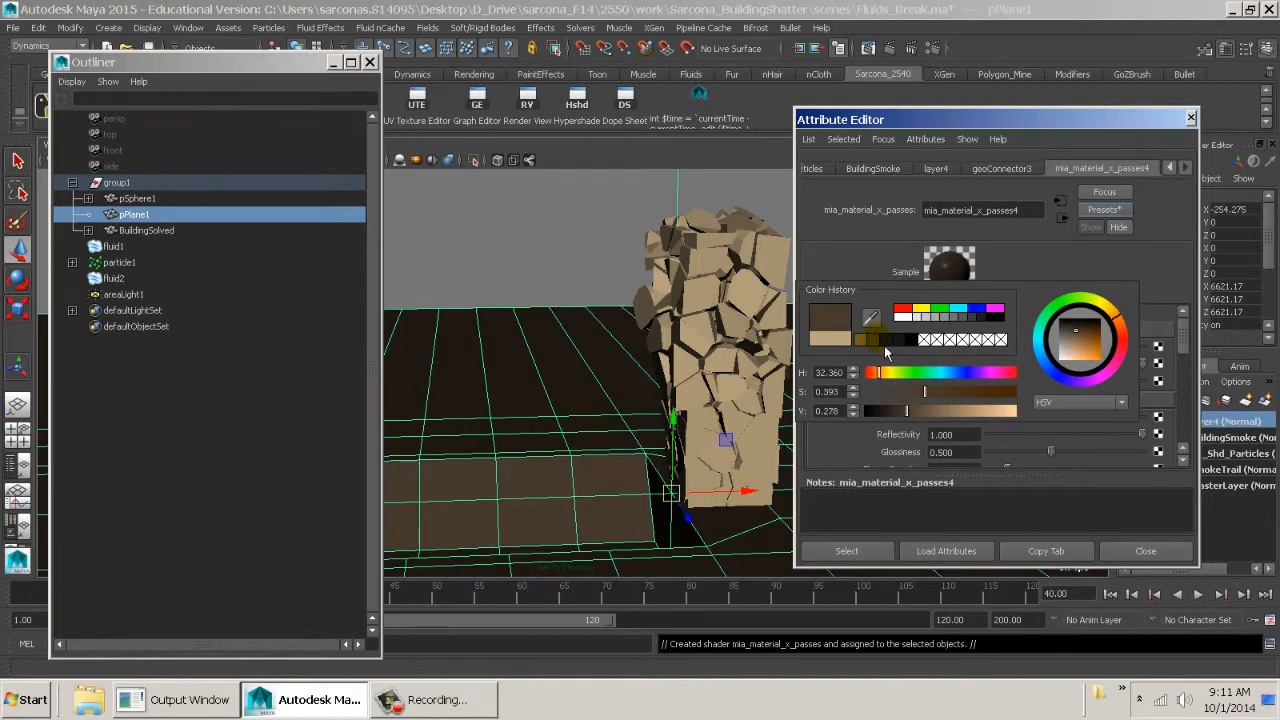
left_click_drag(987, 381, 965, 374)
left_click(1140, 550)
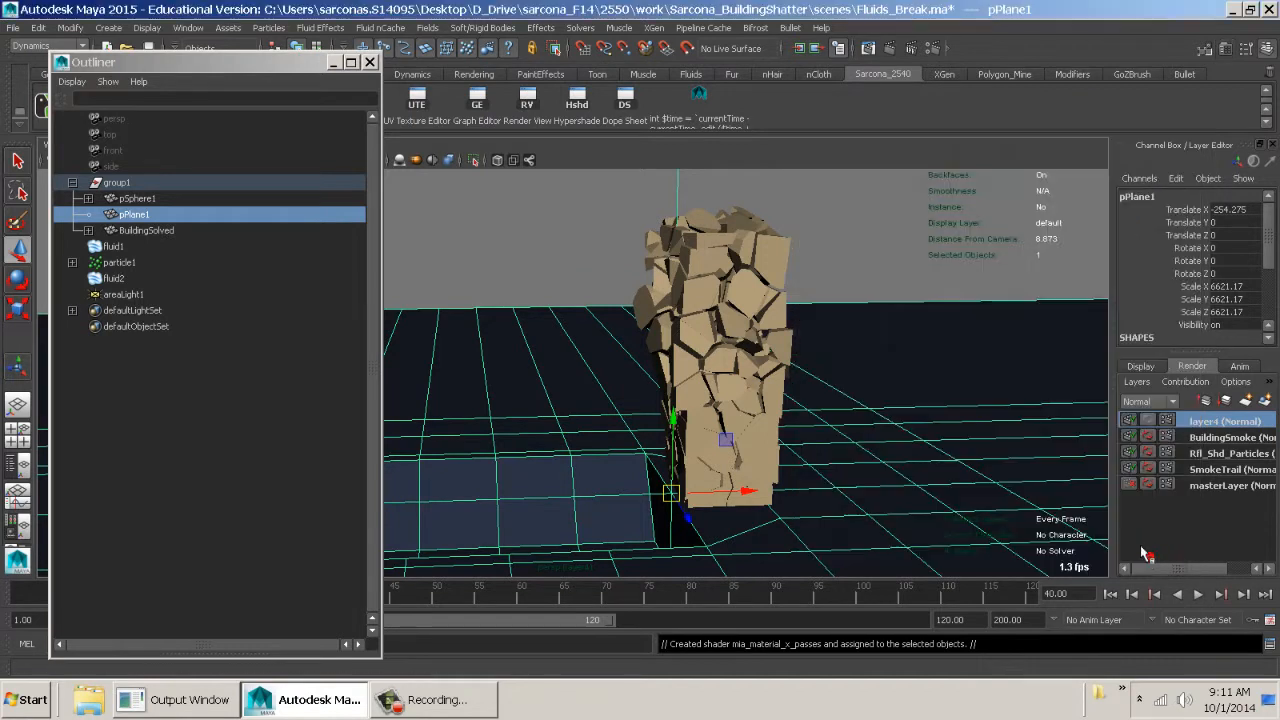
Change the diffuse color of the shattered building's building_MIA material to a muted green and deselect the building
left_click_drag(586, 251, 820, 366, "alt")
left_click(818, 366)
key("ctrl+a")
left_click(966, 347)
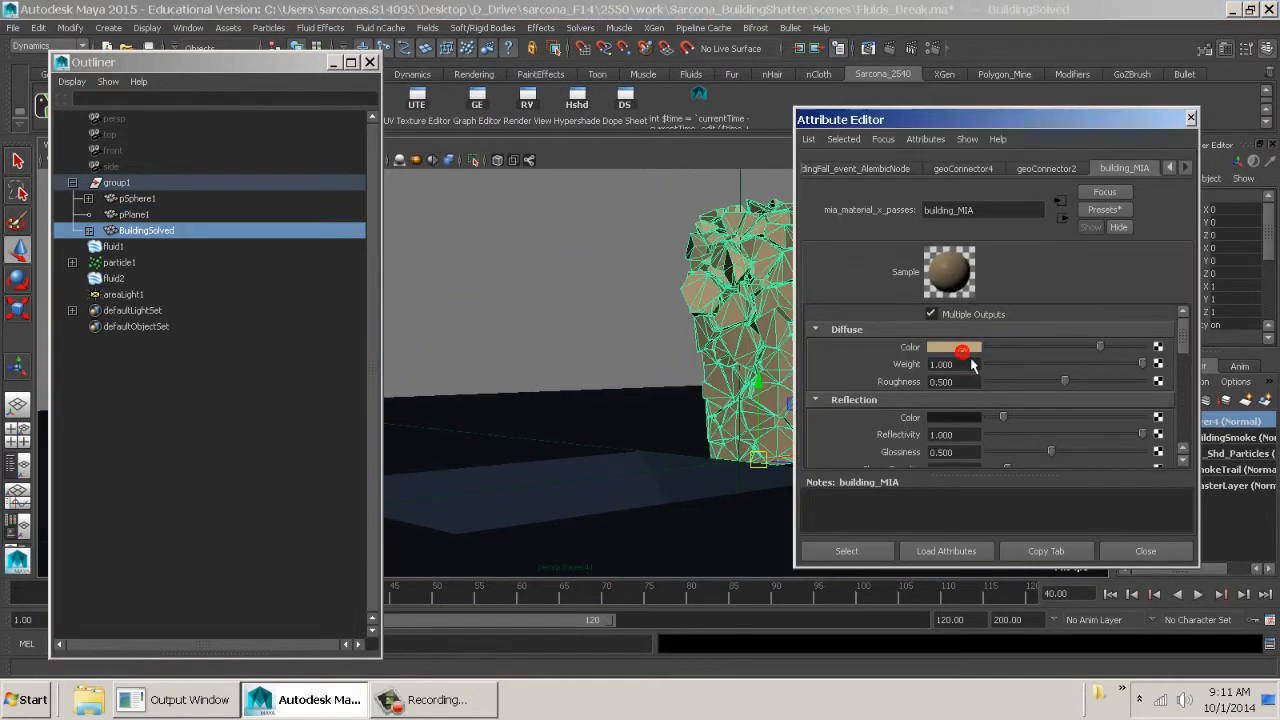
left_click(937, 347)
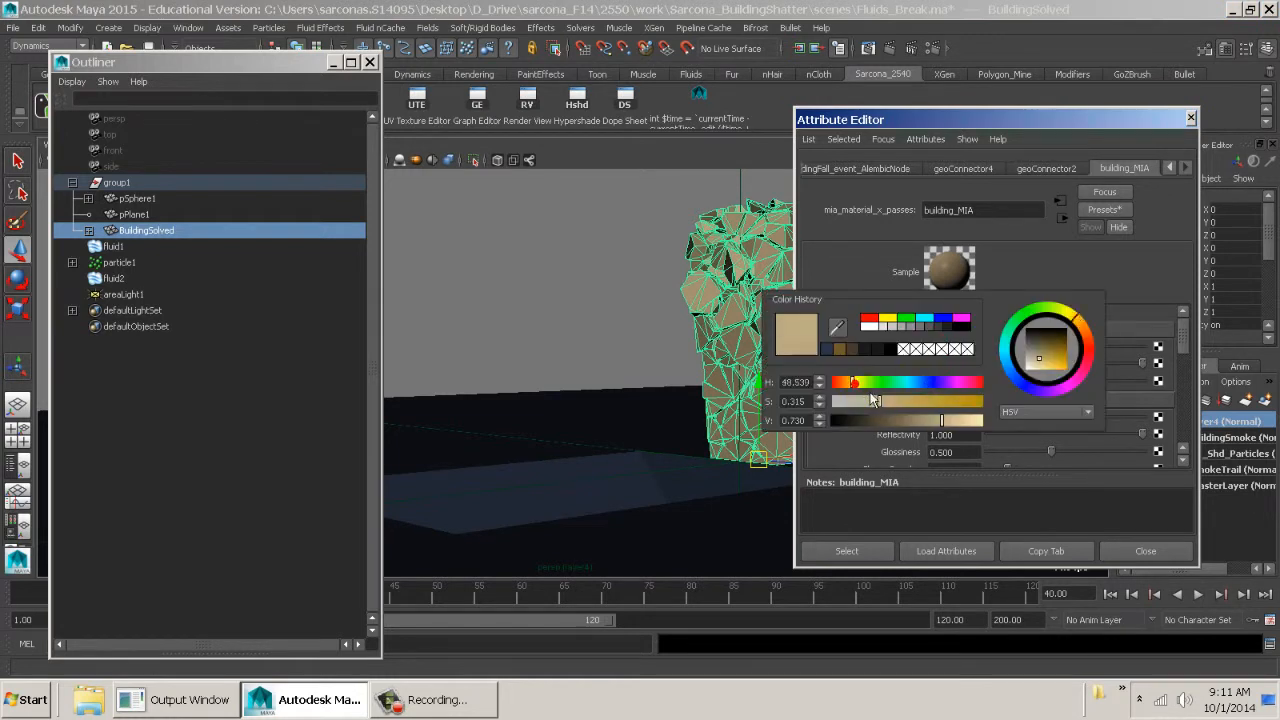
left_click_drag(848, 382, 901, 394)
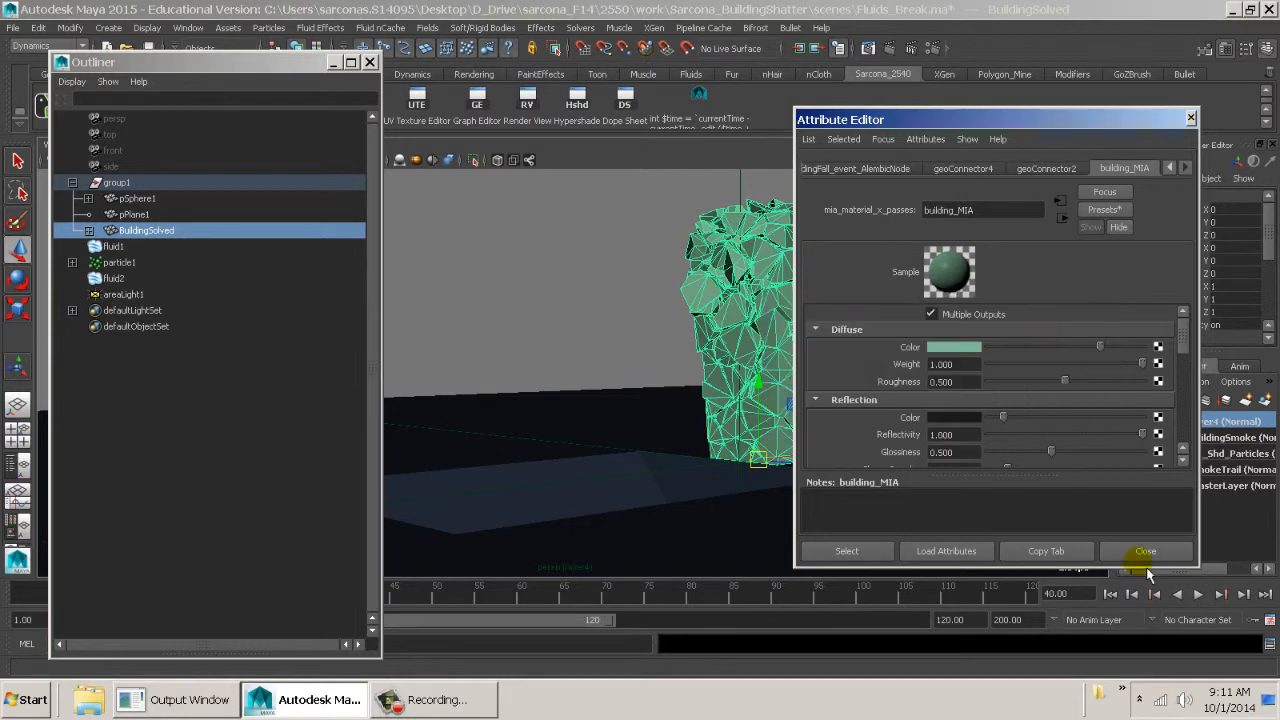
left_click(1143, 552)
left_click(901, 441)
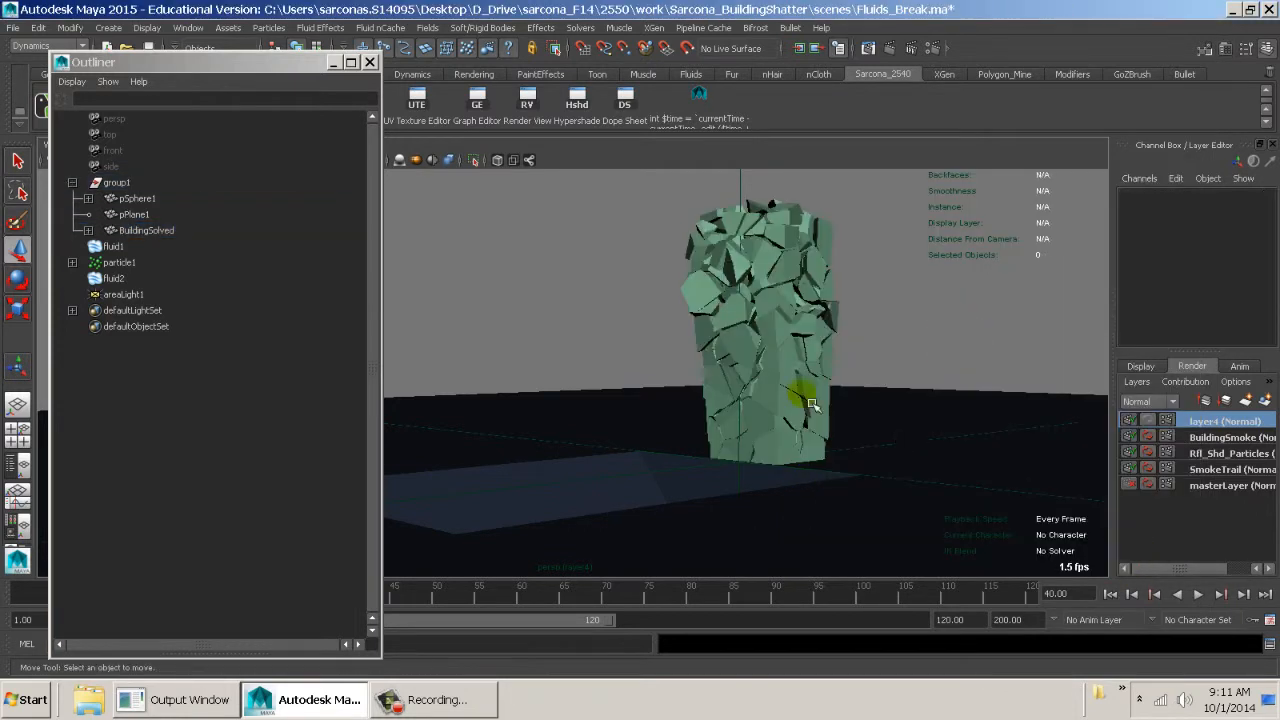
Close the Outliner and return the animation to frame 1
right_click_drag(804, 400, 766, 400, "alt")
left_click_drag(532, 584, 517, 587)
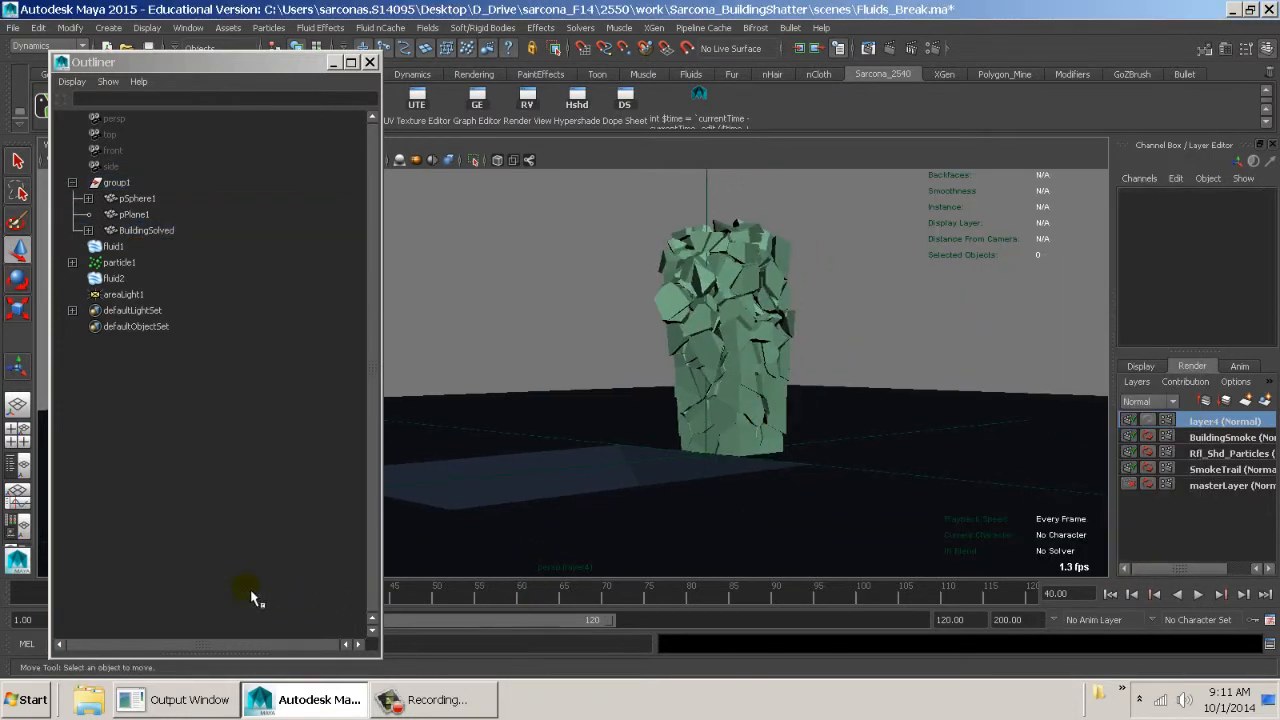
left_click(370, 63)
key("alt+shift+v")
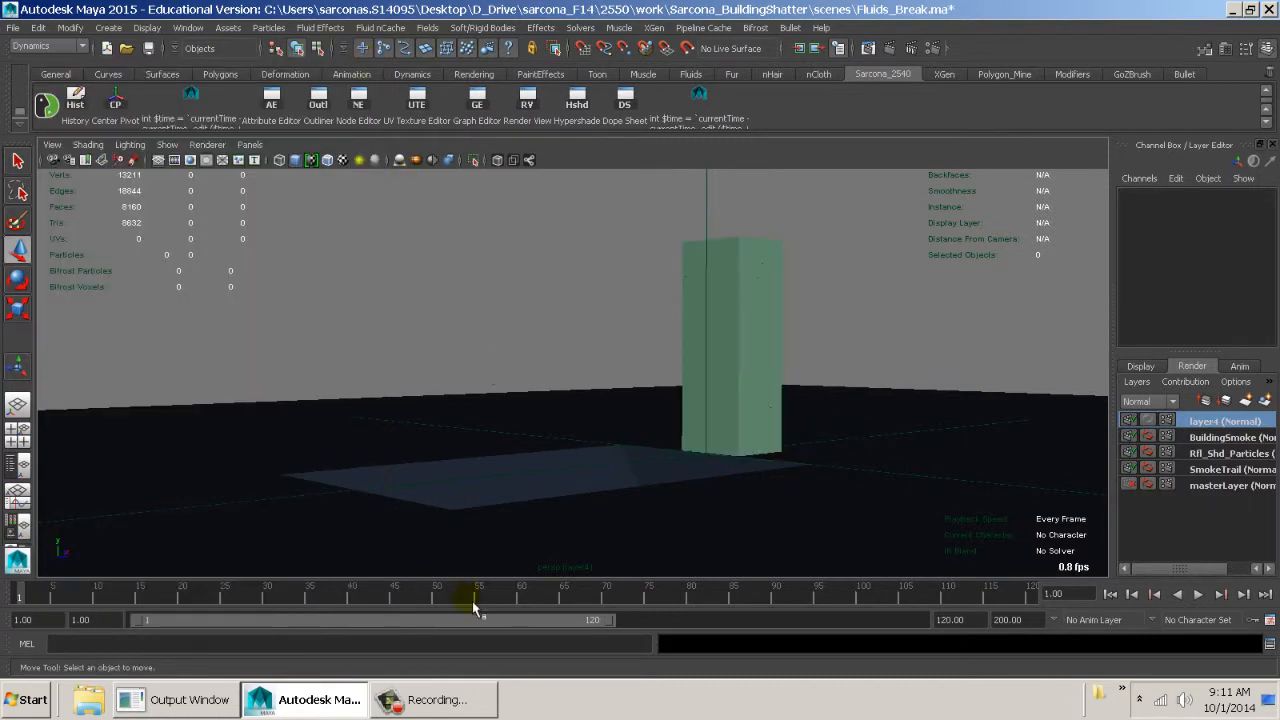
left_click(868, 48)
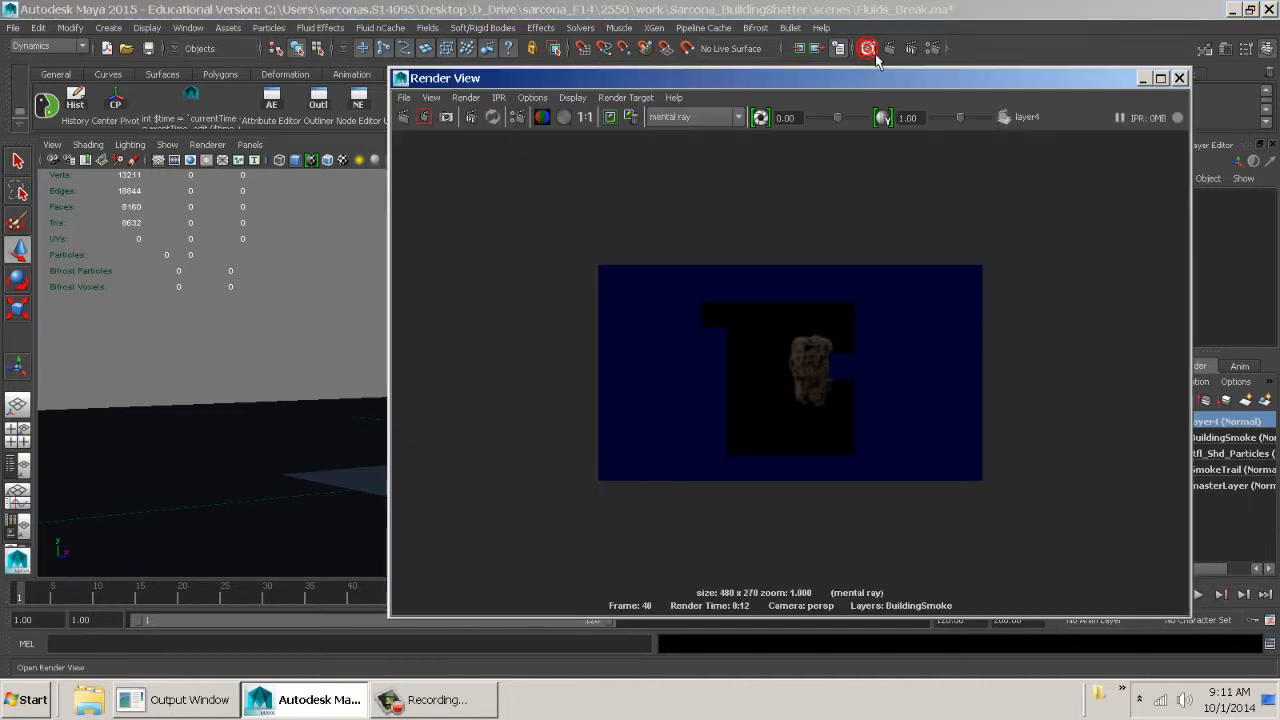
double_click(401, 79)
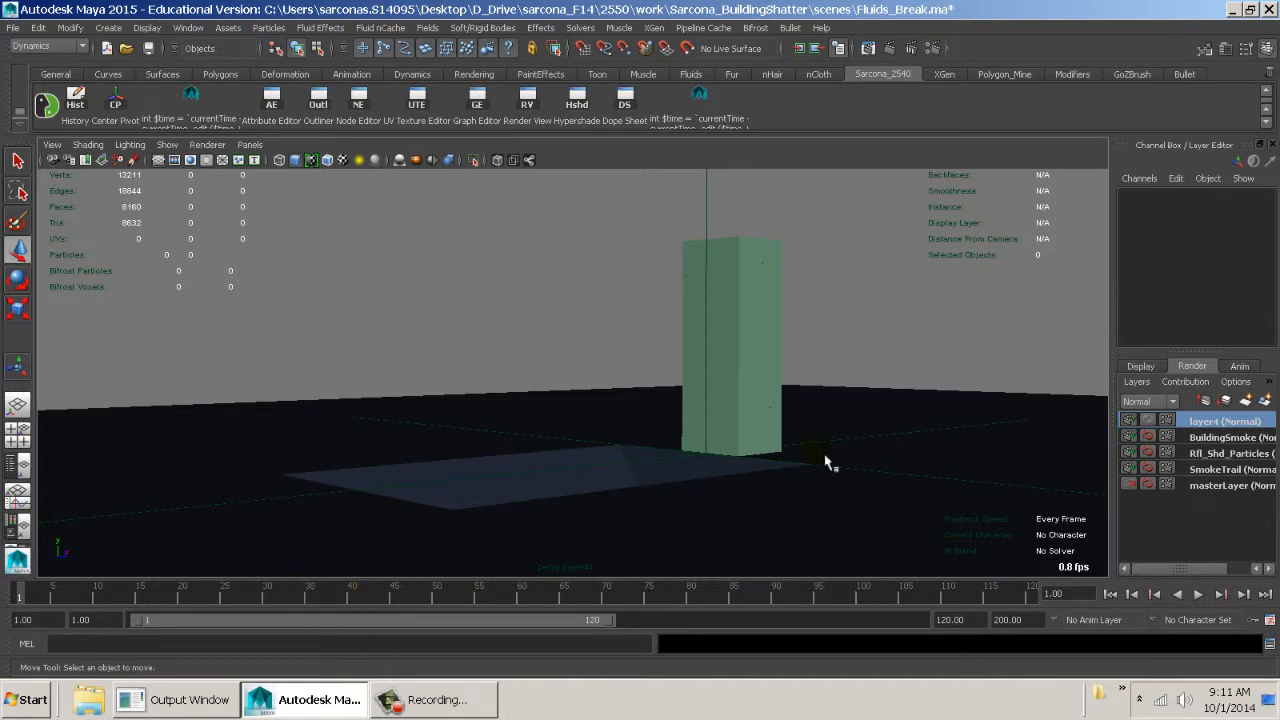
Rename the render layer layer4 as Geometry
double_click(1208, 420)
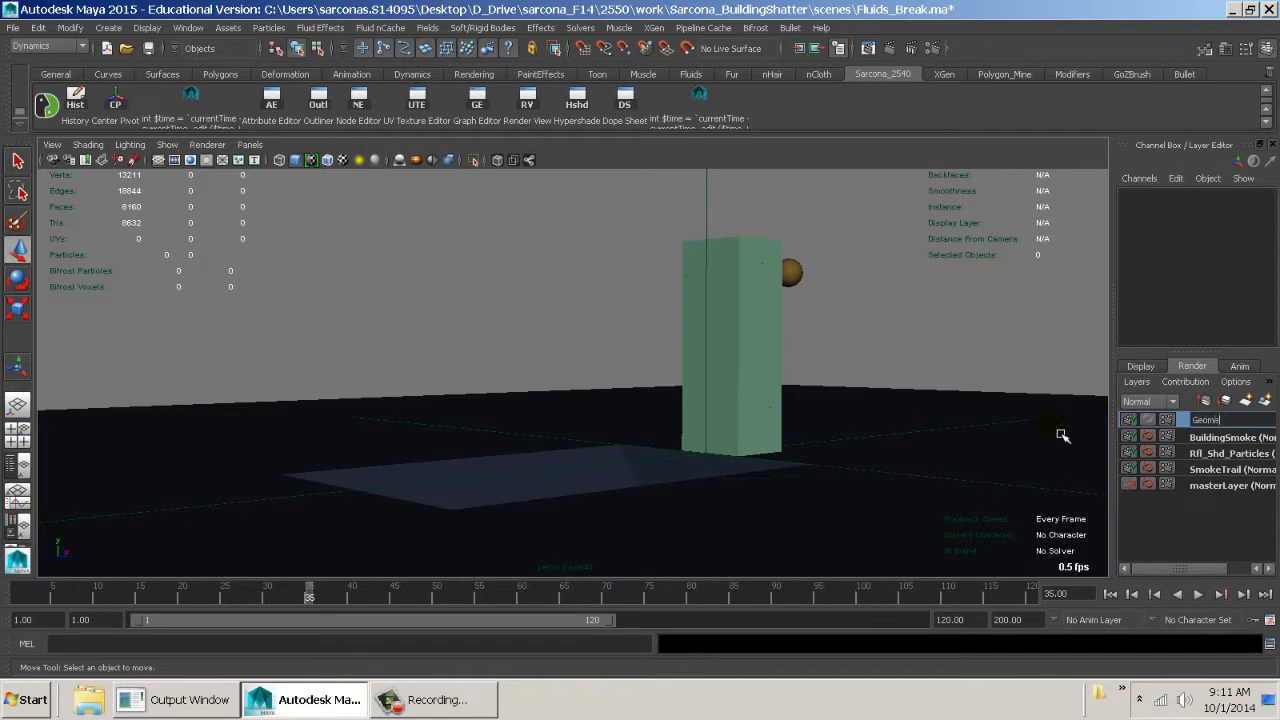
key("Return")
left_click_drag(928, 366, 835, 277, "alt")
Open the render settings for the Geometry layer and move the animation to frame 40
left_click(948, 48)
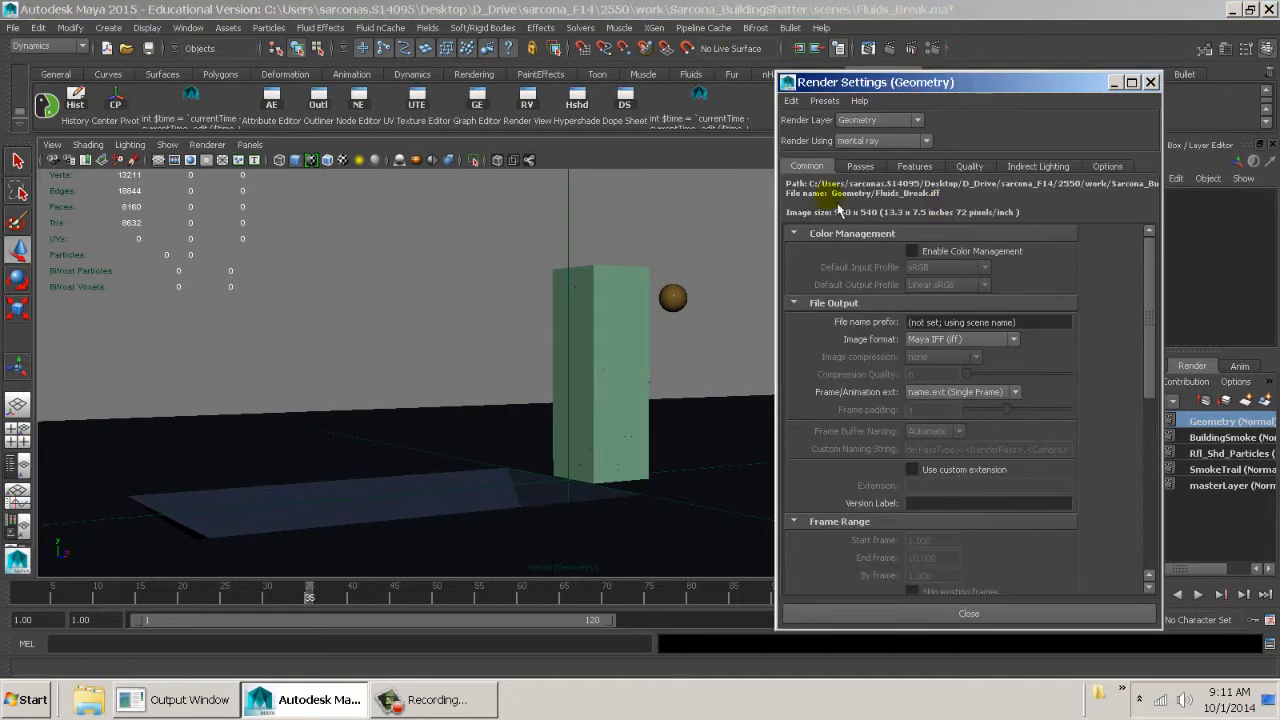
left_click(1013, 340)
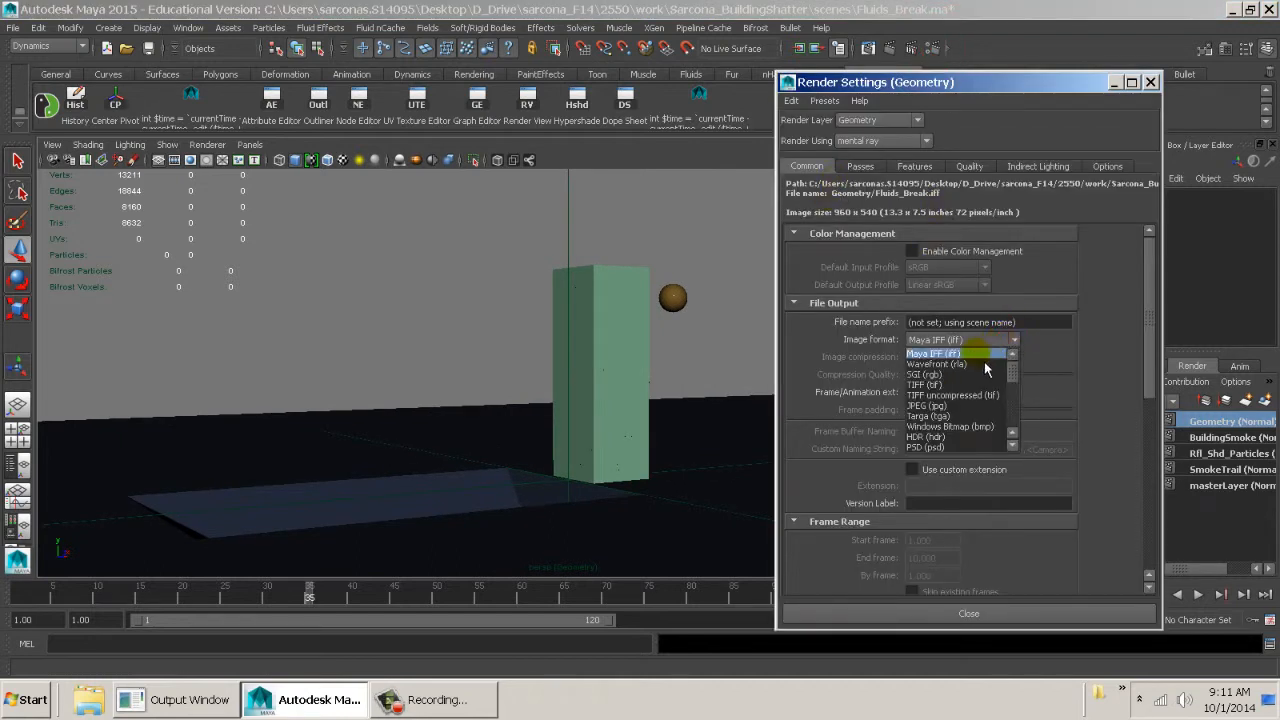
left_click(355, 600)
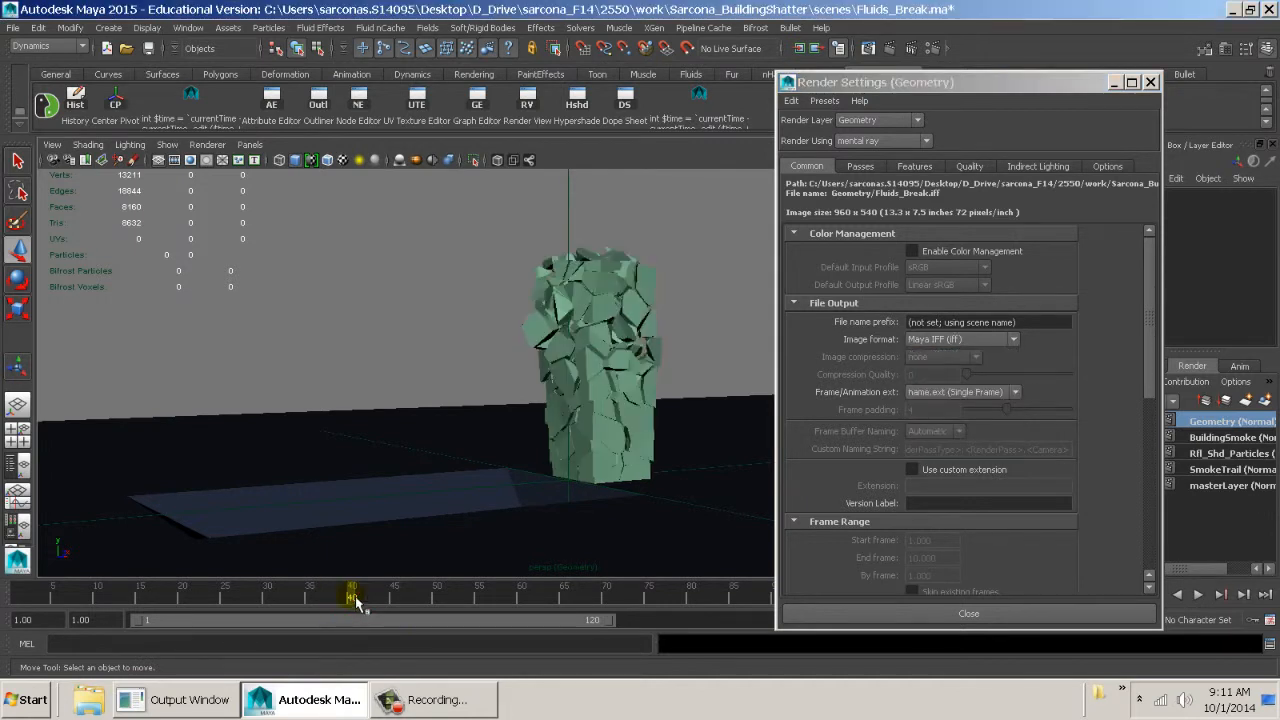
left_click_drag(575, 424, 509, 410, "alt")
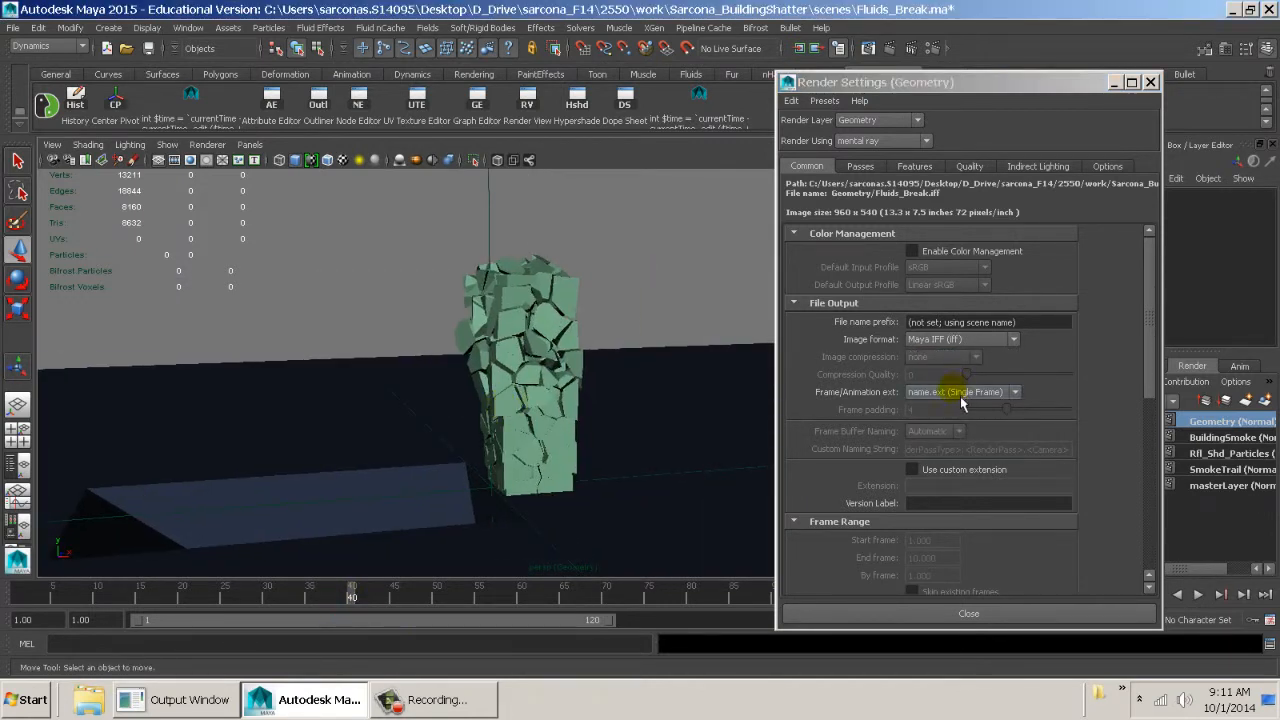
Set the Geometry layer's Unified Sampling quality to 2 and close the render settings
scroll(1050, 465, "down", 1)
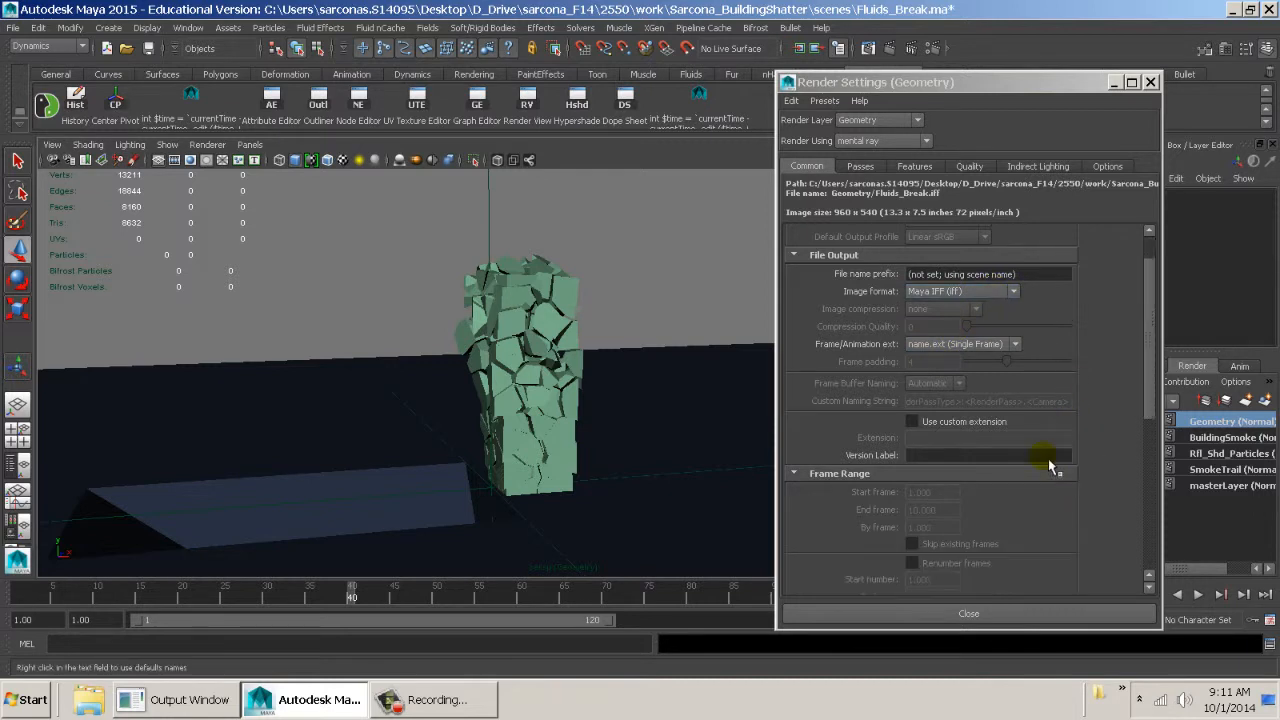
scroll(1050, 462, "down", 4)
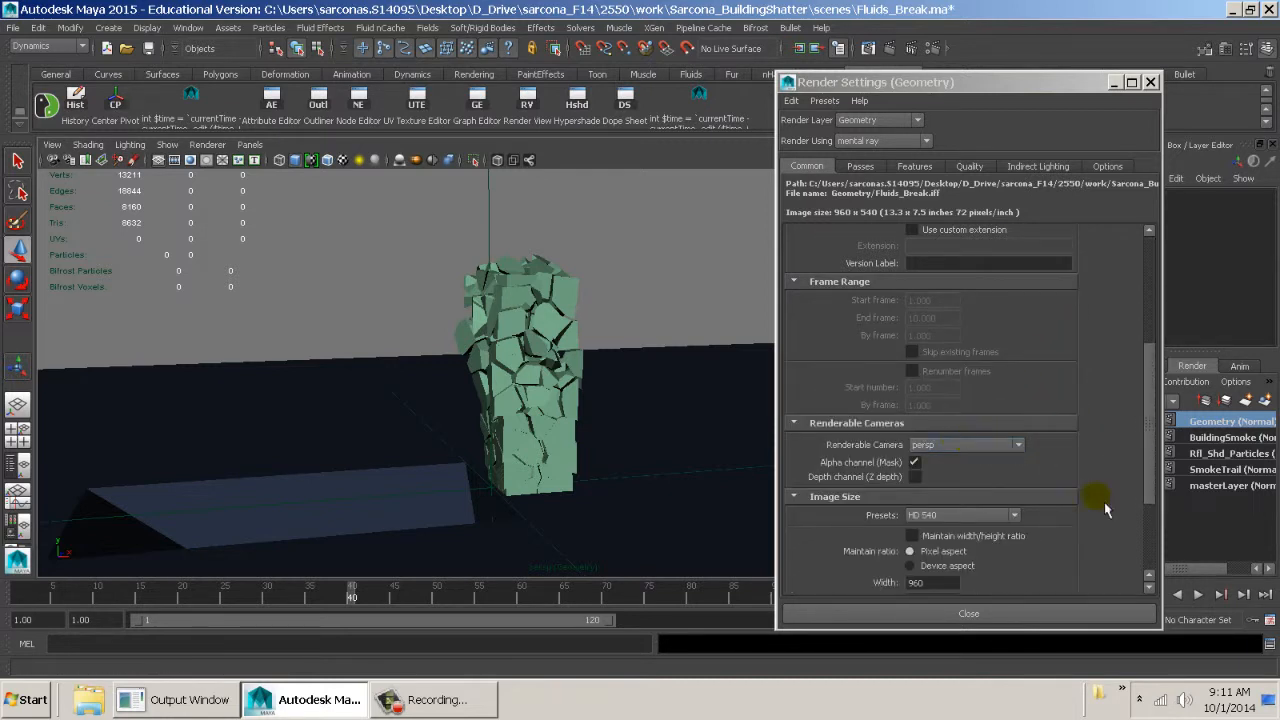
scroll(1050, 490, "down", 2)
left_click(969, 166)
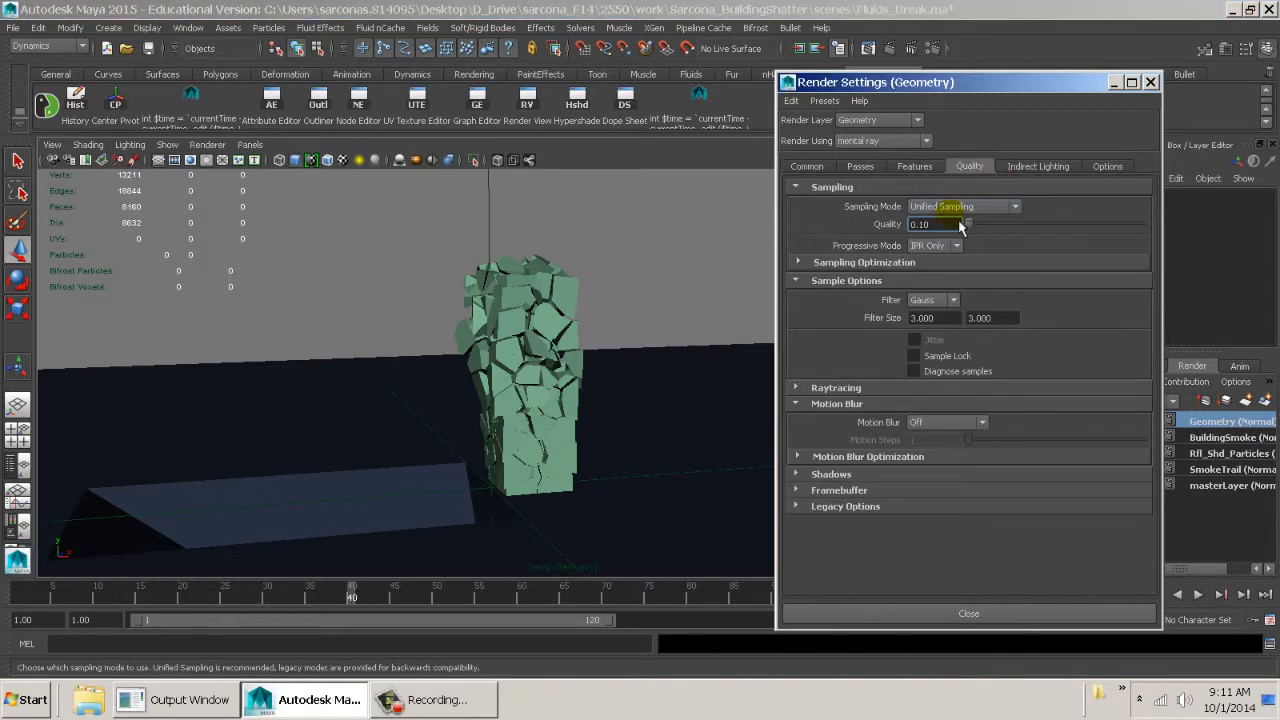
left_click(938, 226)
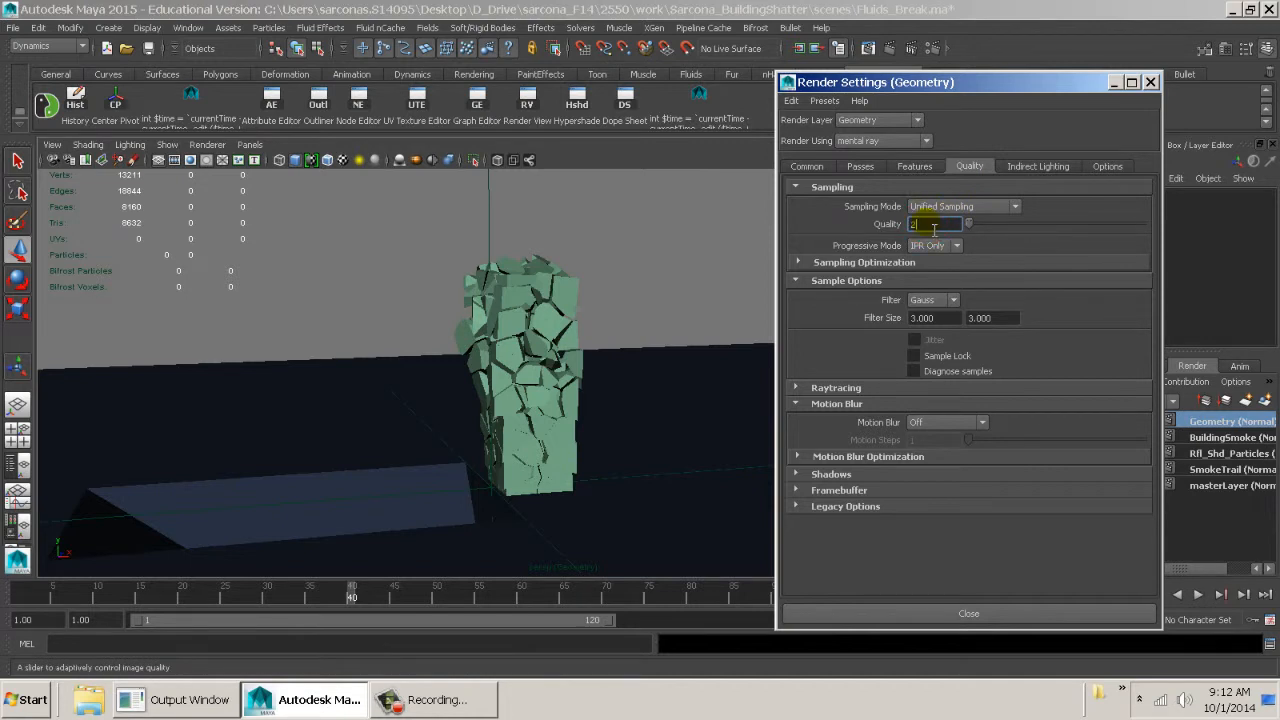
type("2")
left_click(952, 611)
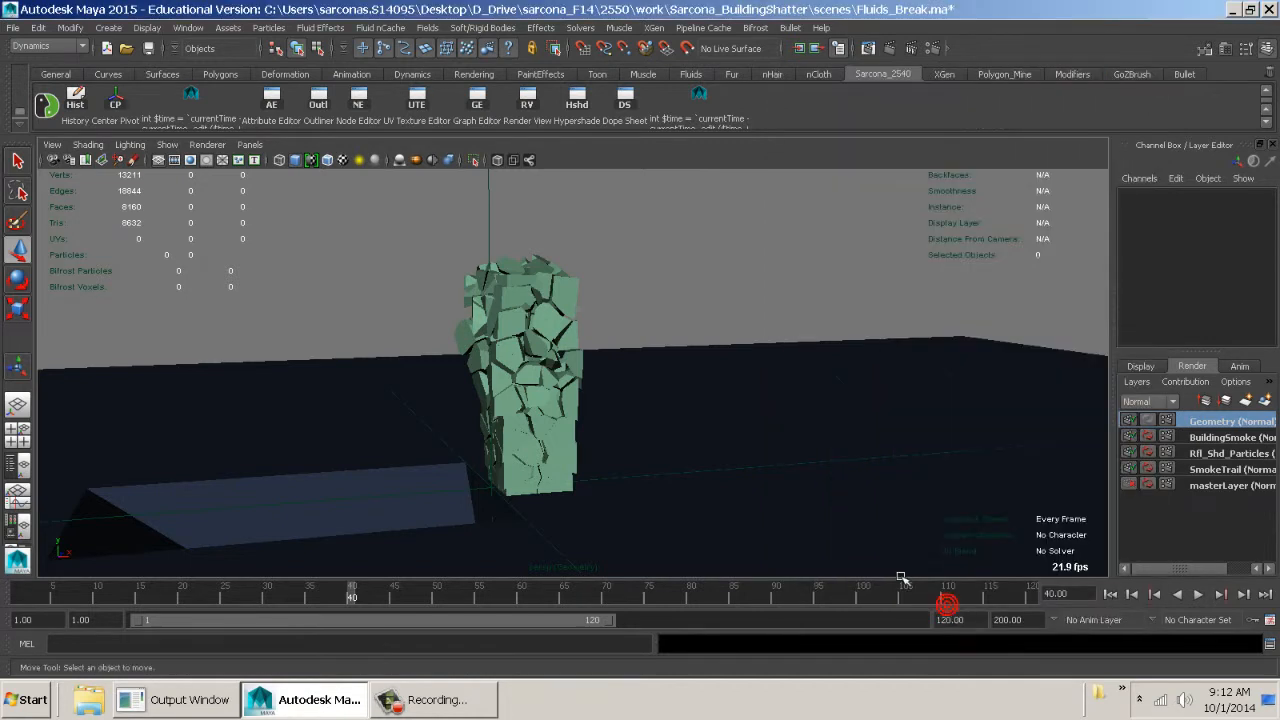
Replace the render output's file name prefix with the <RenderLayer> keyword and close the render settings
left_click_drag(772, 459, 820, 422, "alt")
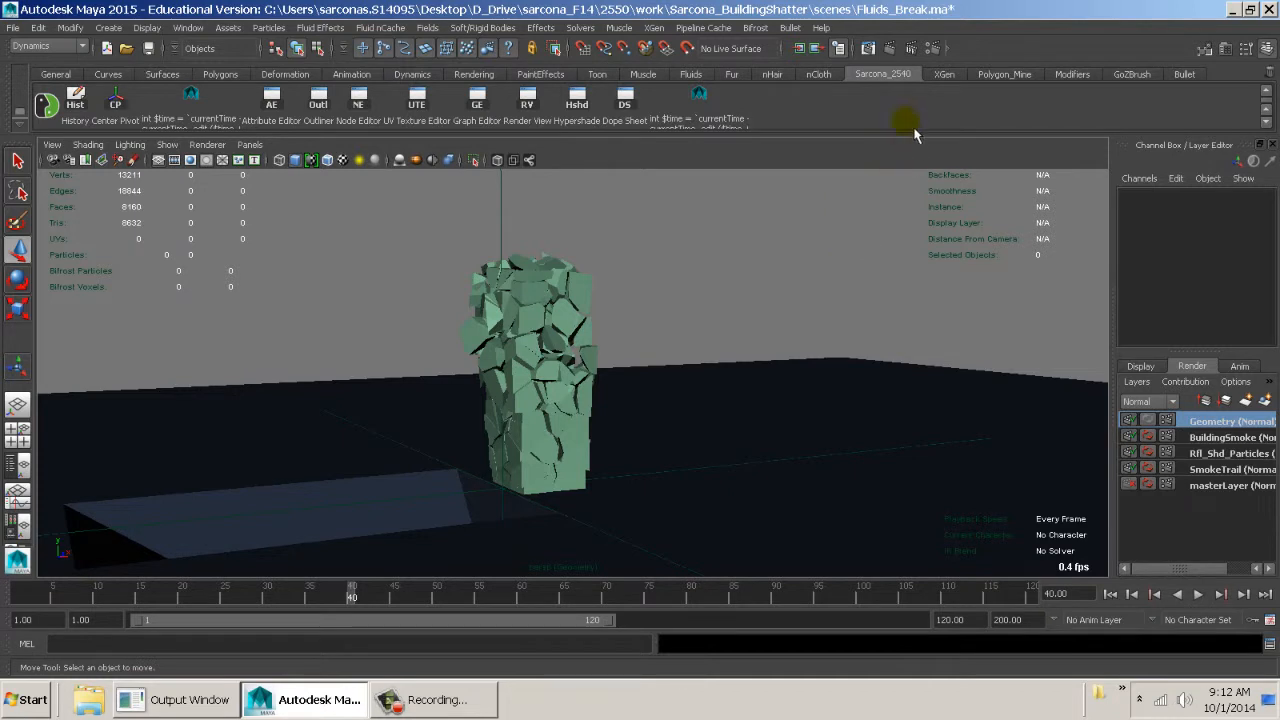
left_click(931, 48)
left_click(807, 166)
scroll(905, 335, "up", 3)
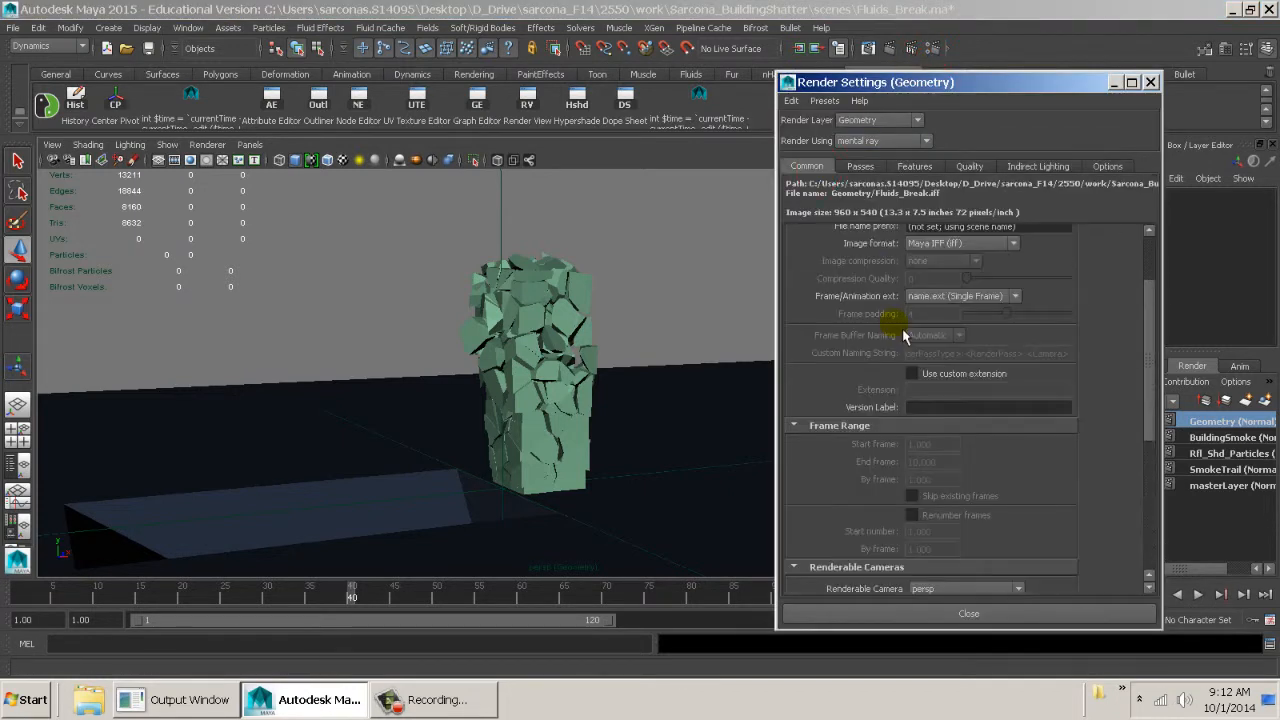
scroll(905, 336, "up", 3)
left_click_drag(1037, 324, 857, 341)
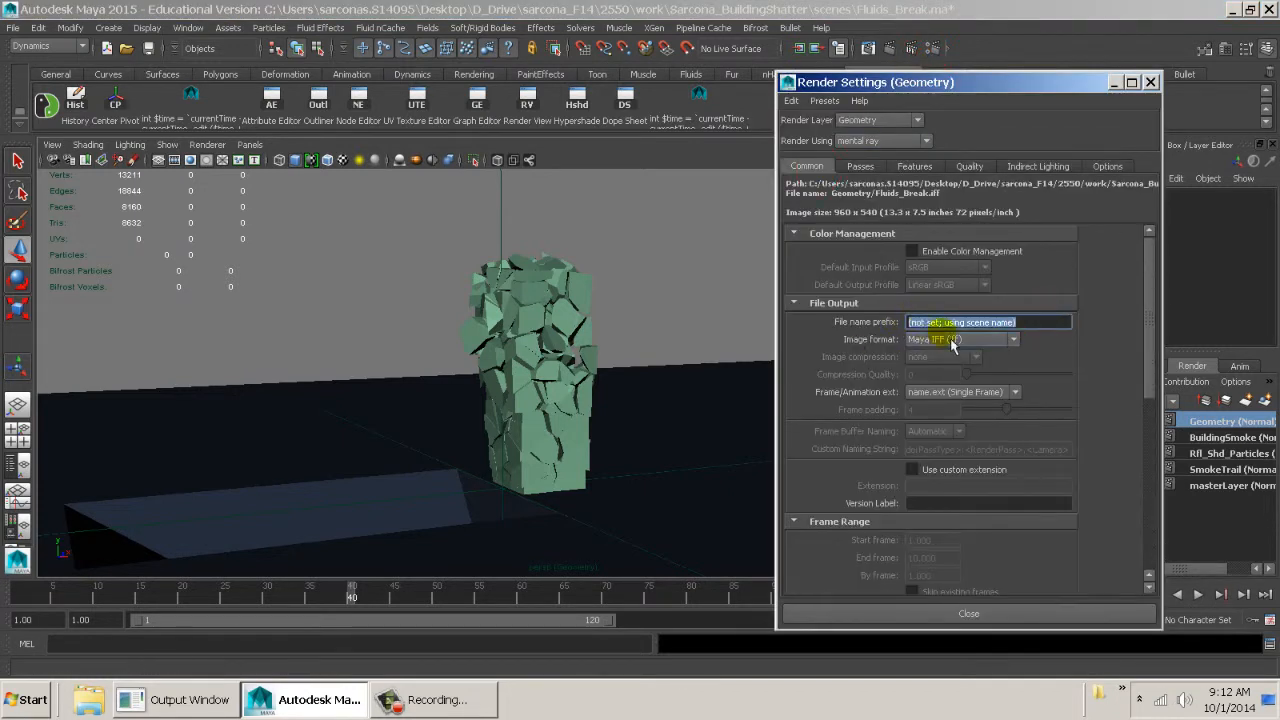
key("BackSpace")
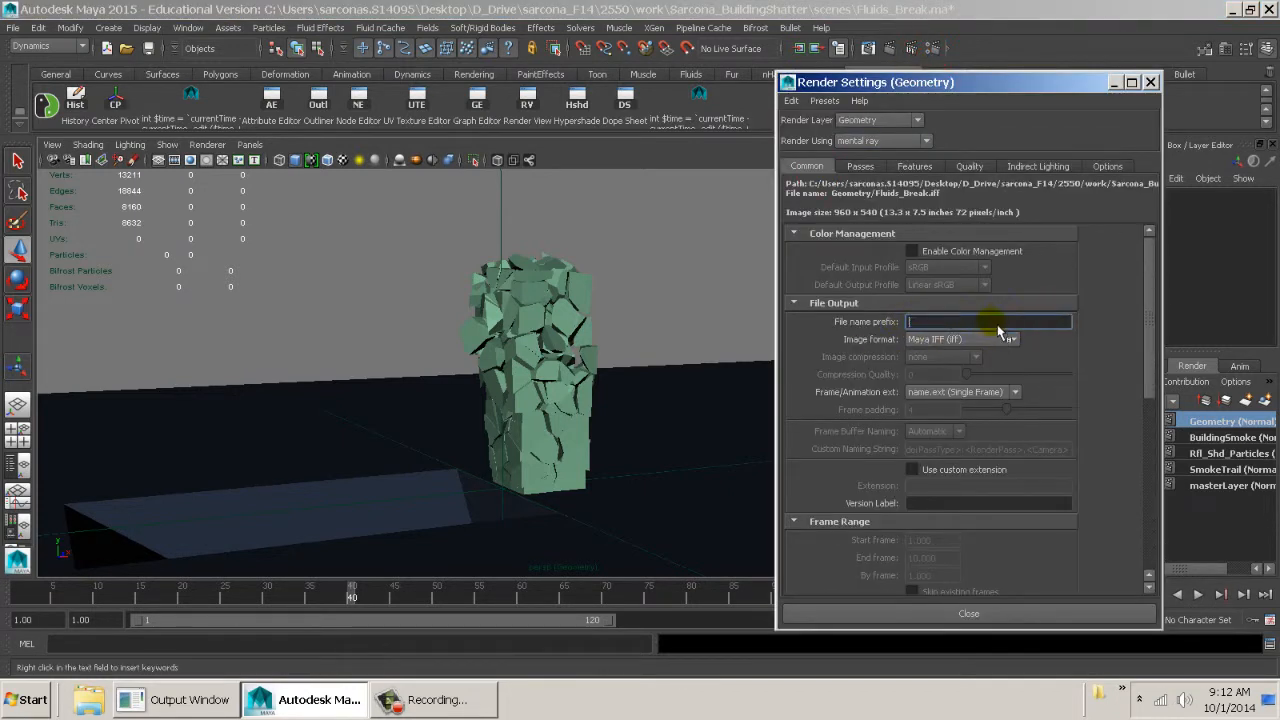
right_click(975, 325)
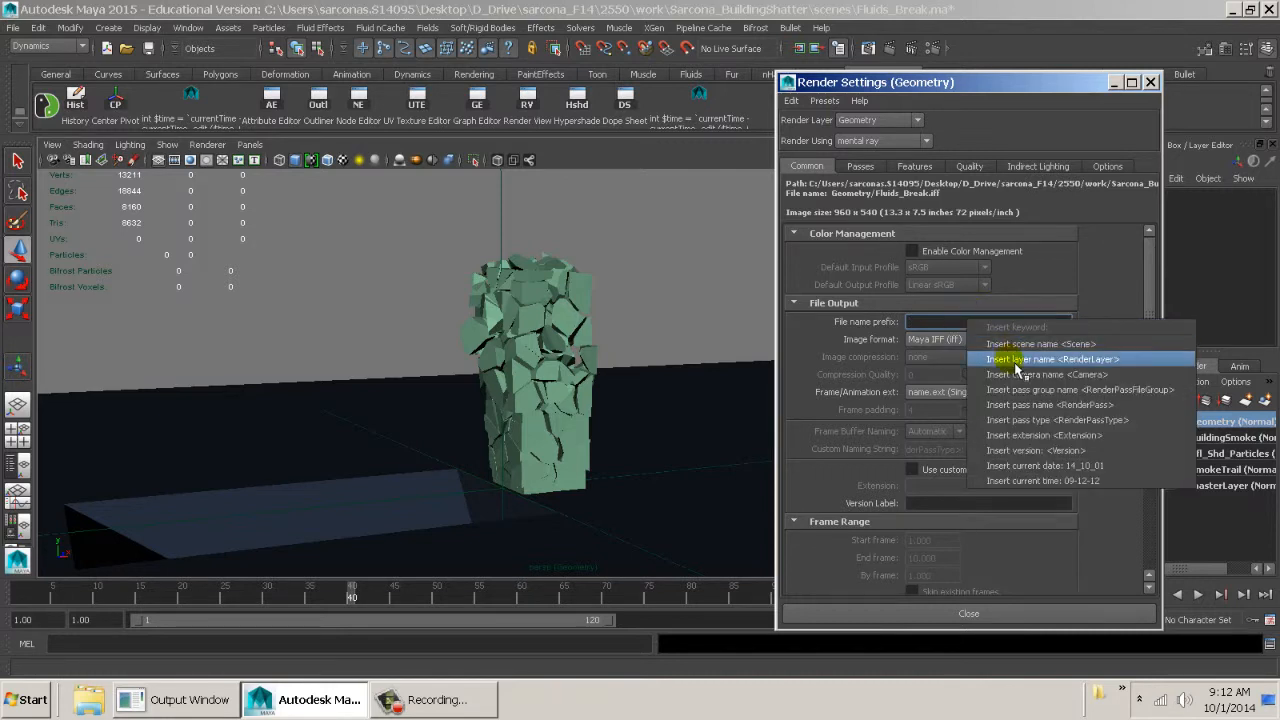
left_click(1019, 361)
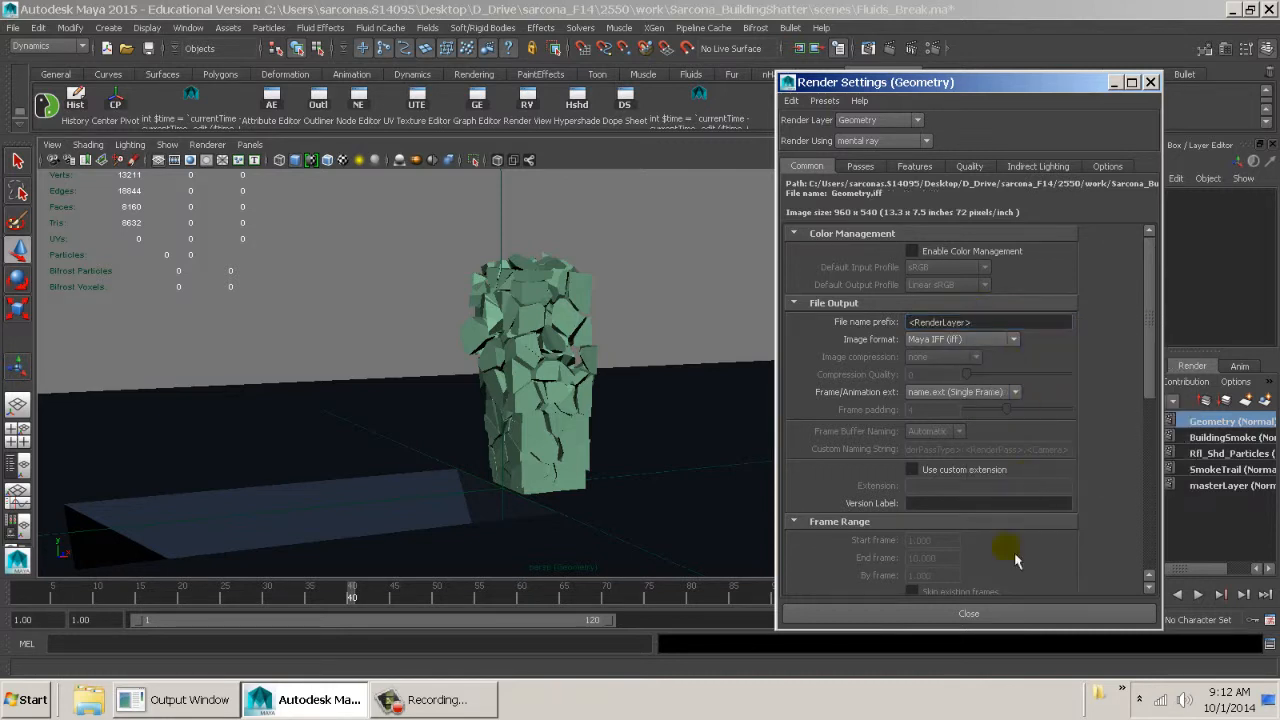
left_click(968, 613)
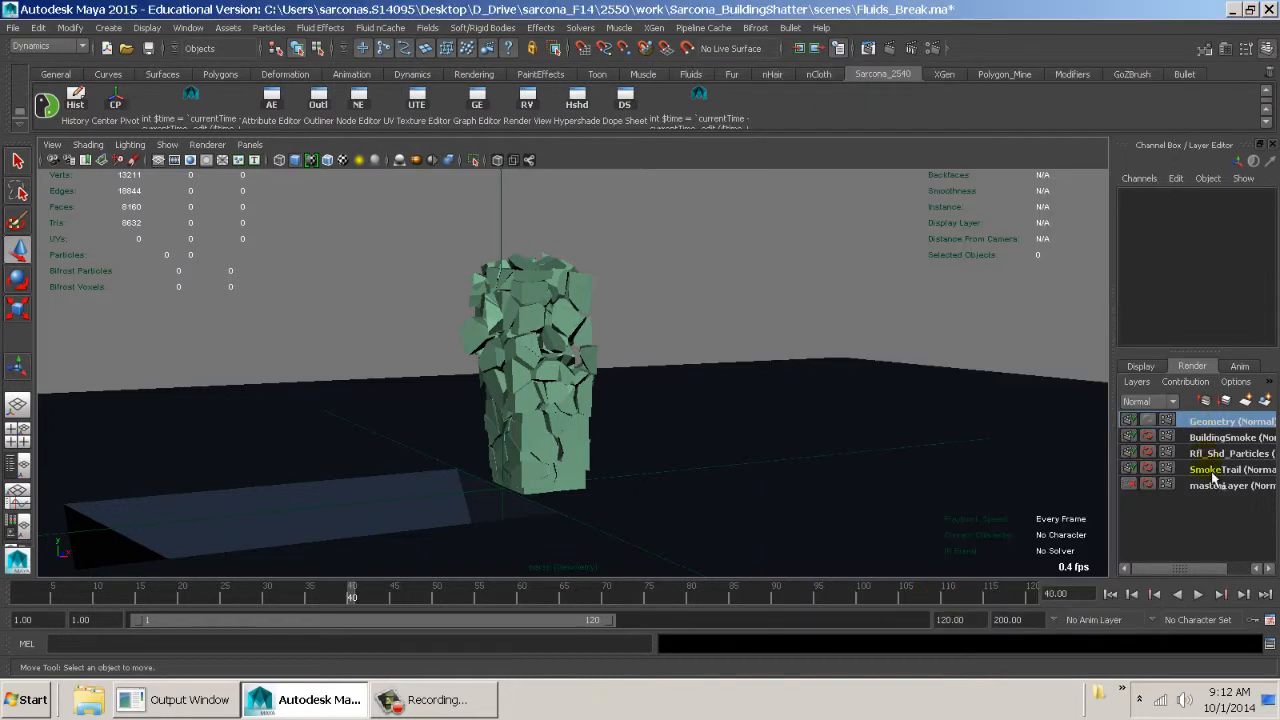
Save the scene and start a batch render from the Rendering menu set
middle_click_drag(903, 466, 895, 466, "alt")
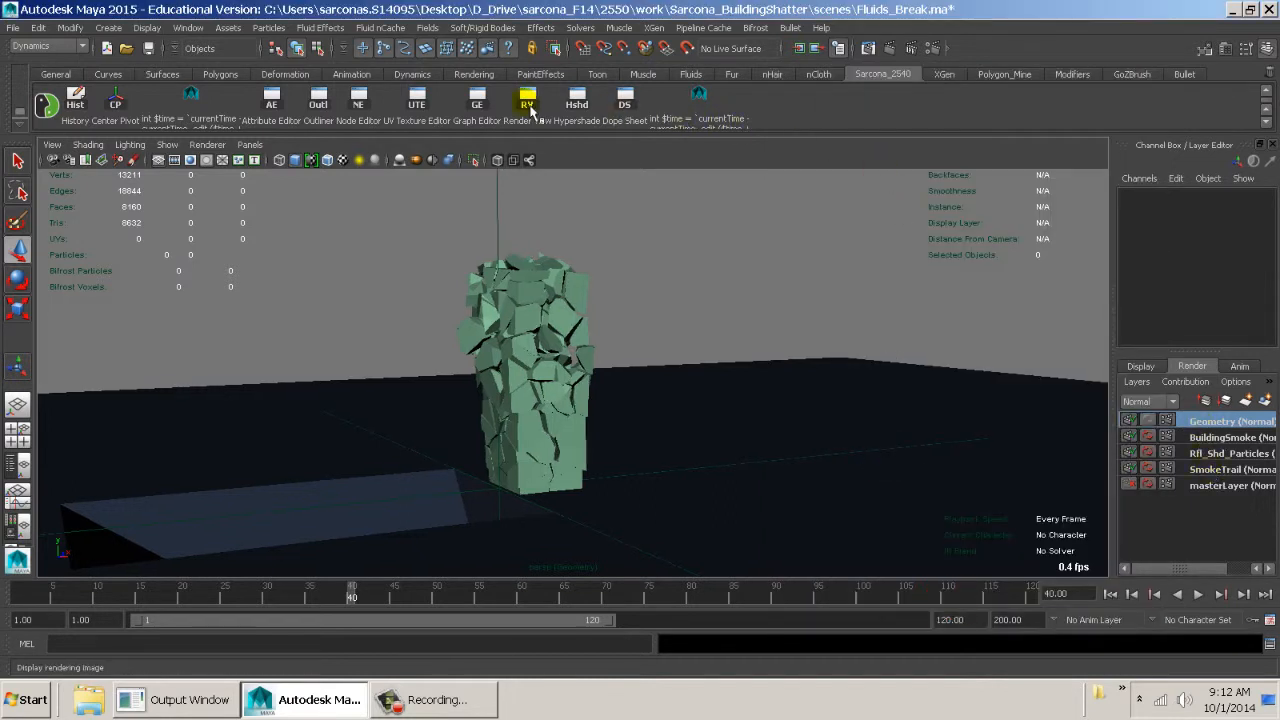
key("ctrl+s")
left_click(47, 46)
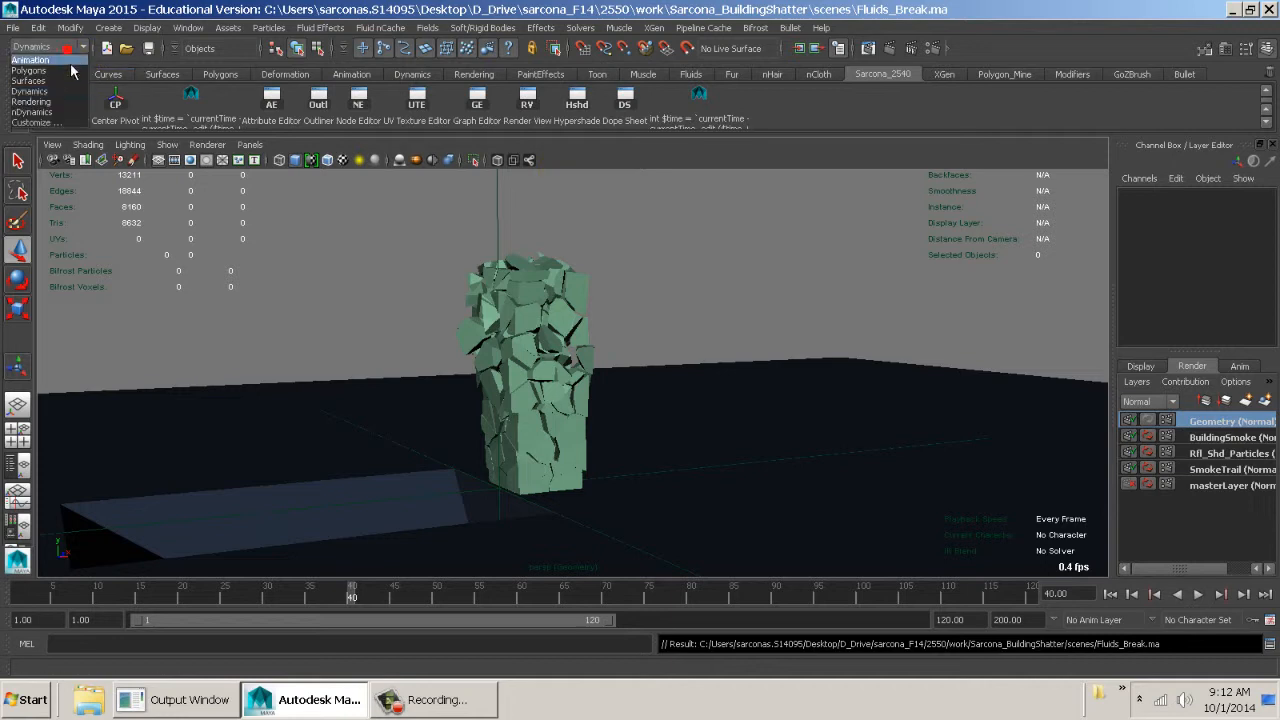
left_click(44, 104)
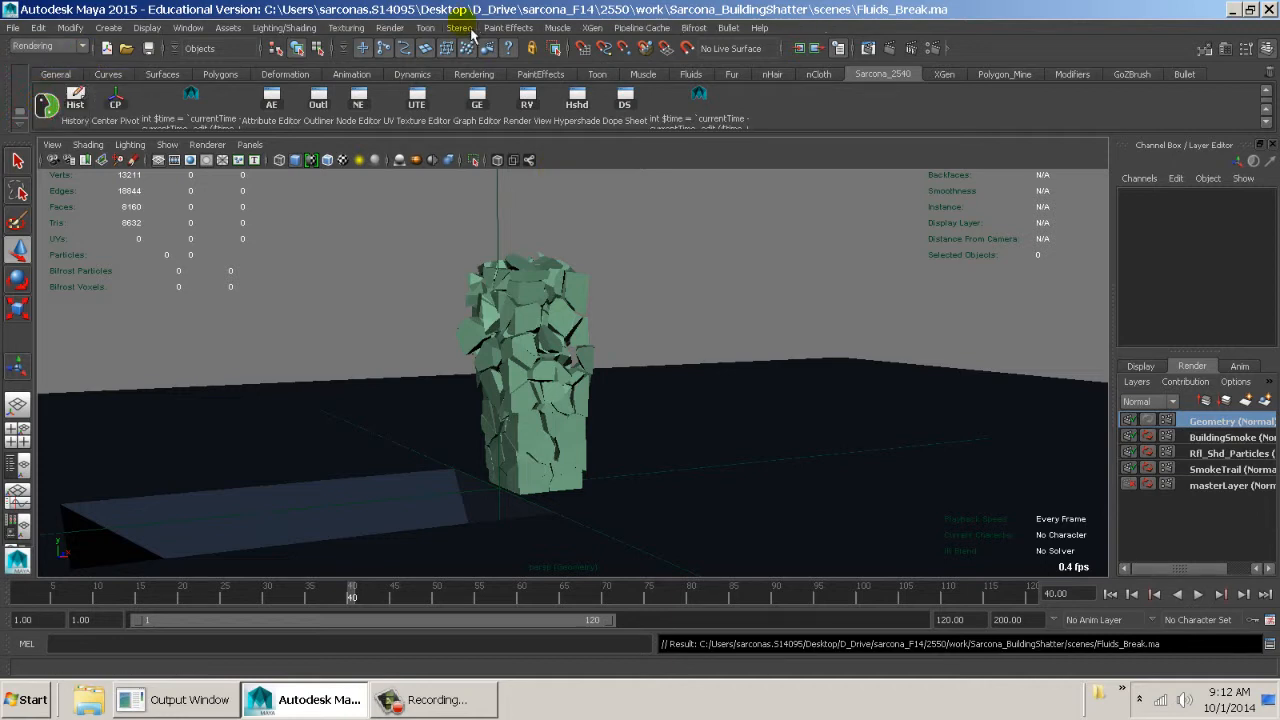
left_click(390, 27)
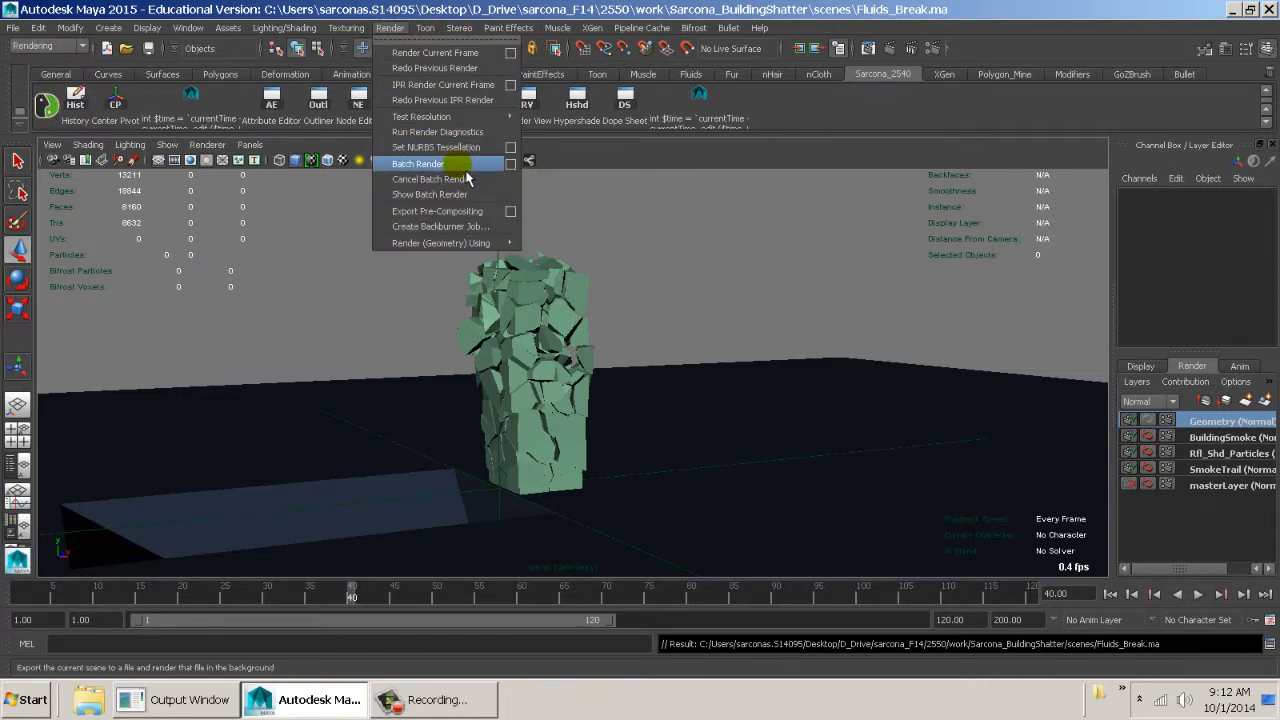
left_click(452, 164)
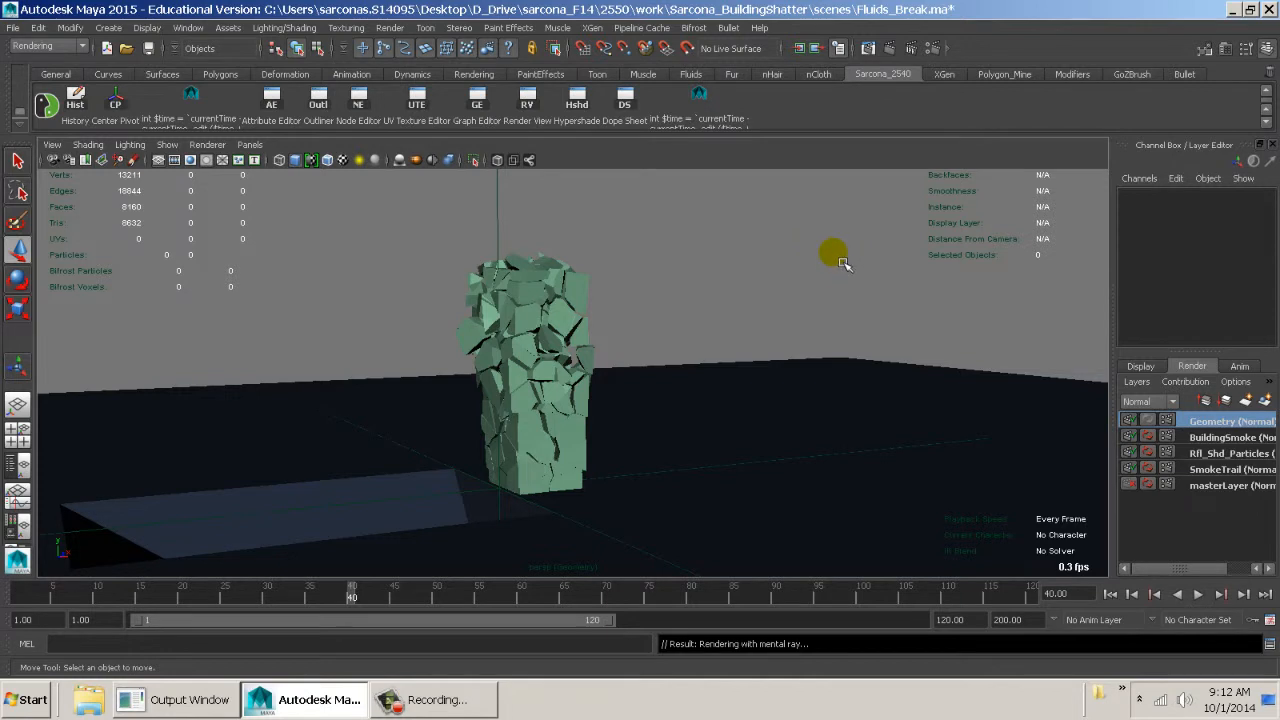
Try Unified Sampling quality values of 0.25 and 0.1 for the Geometry layer, restore it to 2, and close the render settings
left_click(931, 48)
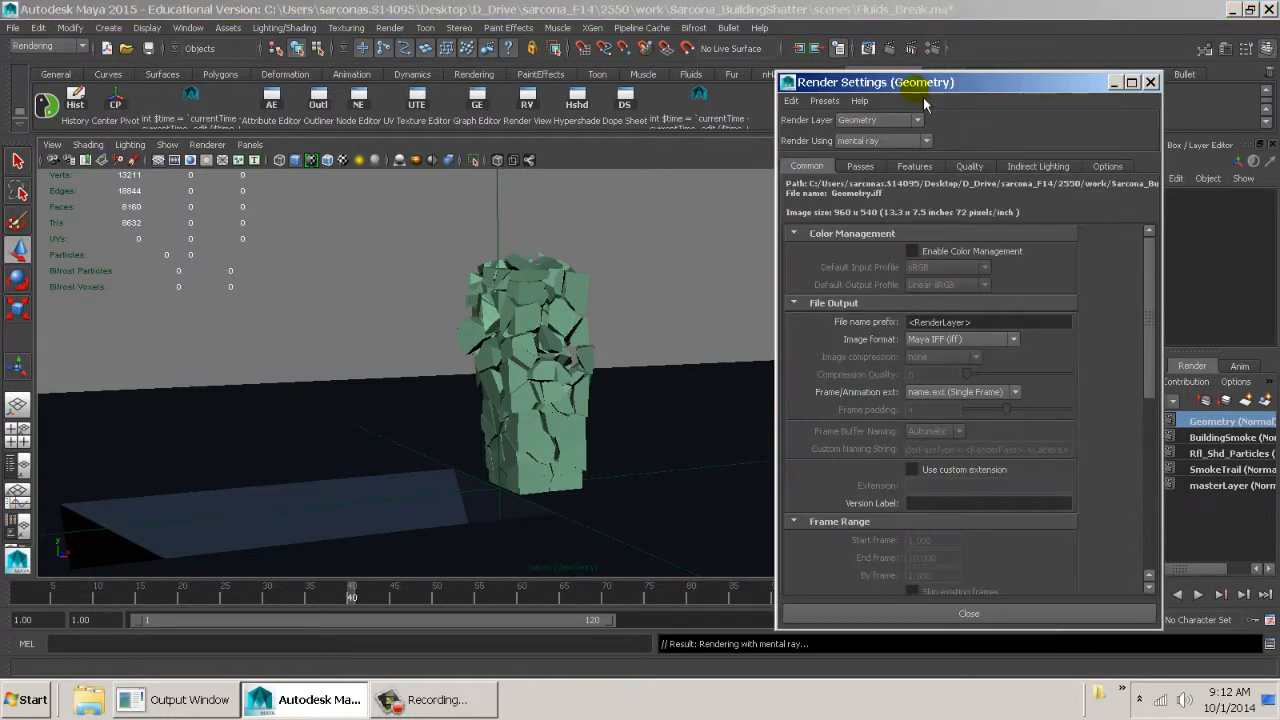
left_click(969, 166)
double_click(929, 224)
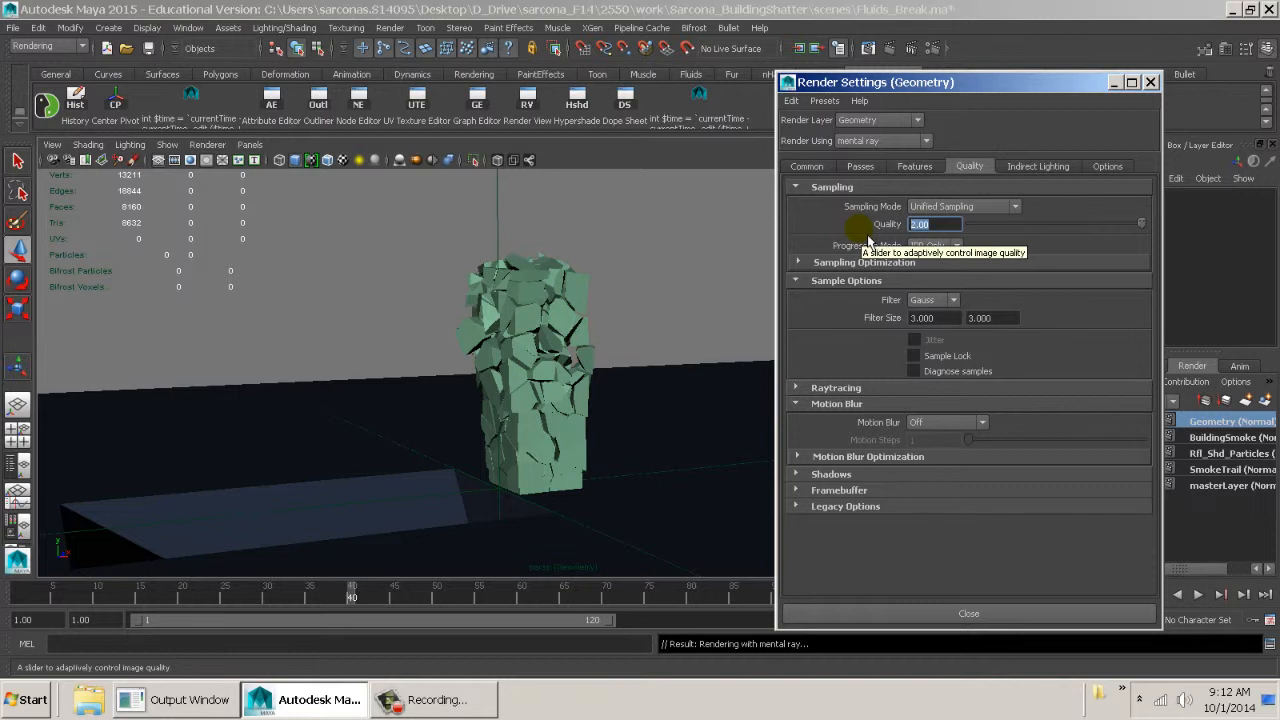
type("0.25")
key("Return")
left_click(941, 224)
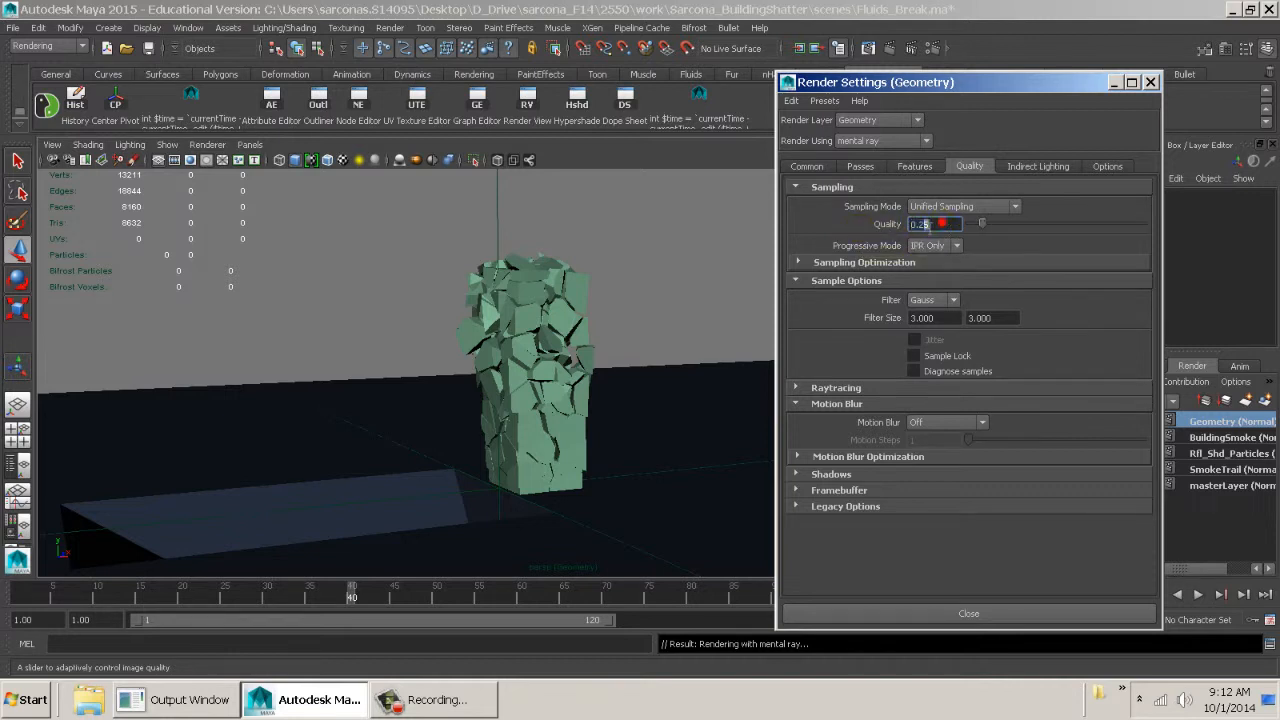
type("0.10")
key("Return")
key("Return")
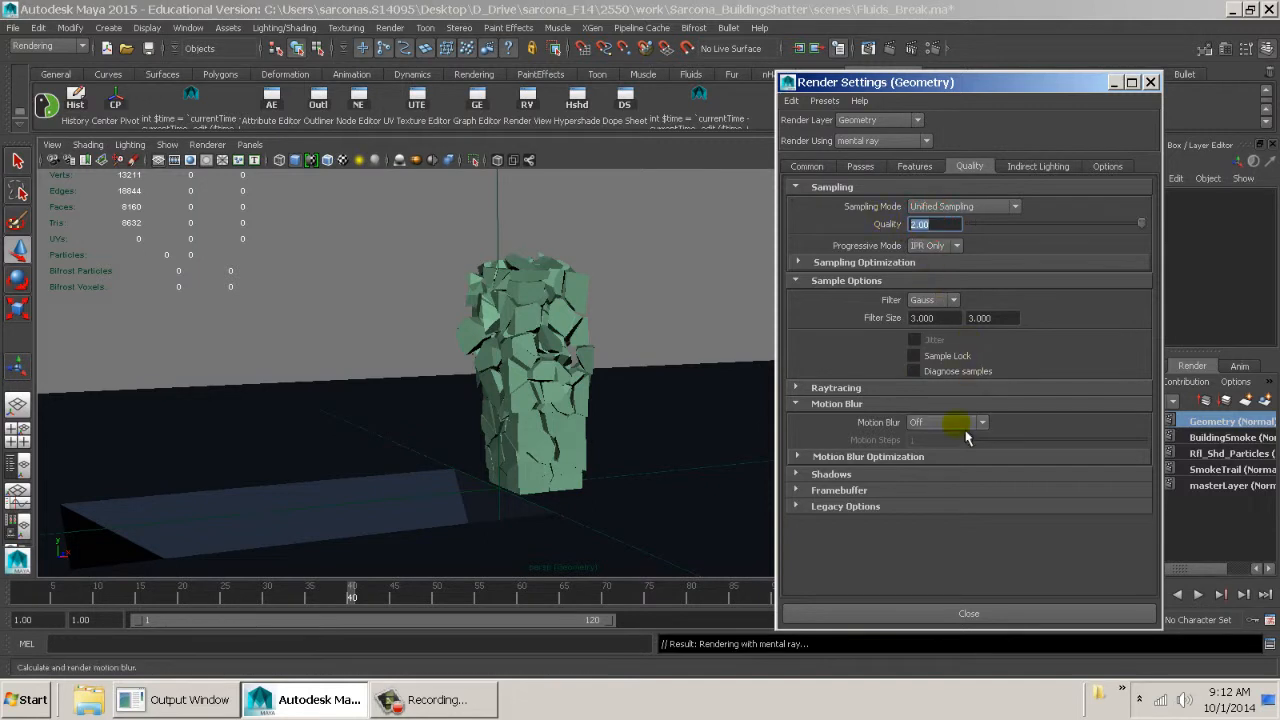
left_click(908, 616)
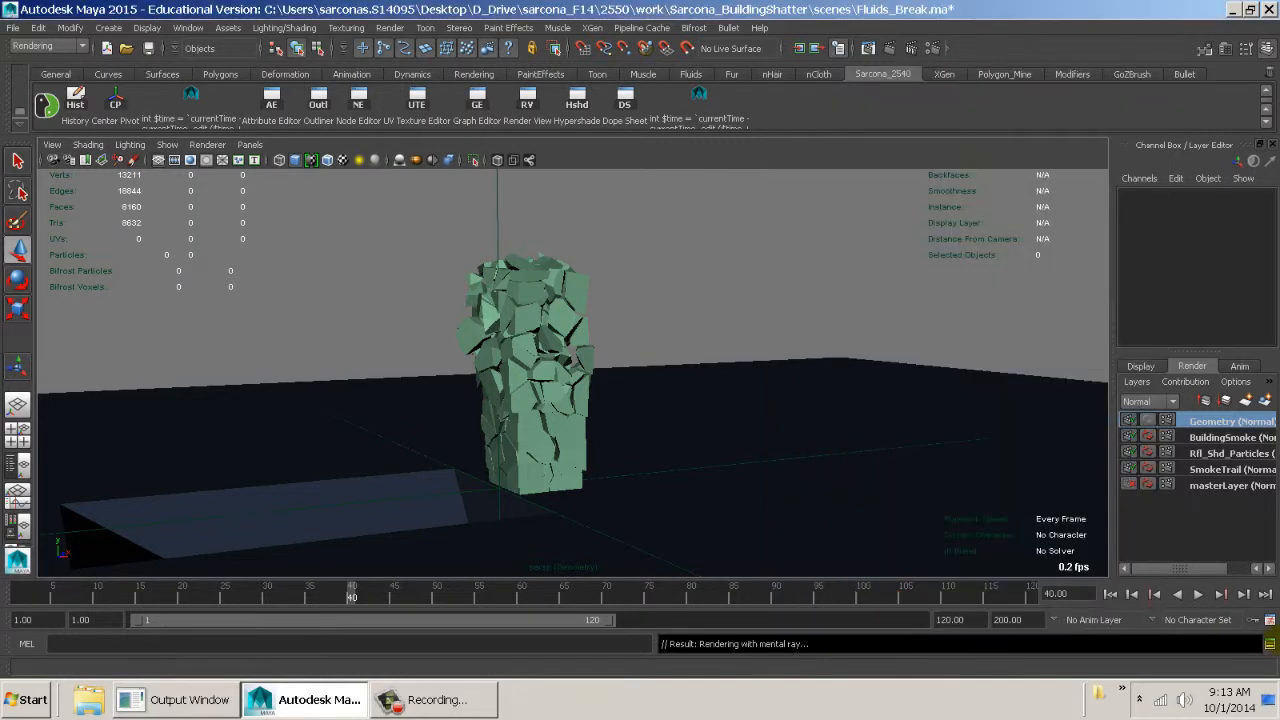
Open the Script Editor to check the batch render's progress messages, and close it
left_click(1269, 644)
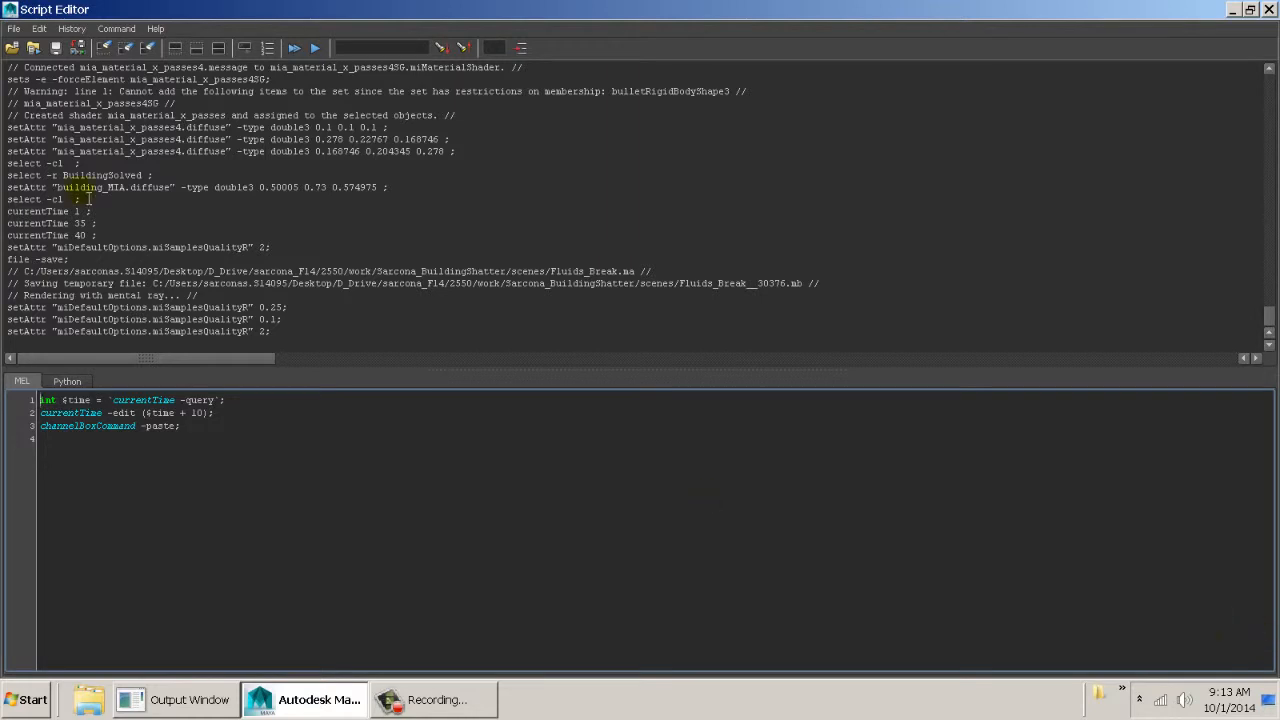
double_click(11, 9)
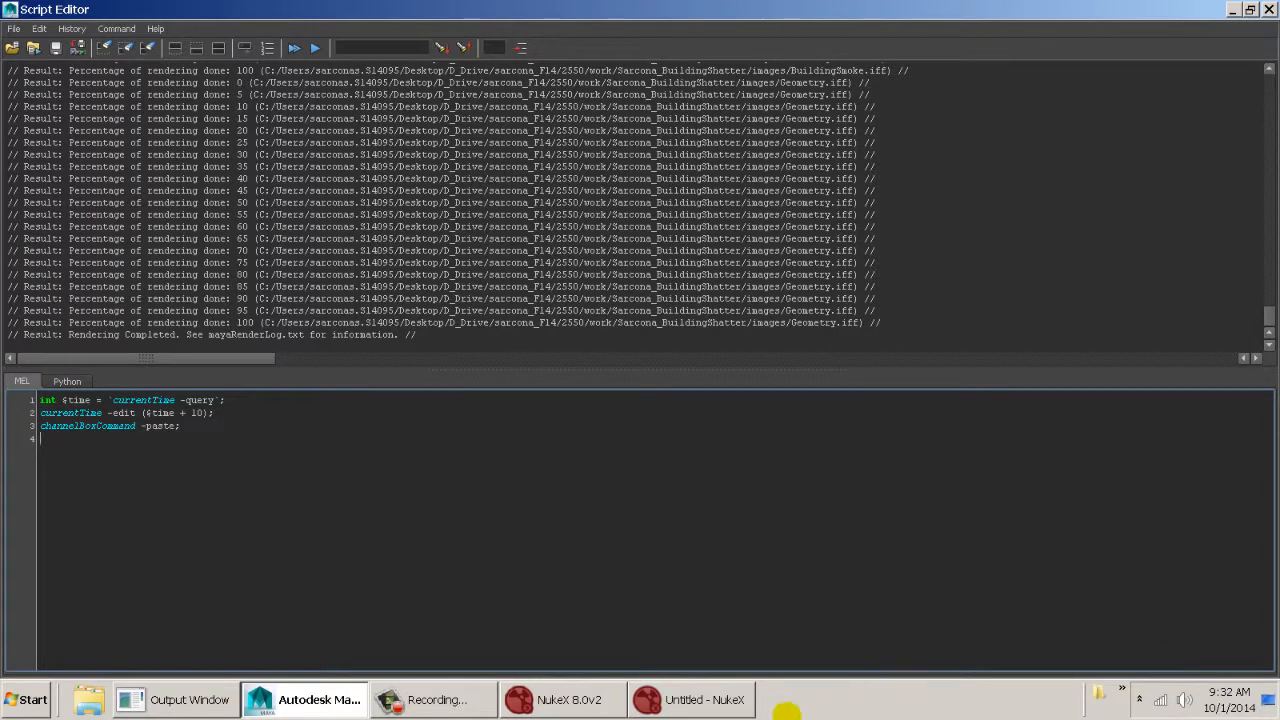
Switch to the untitled NukeX script, maximize it, and start a Read node in the empty node graph area
left_click(735, 699)
double_click(413, 40)
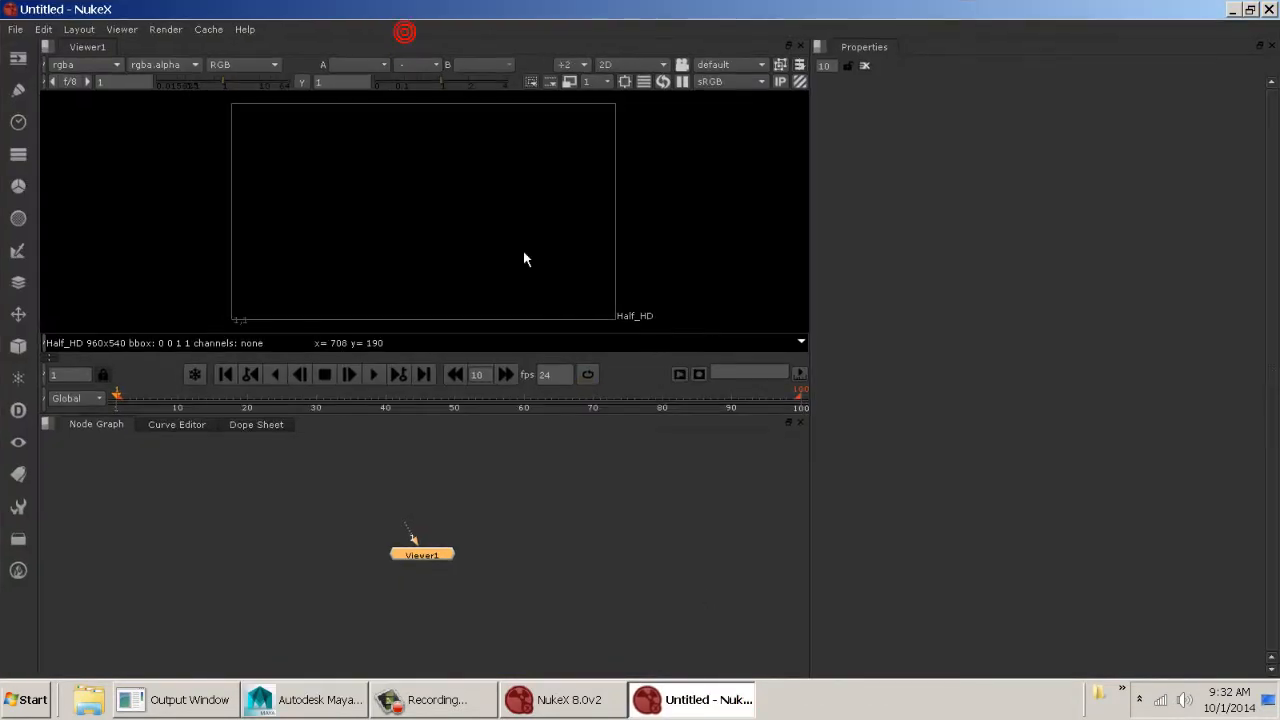
middle_click(494, 485)
left_click(405, 500)
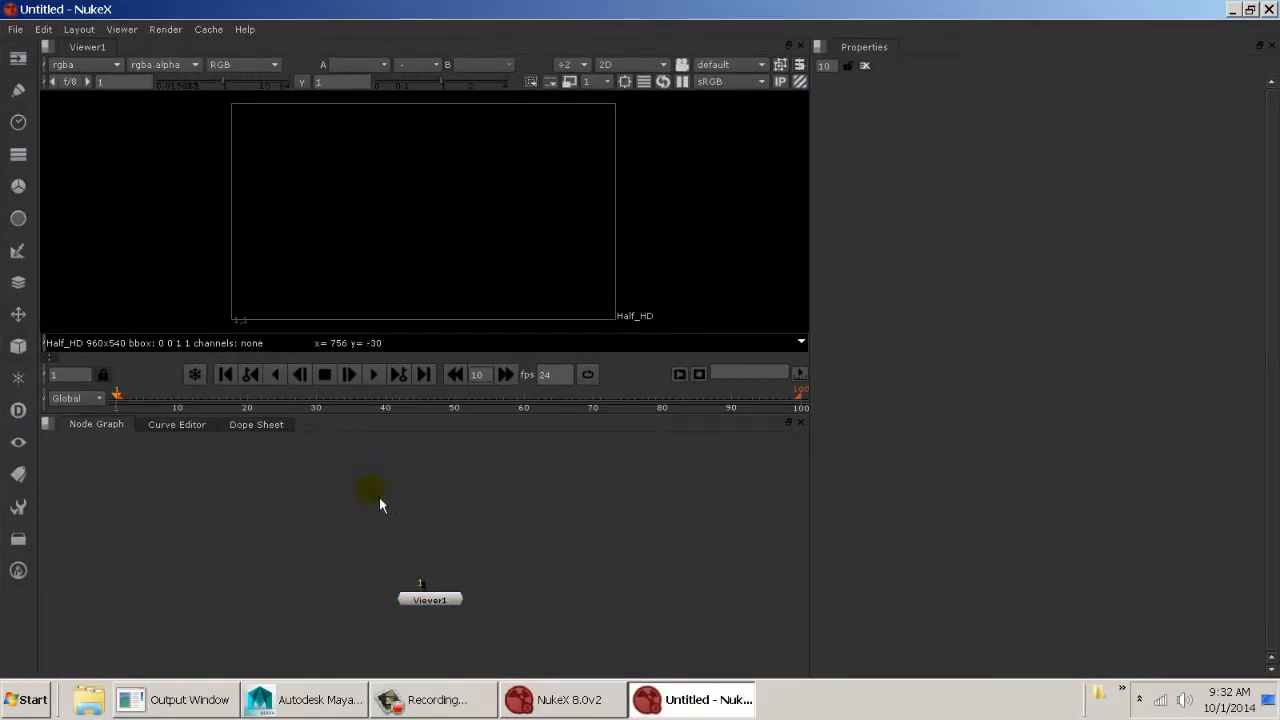
key("r")
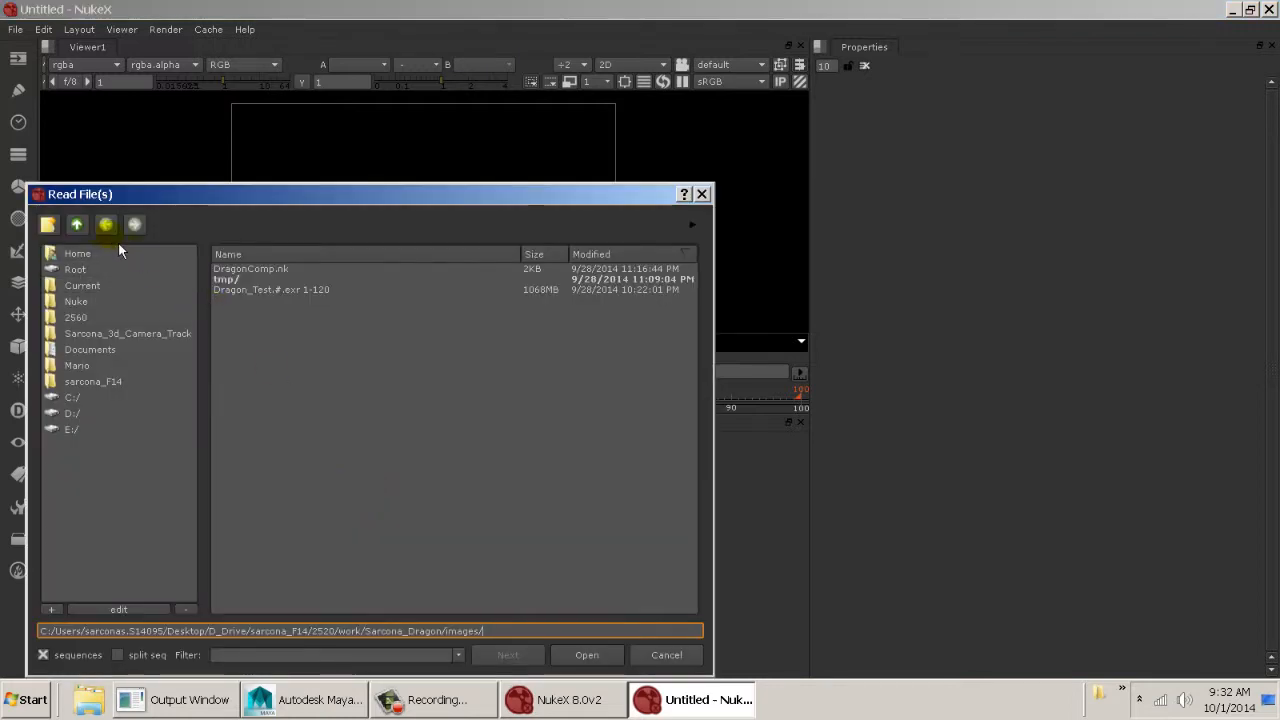
Browse the file dialog to the images folder of the BuildingShatter project under 2550/work
left_click(81, 230)
left_click(81, 230)
left_click(81, 230)
left_click(81, 230)
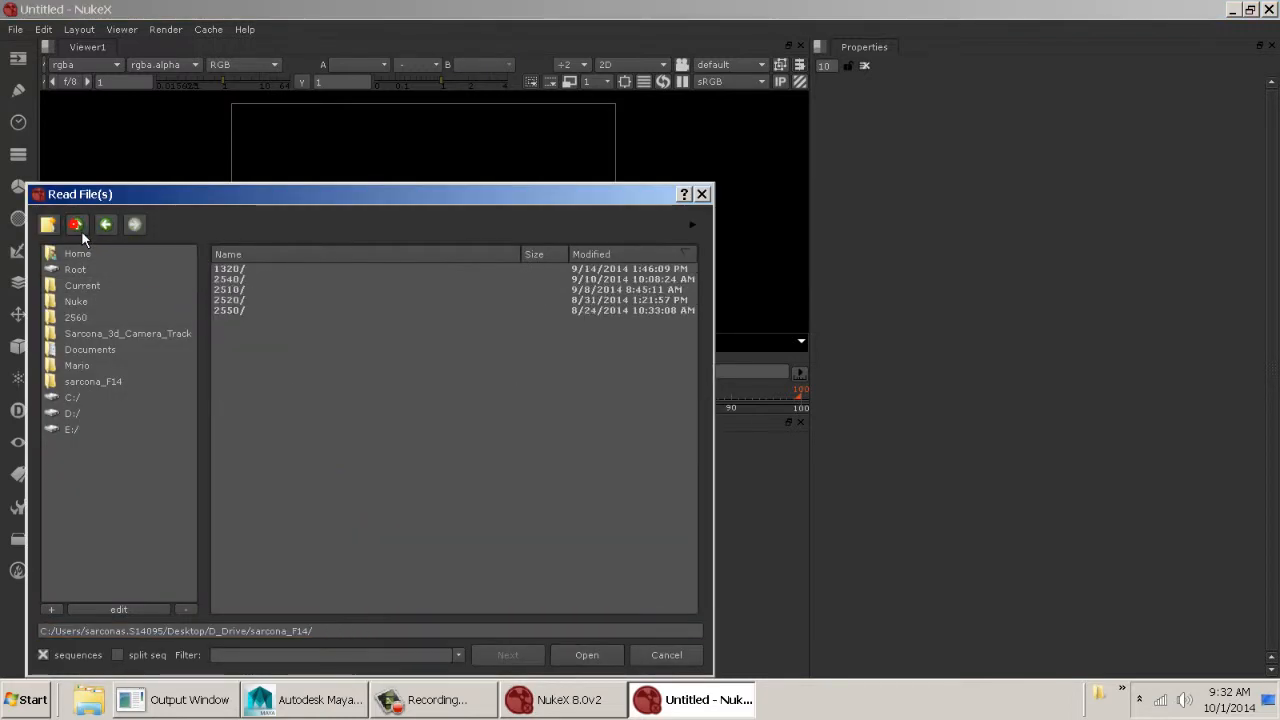
double_click(241, 311)
double_click(240, 270)
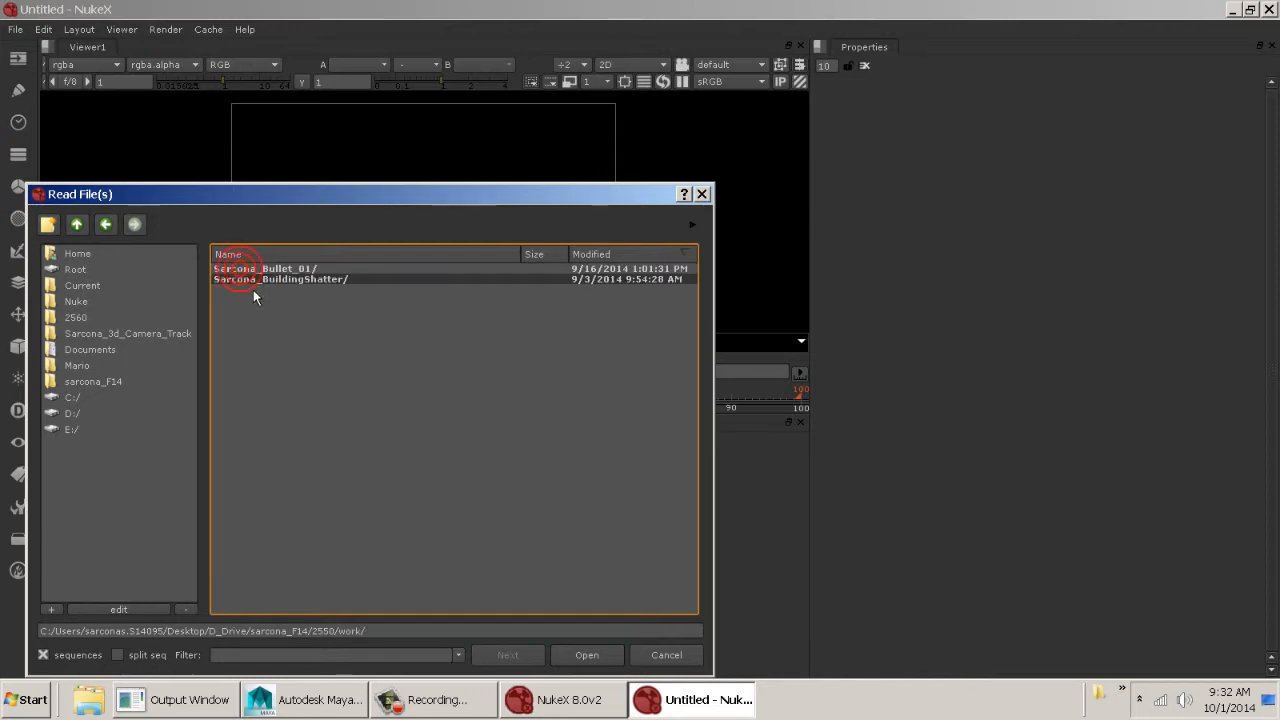
key("alt+Tab")
left_click_drag(563, 262, 838, 276)
key("alt+Tab")
double_click(264, 280)
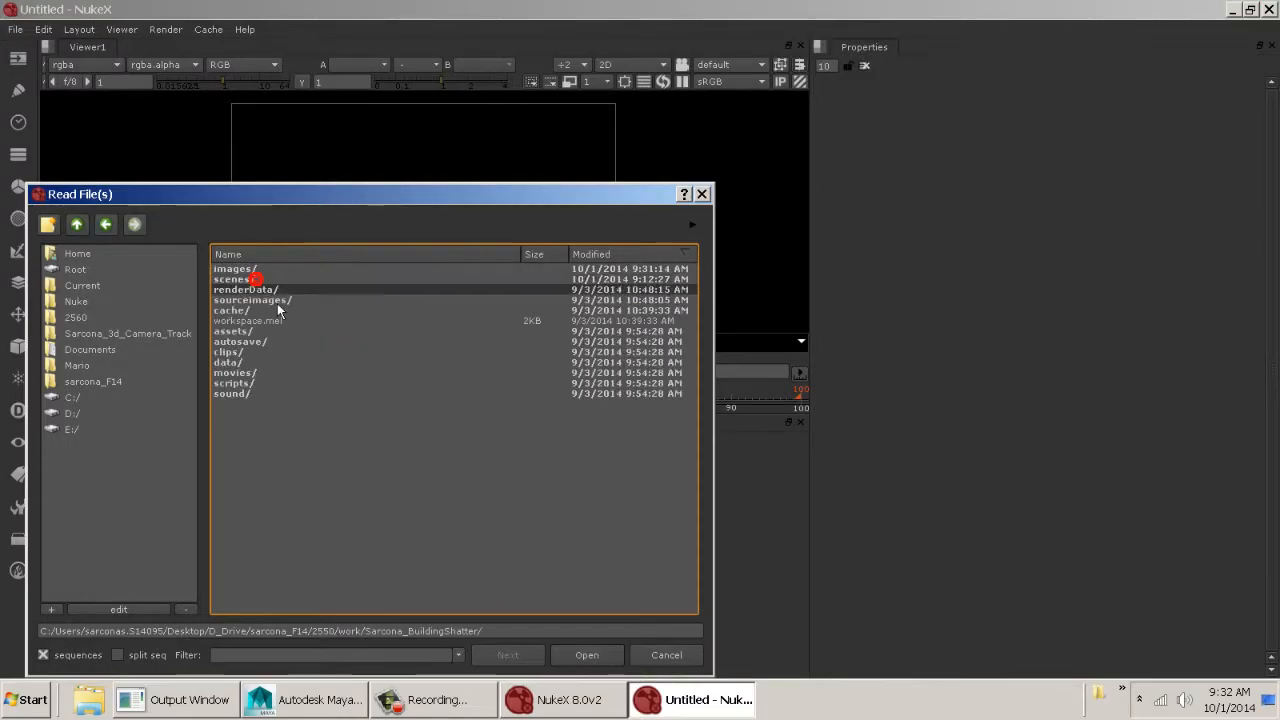
double_click(240, 270)
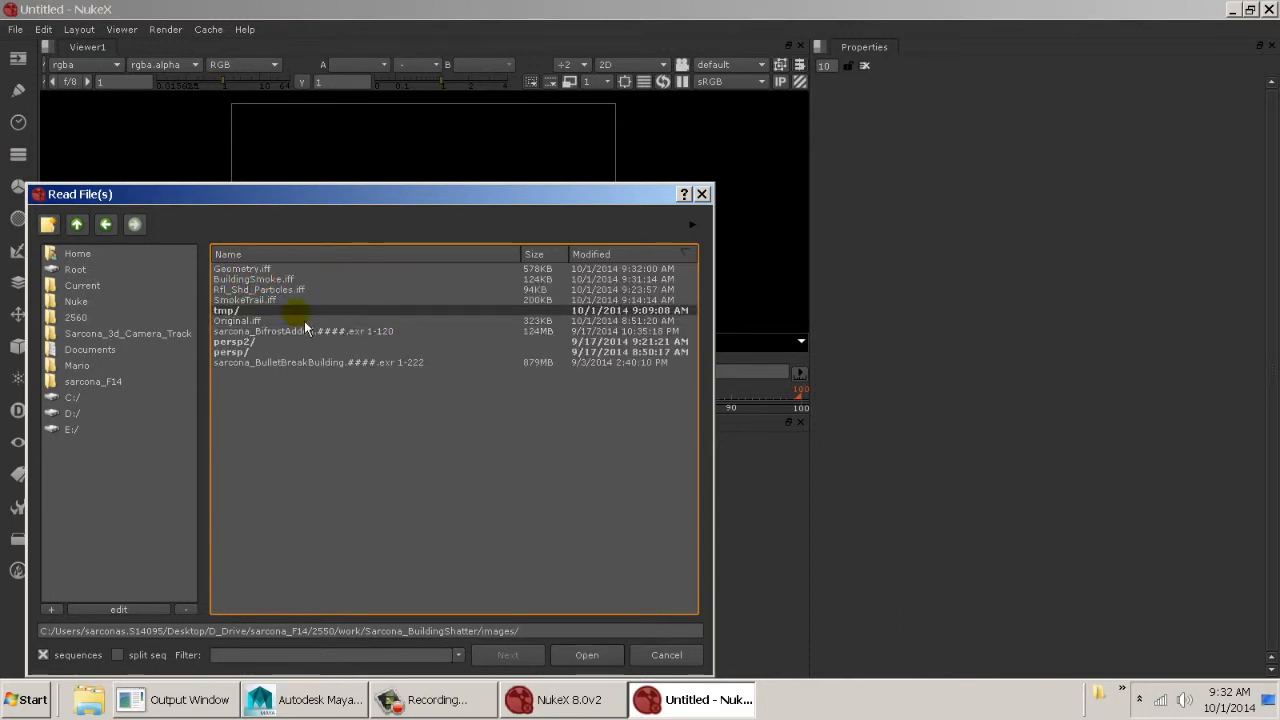
Import Geometry.iff, BuildingSmoke.iff, Rfl_Shd_Particles.iff and SmokeTrail.iff as Read nodes
left_click(334, 272)
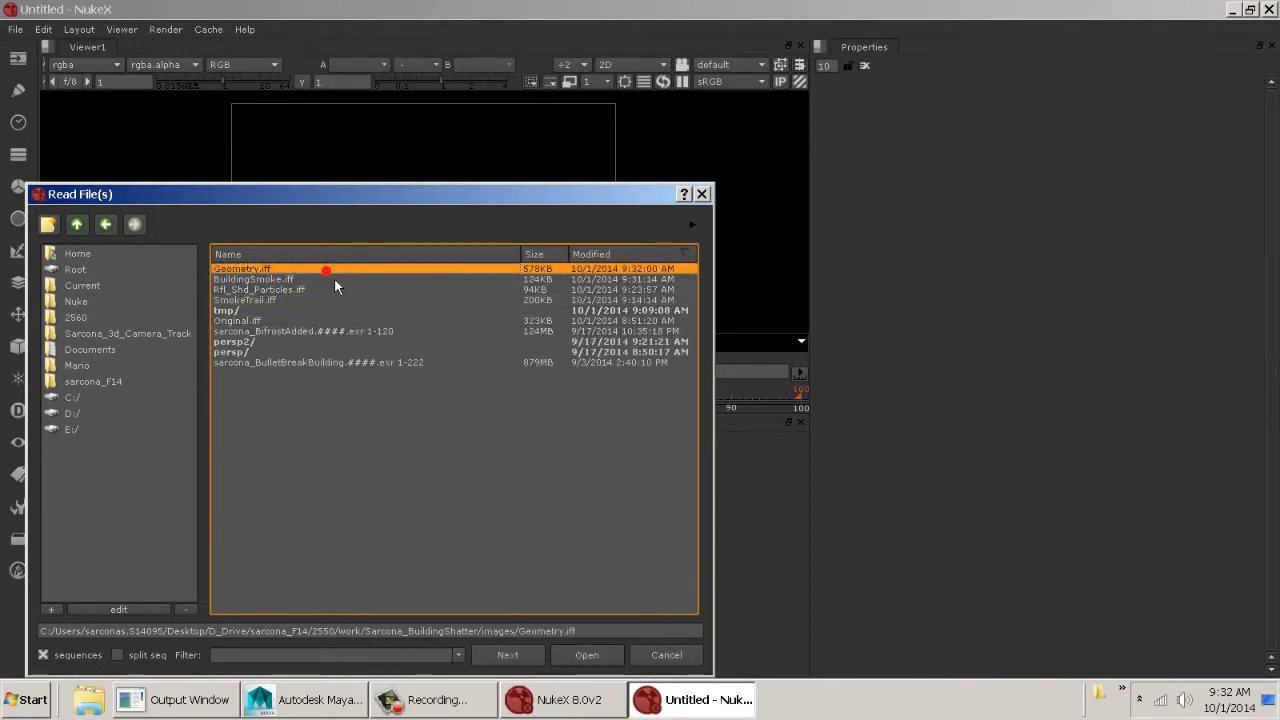
left_click(285, 301, "shift")
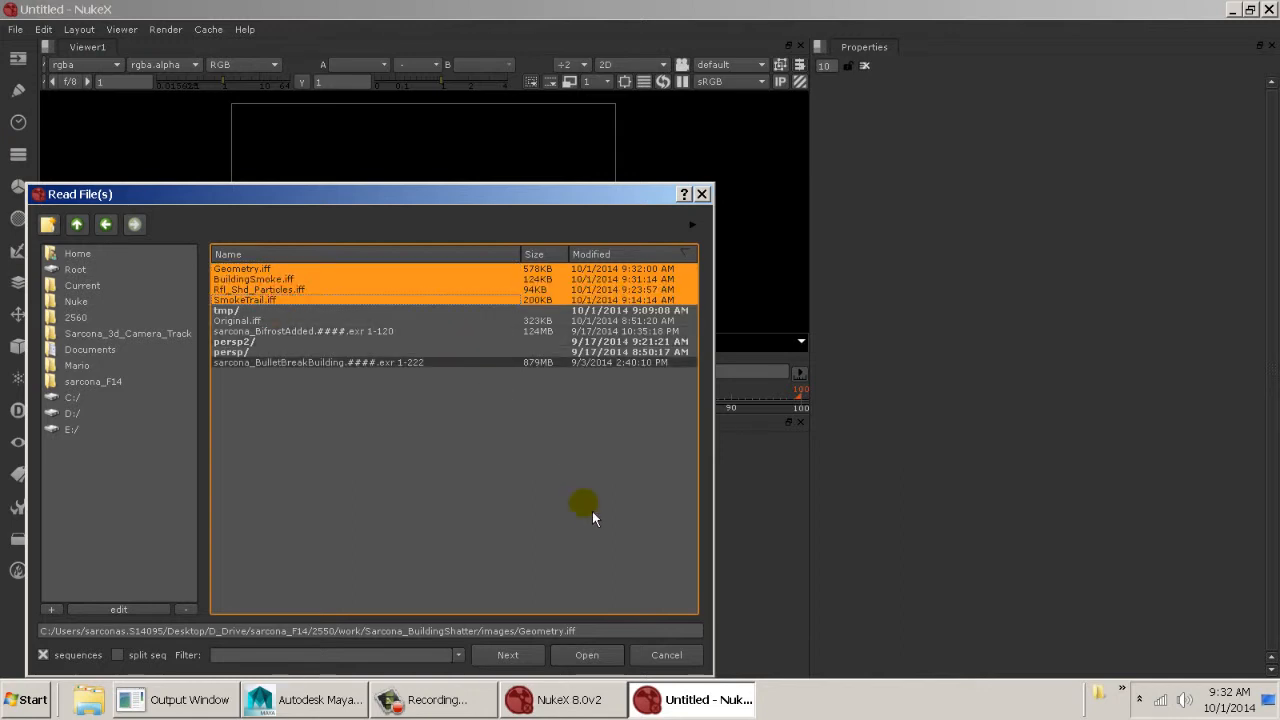
left_click(587, 655)
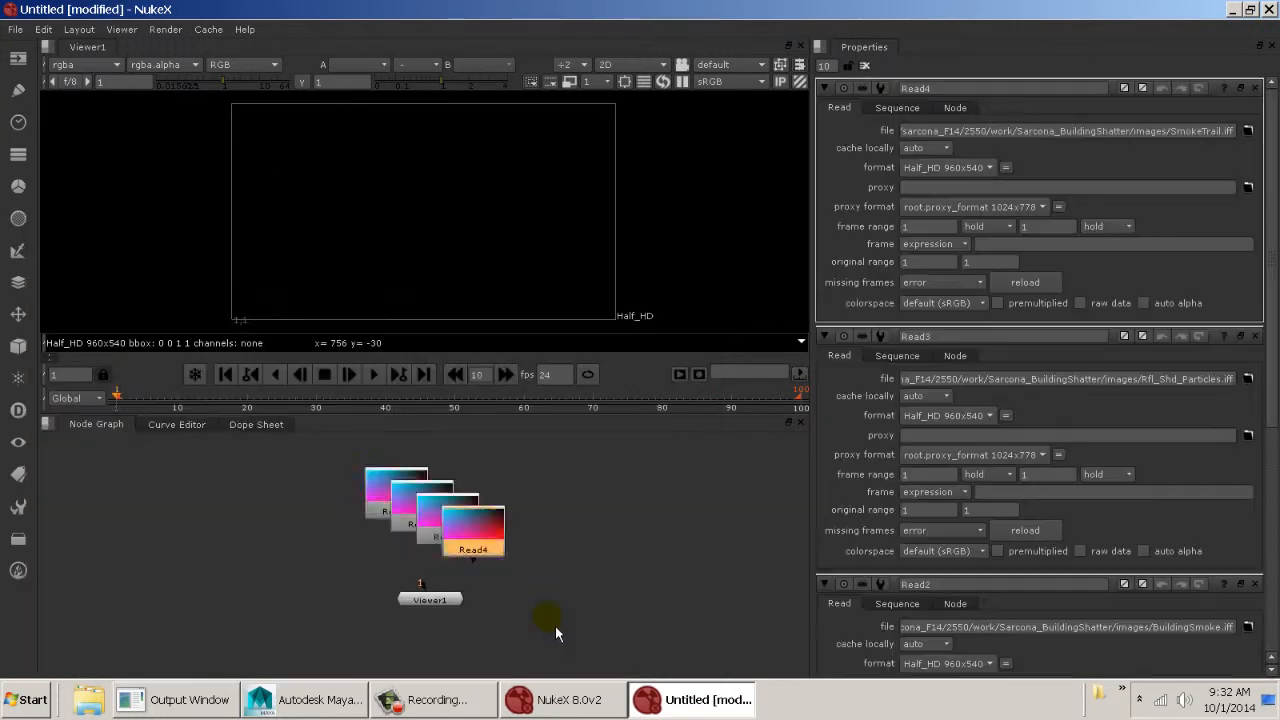
Select the four overlapping Read nodes and auto-arrange them into a spaced row
left_click_drag(542, 580, 312, 445)
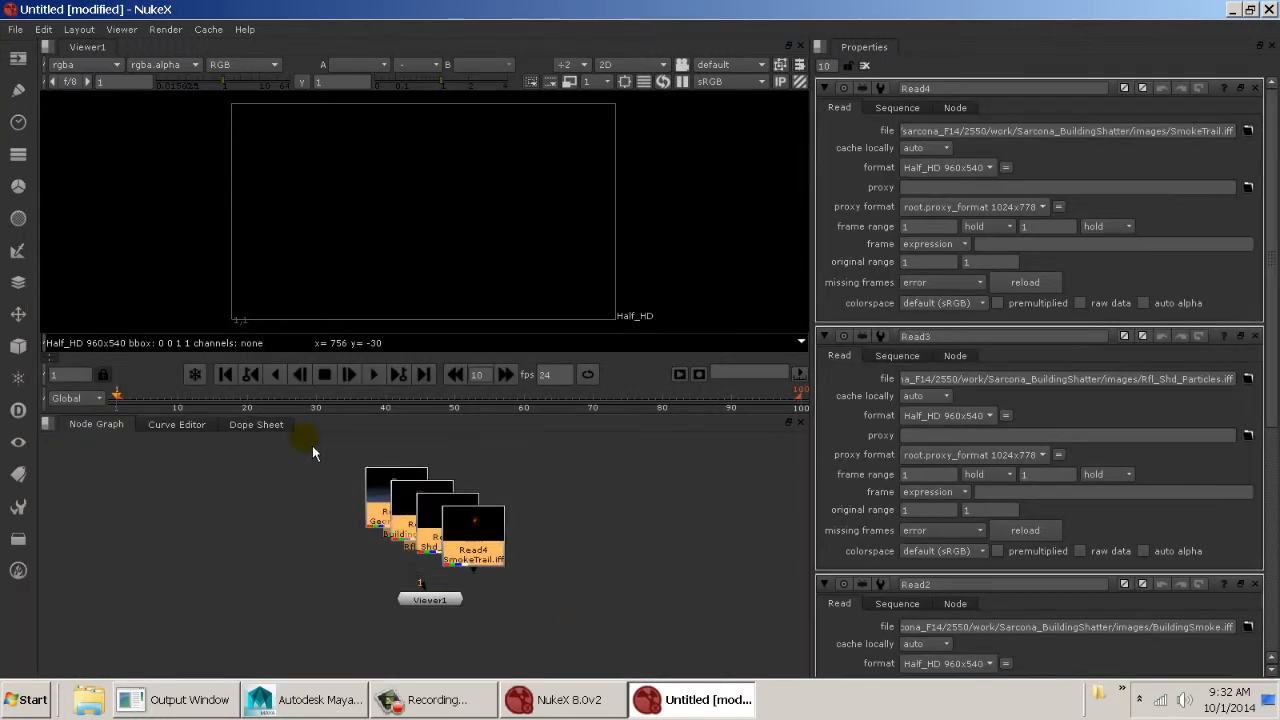
key("l")
left_click_drag(440, 518, 340, 514)
left_click(267, 538)
scroll(336, 542, "up", 1)
Inspect each rendered layer by connecting the viewer to the Read nodes one after another, finishing on Geometry
left_click(343, 506)
key("1")
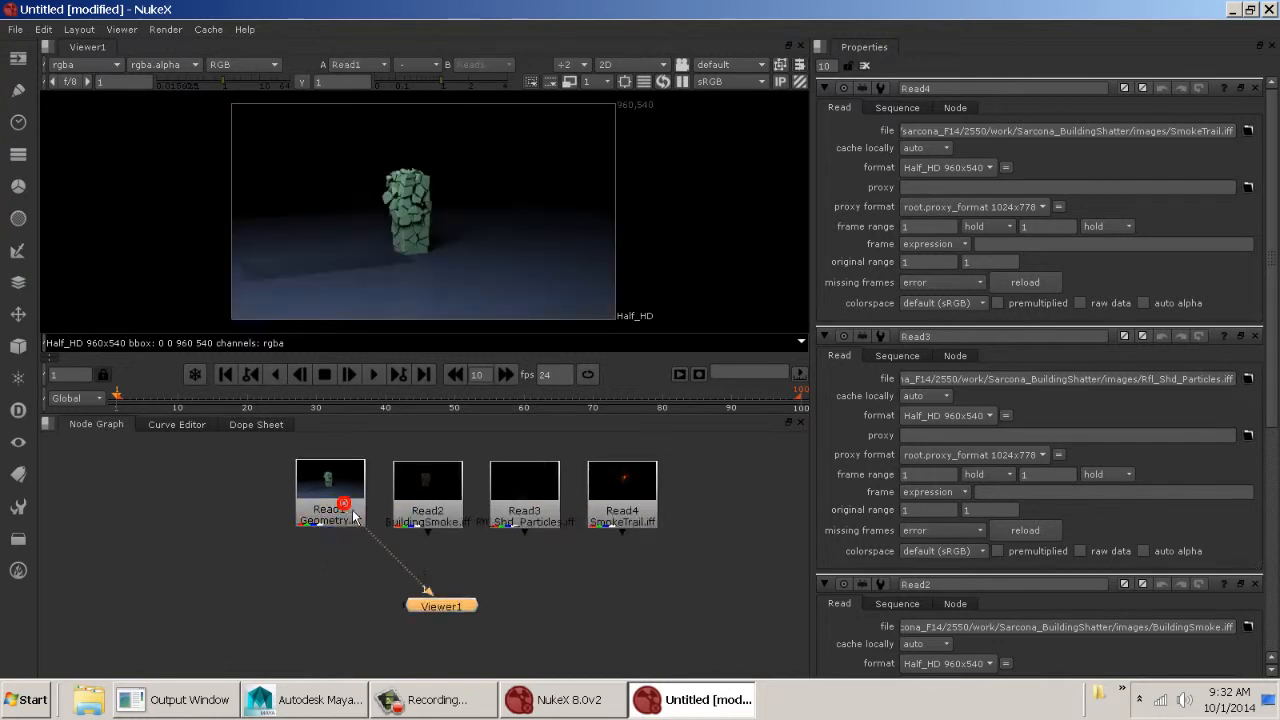
left_click(427, 491)
key("1")
left_click(524, 491)
key("1")
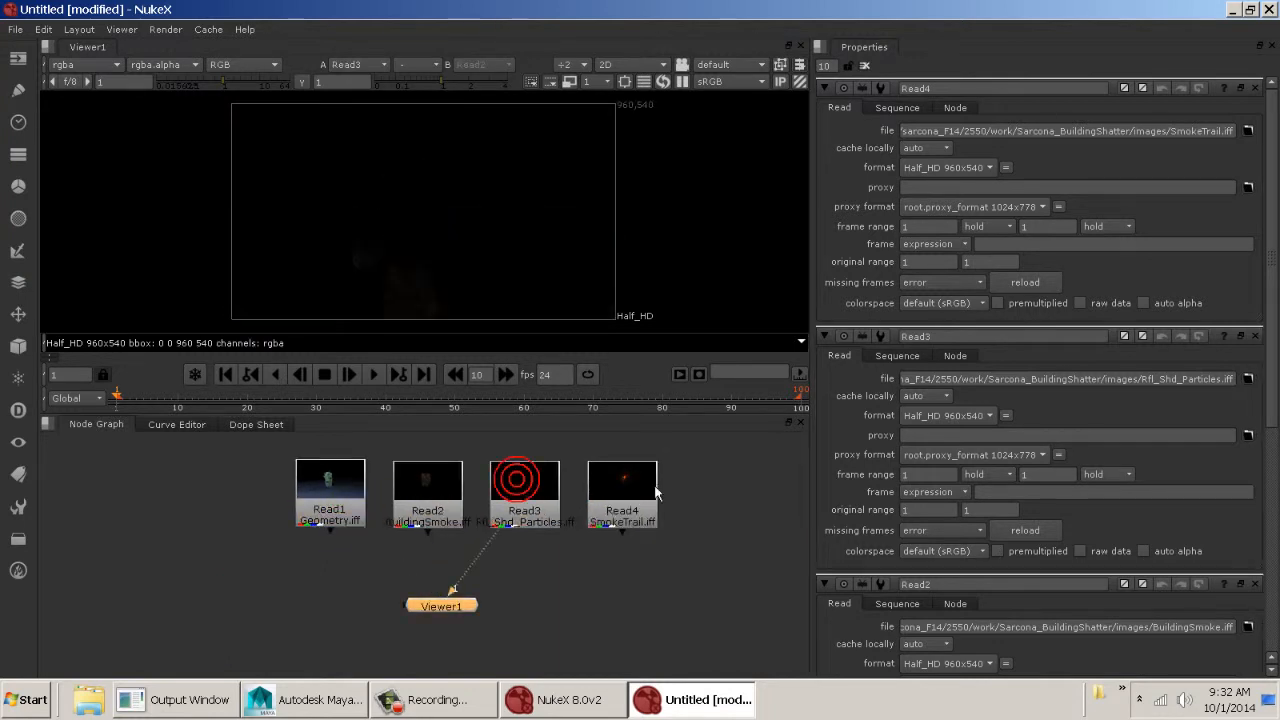
left_click(645, 491)
key("1")
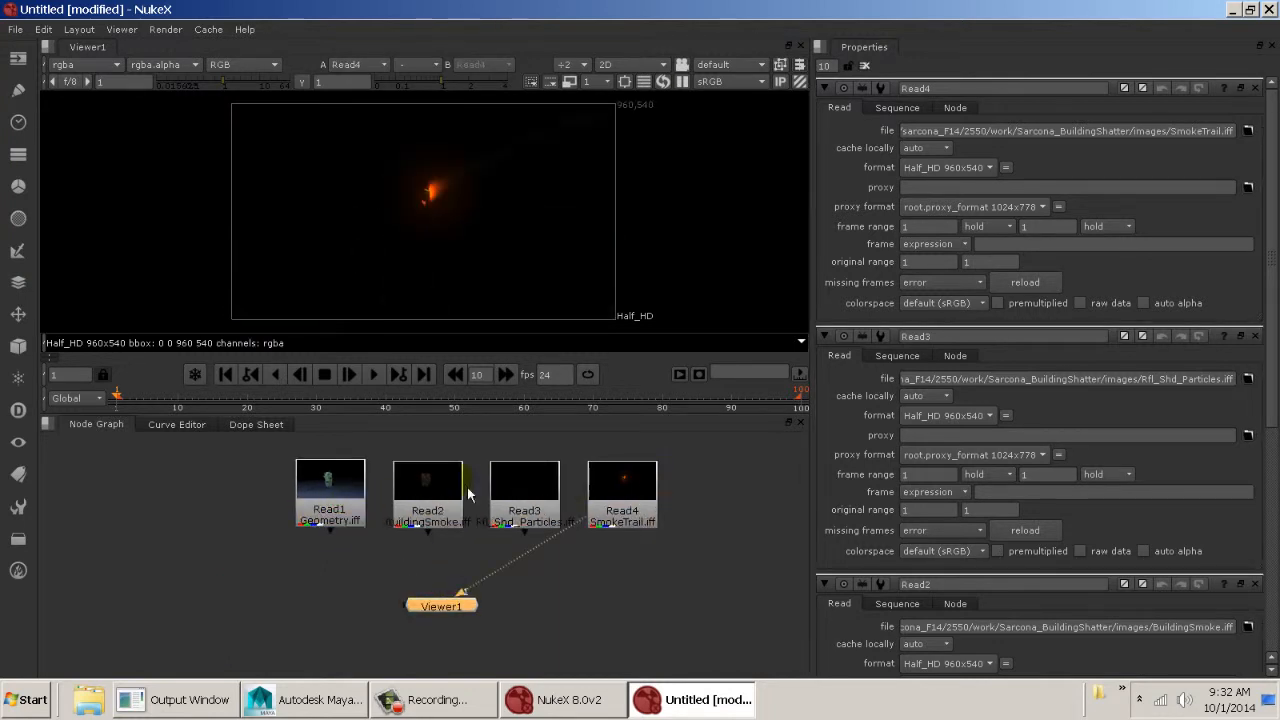
left_click(445, 488)
key("1")
left_click(362, 494)
key("1")
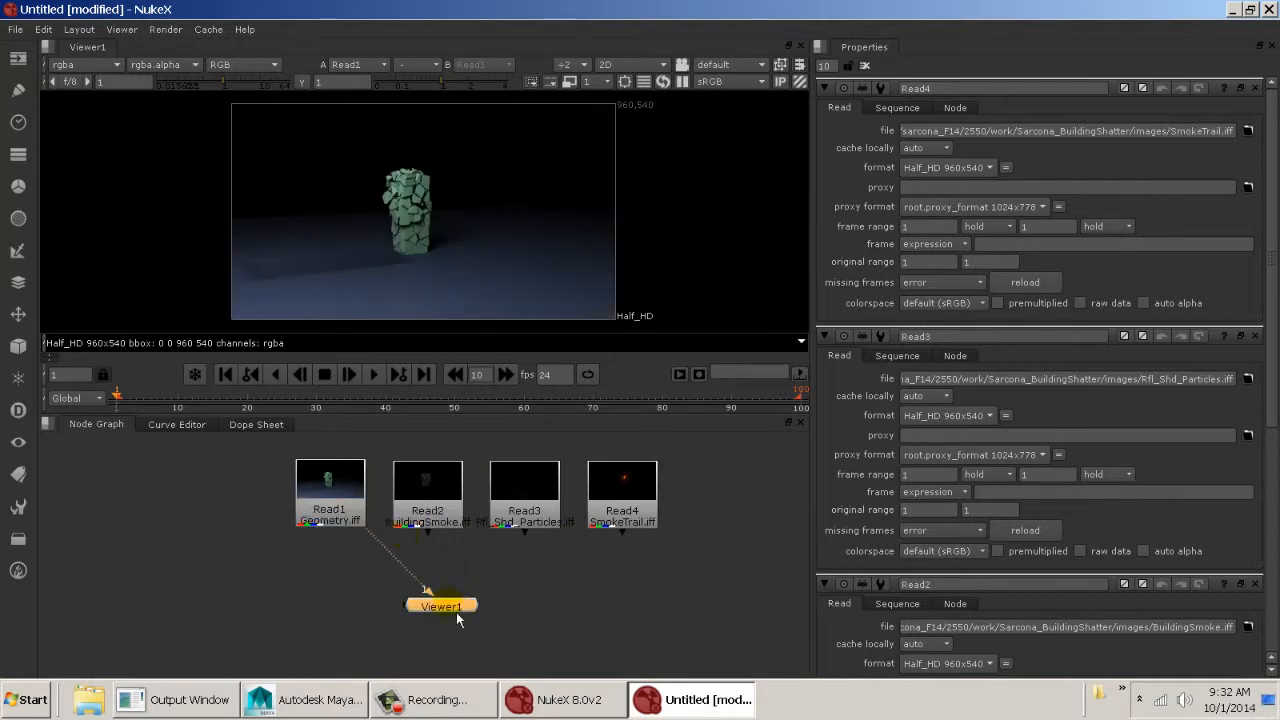
Move the viewer node below Geometry and merge the Geometry and BuildingSmoke Read nodes with an over Merge node
left_click_drag(456, 619, 344, 653)
left_click(330, 506)
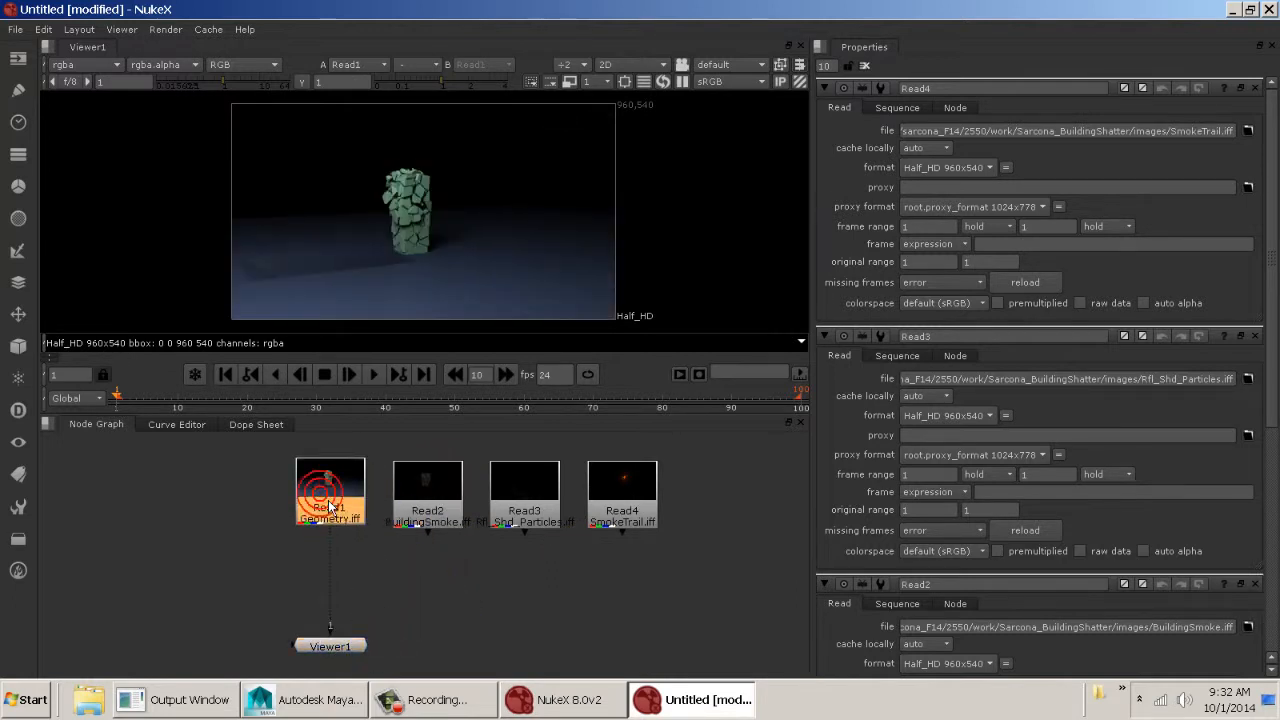
key("m")
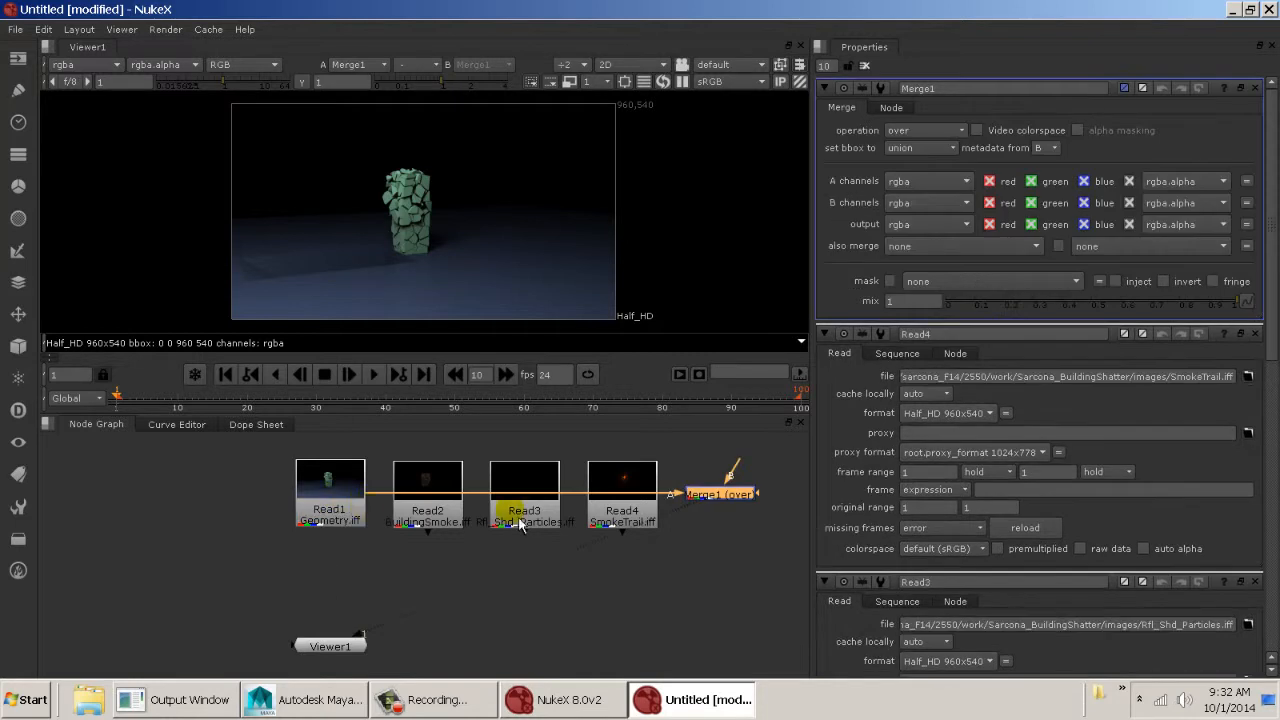
left_click_drag(698, 495, 436, 505)
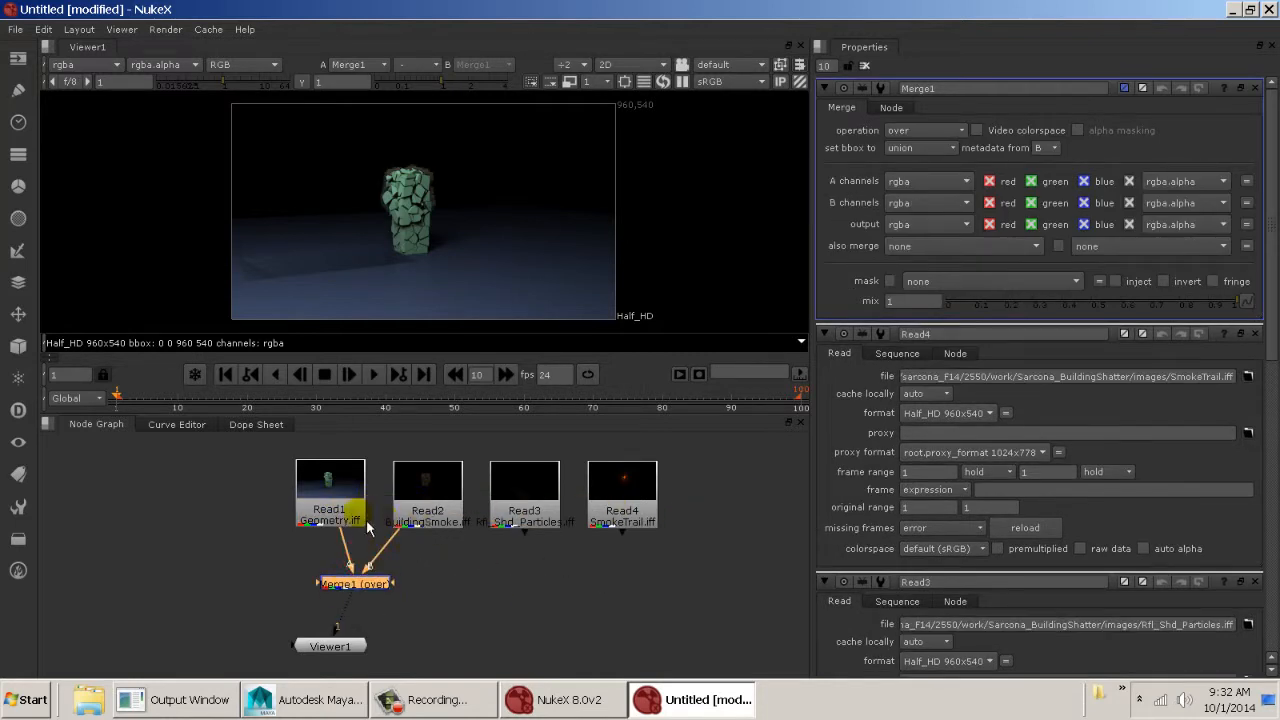
Tidy the Geometry, BuildingSmoke and viewer nodes around the Merge node and examine the merged building up close
left_click_drag(361, 518, 418, 503)
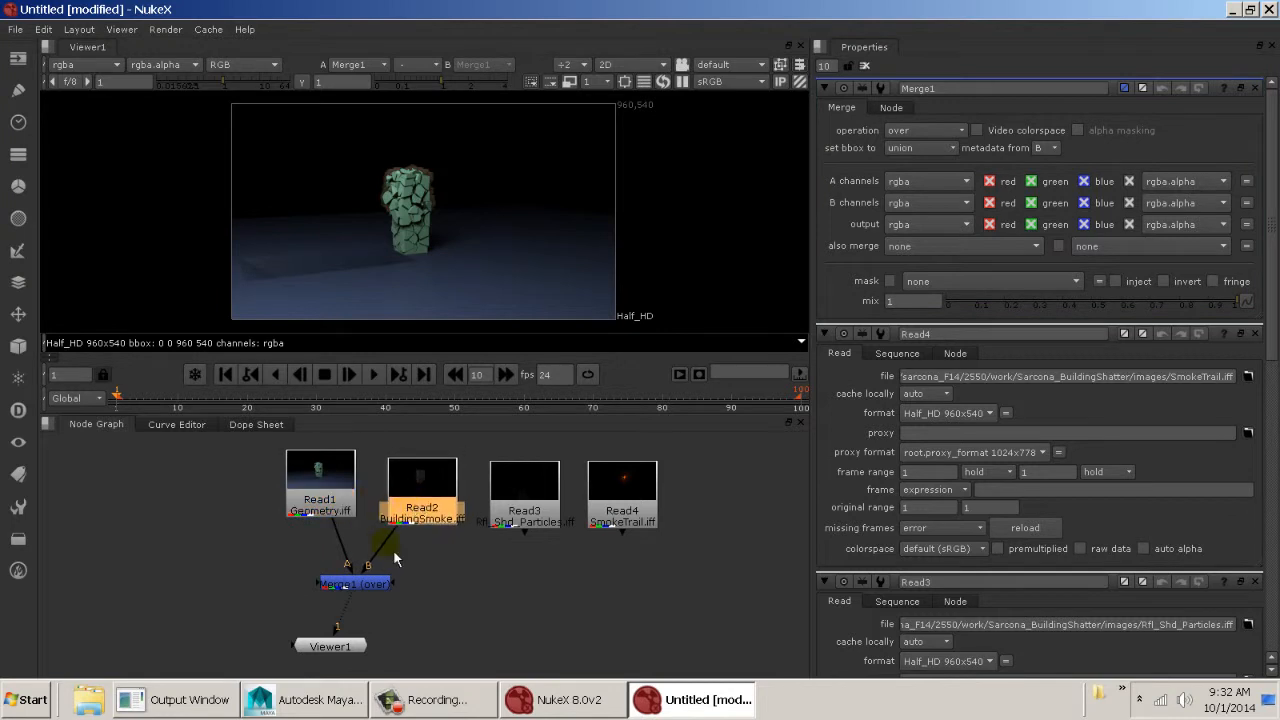
left_click(355, 583)
left_click(331, 646)
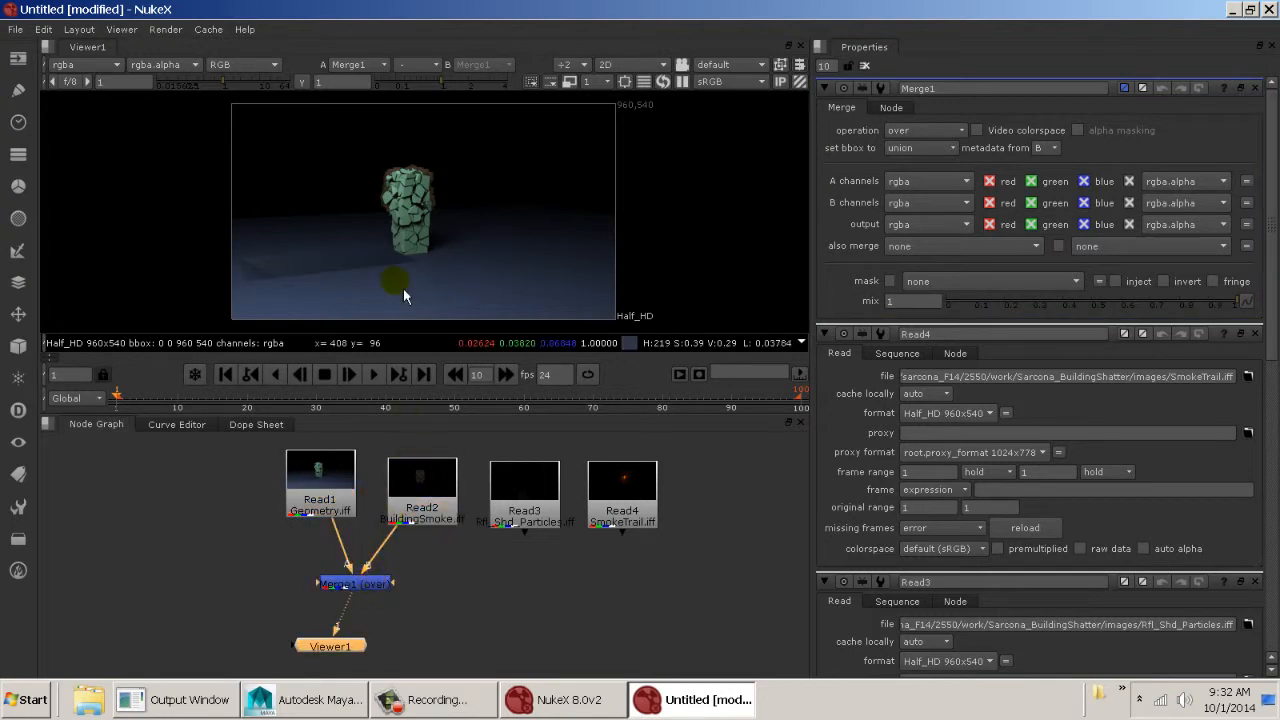
scroll(454, 201, "up", 2)
scroll(435, 259, "up", 2)
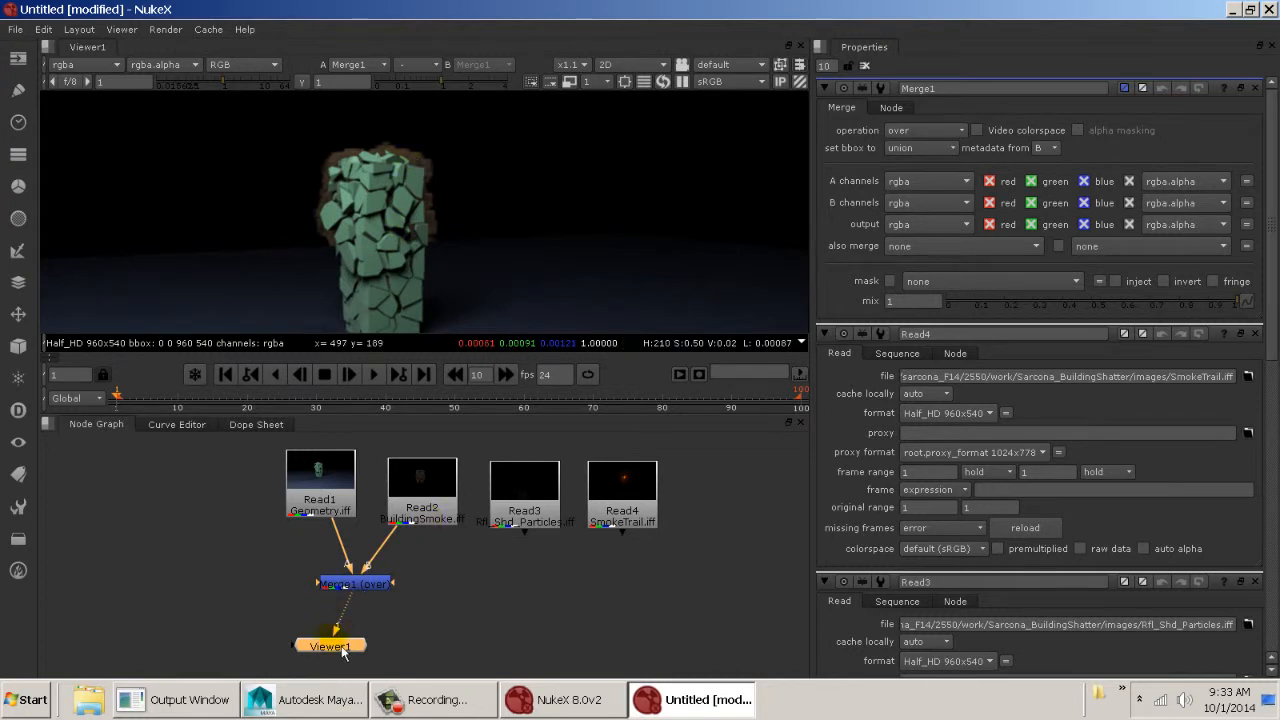
left_click_drag(331, 646, 349, 649)
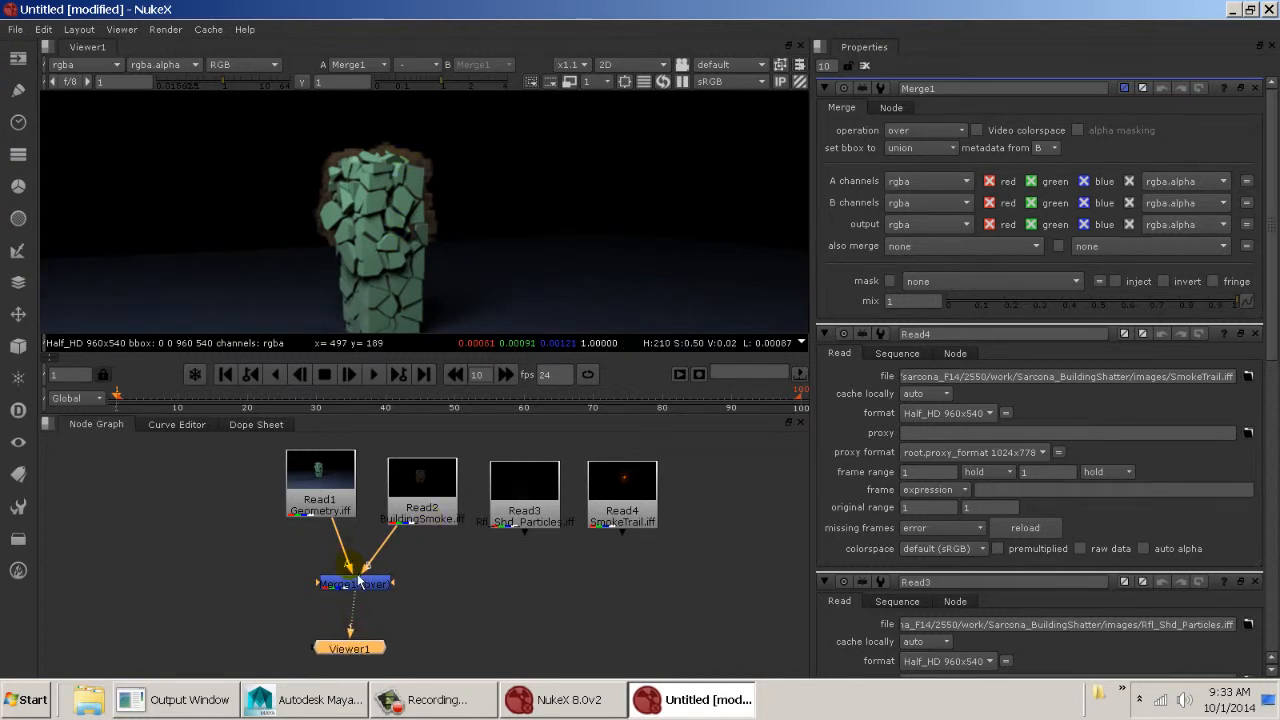
left_click_drag(322, 500, 305, 510)
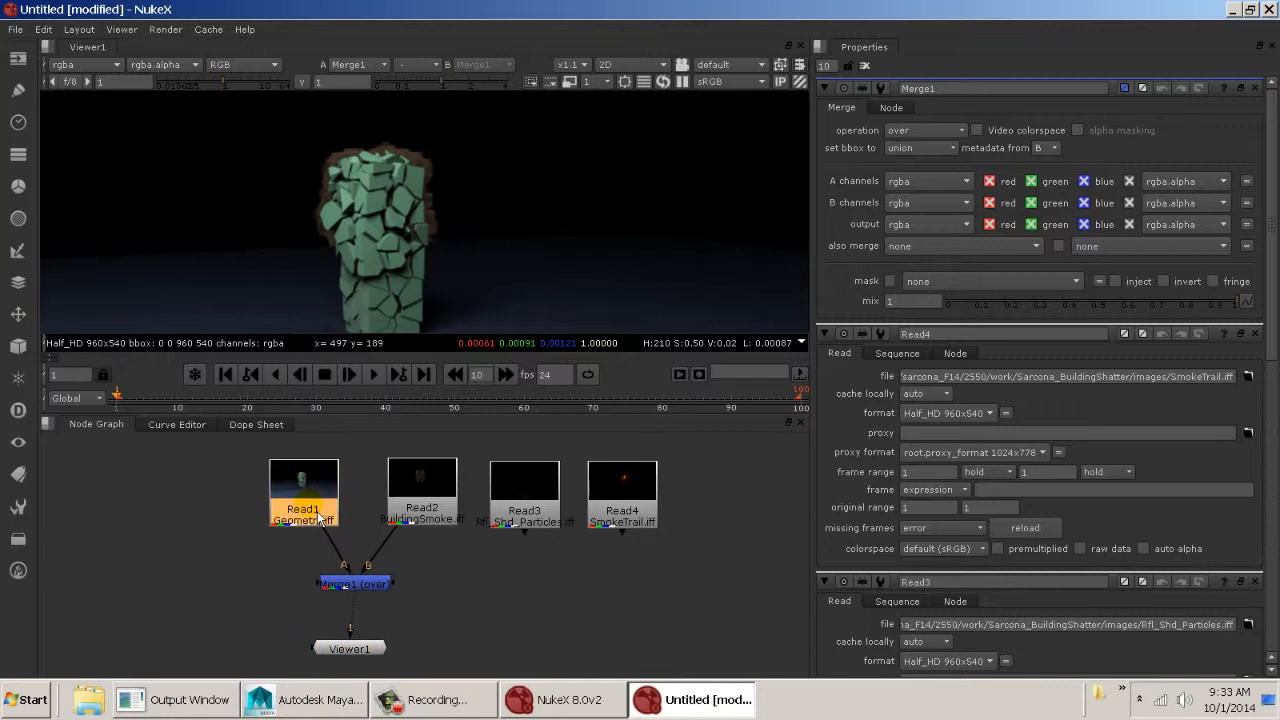
Swap the Merge node's A and B inputs so BuildingSmoke is composited over Geometry
left_click(367, 587)
left_click_drag(368, 591, 366, 590)
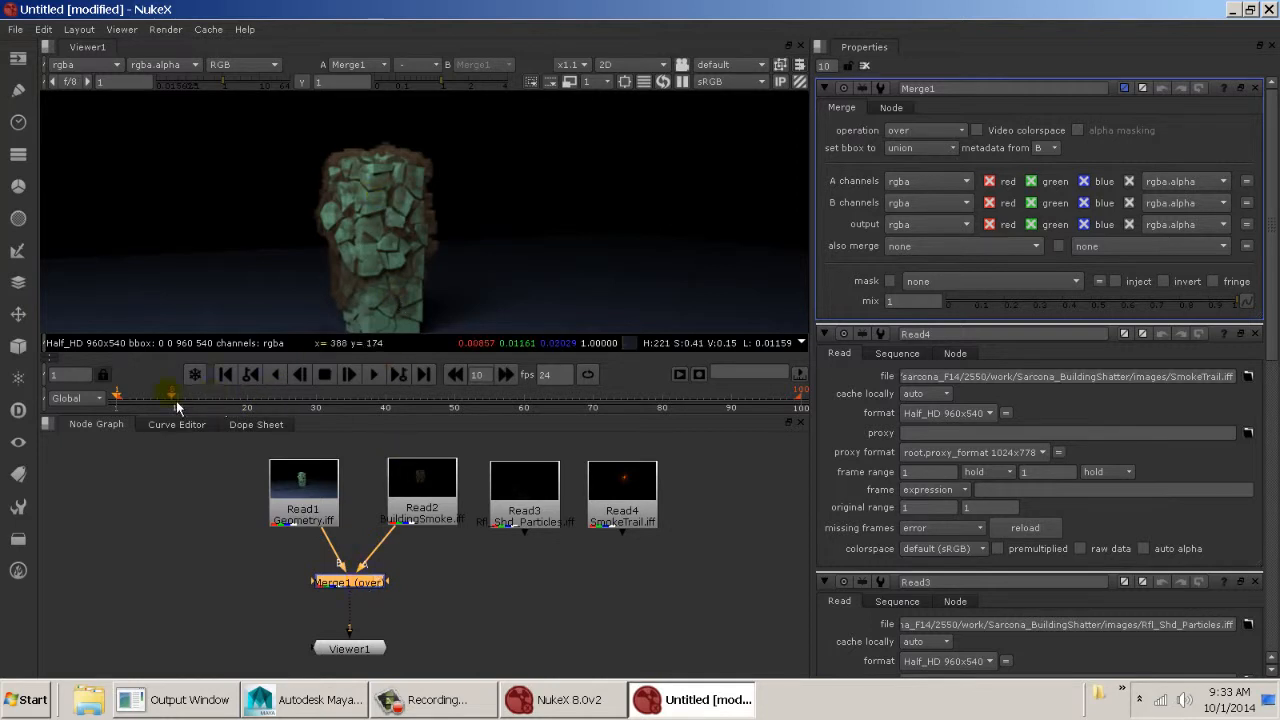
left_click(428, 503)
Try the plus operation on the Merge node, and set the operation back to over
left_click(375, 586)
left_click(926, 131)
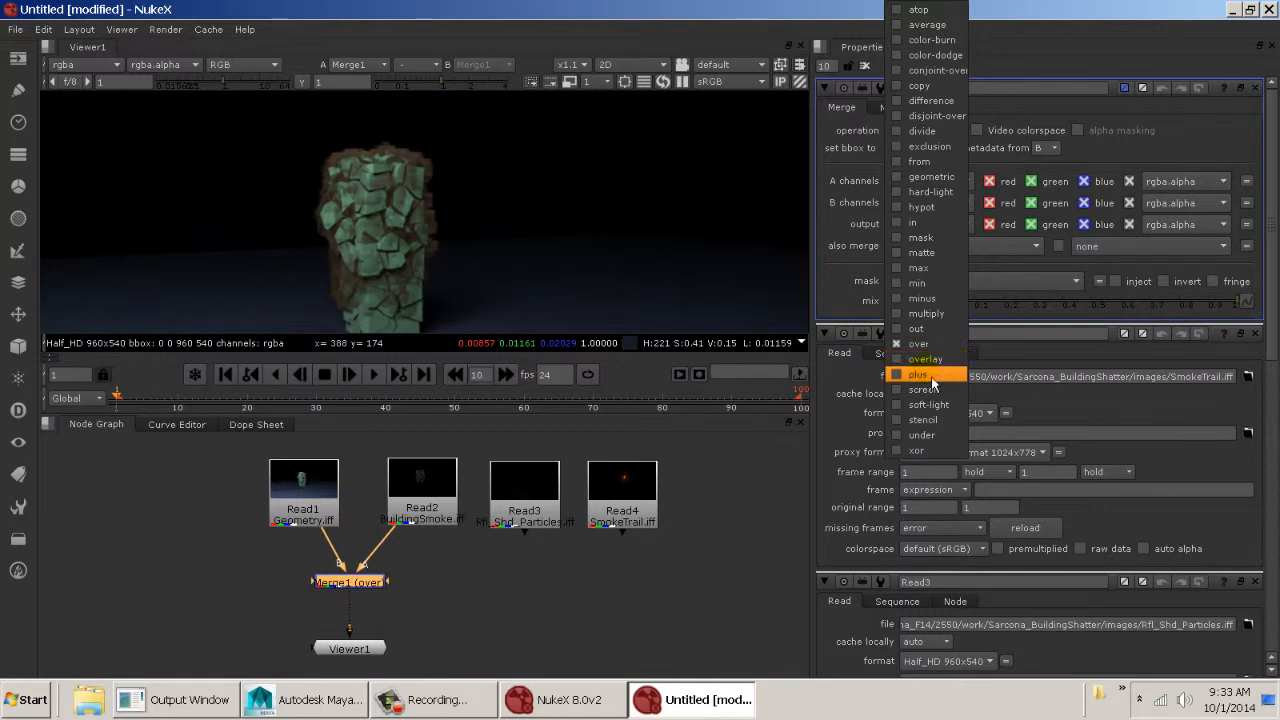
left_click(918, 375)
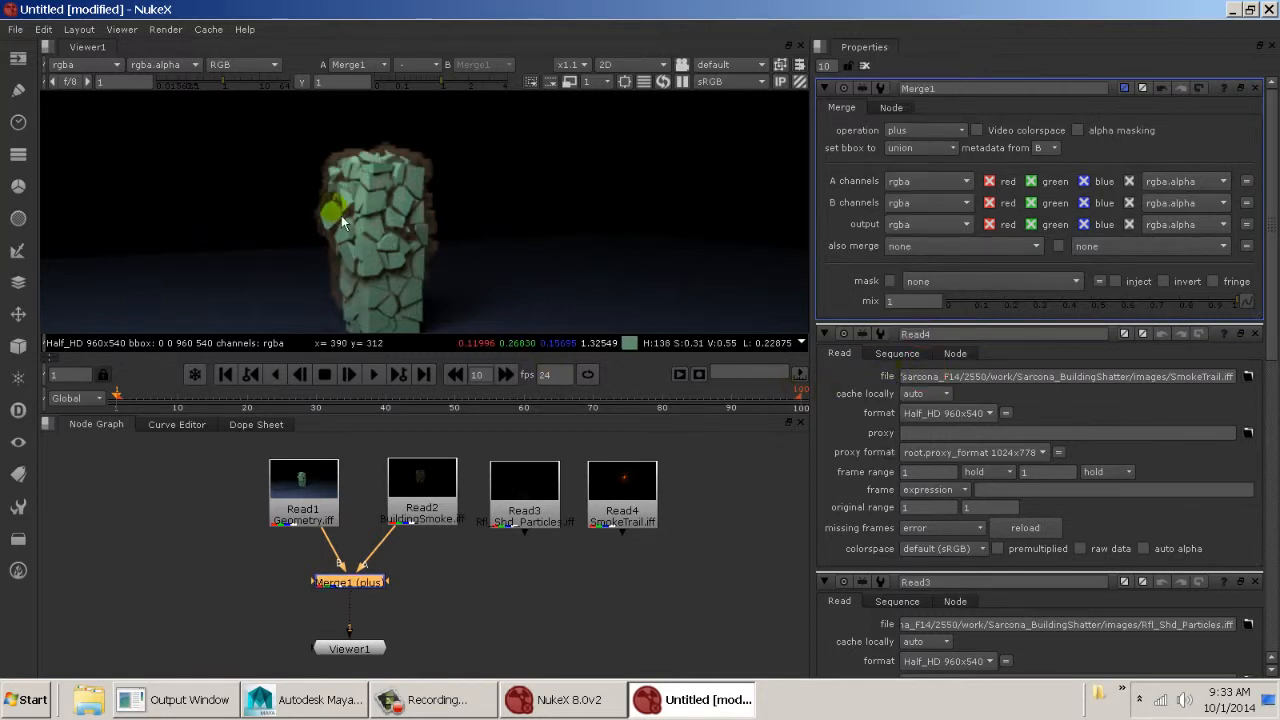
left_click(896, 131)
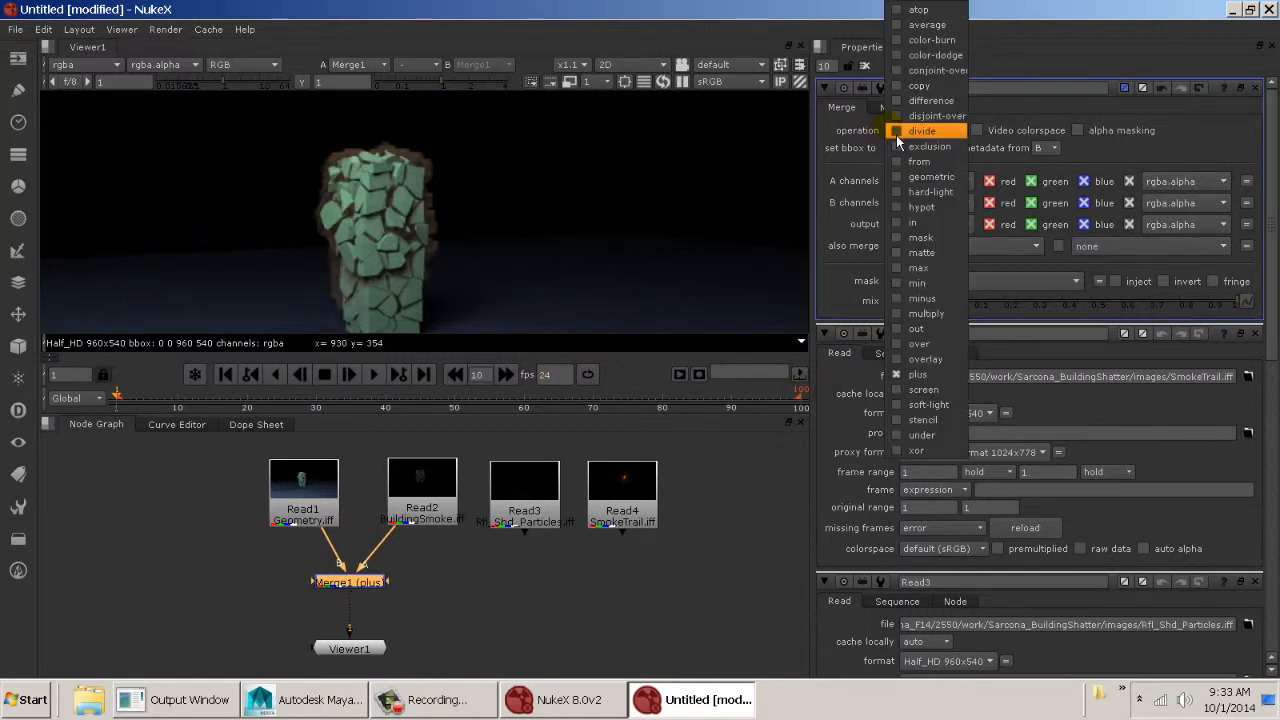
left_click(937, 350)
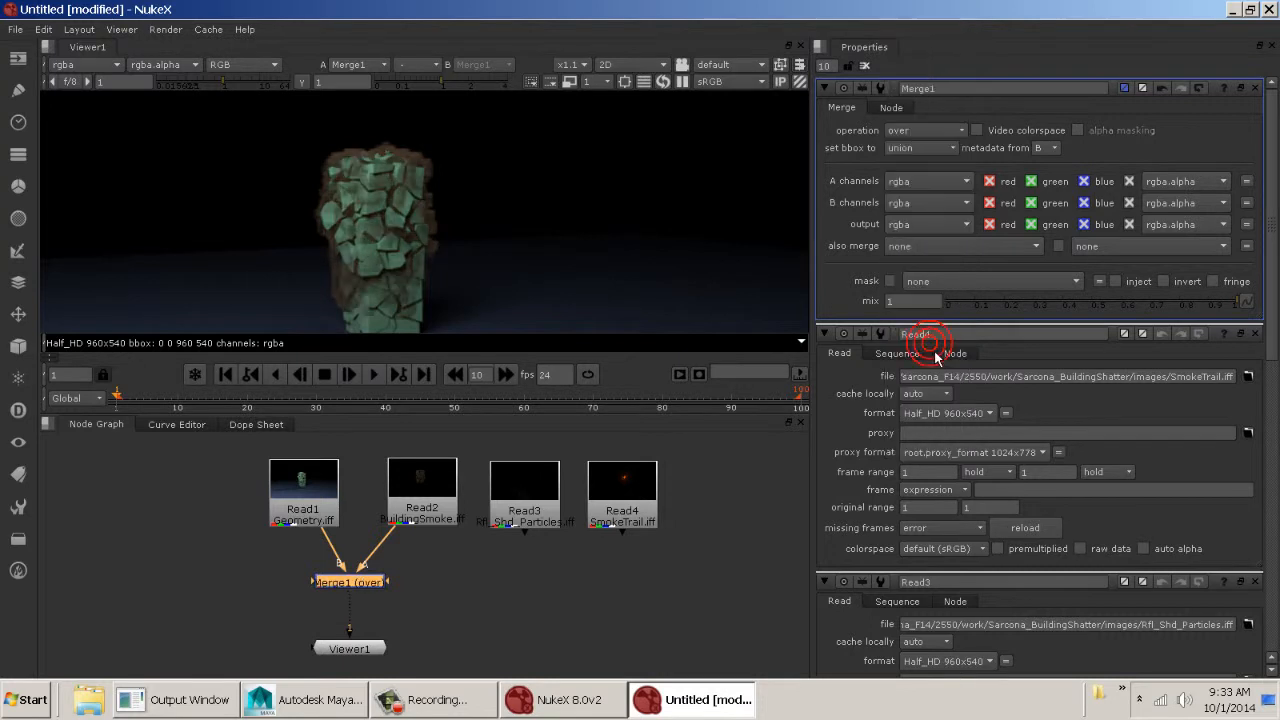
View the BuildingSmoke image's alpha channel on its own and return the viewer to the merged RGB result
left_click(450, 505)
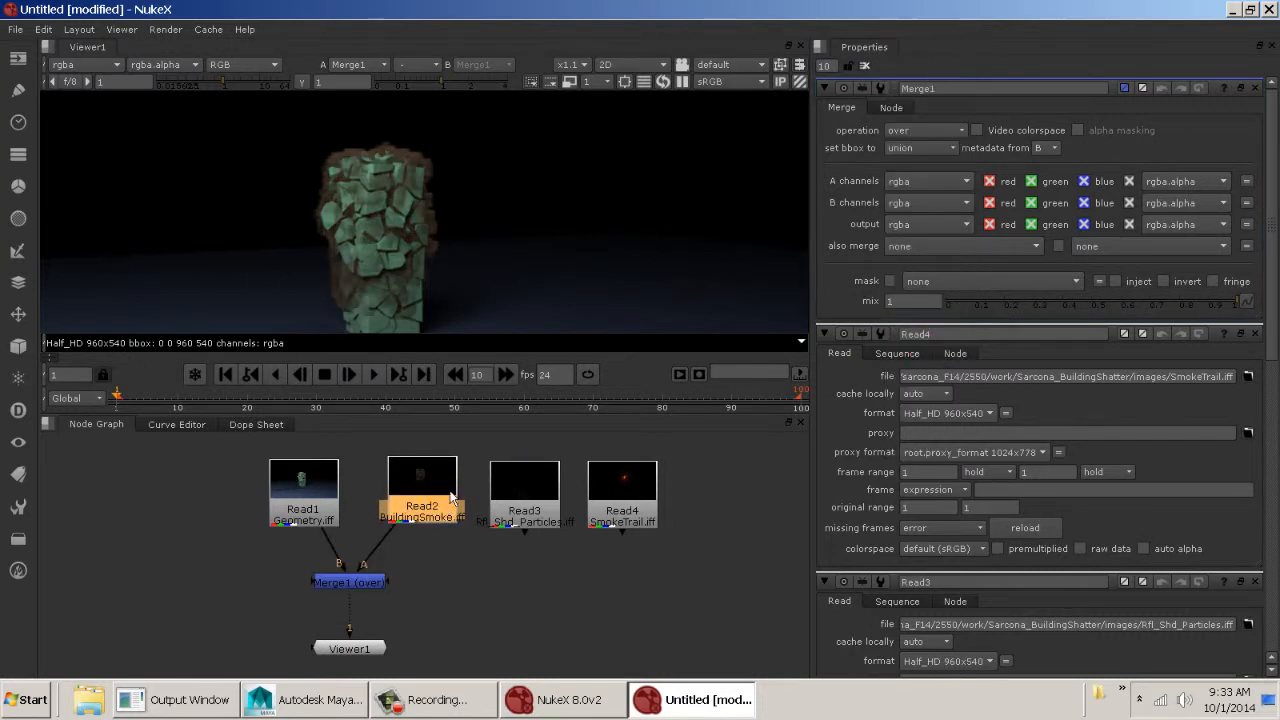
key("1")
key("a")
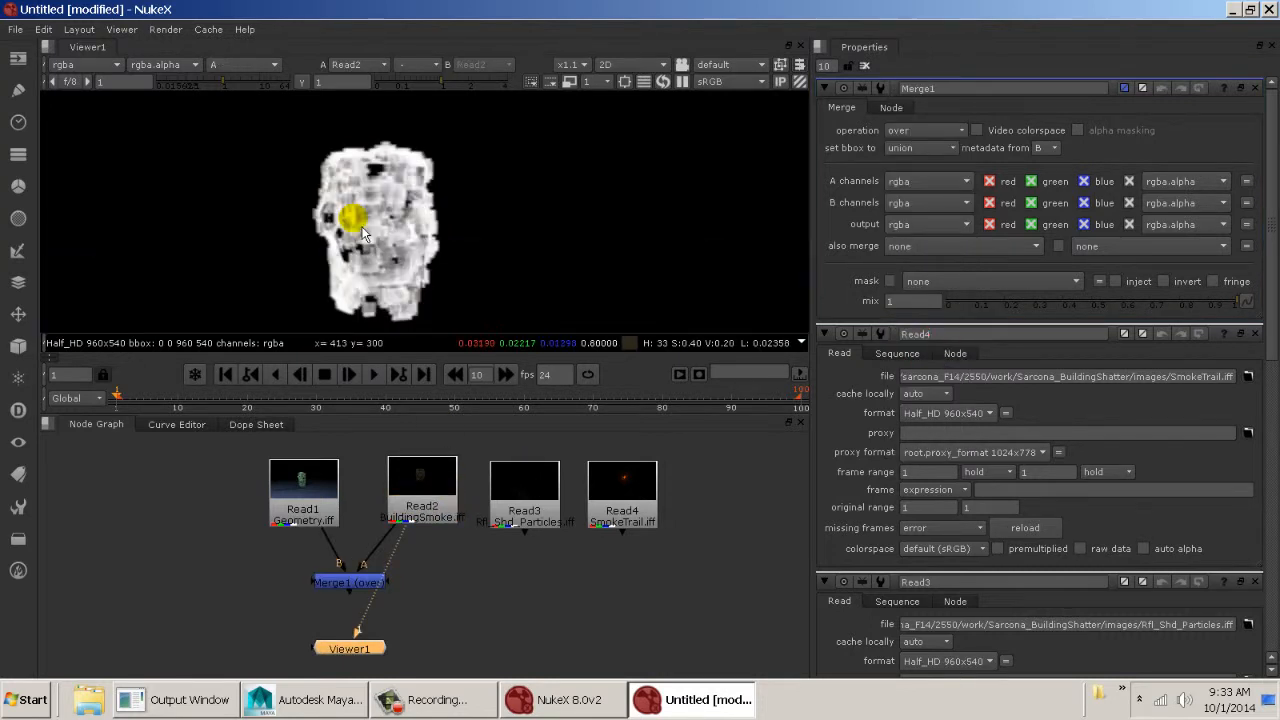
key("a")
left_click(352, 585)
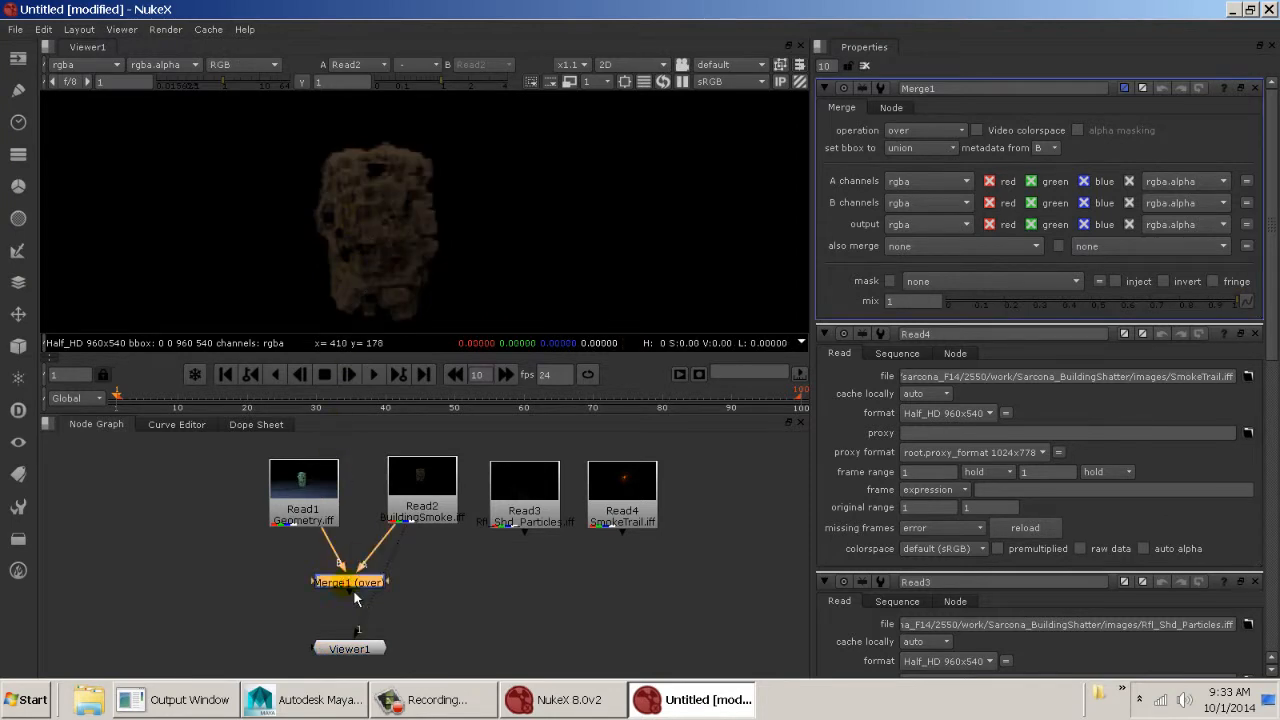
key("1")
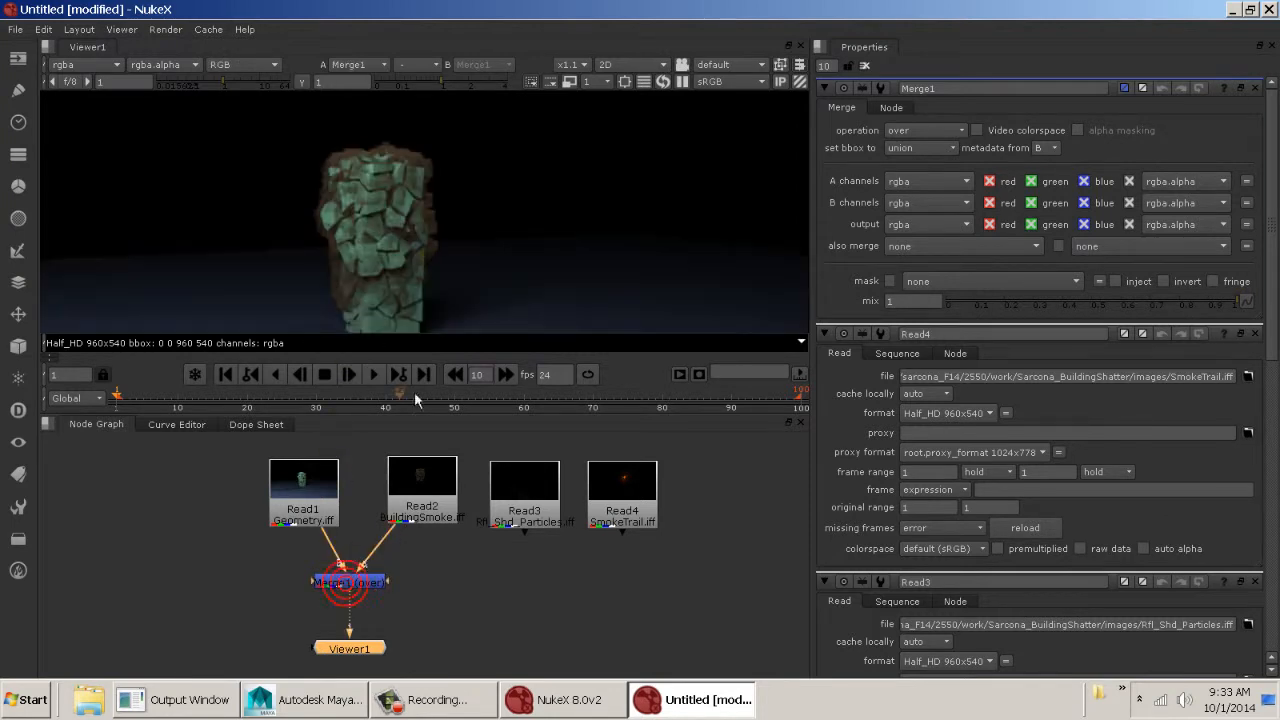
Try the multiply, minus and atop operations on the Geometry and BuildingSmoke merge, and set it back to over
left_click(912, 131)
left_click(941, 322)
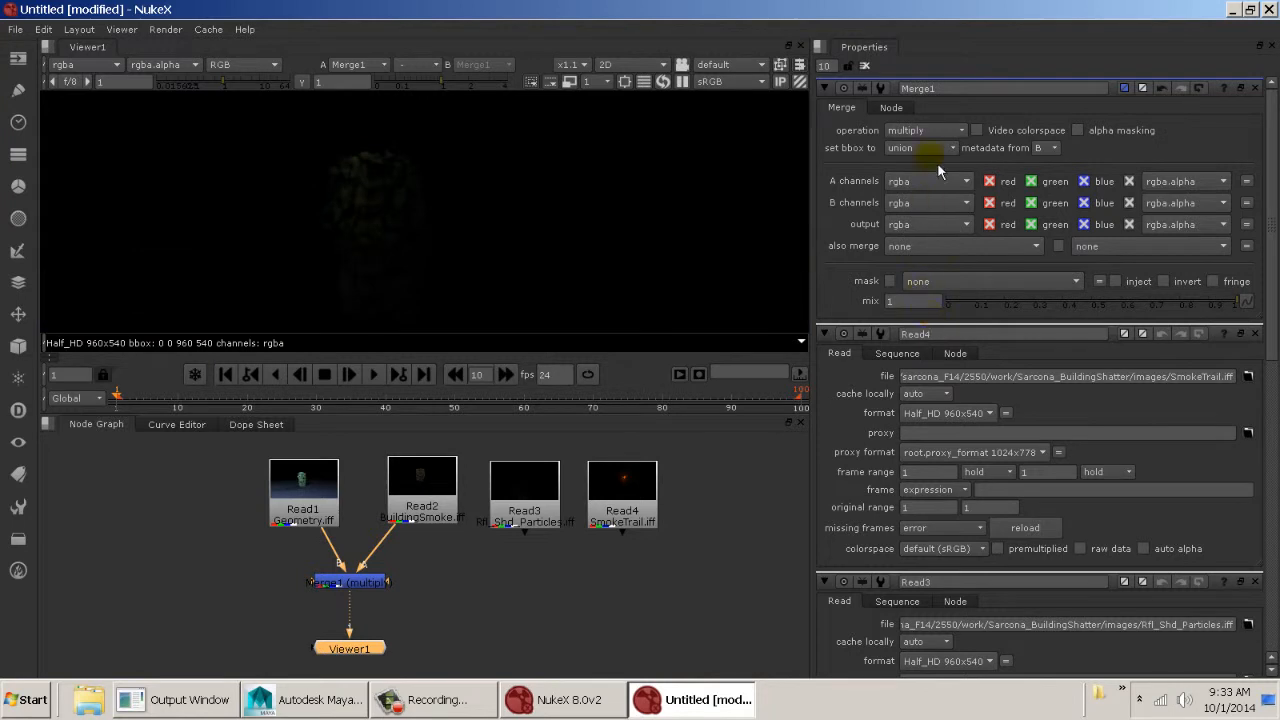
left_click(928, 131)
left_click(935, 295)
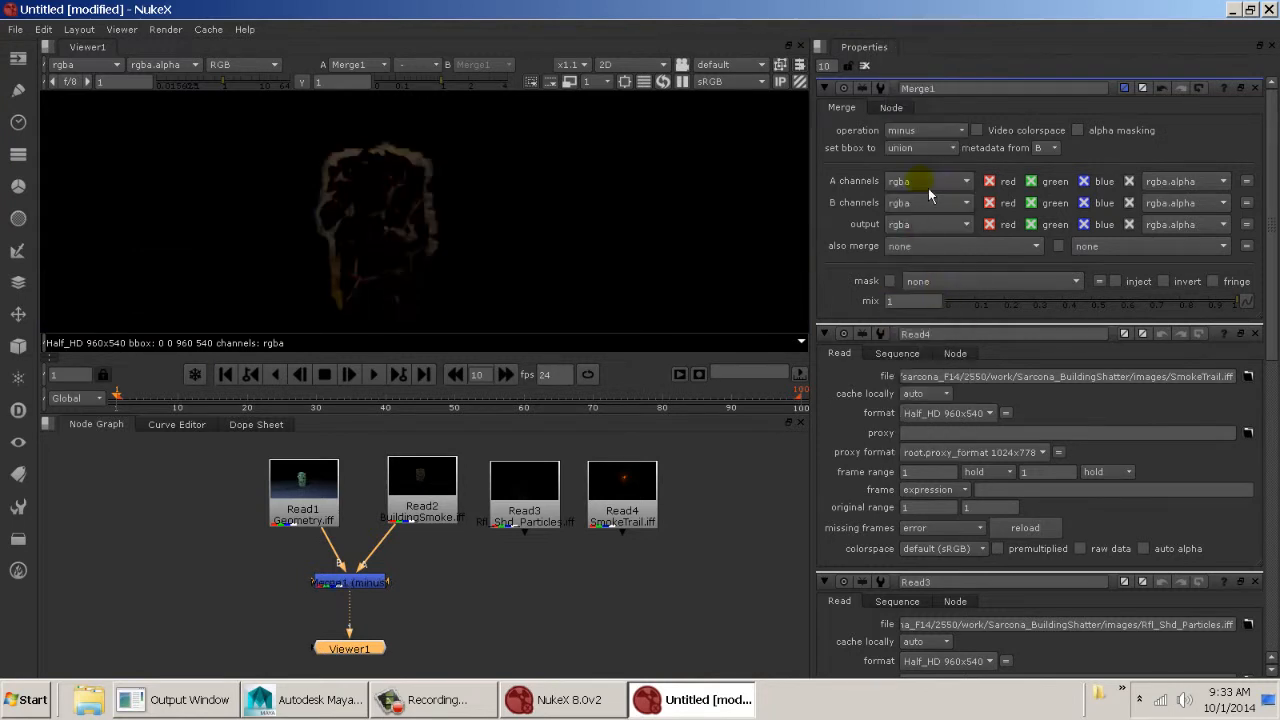
left_click(926, 131)
left_click(935, 88)
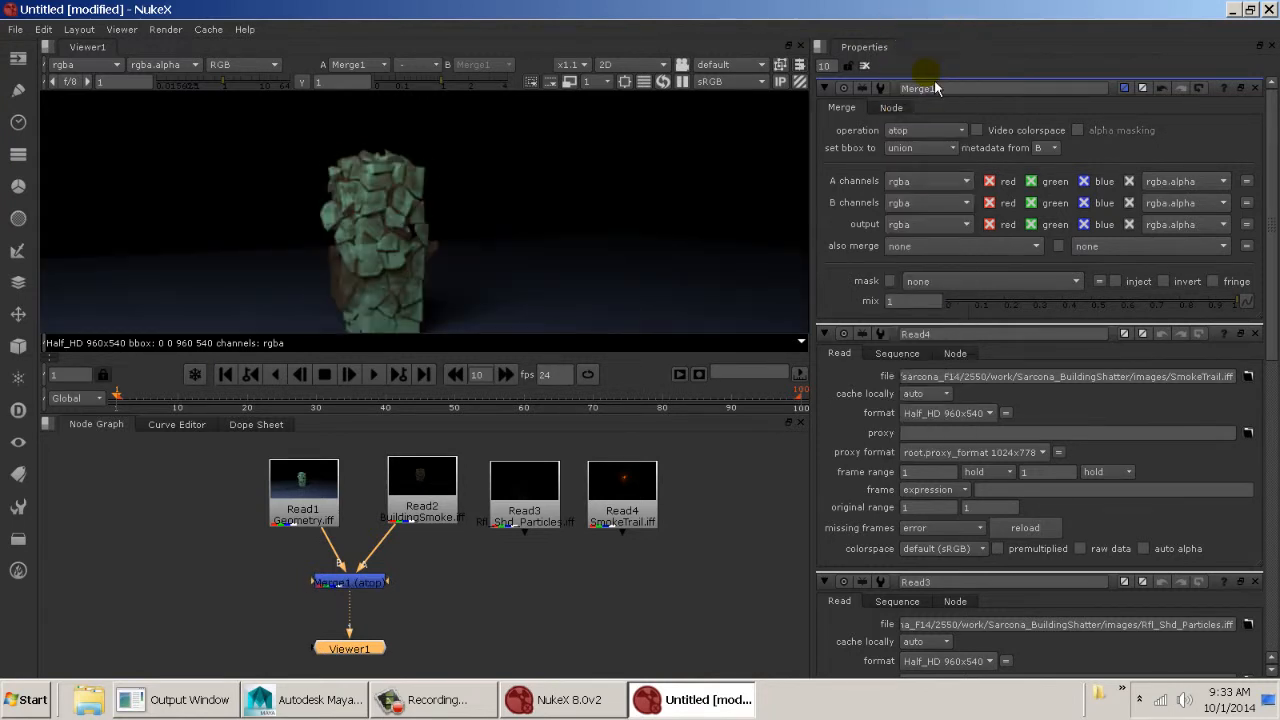
left_click(925, 132)
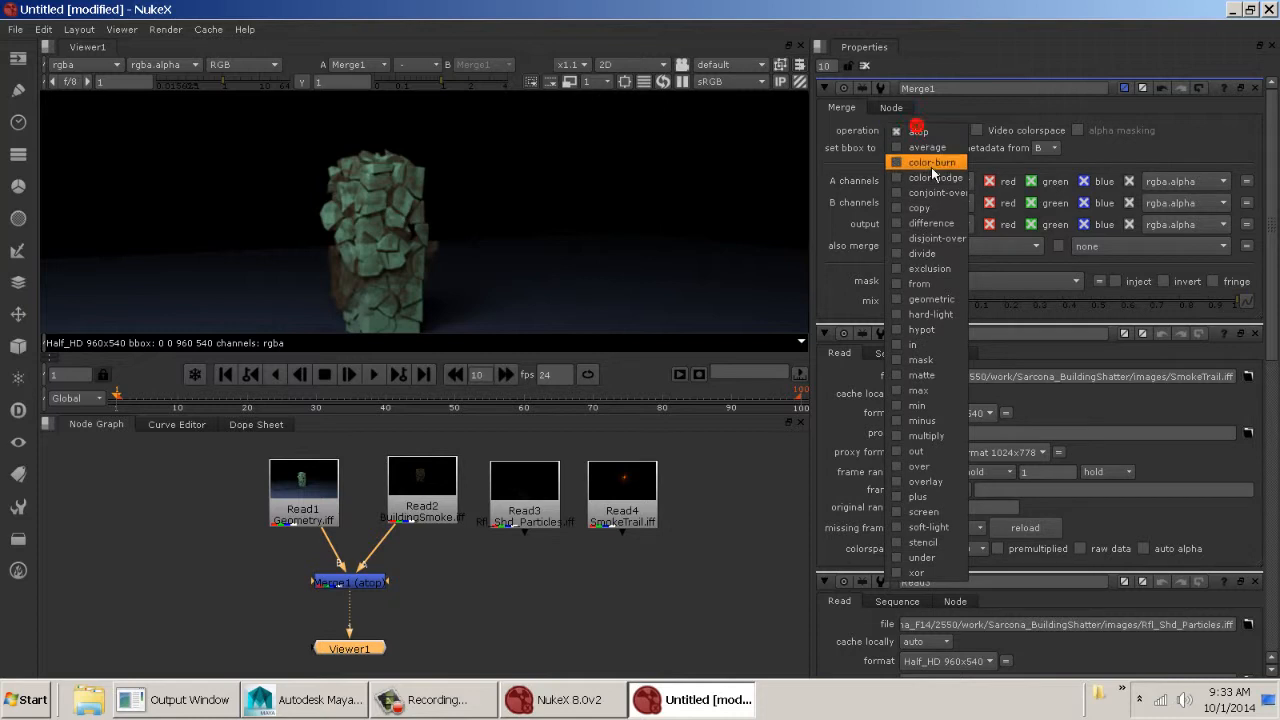
left_click(935, 458)
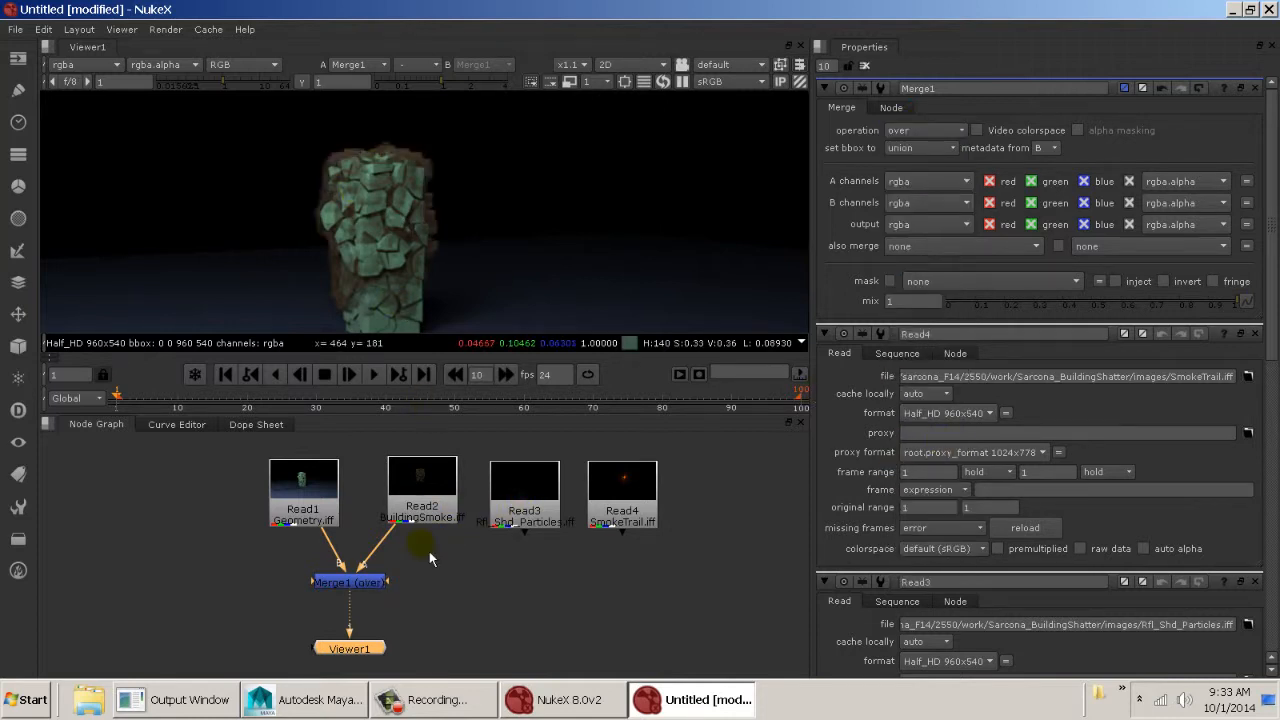
View the SmokeTrail and Rfl_Shd_Particles images individually in the viewer
left_click(630, 503)
key("1")
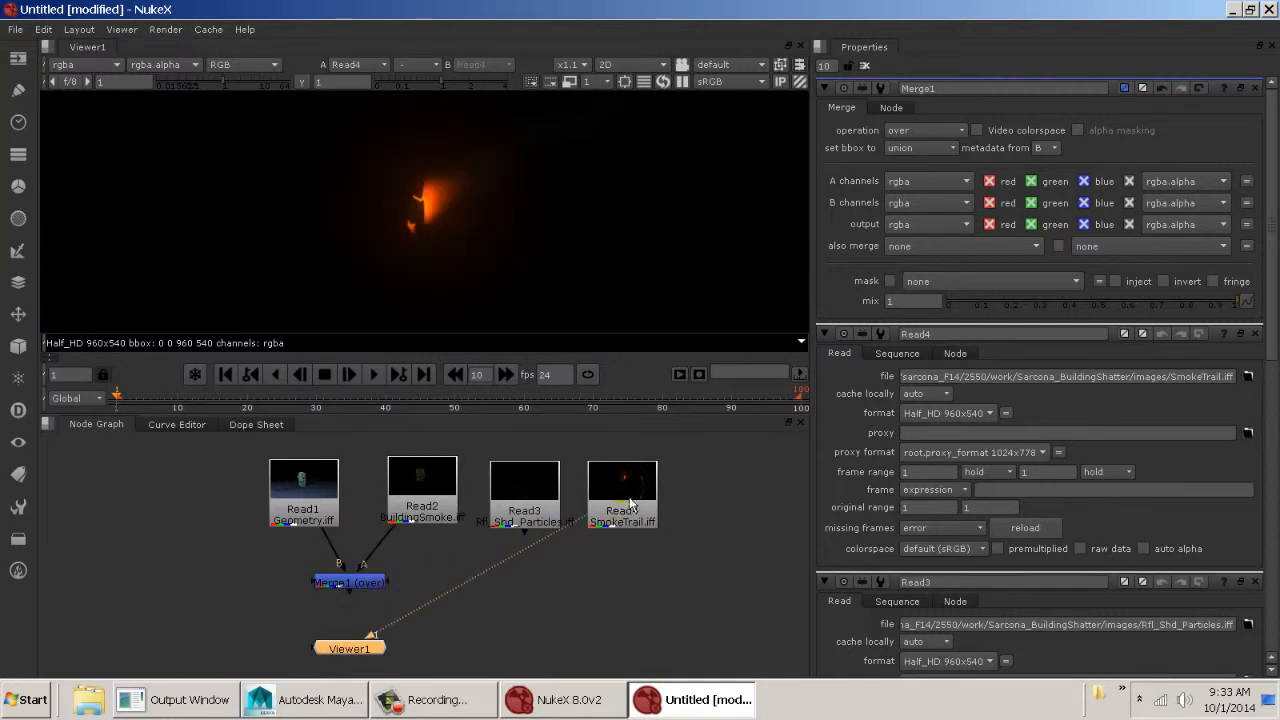
left_click(524, 488)
key("1")
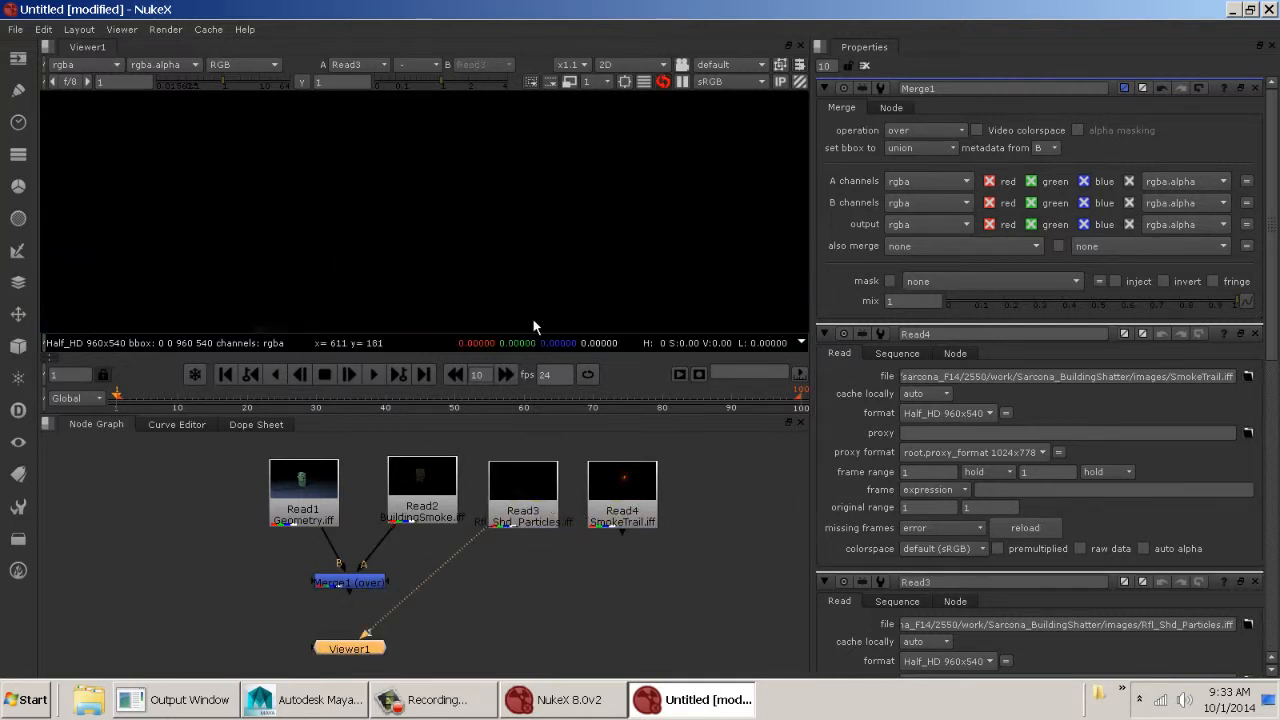
middle_click_drag(523, 266, 509, 194)
middle_click_drag(505, 245, 502, 231)
Merge Rfl_Shd_Particles over the Merge1 result with a second Merge node, and place the viewer node below it
left_click_drag(365, 652, 491, 656)
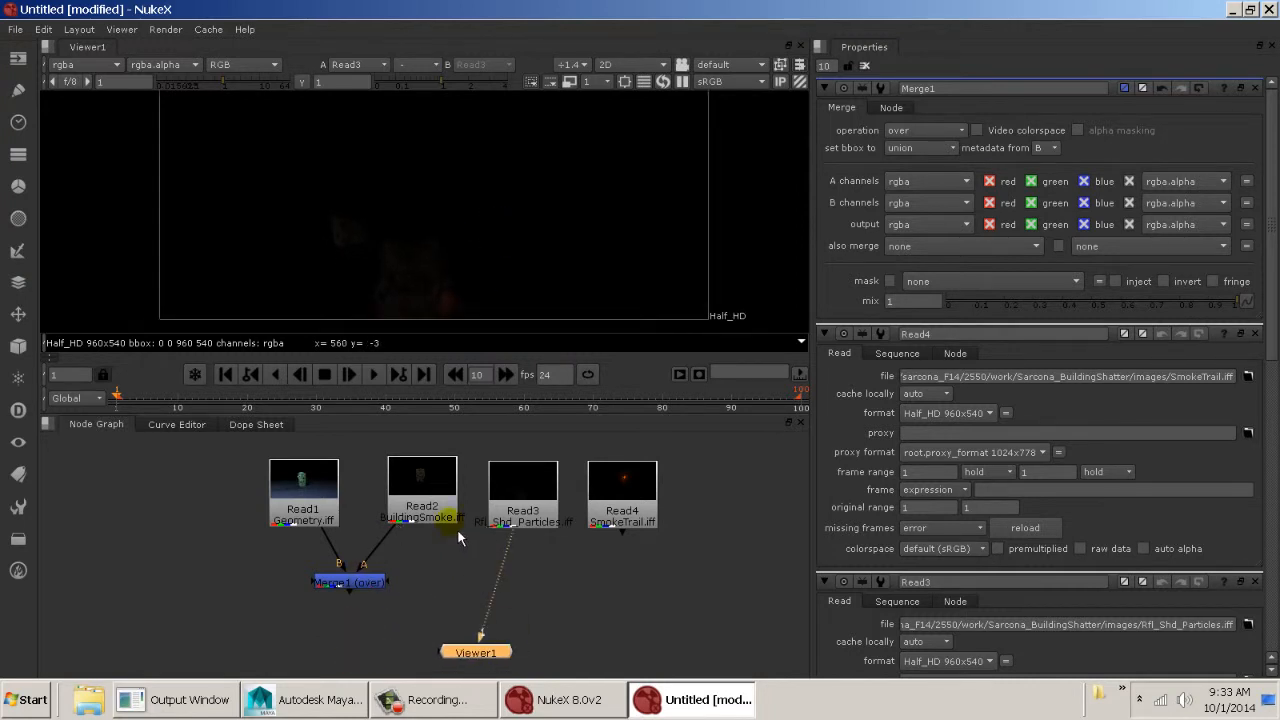
left_click_drag(455, 518, 506, 558)
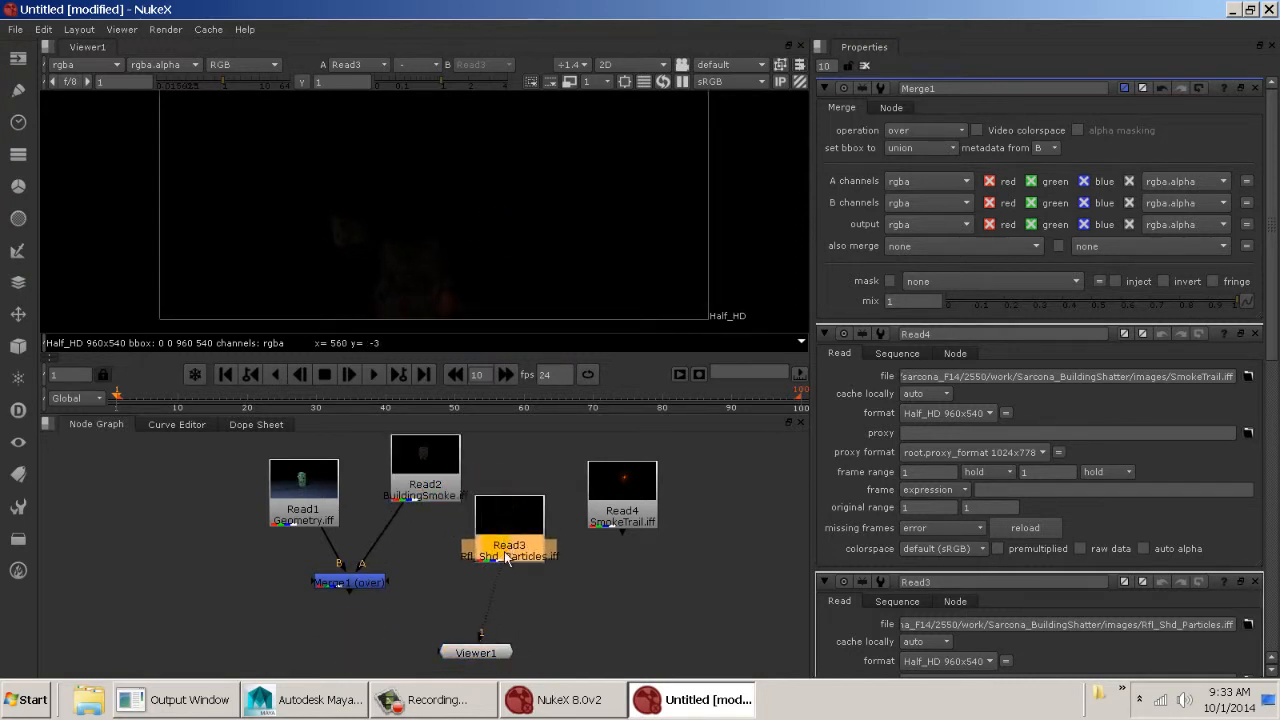
key("m")
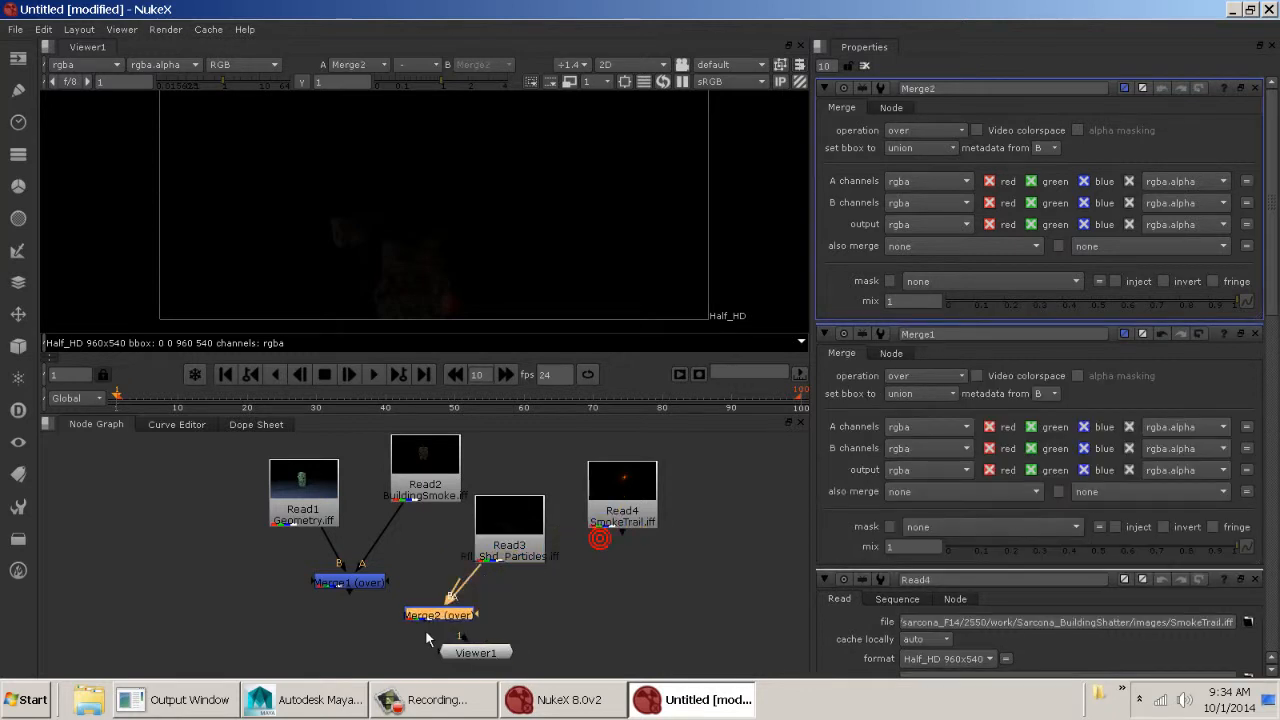
left_click_drag(432, 614, 461, 614)
left_click_drag(480, 657, 453, 679)
mouse_move(506, 264)
middle_mouse_down()
mouse_move(501, 231)
mouse_move(496, 265)
middle_mouse_up()
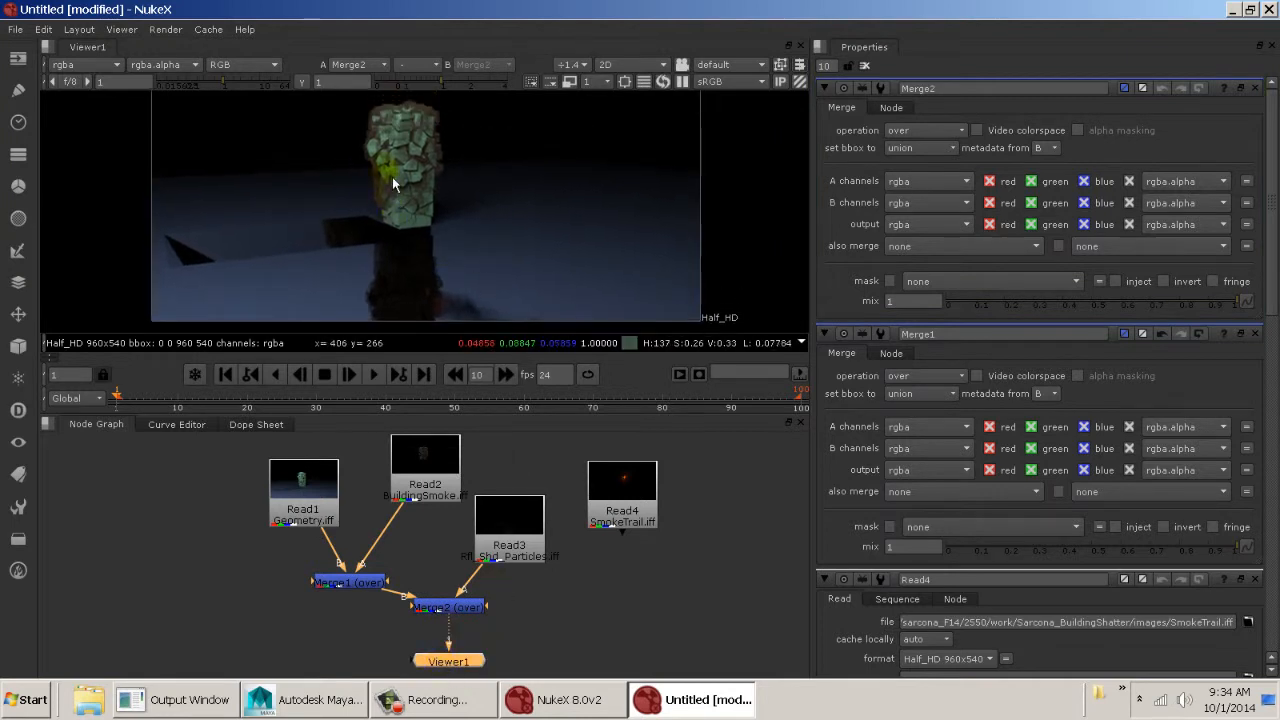
scroll(390, 177, "up", 1)
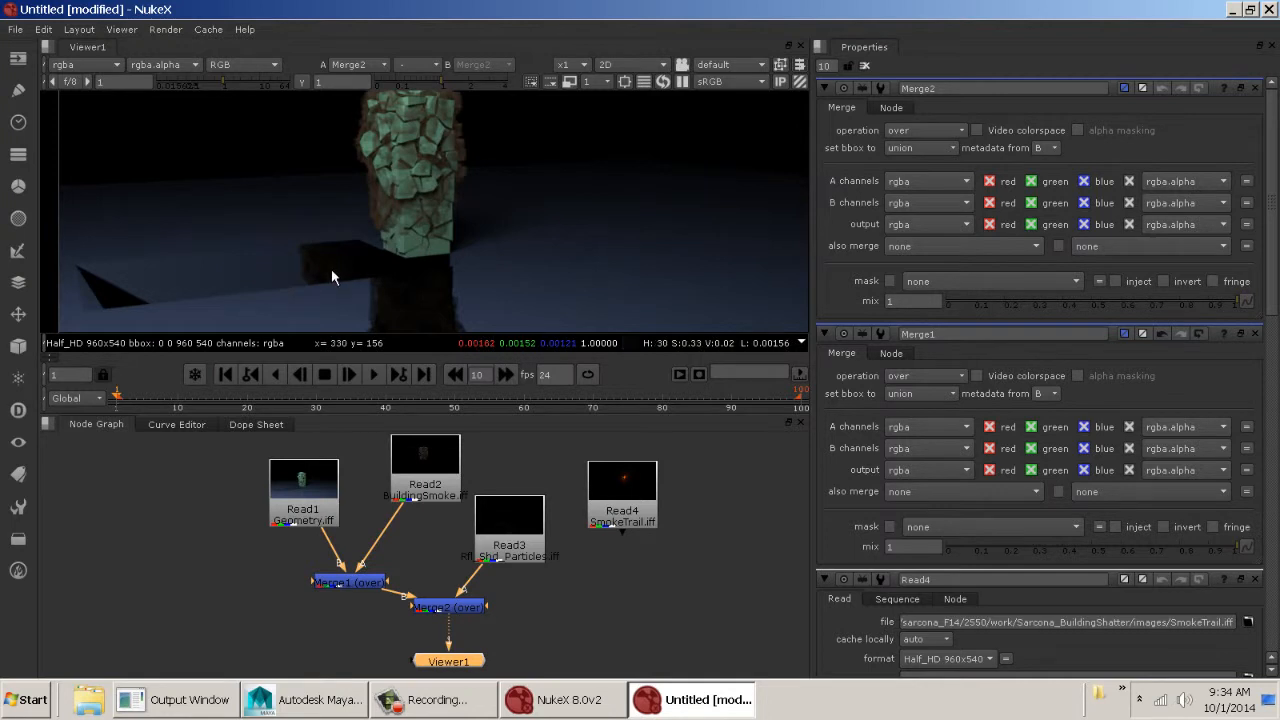
mouse_move(455, 268)
middle_mouse_down()
mouse_move(451, 185)
mouse_move(389, 277)
mouse_move(464, 260)
middle_mouse_up()
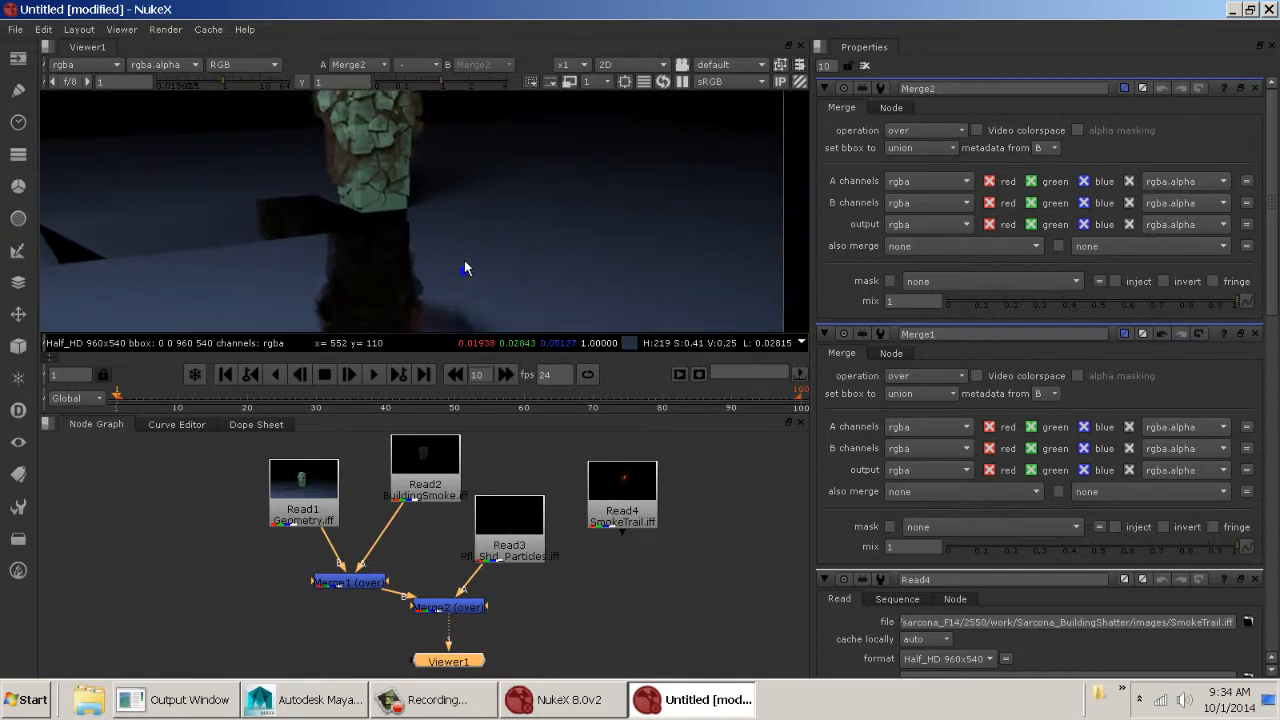
Set the Merge2 node's operation to plus
left_click(424, 610)
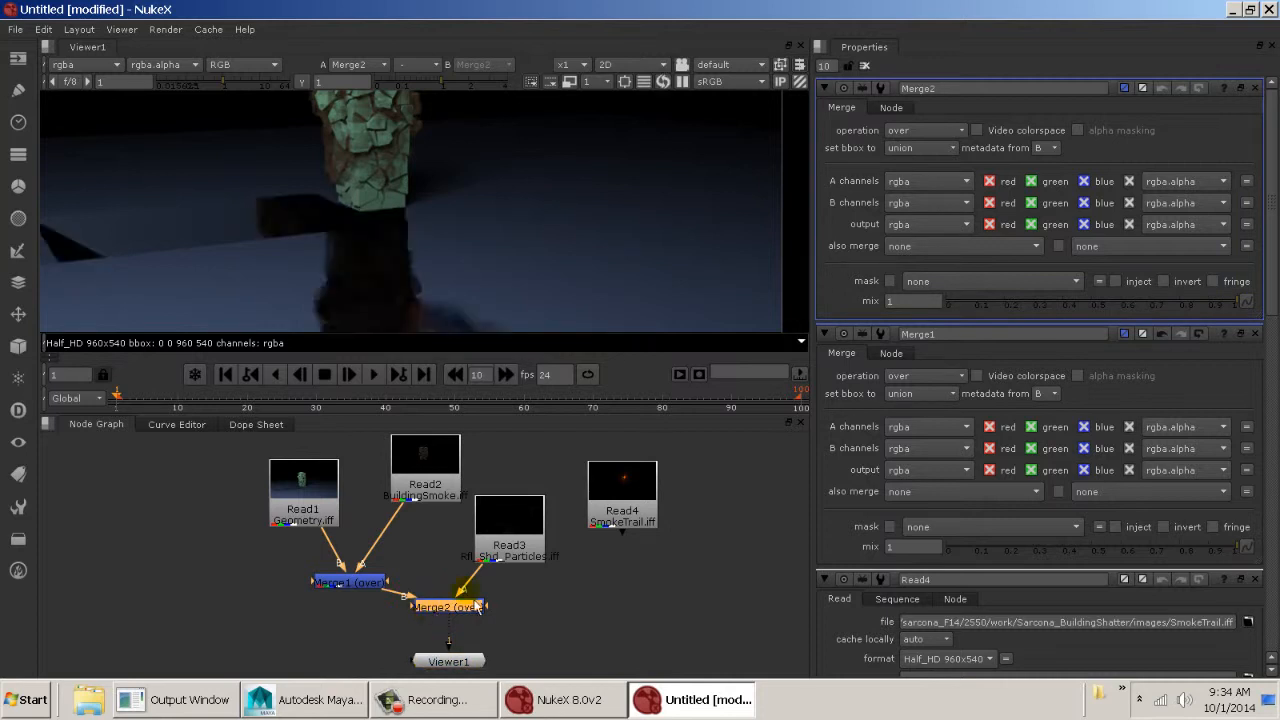
left_click(930, 132)
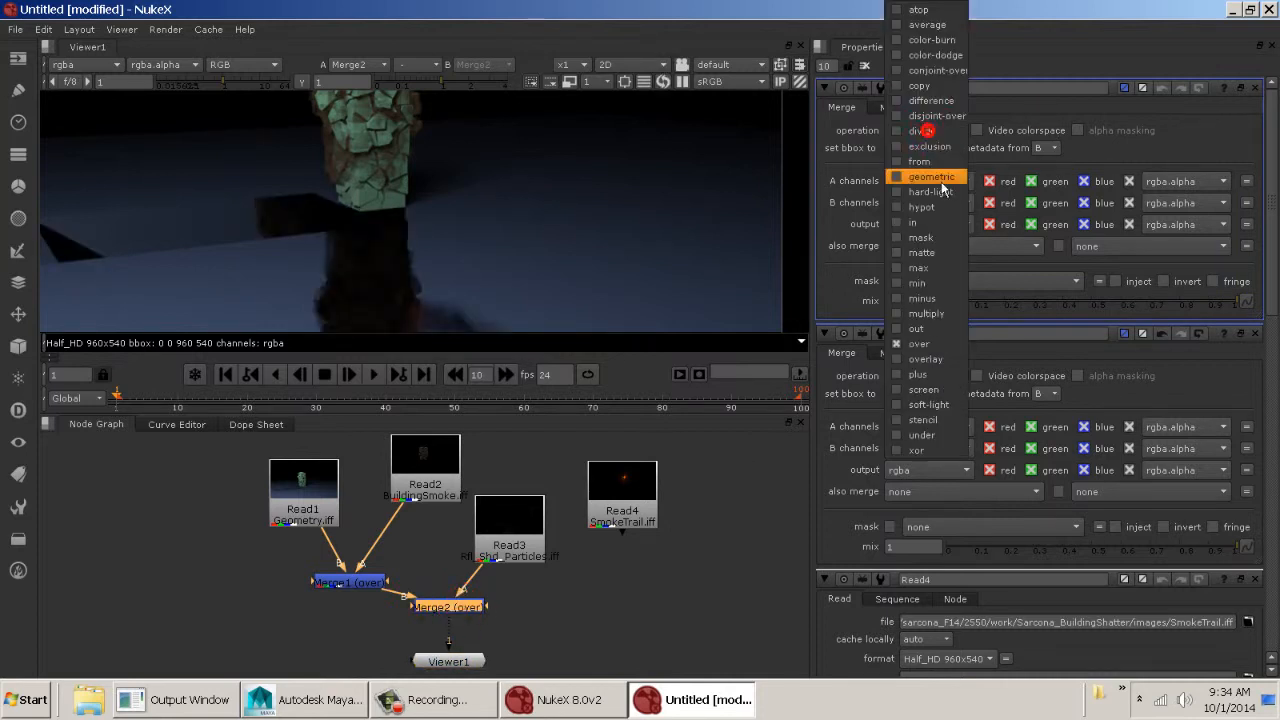
left_click(922, 388)
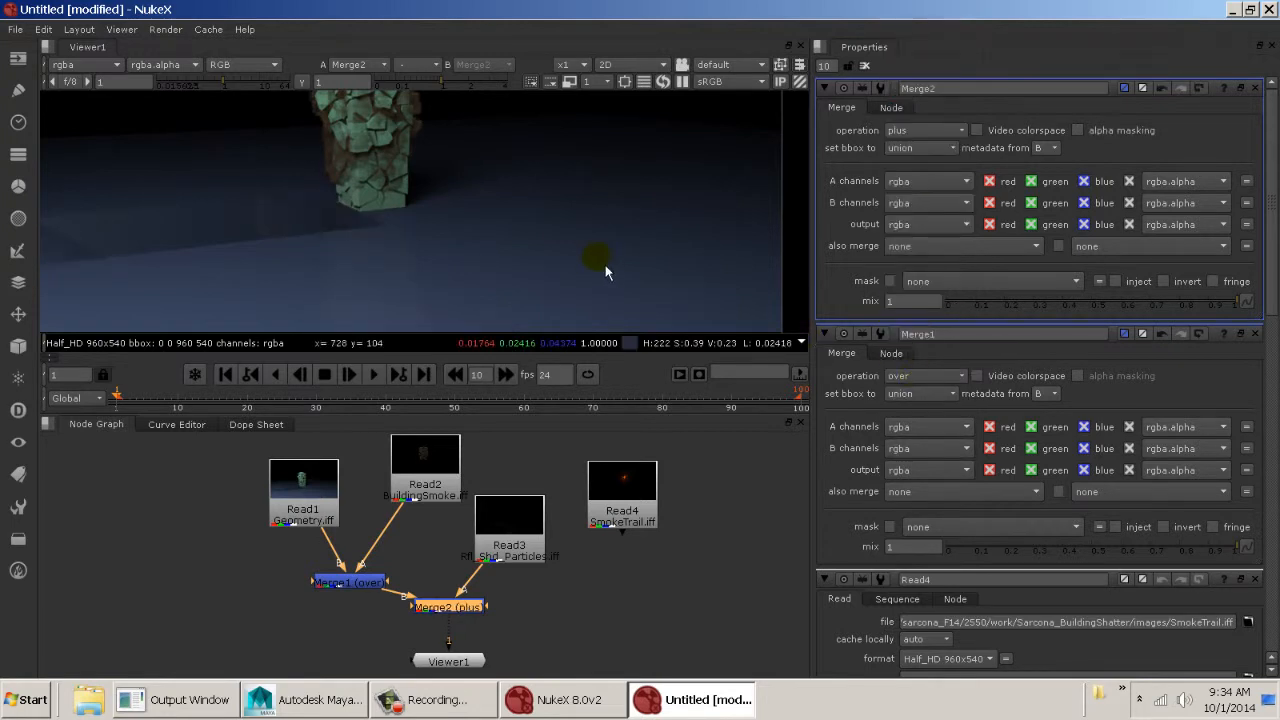
middle_click_drag(604, 263, 700, 228)
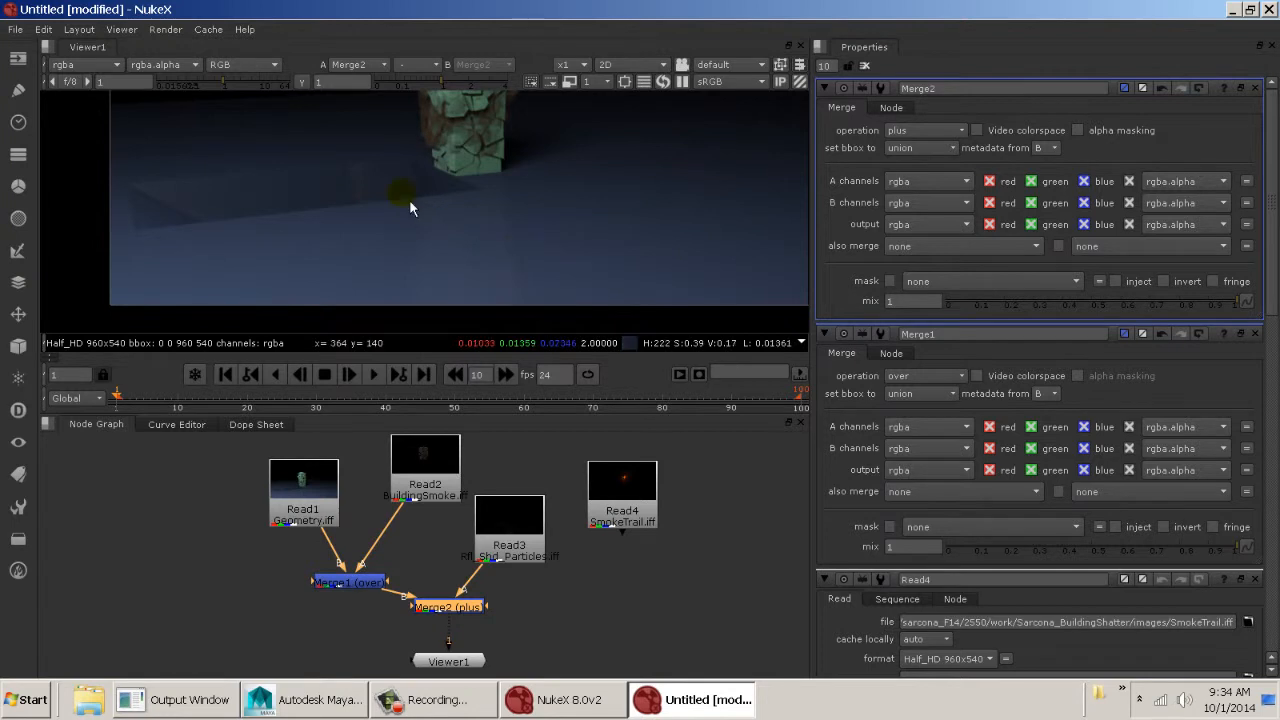
Examine the floor shadow and reflection up close by varying the viewer's gain and gamma, and reset both
scroll(447, 224, "up", 3)
left_click_drag(443, 82, 449, 81)
mouse_move(229, 81)
left_mouse_down()
mouse_move(247, 82)
mouse_move(219, 87)
left_mouse_up()
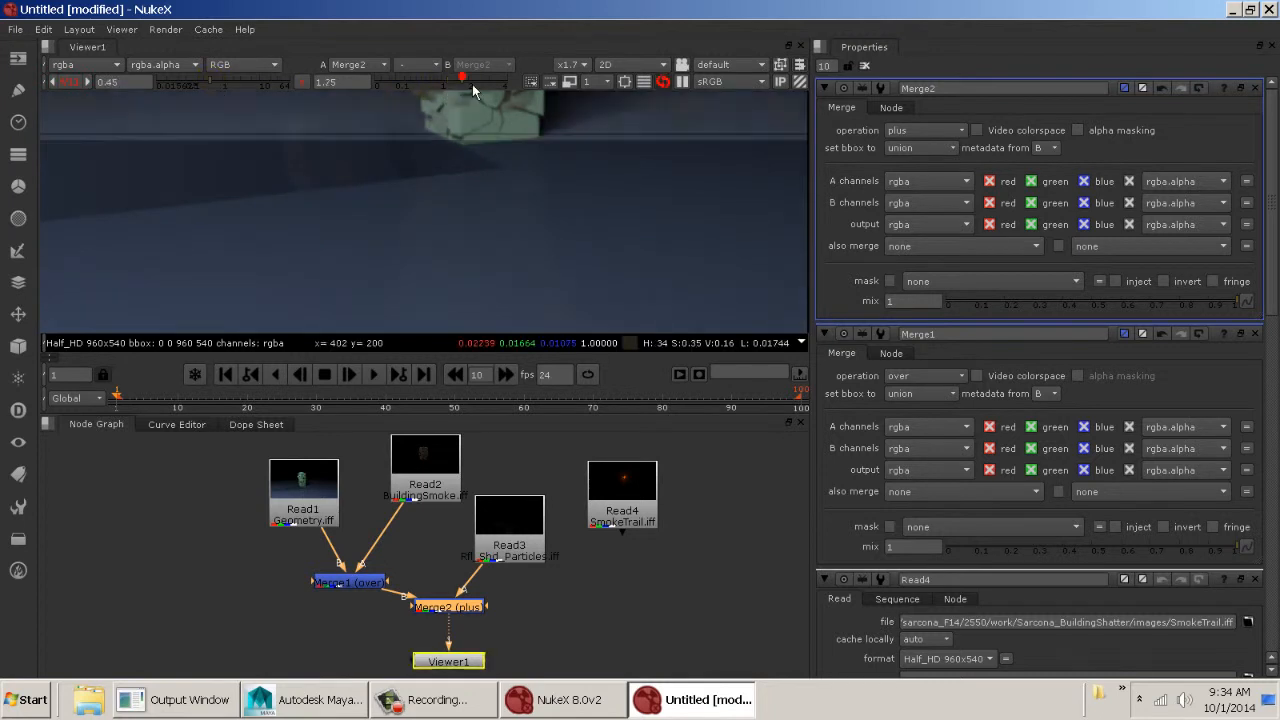
left_click_drag(470, 87, 446, 85)
scroll(486, 212, "down", 3)
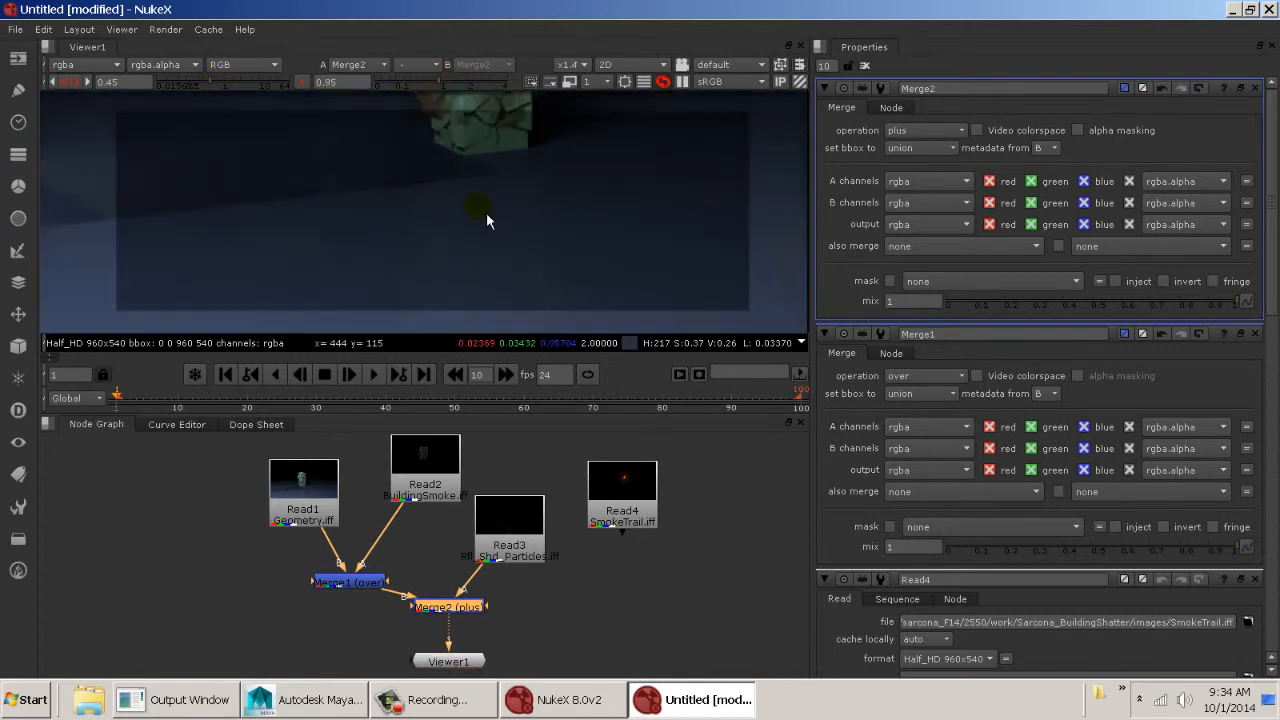
left_click(302, 82)
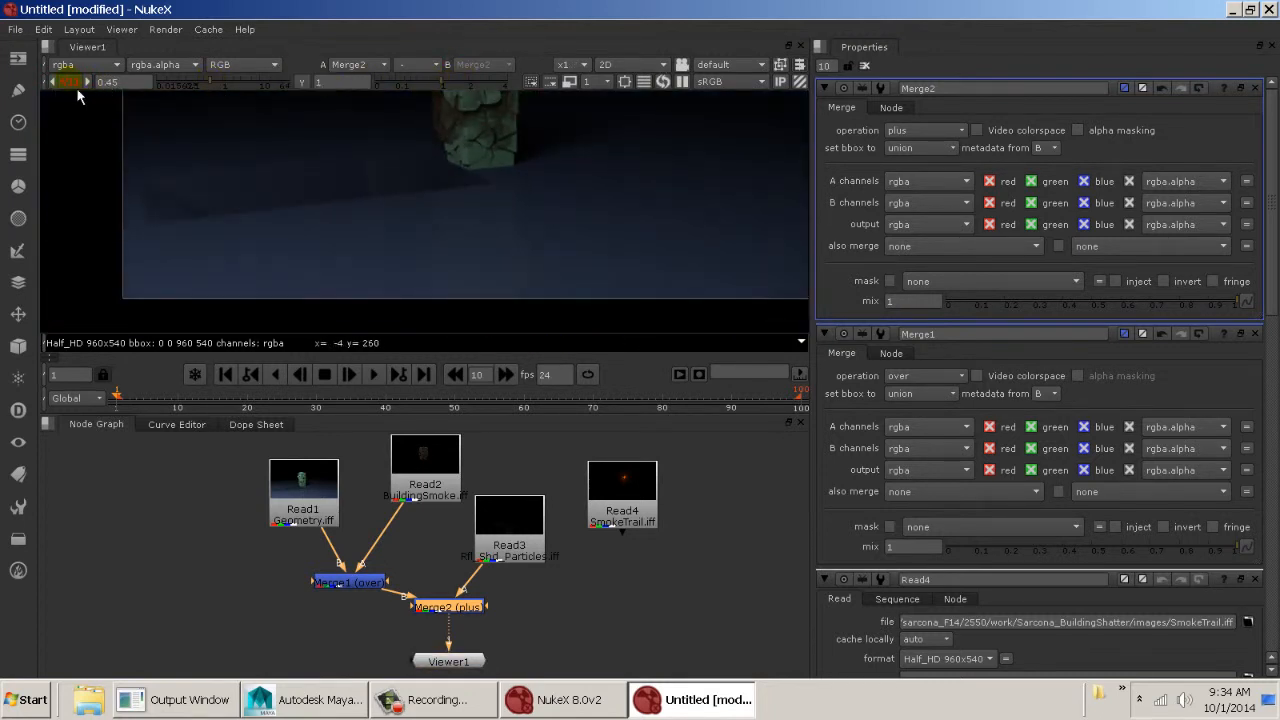
left_click(70, 82)
Try the over operation on the Merge2 node with its mix lowered to 0.18
middle_click_drag(459, 550, 384, 560)
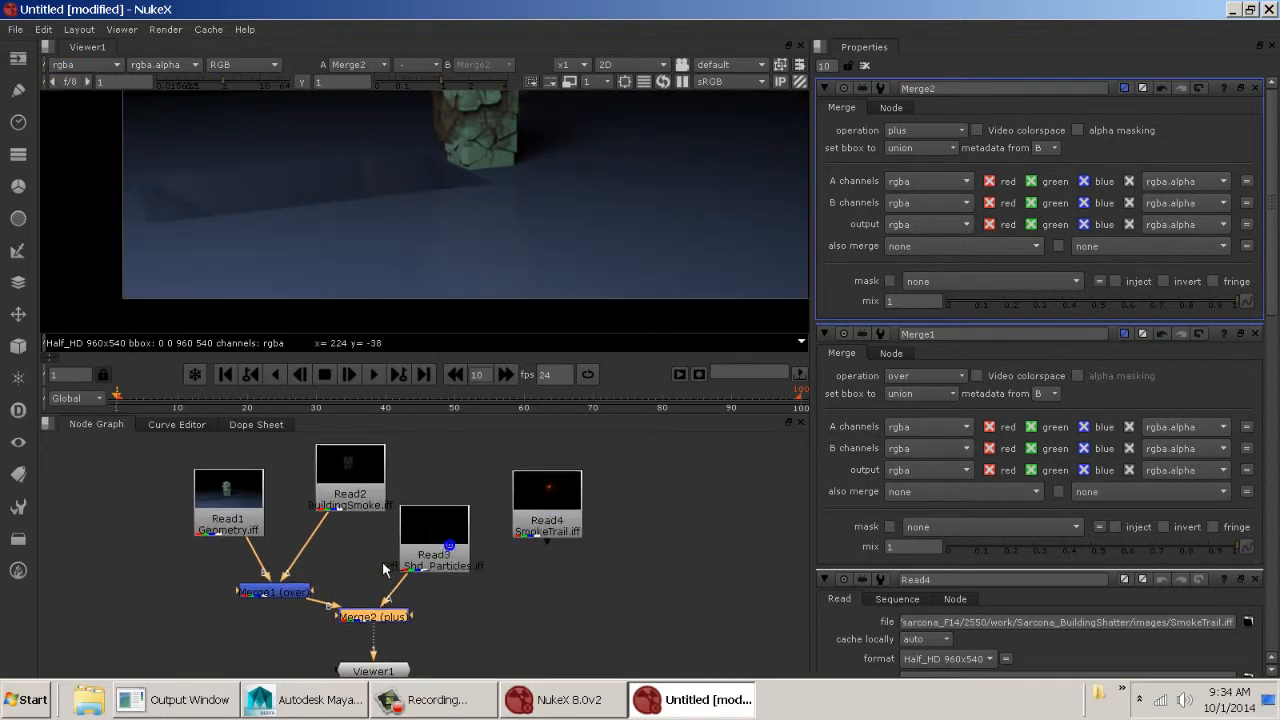
left_click(941, 129)
left_click(928, 340)
left_click(1107, 302)
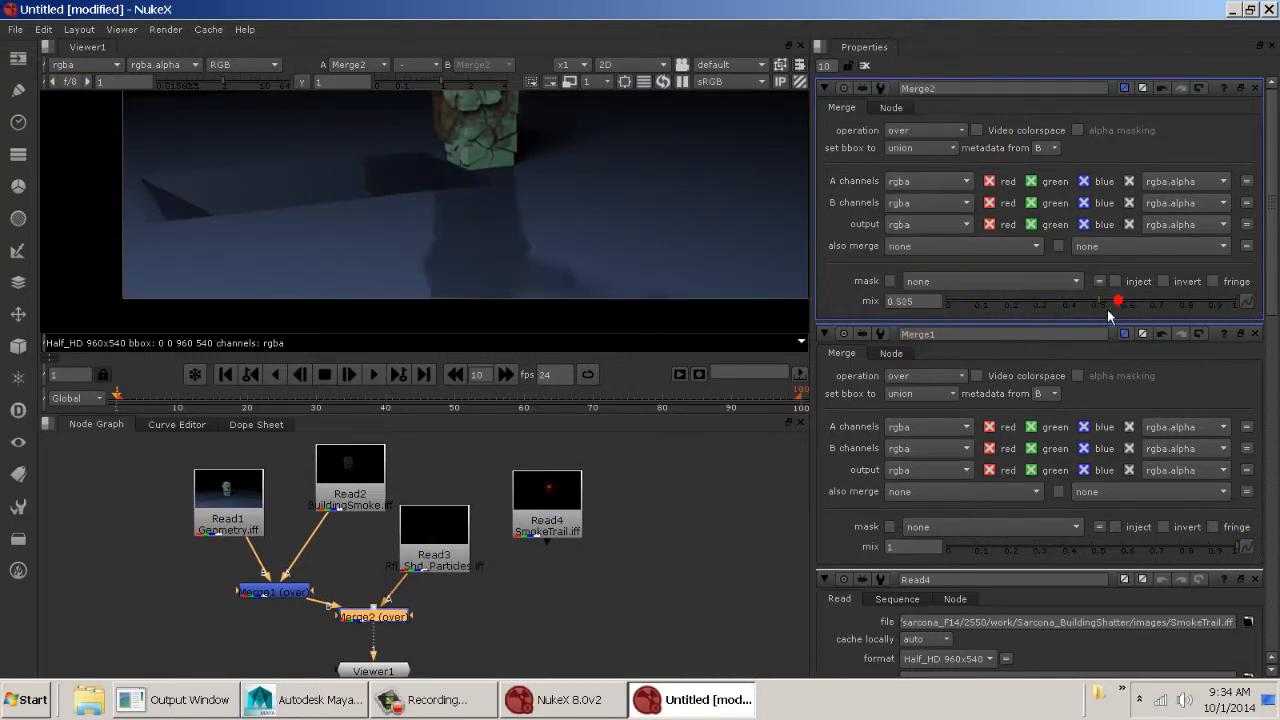
left_click_drag(1107, 309, 1022, 309)
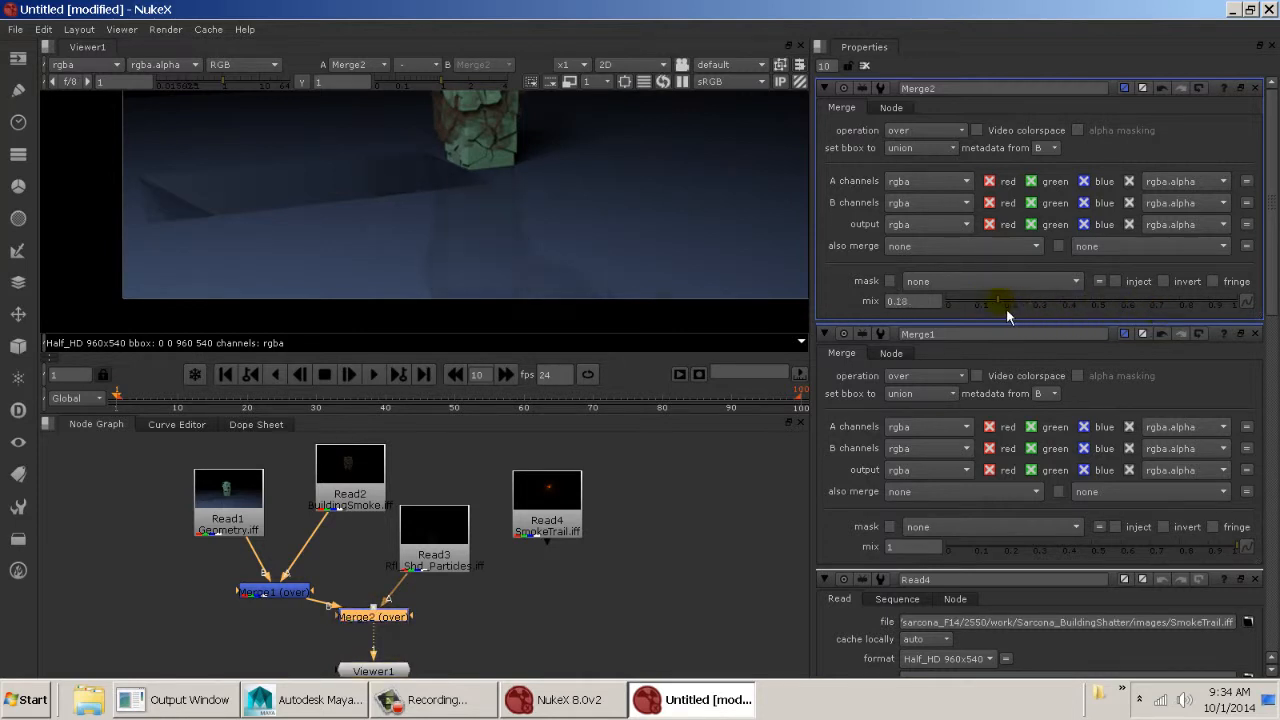
scroll(646, 244, "down", 2)
middle_click_drag(641, 215, 539, 266)
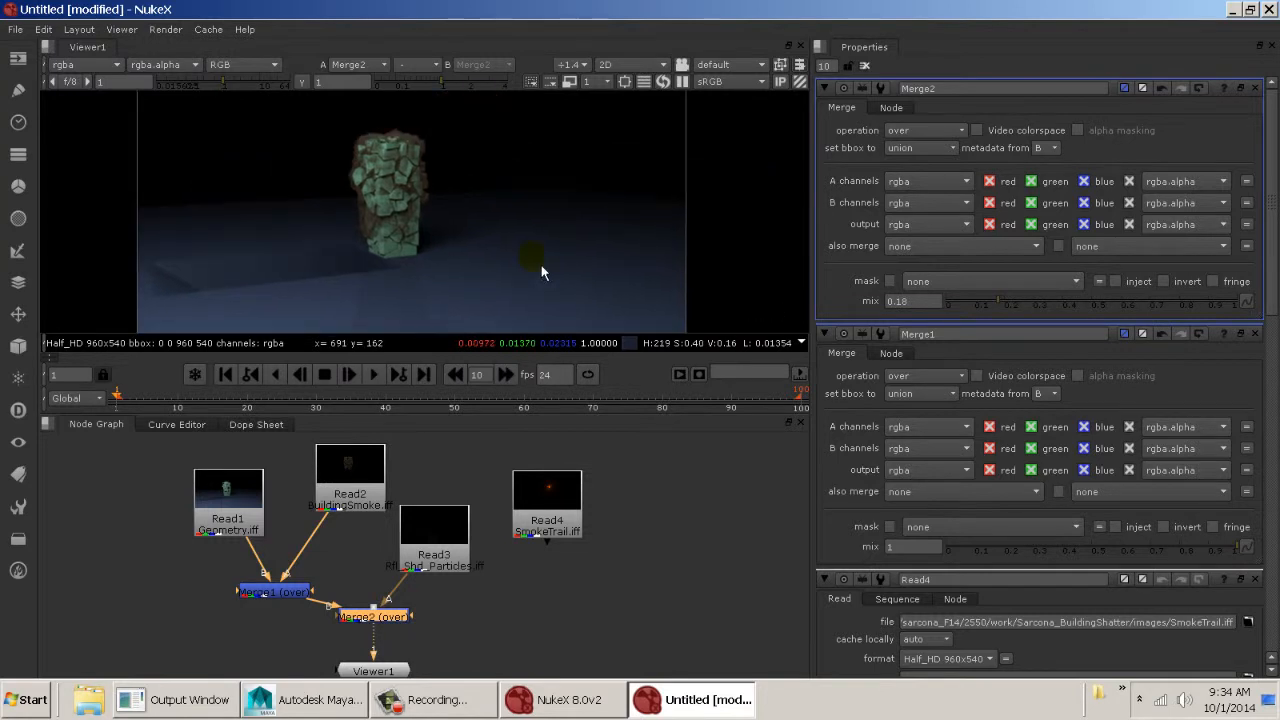
Set the Merge2 node's operation to plus and its mix to 0.675
left_click(925, 130)
left_click(945, 358)
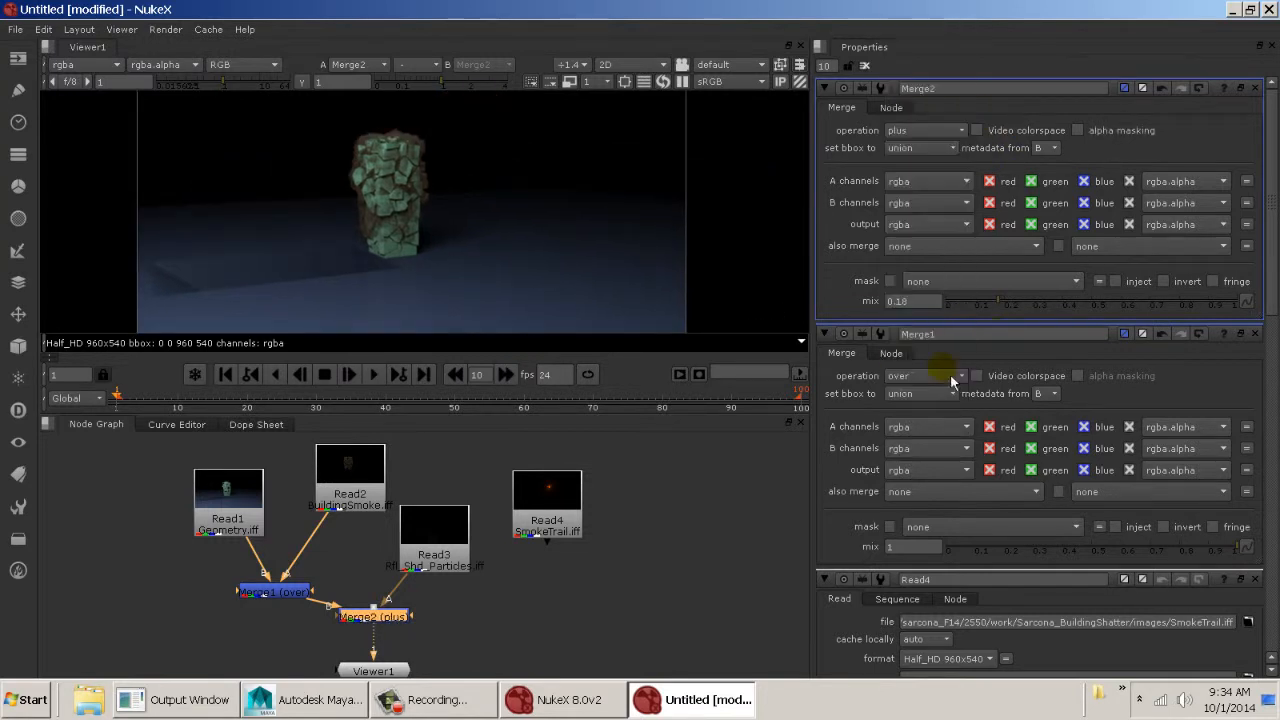
left_click(1065, 302, "ctrl")
middle_click_drag(620, 221, 622, 203)
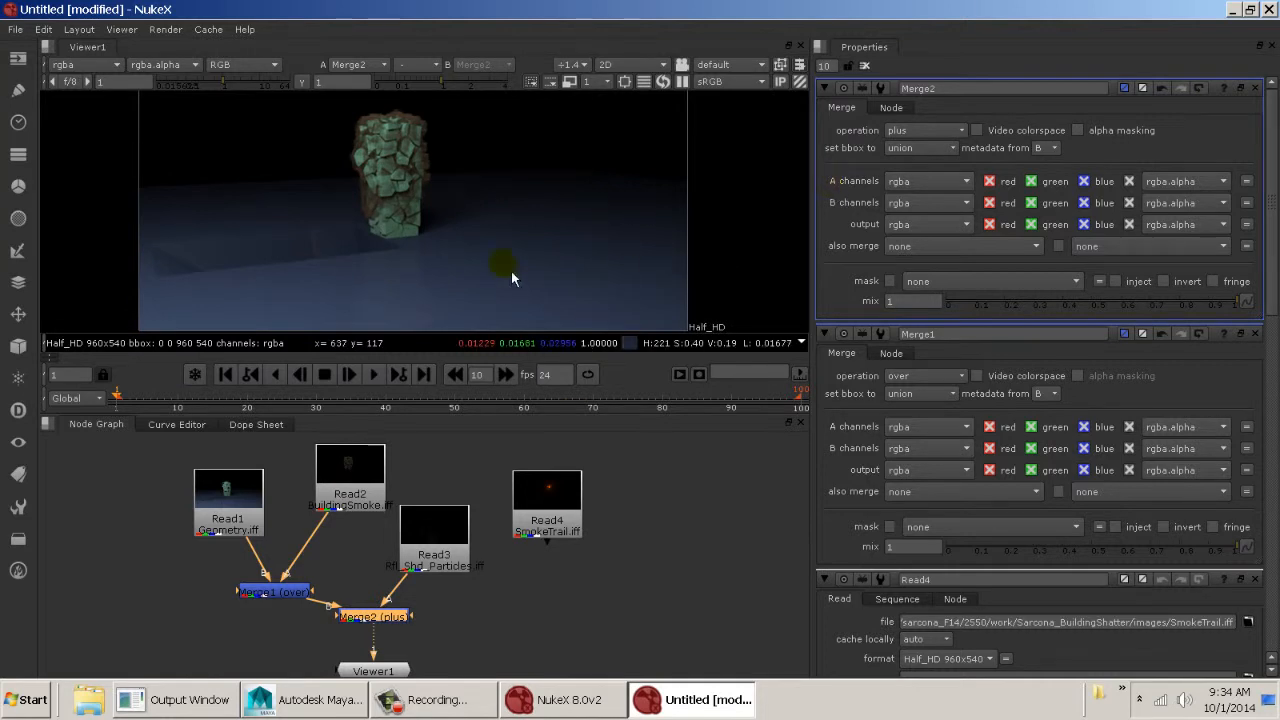
middle_click_drag(511, 271, 501, 270)
left_click_drag(1190, 298, 1165, 313)
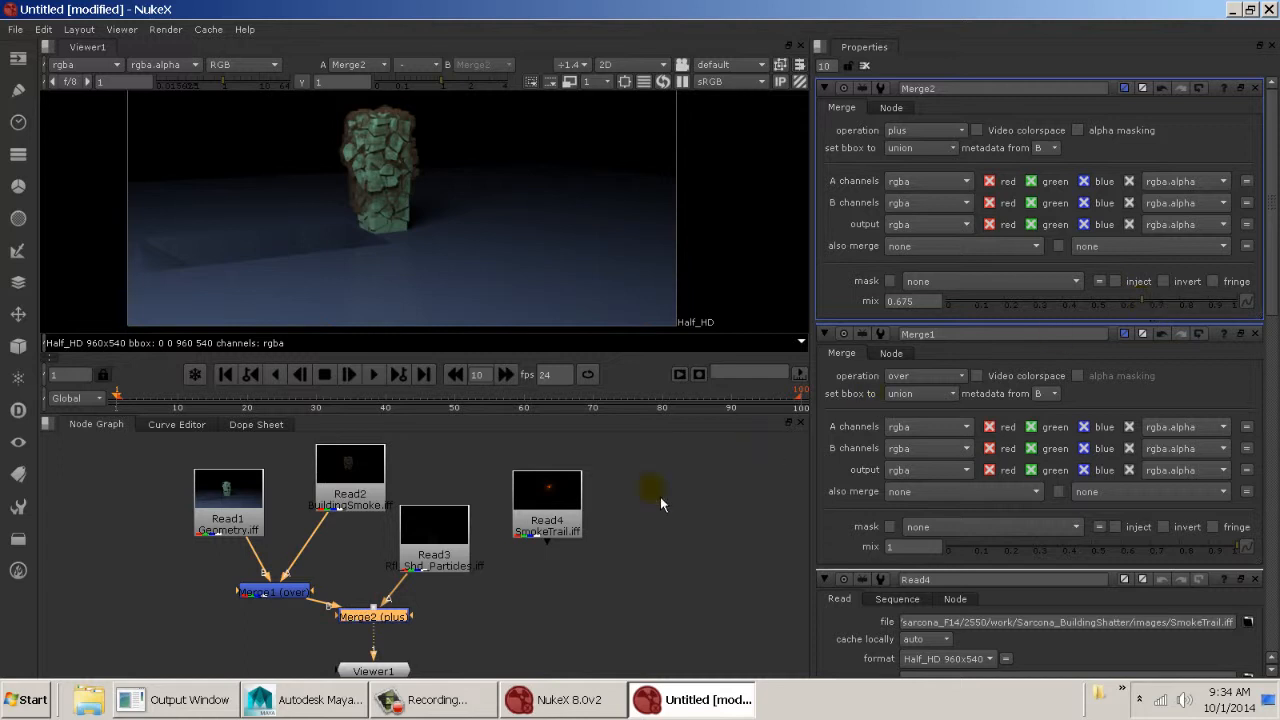
middle_click_drag(660, 515, 653, 492)
mouse_move(485, 248)
middle_mouse_down()
mouse_move(474, 222)
mouse_move(471, 244)
middle_mouse_up()
Merge SmokeTrail over the Merge2 result with a third Merge node, and move the viewer node below it
middle_click_drag(602, 548, 616, 567)
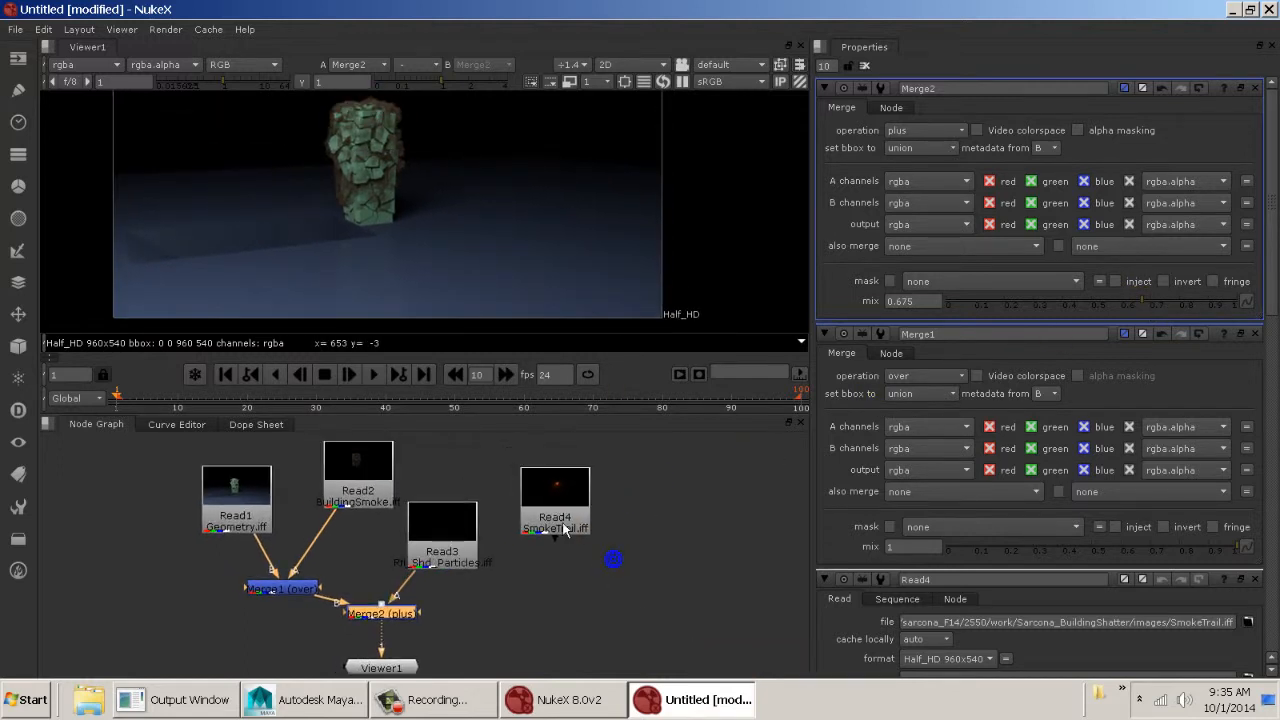
left_click_drag(565, 530, 570, 586)
middle_click_drag(570, 586, 566, 478)
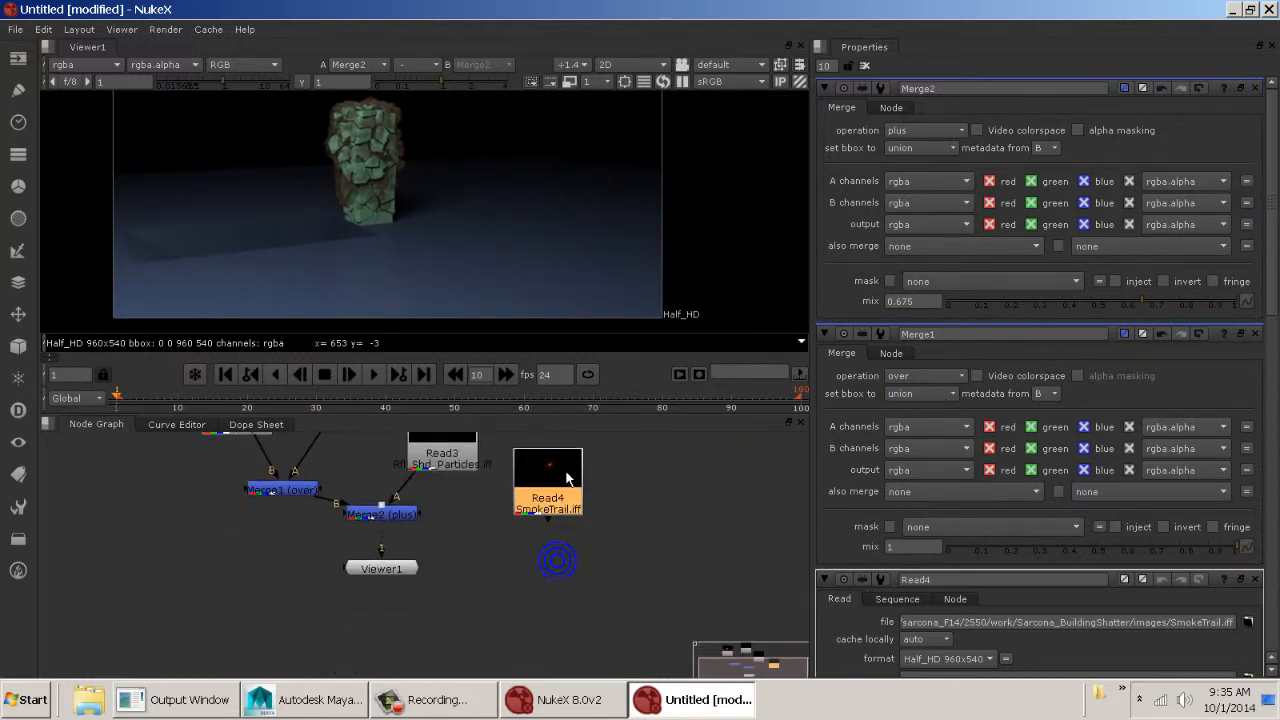
left_click(566, 500)
left_click(408, 515)
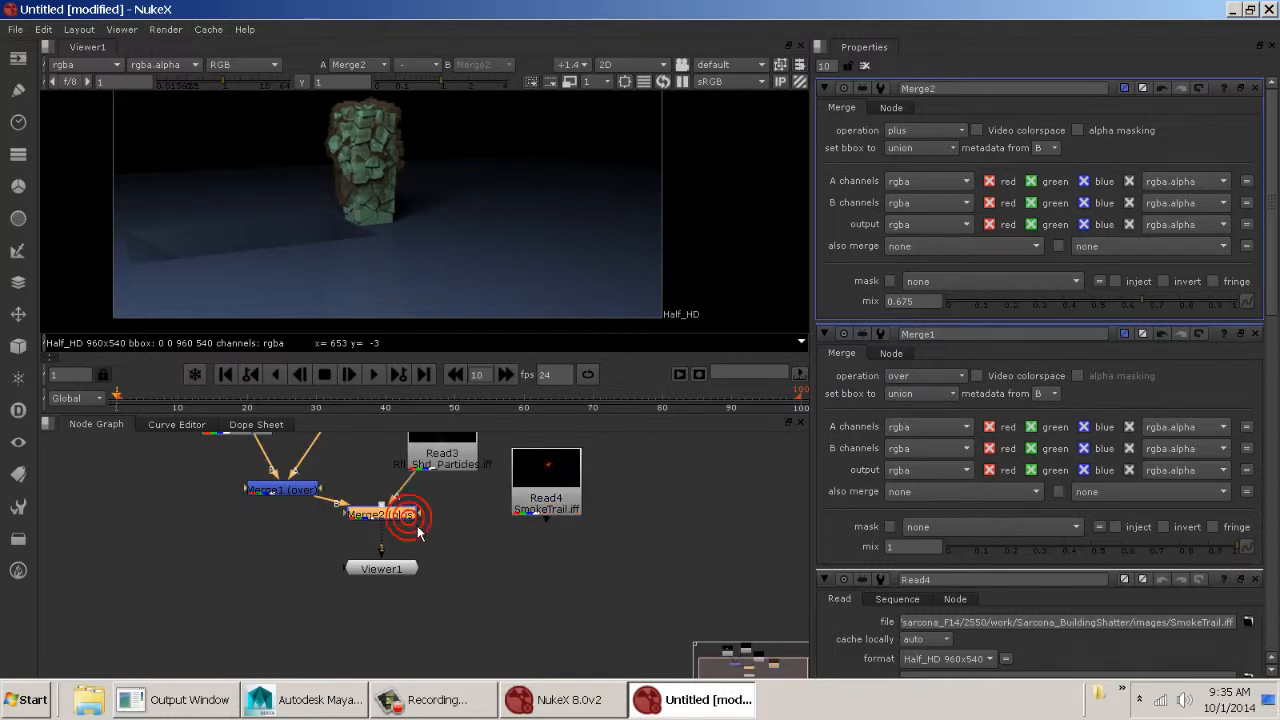
key("m")
left_click_drag(488, 518, 562, 490)
left_click_drag(384, 570, 465, 641)
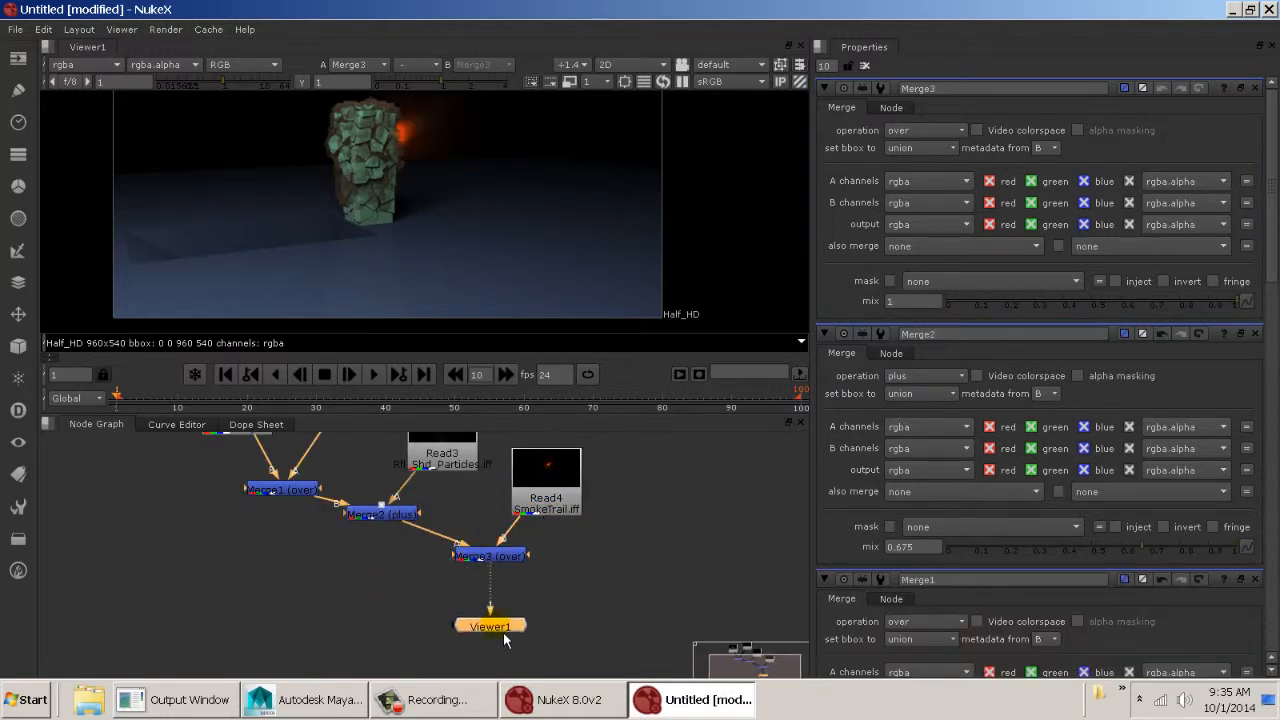
Examine the fire, smoke trail and floor of the Merge3 result in the enlarged viewer
left_click_drag(505, 567, 505, 592)
middle_click_drag(472, 238, 509, 252)
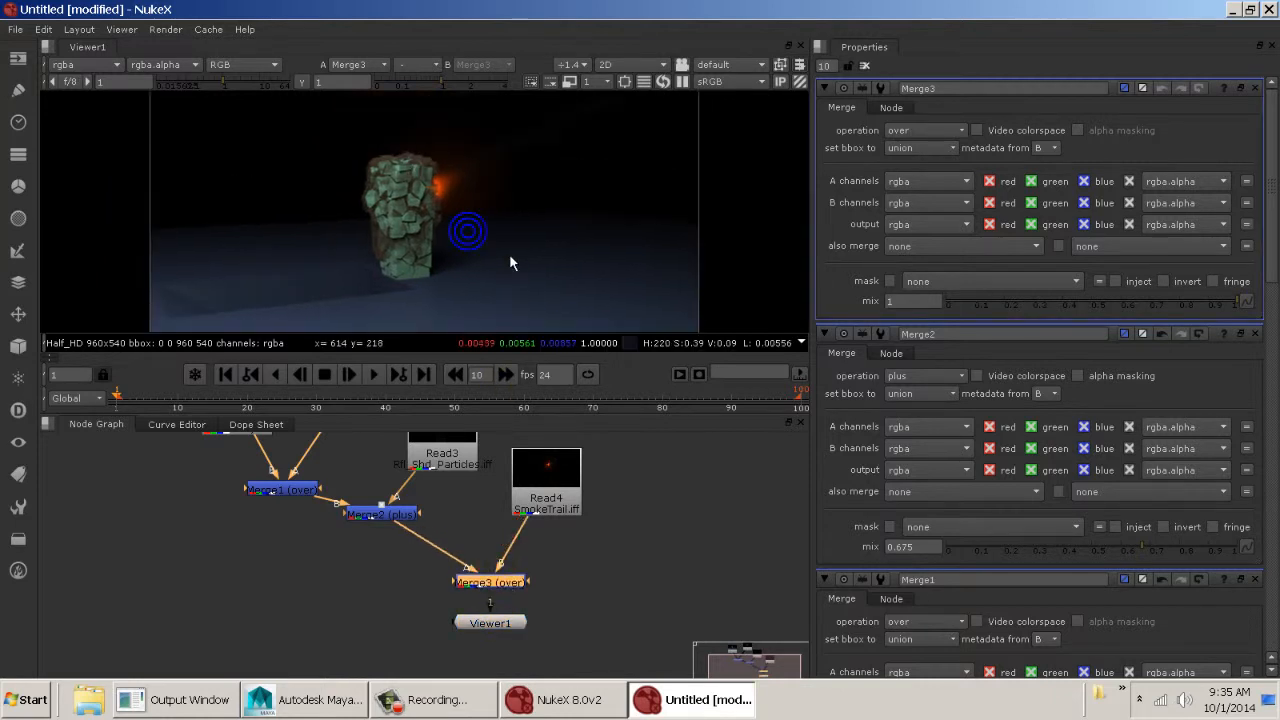
key("space")
key("f")
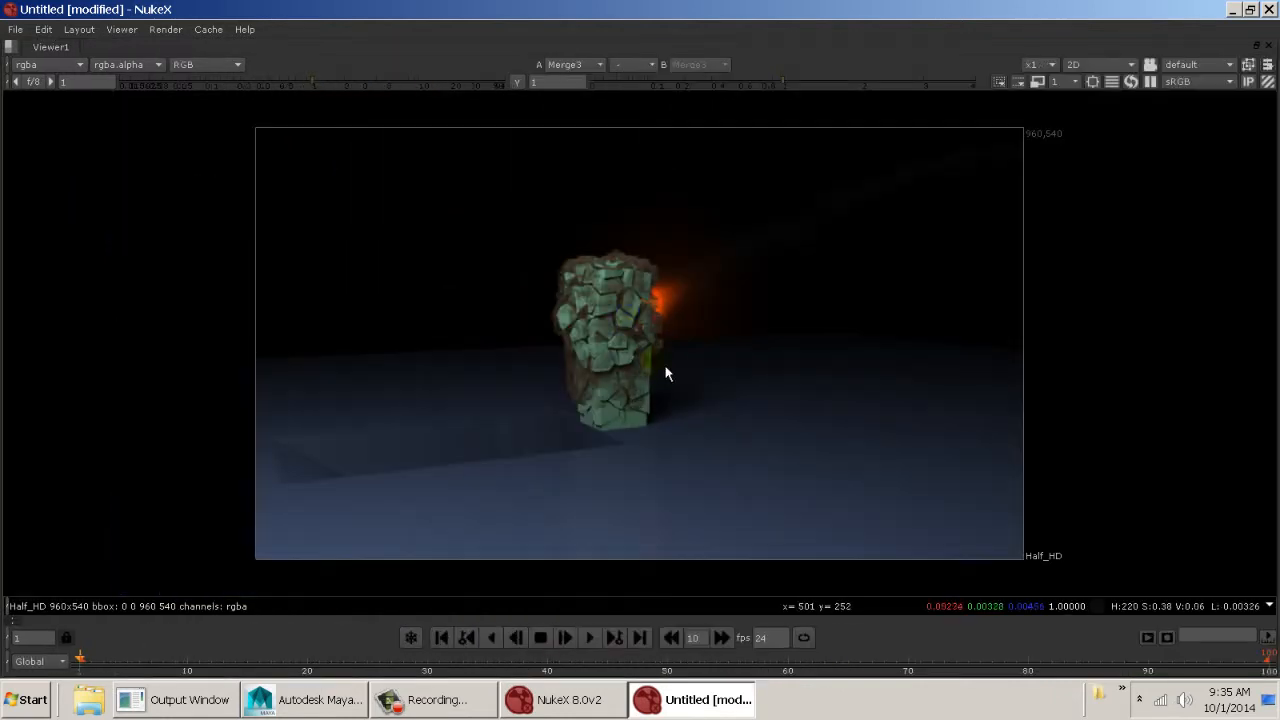
scroll(664, 364, "up", 2)
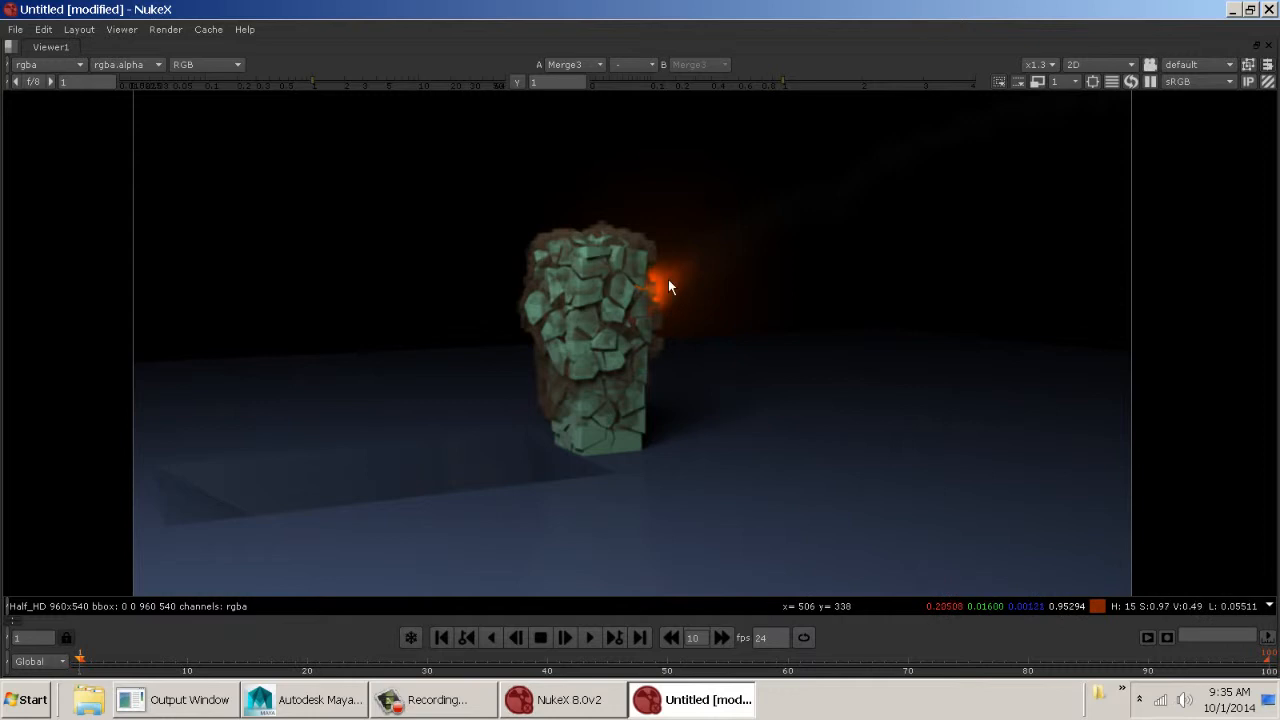
key("space")
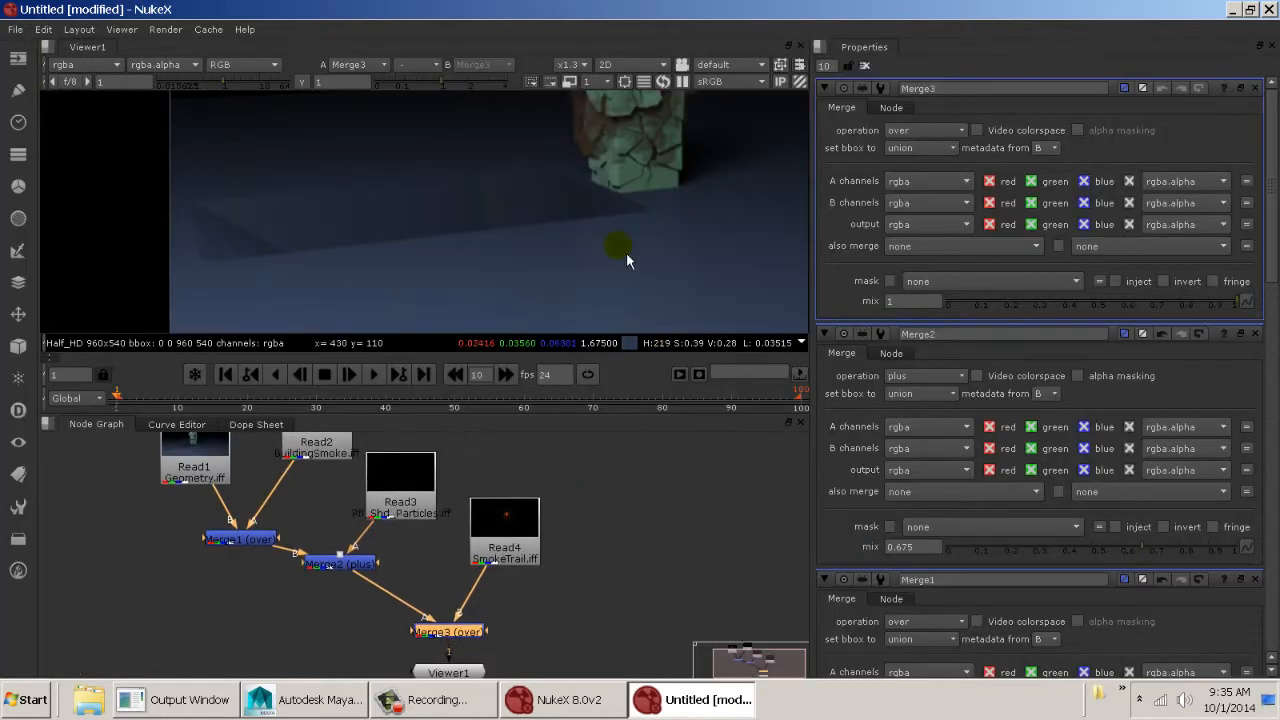
scroll(560, 272, "down", 2)
key("f")
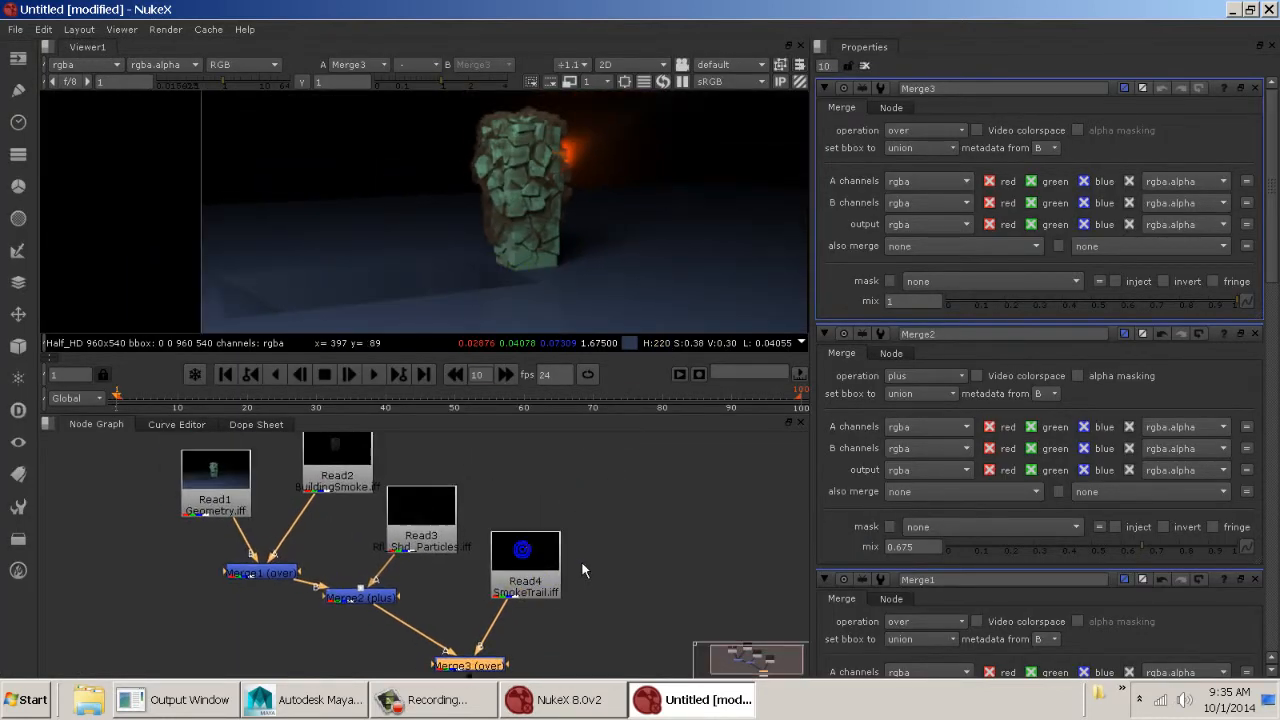
Arrange Geometry, Merge1 and Merge2 in a vertical column, with BuildingSmoke and Rfl_Shd_Particles level with their merges on the left
key("space")
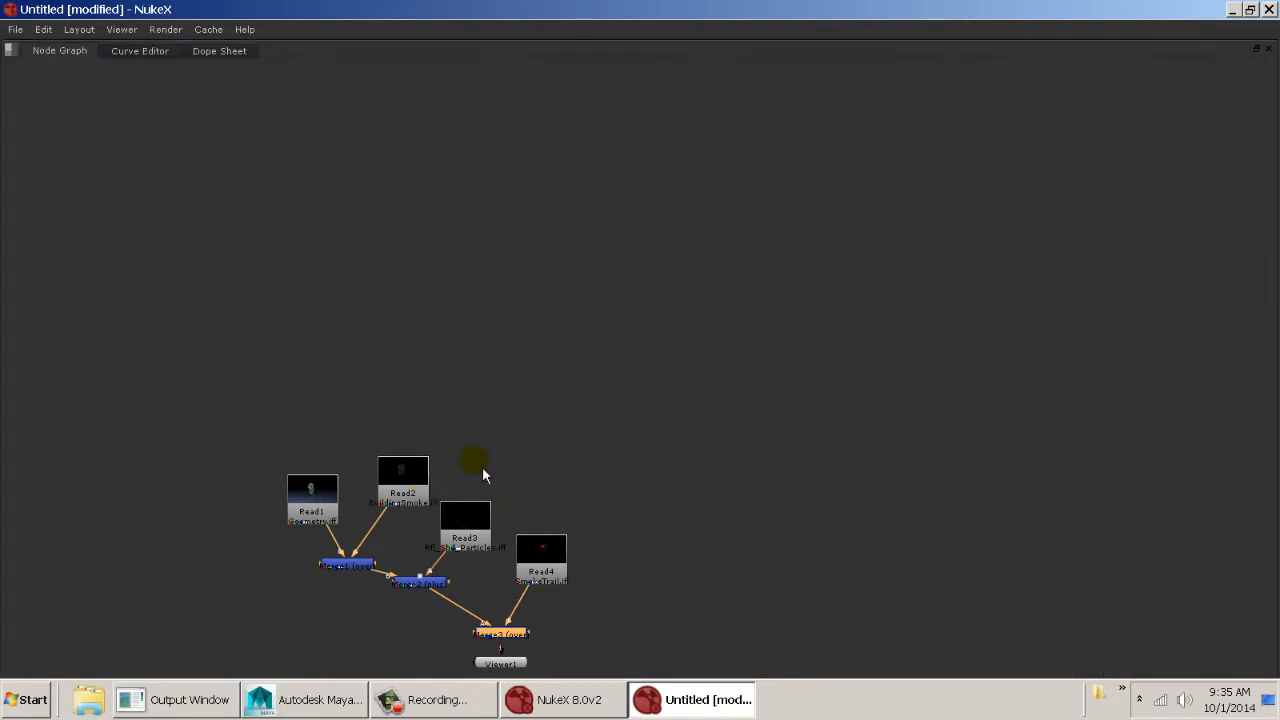
key("f")
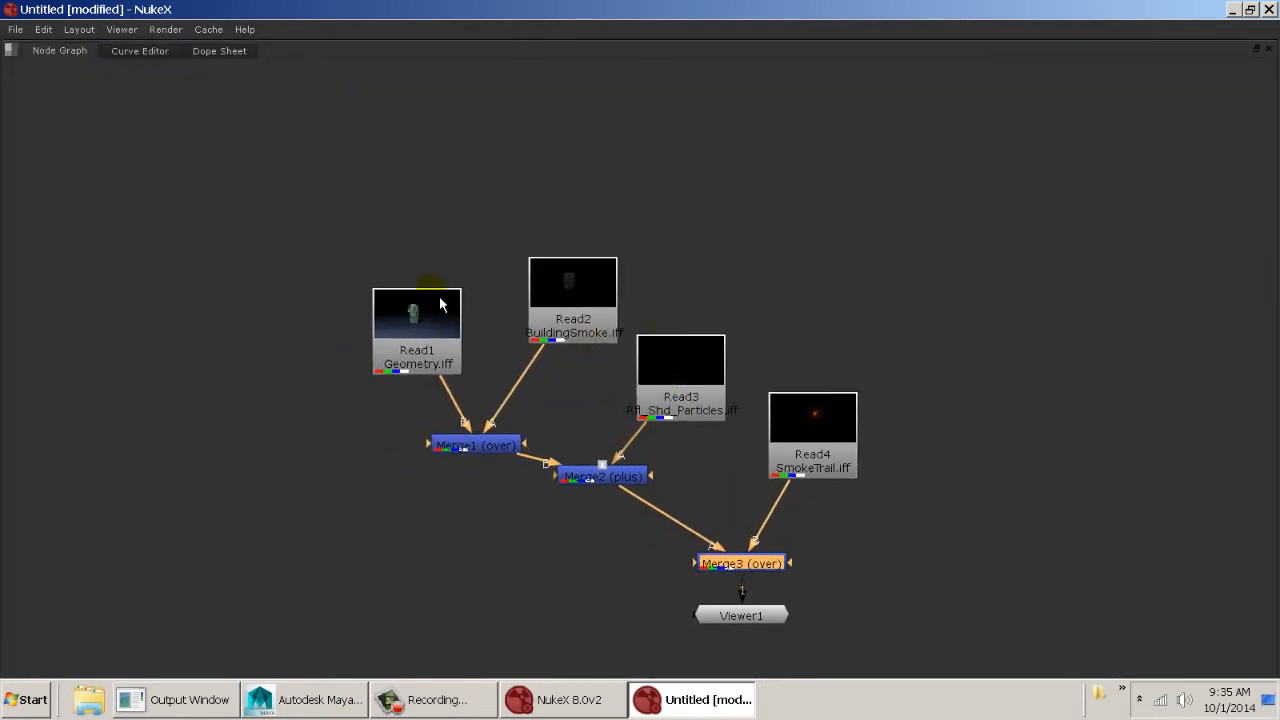
left_click_drag(427, 338, 340, 256)
left_click_drag(462, 447, 316, 457)
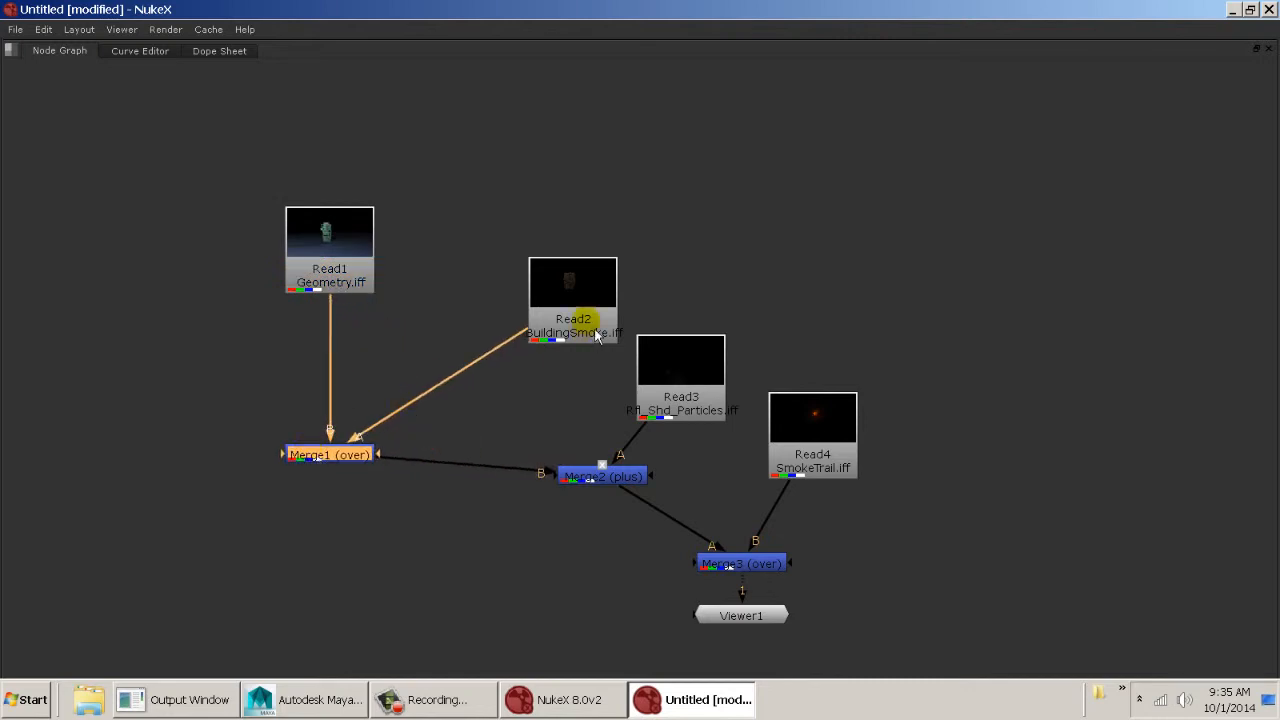
left_click_drag(588, 310, 160, 472)
left_click_drag(657, 392, 119, 589)
left_click_drag(595, 478, 329, 583)
middle_click_drag(468, 516, 638, 313)
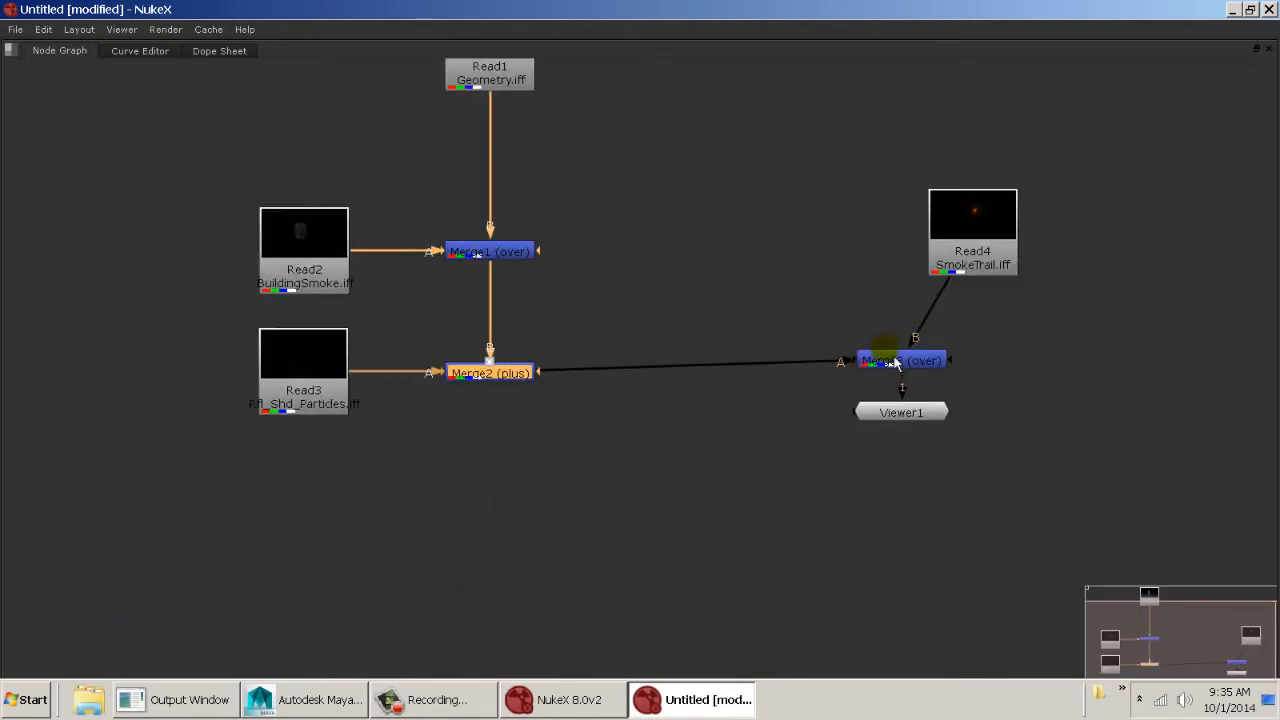
Line up Merge3 and the viewer node below Merge2, and place SmokeTrail level with Merge3 on its right
left_click_drag(888, 366, 478, 518)
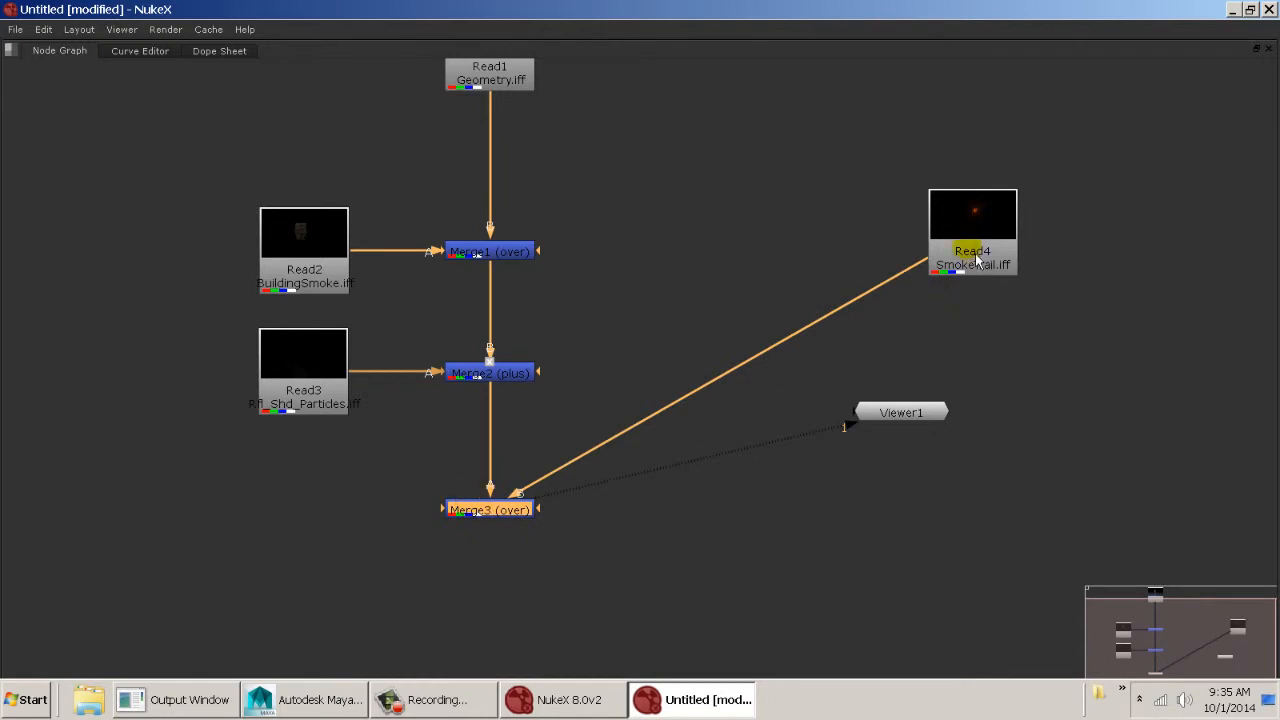
left_click_drag(907, 416, 495, 618)
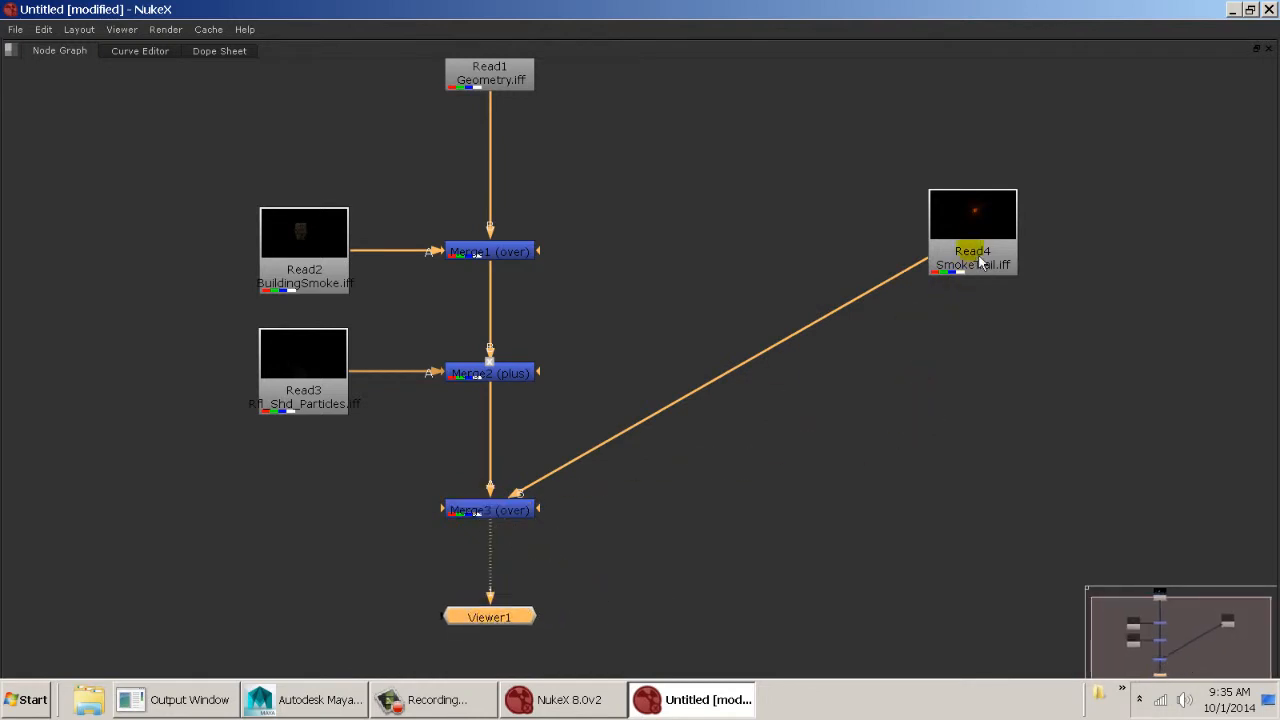
left_click_drag(966, 248, 660, 536)
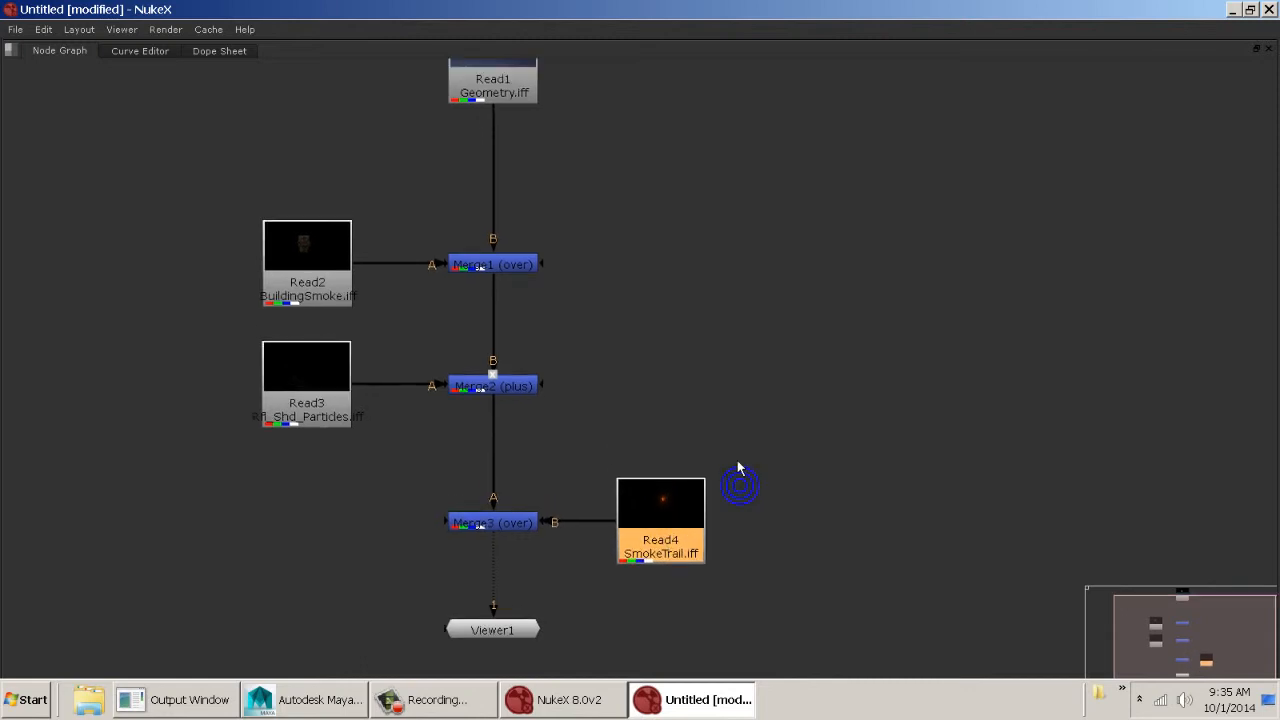
key("space")
Move the Geometry read node away from the merge column and back above Merge1
middle_click_drag(575, 650, 572, 682)
middle_click_drag(576, 492, 618, 676)
middle_click_drag(575, 509, 569, 627)
left_click_drag(465, 490, 465, 548)
middle_click_drag(527, 622, 520, 429)
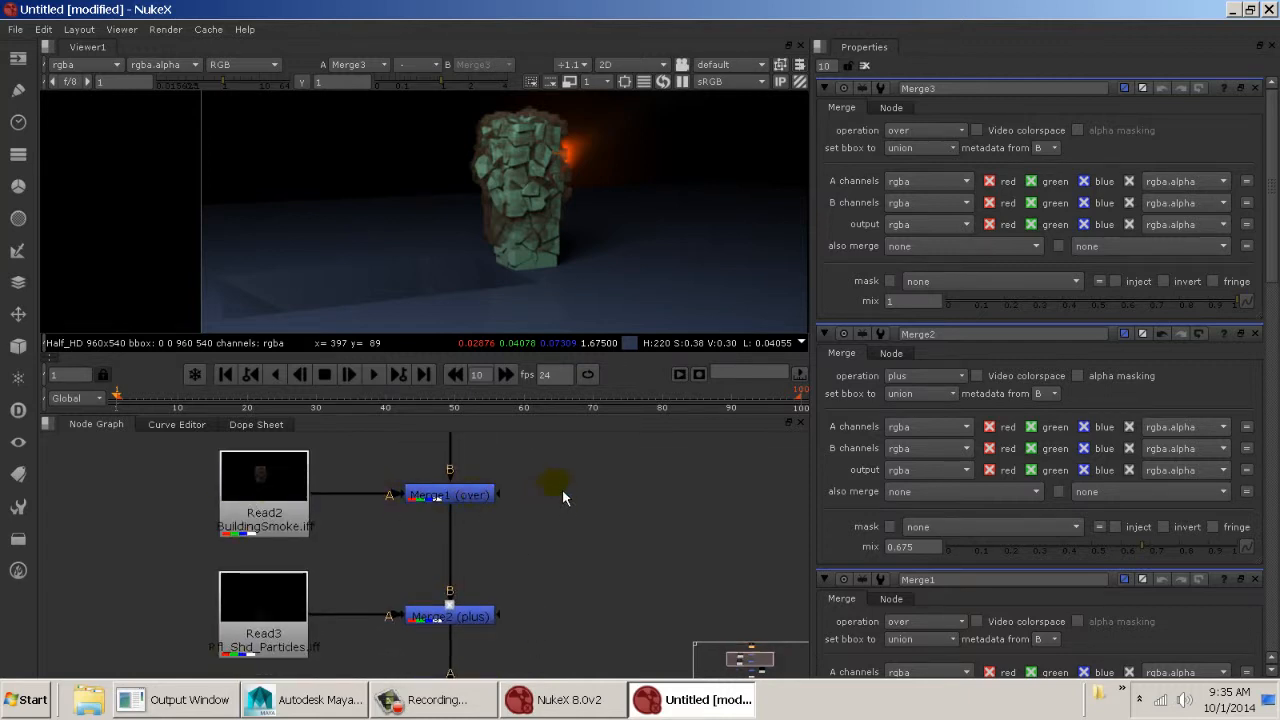
middle_click_drag(547, 486, 541, 655)
left_click_drag(474, 530, 619, 606)
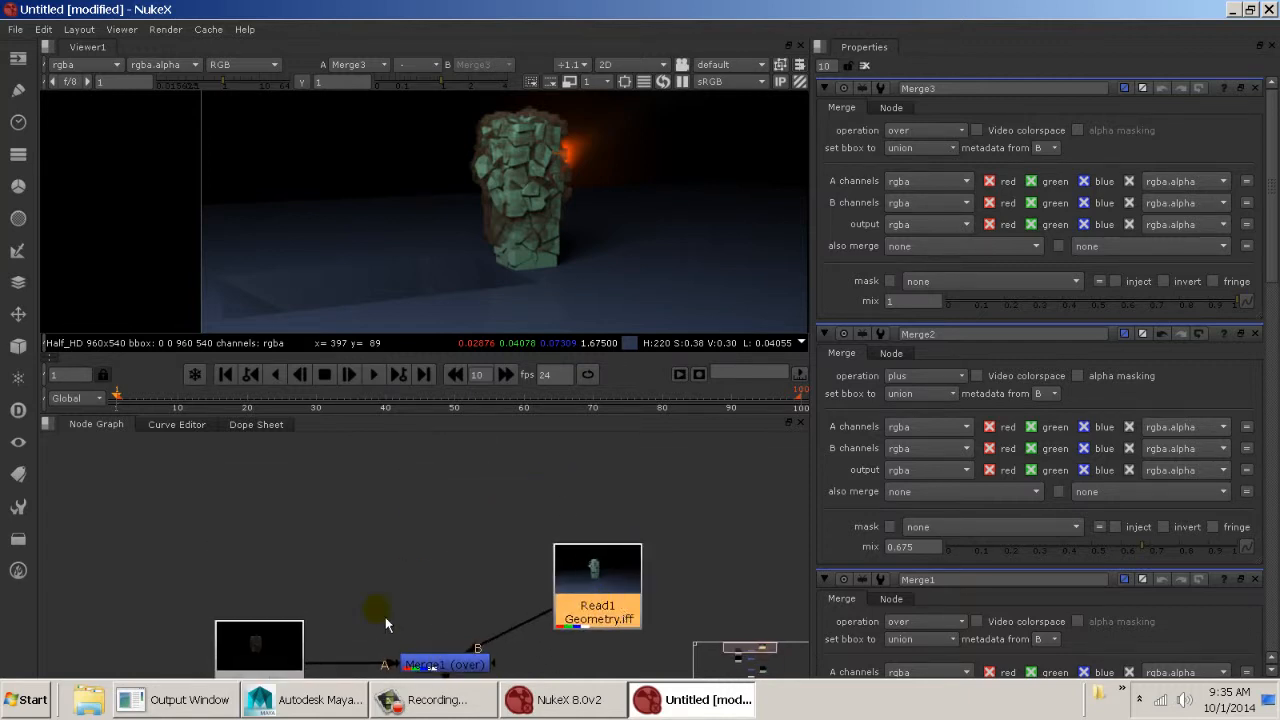
mouse_move(267, 648)
left_mouse_down()
mouse_move(413, 523)
mouse_move(463, 526)
mouse_move(288, 610)
mouse_move(277, 647)
left_mouse_up()
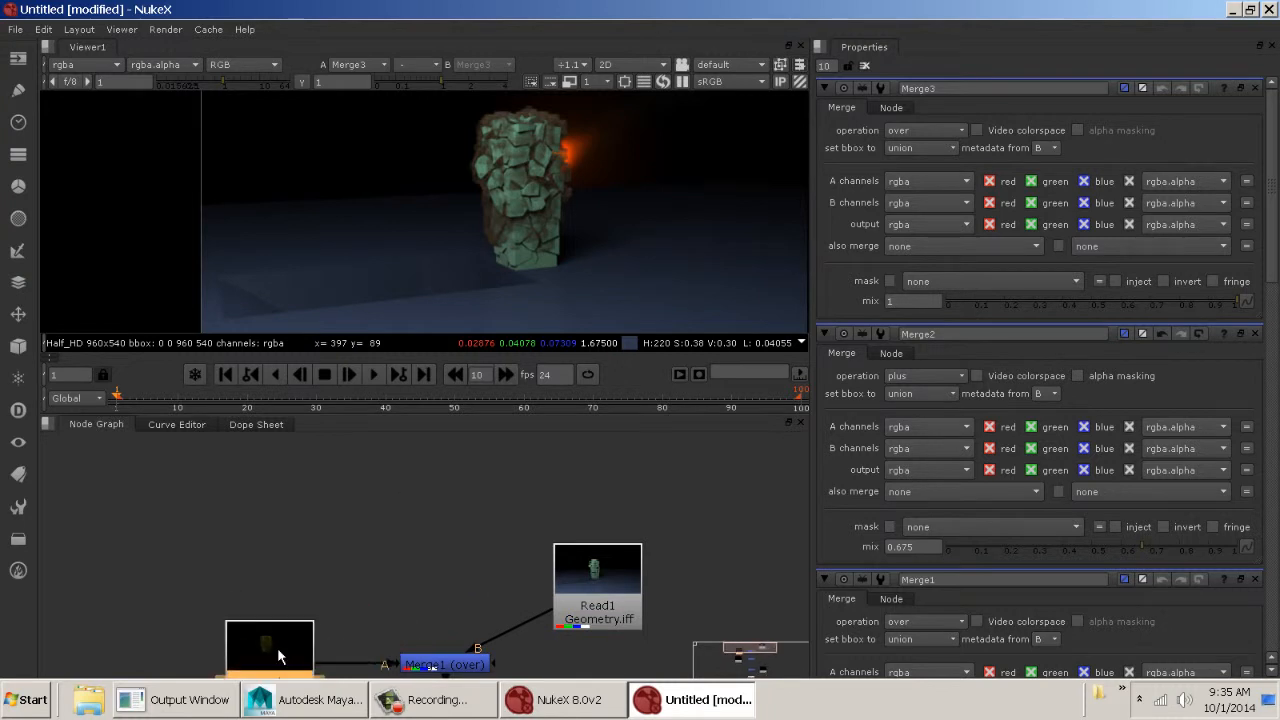
left_click_drag(604, 601, 449, 543)
middle_click_drag(558, 630, 463, 373)
middle_click_drag(511, 589, 511, 496)
middle_click_drag(575, 627, 581, 548)
middle_click_drag(444, 545, 481, 663)
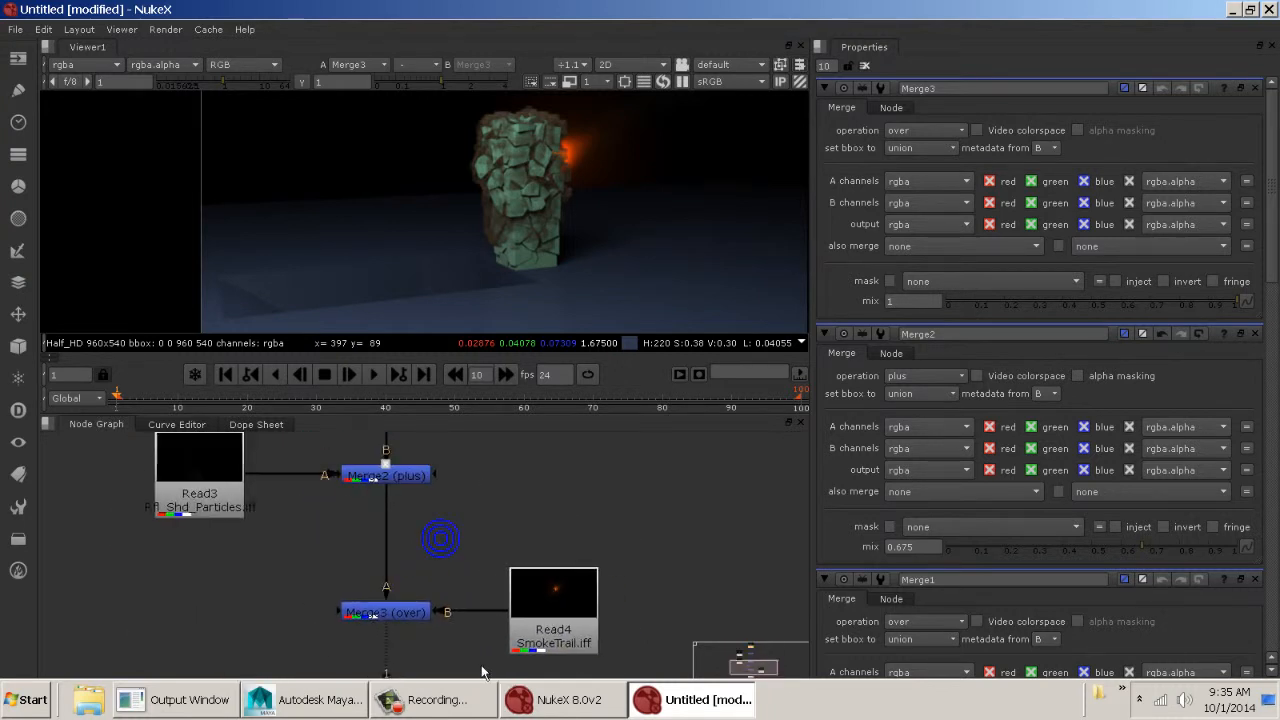
Move Merge3 out of the column and back below Merge2, with SmokeTrail level on its right
left_click(453, 637)
left_click_drag(404, 591, 524, 498)
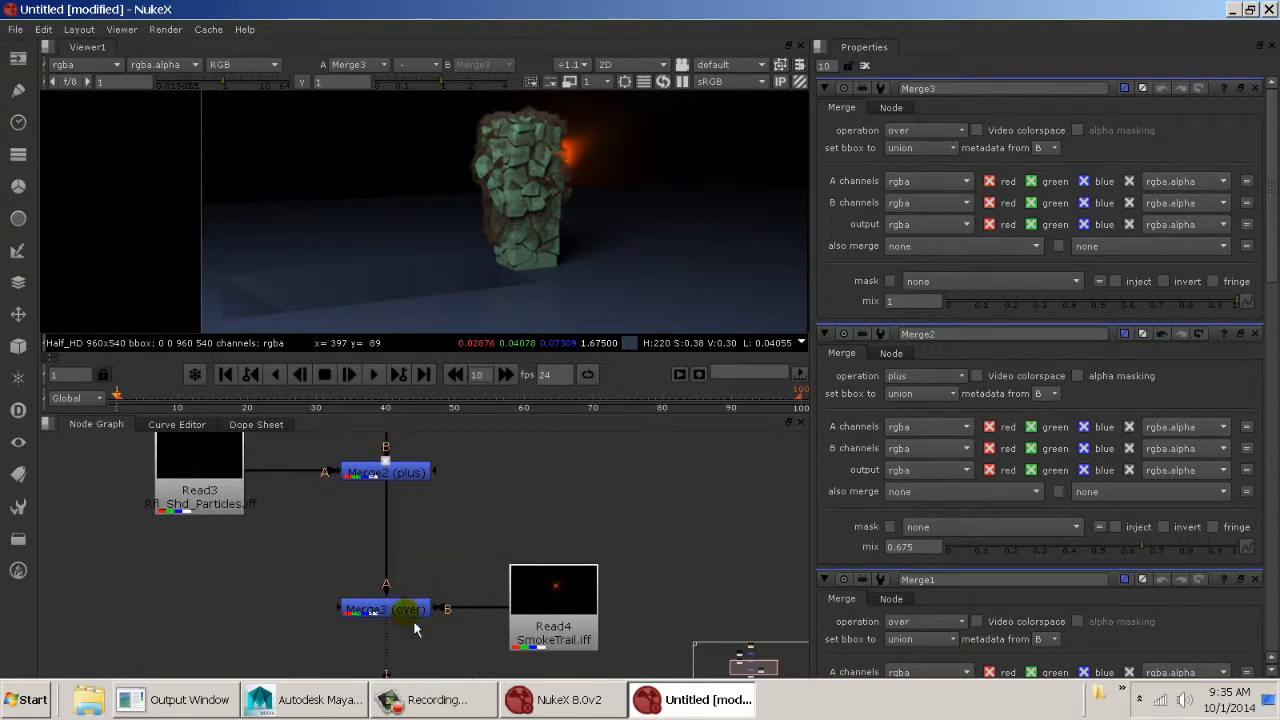
left_click_drag(413, 612, 586, 481)
left_click_drag(595, 596, 573, 455)
middle_click_drag(652, 508, 647, 449)
left_click_drag(562, 522, 416, 668)
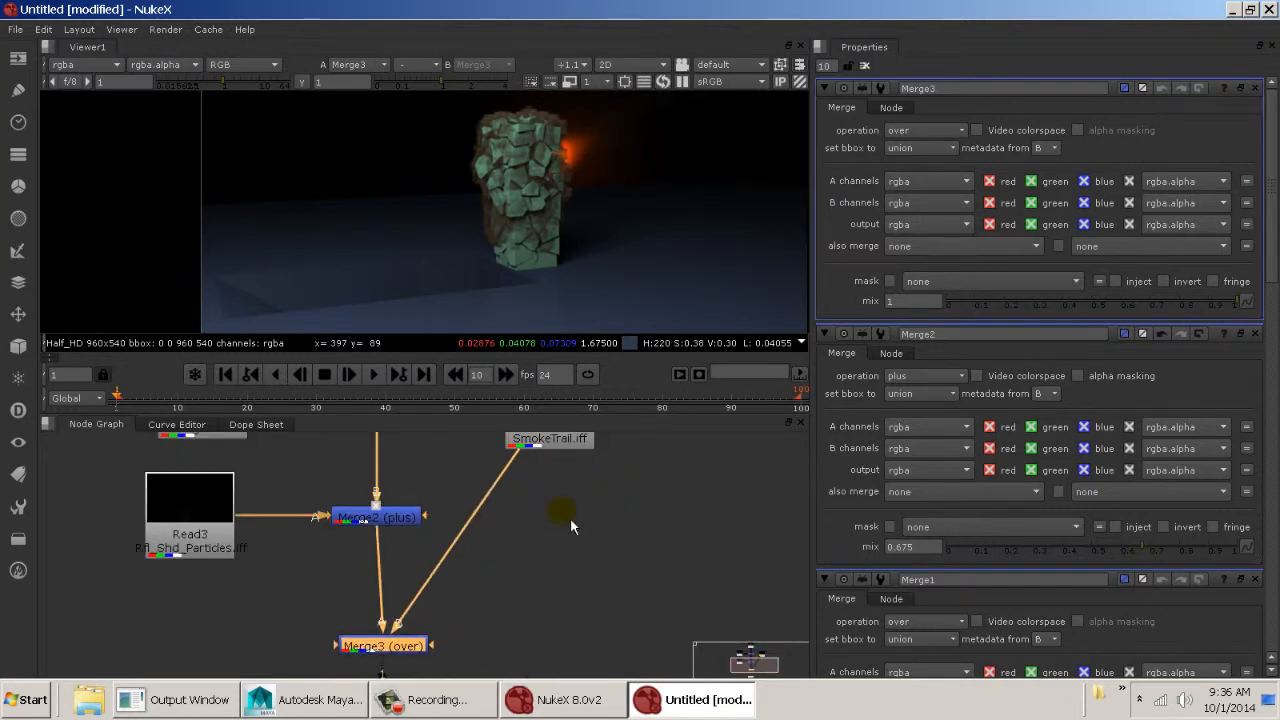
left_click_drag(565, 461, 523, 594)
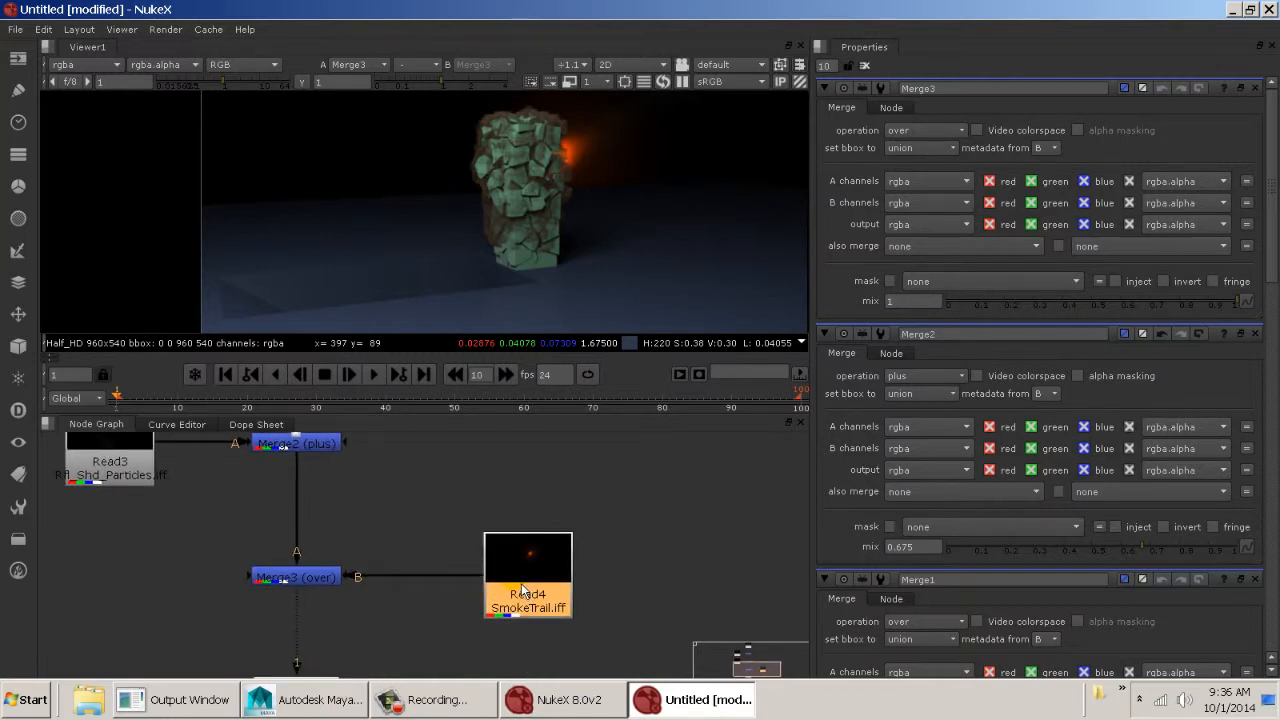
Add a Grade node after SmokeTrail, align it with Merge3, and set its multiply to 3.3
key("g")
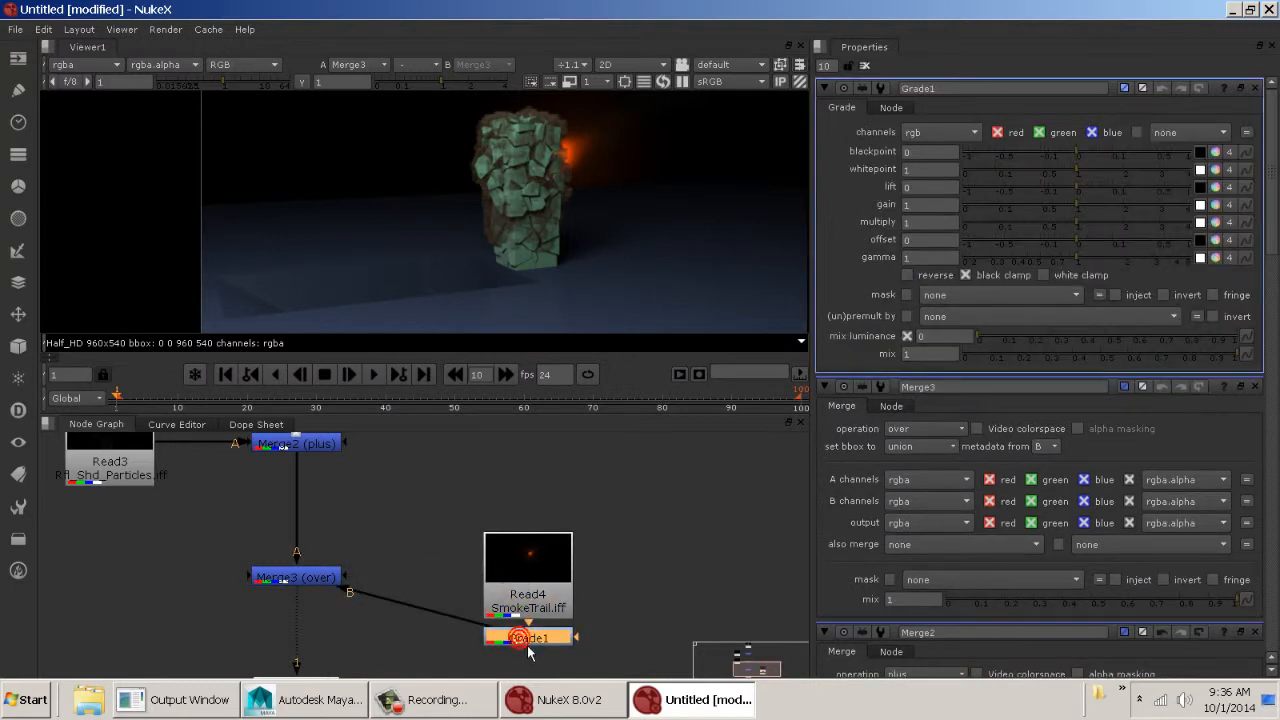
left_click_drag(541, 628, 545, 557, "ctrl")
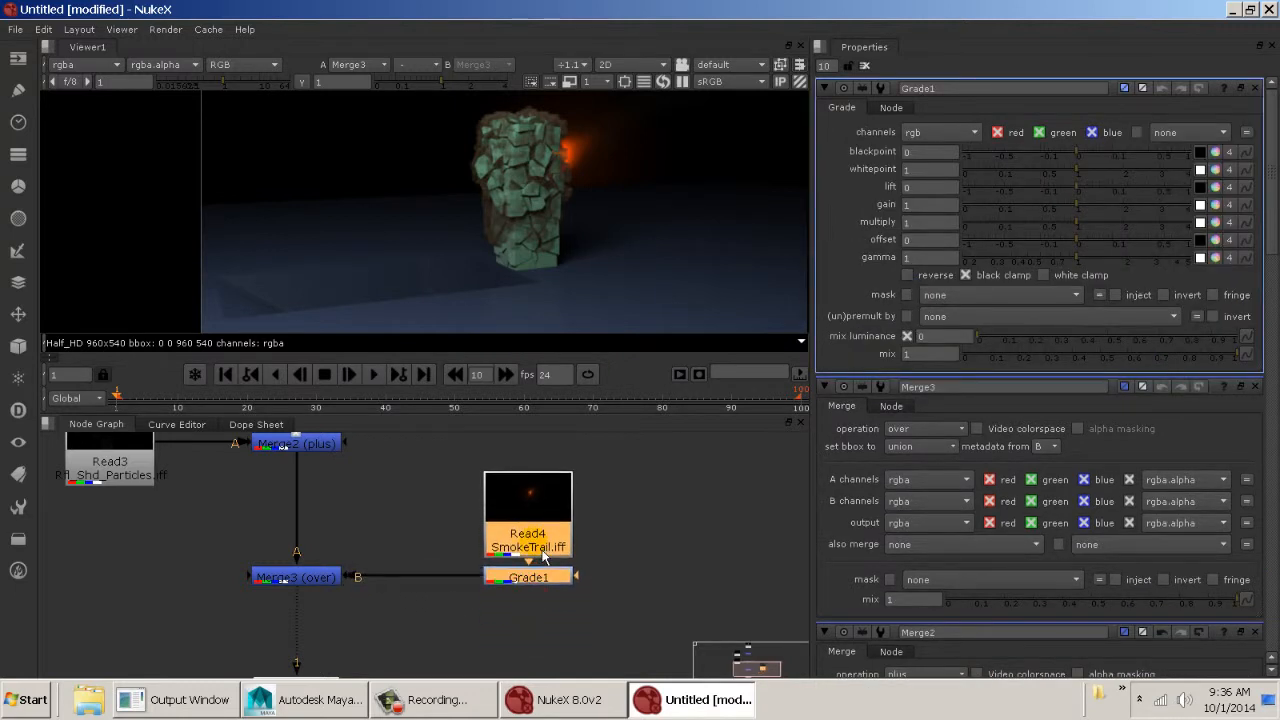
left_click_drag(1084, 233, 1172, 237)
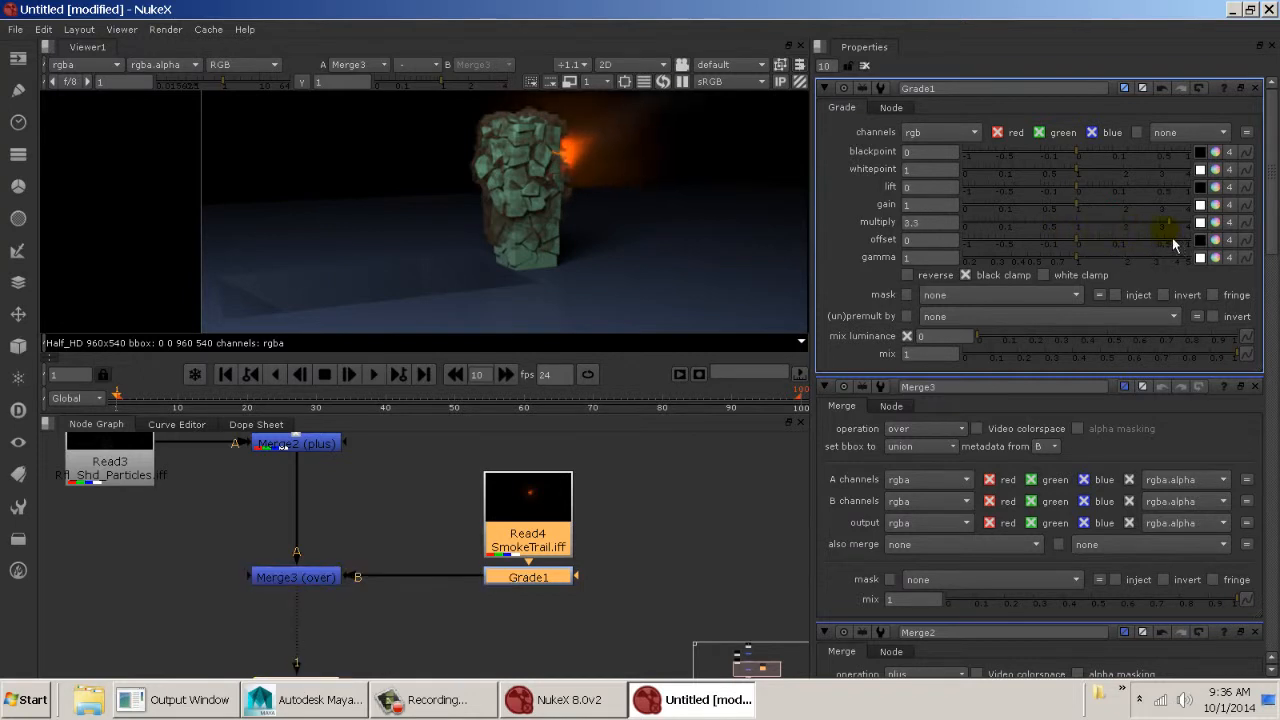
scroll(527, 280, "up", 3)
scroll(537, 262, "up", 1)
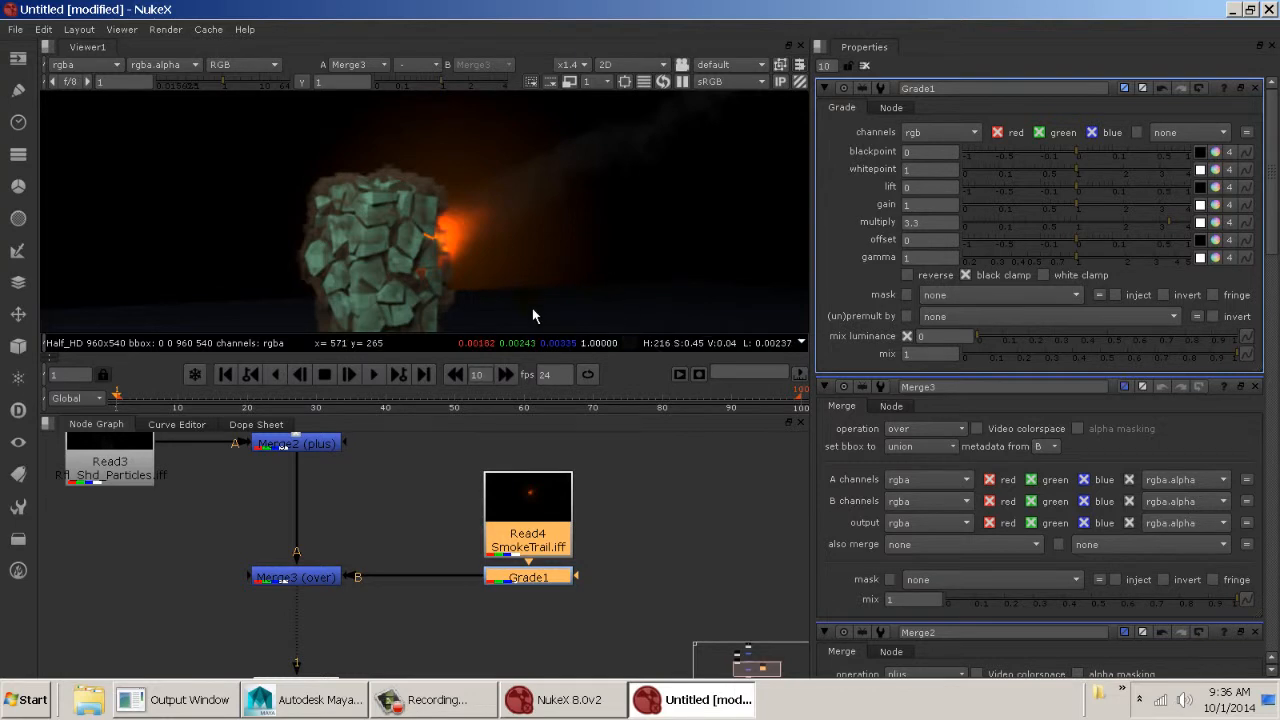
Swap Merge3's A and B inputs so that the graded SmokeTrail feeds A
middle_click_drag(357, 493, 382, 528)
left_click(344, 614)
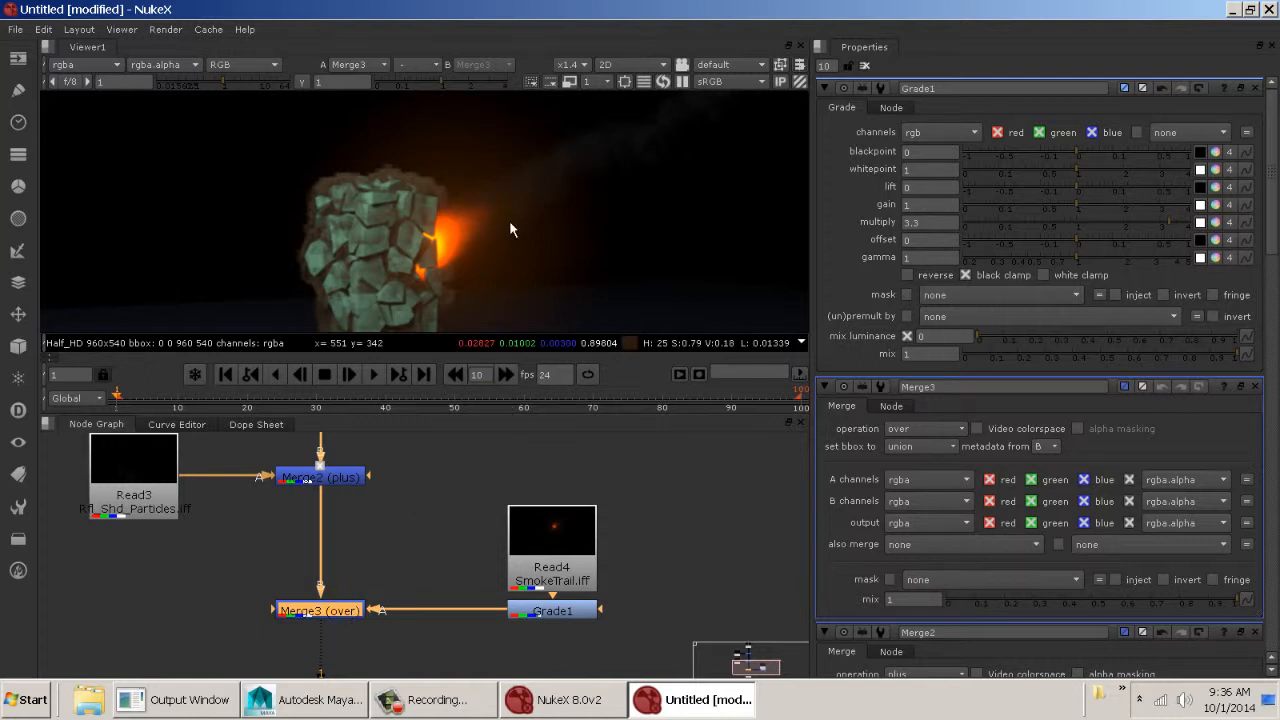
middle_click_drag(509, 254, 520, 189)
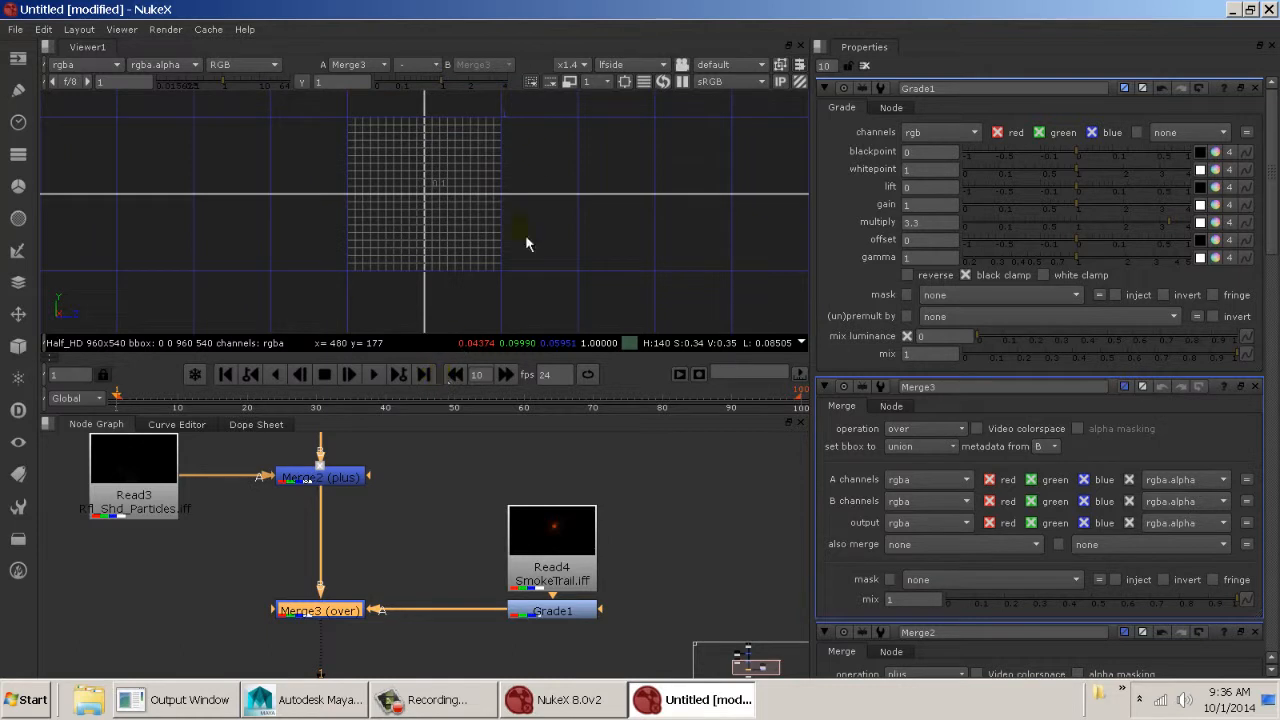
Switch the viewer from the left-side 3D view back to 2D
left_click(645, 65)
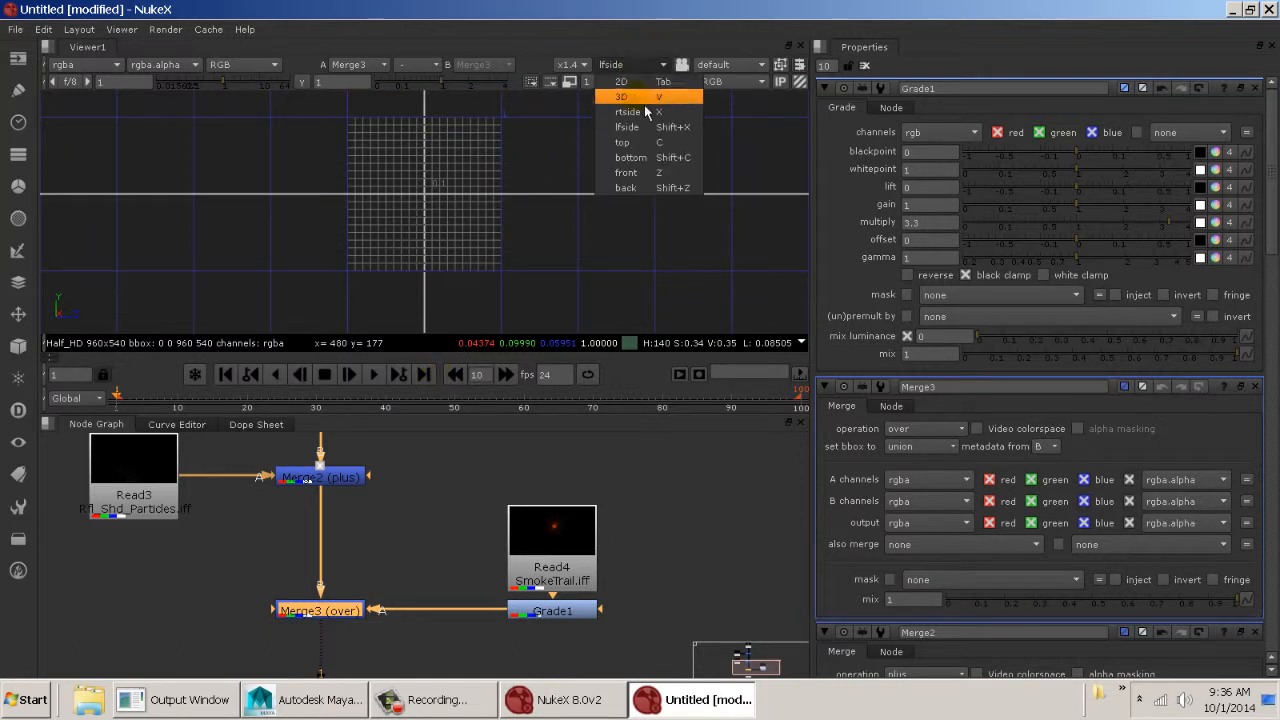
left_click(644, 103)
left_click(645, 65)
left_click(640, 46)
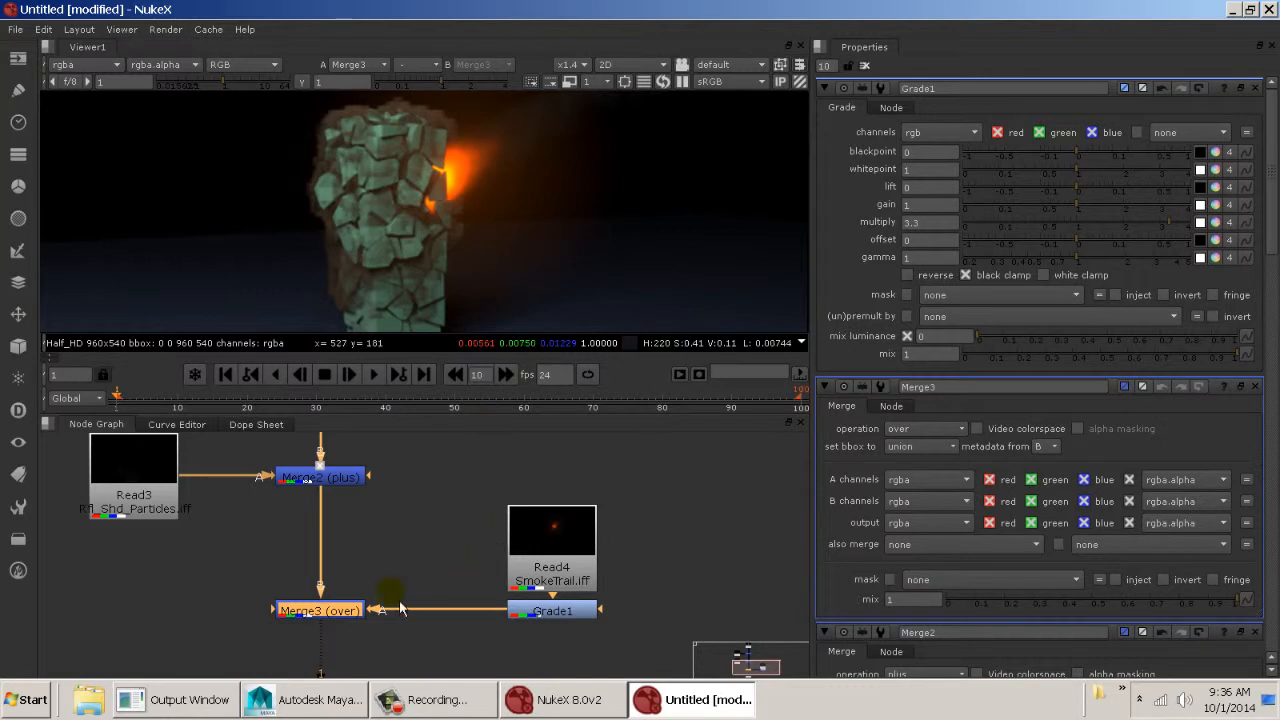
Compare both input orders of Merge3 by swapping A and B repeatedly, ending with the graded SmokeTrail in A
key("shift+x")
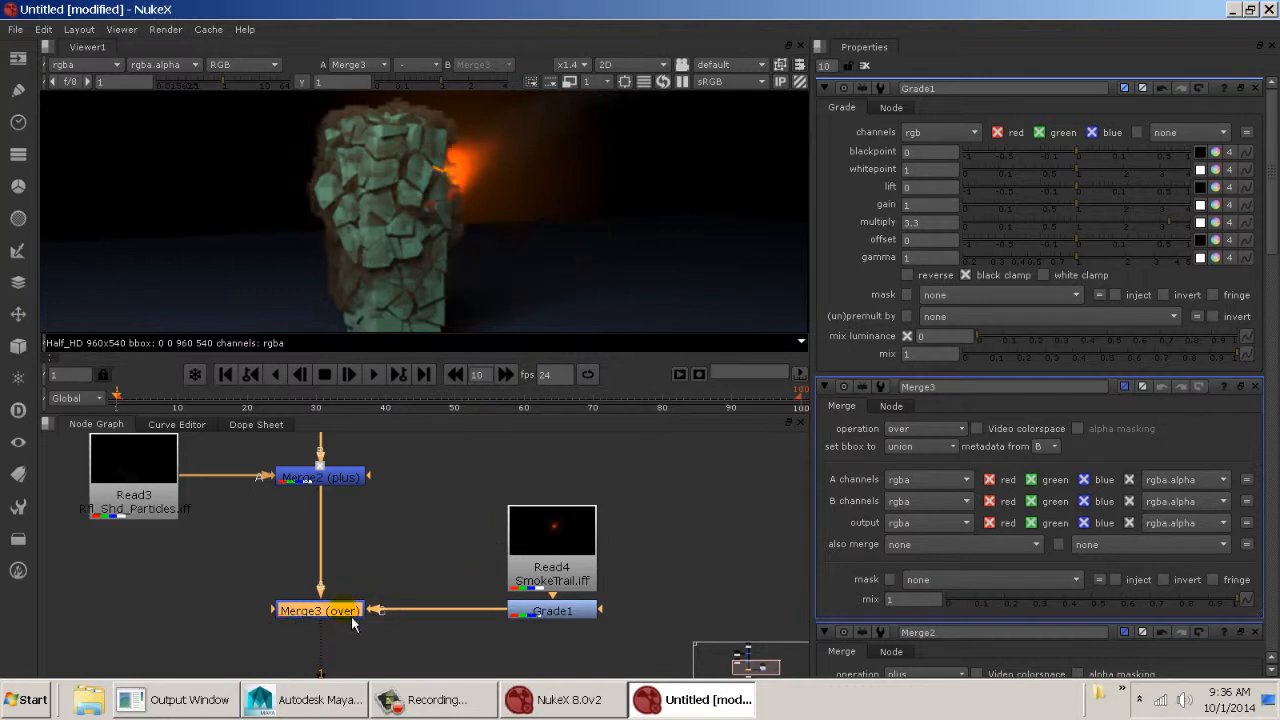
key("shift+x")
key("shift+x")
key("shift+x")
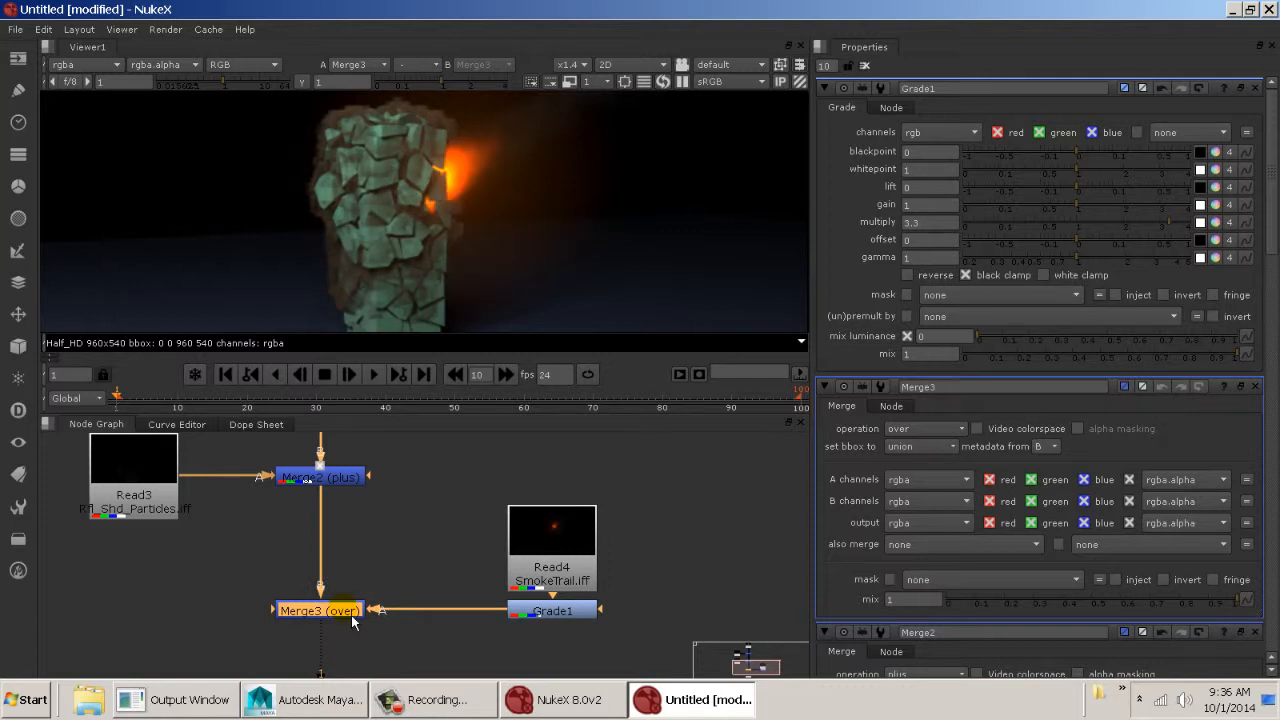
key("shift+x")
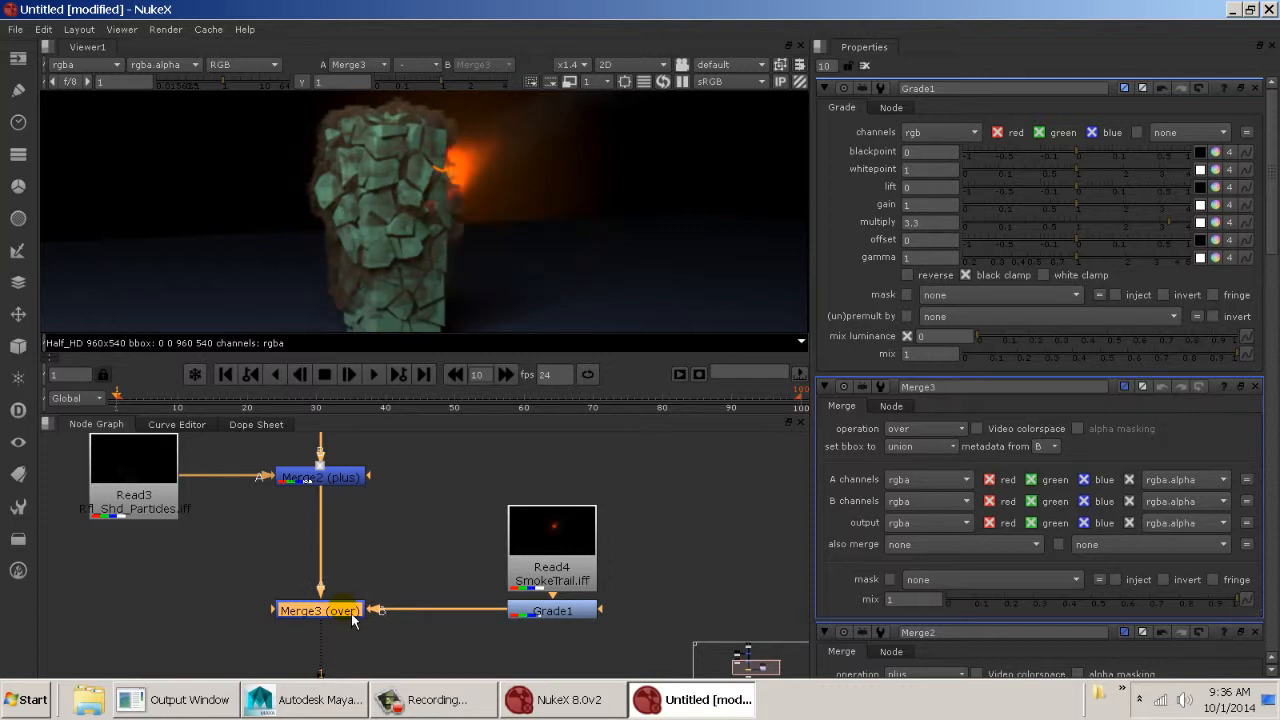
key("shift+x")
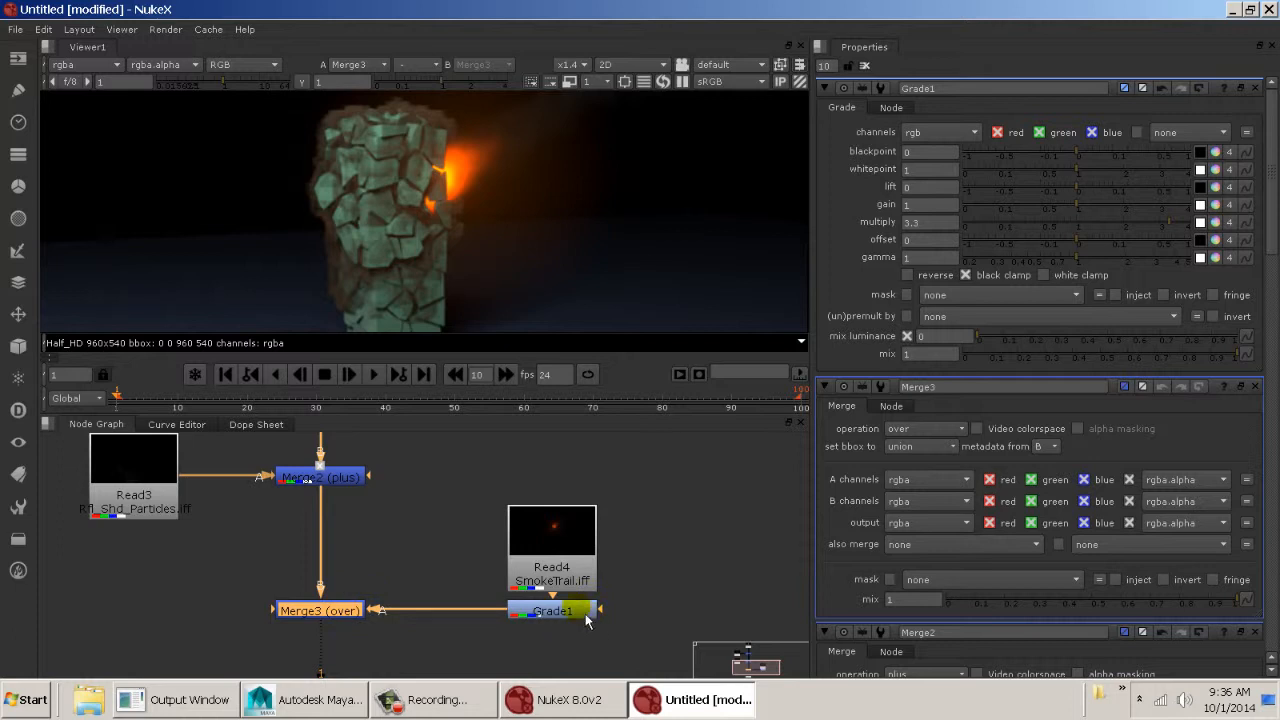
Move SmokeTrail and its Grade node to the left below Rfl_Shd_Particles, and lower Merge3 level with the Grade node
left_click_drag(563, 551, 103, 572)
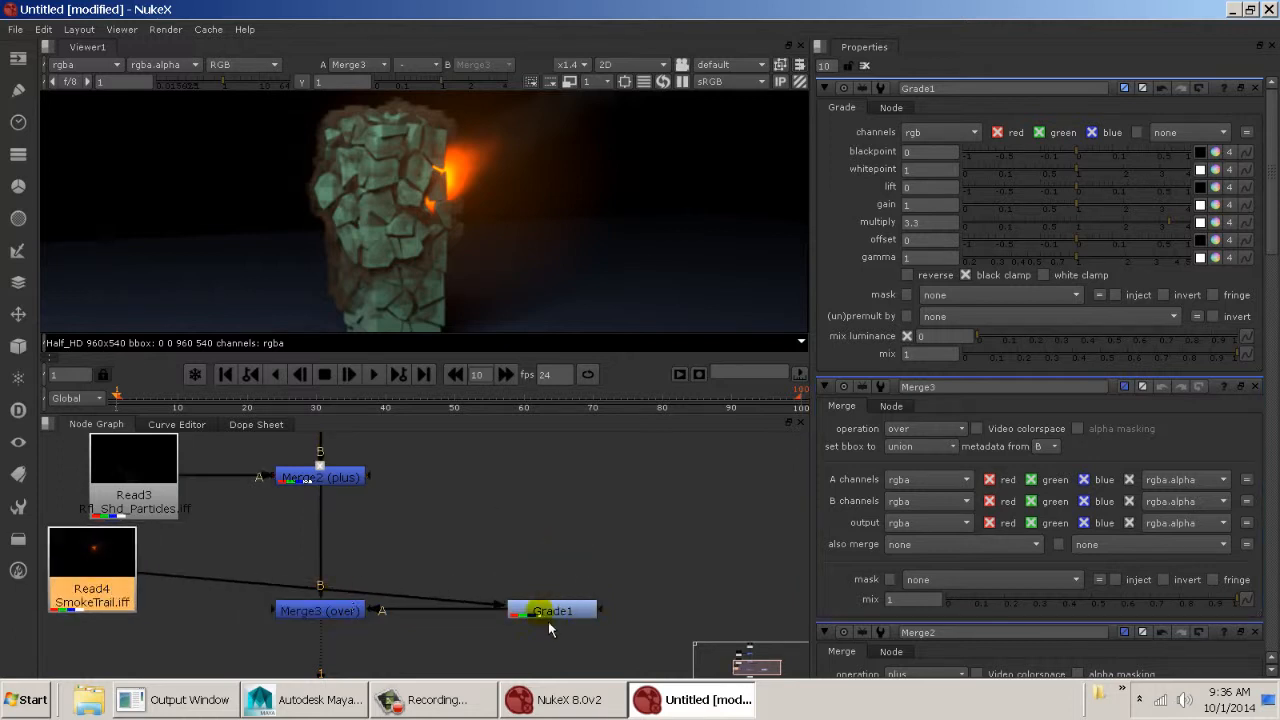
left_click_drag(548, 620, 81, 647)
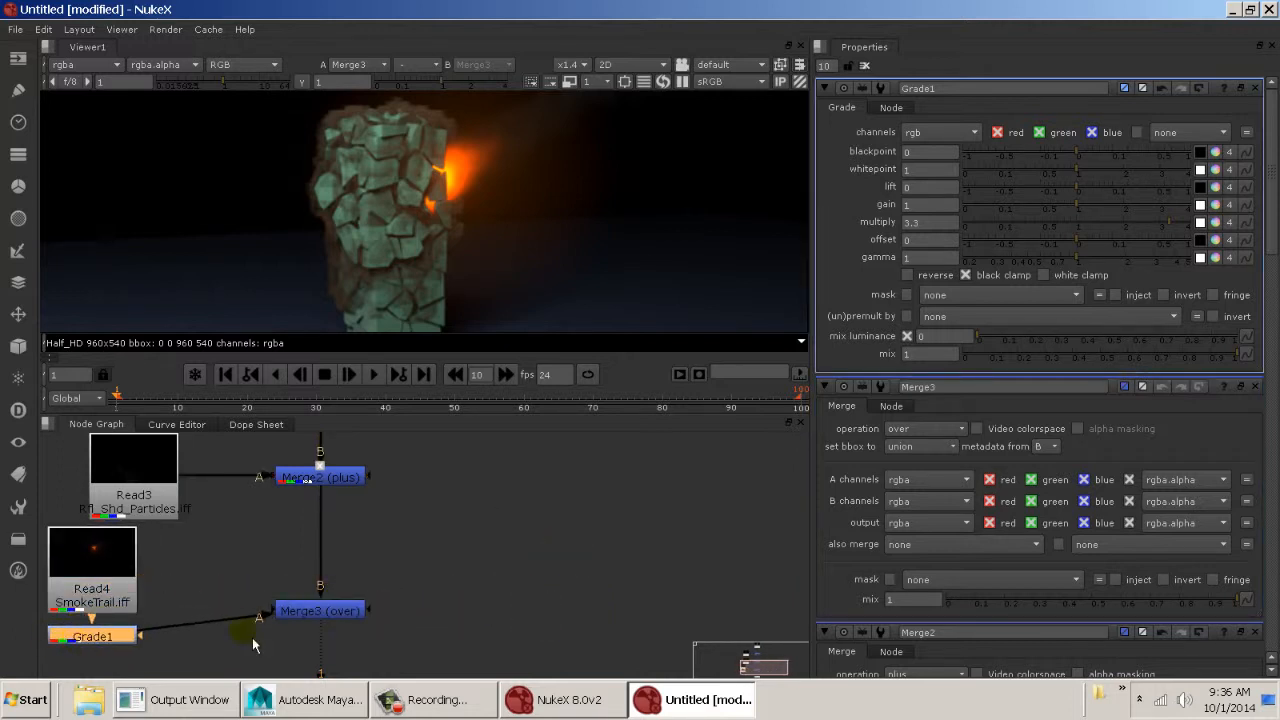
left_click_drag(341, 623, 346, 655)
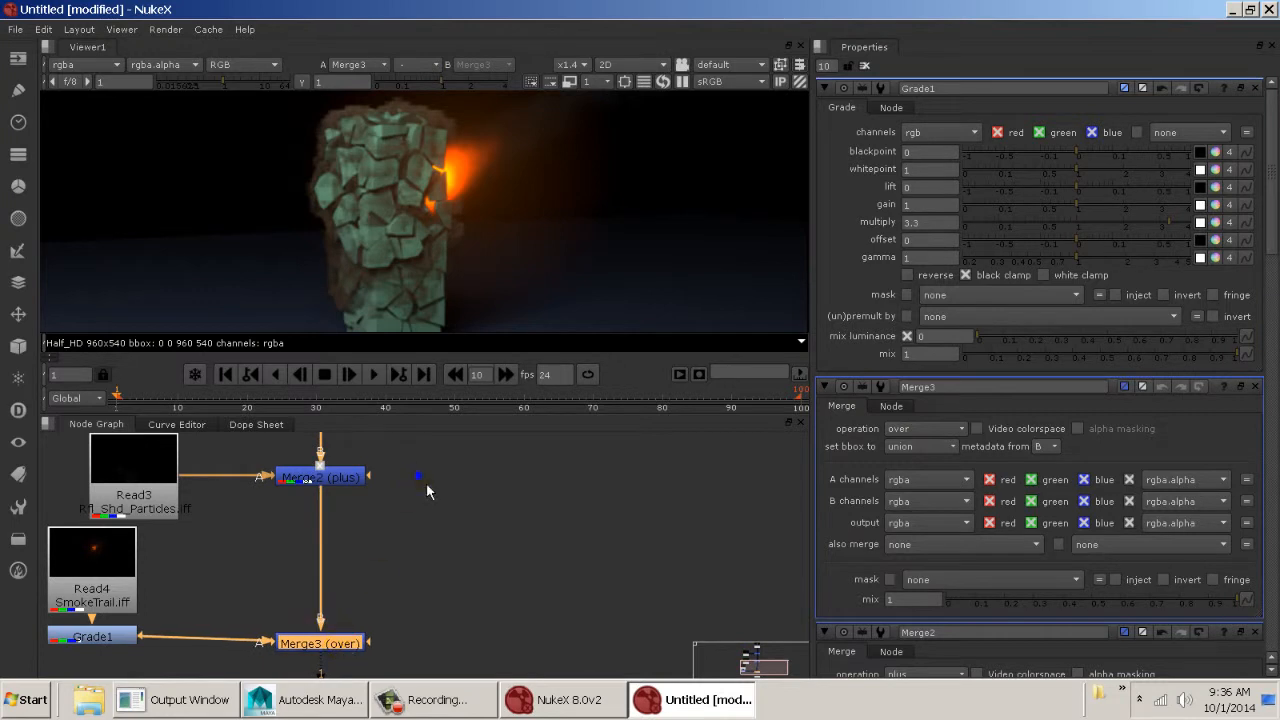
middle_click_drag(427, 486, 465, 522)
scroll(450, 545, "down", 2)
left_click(219, 628)
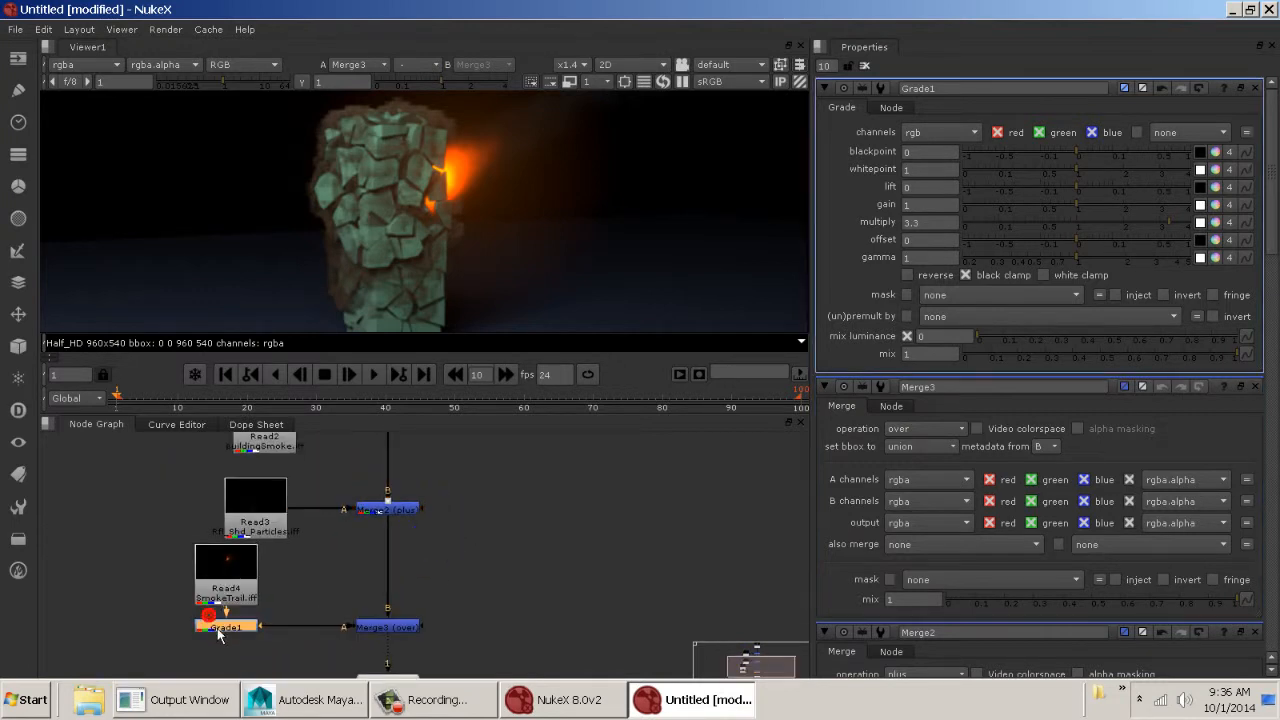
Lower the SmokeTrail node slightly and realign Merge2 level with Rfl_Shd_Particles, straight below Merge1
left_click_drag(228, 565, 228, 572)
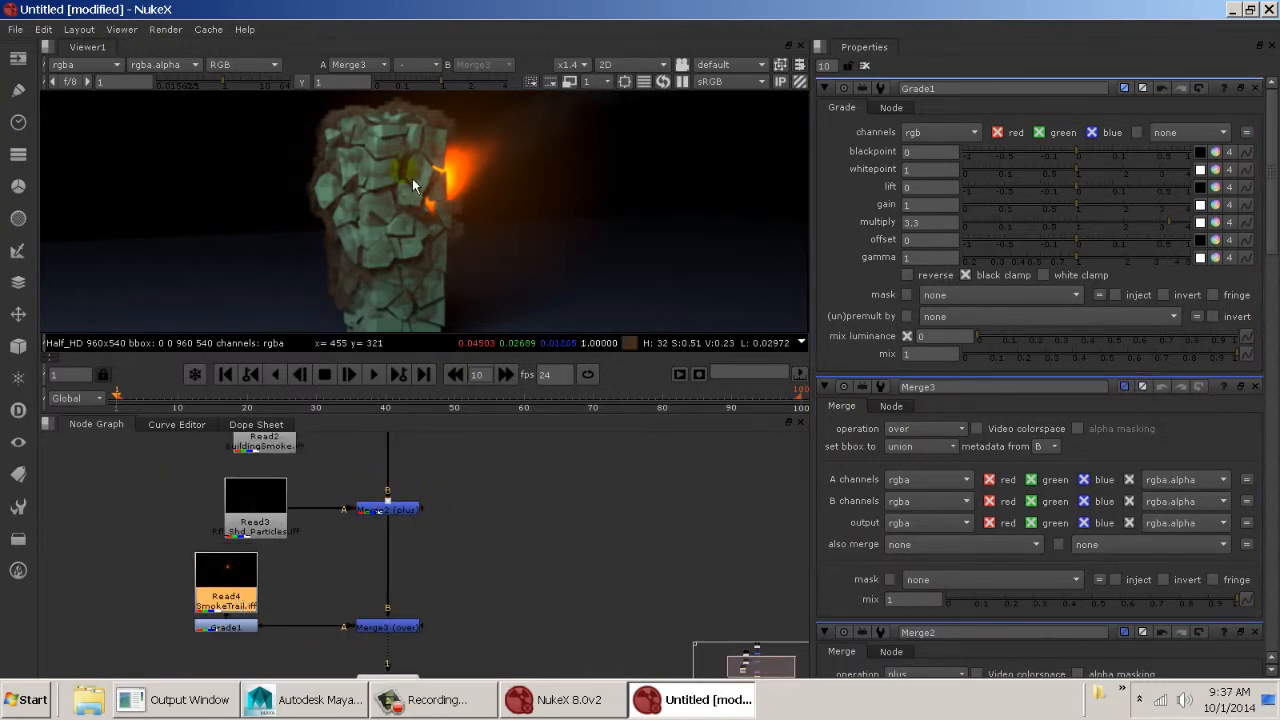
middle_click_drag(379, 543, 381, 601)
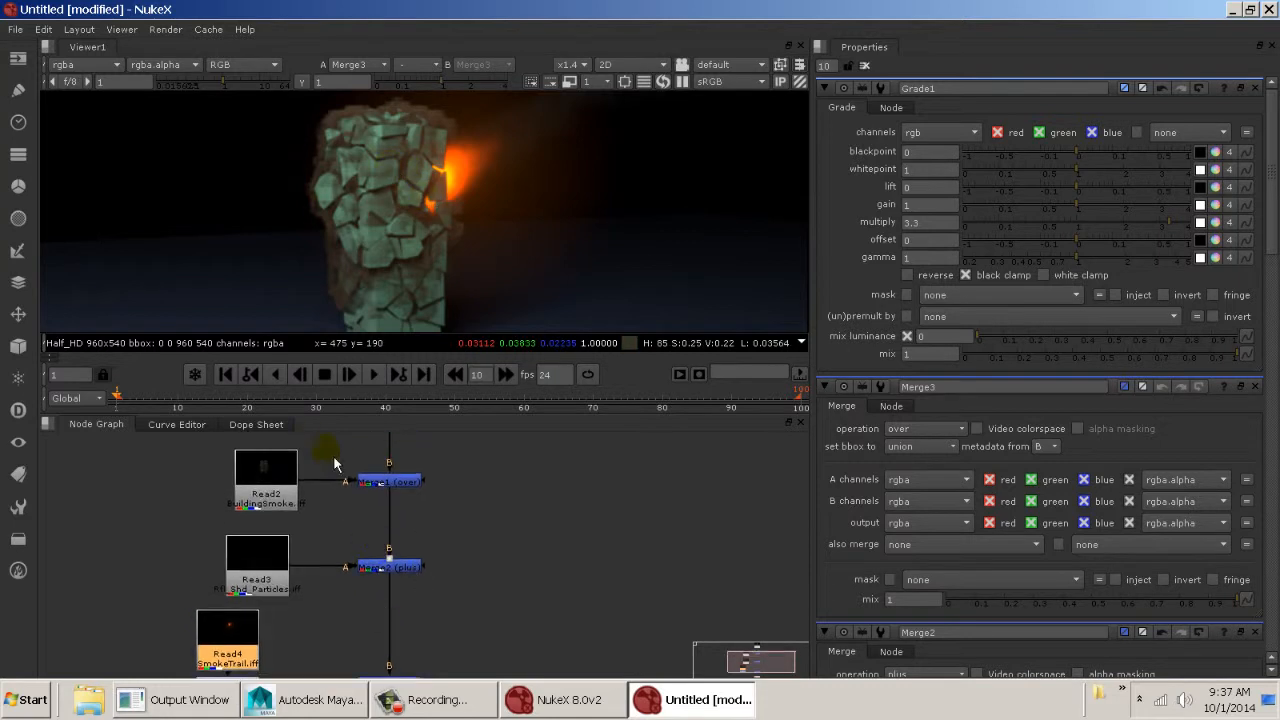
middle_click_drag(465, 526, 461, 583)
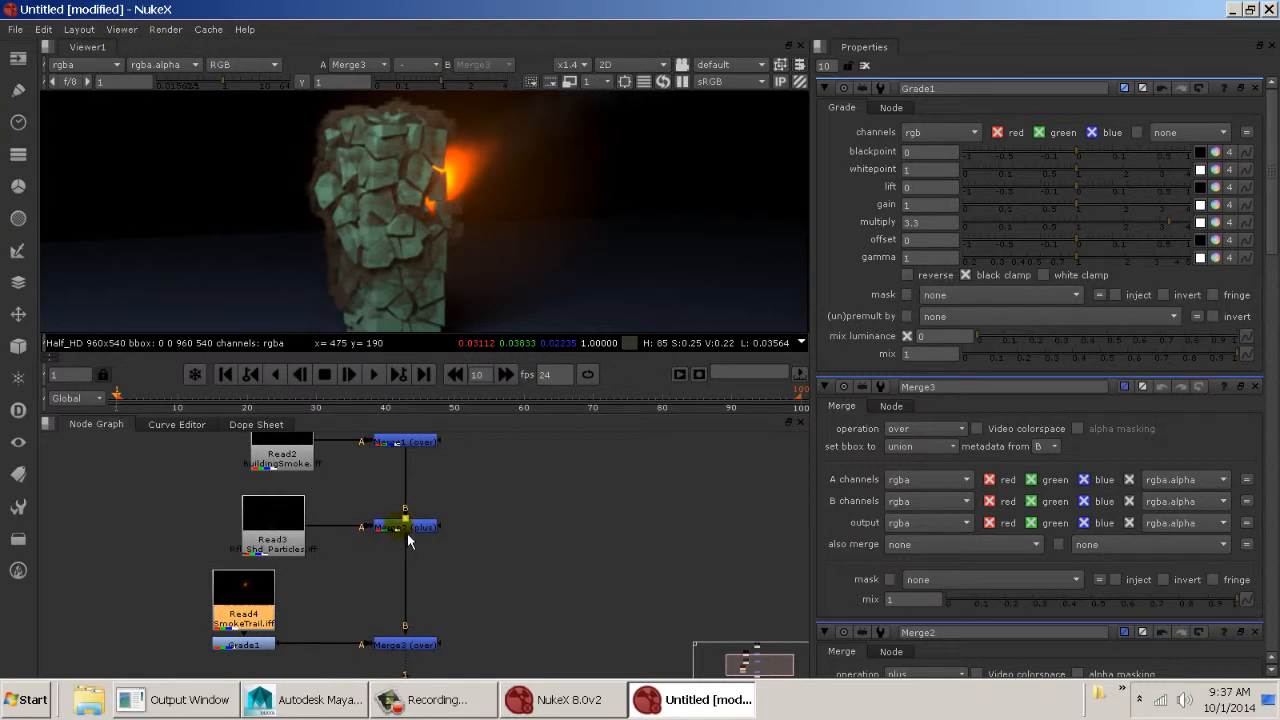
left_click_drag(412, 514, 426, 494)
left_click_drag(366, 532, 300, 531)
left_click_drag(416, 519, 405, 448)
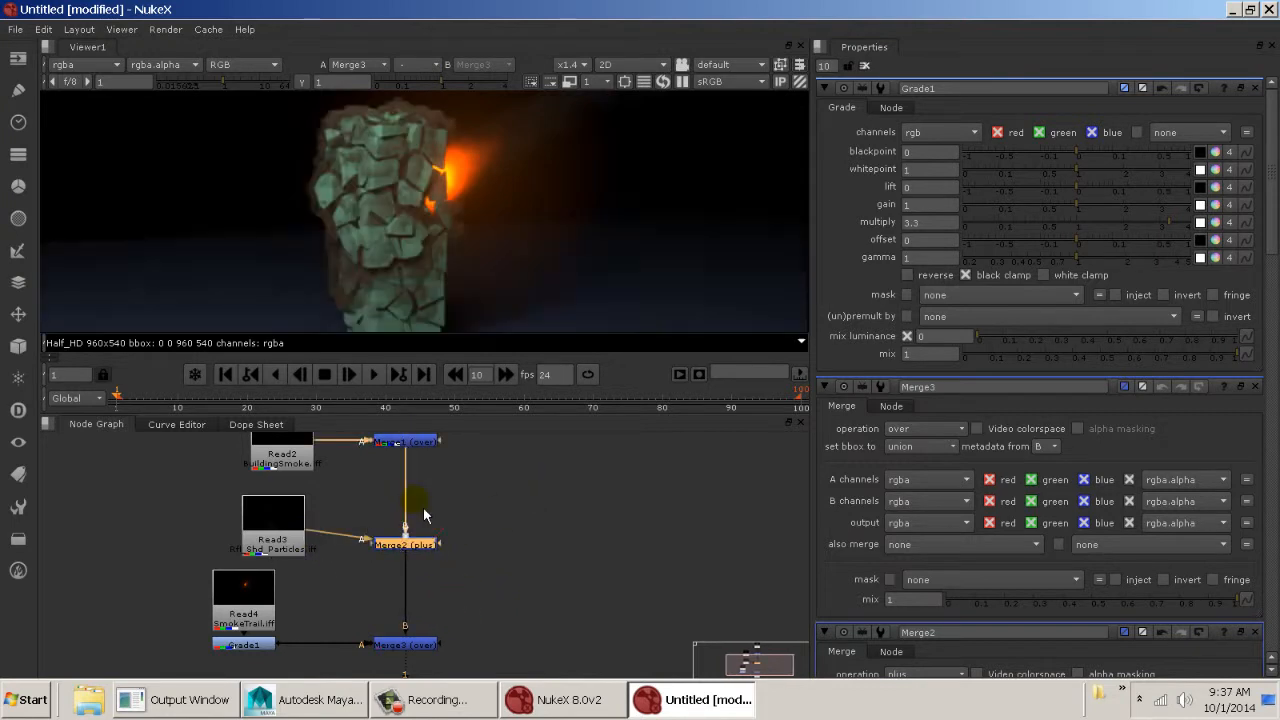
left_click_drag(417, 553, 417, 545)
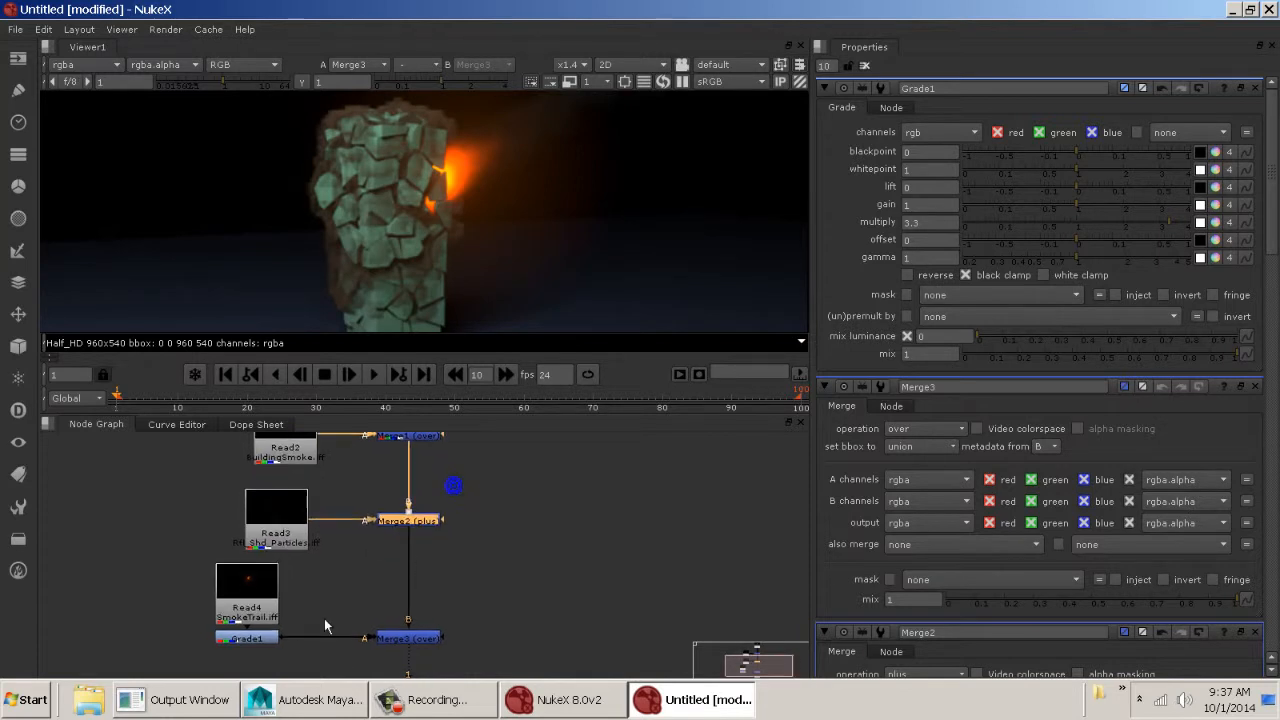
Move SmokeTrail and its Grade node further left, and insert a Glow node after the Grade, level with Merge3
left_click(258, 645)
left_click_drag(260, 614, 172, 616)
key("Tab")
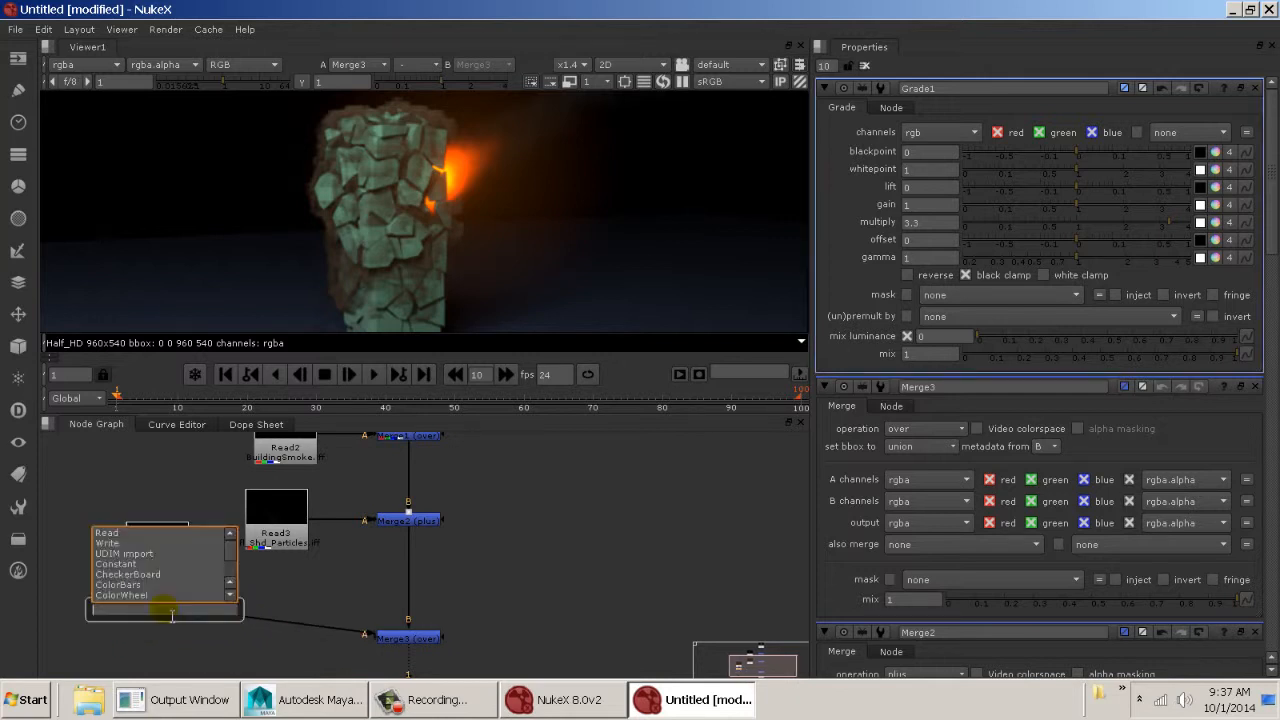
type("Glow")
key("Return")
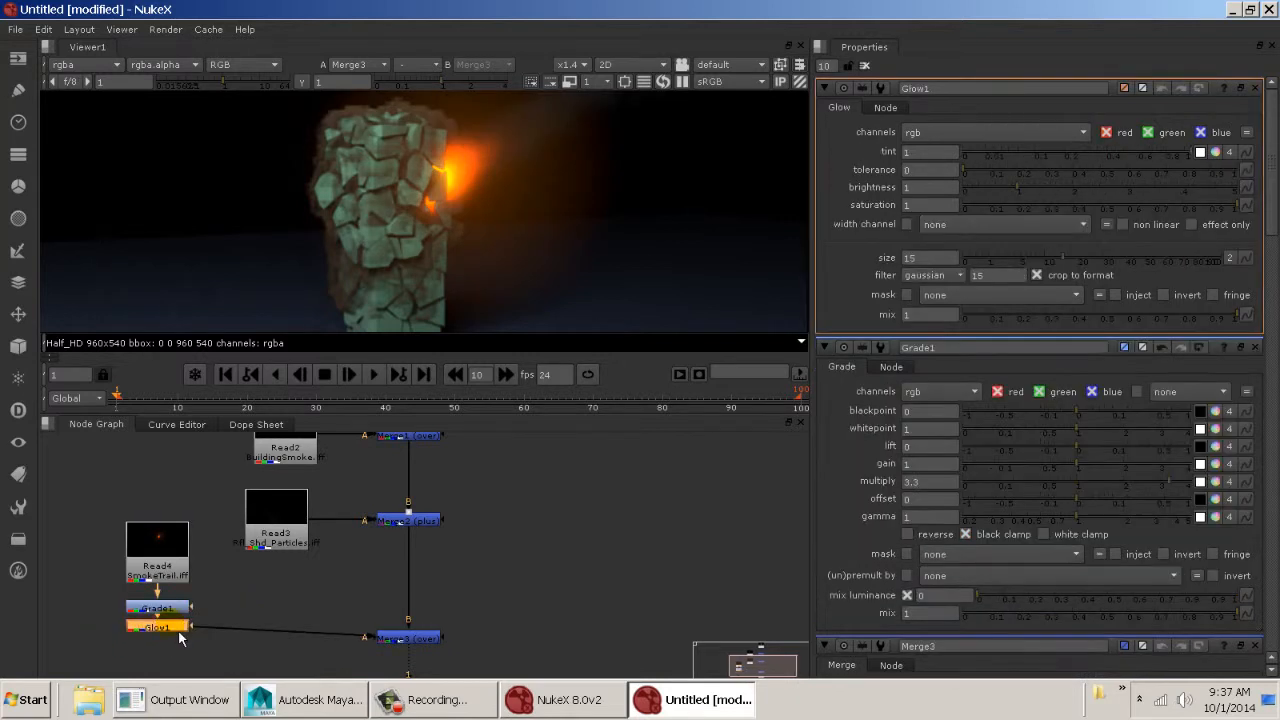
scroll(490, 186, "down", 1)
scroll(490, 186, "down", 1)
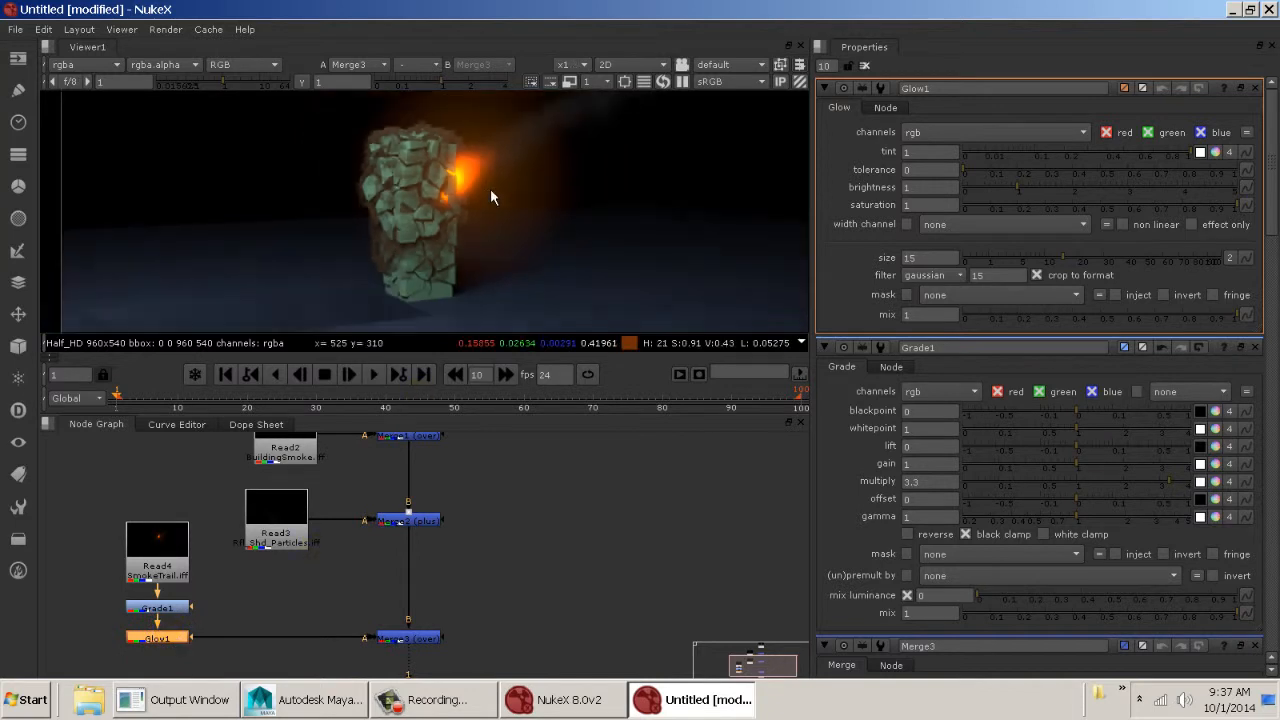
Set the Grade node's multiply to 0.88 and the Glow node's brightness to 0.82
double_click(166, 610)
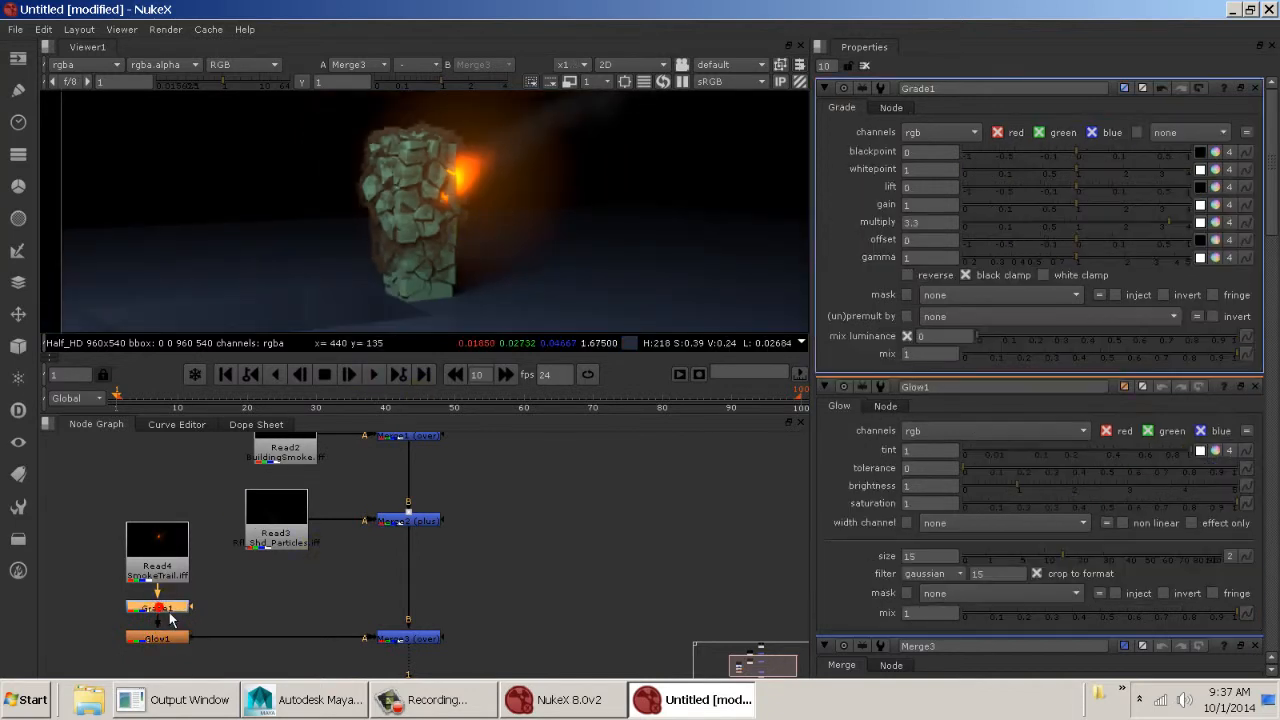
left_click_drag(1157, 223, 985, 205)
double_click(158, 637)
middle_click_drag(614, 194, 534, 228)
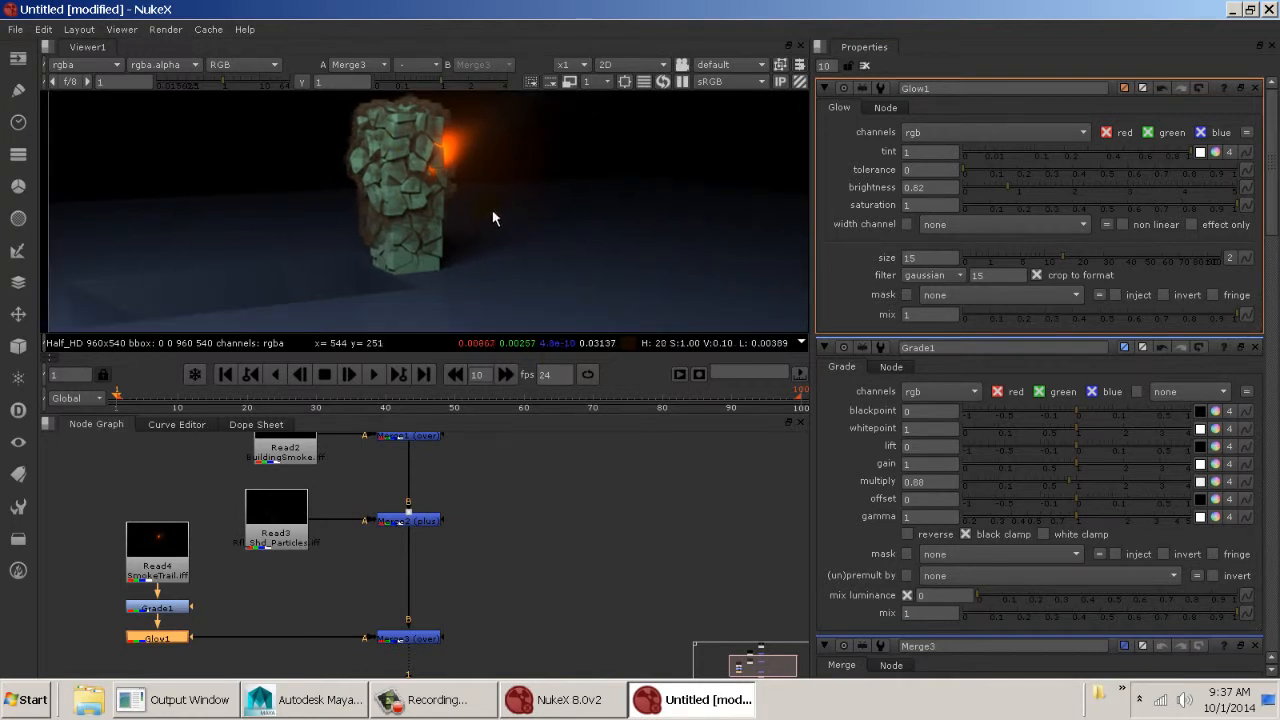
Load Original.iff in a new Read node beside the merge chain and view it up close
middle_click_drag(517, 596, 527, 525)
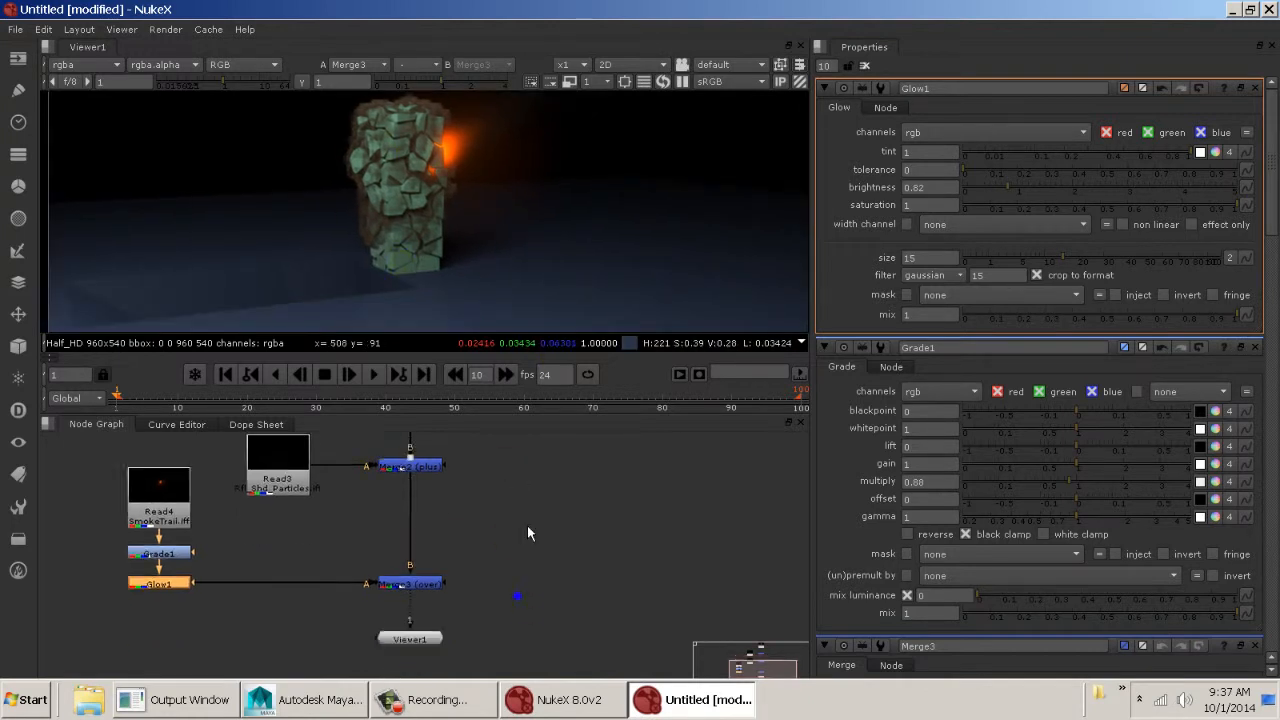
left_click(508, 484)
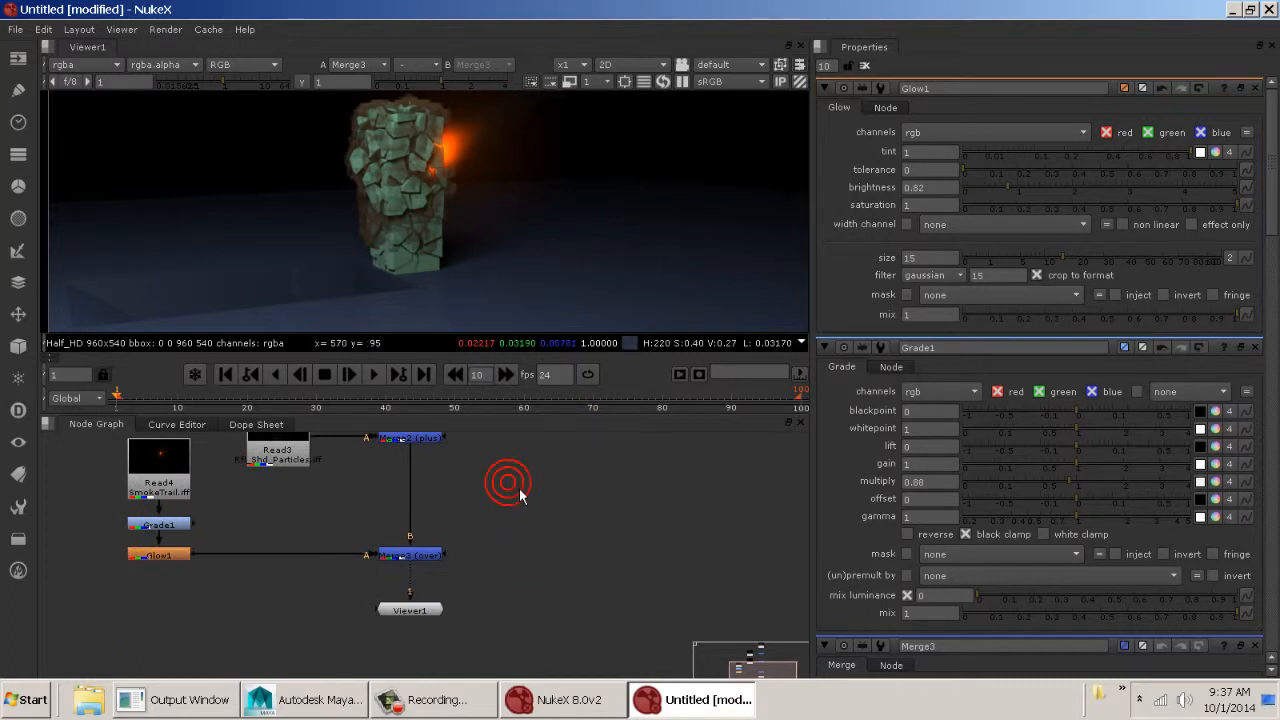
key("r")
left_click(400, 320)
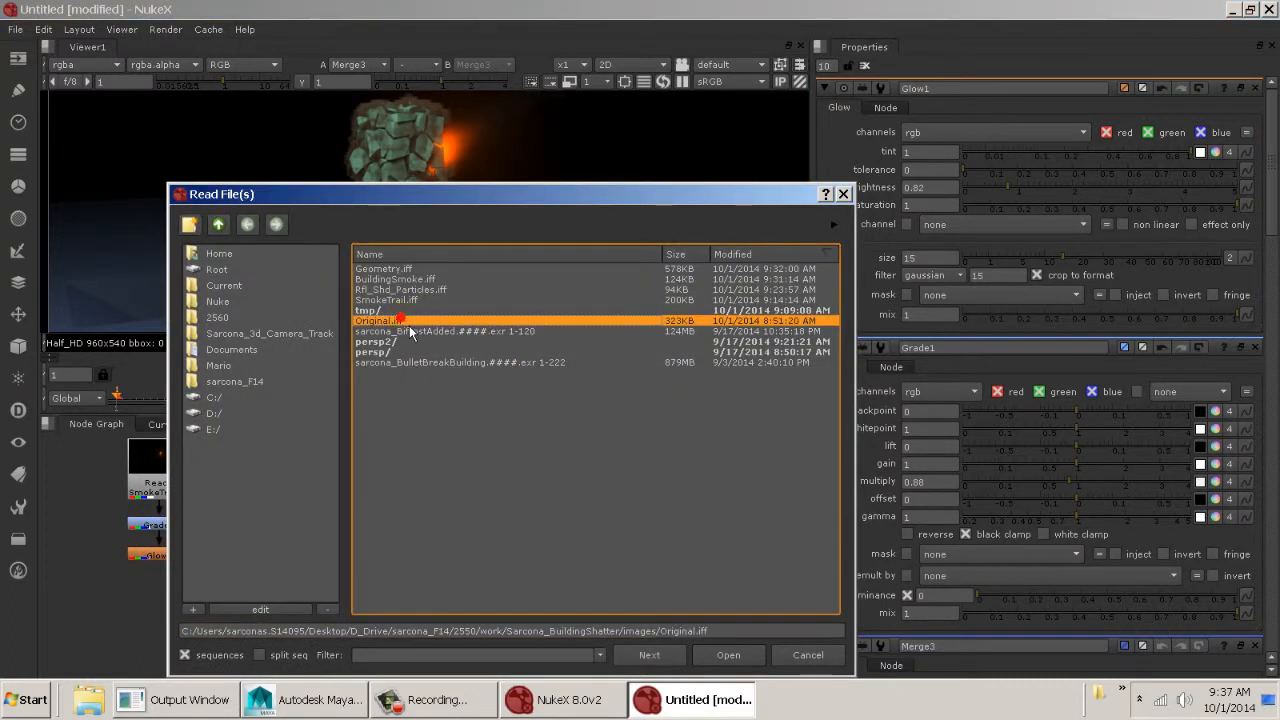
double_click(402, 320)
key("1")
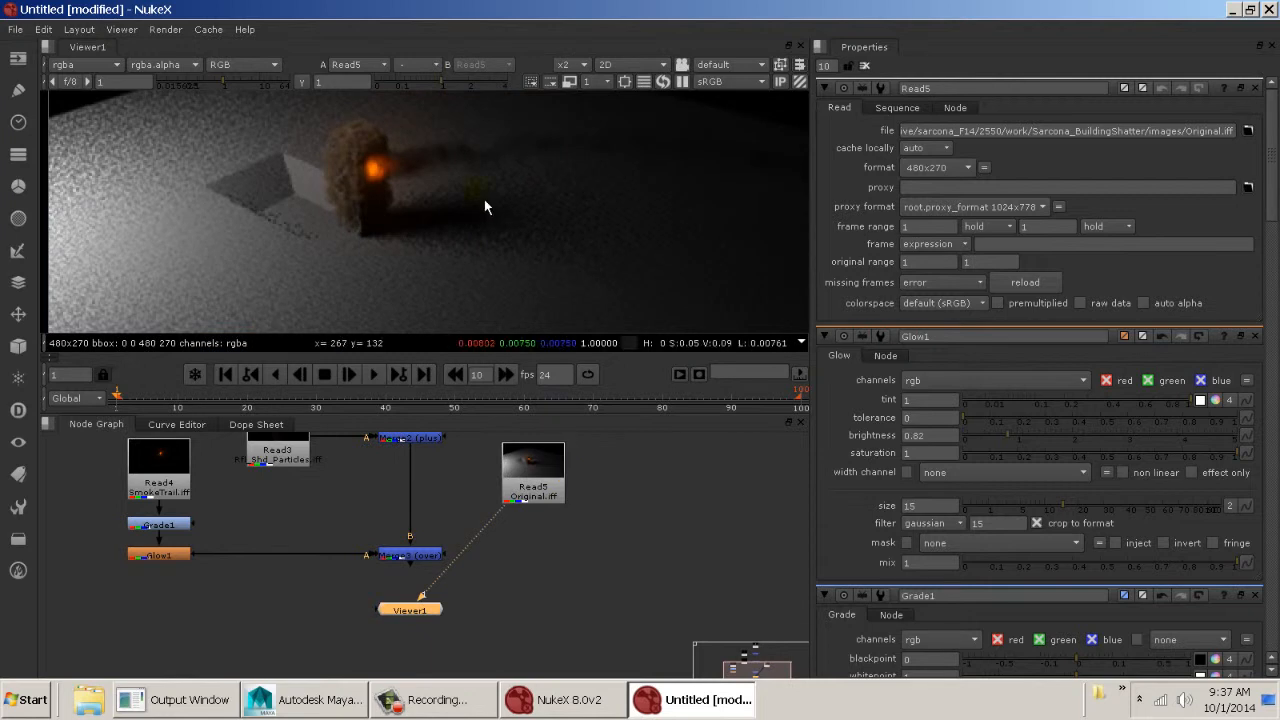
scroll(559, 228, "up", 1)
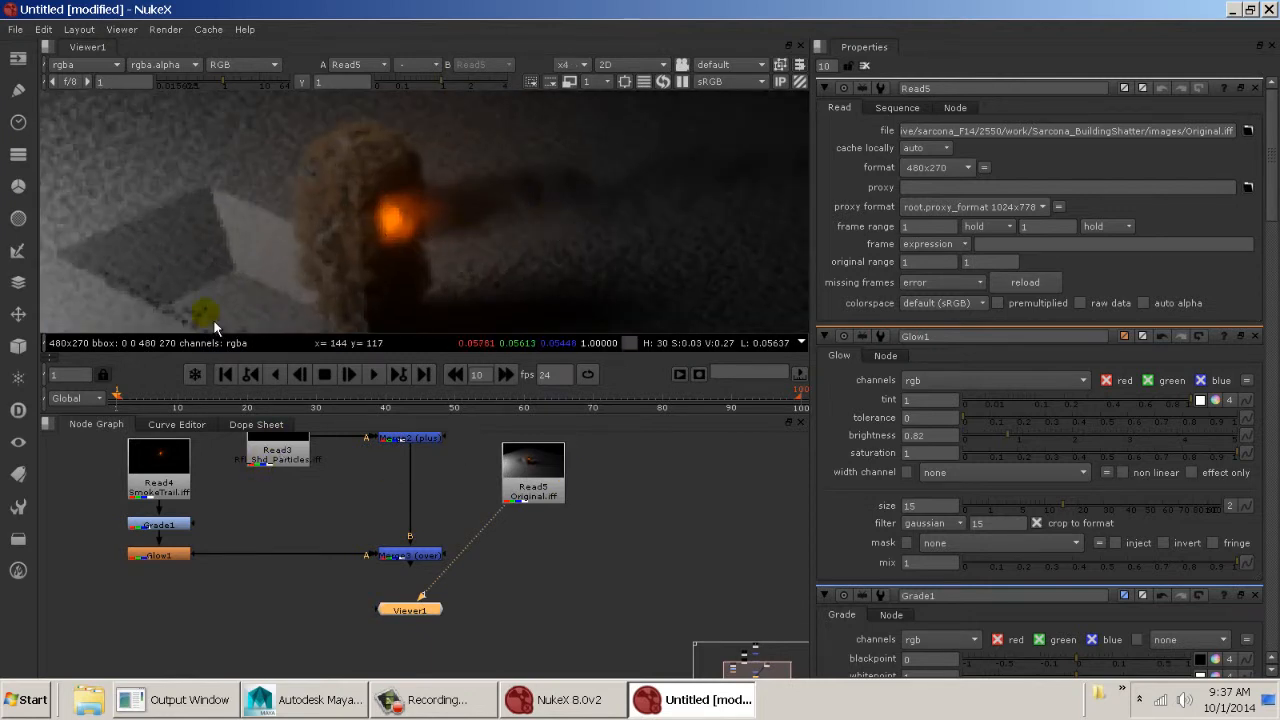
View the Merge3 composite, and compare BuildingSmoke and Geometry individually with their Merge1 result
middle_click_drag(287, 482, 346, 554)
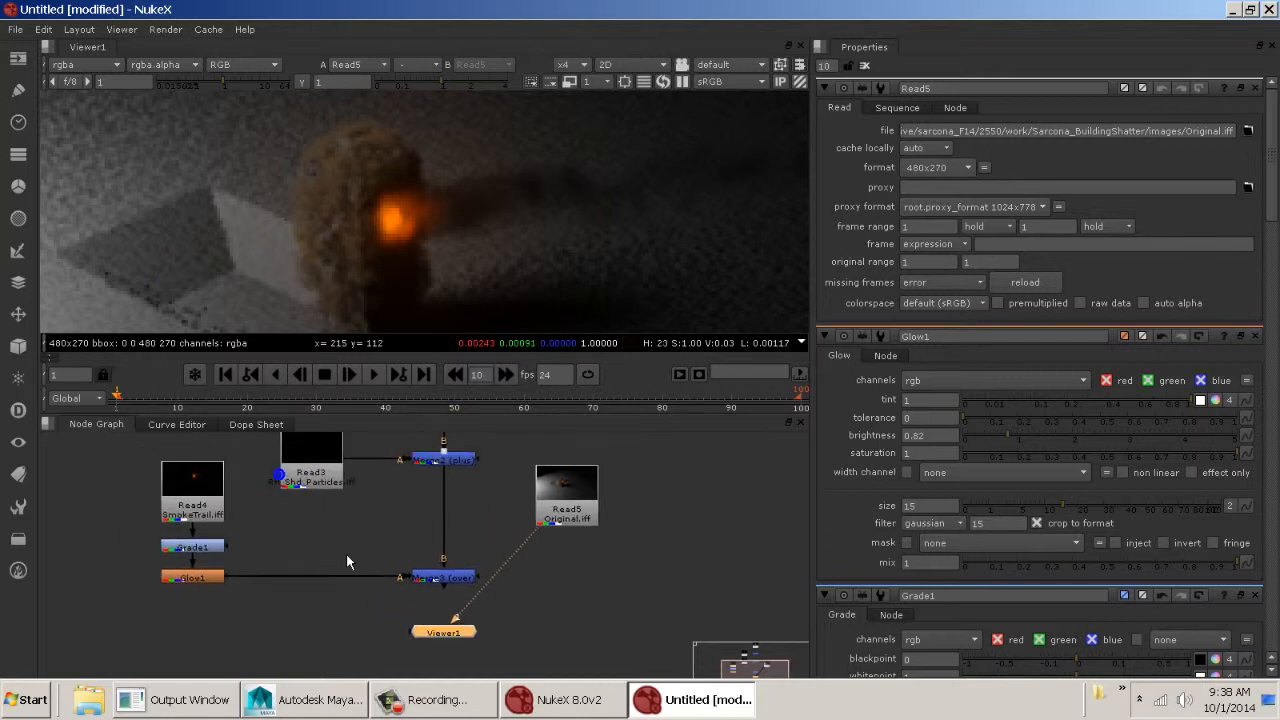
left_click(428, 577)
key("1")
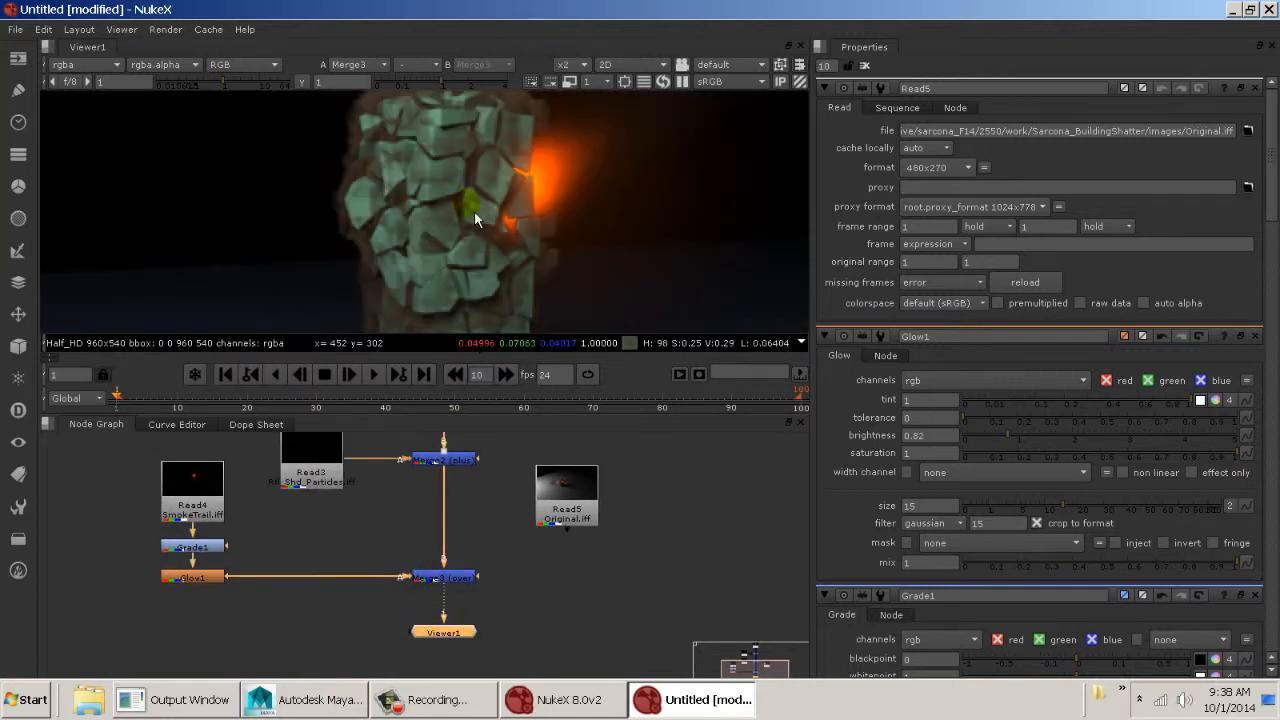
middle_click_drag(492, 480, 476, 636)
middle_click_drag(474, 532, 477, 605)
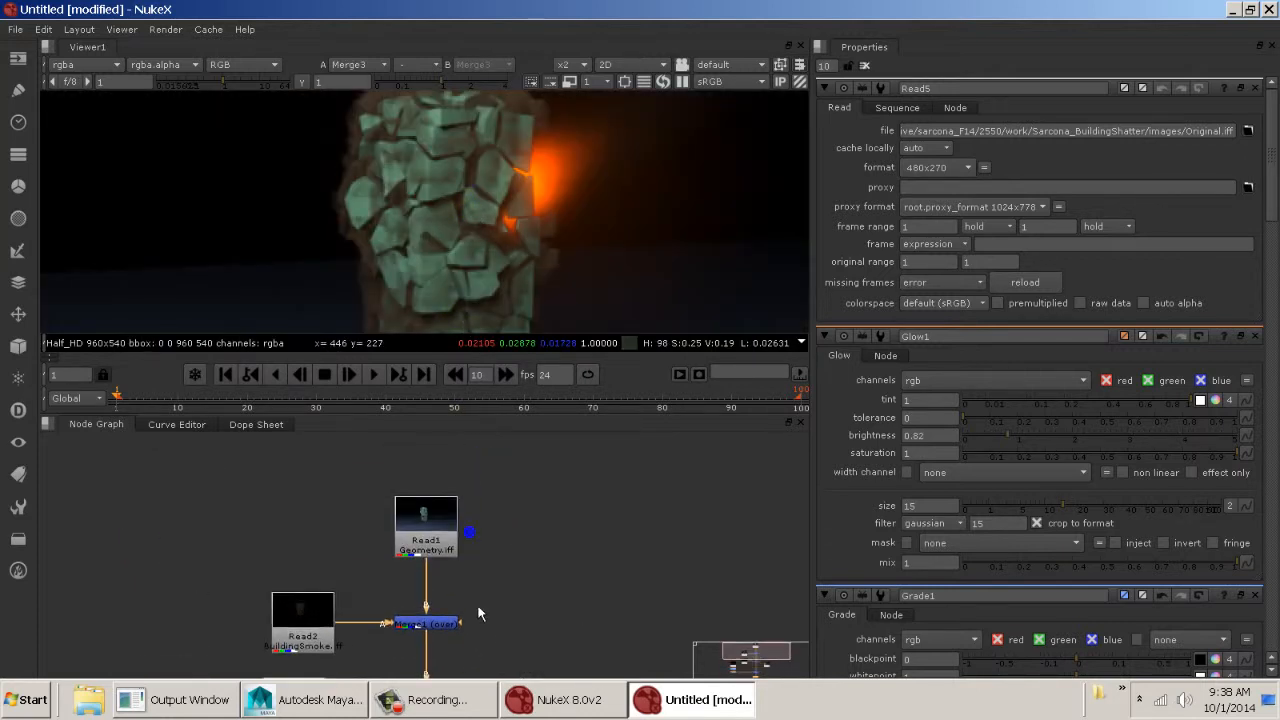
left_click(308, 610)
key("1")
left_click(443, 545)
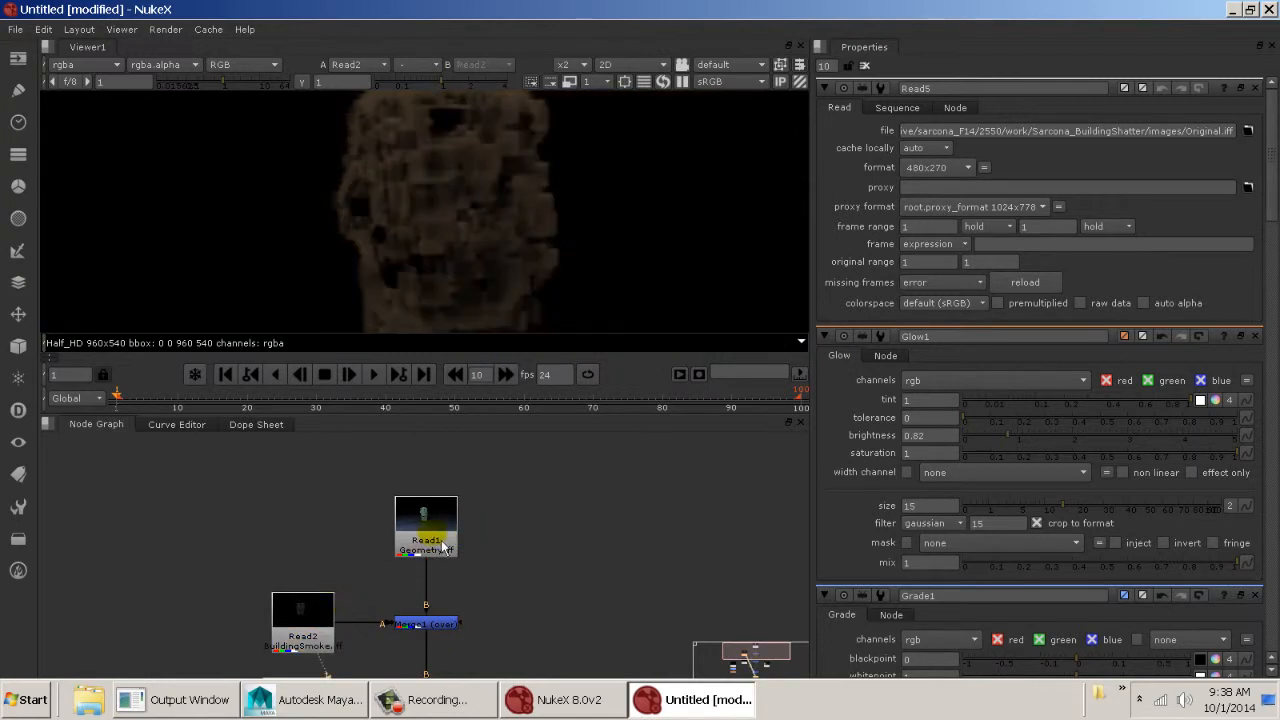
key("1")
left_click(449, 628)
key("1")
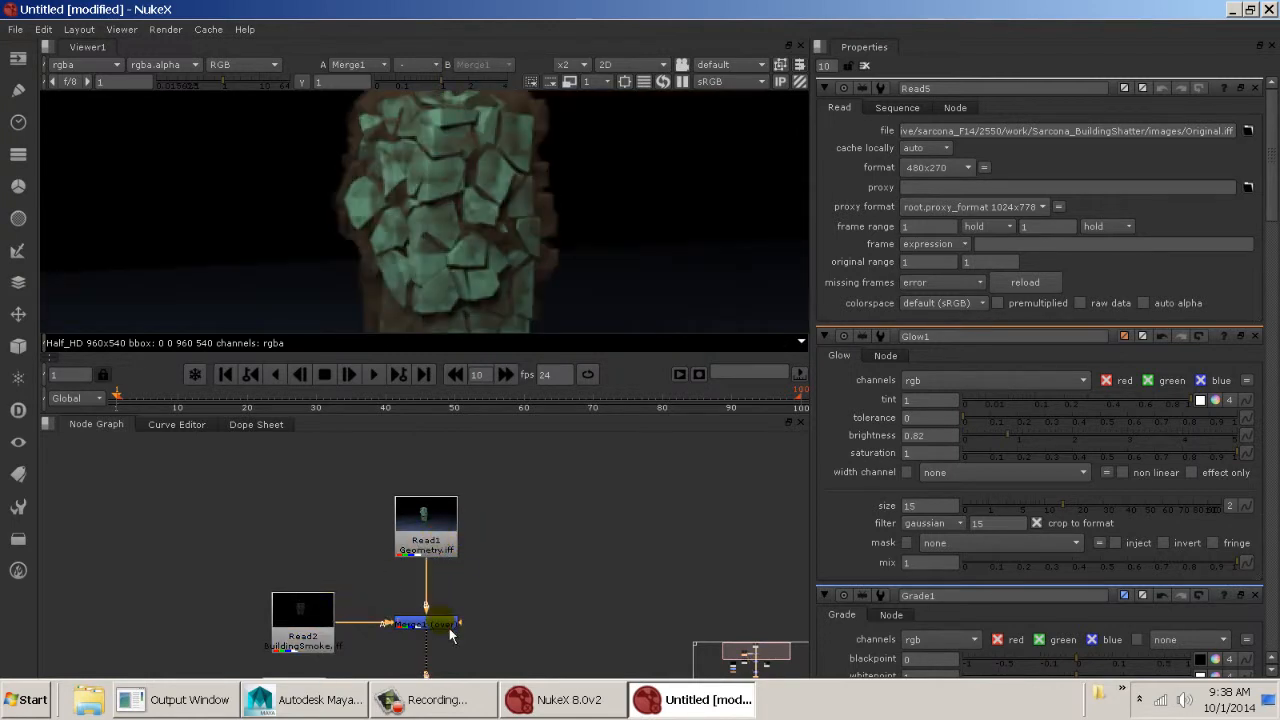
Insert a Blur node after BuildingSmoke, align it with Merge1, and set its size to 5.8
middle_click_drag(535, 648, 553, 505)
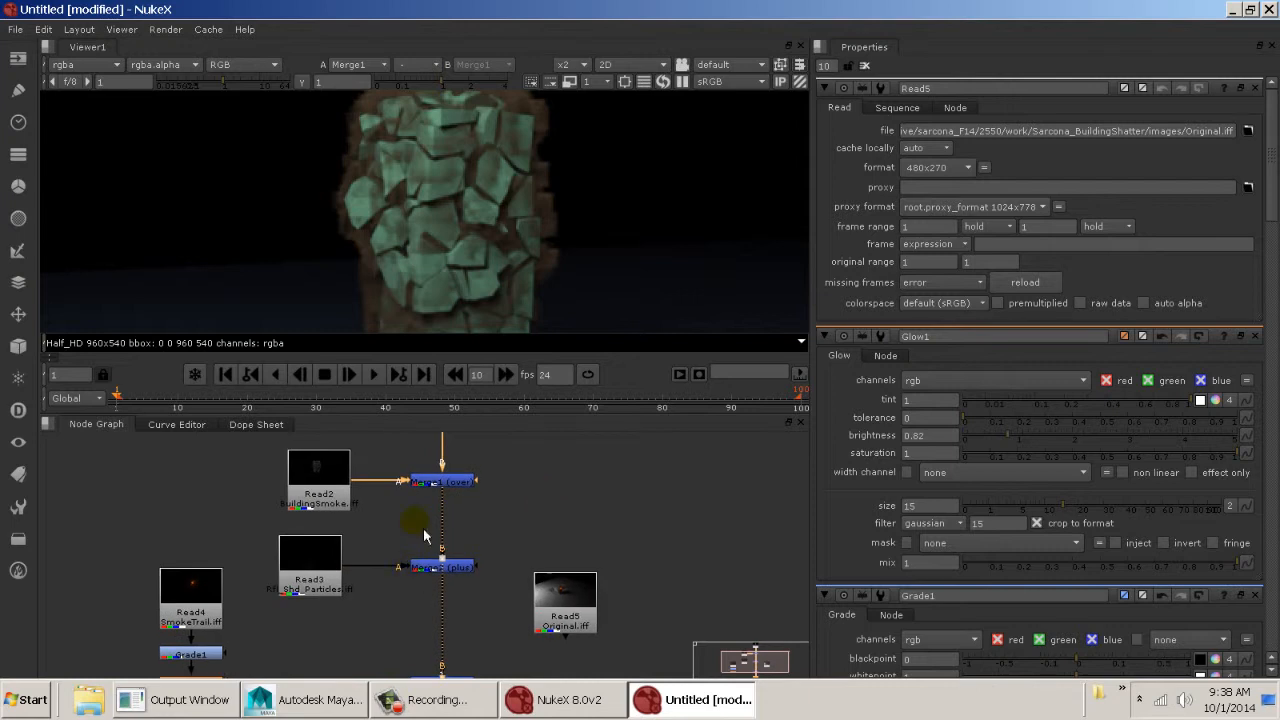
middle_click_drag(423, 528, 434, 608)
left_click_drag(346, 562, 306, 560)
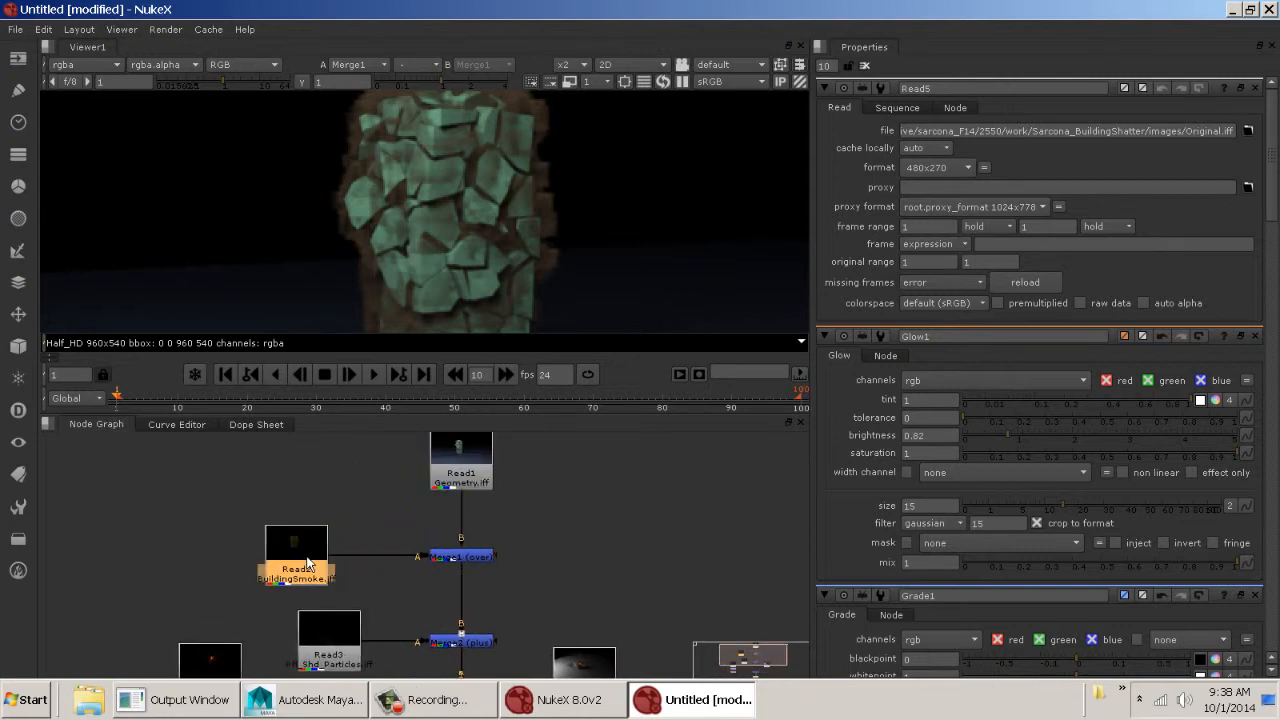
key("Tab")
type("blu")
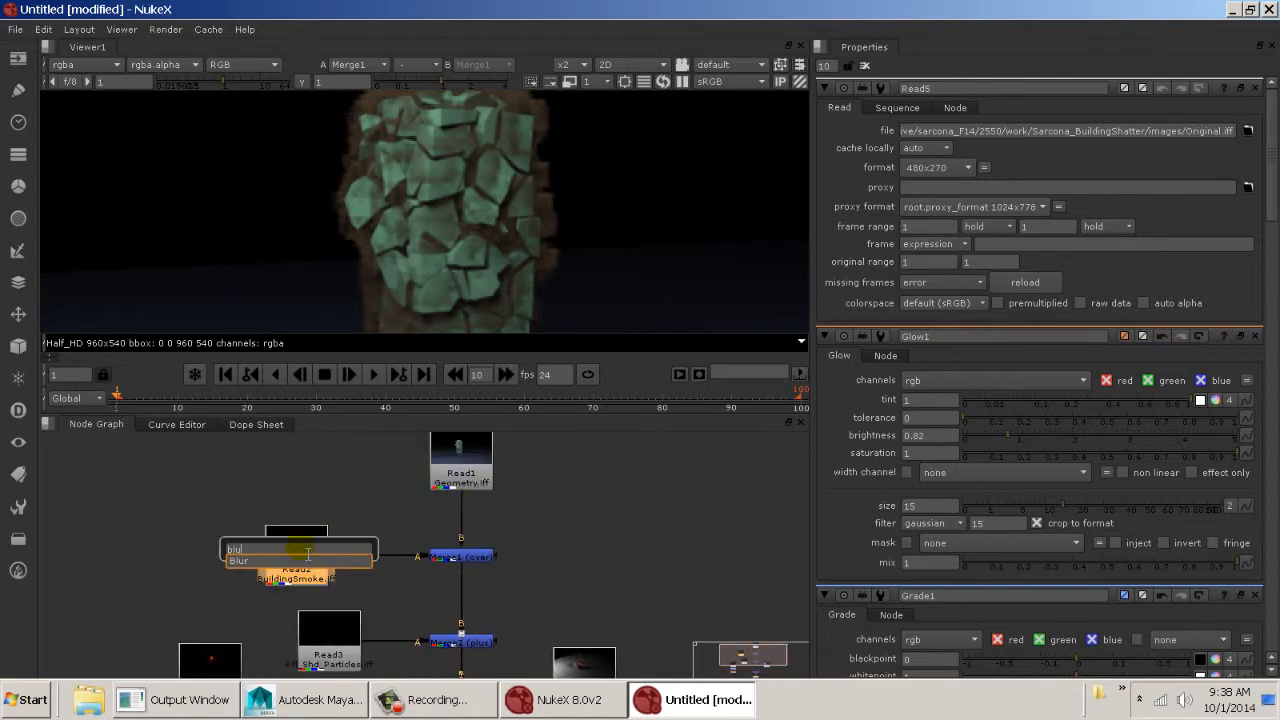
key("Return")
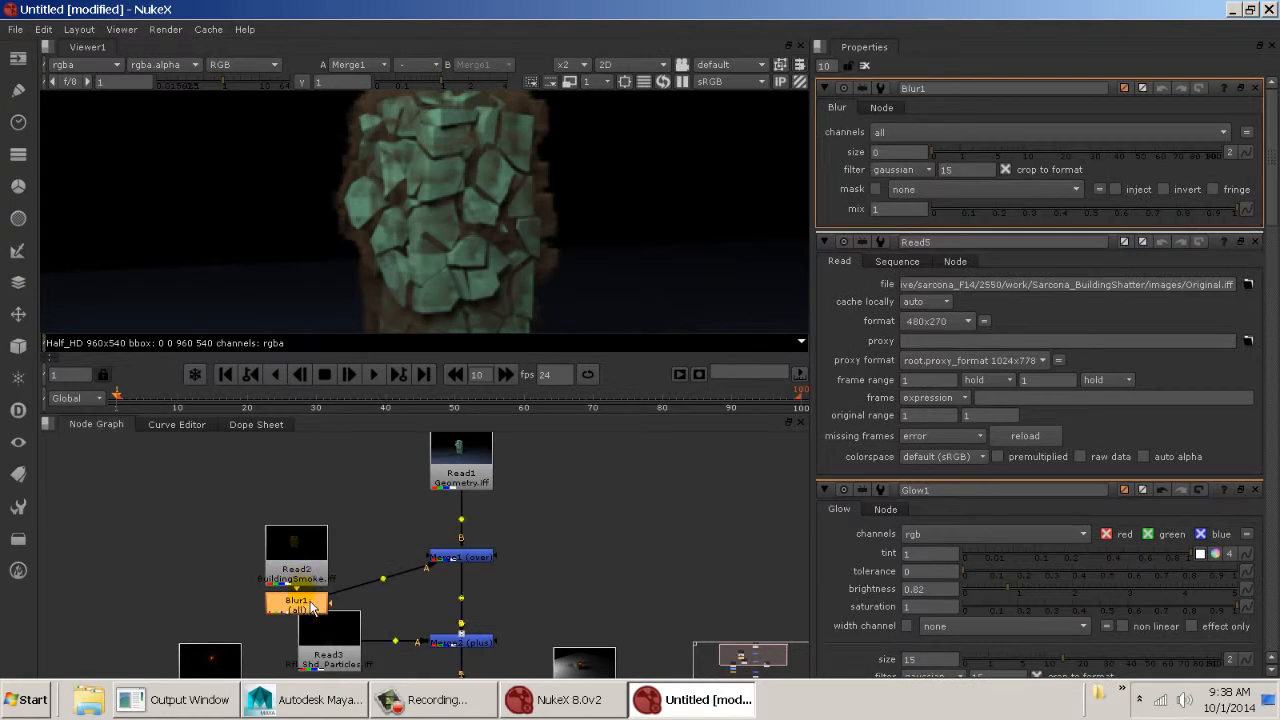
left_click_drag(311, 607, 311, 560)
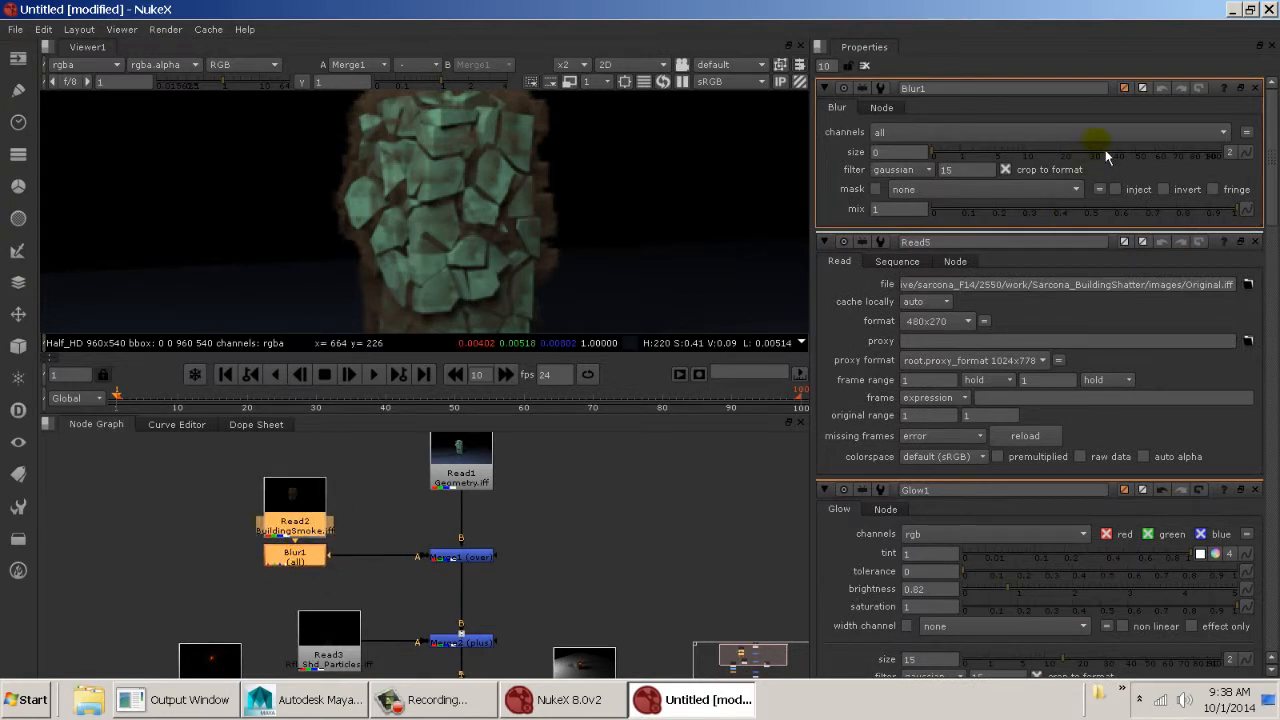
left_click_drag(966, 160, 1020, 167)
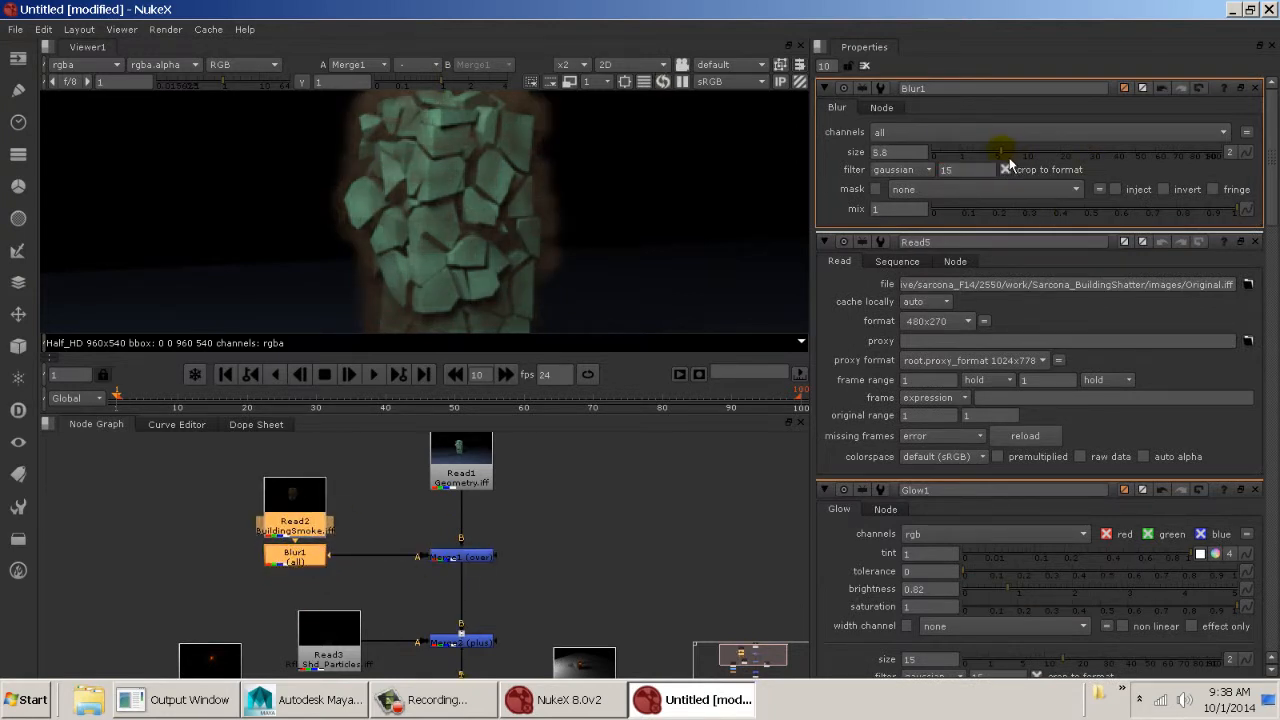
Move the Viewer1 node further down to make room below Merge3
left_click(564, 533)
scroll(564, 148, "down", 2)
middle_click_drag(566, 618, 533, 469)
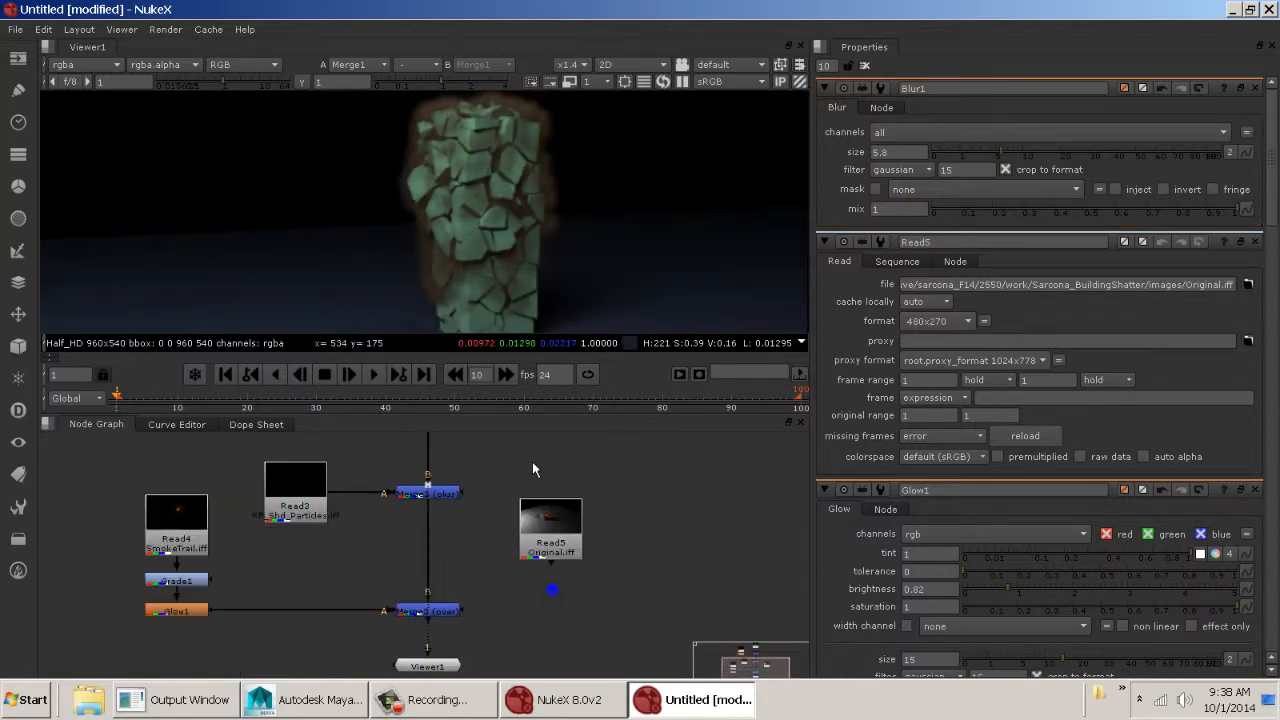
middle_click_drag(498, 565, 492, 506)
left_click_drag(443, 615, 443, 673)
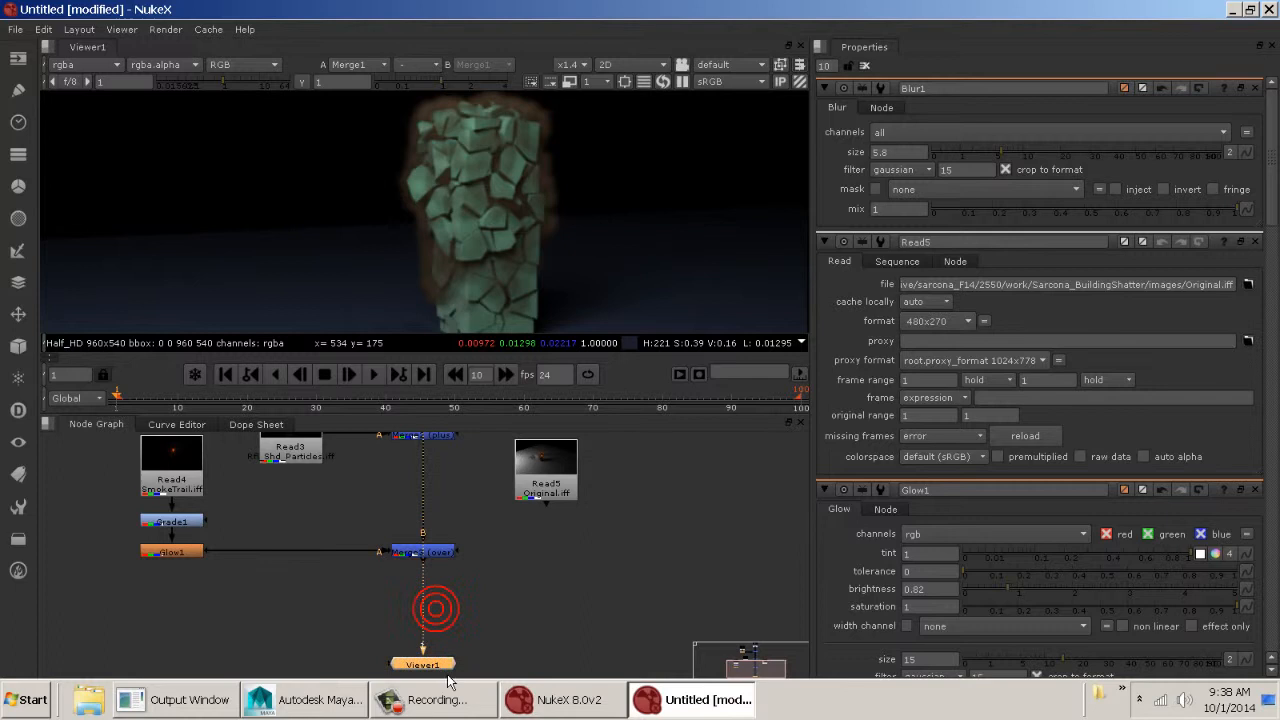
Add a Constant node below the Glow node and set its colour to 0.235 red, 0.17 green and 0.1 blue
left_click(256, 624)
key("Tab")
type("cons")
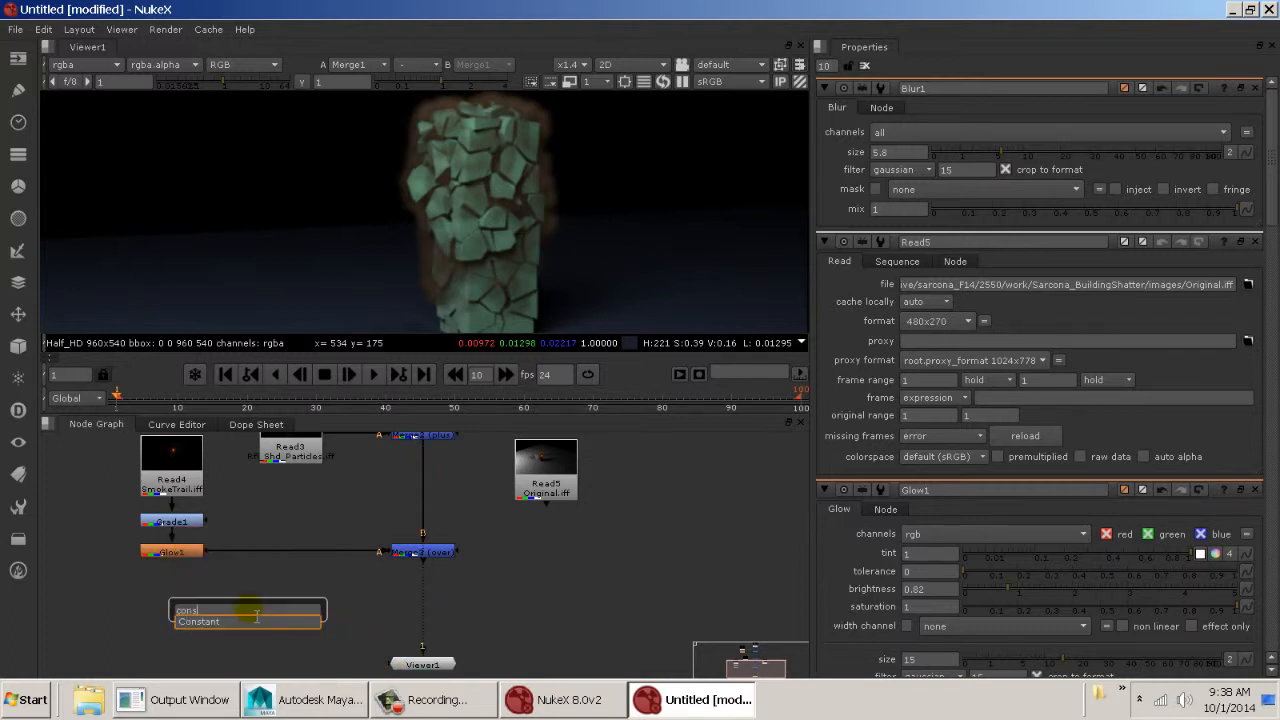
key("Return")
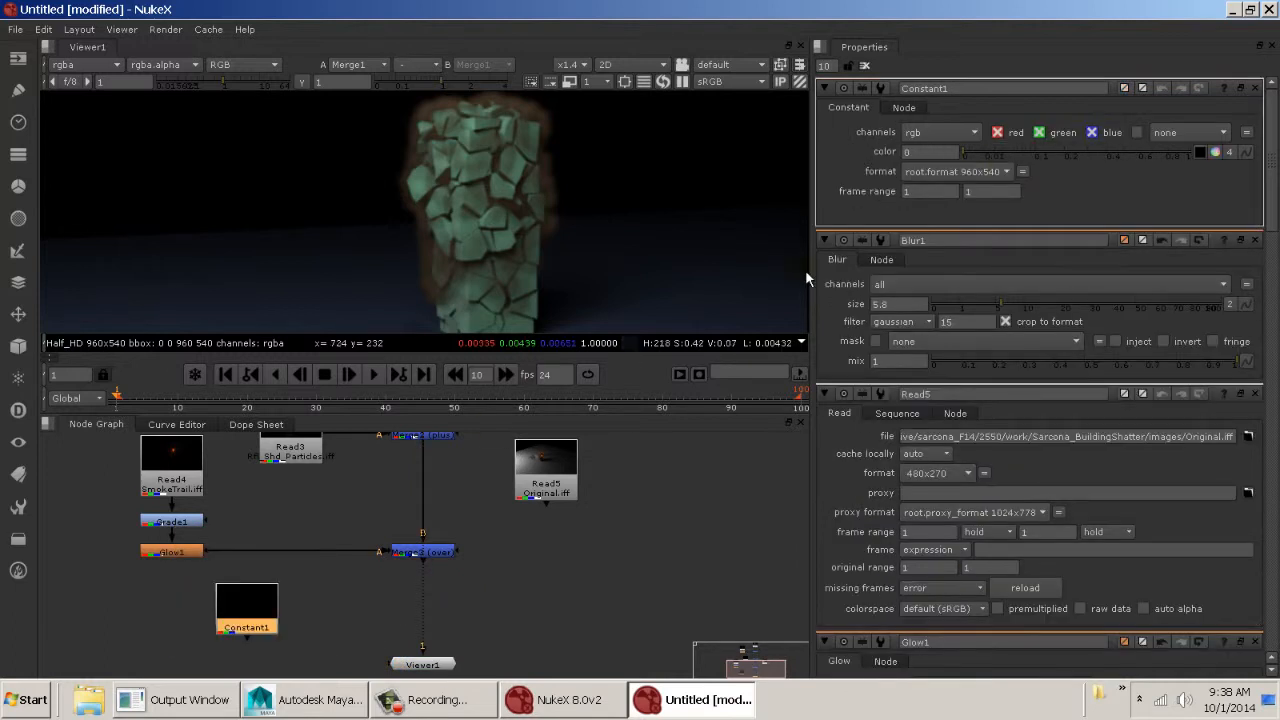
left_click(1215, 152)
left_click_drag(968, 190, 1056, 190)
mouse_move(1040, 208)
left_mouse_down()
mouse_move(1081, 209)
mouse_move(1081, 175)
mouse_move(1049, 212)
left_mouse_up()
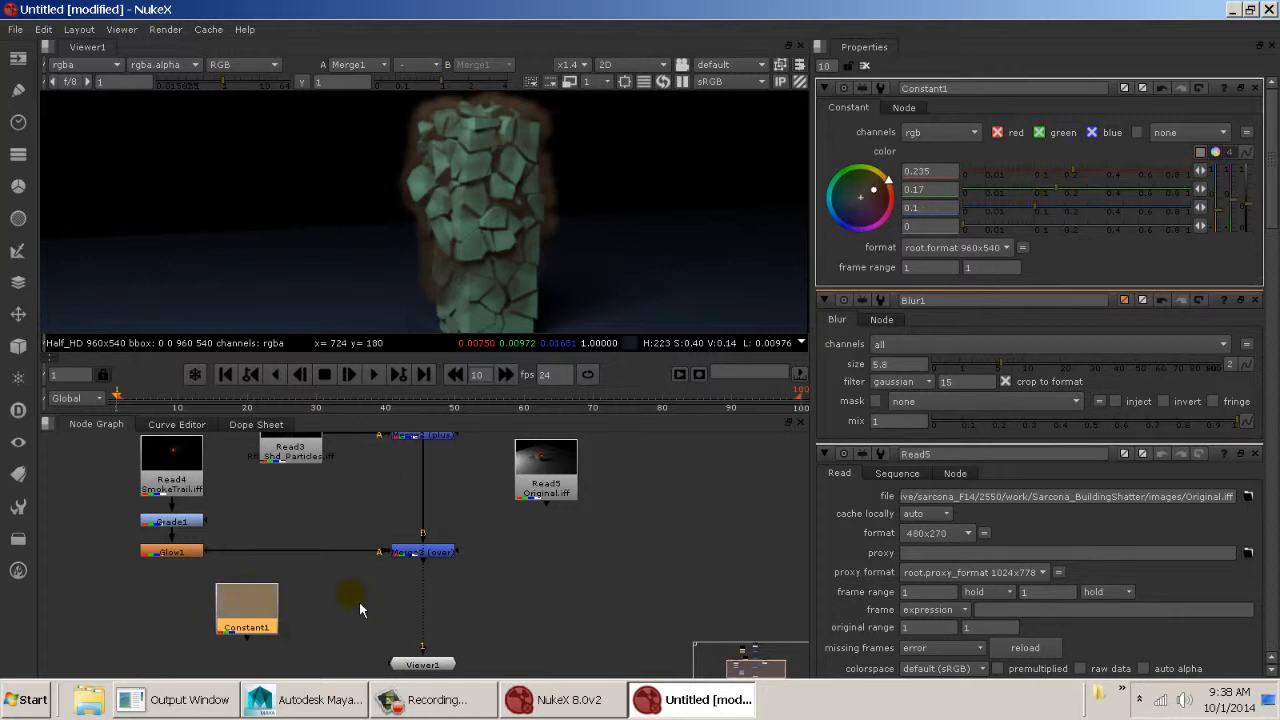
Combine the Constant with Merge3's output in a new Merge node that feeds the viewer
key("m")
left_click_drag(363, 620, 413, 554)
middle_click_drag(497, 486, 494, 651)
left_click_drag(423, 536, 386, 567)
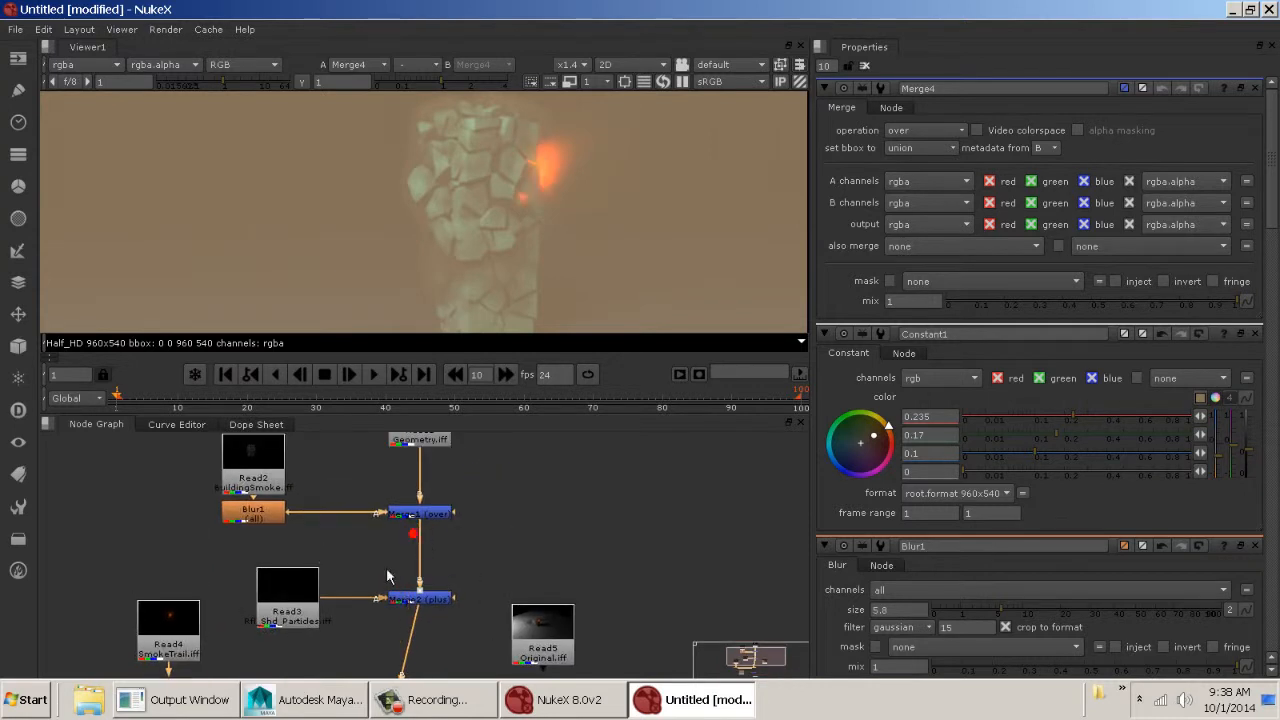
Align Merge3, Merge4 and Viewer1 in one column, and swap Merge4's inputs so that the Constant feeds B
middle_click_drag(469, 640, 473, 530)
left_click_drag(406, 608, 426, 607)
middle_click_drag(424, 673, 422, 580)
left_click_drag(420, 574, 432, 576)
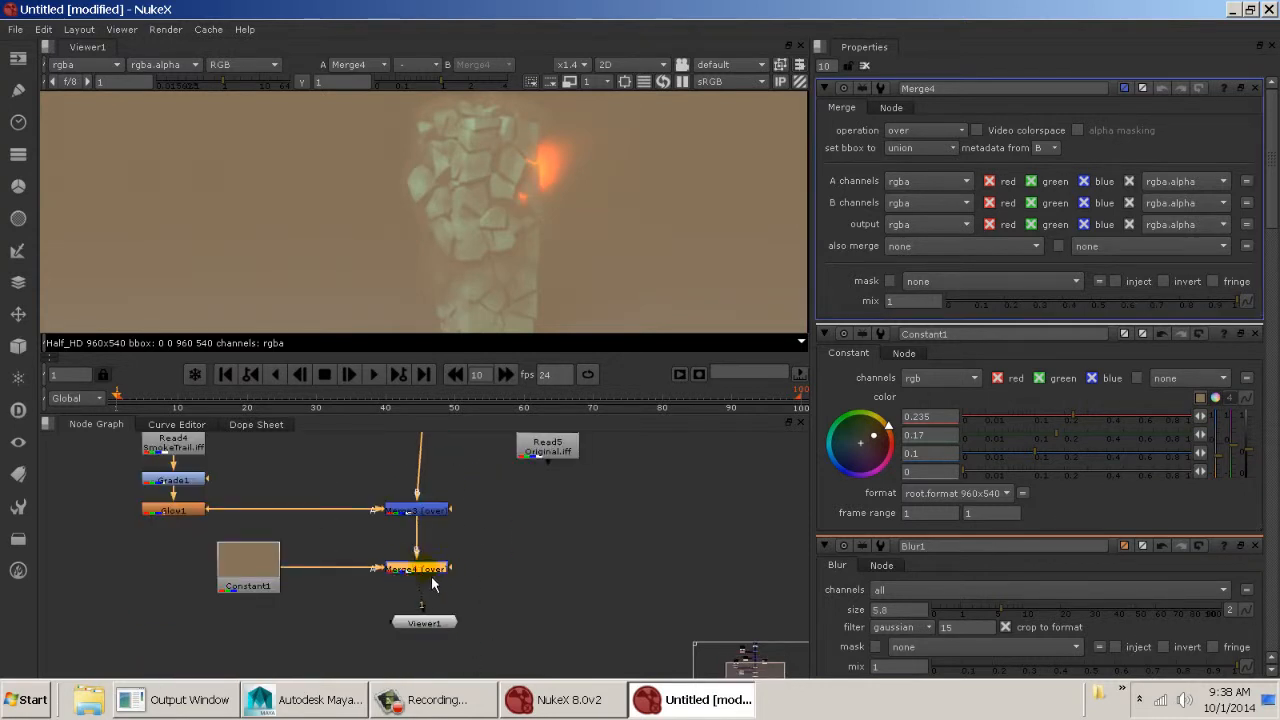
left_click_drag(436, 626, 429, 642)
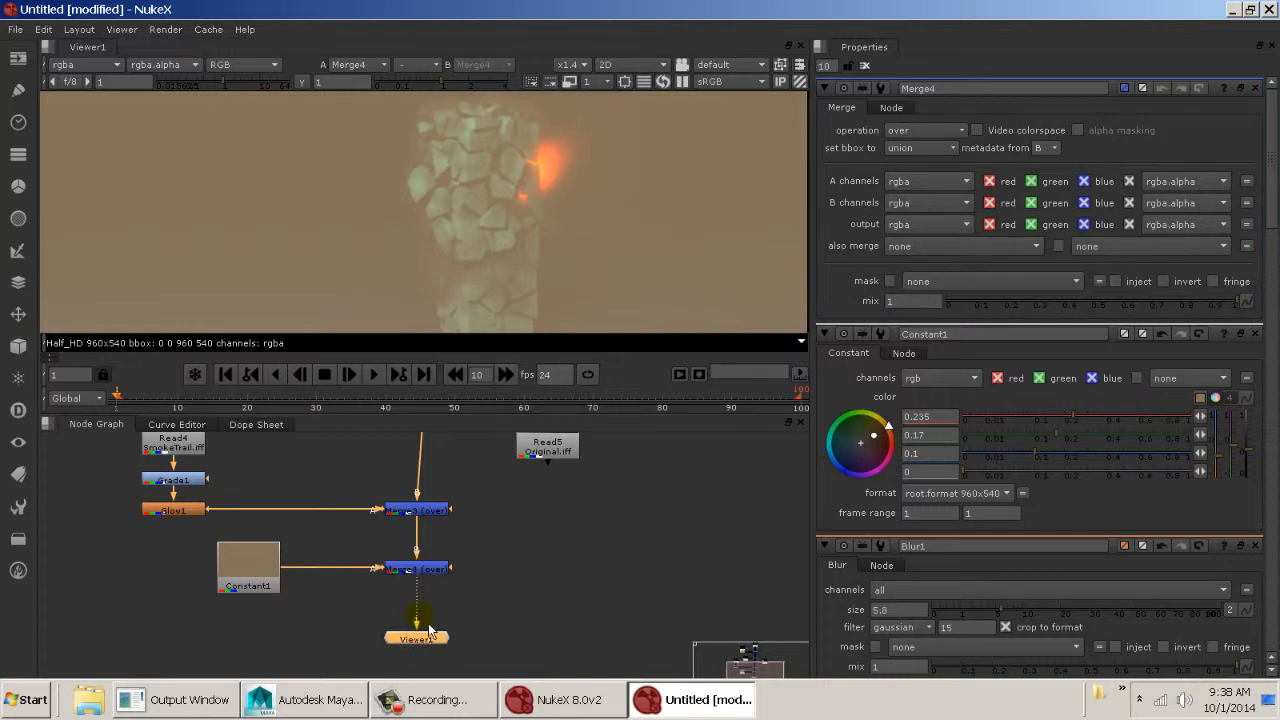
left_click(430, 566)
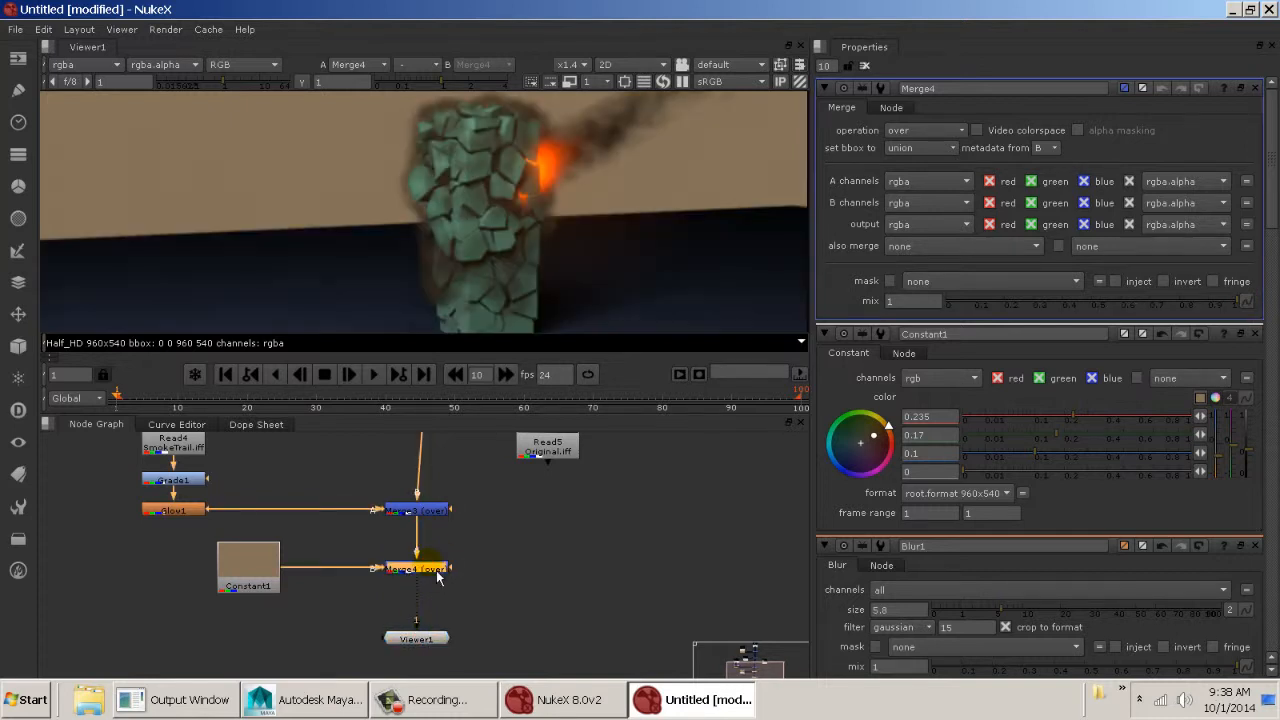
Recolour the Constant background to 0.445 red, 0.485 green and 0.57 blue
middle_click_drag(544, 563, 529, 593)
middle_click_drag(641, 217, 449, 286)
scroll(575, 258, "down", 2)
scroll(453, 272, "down", 1)
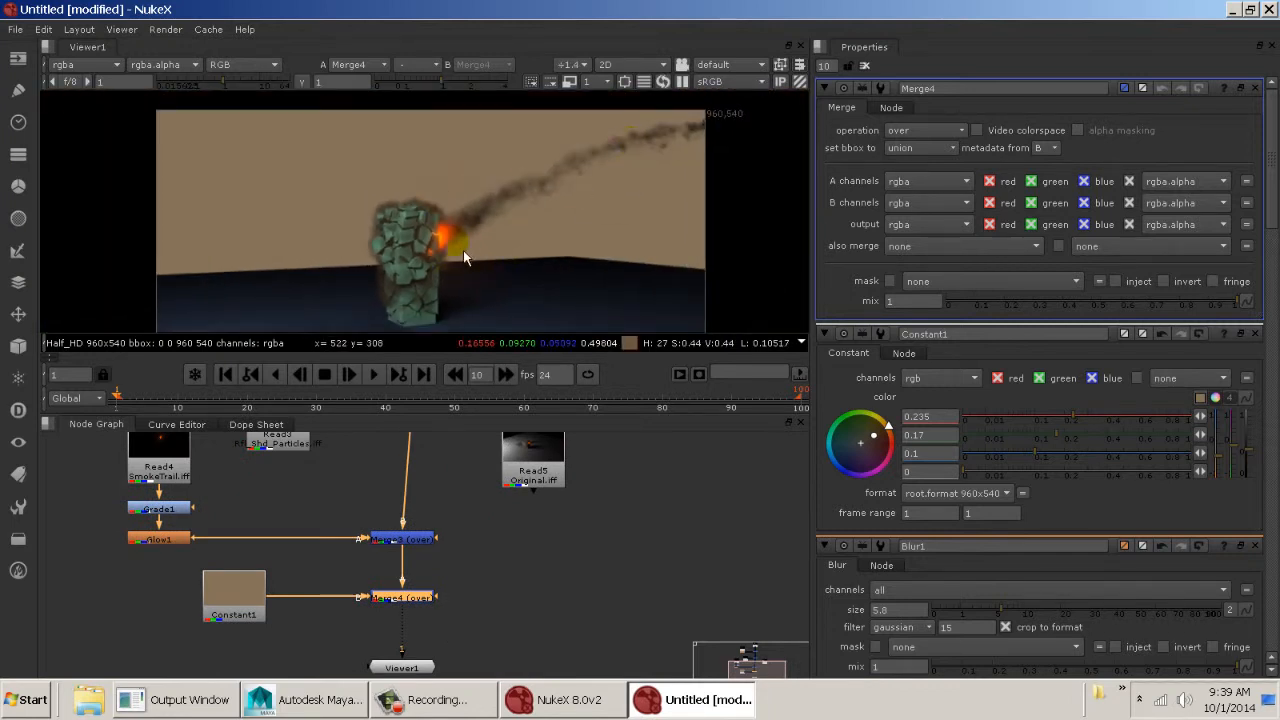
left_click(237, 578)
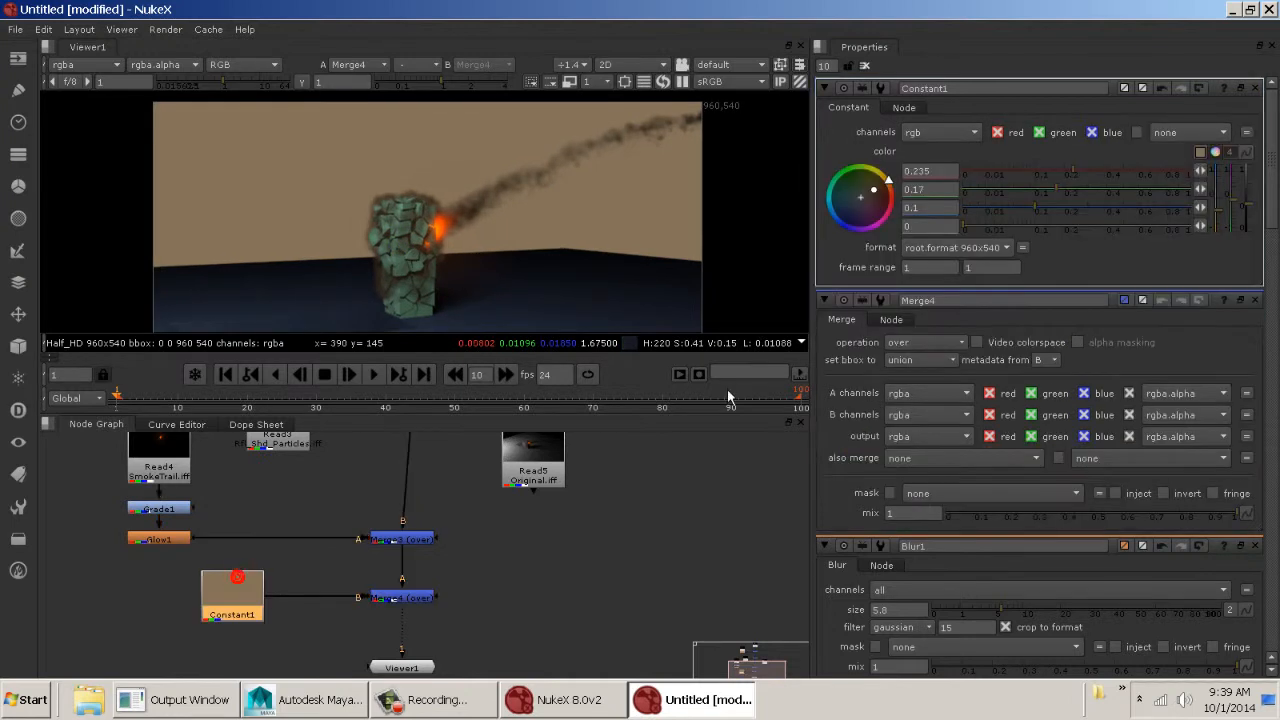
left_click(1012, 207)
left_click(1015, 189)
left_click(1043, 171)
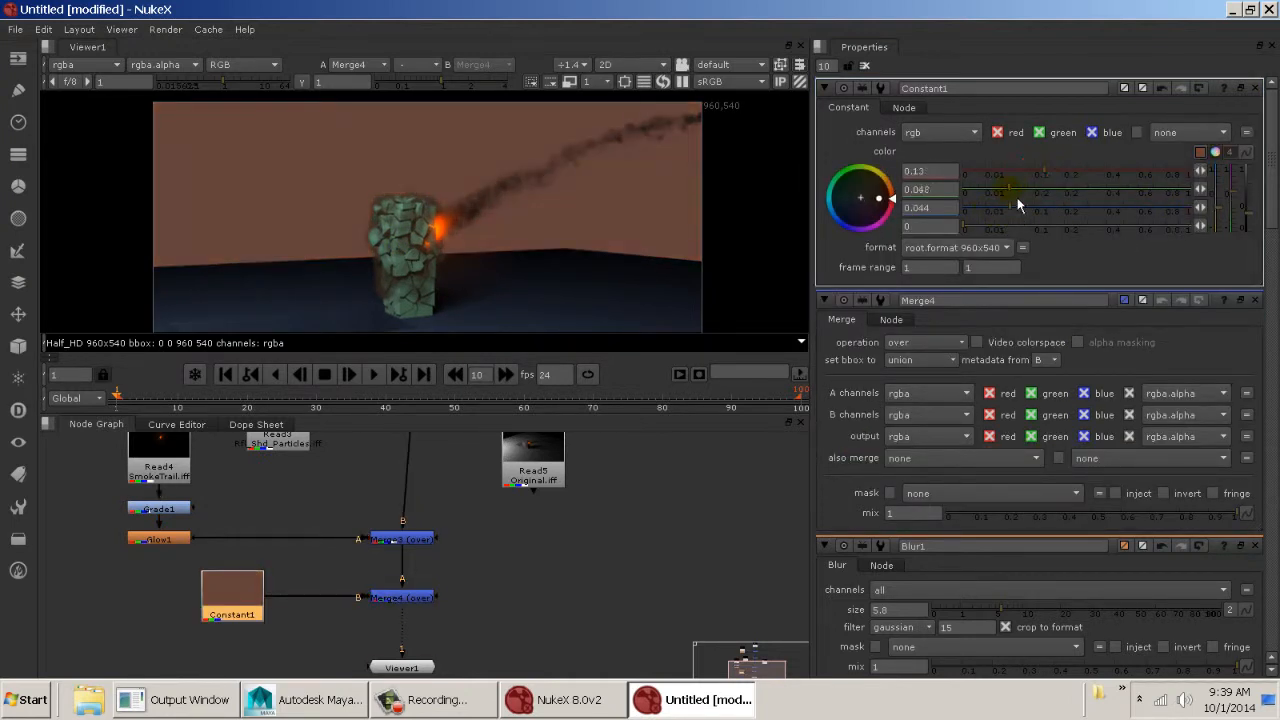
left_click_drag(1010, 189, 1038, 205)
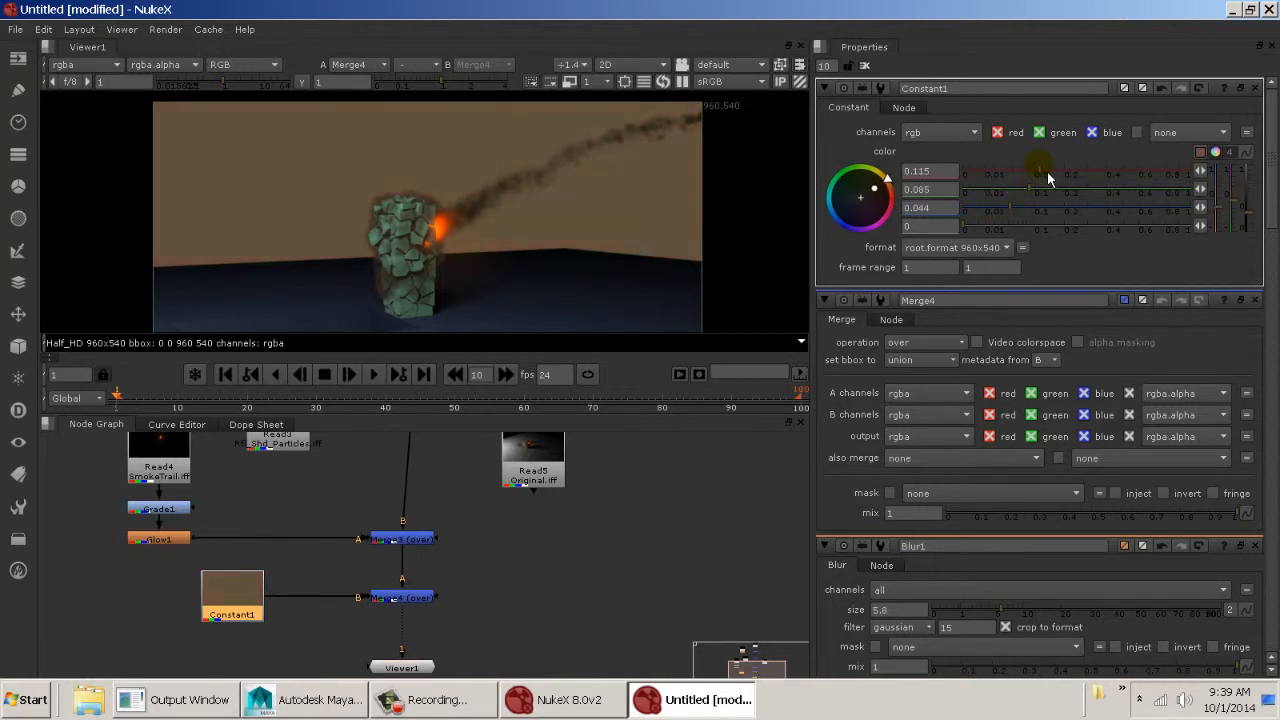
left_click(1012, 222)
left_click(1043, 207)
left_click(1088, 208)
left_click(1076, 190)
left_click_drag(1077, 190, 1098, 170)
left_click(1121, 188)
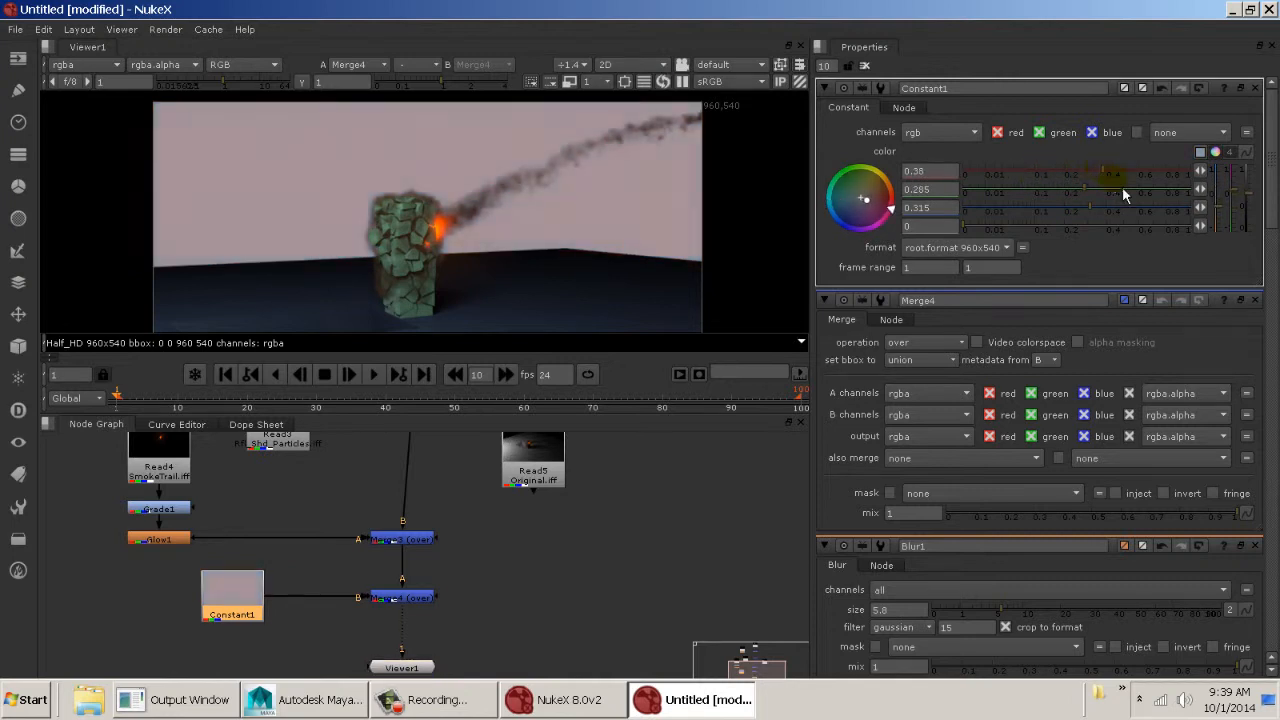
left_click(1134, 207)
left_click(1156, 170)
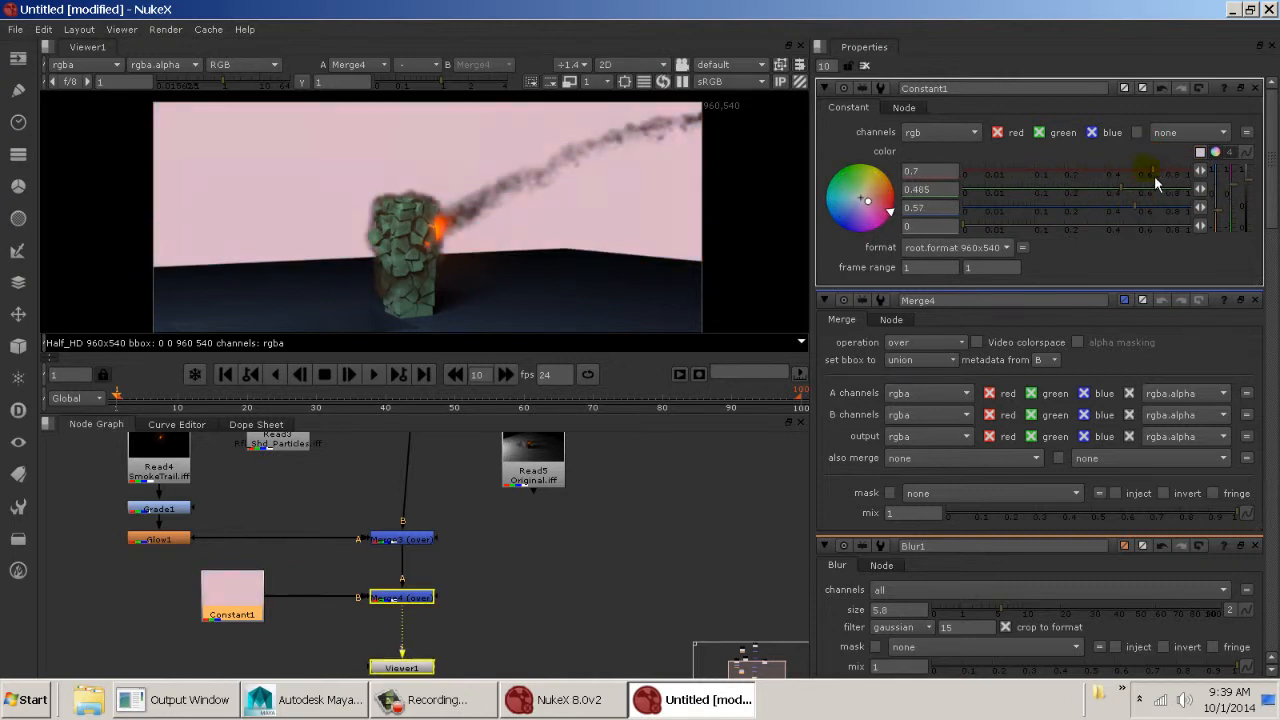
left_click(1120, 171)
Move the BuildingSmoke Read2 node up to leave a gap above Blur1
scroll(575, 196, "up", 1)
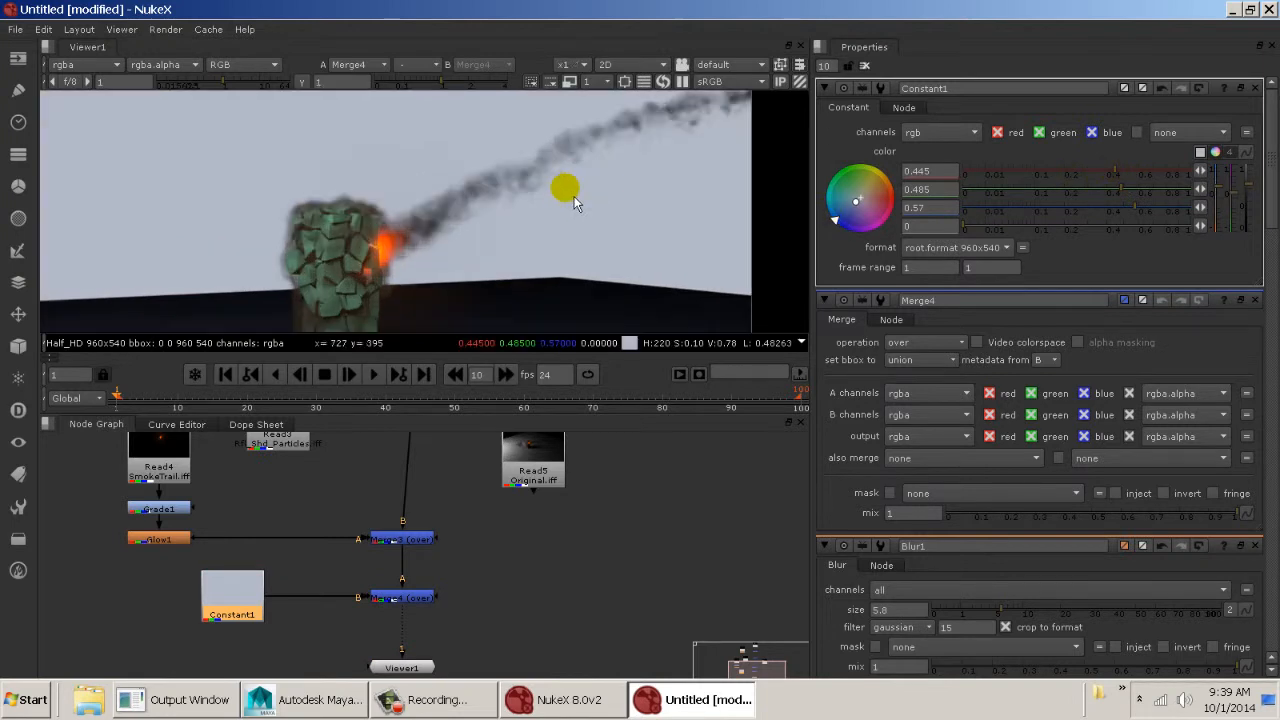
middle_click_drag(540, 194, 695, 113)
middle_click_drag(402, 482, 404, 580)
middle_click_drag(432, 438, 486, 592)
left_click(313, 547)
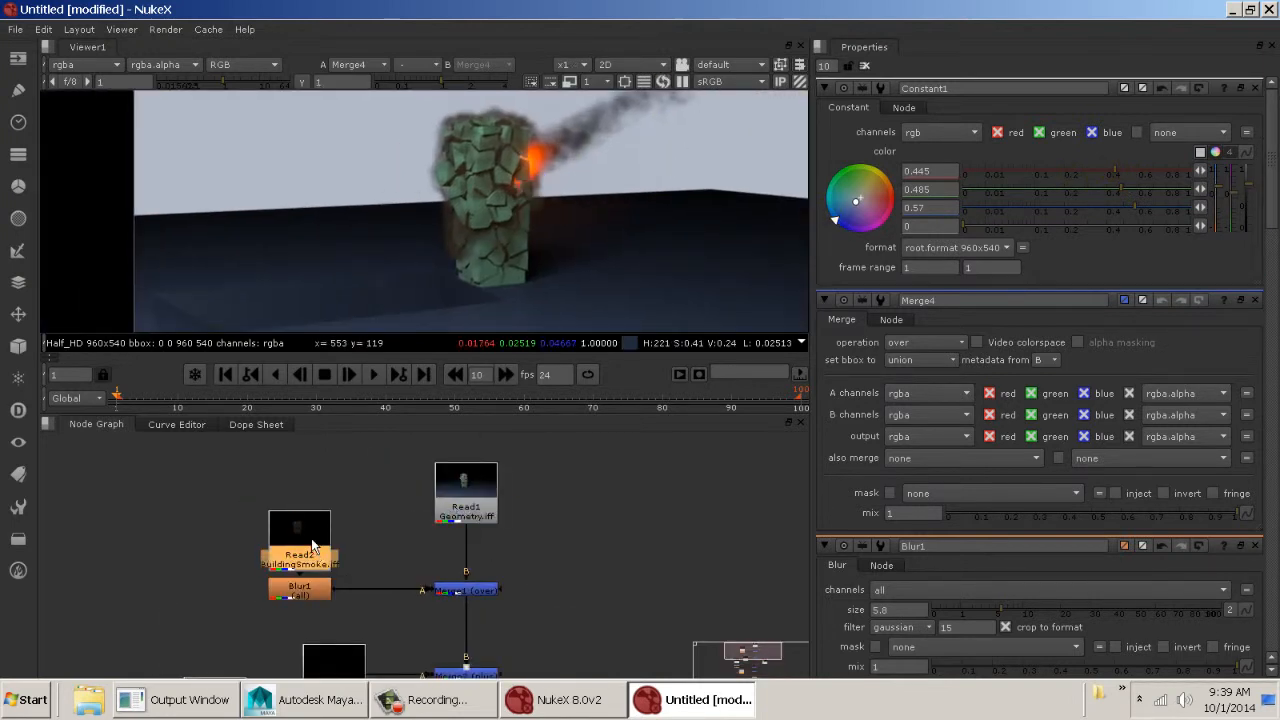
left_click_drag(313, 547, 315, 531)
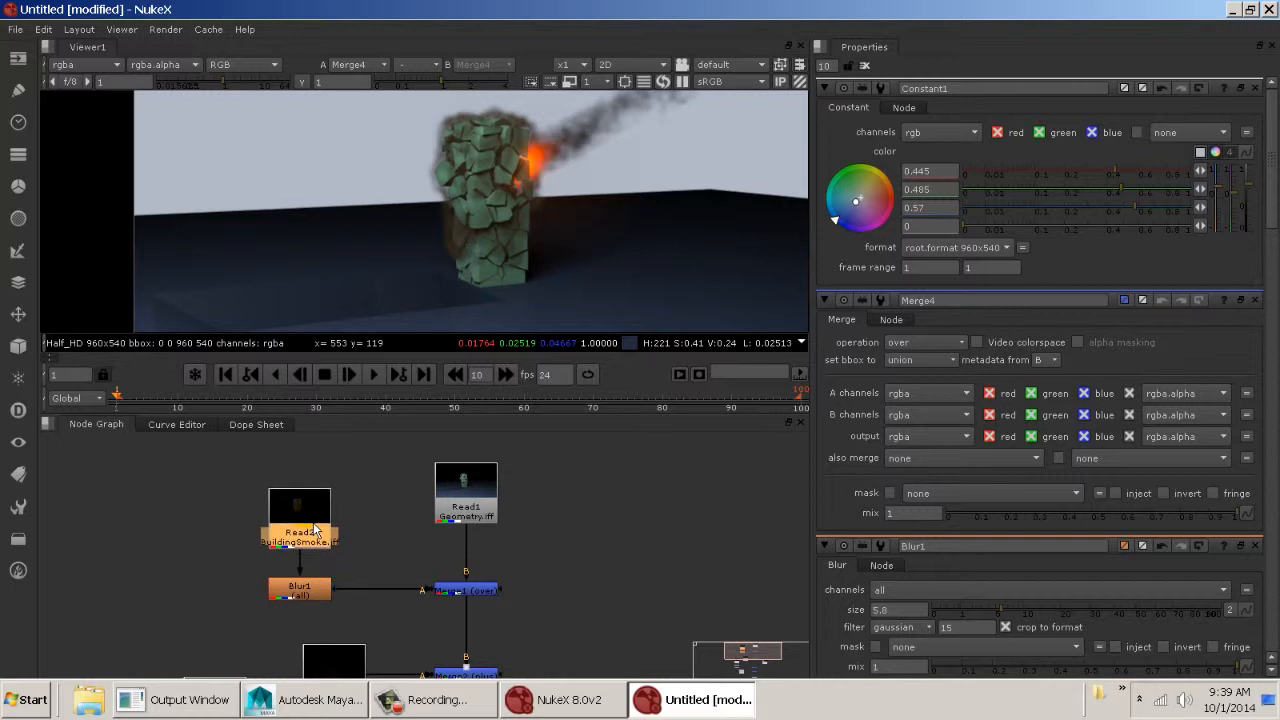
middle_click_drag(346, 549, 320, 531)
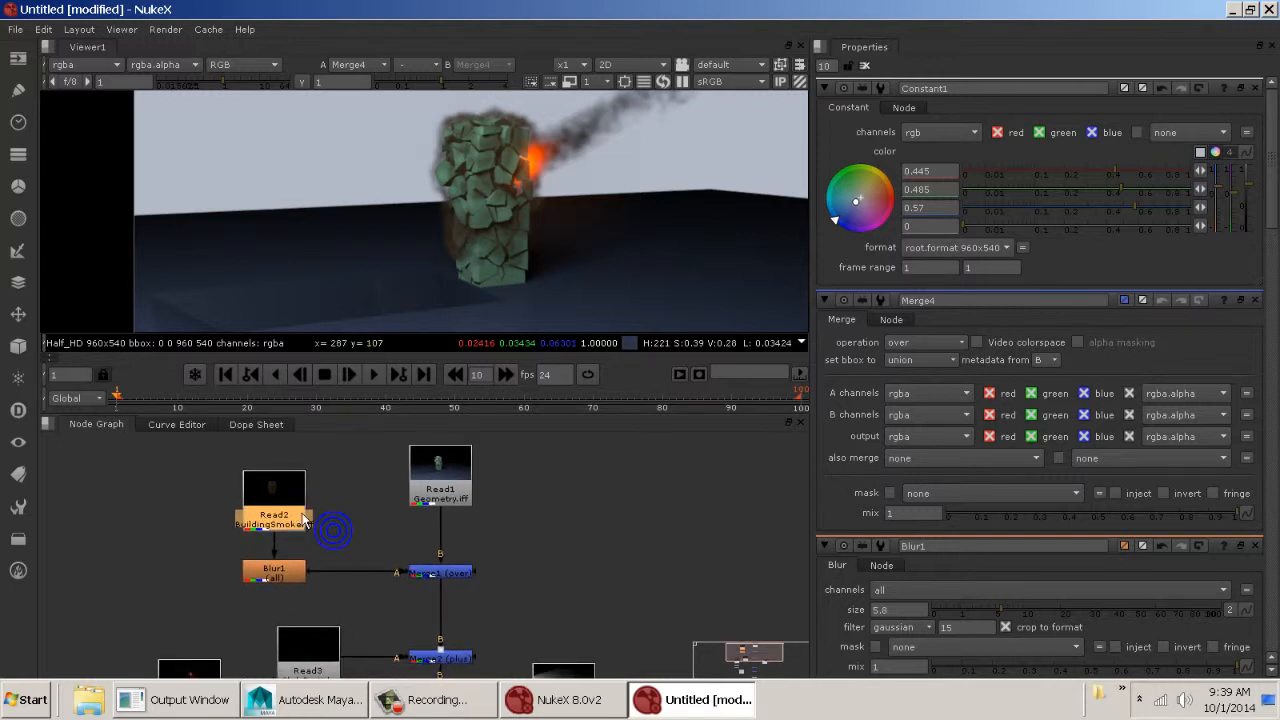
Duplicate the BuildingSmoke Read2 node and place the copy beside Blur1, away from the merge column
left_click(291, 578)
left_click(284, 528)
left_click(380, 505)
key("ctrl+v")
left_click_drag(390, 523, 380, 532)
middle_click_drag(380, 532, 401, 460)
left_click_drag(404, 466, 226, 516)
Merge the duplicated smoke over the main branch between Merge1 and Merge2, routing its connection through a Dot below Read6
key("m")
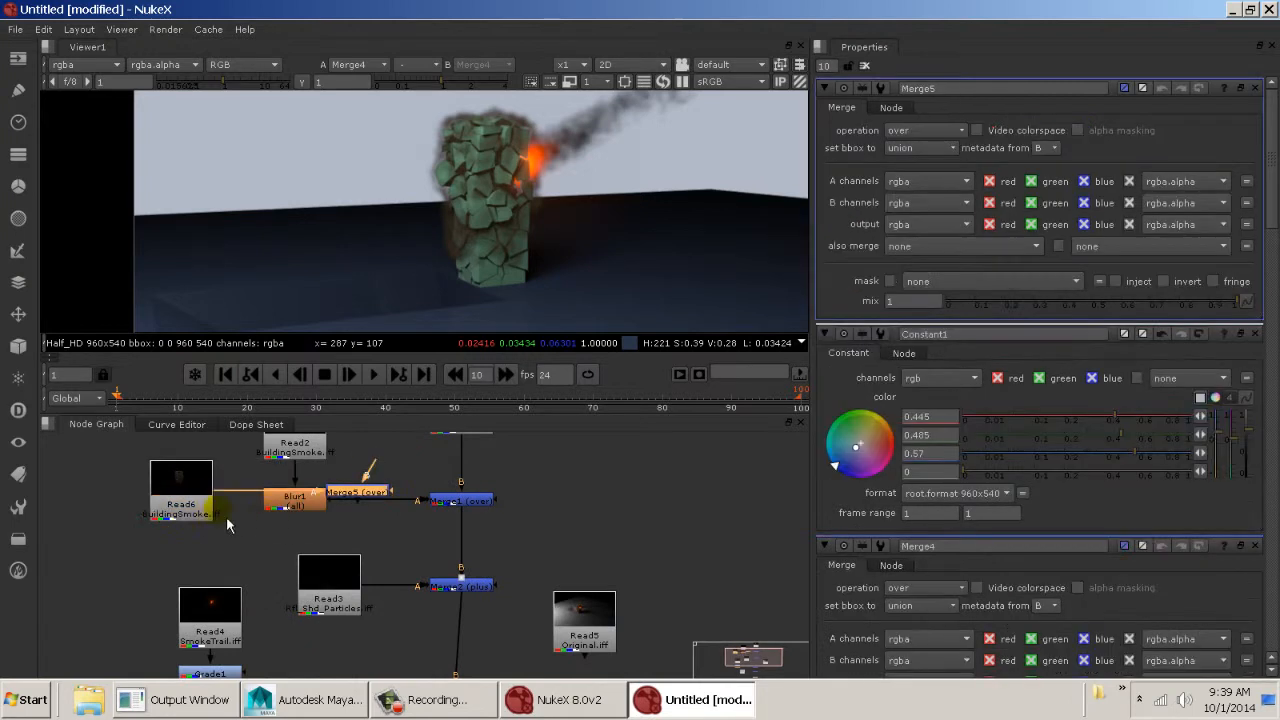
left_click_drag(377, 504, 482, 557)
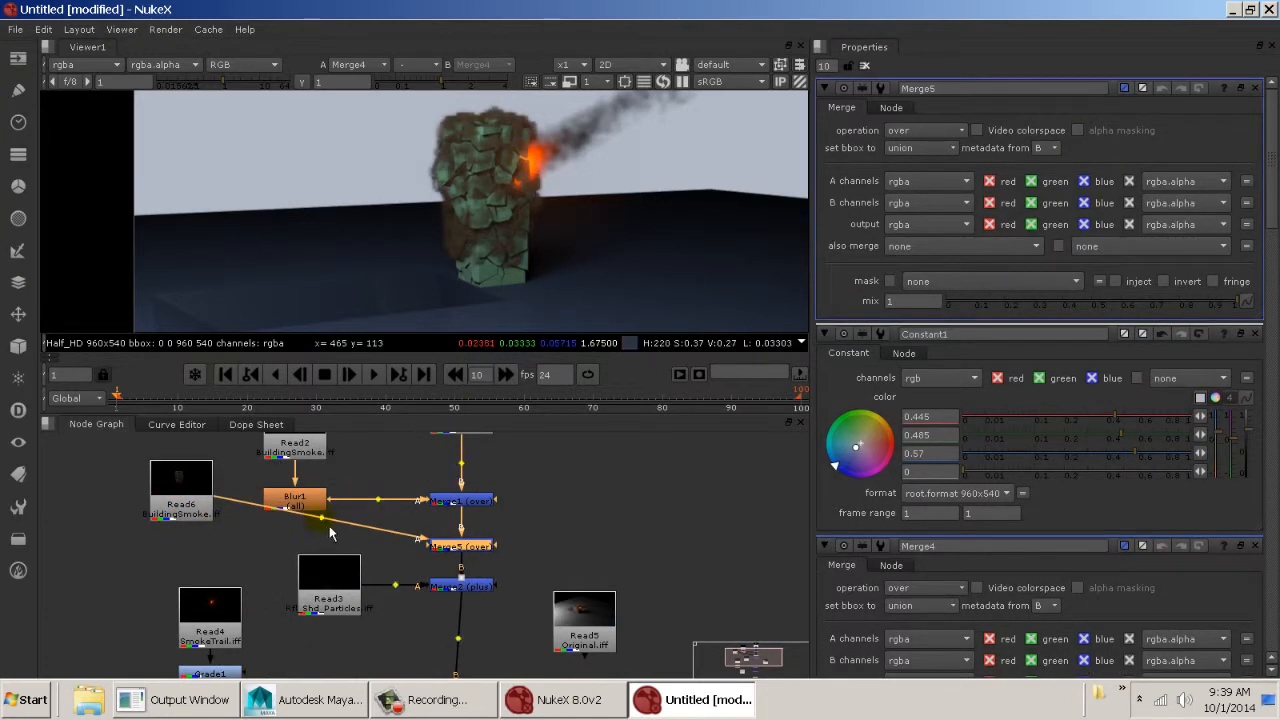
left_click_drag(320, 517, 181, 551, "ctrl")
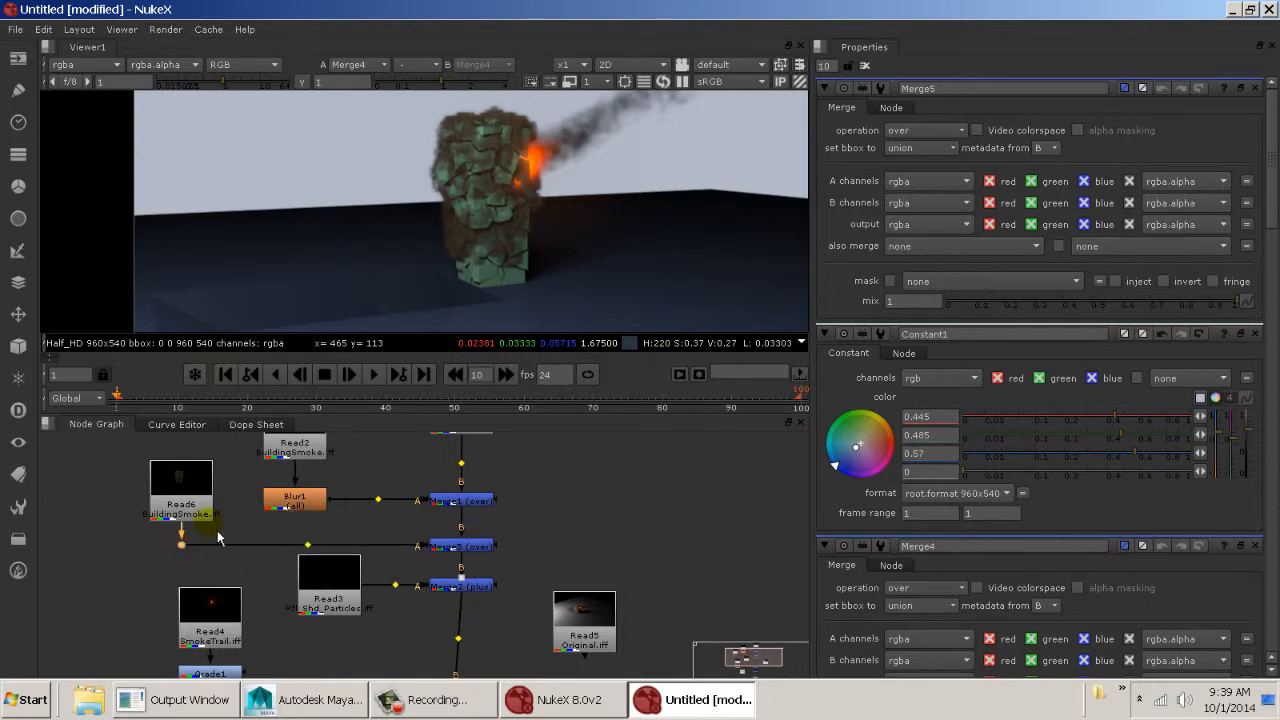
Compare the outputs of Merge1 and Merge5 in the viewer to judge the effect of the second smoke layer
scroll(495, 260, "up", 3)
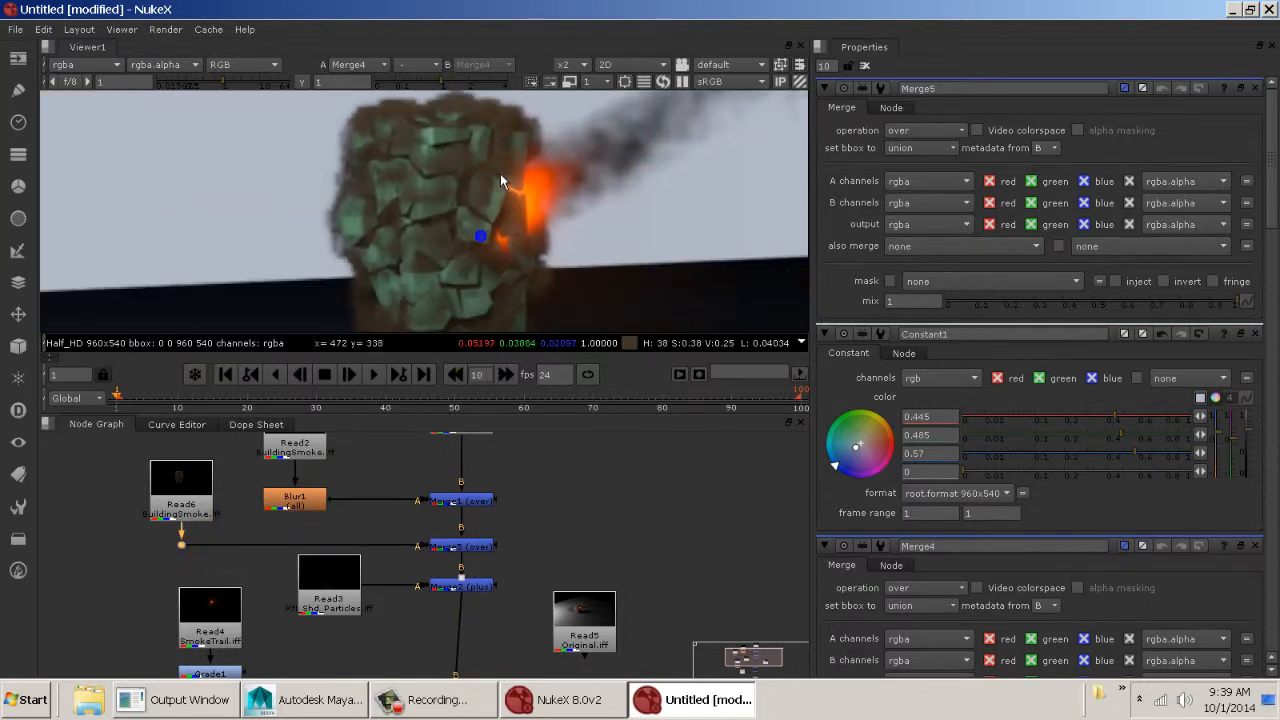
middle_click_drag(350, 511, 324, 566)
left_click(430, 558)
key("1")
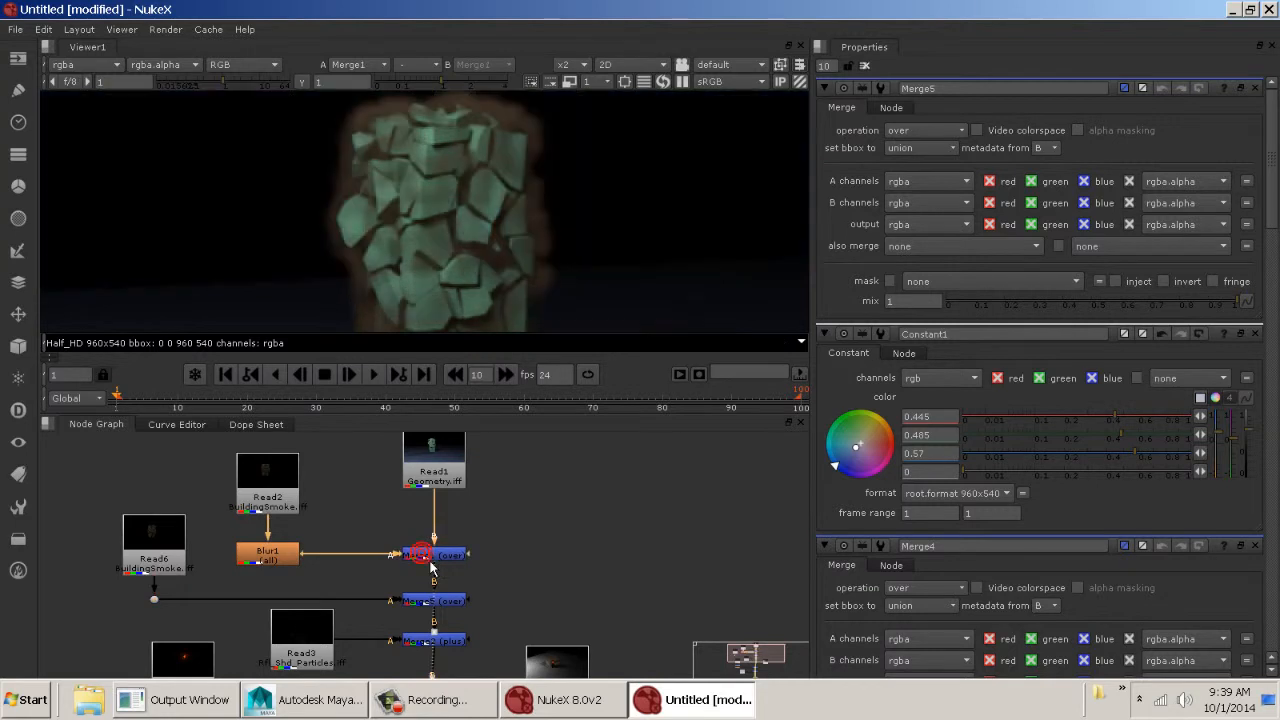
left_click(427, 603)
key("1")
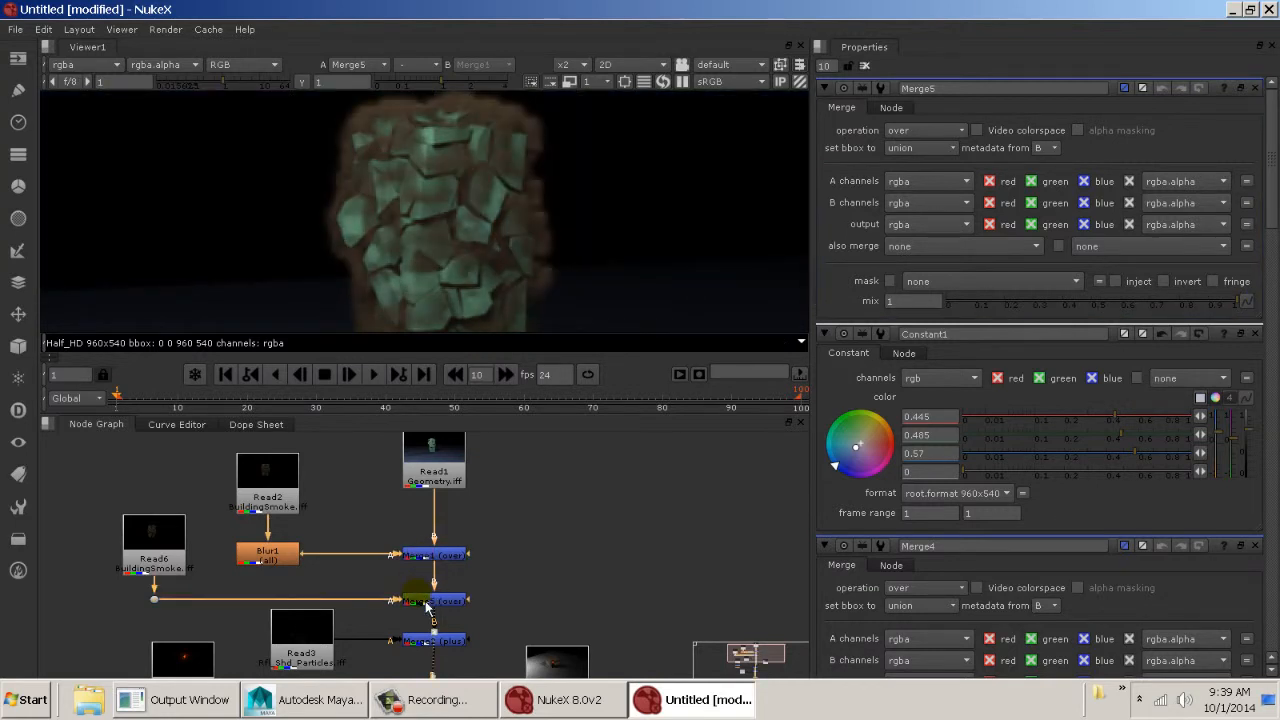
left_click(430, 555)
key("2")
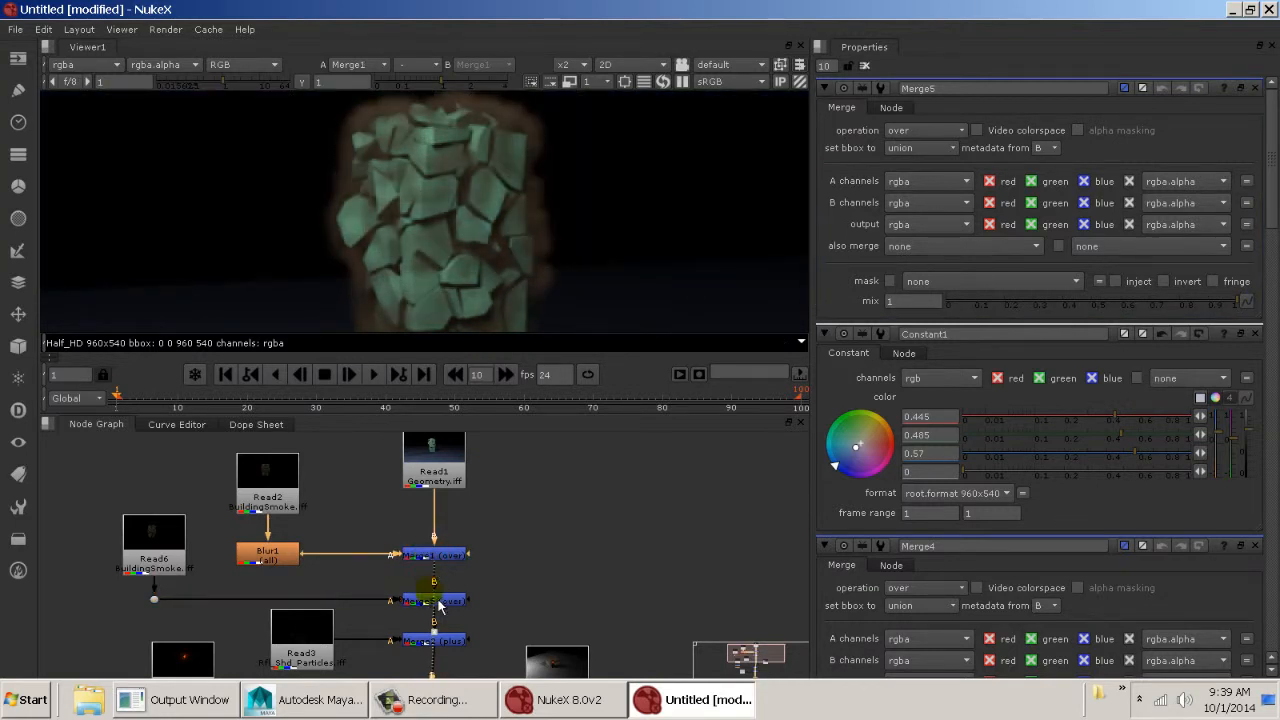
left_click(432, 600)
key("1")
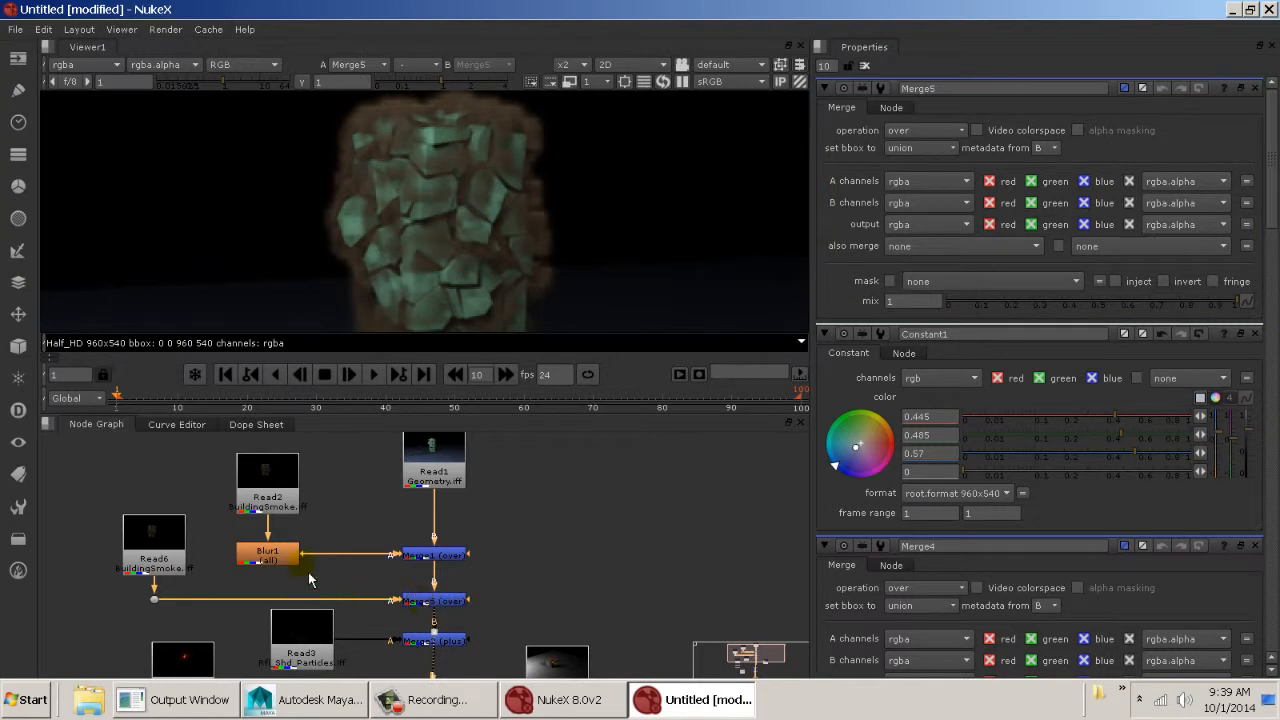
Insert a copy of Blur1 between Read6 and its Dot, and set the copy's size to 2
left_click(267, 558)
left_click_drag(177, 557, 177, 528)
key("ctrl+v")
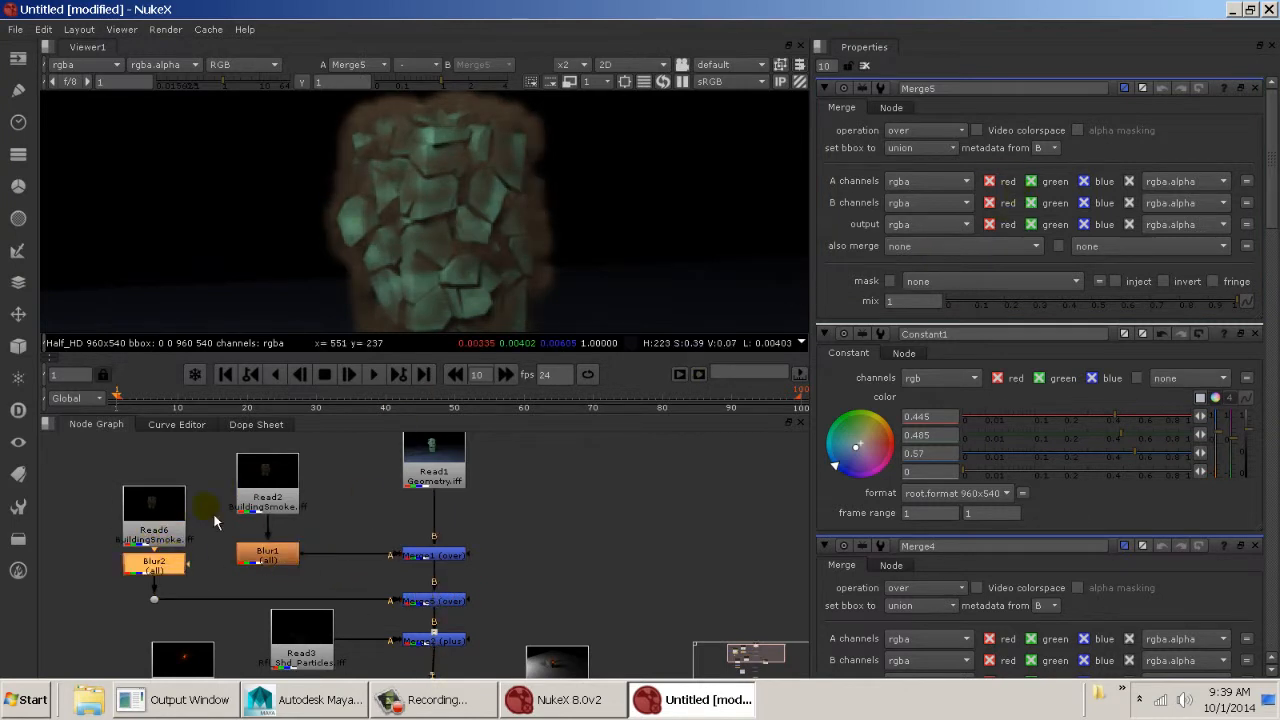
double_click(161, 566)
left_click(988, 150)
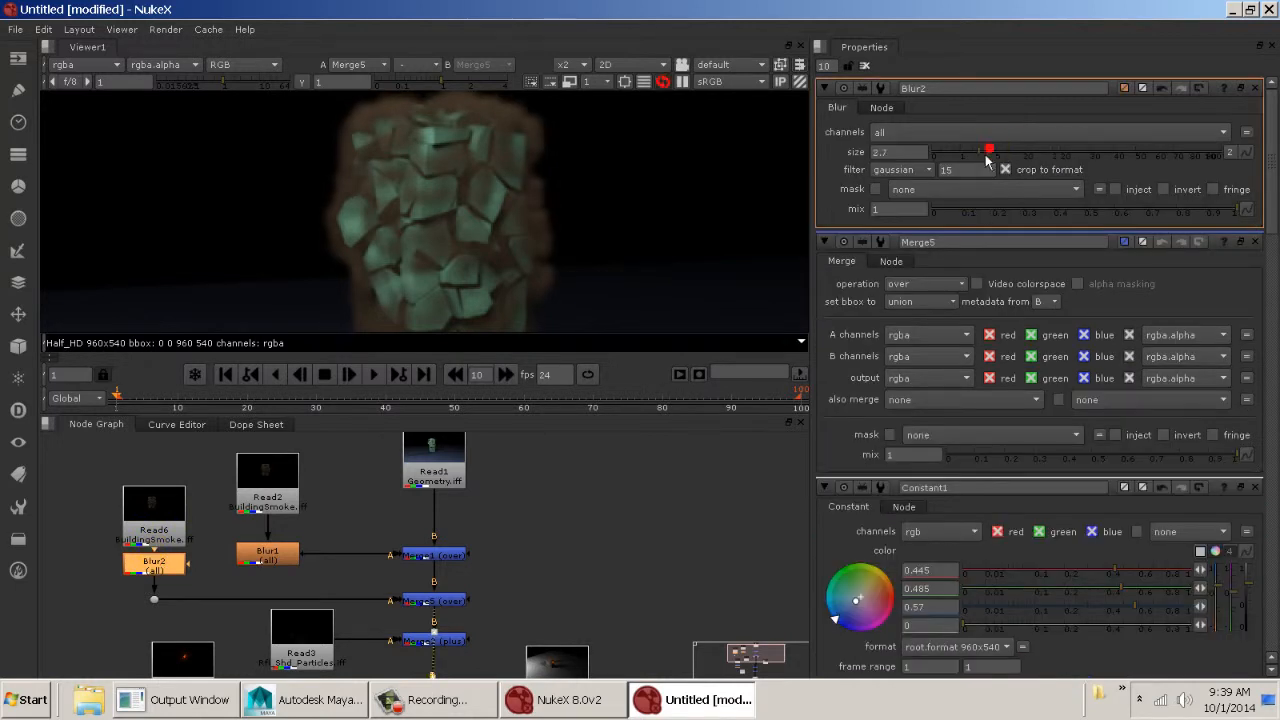
Check Merge5's output, show Merge4 in the viewer again and realign Viewer1 beneath it
left_click(425, 600)
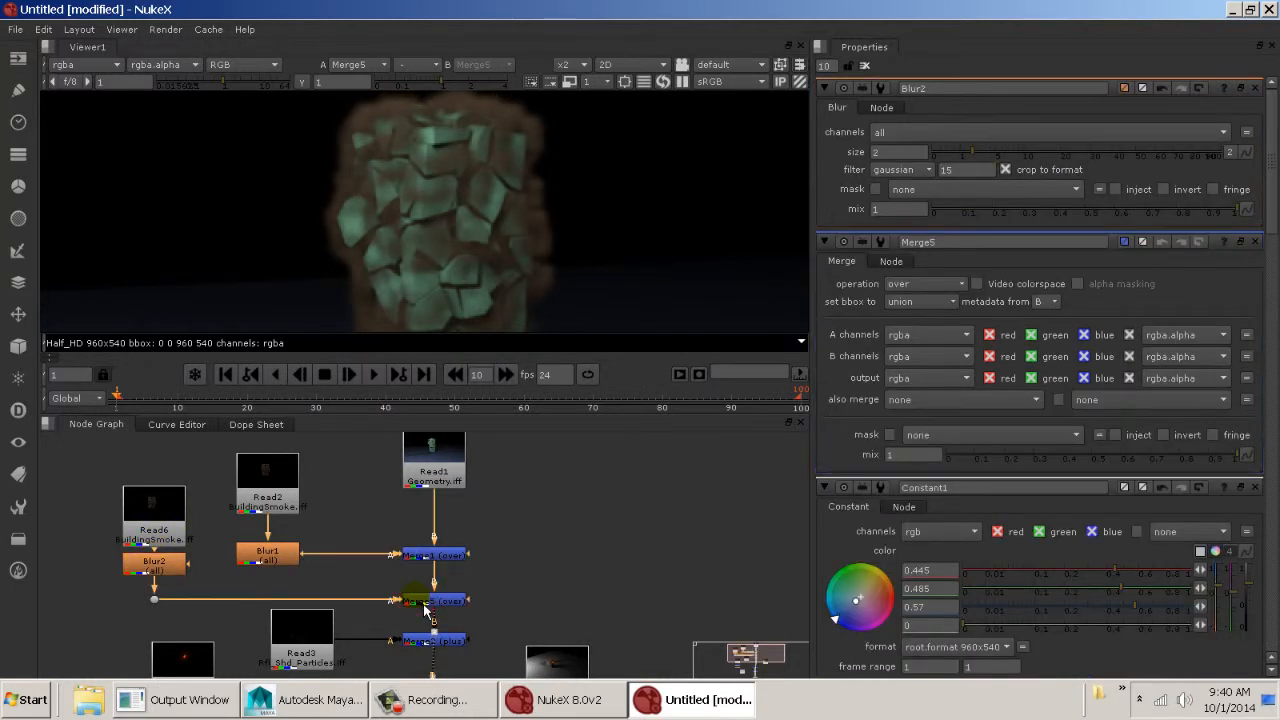
left_click(428, 610)
left_click(434, 600)
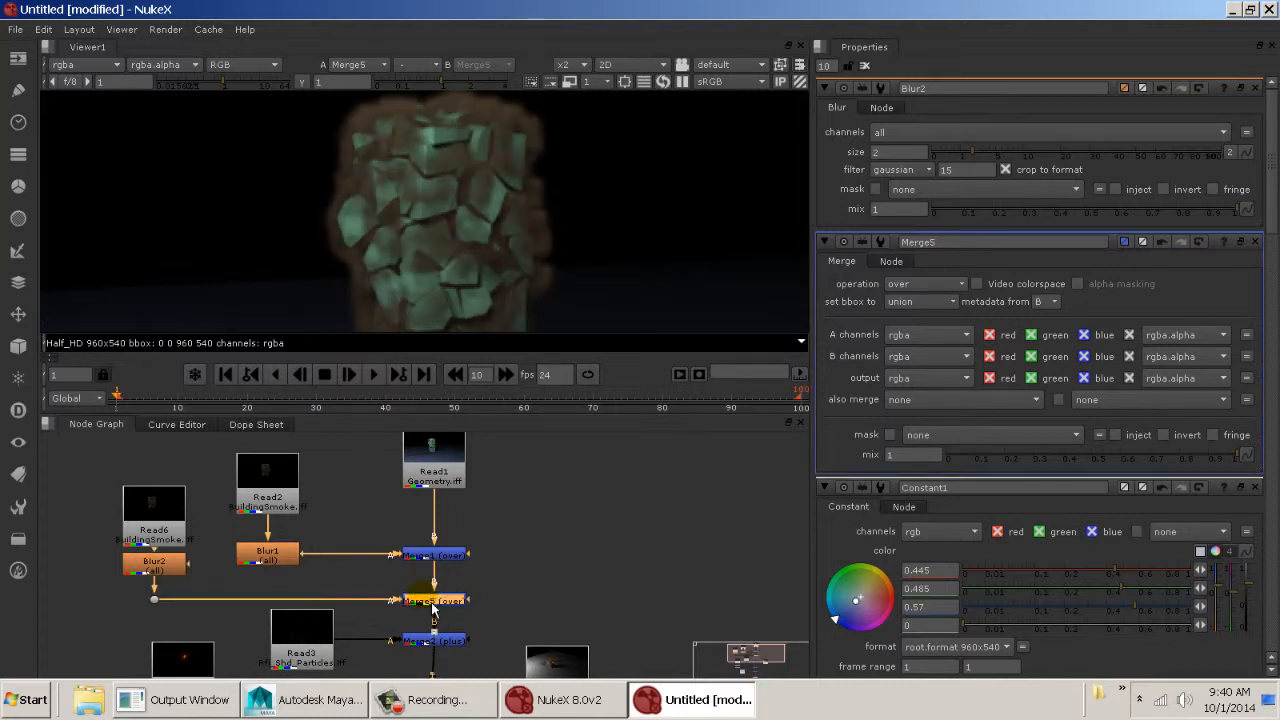
middle_click_drag(485, 642, 493, 609)
left_click_drag(470, 540, 412, 627)
left_click(491, 636)
middle_click_drag(484, 665, 482, 623)
left_click(433, 581)
key("1")
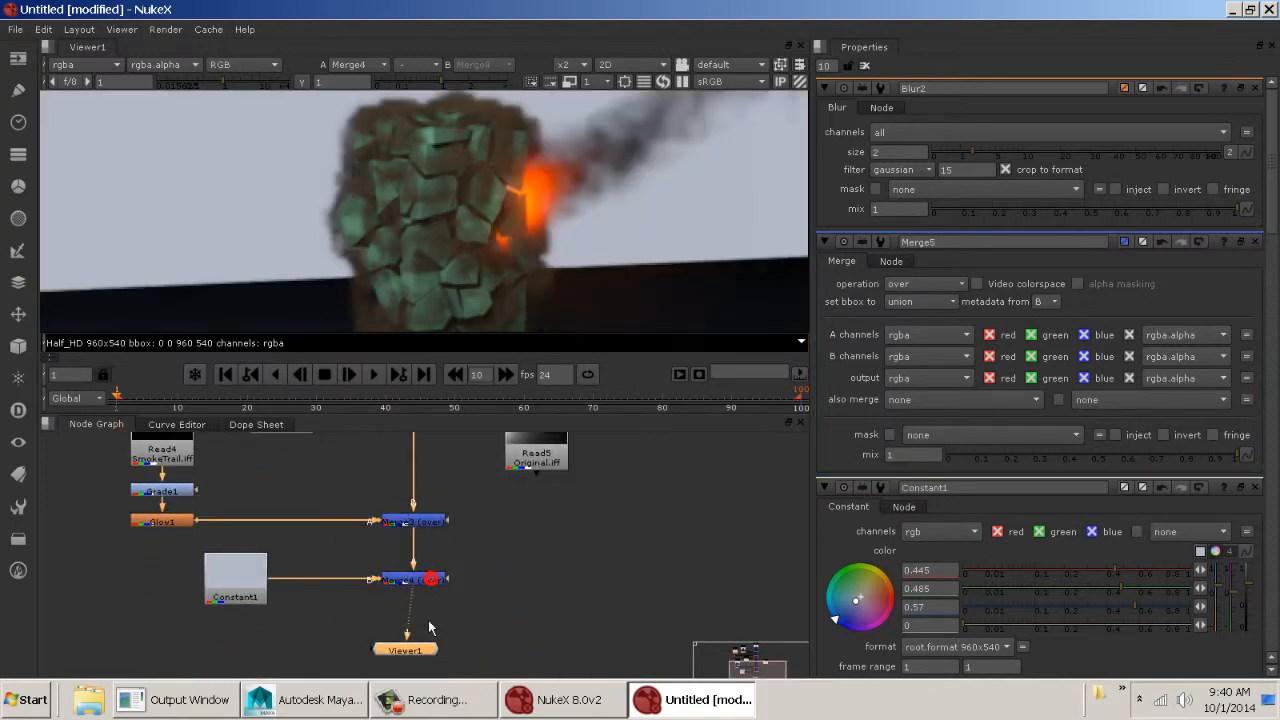
left_click_drag(411, 649, 419, 649)
Examine the complete composite in the maximised viewer
key("space")
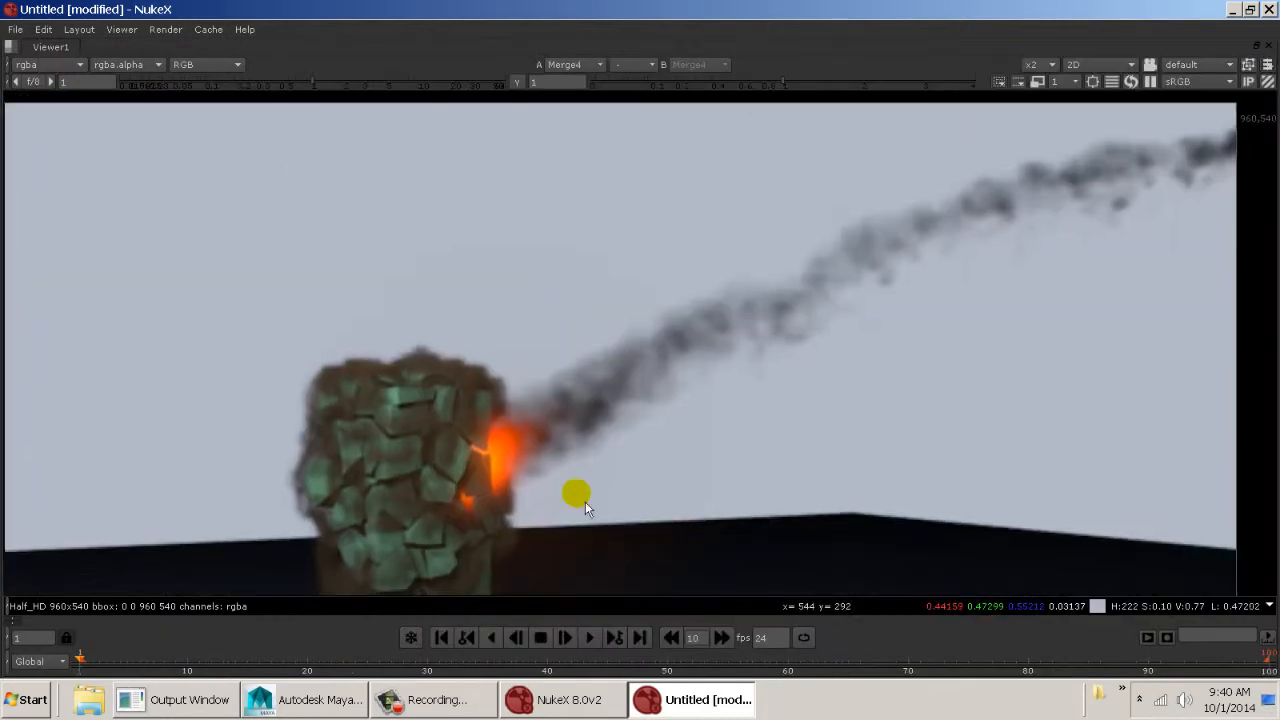
middle_click_drag(586, 501, 623, 346)
scroll(695, 287, "down", 4)
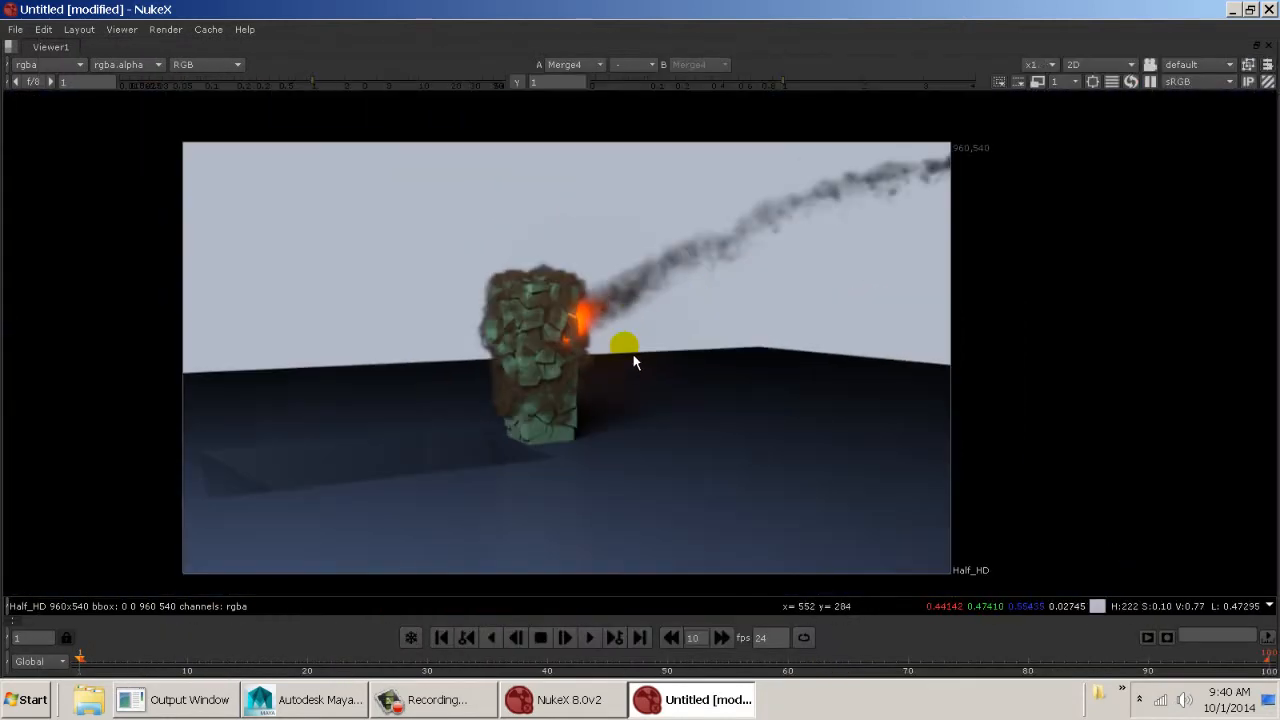
key("space")
Move the Geometry Read1 node up and insert a Grade node directly below it
middle_click_drag(508, 489, 510, 600)
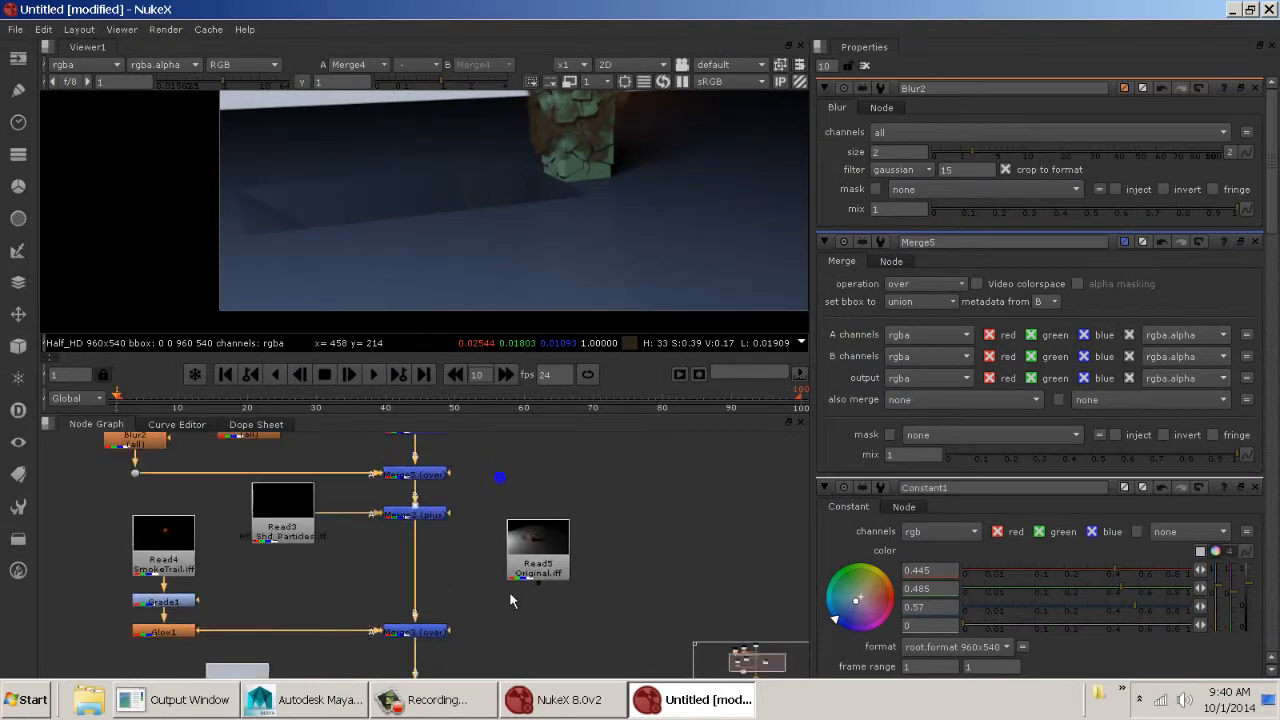
middle_click_drag(512, 471, 524, 574)
middle_click_drag(521, 510, 521, 538)
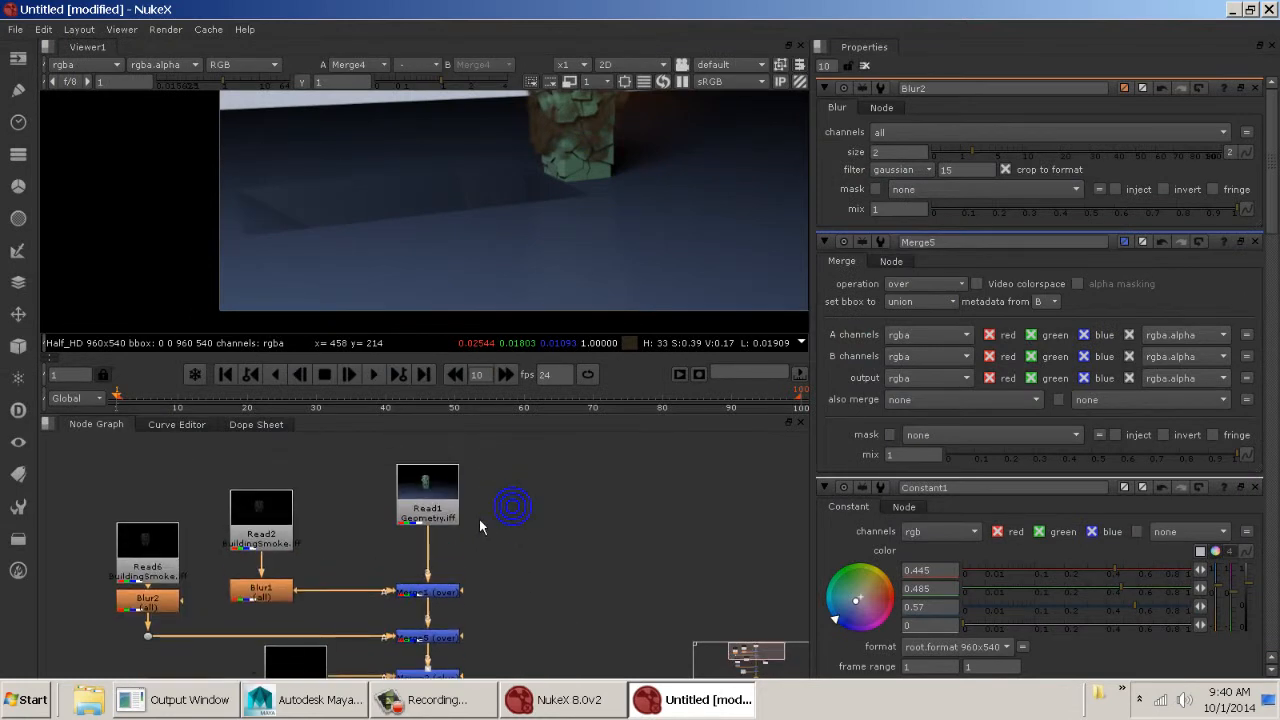
left_click_drag(434, 509, 432, 487)
key("g")
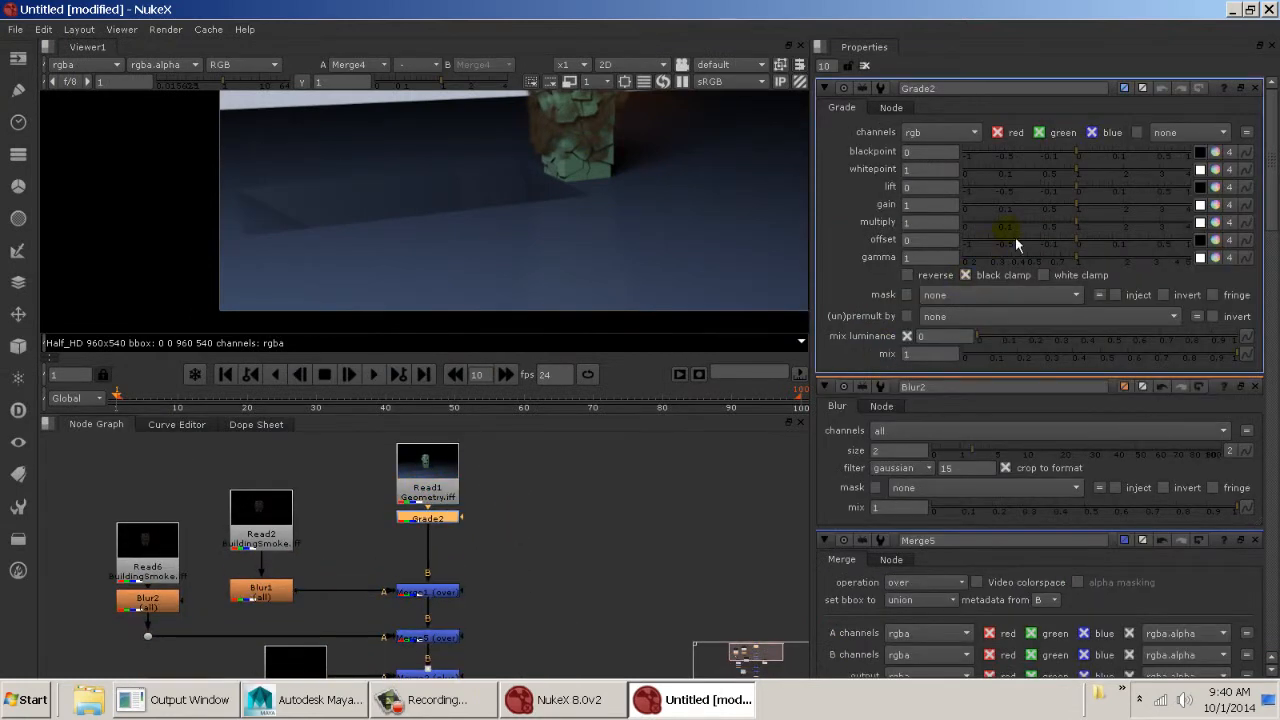
middle_click_drag(651, 196, 526, 286)
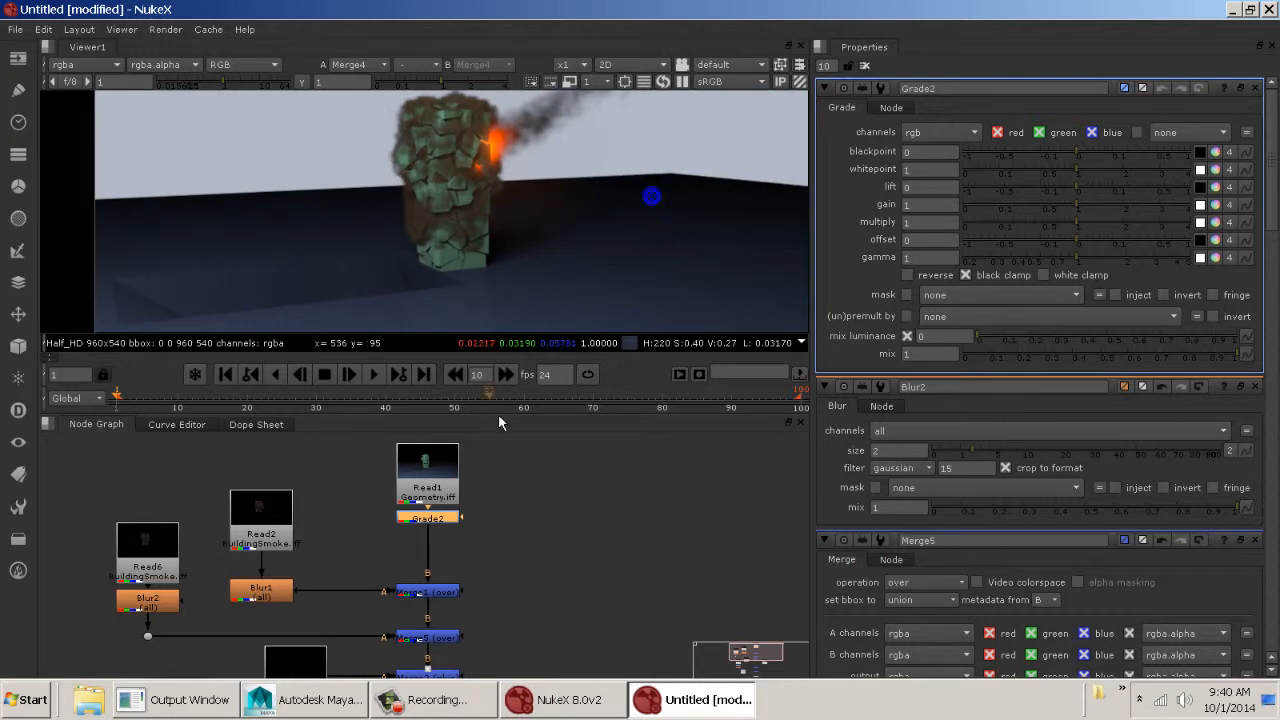
Set Grade2's gain to 0.3 red, 1.46 green, 1.08 blue and 1.26 alpha, and close all open node properties
left_click(1215, 204)
left_click_drag(1077, 224, 1087, 255)
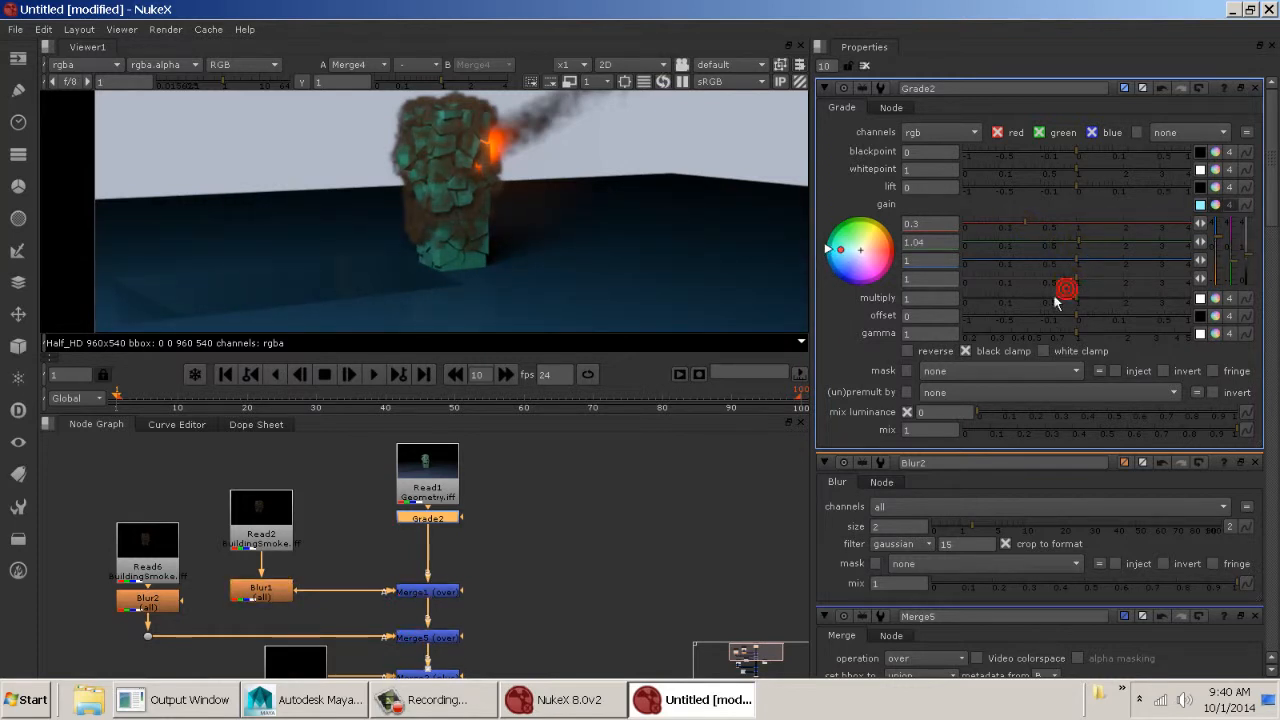
mouse_move(1029, 293)
left_mouse_down()
mouse_move(1043, 277)
mouse_move(1098, 284)
mouse_move(1055, 261)
mouse_move(1108, 252)
left_mouse_up()
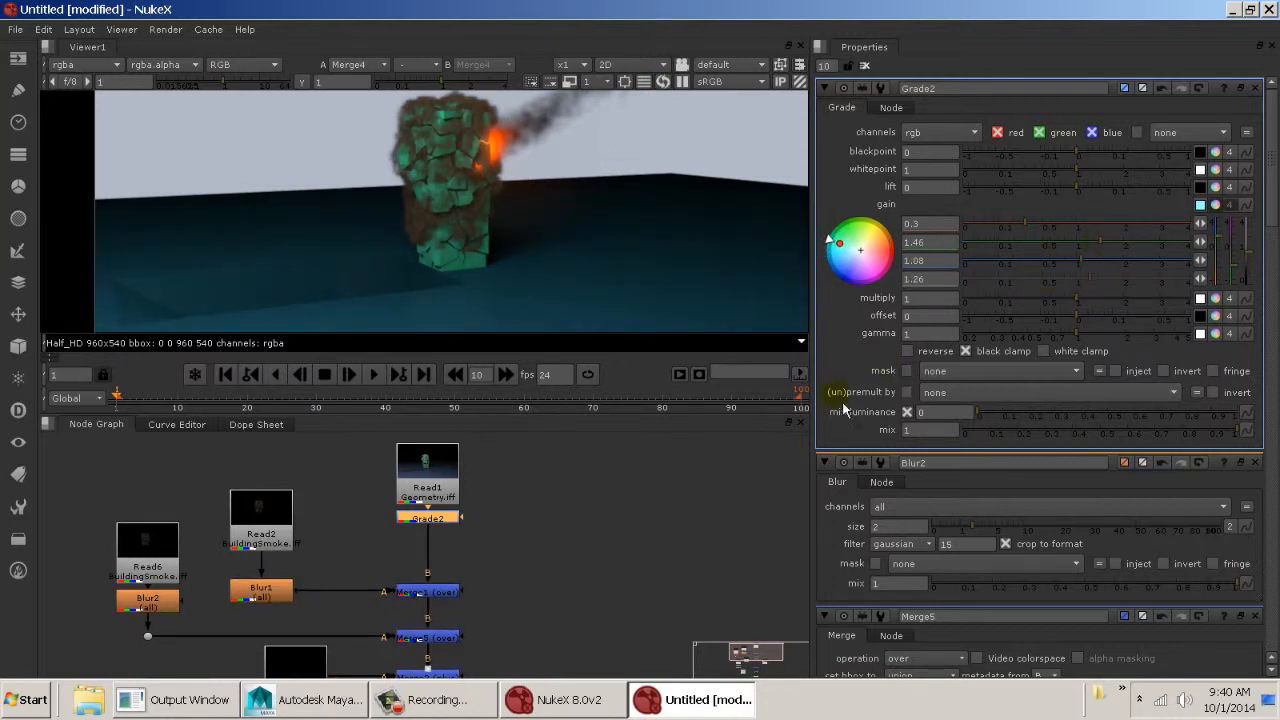
left_click(711, 483)
left_click(865, 66)
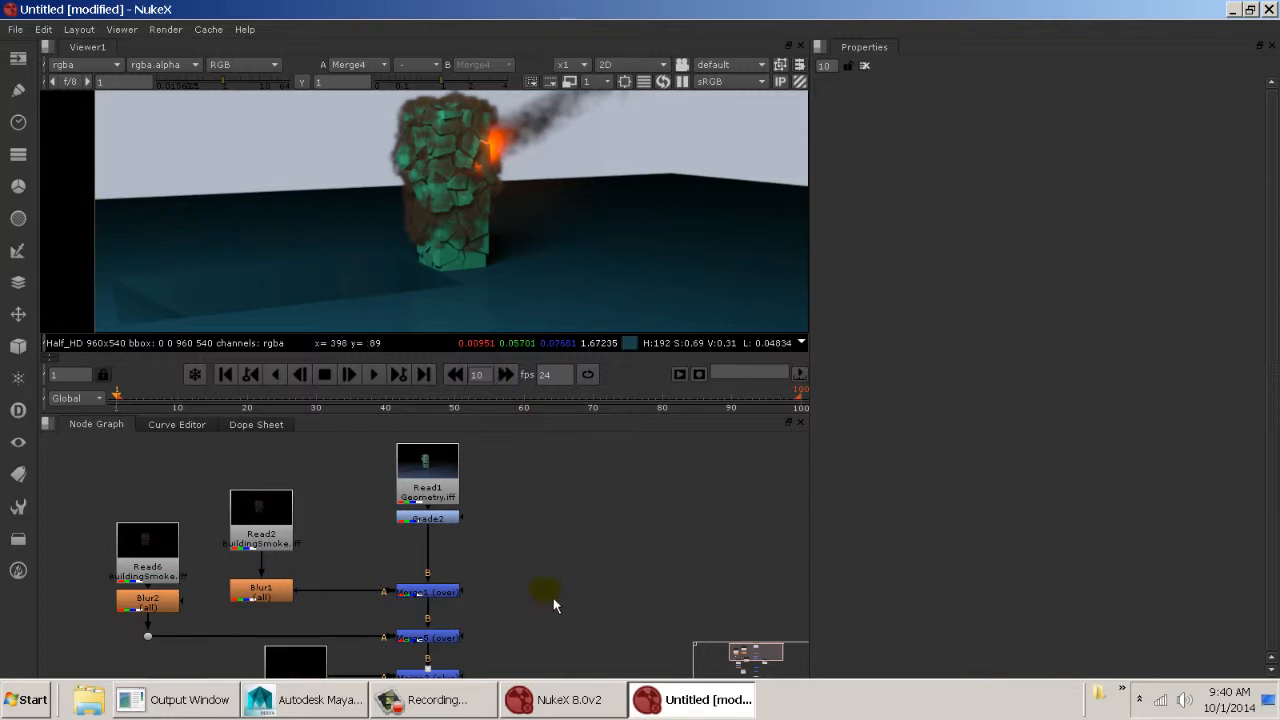
Examine the graded composite up close where the fire and smoke trail meet the building
middle_click_drag(552, 596, 637, 546)
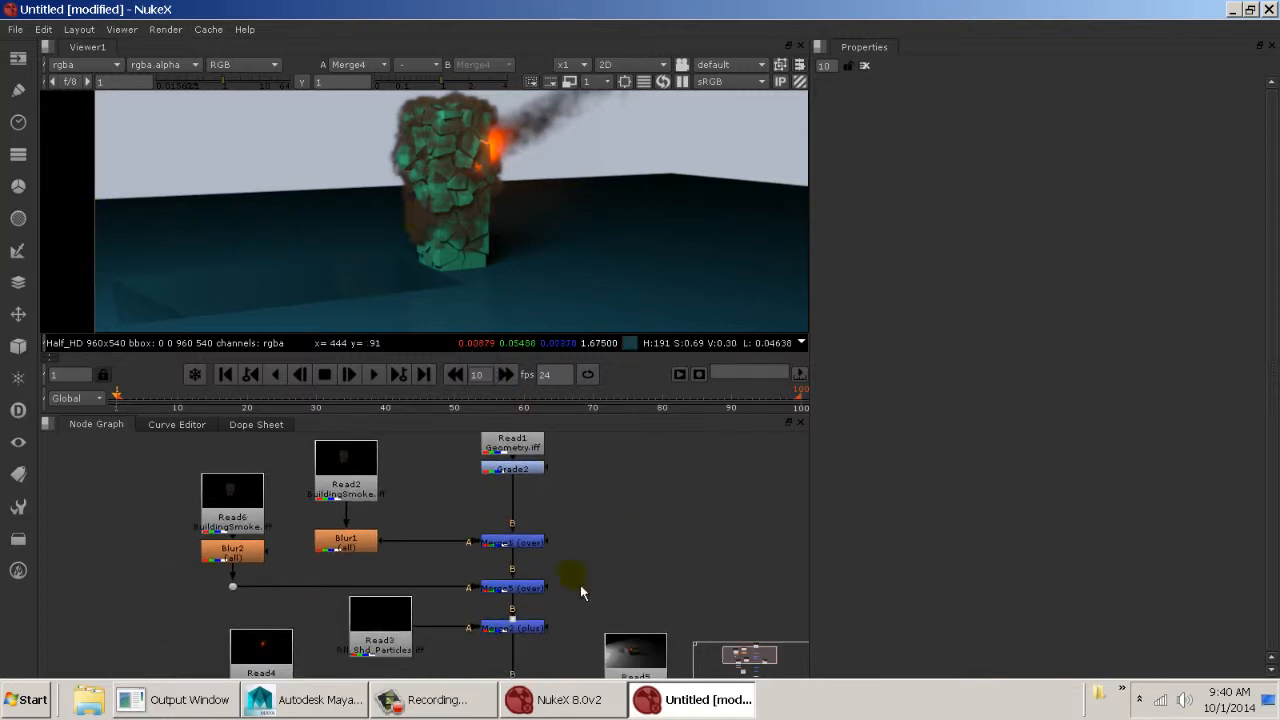
middle_click_drag(572, 578, 569, 571)
mouse_move(551, 176)
middle_mouse_down()
mouse_move(532, 241)
mouse_move(501, 250)
middle_mouse_up()
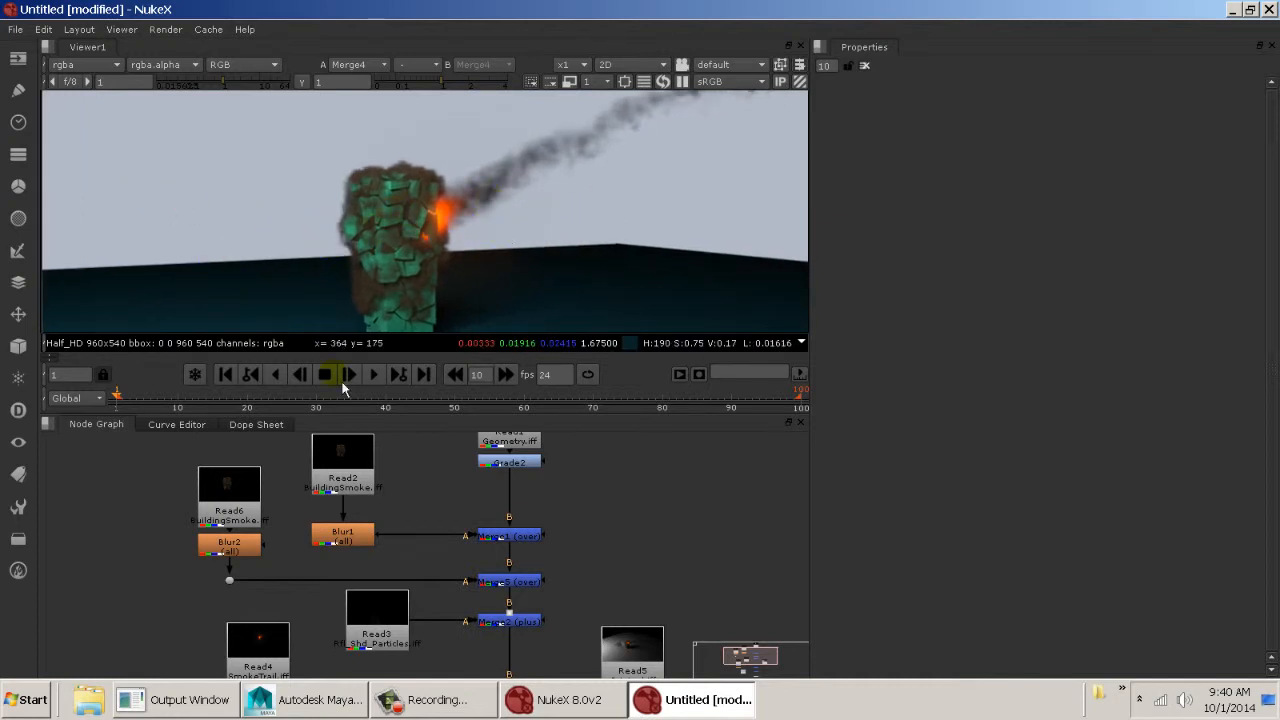
middle_click_drag(392, 607, 379, 542)
scroll(449, 228, "up", 5)
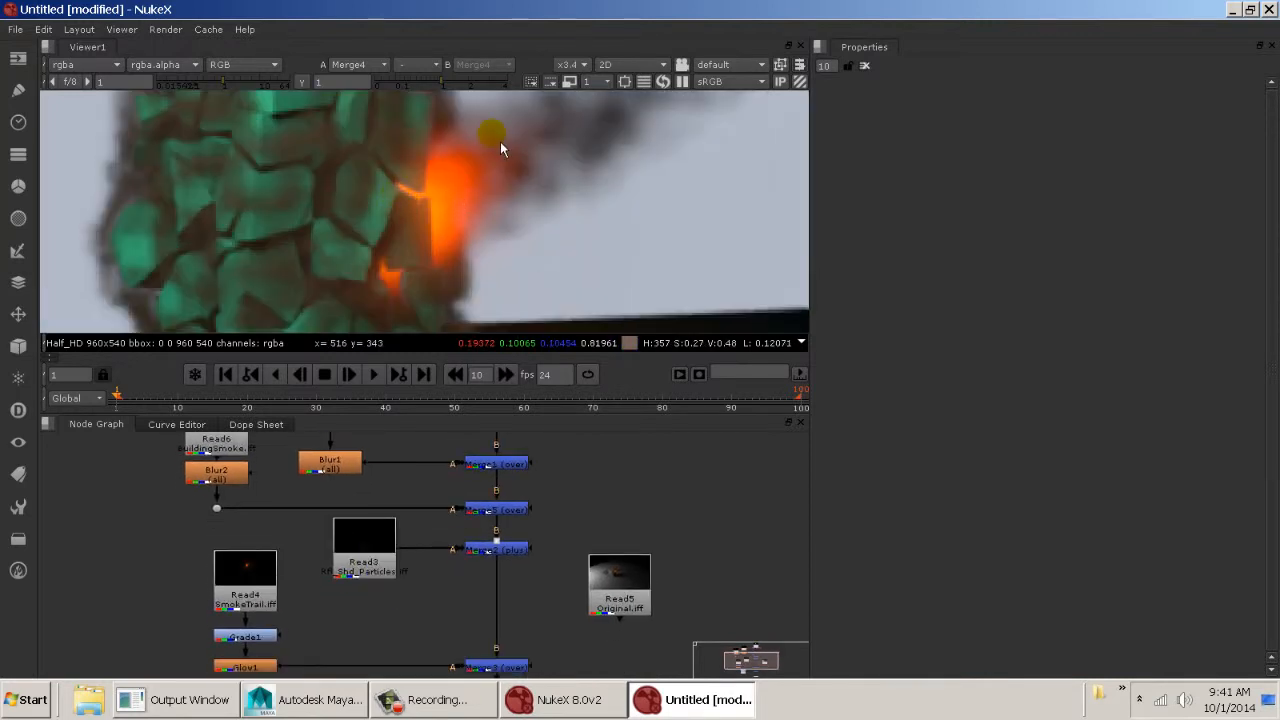
View the Merge1 output to check how the smoke sits over the graded building
middle_click_drag(424, 519, 411, 548)
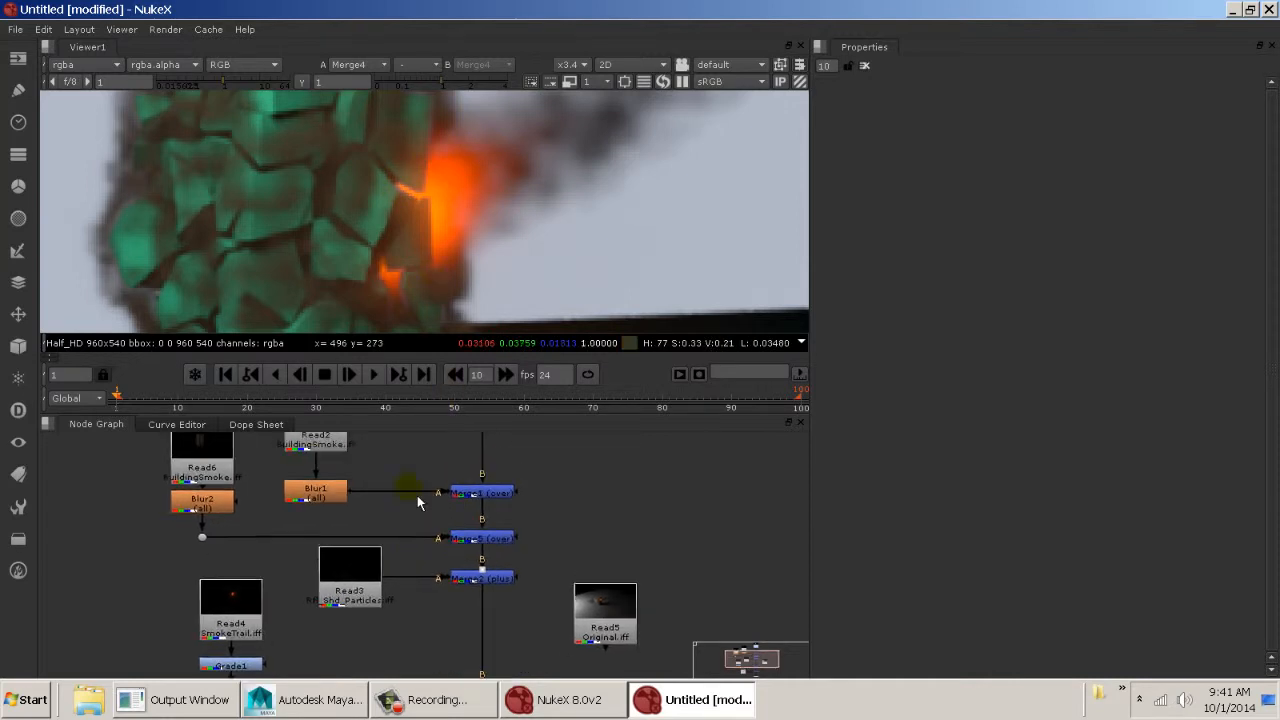
mouse_move(417, 460)
middle_mouse_down()
mouse_move(411, 518)
mouse_move(386, 497)
middle_mouse_up()
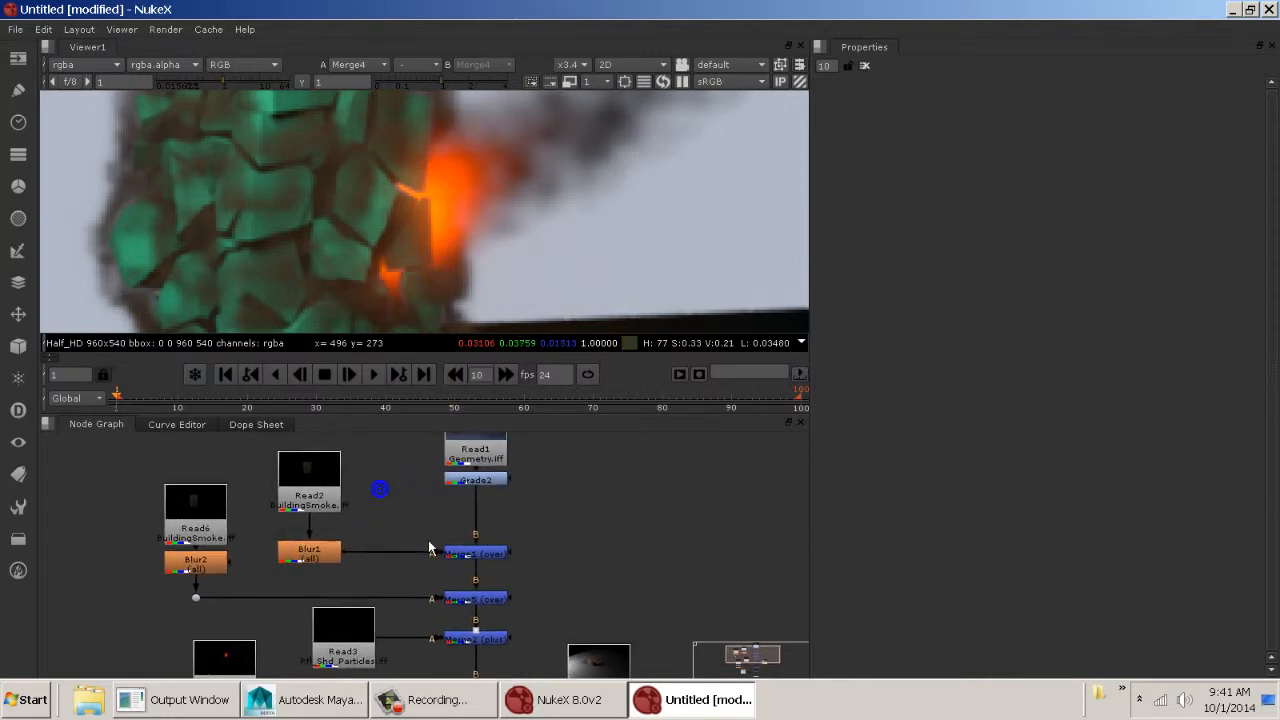
middle_click_drag(479, 558, 391, 523)
left_click(391, 522)
key("1")
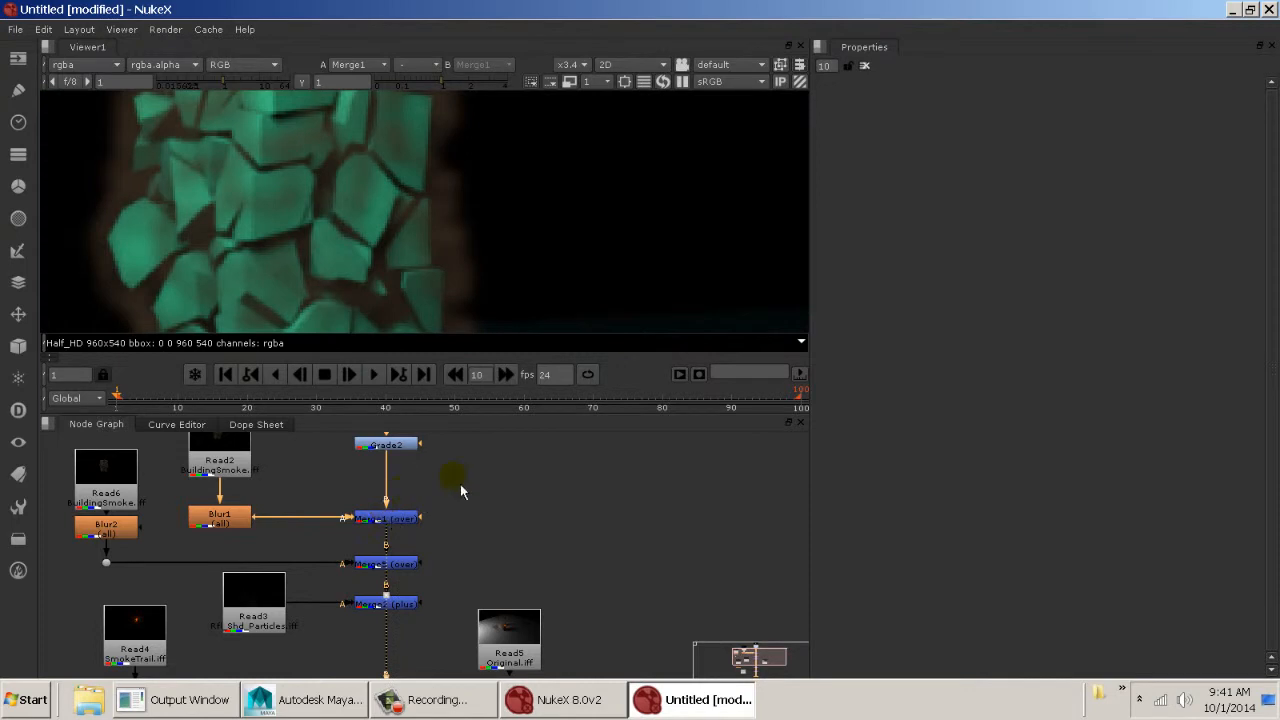
Detach Merge3 from the main merge chain and move it aside together with the SmokeTrail branch of Read4, Grade1 and Glow1
middle_click_drag(461, 486, 490, 399)
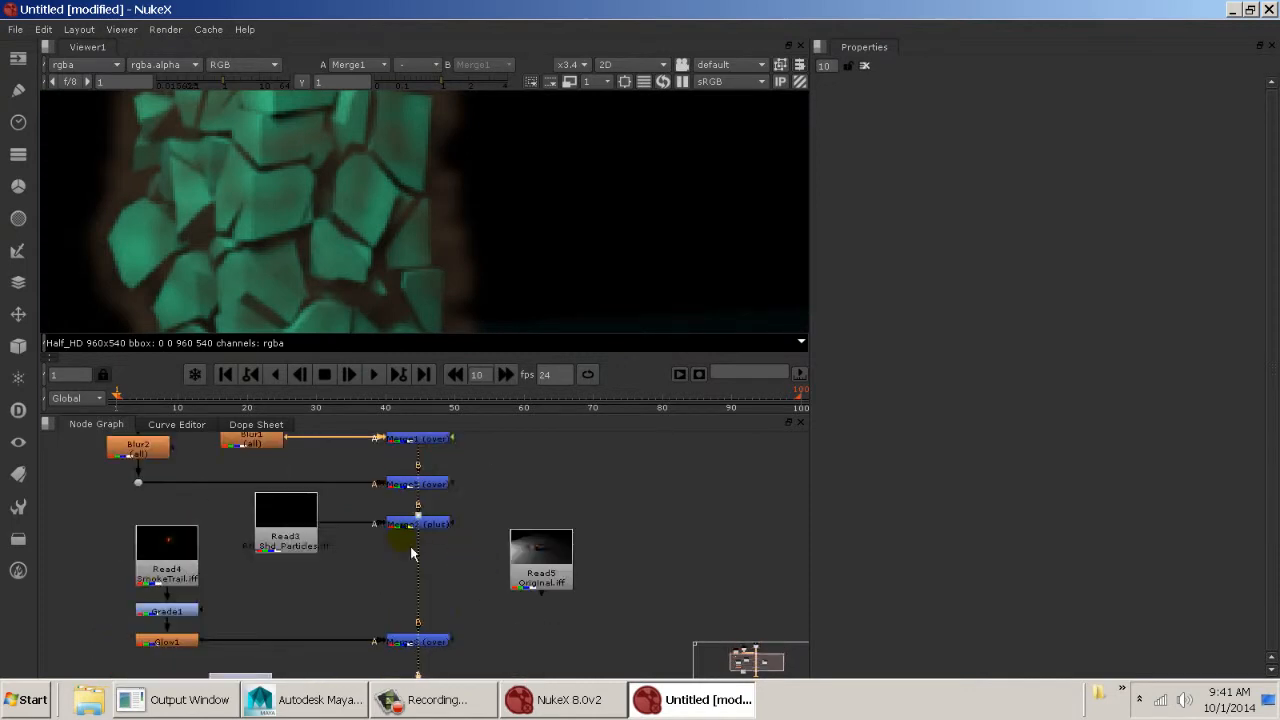
left_click_drag(420, 657, 429, 527)
left_click_drag(388, 641, 151, 547, "ctrl")
middle_click_drag(251, 545, 452, 655)
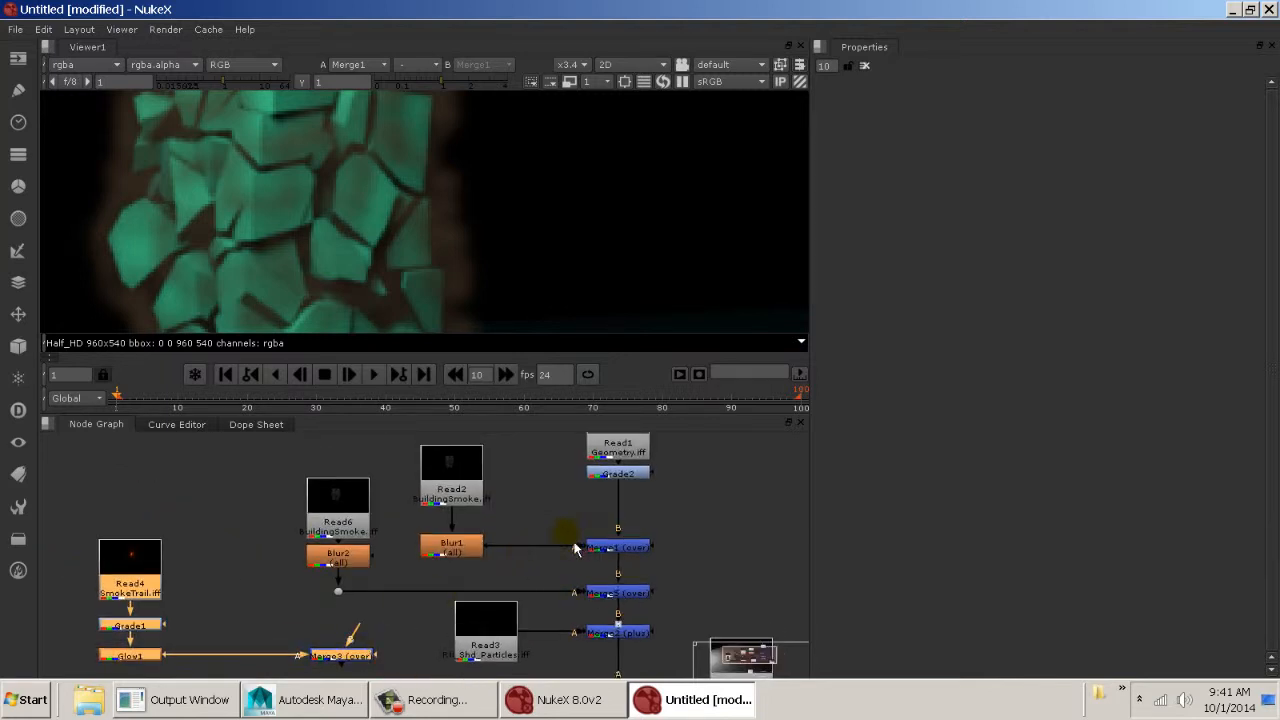
Shift the building smoke, particle and background branches down and insert Merge3 with the SmokeTrail branch between Grade2 and Merge1
scroll(575, 548, "down", 3)
left_click_drag(367, 454, 531, 551)
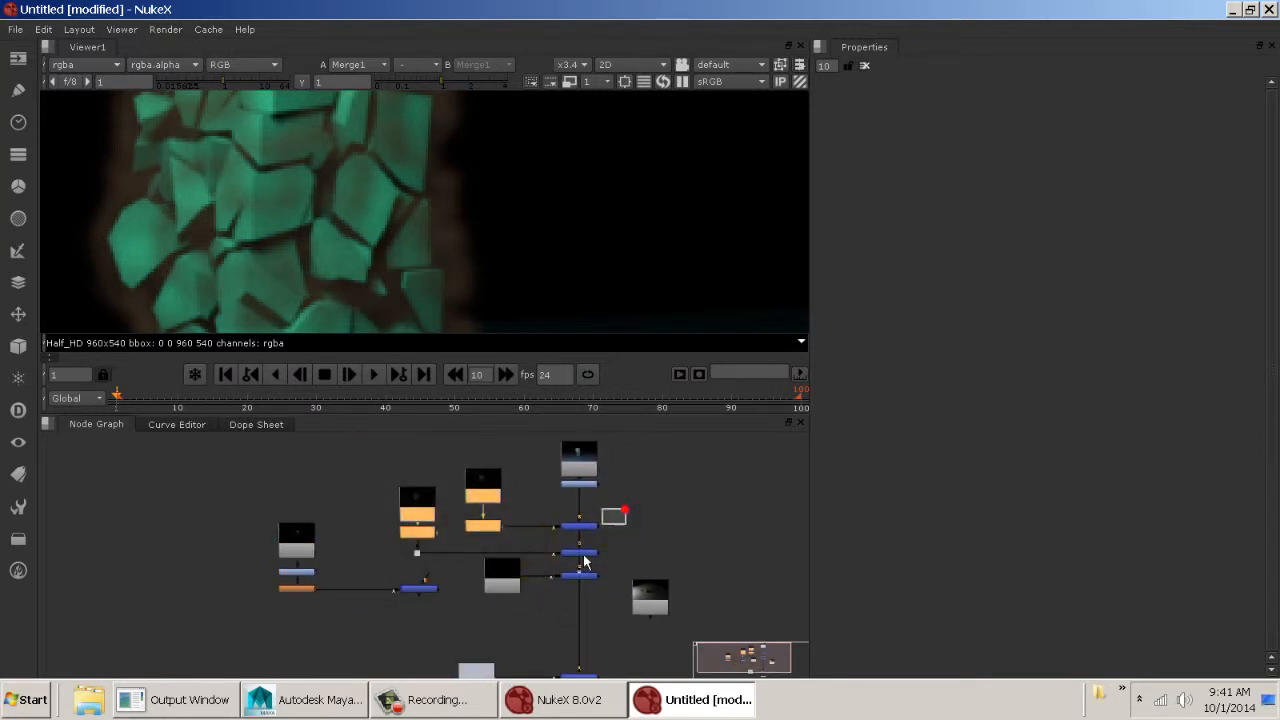
left_click_drag(626, 507, 508, 598, "shift")
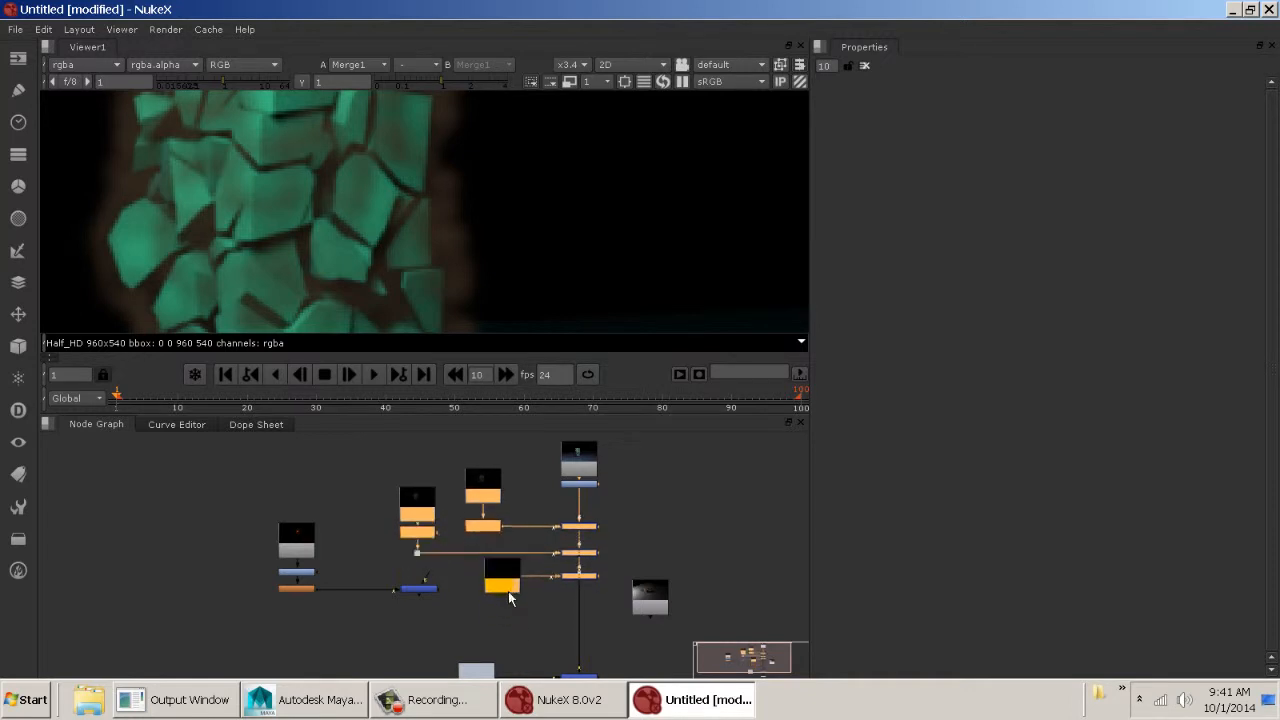
left_click(440, 558)
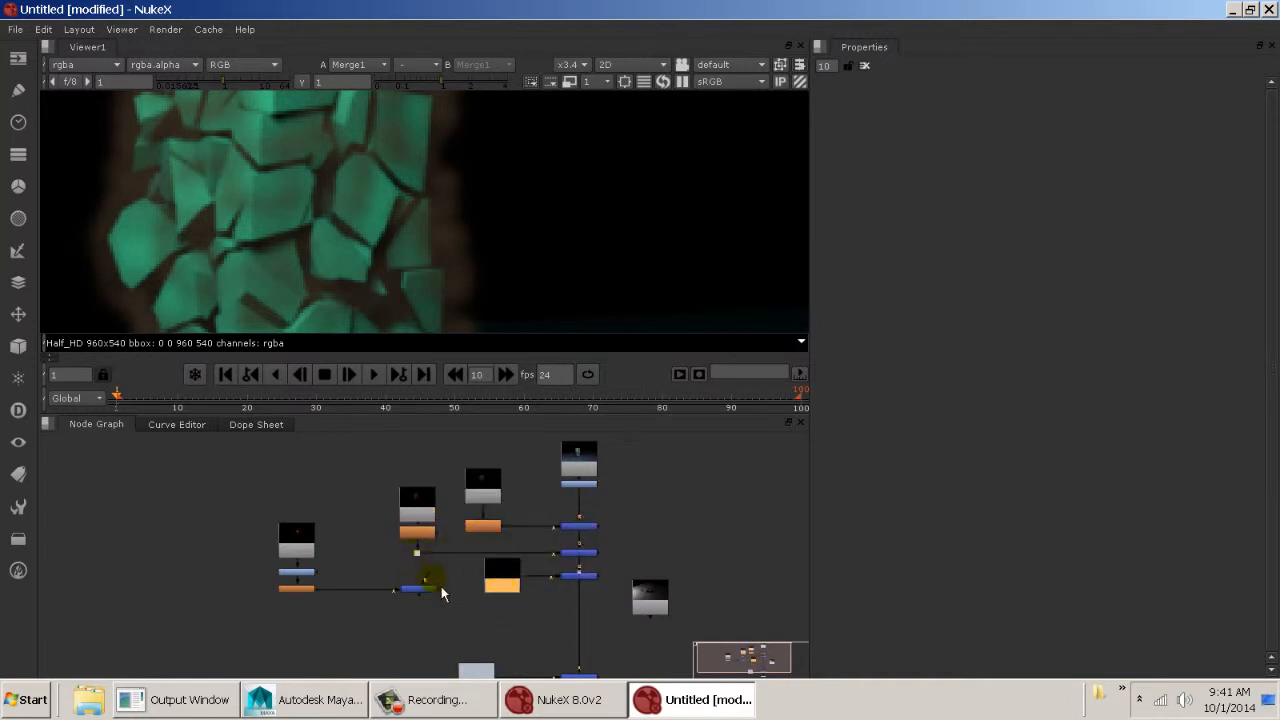
left_click_drag(430, 589, 284, 589, "ctrl")
left_click_drag(363, 443, 549, 615)
left_click_drag(620, 494, 597, 654, "shift")
left_click_drag(264, 583, 181, 548)
mouse_move(270, 594)
left_mouse_down()
mouse_move(402, 524)
mouse_move(527, 516)
mouse_move(590, 536)
left_mouse_up()
left_click(570, 538)
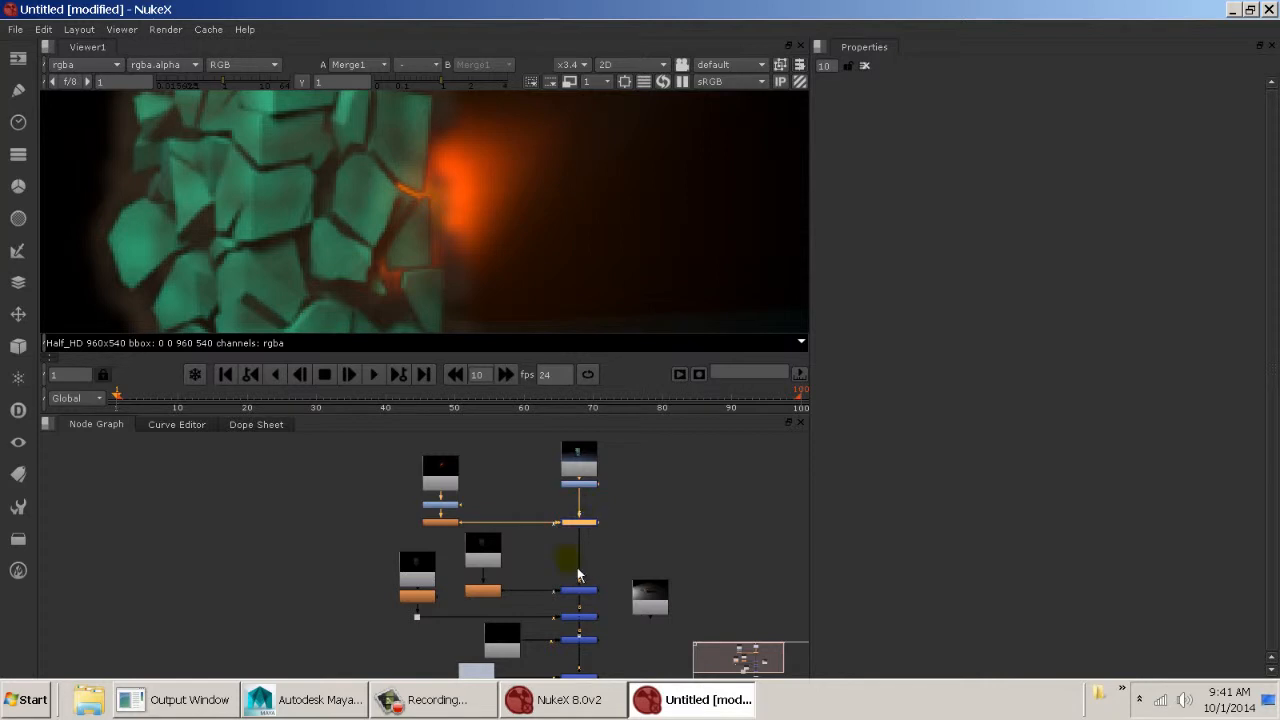
View the Merge4 composite and inspect the fire and smoke trail close up beside the building
left_click(577, 603)
middle_click_drag(595, 626, 548, 558)
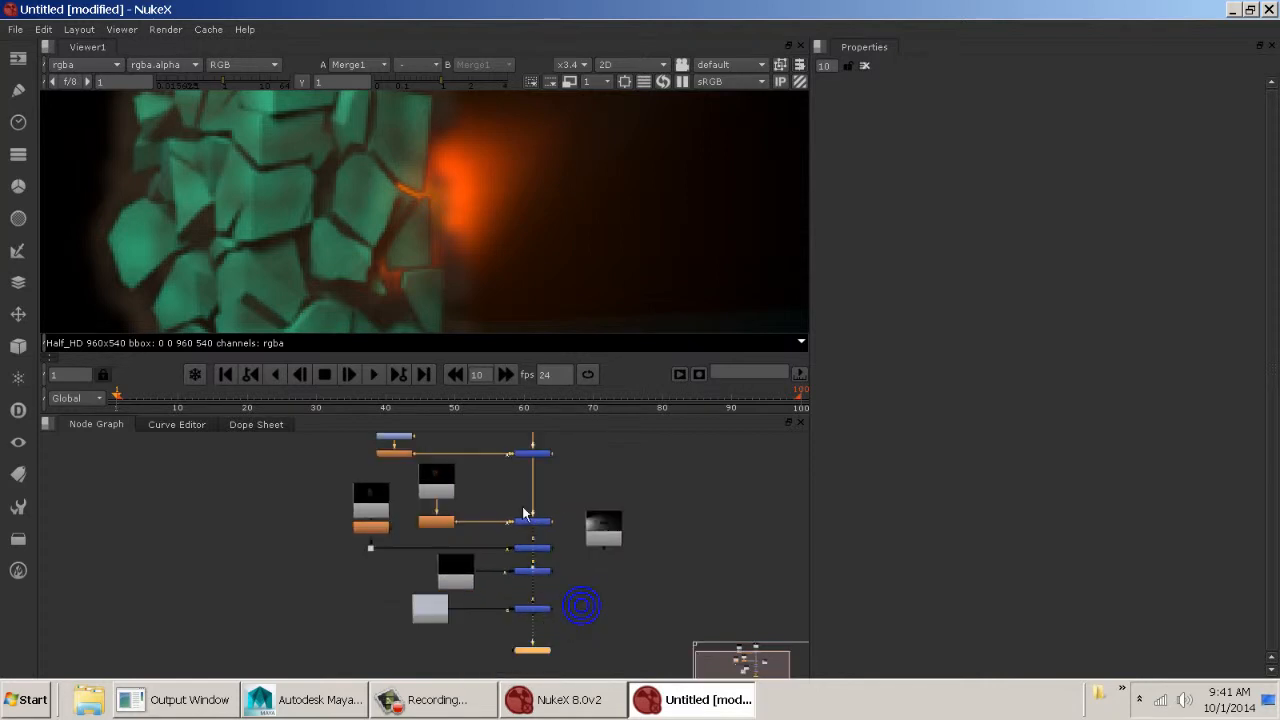
scroll(495, 207, "down", 5)
middle_click_drag(553, 620, 542, 602)
left_click(537, 592, "ctrl+shift")
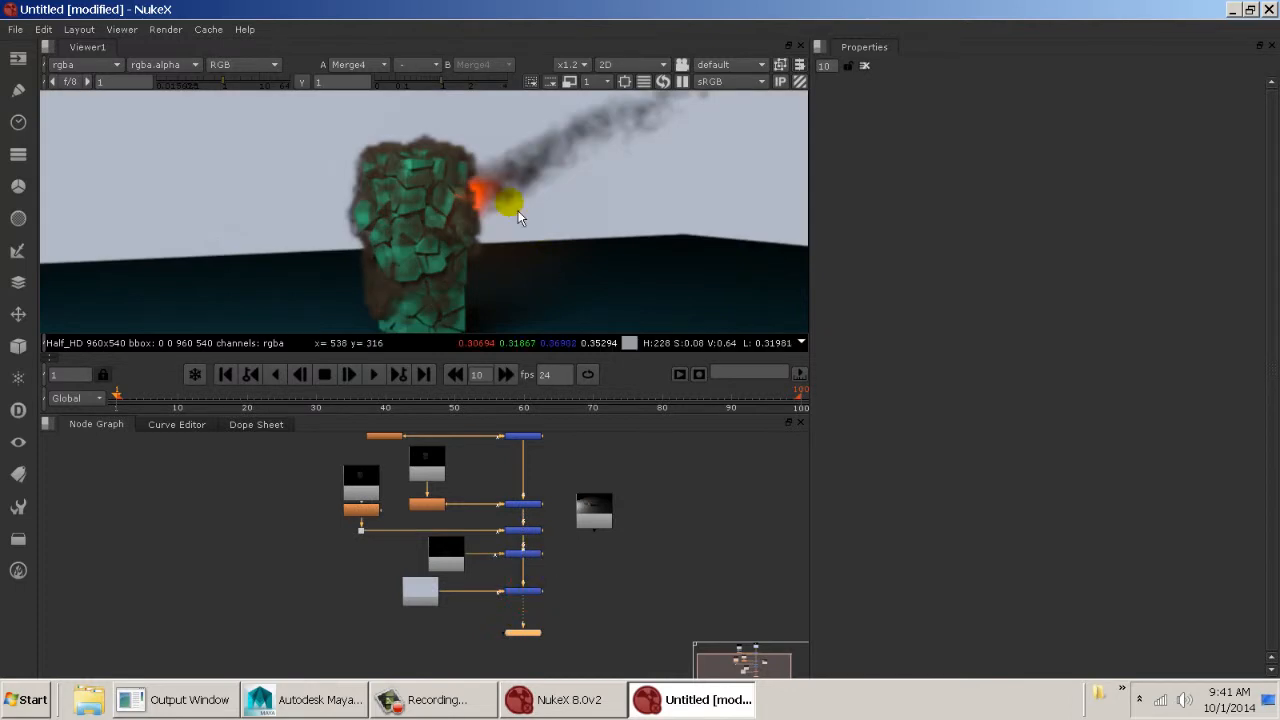
scroll(498, 189, "up", 5)
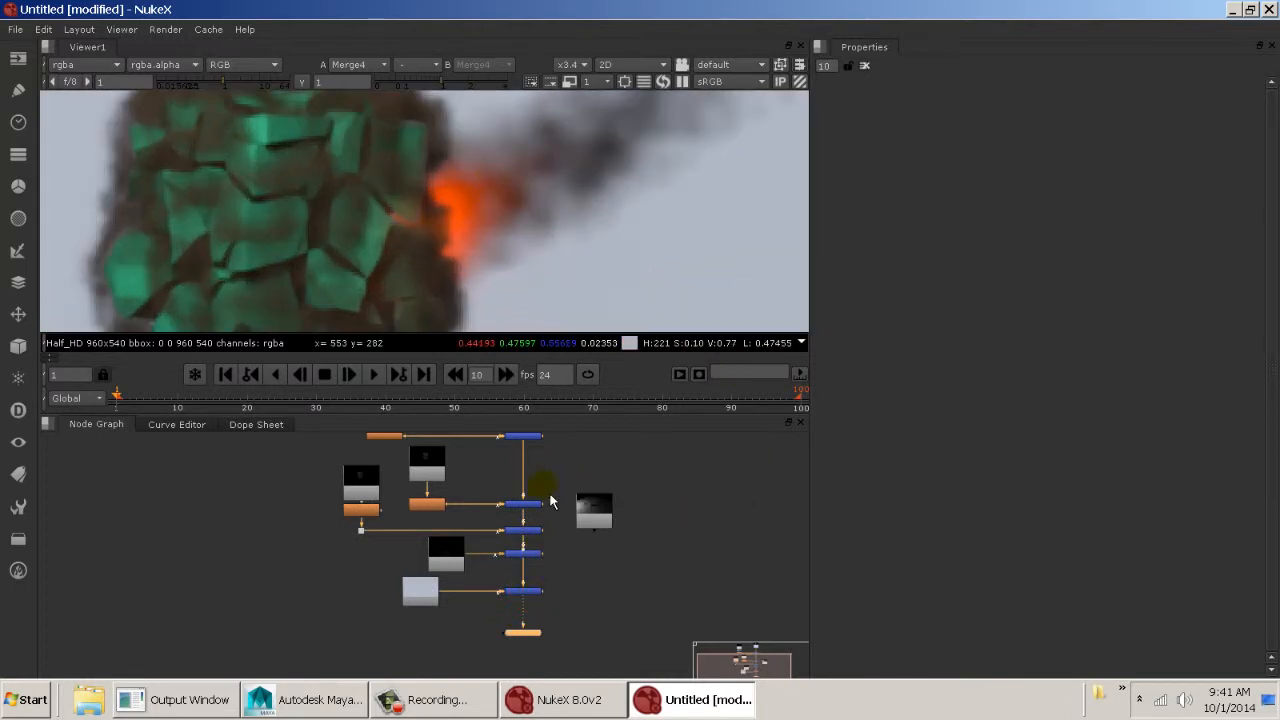
scroll(550, 500, "up", 5)
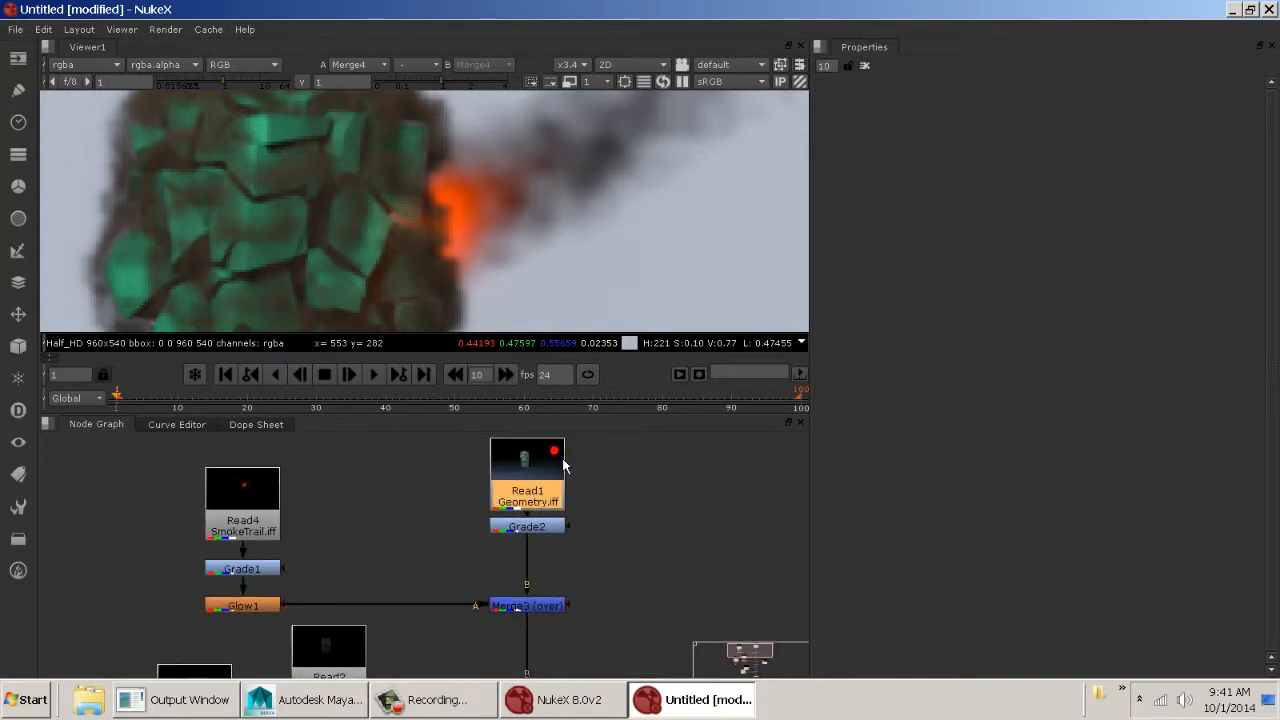
View the Read3 particle render on its own and compare it with the full Merge4 composite
left_click_drag(563, 463, 563, 453)
left_click(267, 493)
middle_click_drag(448, 586, 450, 551)
middle_click_drag(452, 616, 446, 515)
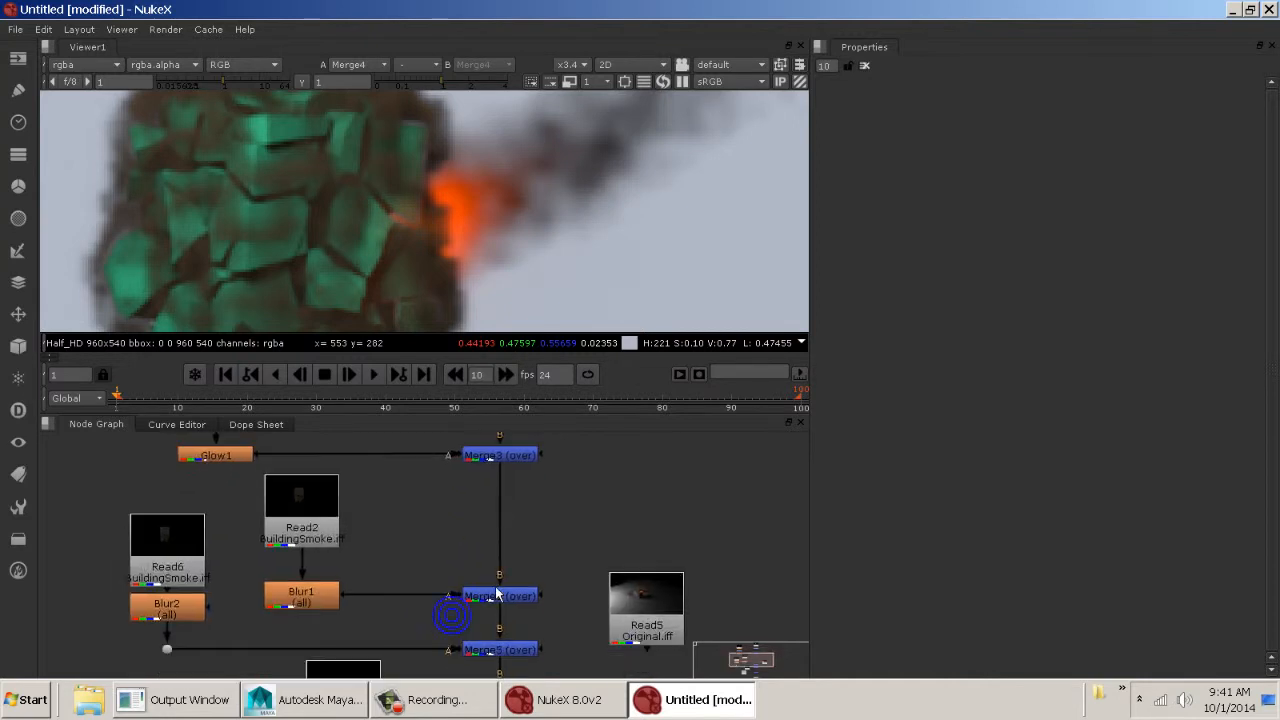
middle_click_drag(493, 617, 483, 473)
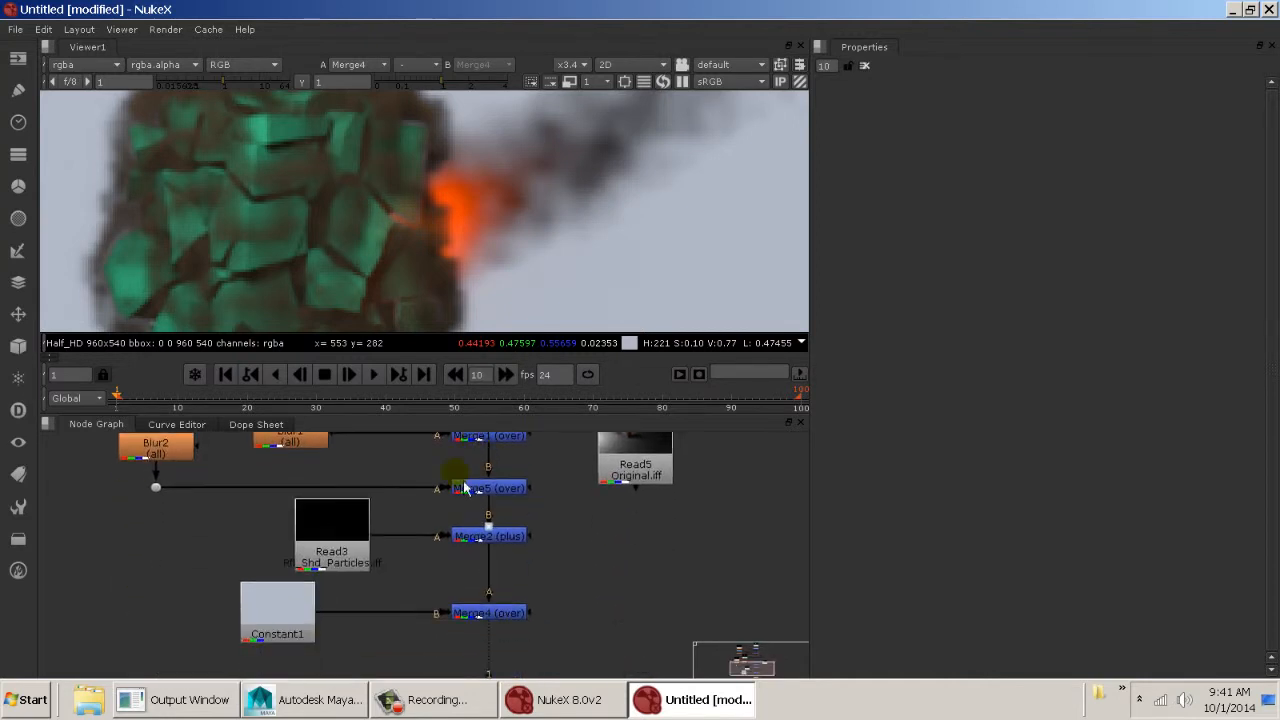
left_click(327, 548)
key("1")
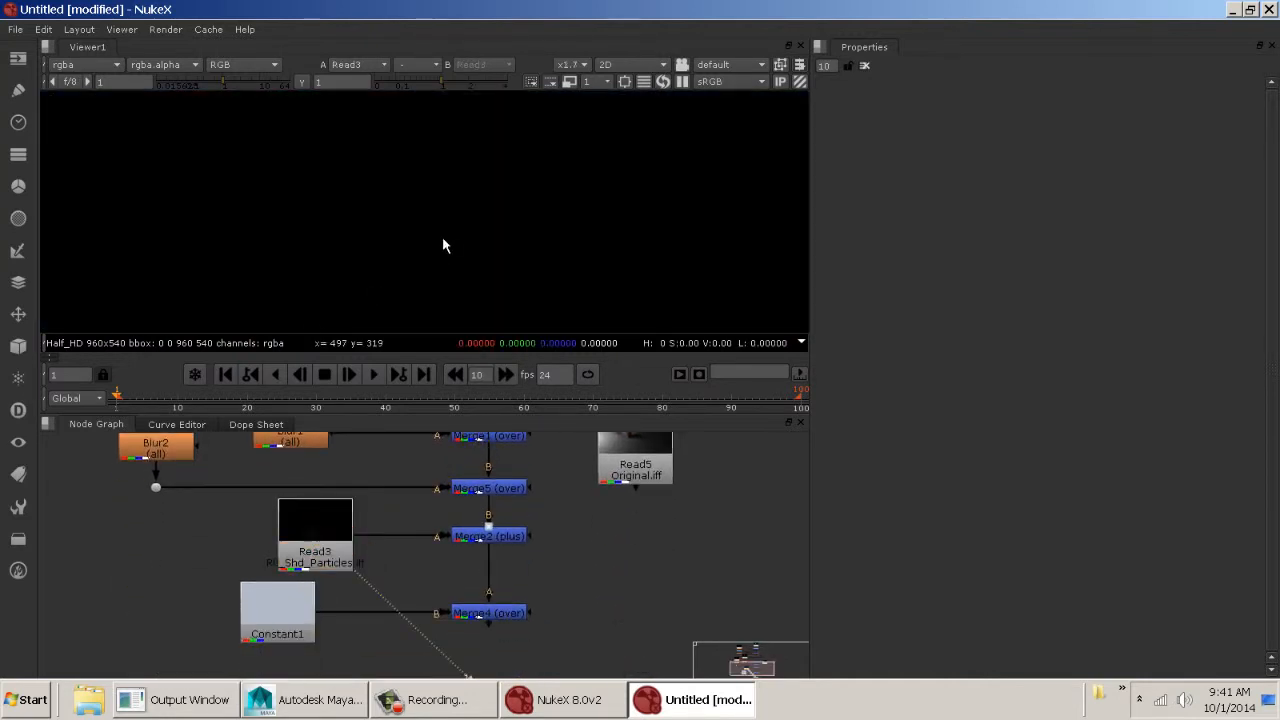
scroll(445, 244, "down", 3)
left_click(484, 613)
key("1")
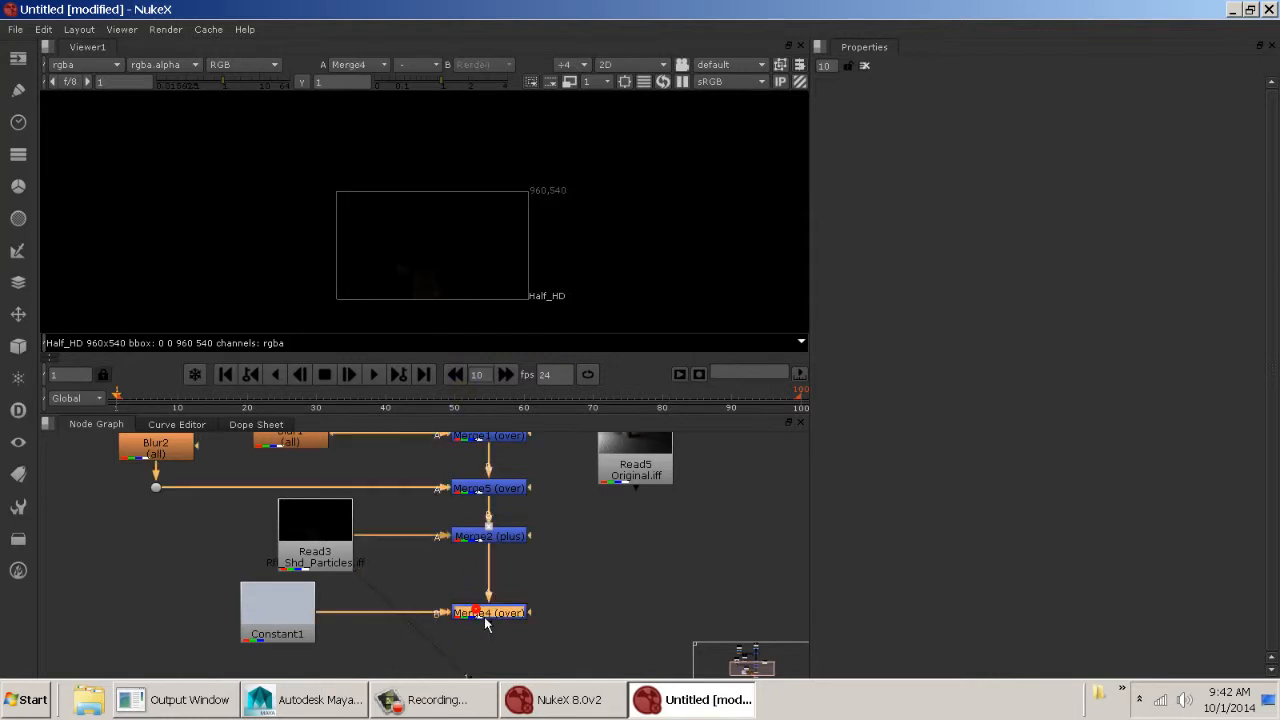
scroll(425, 260, "up", 2)
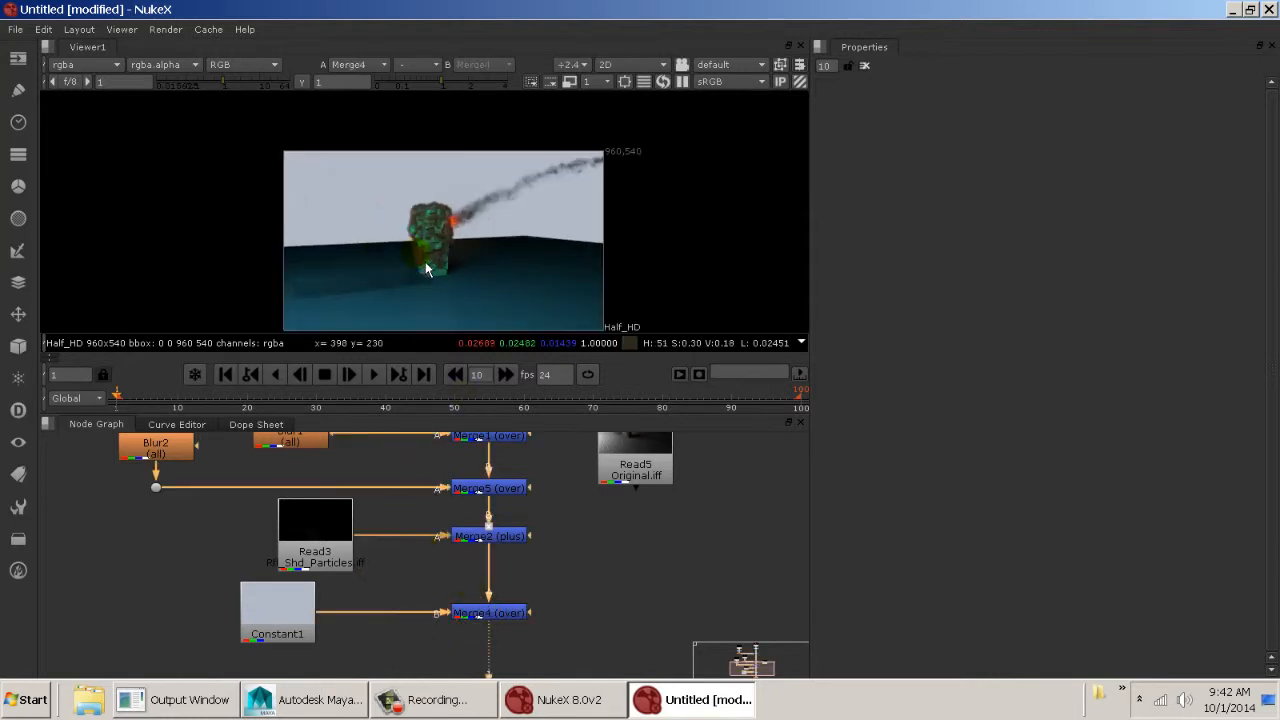
middle_click_drag(429, 265, 419, 245)
Move Constant1 closer to Merge4 so it lines up below Read3, and check the composite
left_click(294, 628)
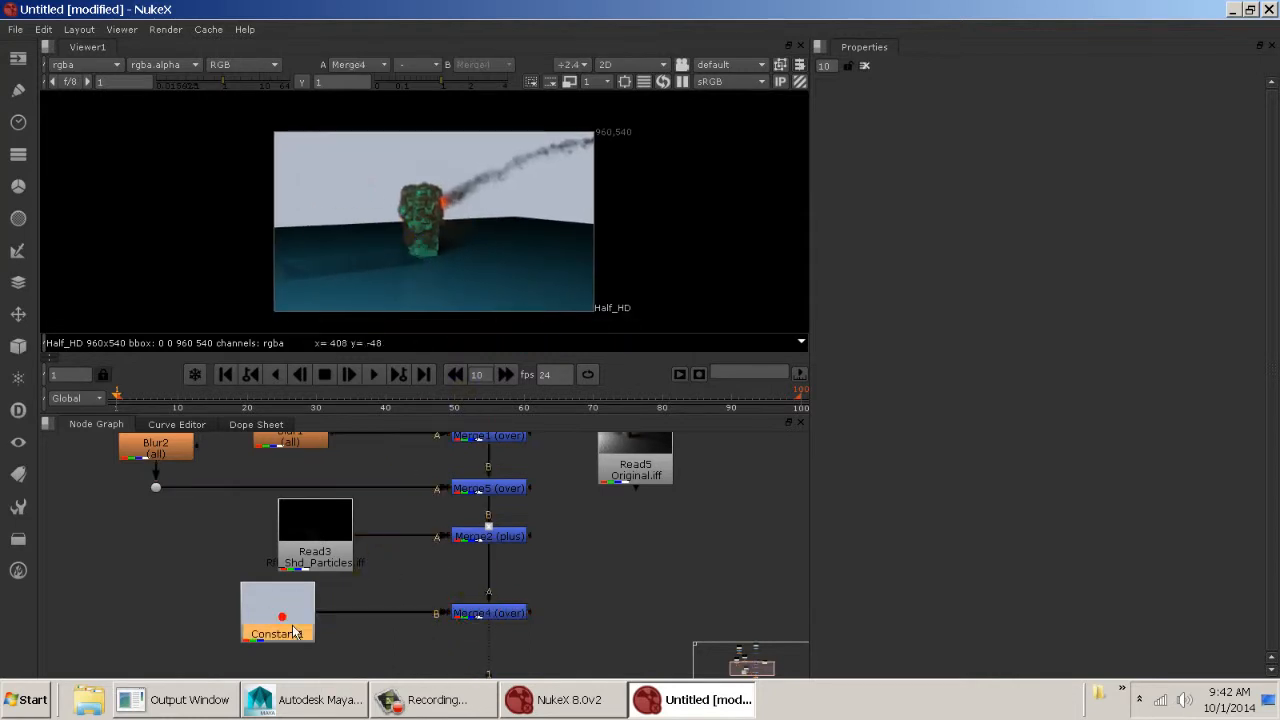
left_click_drag(294, 630, 328, 630)
middle_click_drag(458, 551, 464, 568)
scroll(463, 208, "up", 3)
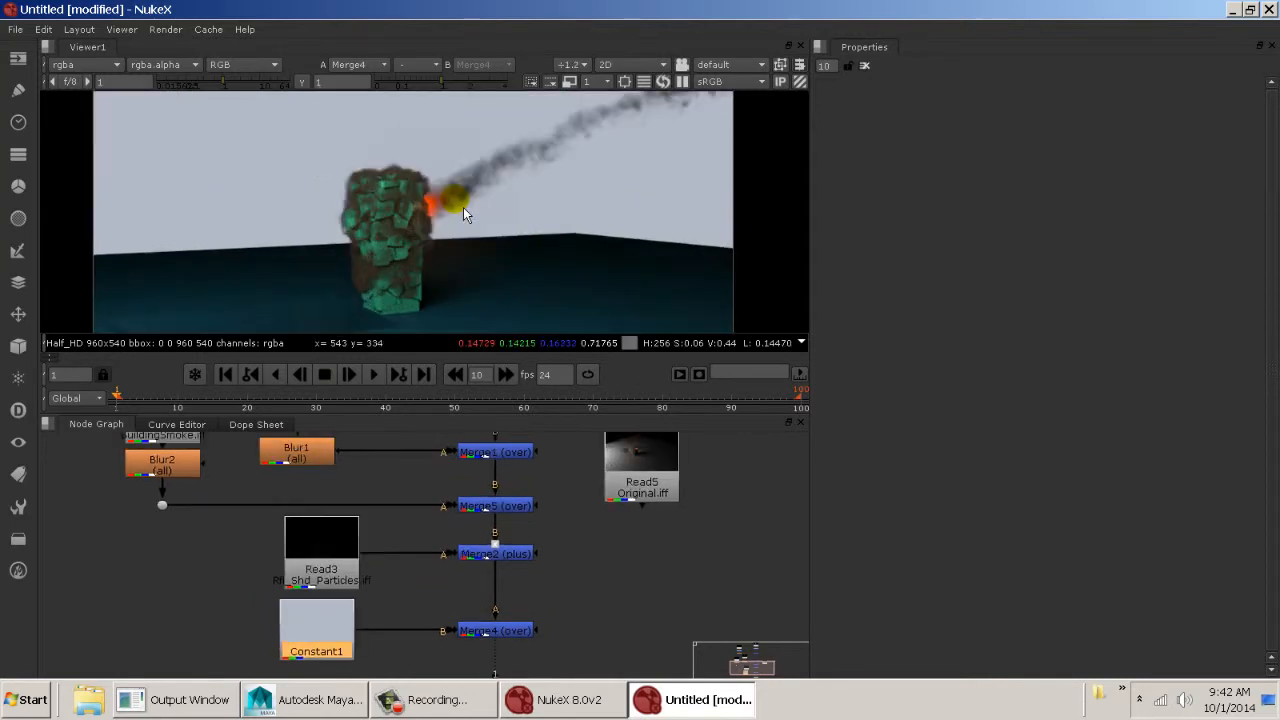
middle_click_drag(463, 207, 468, 194)
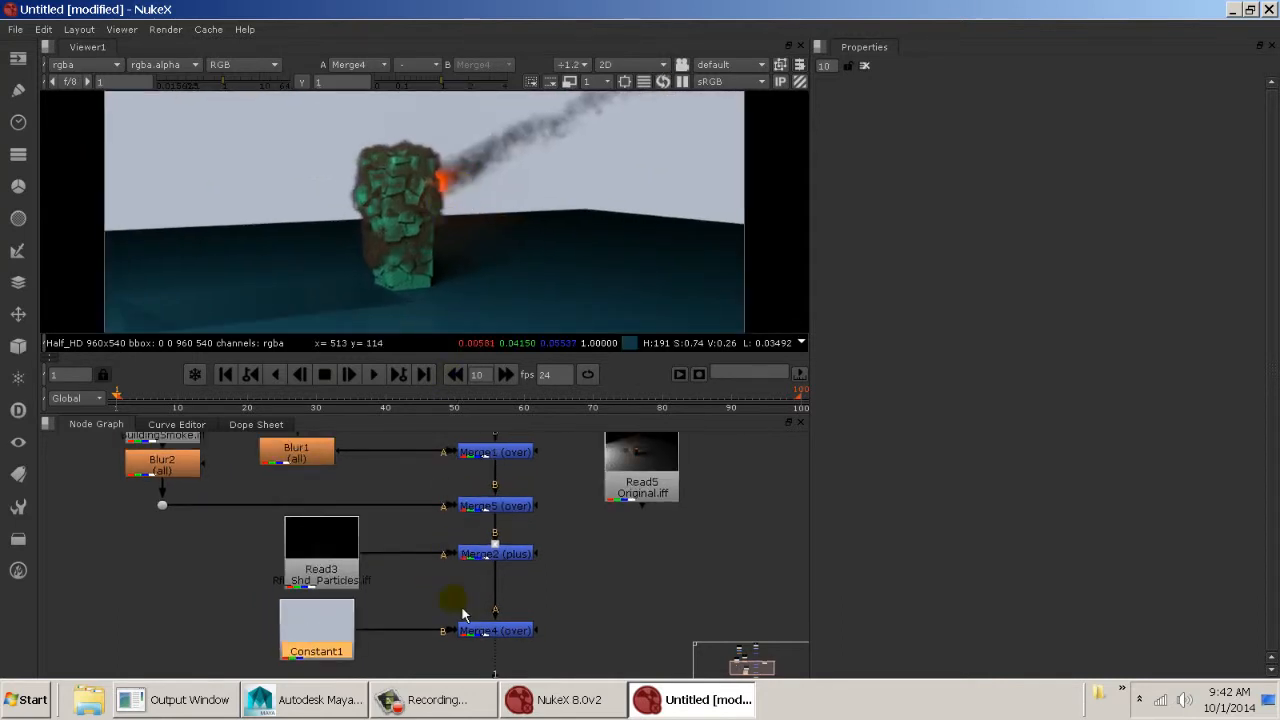
Cut the Read3 particle node and its Merge2 (plus) from between Merge5 and Merge4
left_click(332, 569)
left_click(511, 558, "shift")
key("Delete")
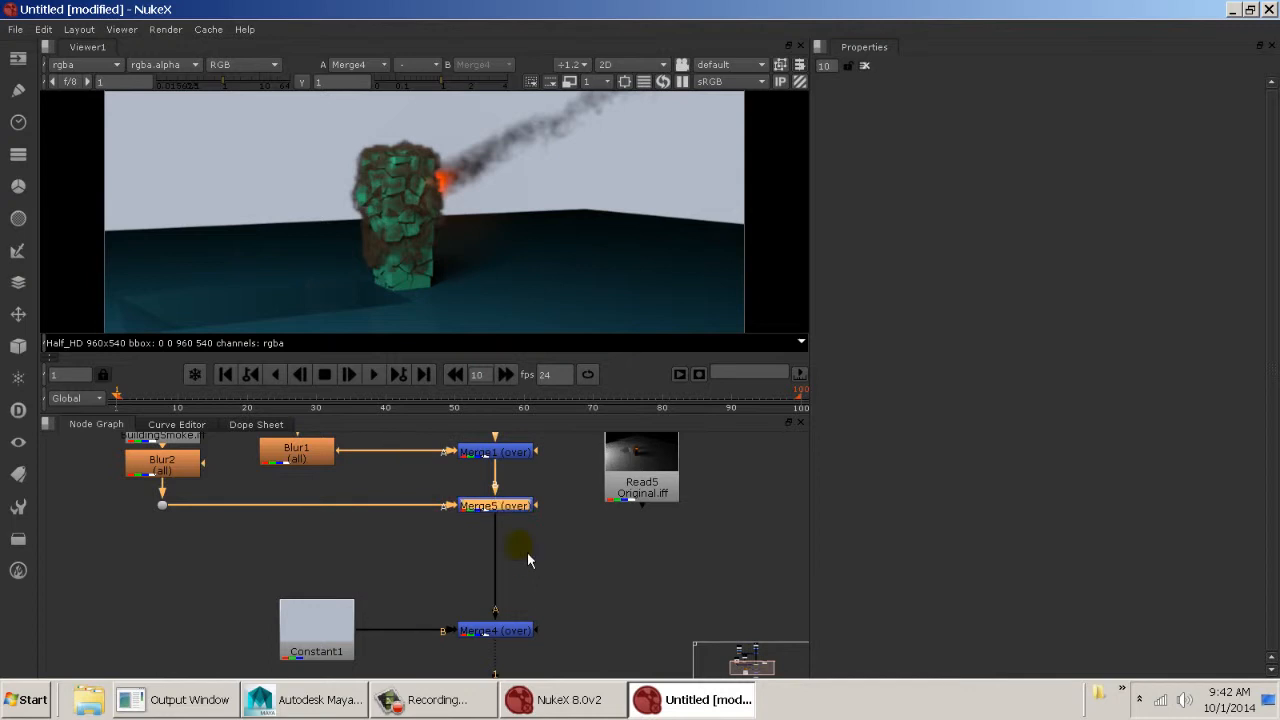
Move Grade2 up to make room, paste Read3 and Merge2 (plus), and insert Merge2 between Grade2 and Merge3
middle_click_drag(566, 517, 583, 712)
middle_click_drag(587, 569, 569, 664)
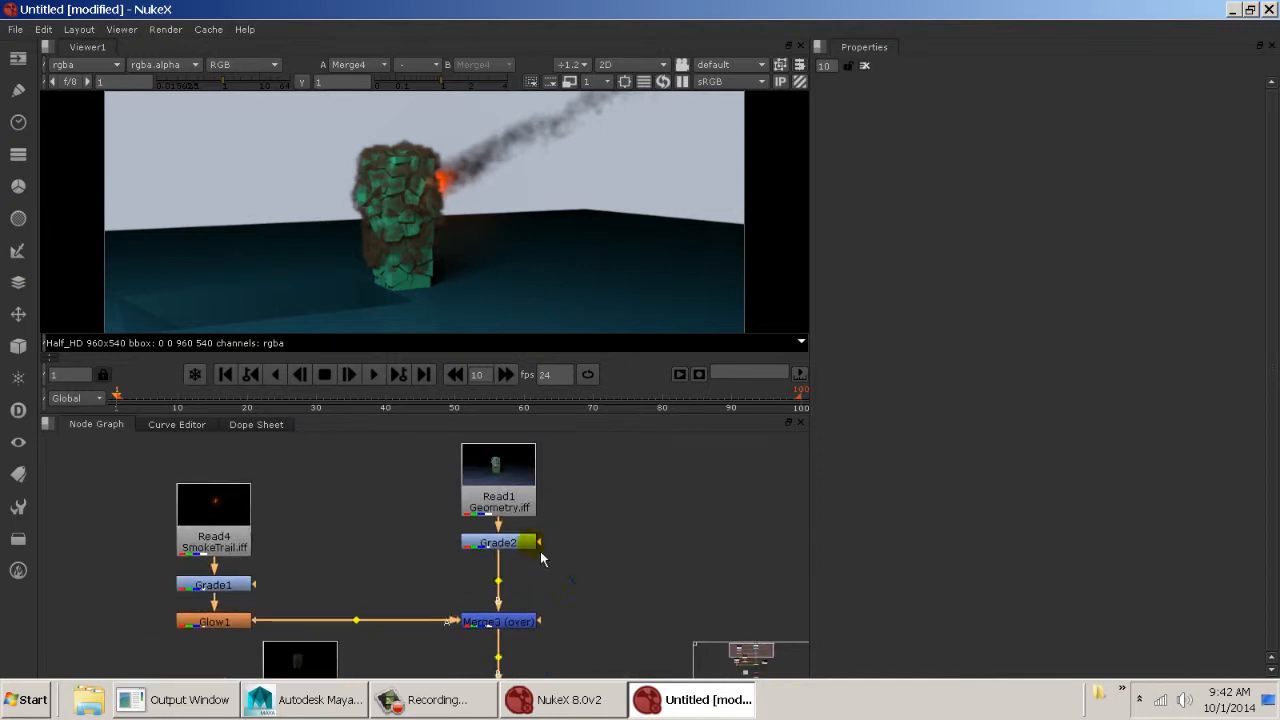
left_click_drag(525, 542, 536, 443)
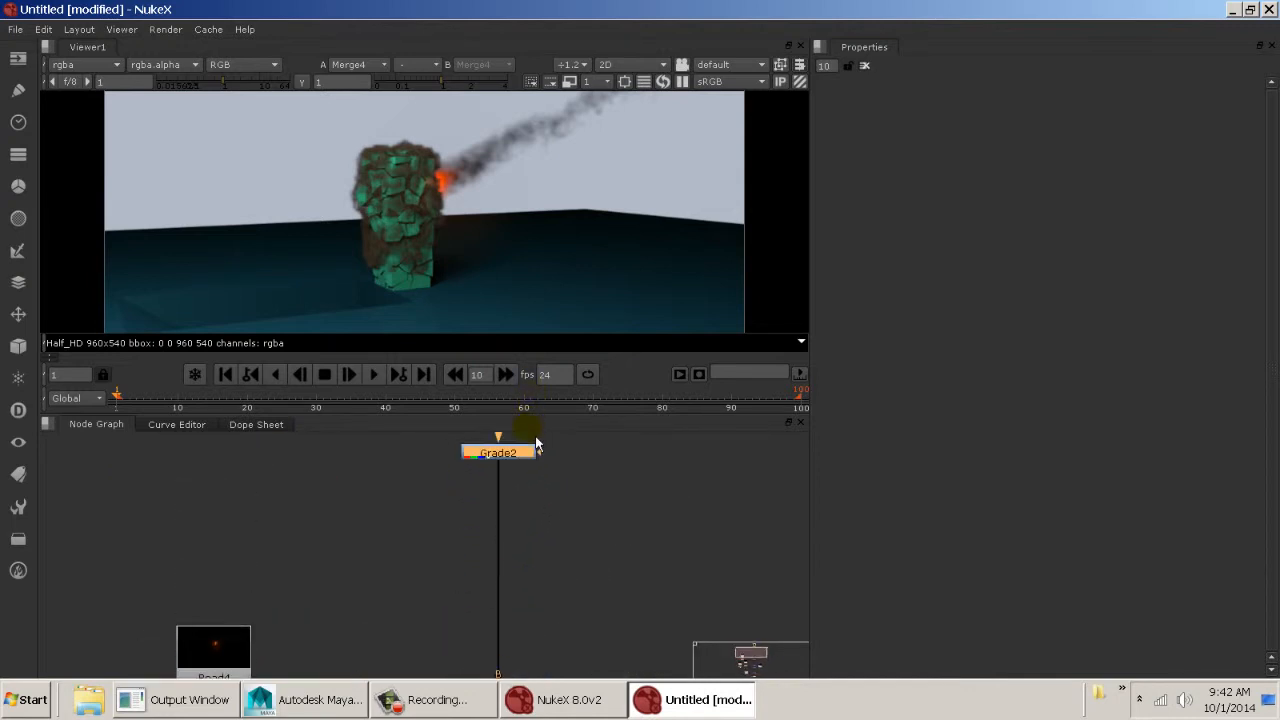
left_click(383, 527)
key("ctrl+v")
left_click_drag(426, 537, 334, 532)
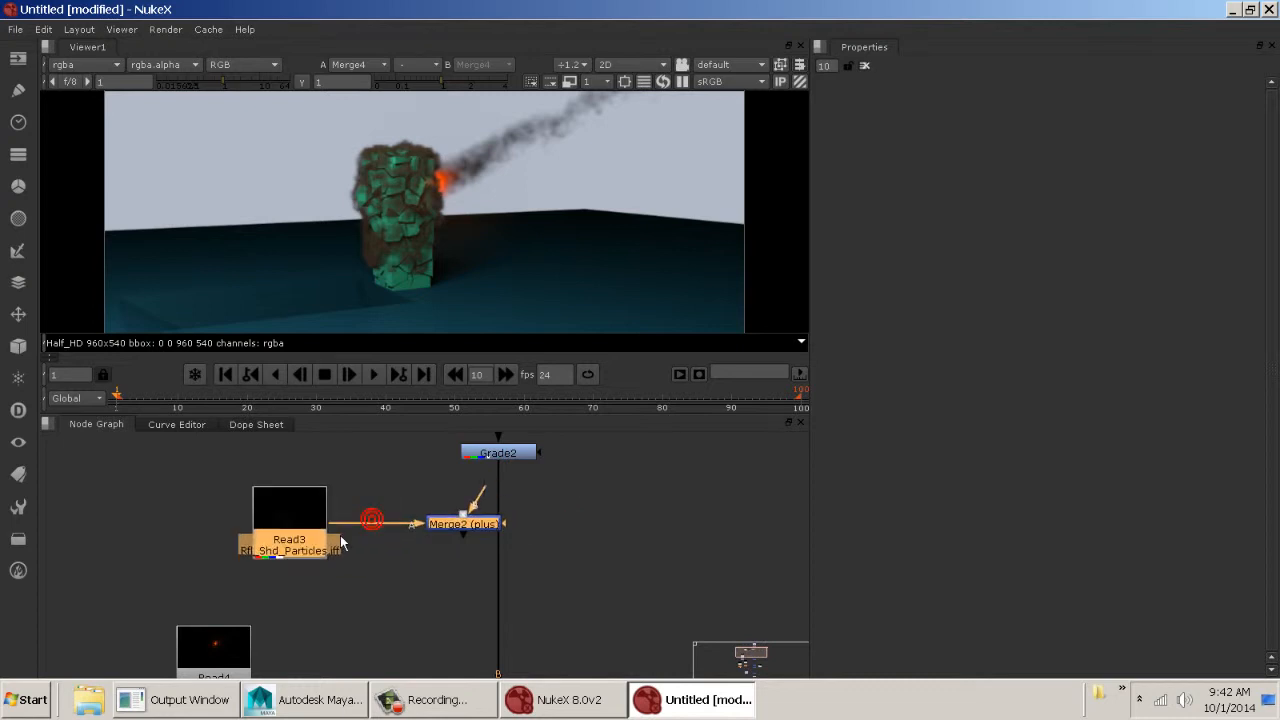
left_click(415, 562)
left_click_drag(507, 533, 522, 528)
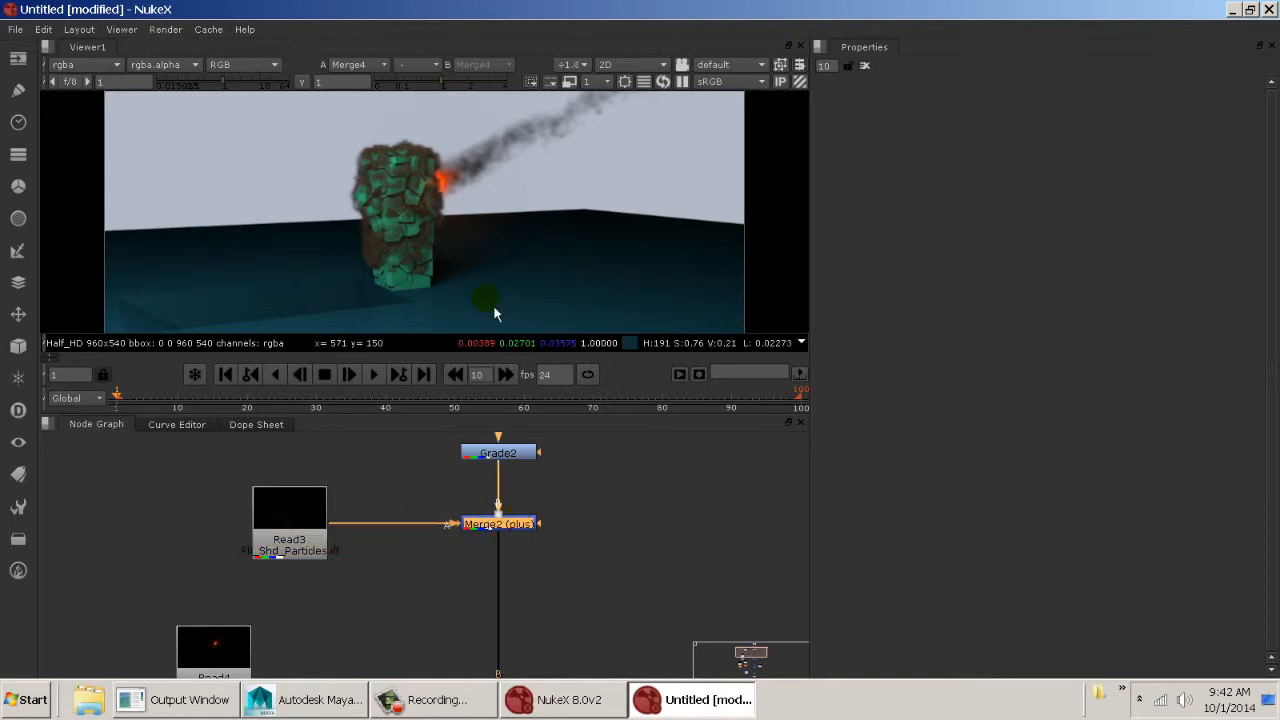
Move Read3 outward to sit roughly above the SmokeTrail branch and review the reordered node tree
scroll(493, 305, "down", 1)
middle_click_drag(492, 301, 489, 281)
left_click_drag(289, 517, 216, 517)
left_click(373, 587)
middle_click_drag(463, 613, 494, 532)
middle_click_drag(558, 230, 554, 238)
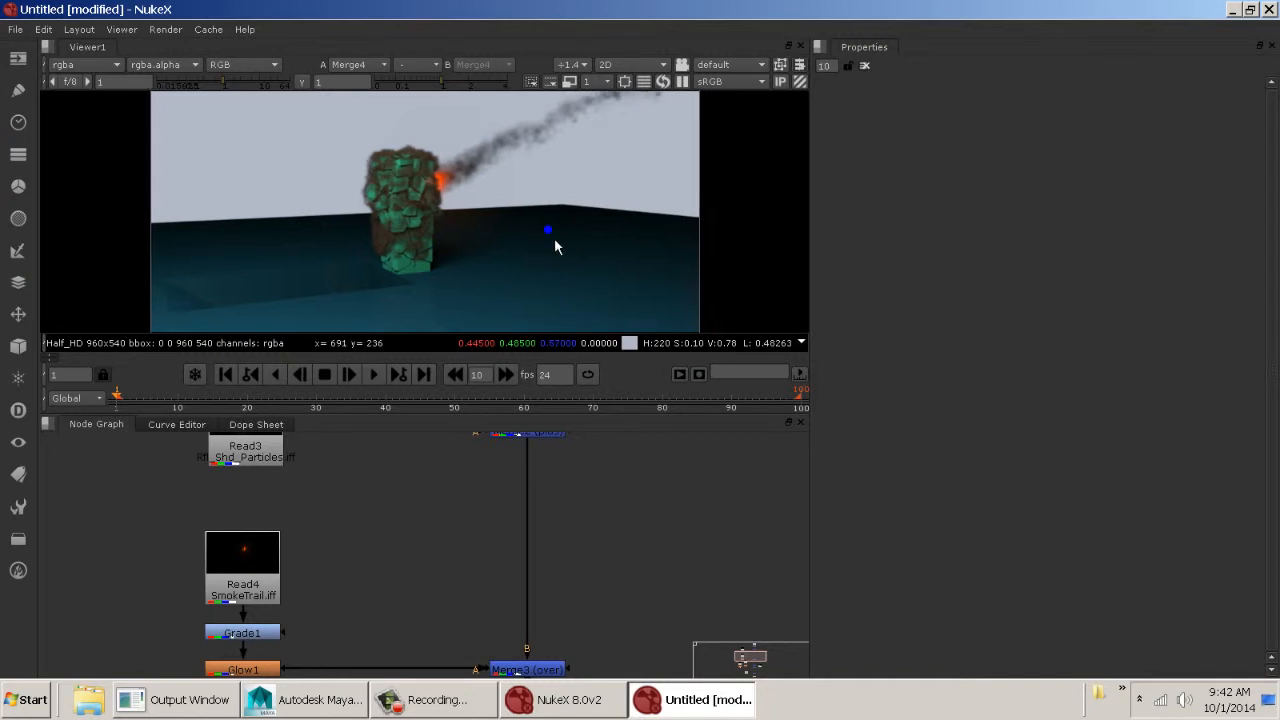
middle_click_drag(436, 583, 432, 430)
middle_click_drag(453, 565, 437, 528)
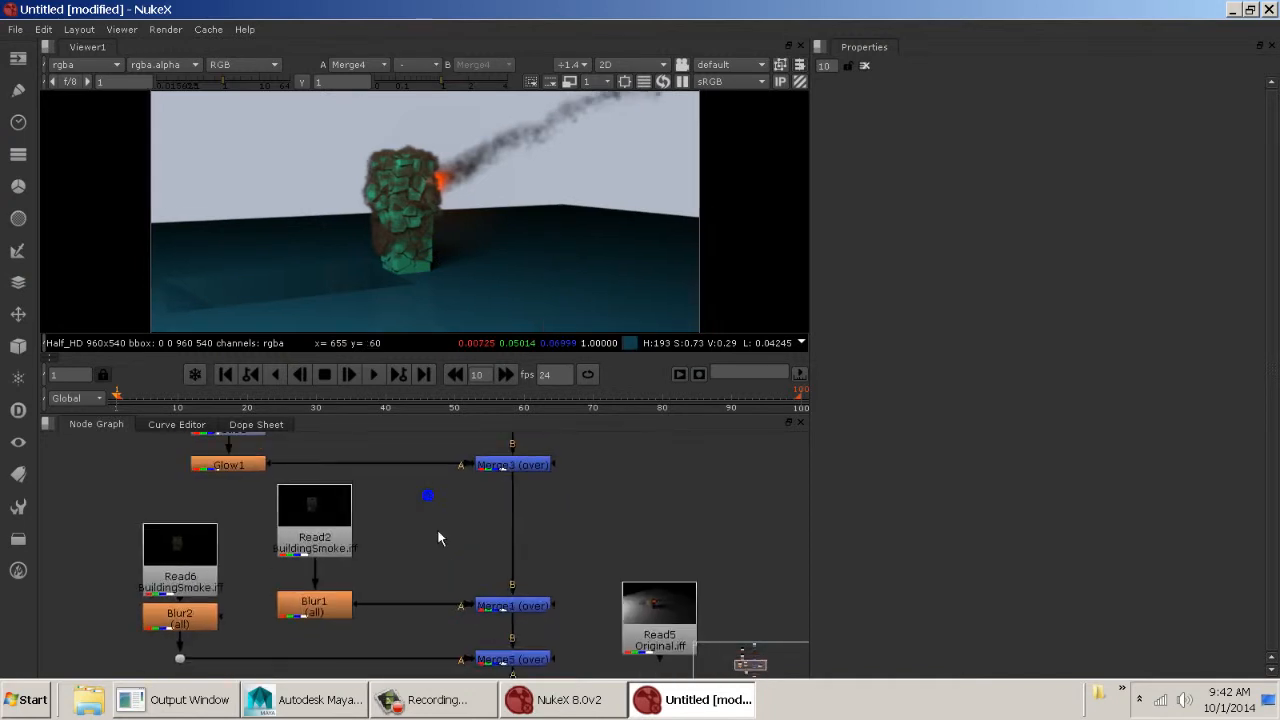
Save the script in the project's images folder as ParticleShot_BldgFallDown
key("ctrl+s")
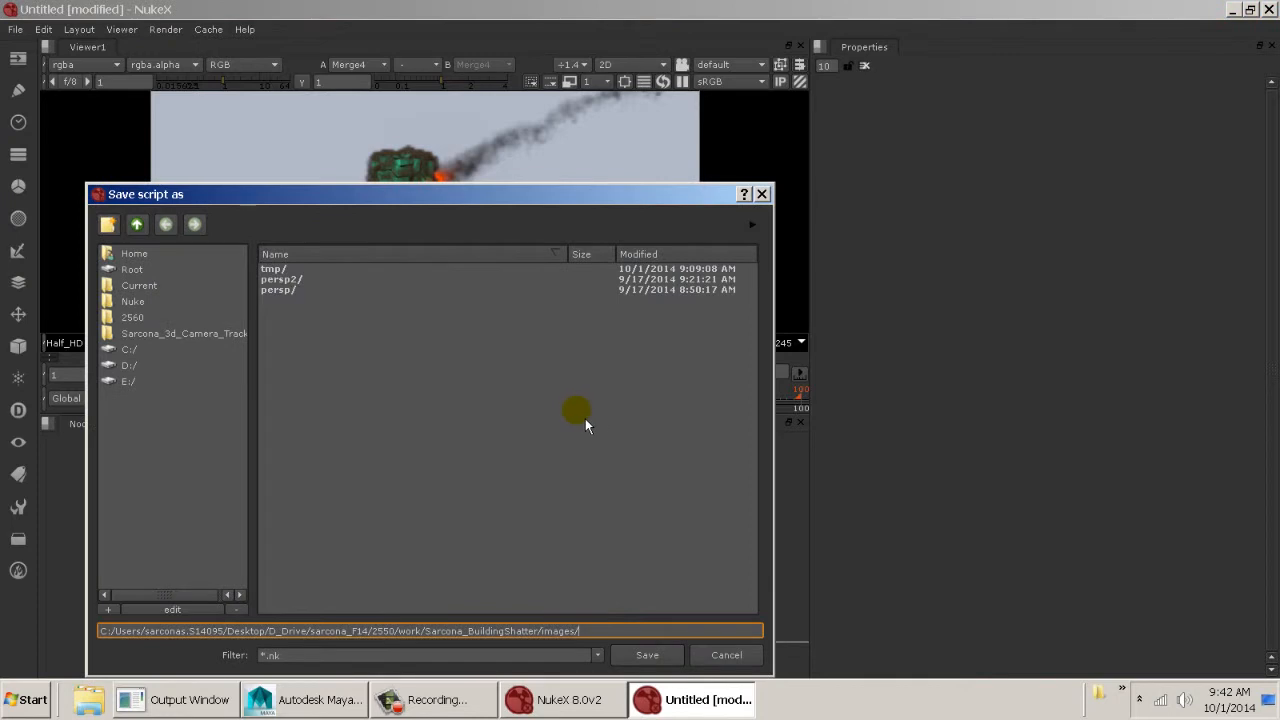
type("Part")
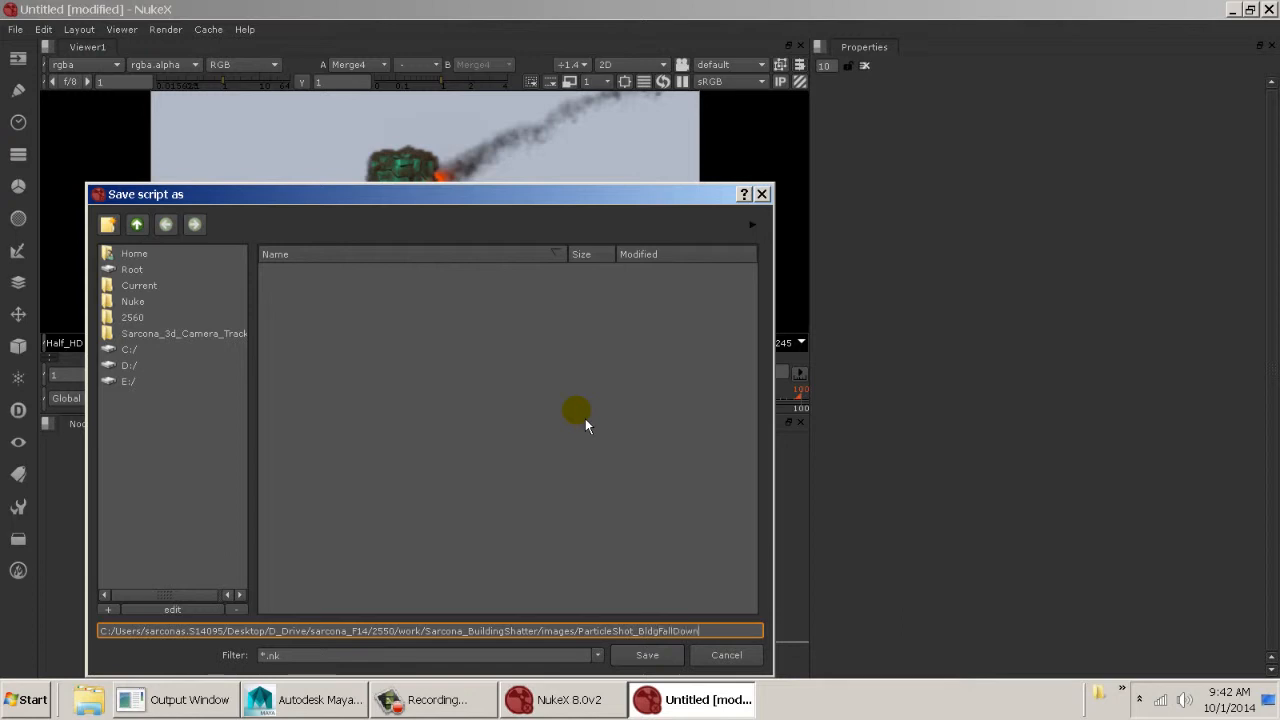
type("icleShot_BldgFallDown")
key("Return")
Switch to Maya, close the Script Editor, and set the Geometry layer's render Frame/Animation ext to name.#.ext
left_click(301, 703)
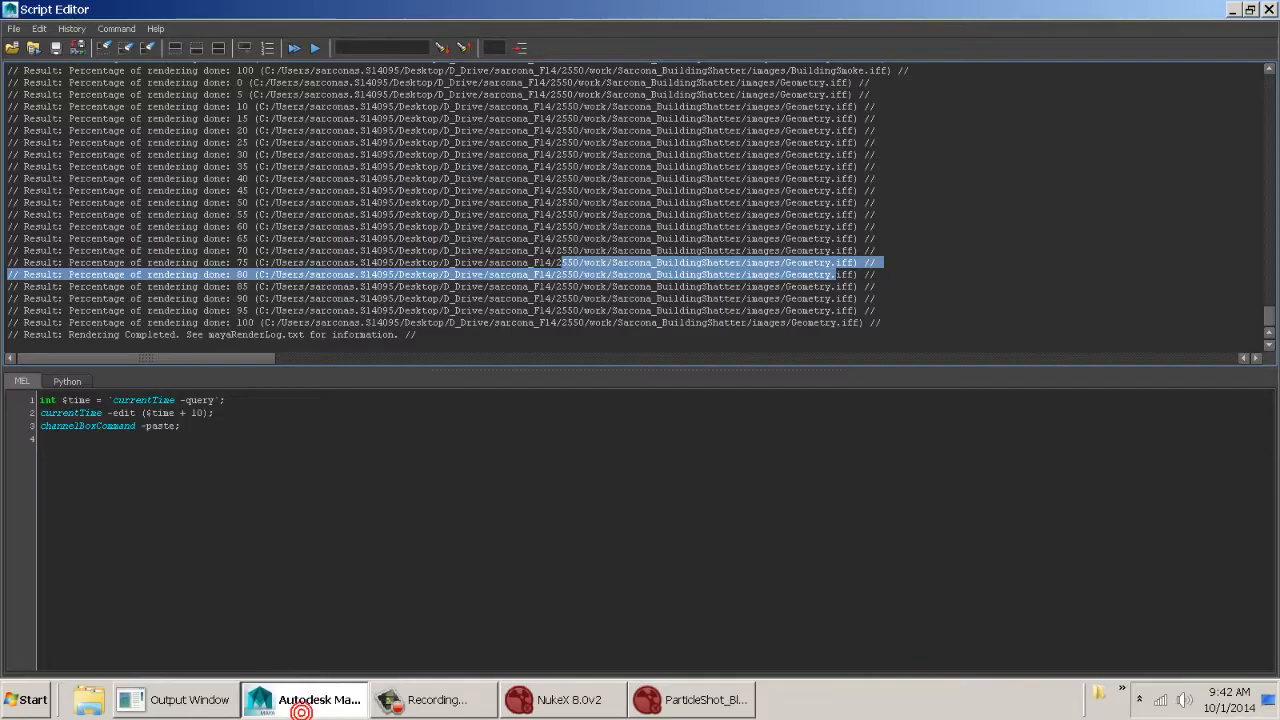
double_click(10, 12)
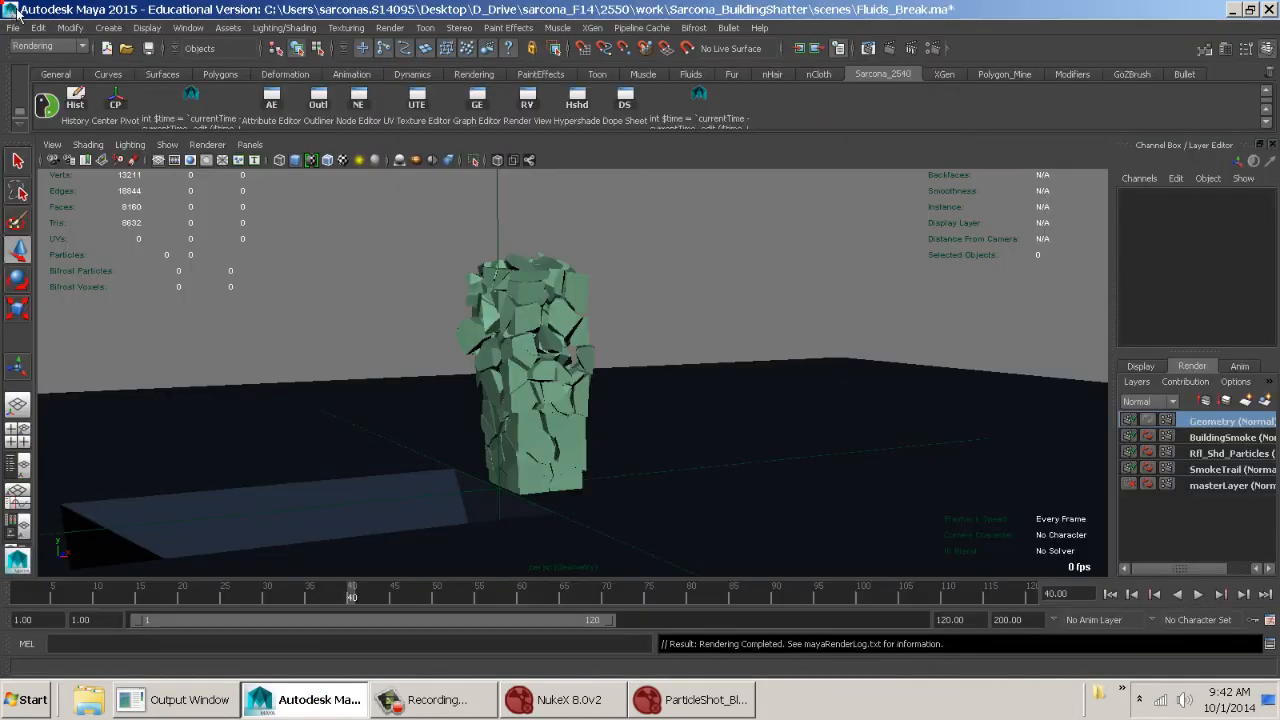
left_click(933, 48)
left_click(828, 165)
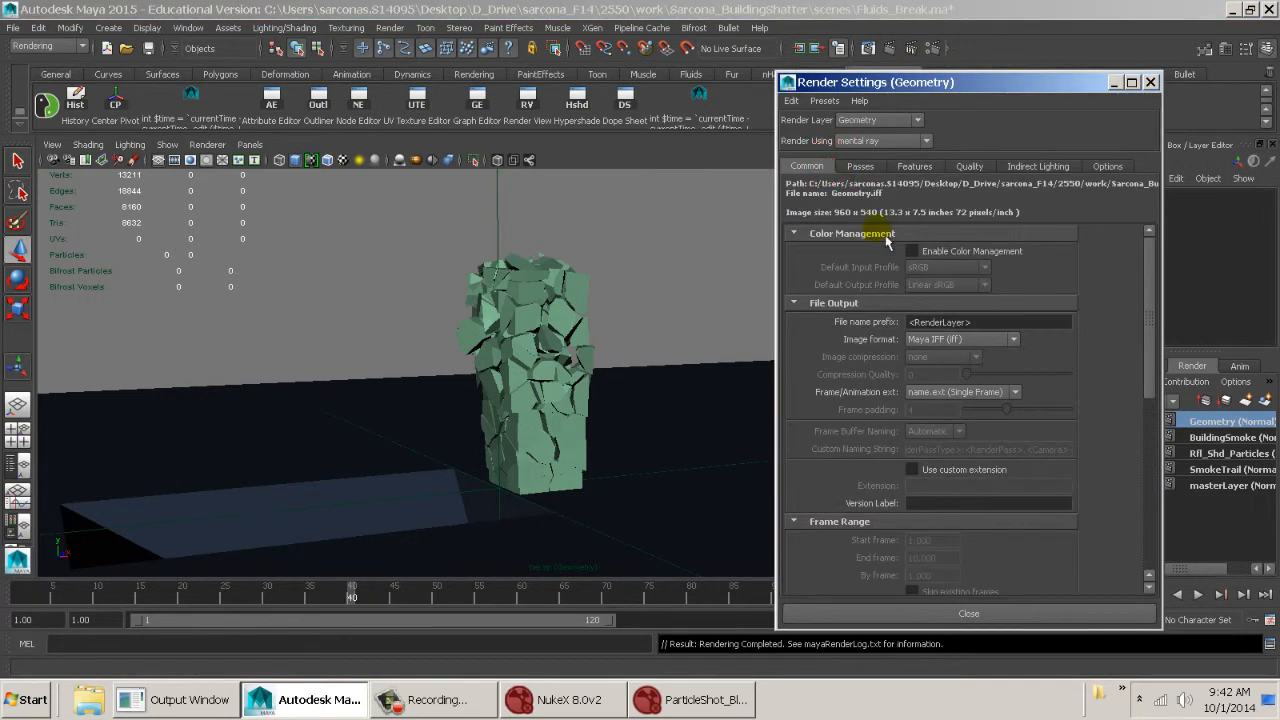
left_click(962, 392)
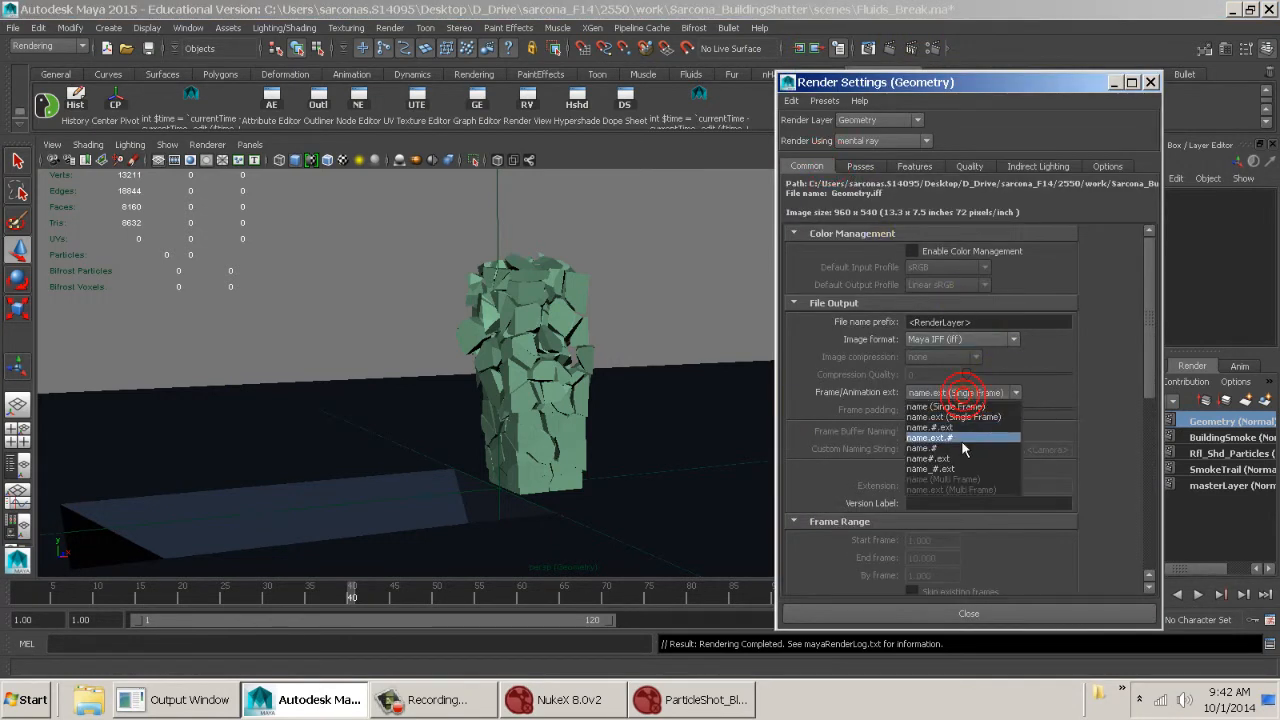
left_click(955, 428)
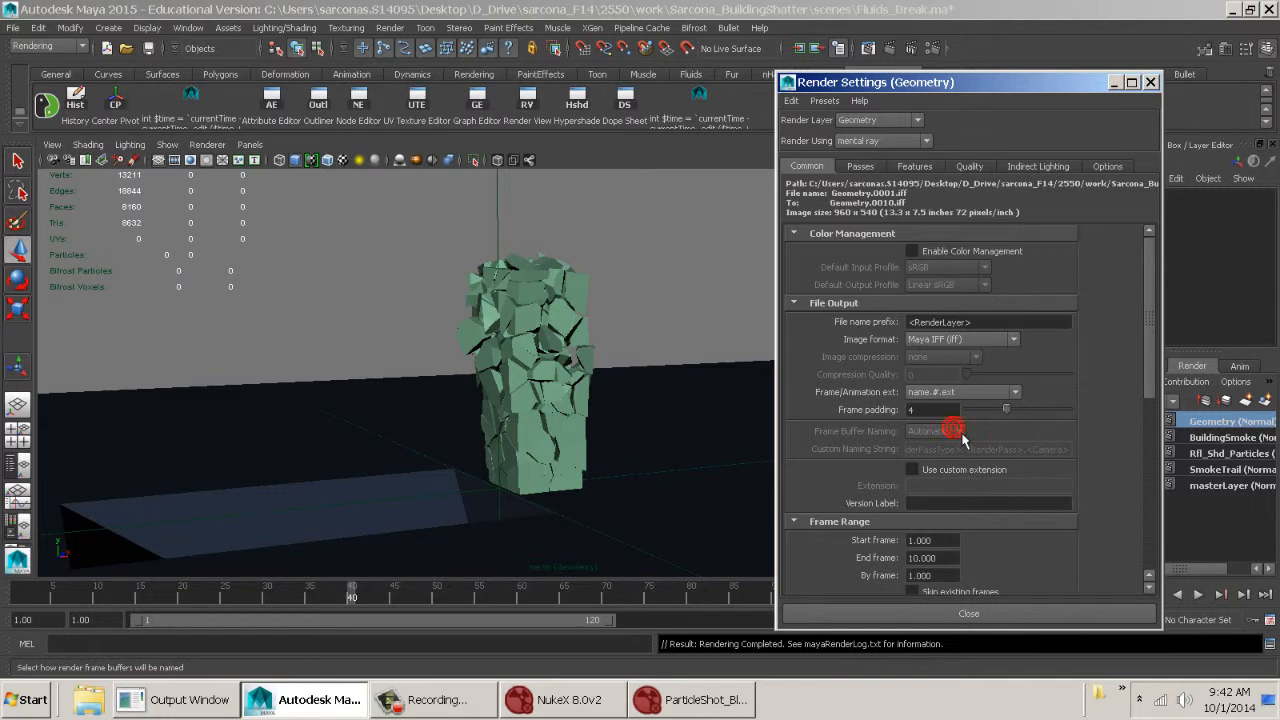
Set the Geometry layer's render end frame to 120 and check the remaining common render settings
double_click(948, 558)
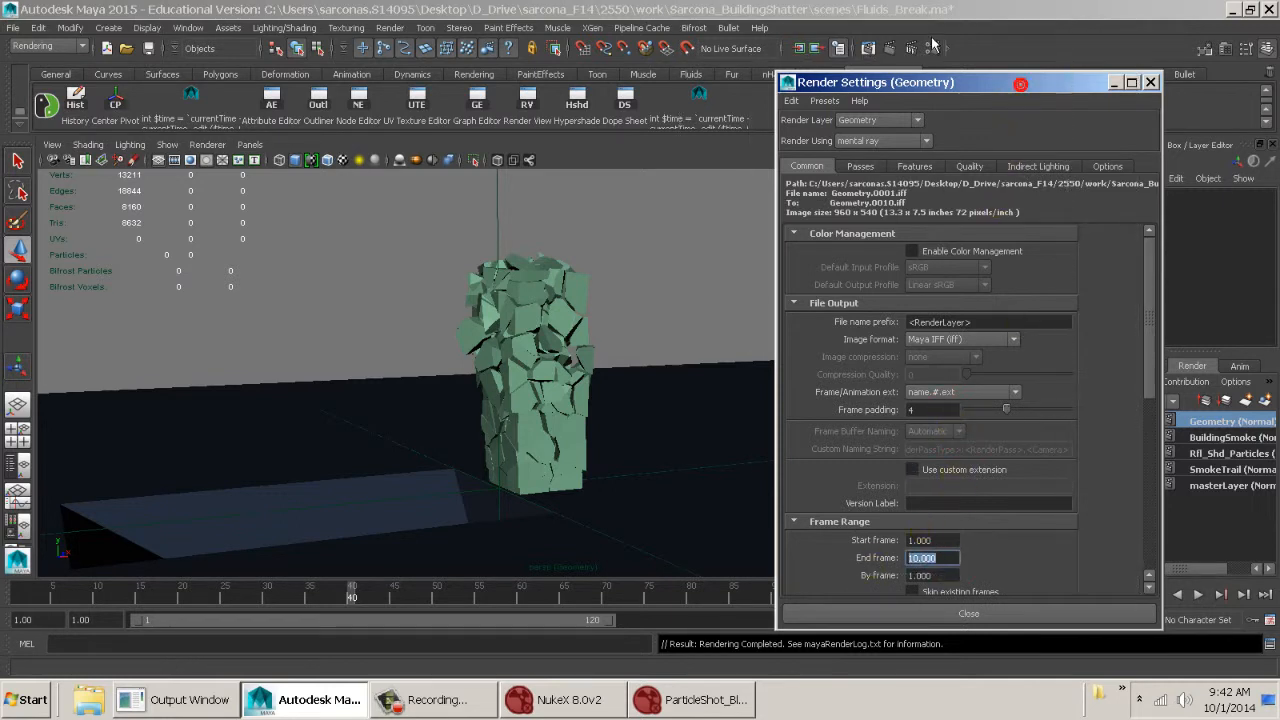
left_click_drag(1028, 86, 933, 40)
type("120")
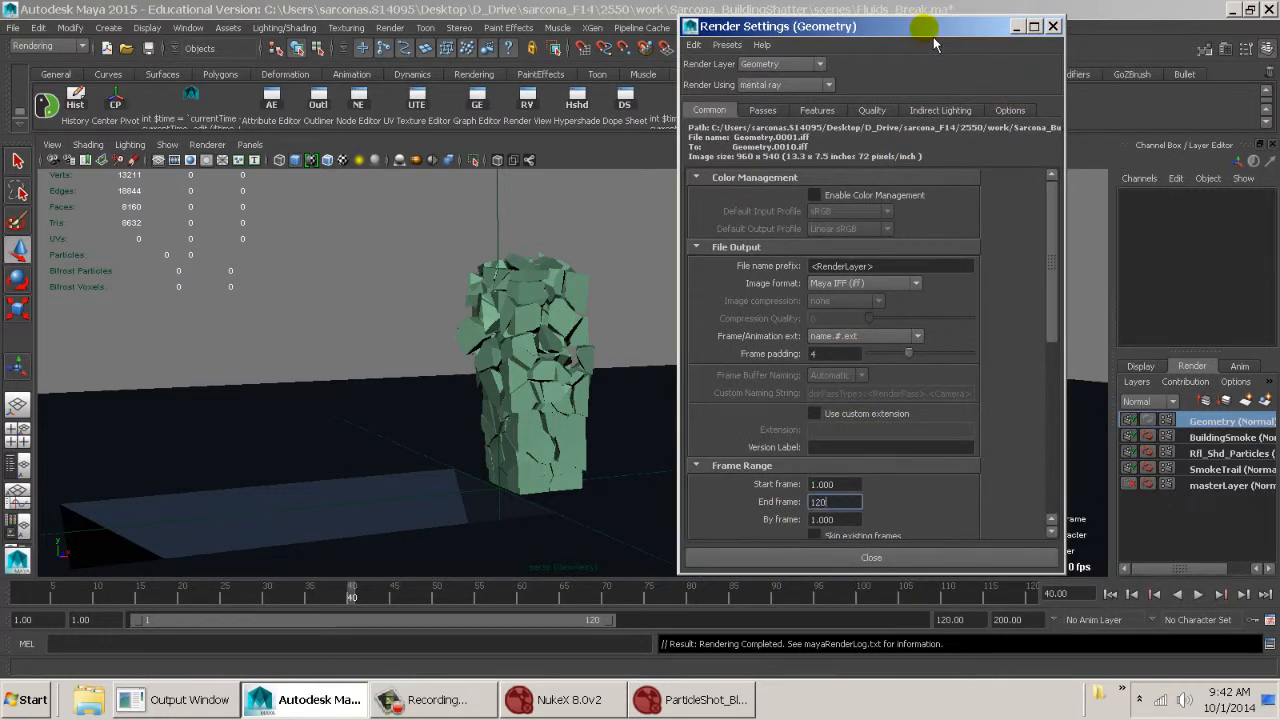
key("Return")
scroll(964, 421, "down", 10)
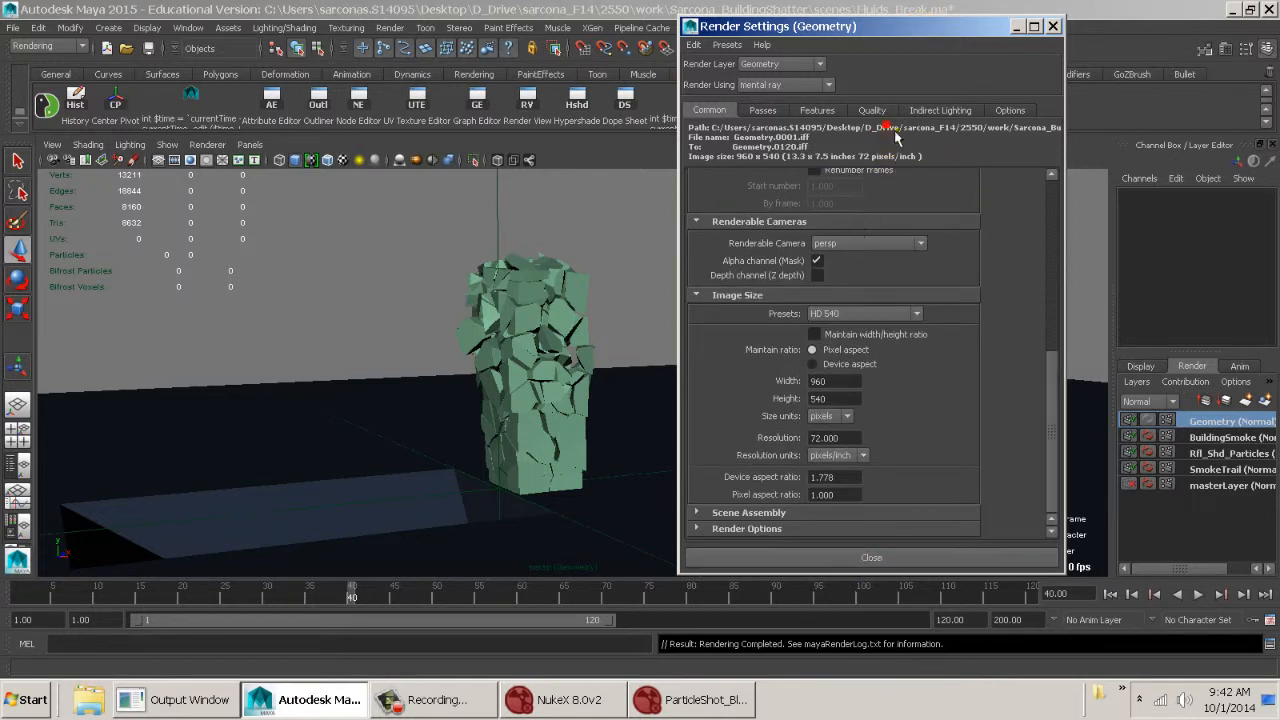
Look over the render quality settings, close the render settings and start a batch render
left_click(884, 110)
left_click(840, 555)
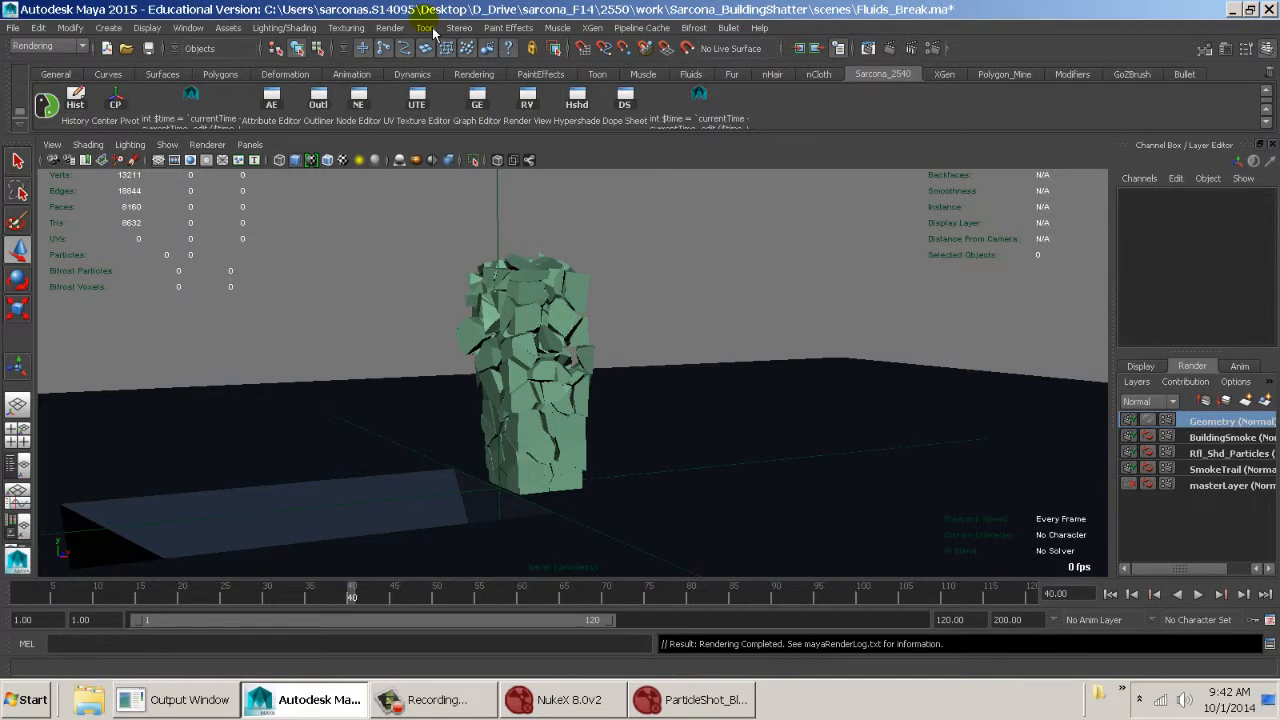
left_click(390, 27)
left_click(462, 166)
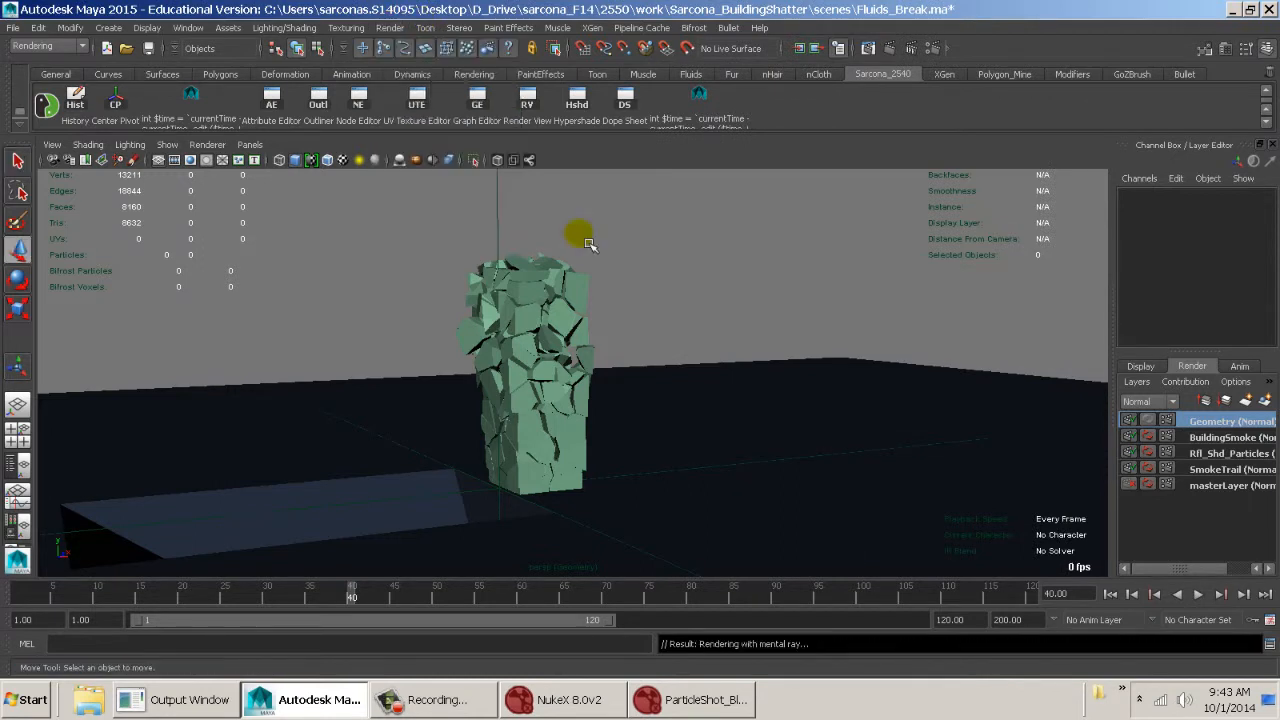
Switch to NukeX, open Read1's properties and browse the images folder for its source file without replacing it
left_click(688, 699)
middle_click_drag(554, 605, 577, 712)
middle_click_drag(519, 504, 517, 619)
middle_click_drag(537, 467, 534, 638)
double_click(546, 549)
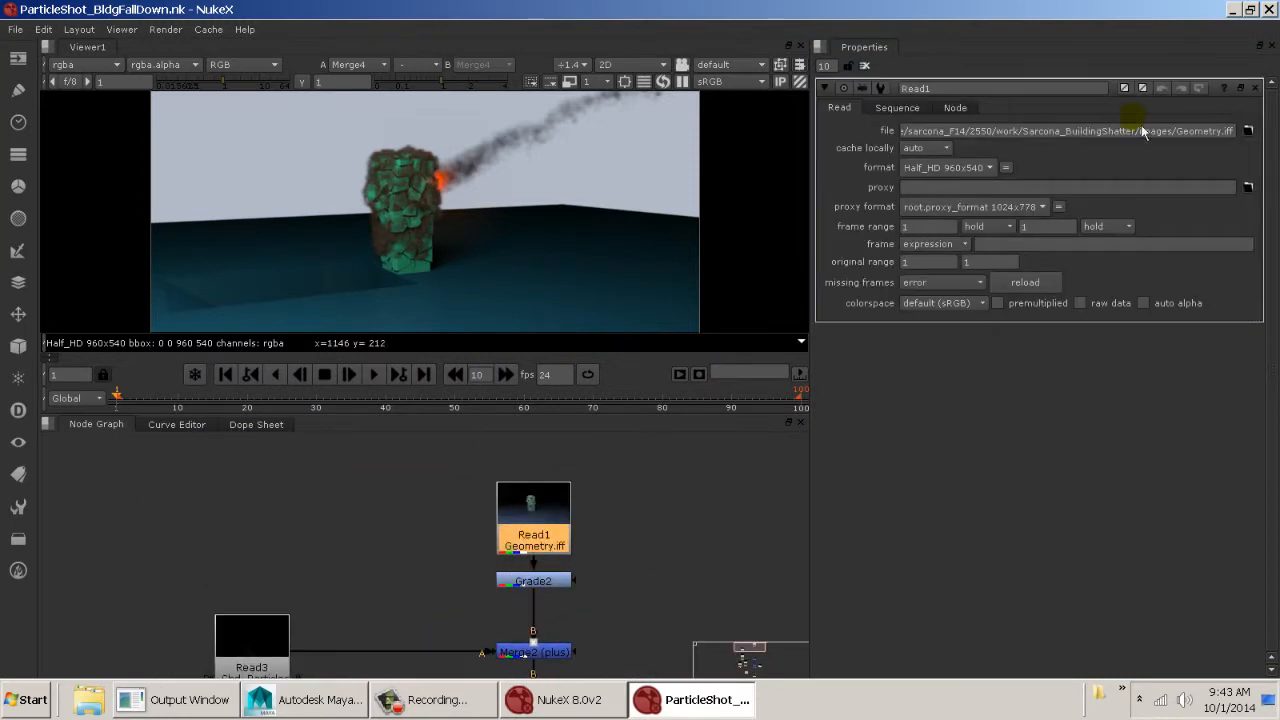
left_click(1248, 131)
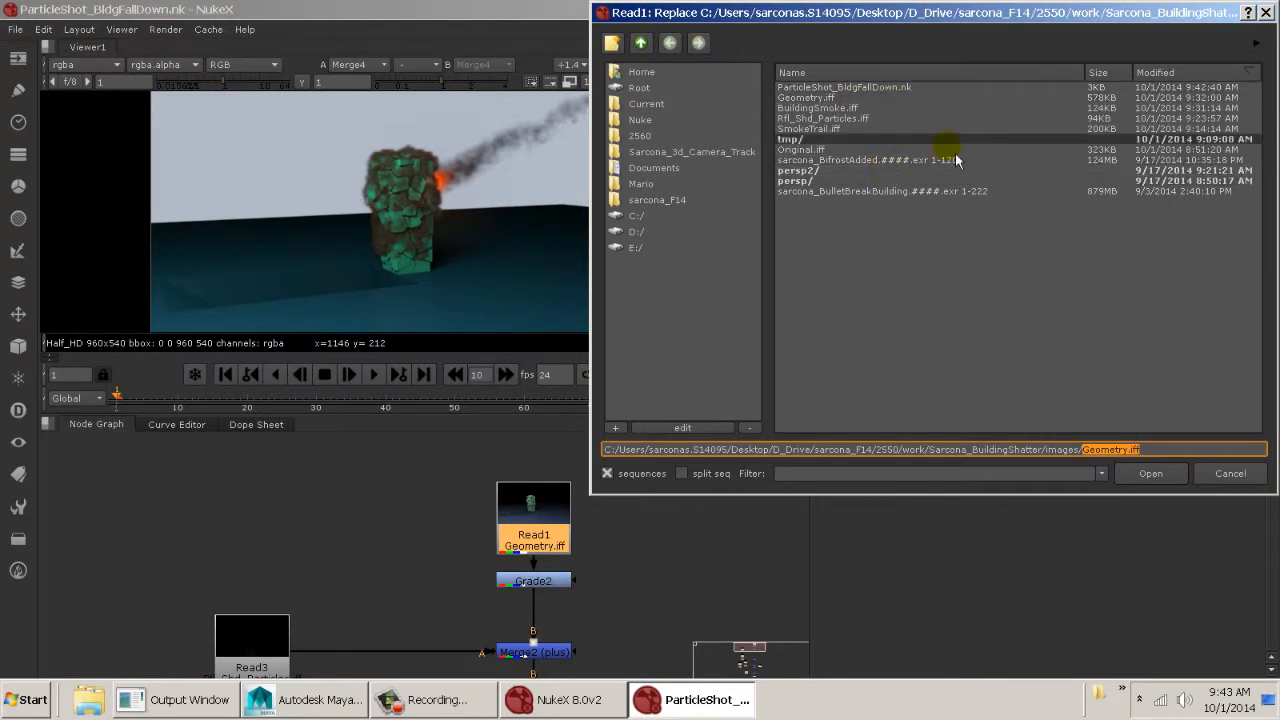
left_click(1237, 477)
Move Viewer1 down to make room for another node below Merge4 (over)
left_click(262, 642)
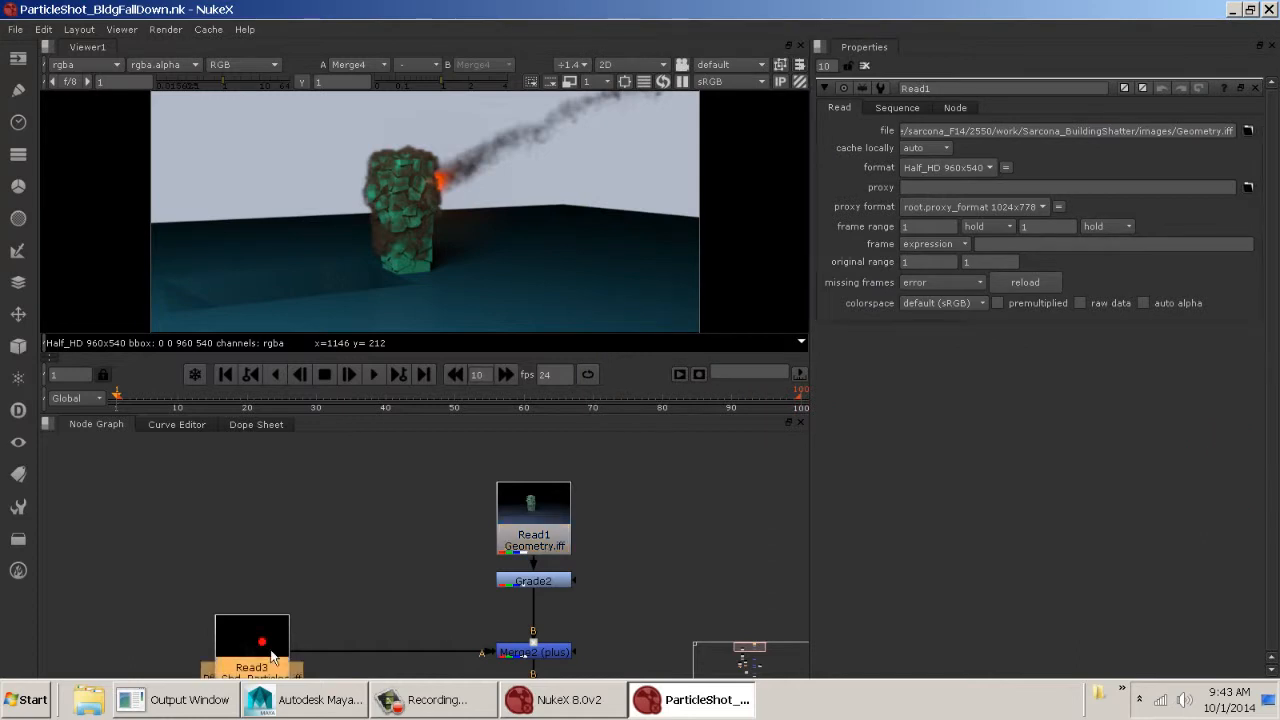
middle_click_drag(374, 605, 400, 440)
middle_click_drag(404, 641, 423, 504)
middle_click_drag(421, 573, 420, 406)
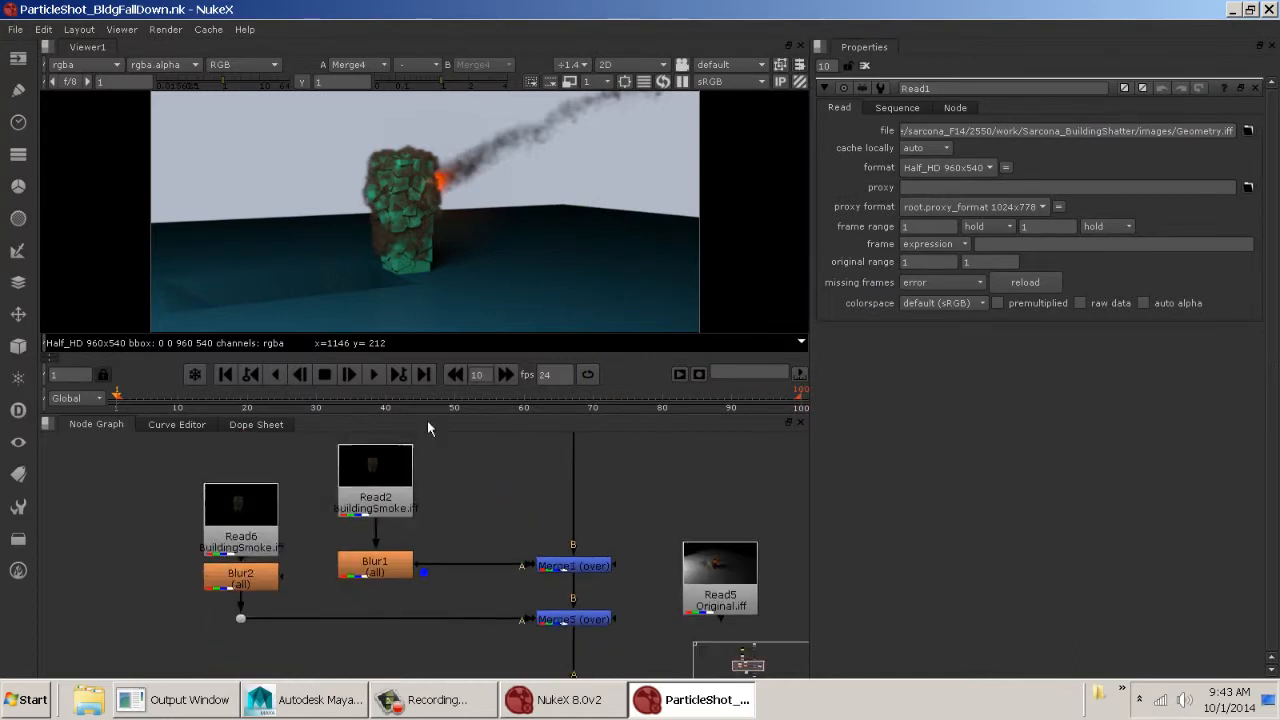
middle_click_drag(479, 568, 406, 449)
middle_click_drag(518, 530, 497, 469)
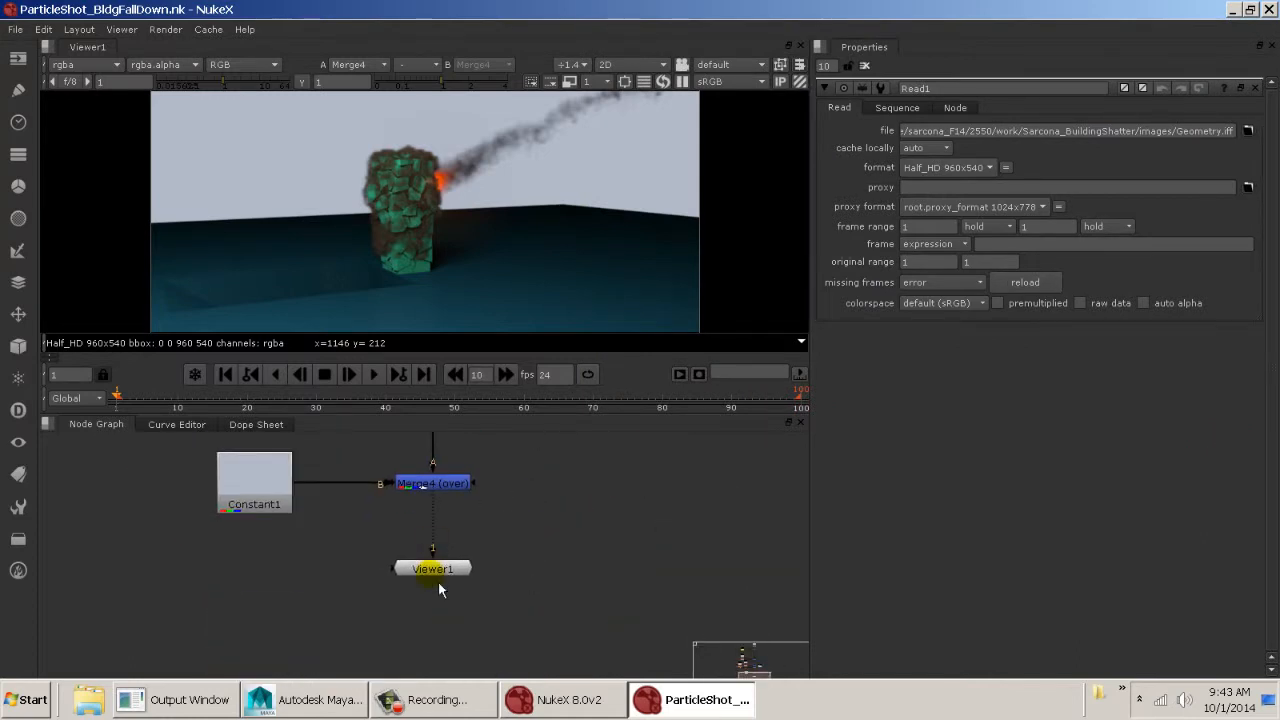
left_click_drag(438, 582, 440, 648)
Insert a Write node between Merge4 (over) and Viewer1
left_click(465, 560)
key("Tab")
type("wr")
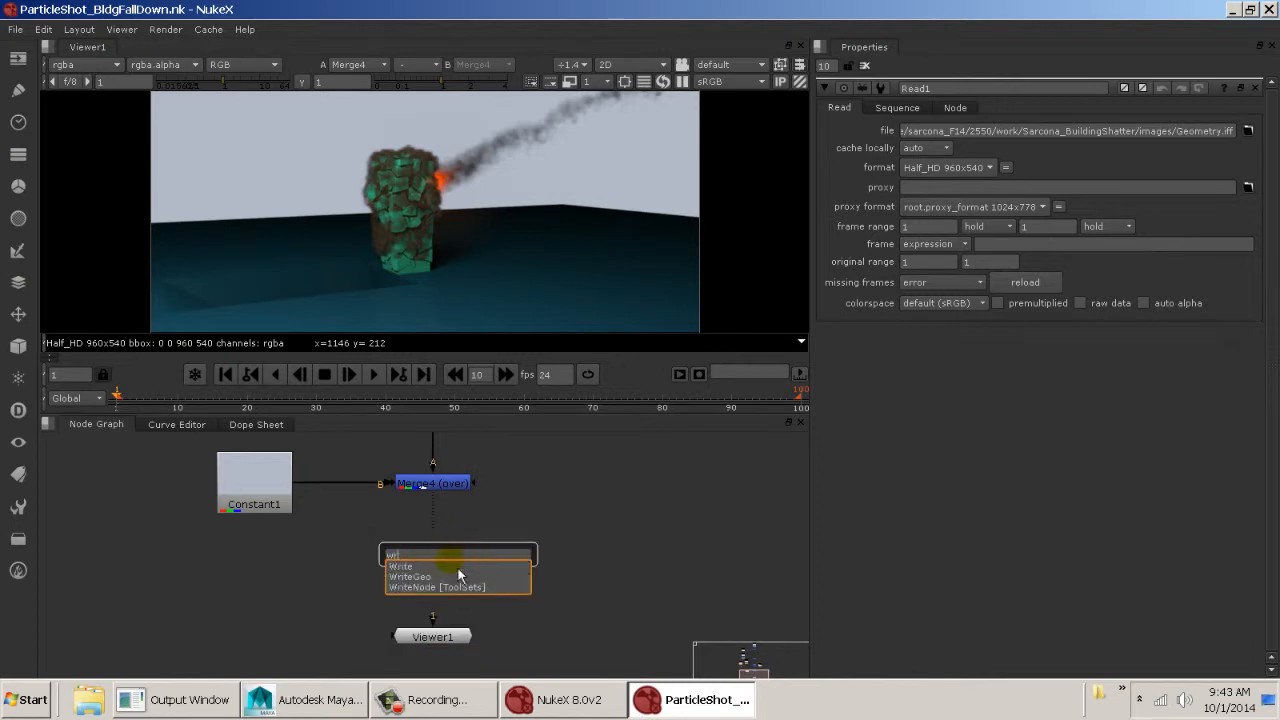
type("ite")
left_click(462, 570)
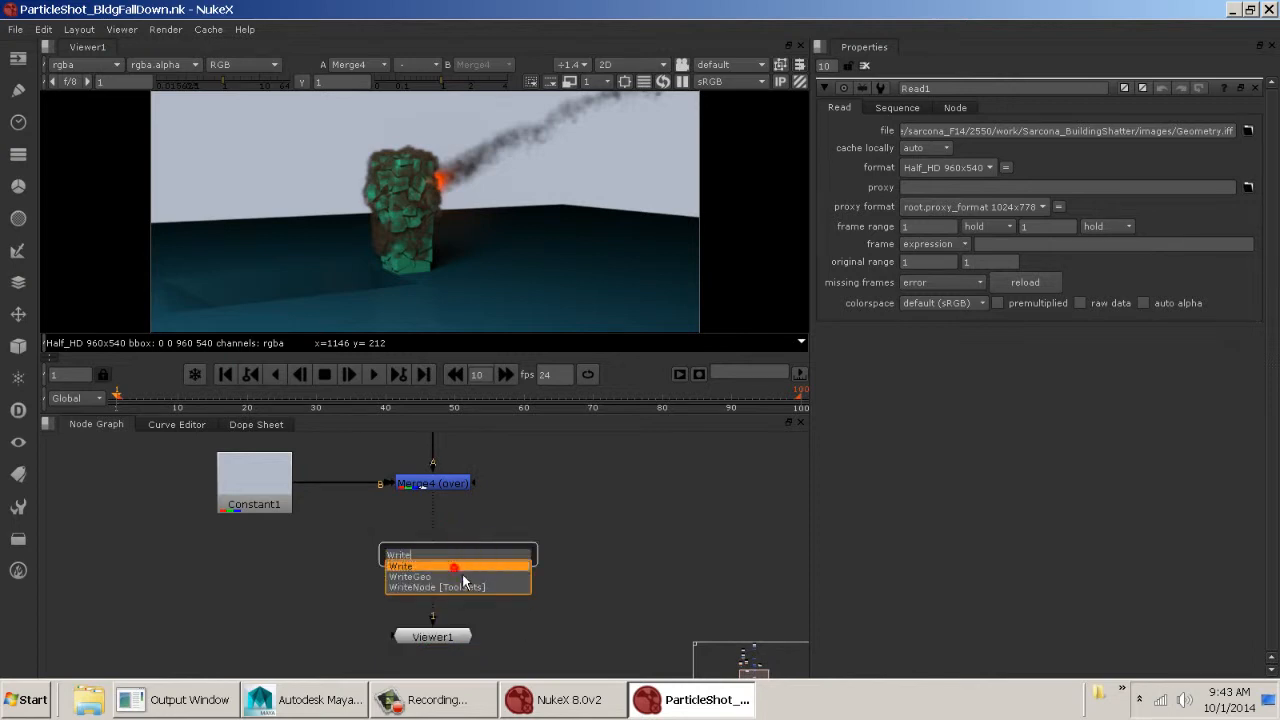
left_click_drag(475, 561, 451, 567)
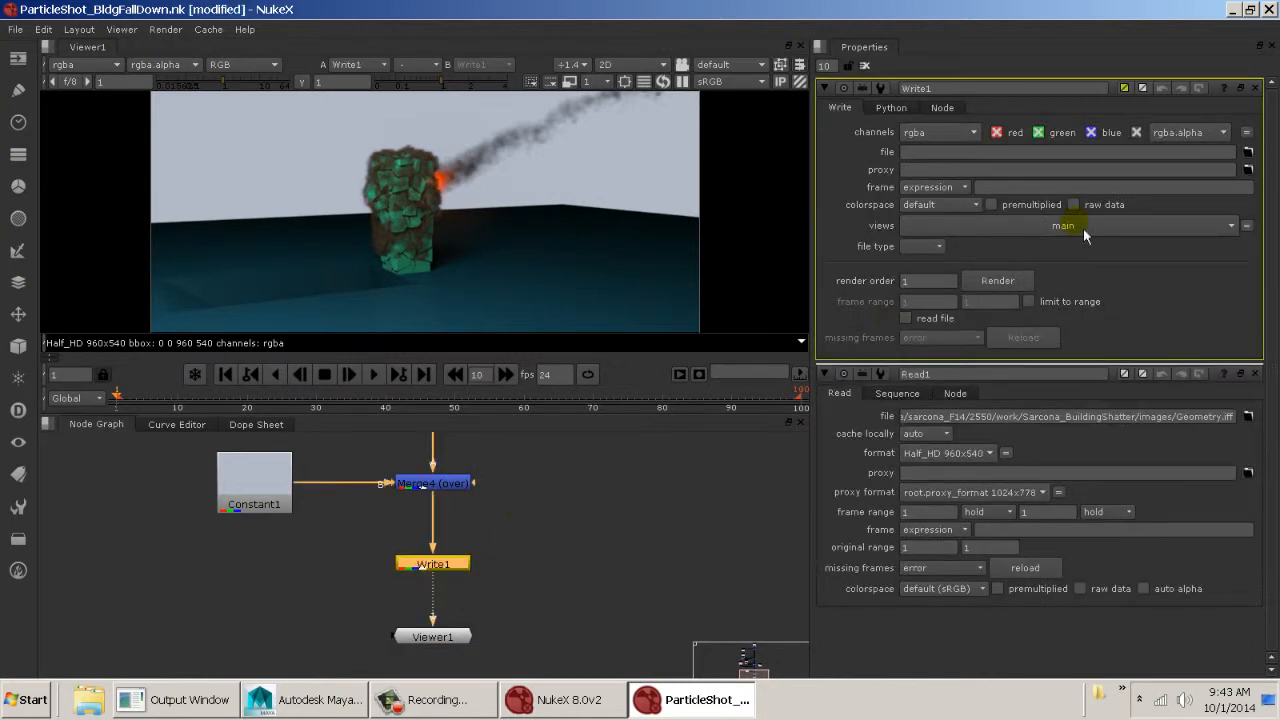
Browse for Write1's output file in the project's images folder and create a new folder there named NukeOut
left_click(1248, 151)
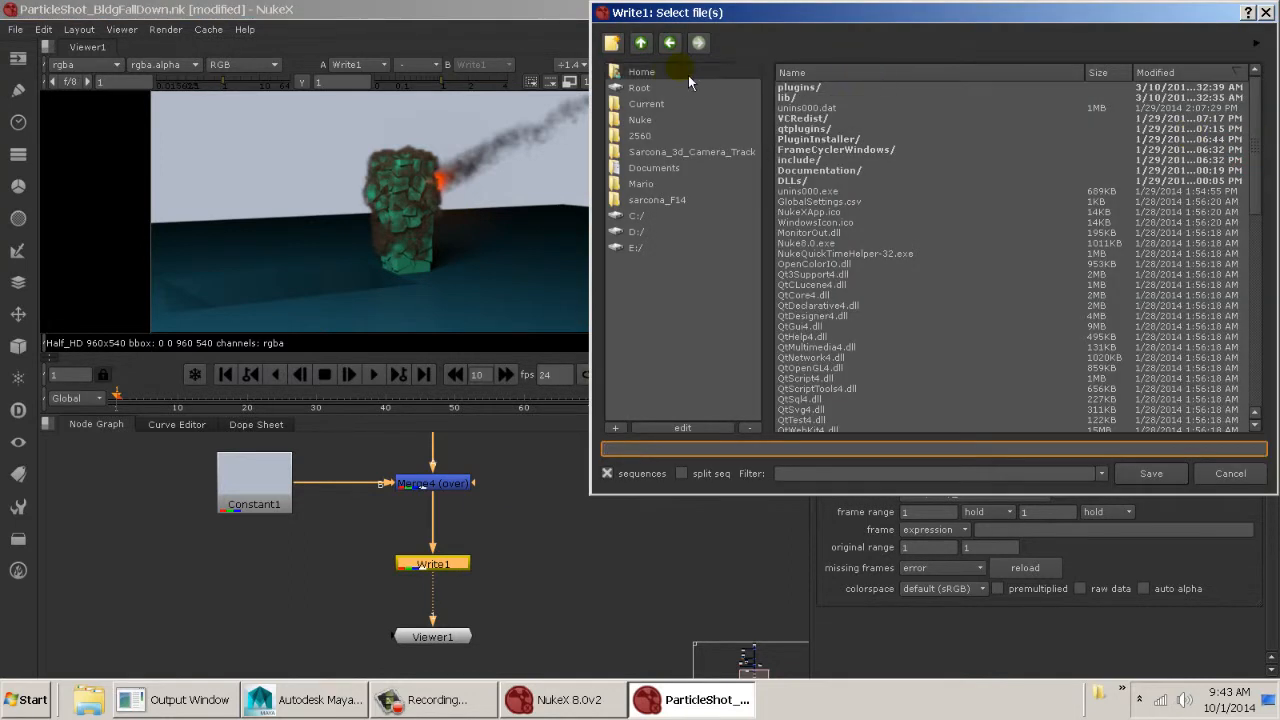
left_click(669, 43)
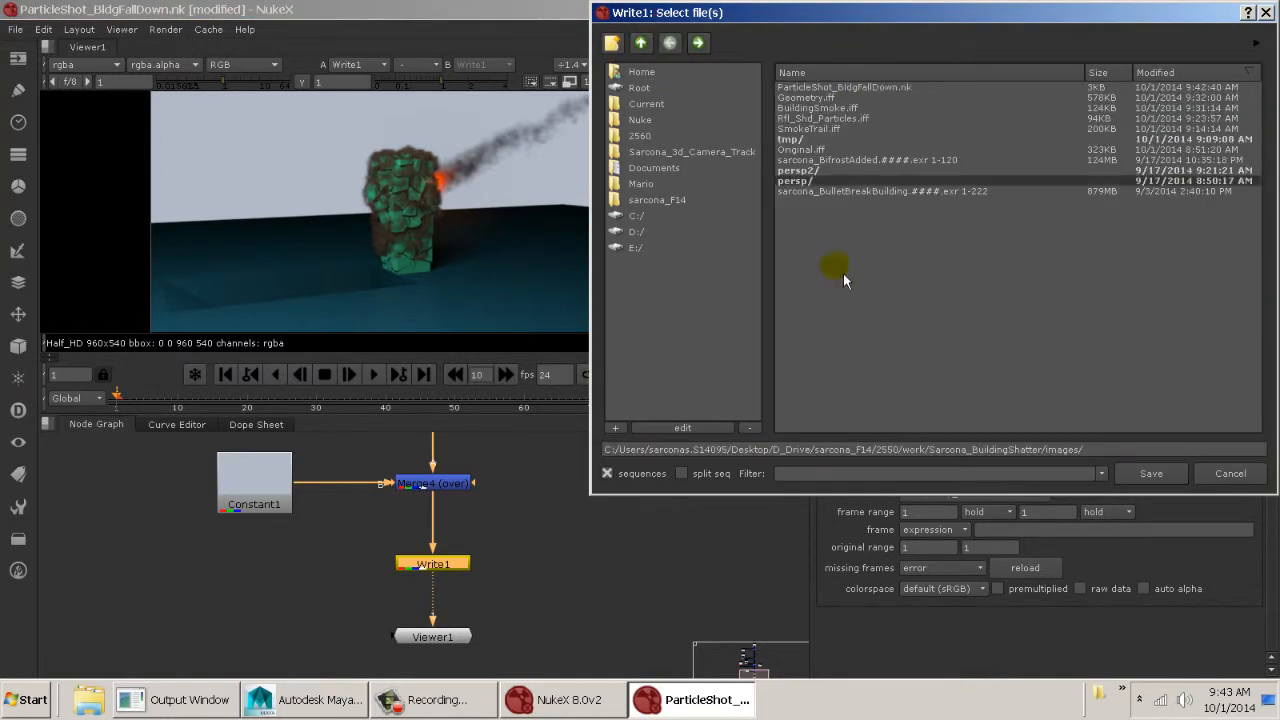
left_click(1106, 455)
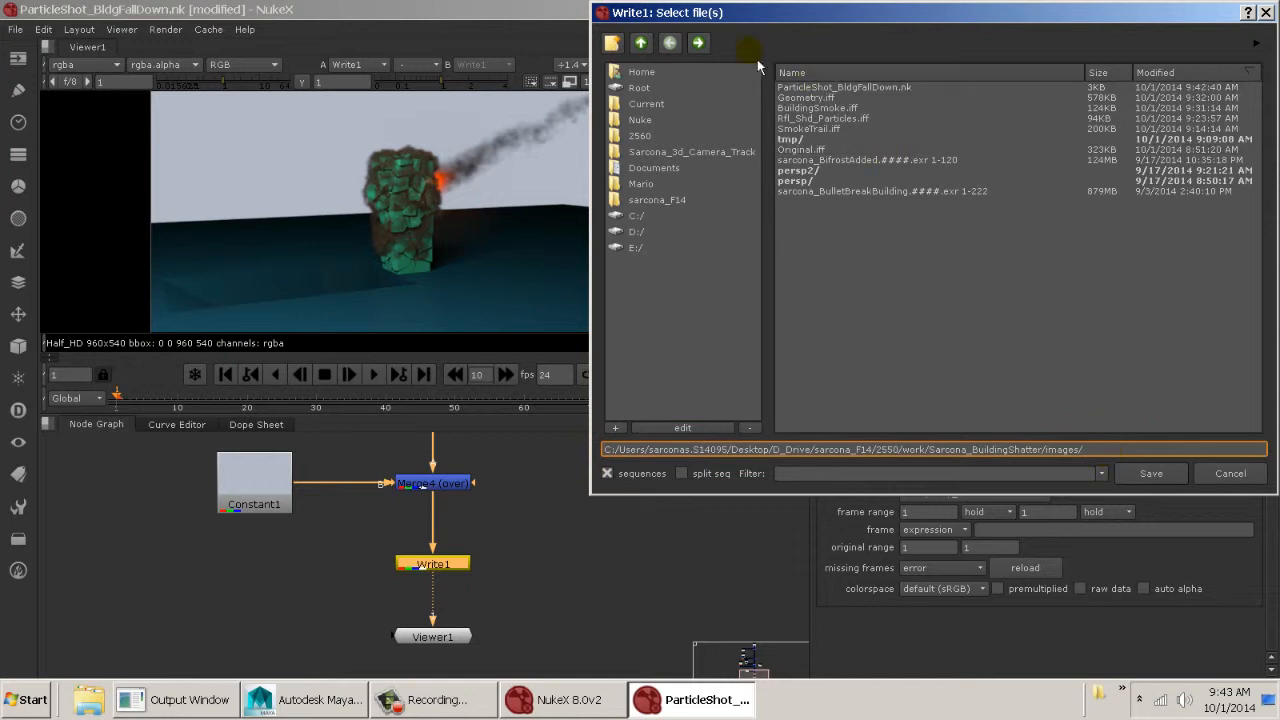
left_click(620, 46)
type("N")
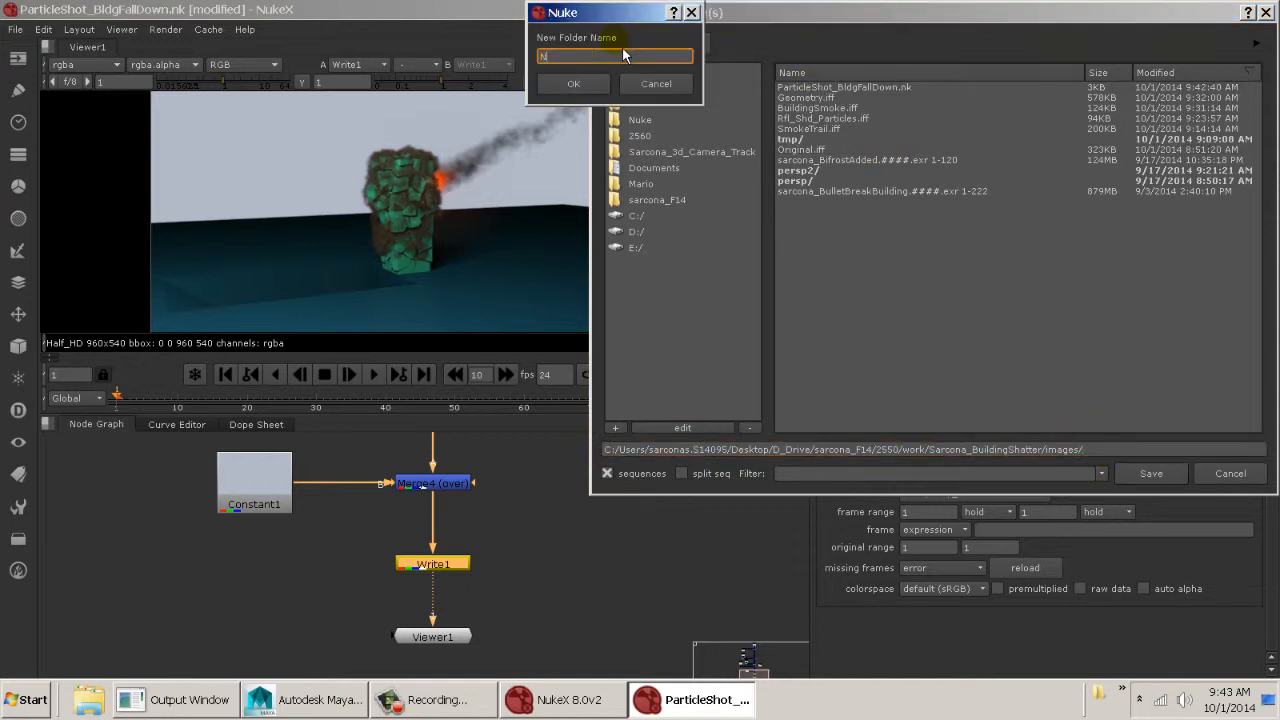
type("ukeOut")
key("Return")
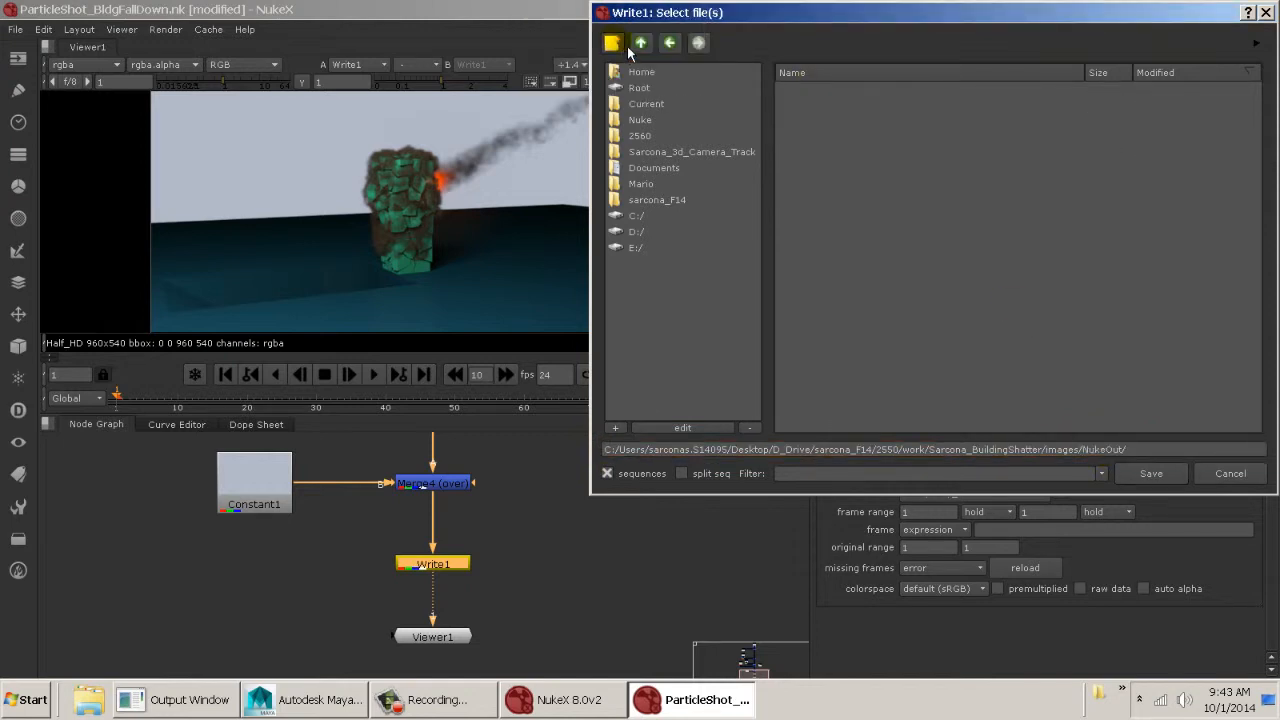
Set Write1's output file to BuildingBreaking.###.tif in the NukeOut folder
left_click(1166, 449)
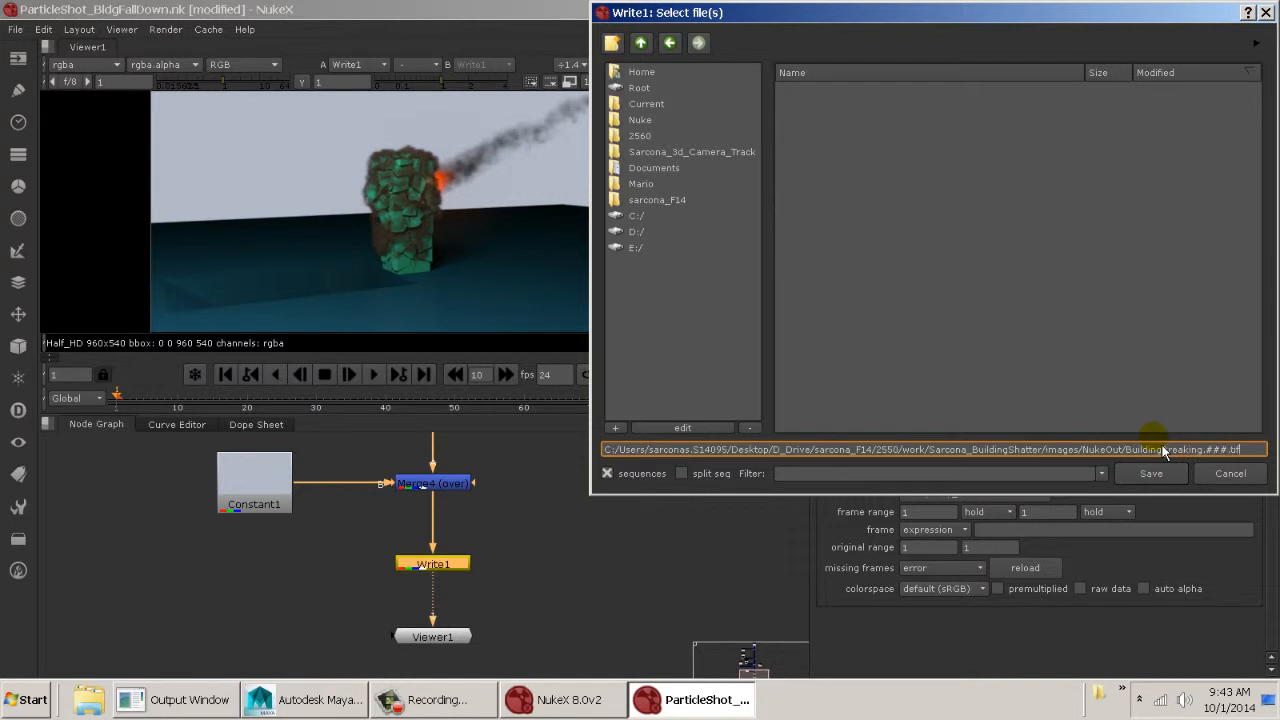
key("Return")
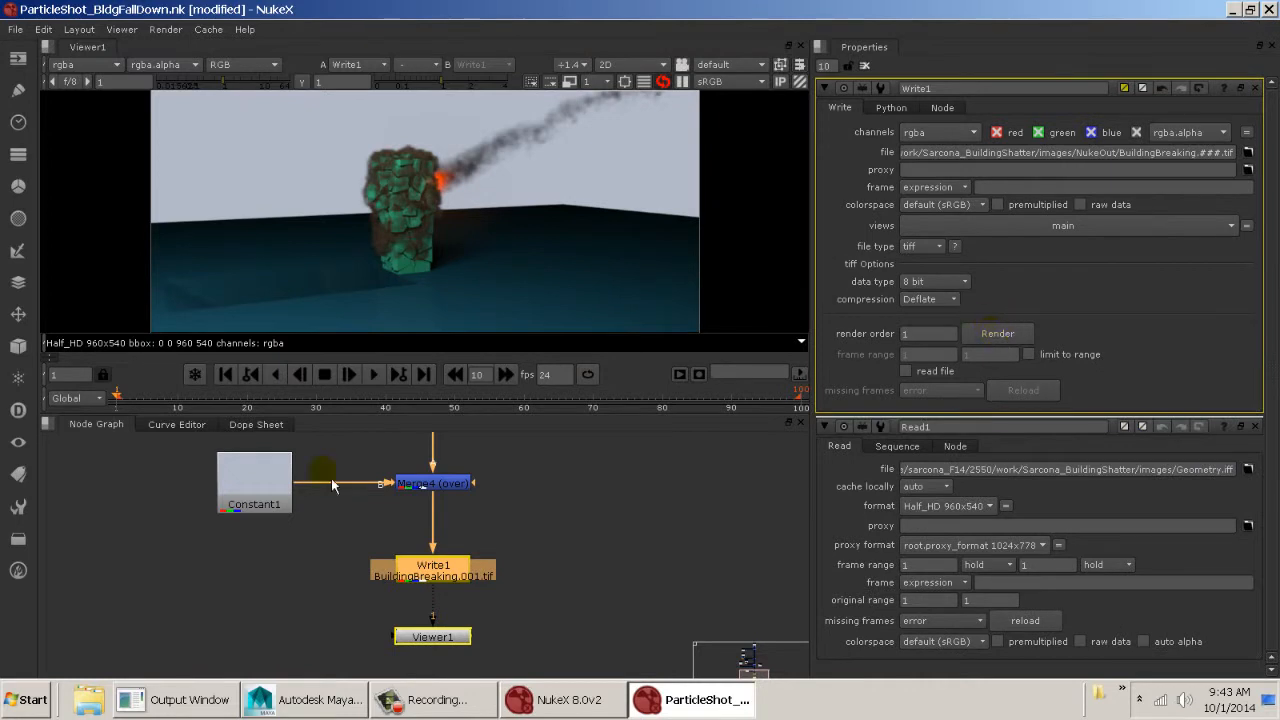
left_click(607, 520)
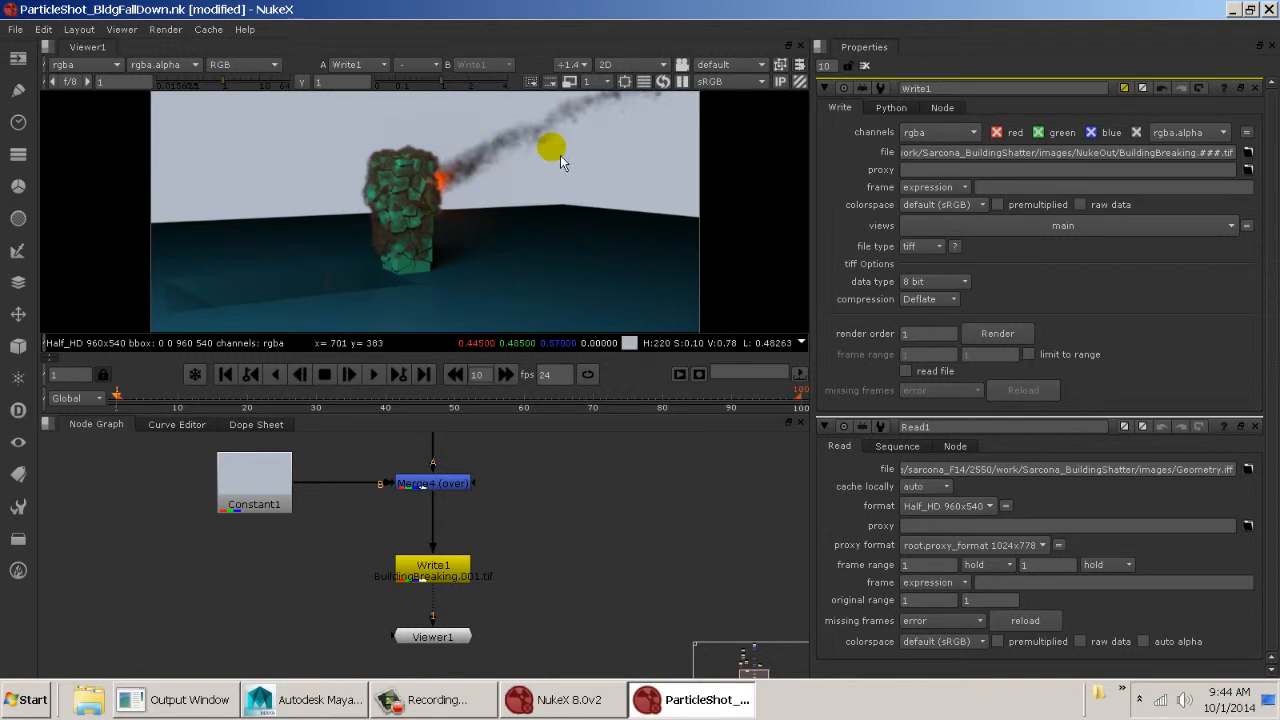
Switch to Maya, check the batch render's progress messages in the Script Editor and close it again
middle_click_drag(547, 148, 512, 168)
left_click(306, 706)
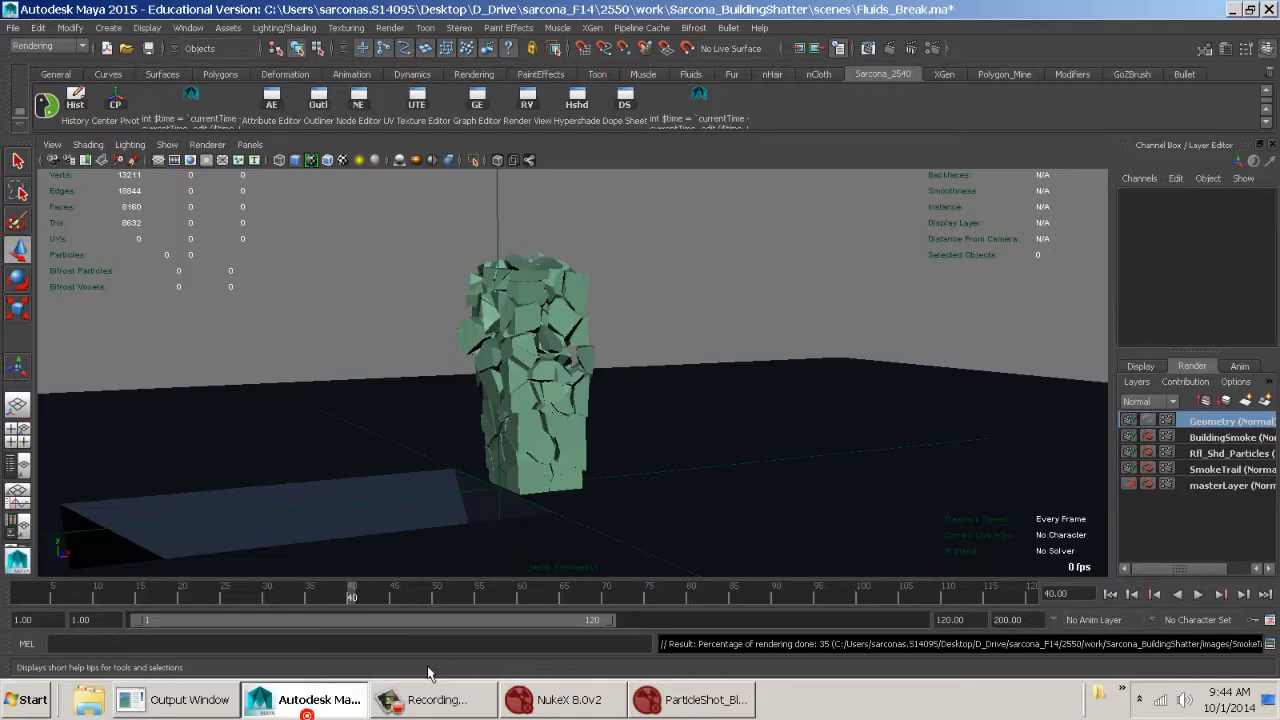
left_click(1270, 647)
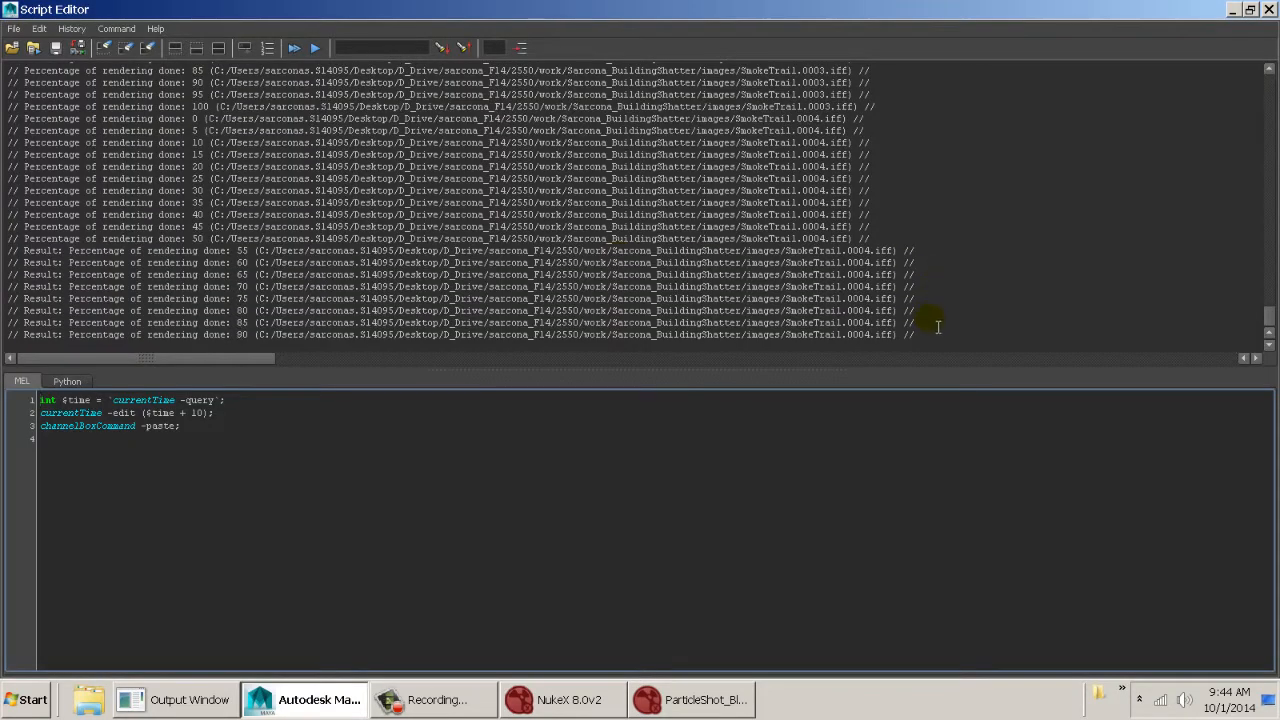
left_click_drag(934, 330, 852, 334)
left_click(843, 278)
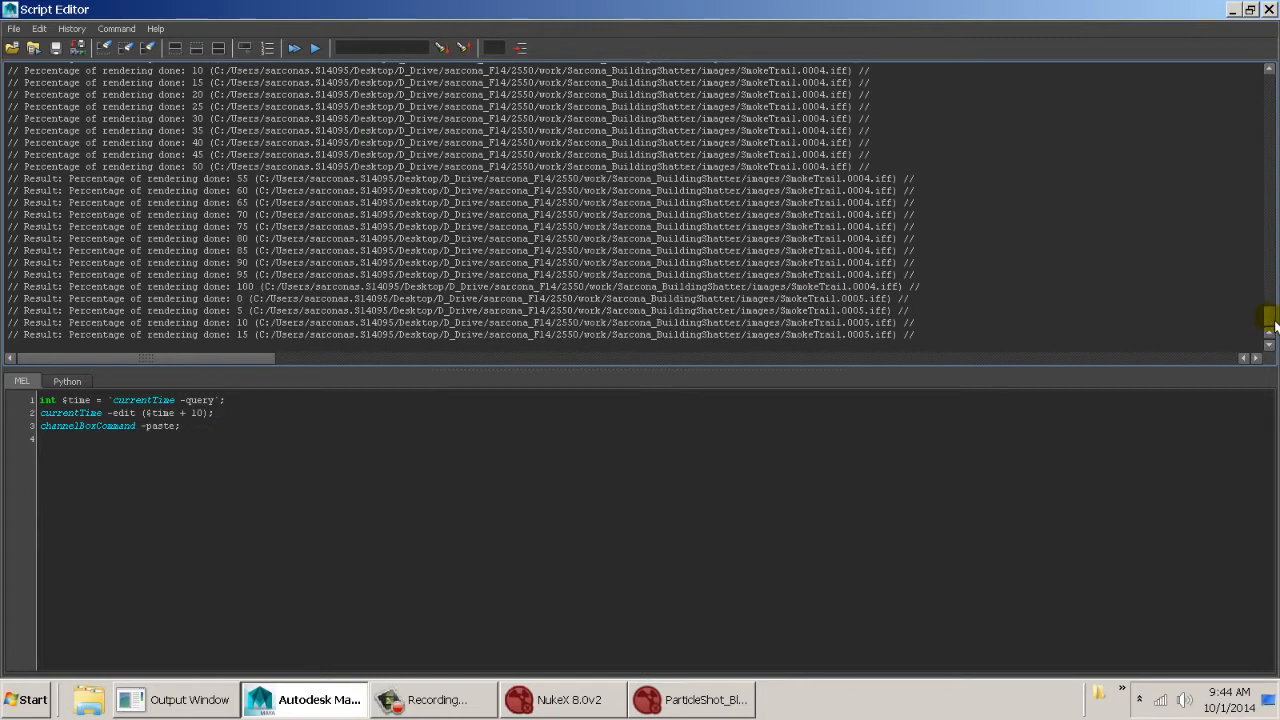
mouse_move(1272, 318)
left_mouse_down()
mouse_move(1272, 85)
mouse_move(1273, 330)
left_mouse_up()
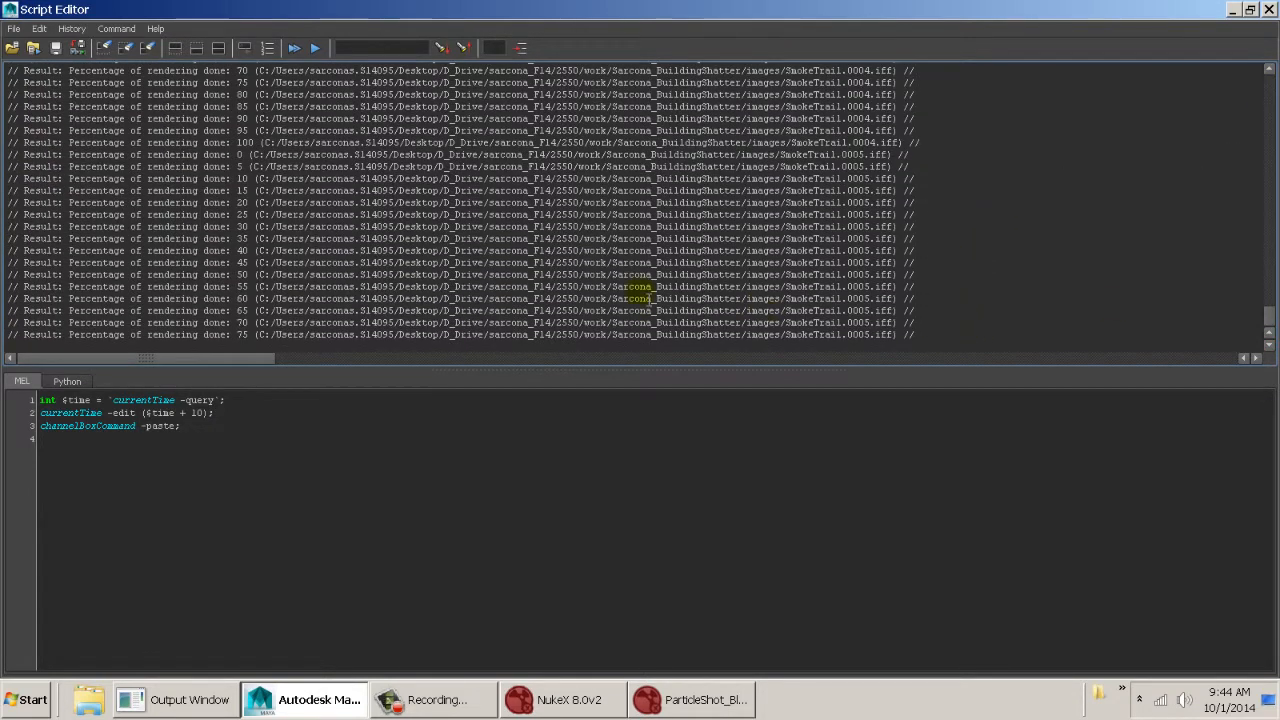
left_click(637, 293)
left_click(985, 281)
left_click_drag(505, 287, 203, 239)
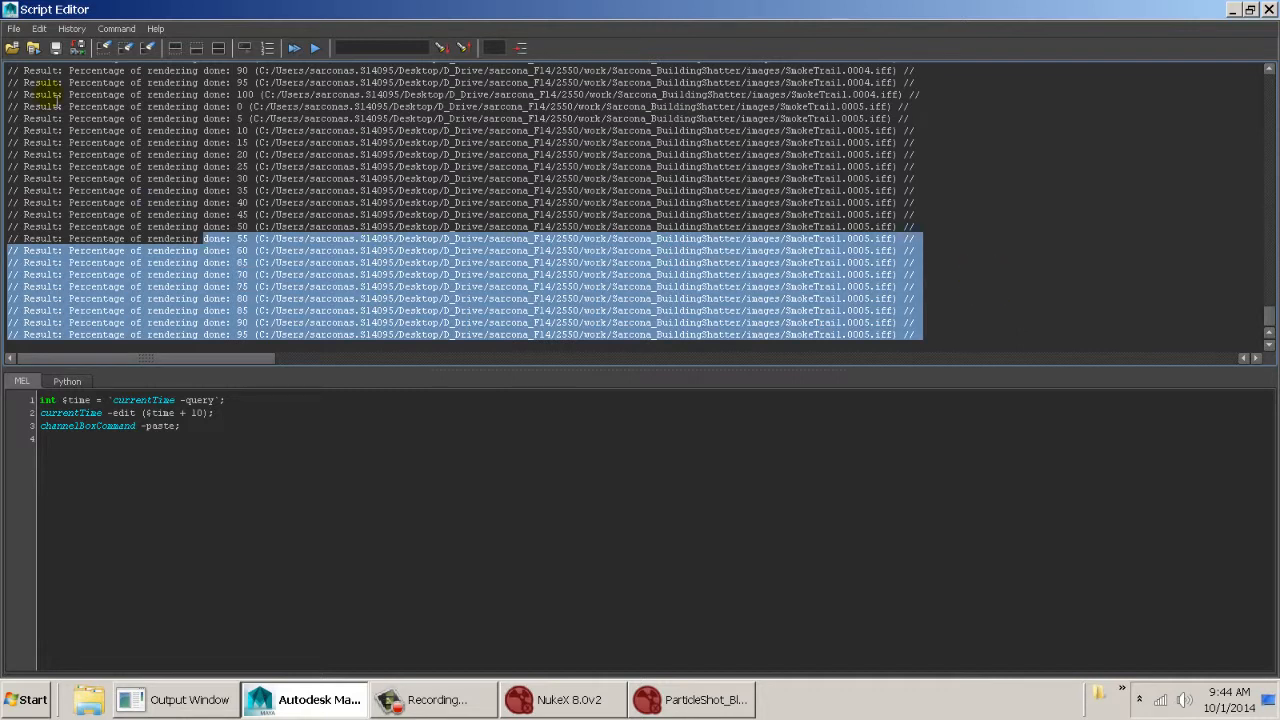
double_click(9, 9)
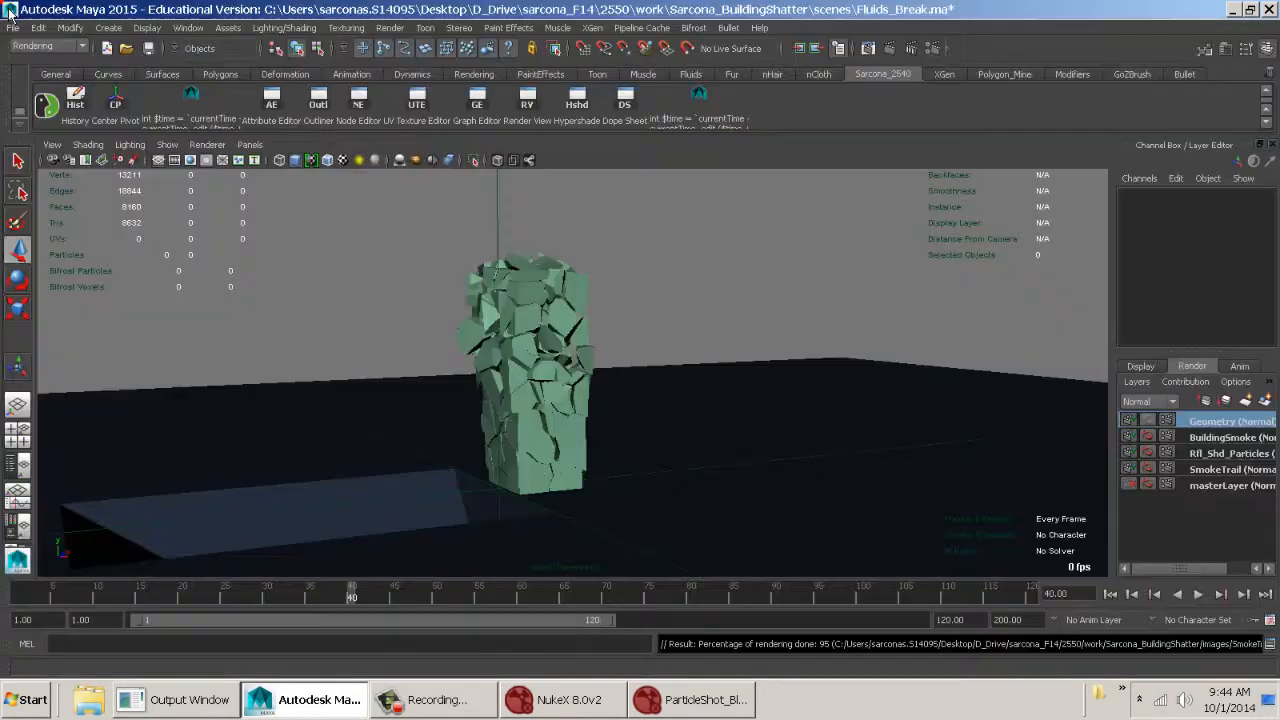
View the SmokeTrail render layer and the Rfl_Shd_Particles layer in the viewport
left_click(1209, 472)
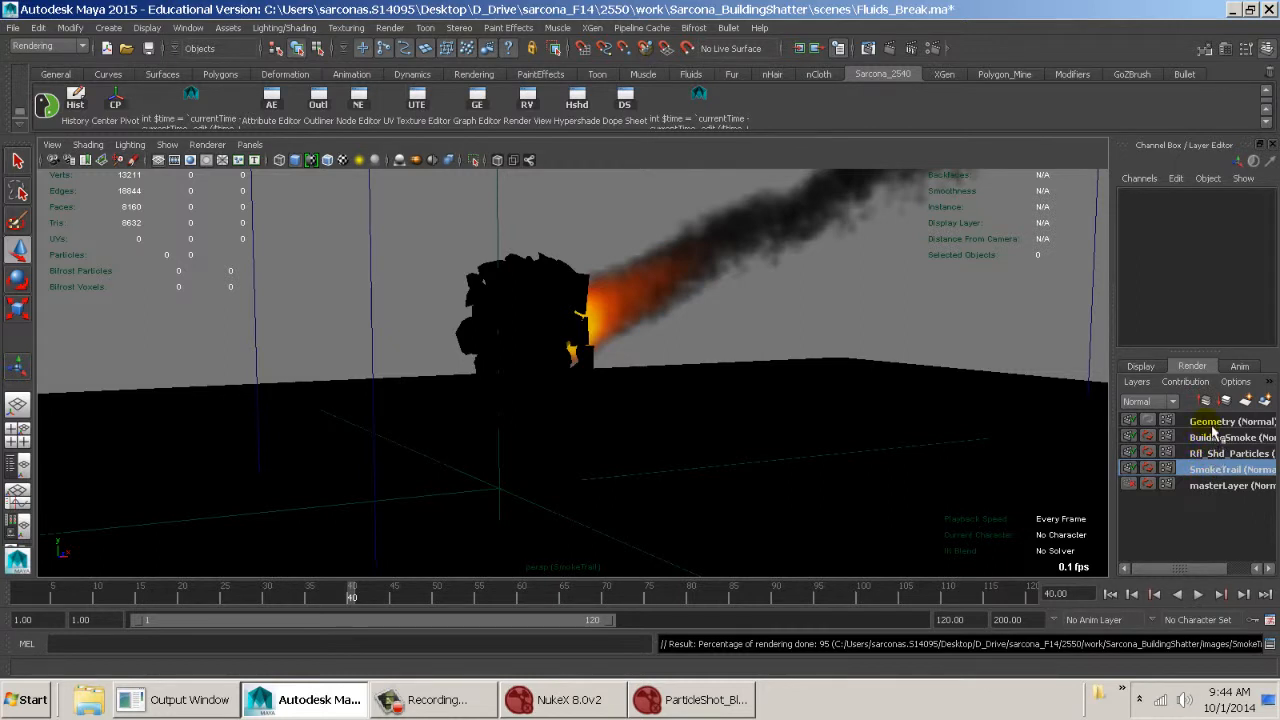
left_click(1222, 453)
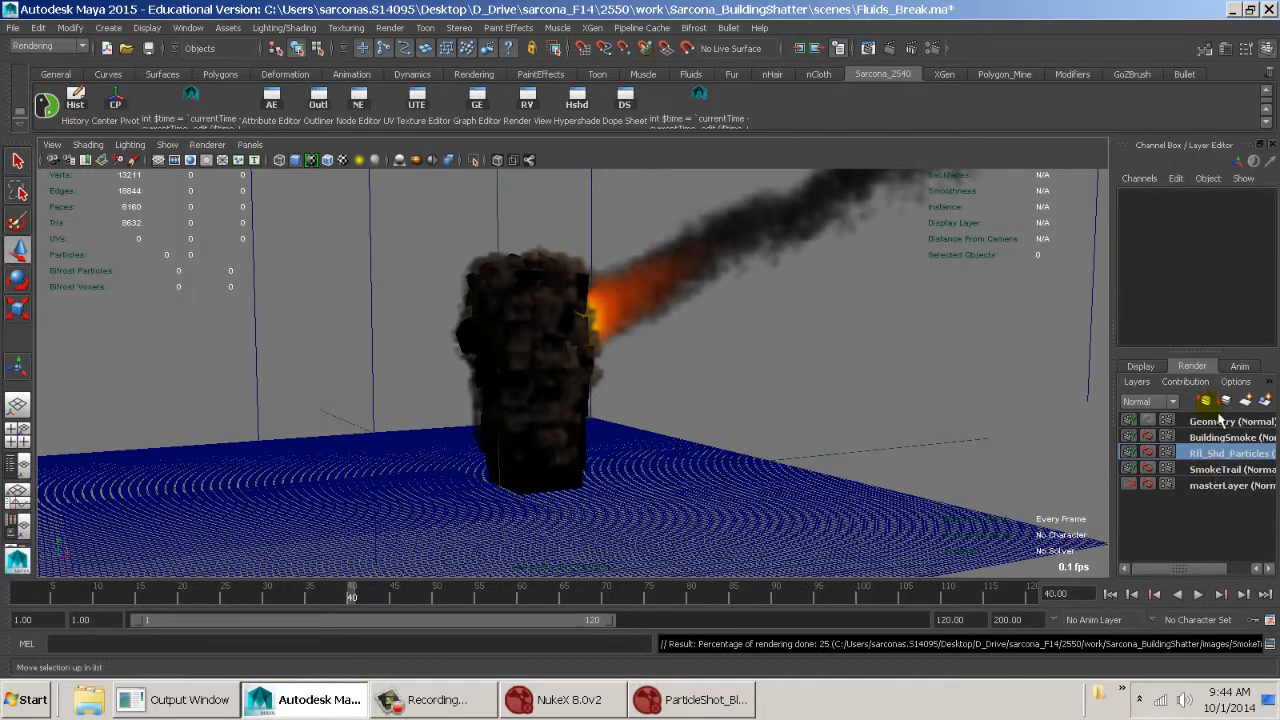
left_click(1216, 310)
Switch back to NukeX and review the end of the node tree around Merge4 and Write1
left_click(700, 700)
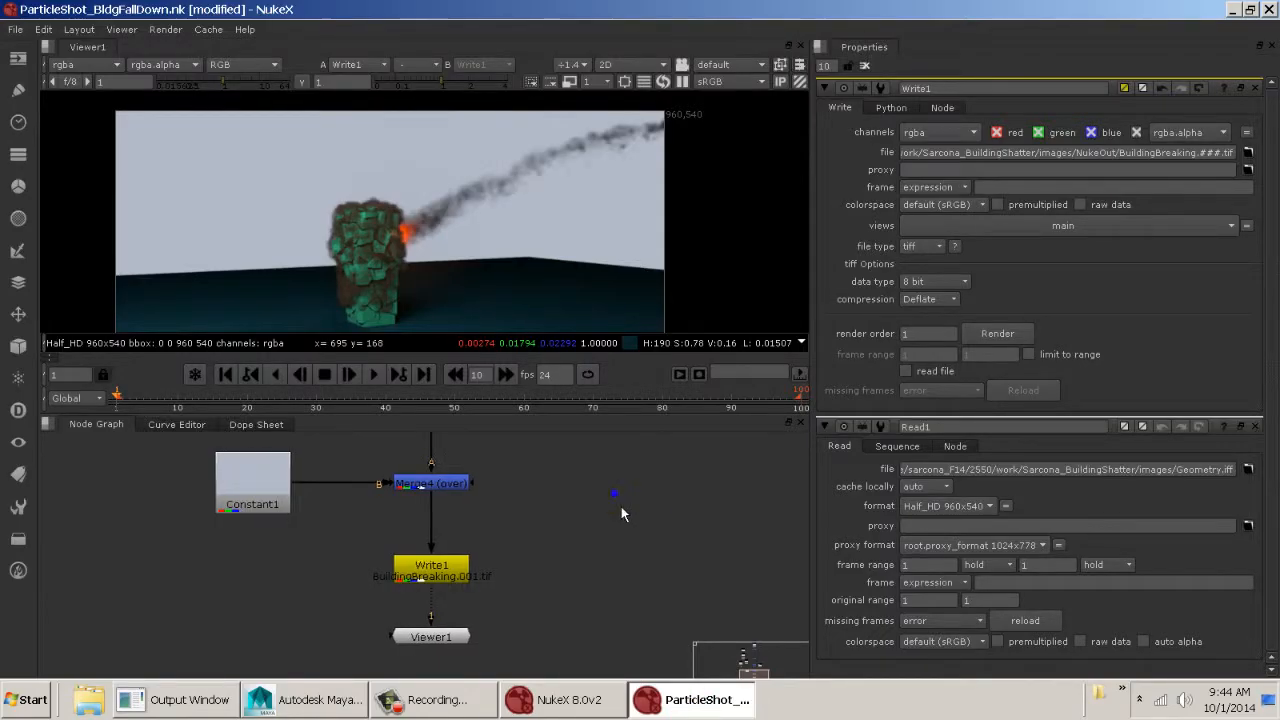
middle_click_drag(621, 506, 610, 538)
left_click(595, 515)
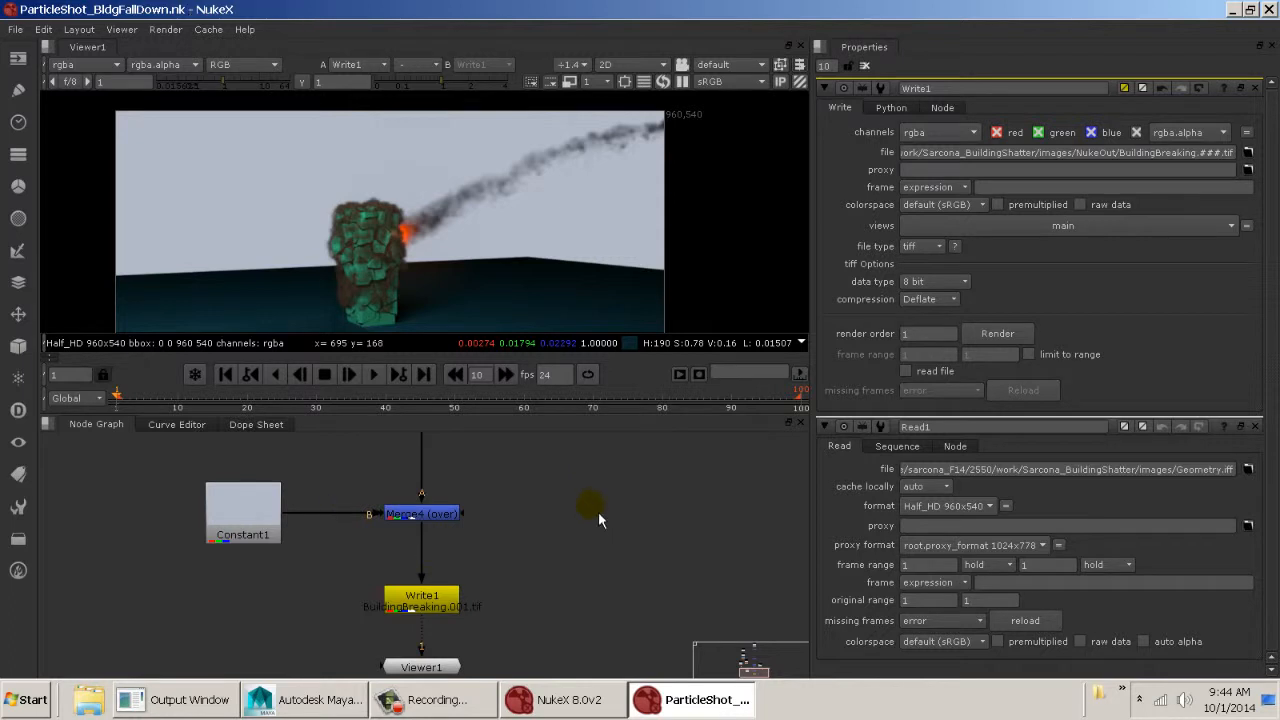